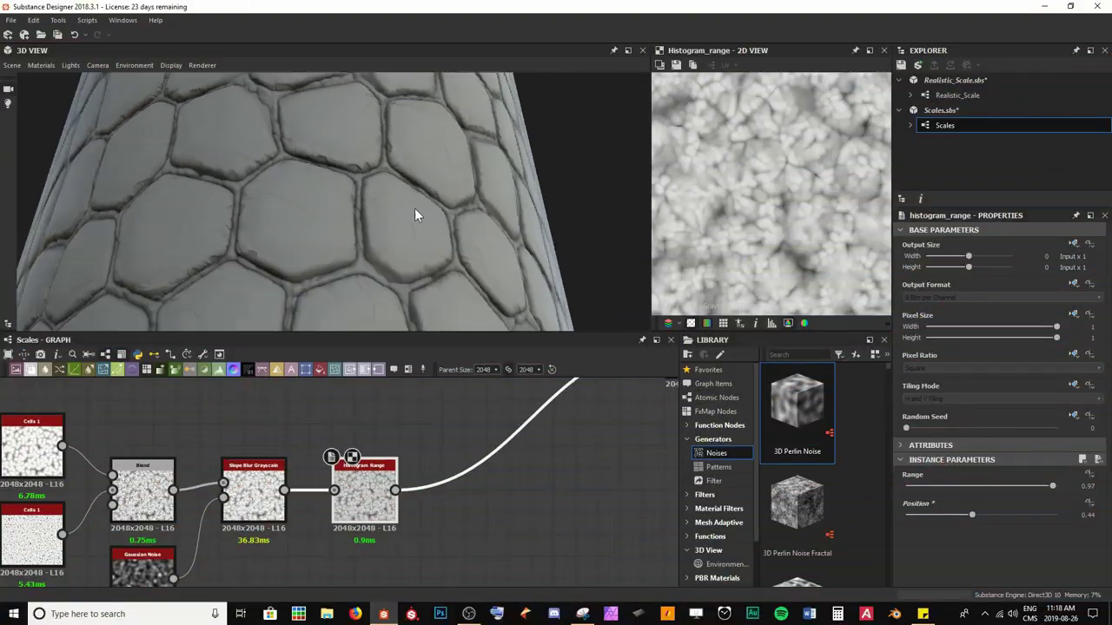
Set the Scales graph's Position input parameter to 0.4.
left_click_drag(414, 208, 426, 252)
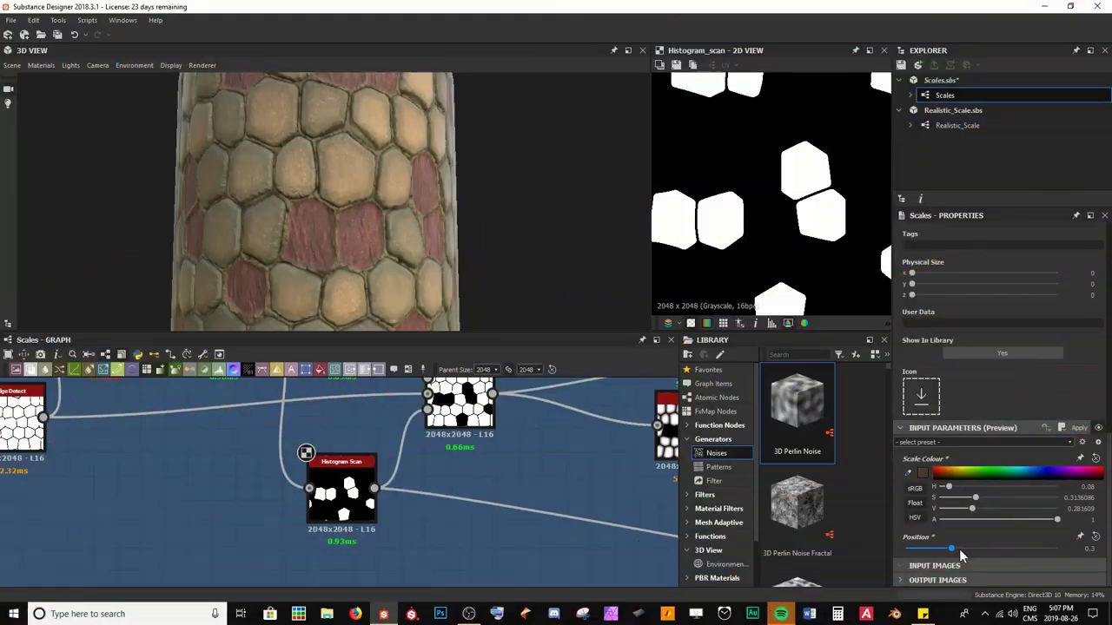
left_click_drag(959, 549, 971, 550)
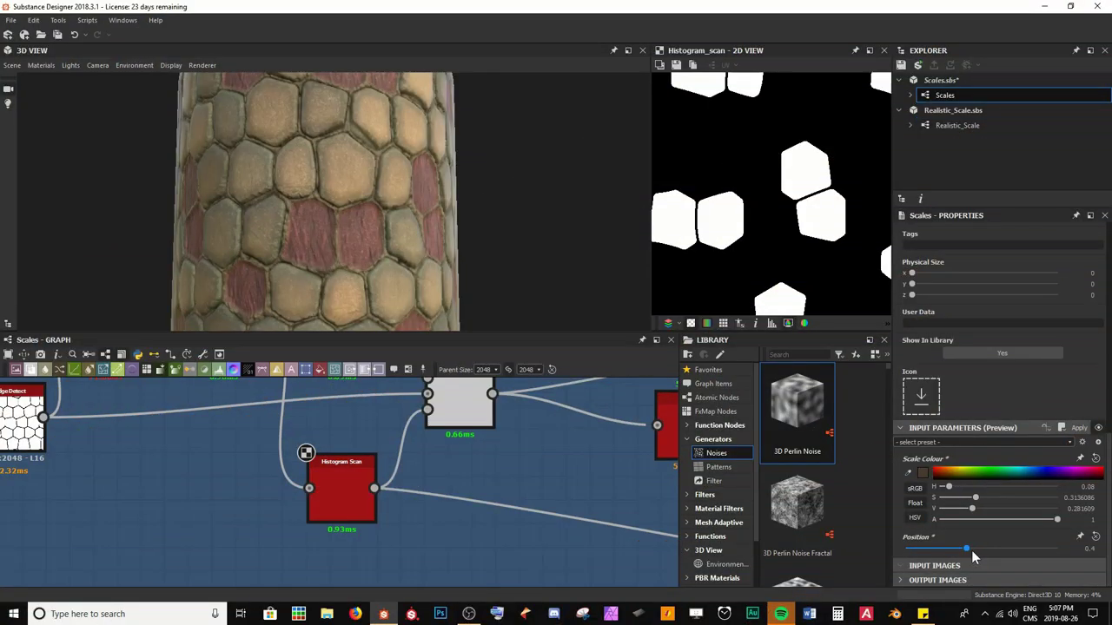
scroll(442, 253, "down", 3)
left_click_drag(380, 267, 344, 265)
scroll(343, 263, "up", 1)
scroll(342, 263, "up", 2)
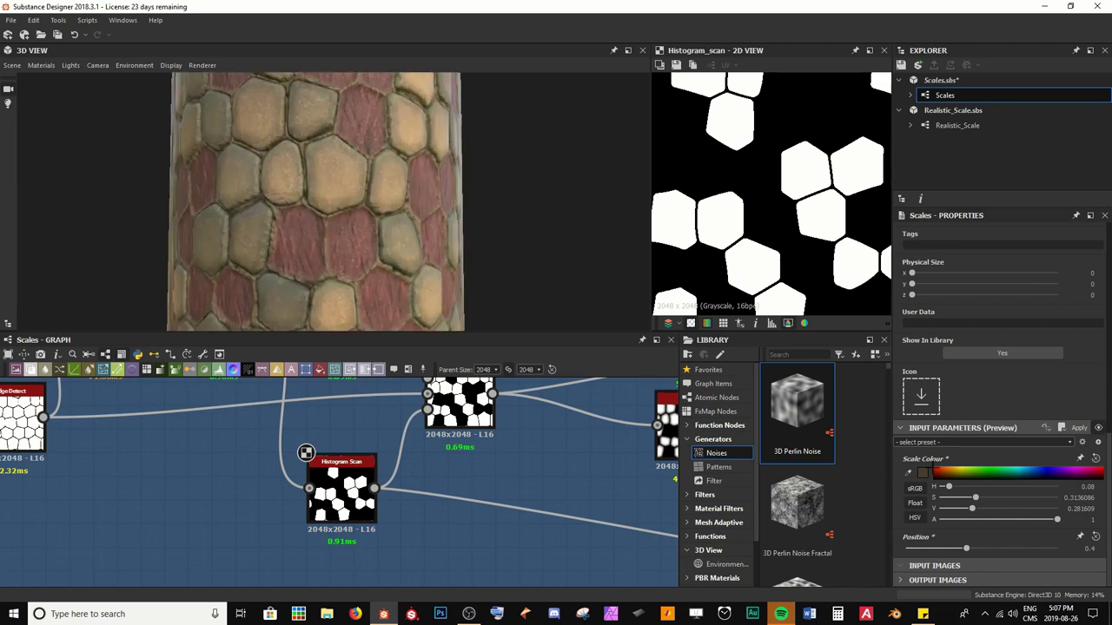
Adjust the Scale Colour input parameter's hue, trying 0.07.
mouse_move(955, 487)
left_mouse_down()
mouse_move(1041, 488)
mouse_move(947, 487)
left_mouse_up()
left_click_drag(384, 285, 340, 208)
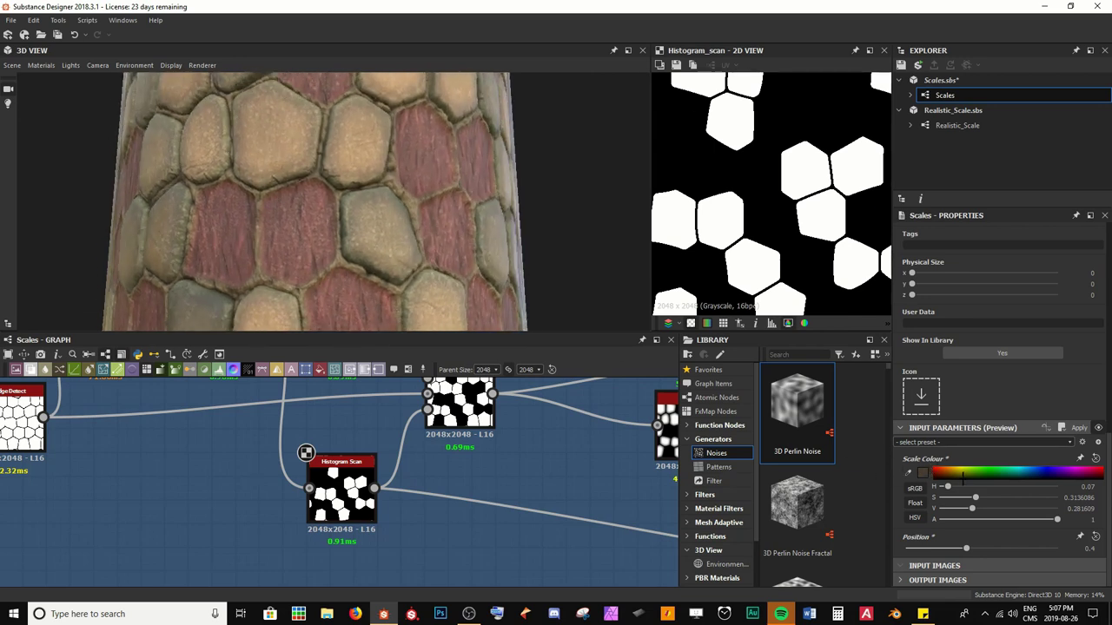
mouse_move(959, 484)
left_mouse_down()
mouse_move(1057, 477)
mouse_move(968, 481)
left_mouse_up()
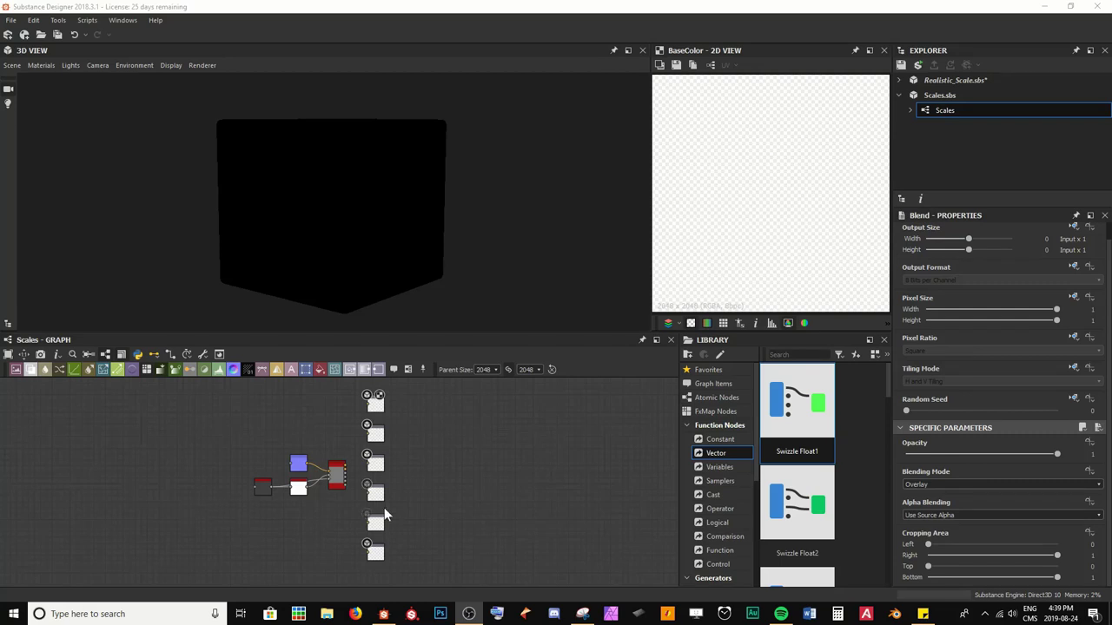
scroll(214, 462, "up", 3)
scroll(282, 467, "down", 2)
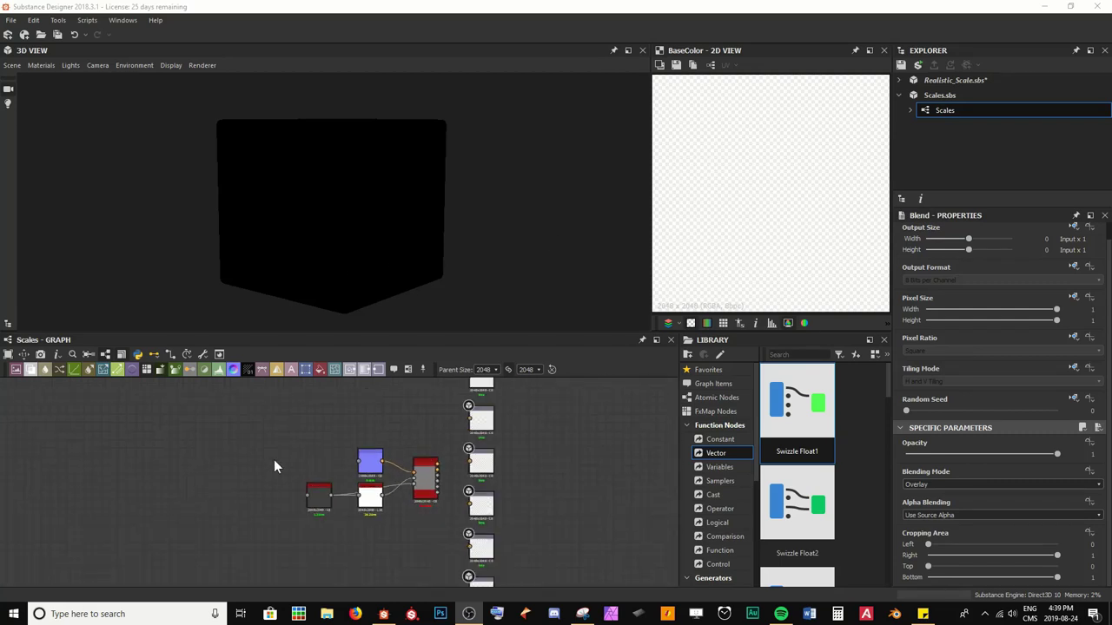
left_click(9, 35)
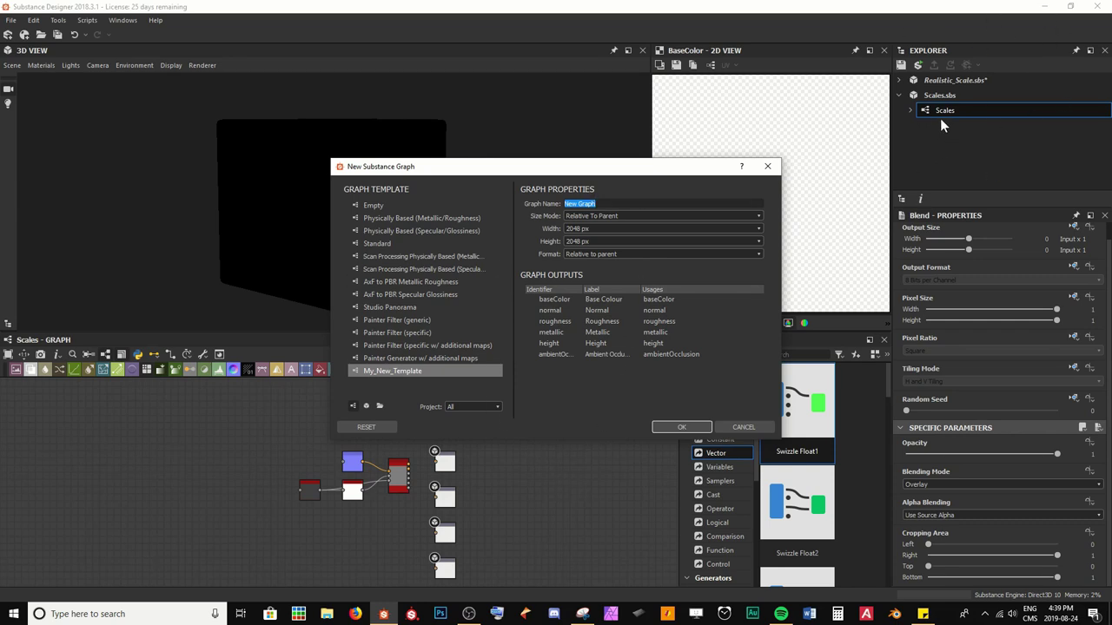
left_click(740, 426)
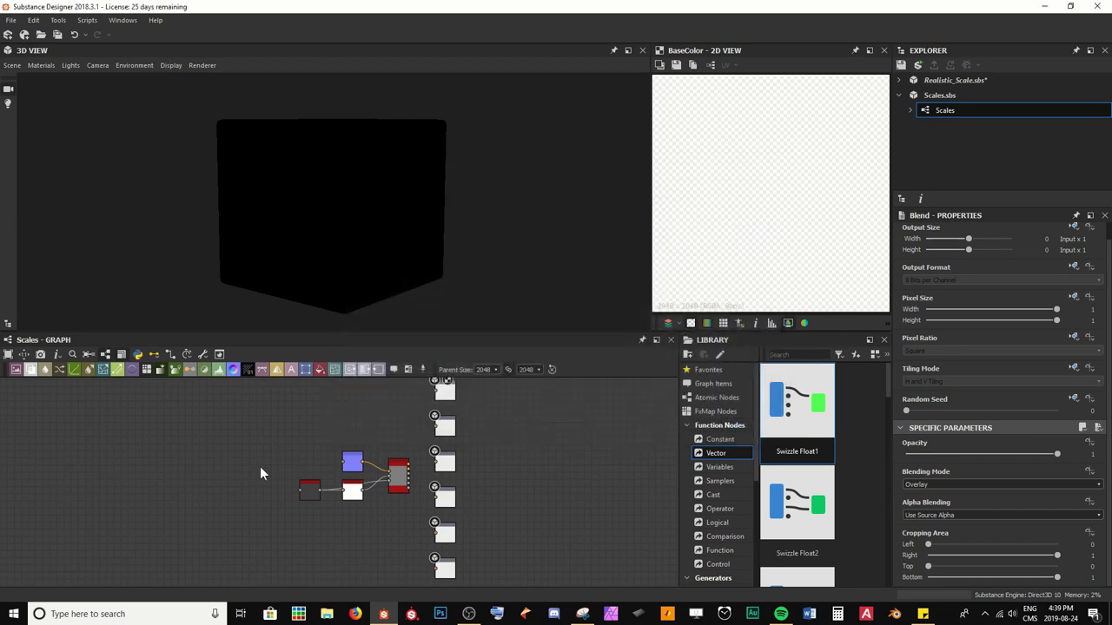
Show the Base Material node's outputs on the model in the 3D view.
scroll(255, 466, "up", 2)
middle_click_drag(268, 468, 283, 474)
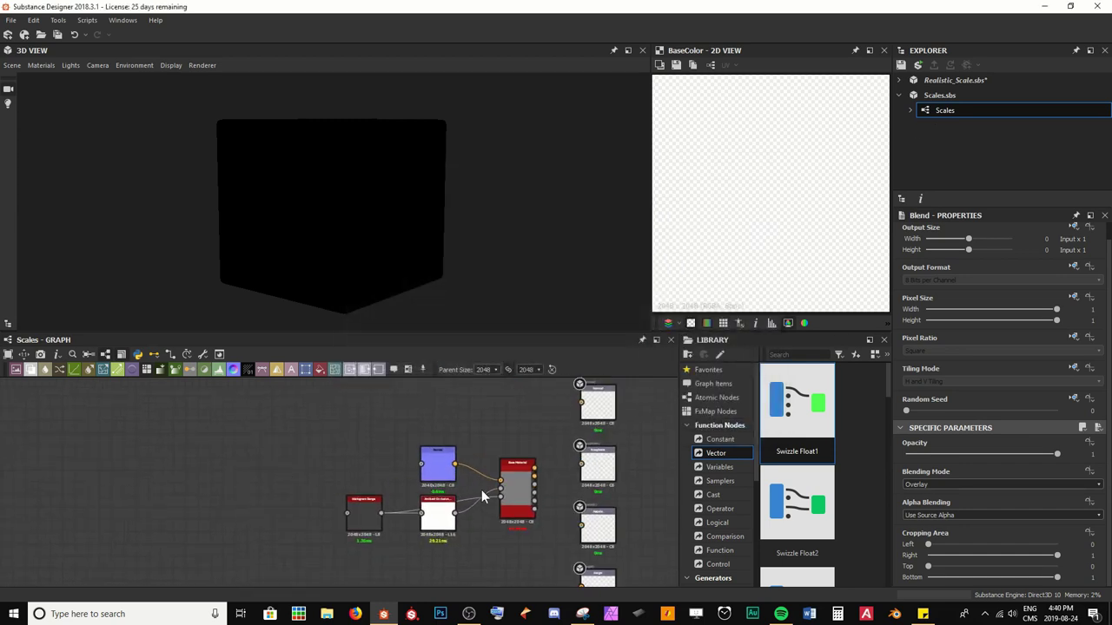
left_click_drag(518, 493, 427, 295)
left_click_drag(364, 189, 327, 180)
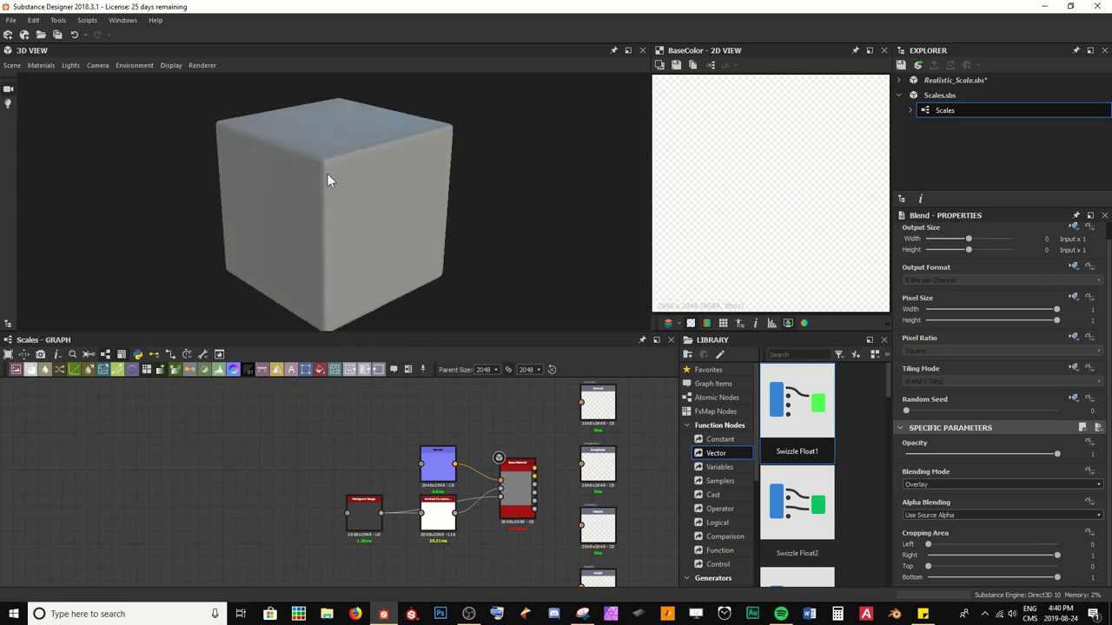
Change the 3D preview mesh to the Rounded Cylinder.
left_click(12, 65)
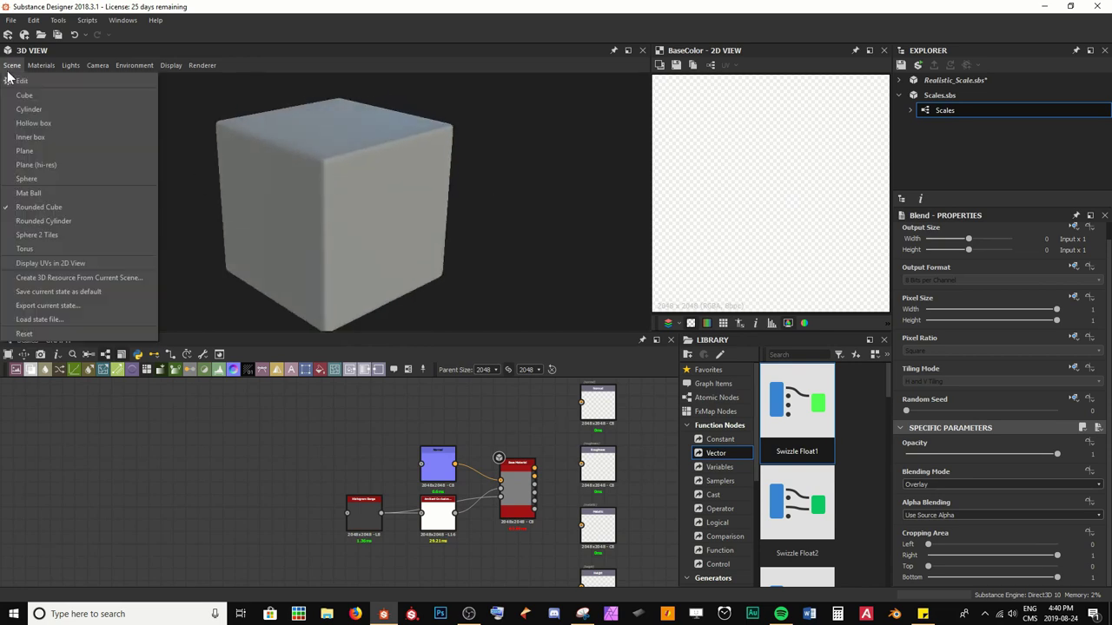
left_click(44, 221)
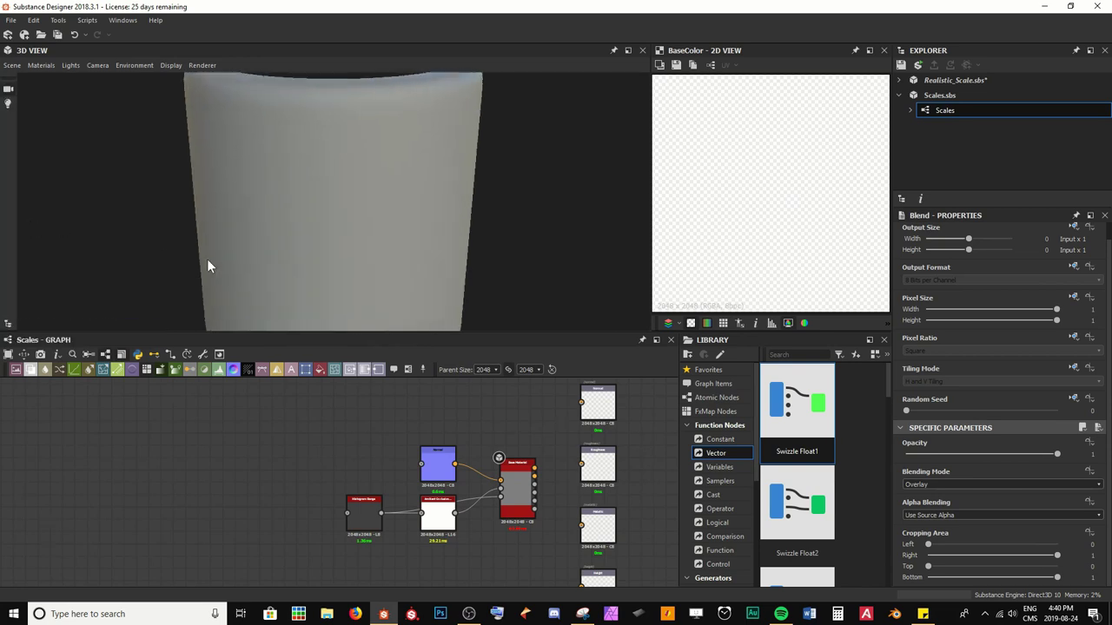
left_click_drag(239, 235, 254, 243)
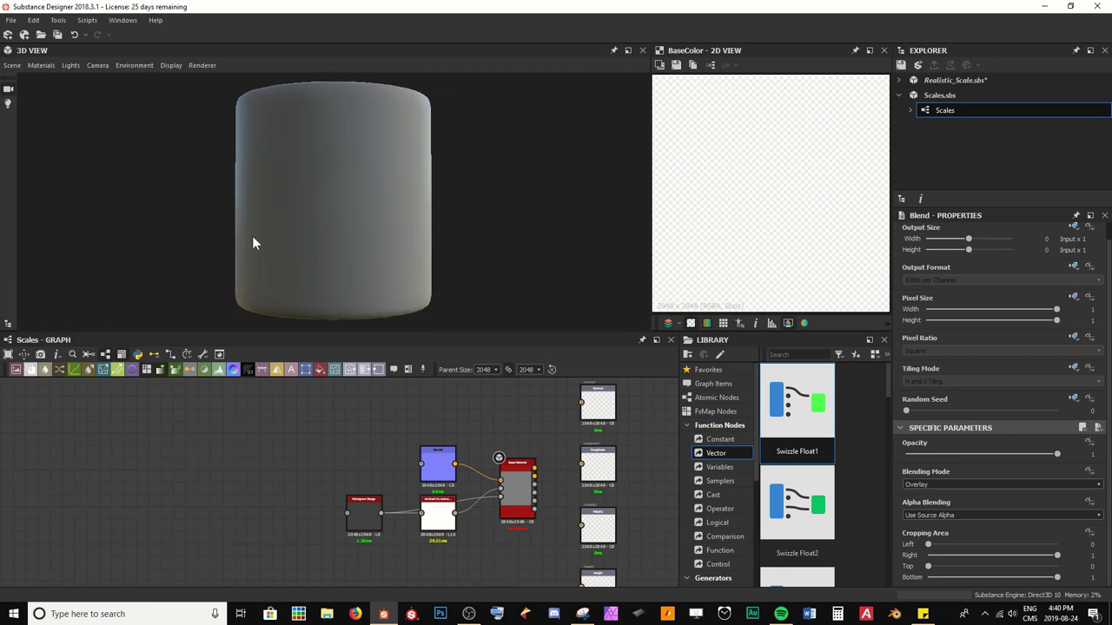
left_click_drag(258, 128, 253, 160)
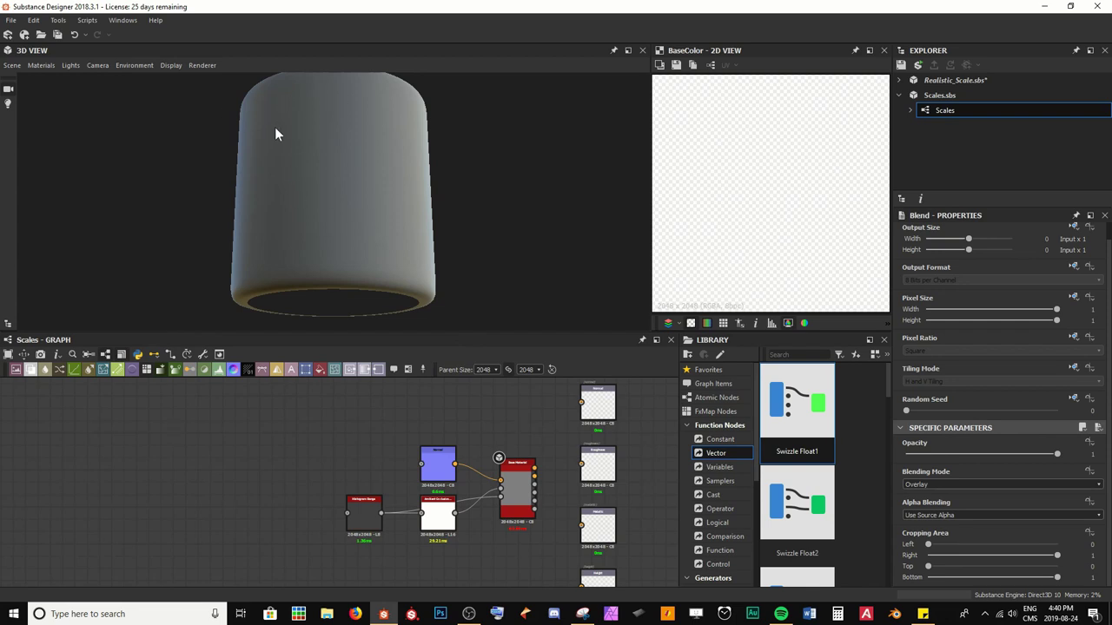
left_click_drag(275, 129, 269, 184)
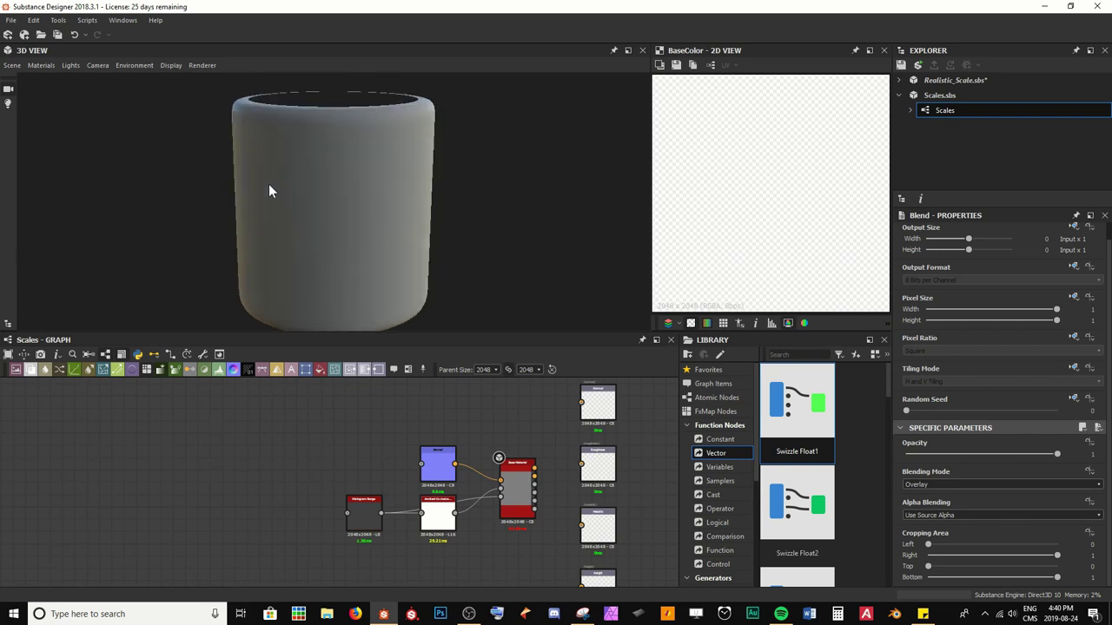
Edit the default 3D view material and set its height scale to 10.
left_click(39, 67)
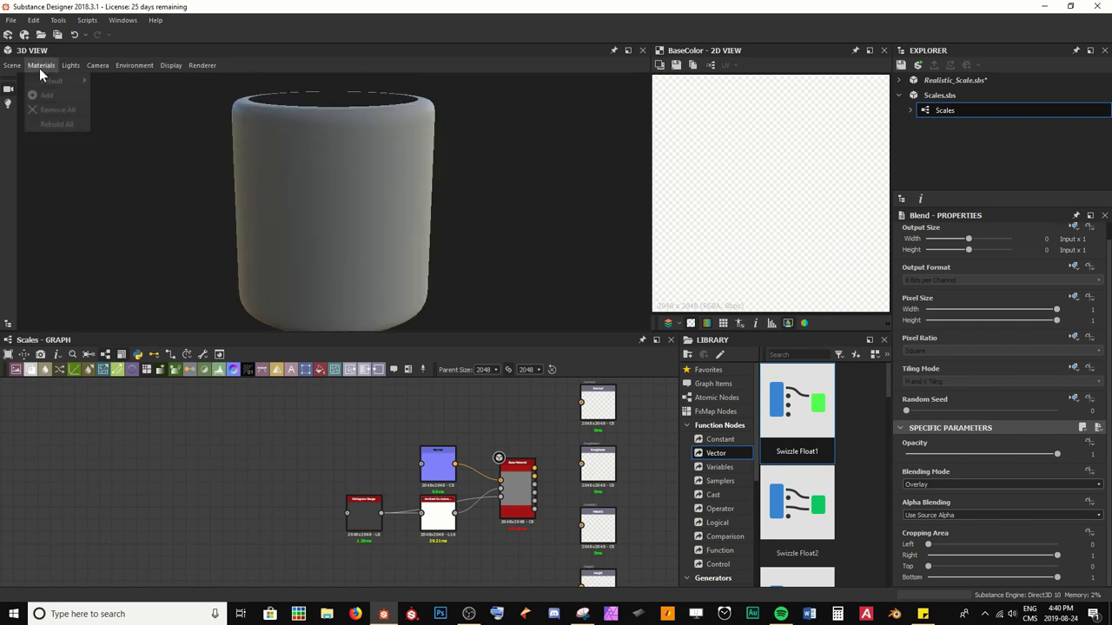
mouse_move(40, 83)
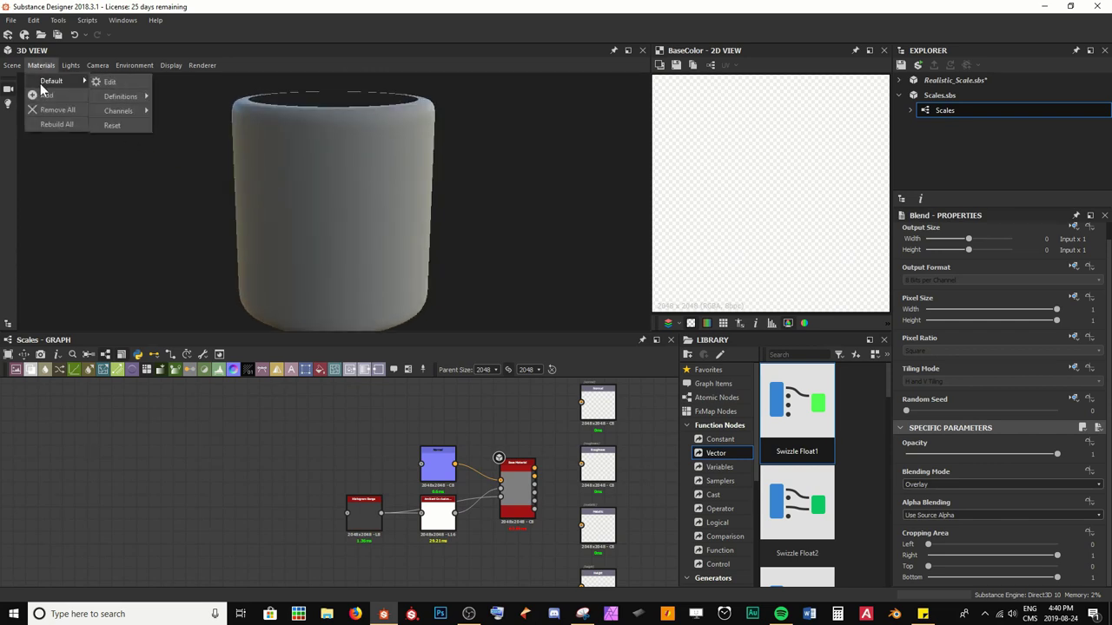
left_click(107, 83)
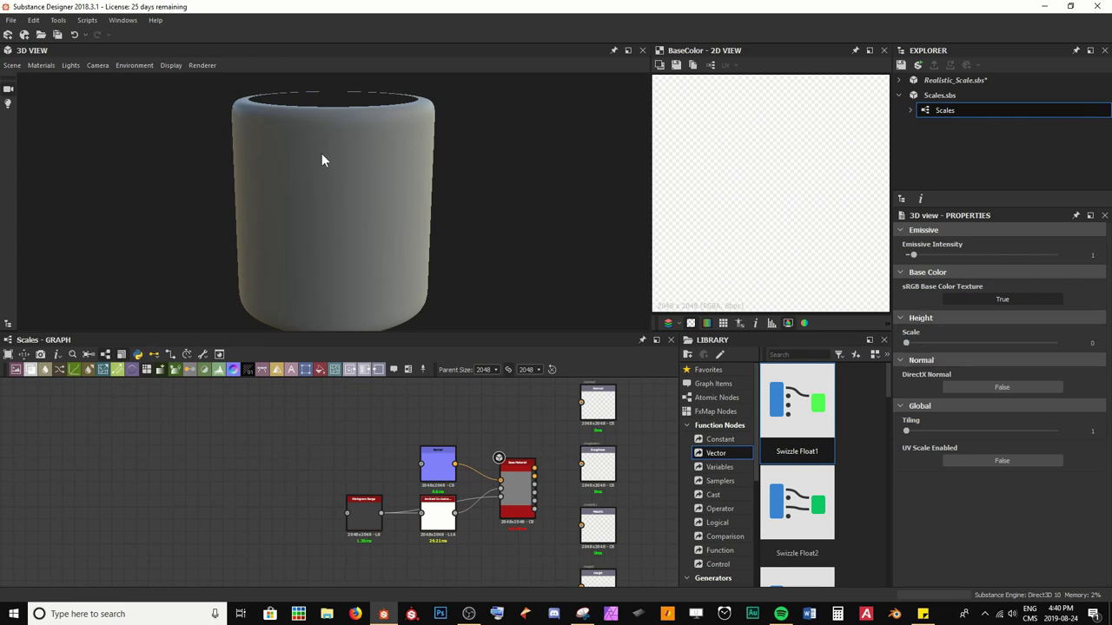
left_click_drag(905, 343, 1059, 344)
left_click_drag(457, 203, 448, 229, "alt")
Add a Checker 1 node to the graph and connect its output to the Histogram Range node.
middle_click_drag(251, 486, 291, 496)
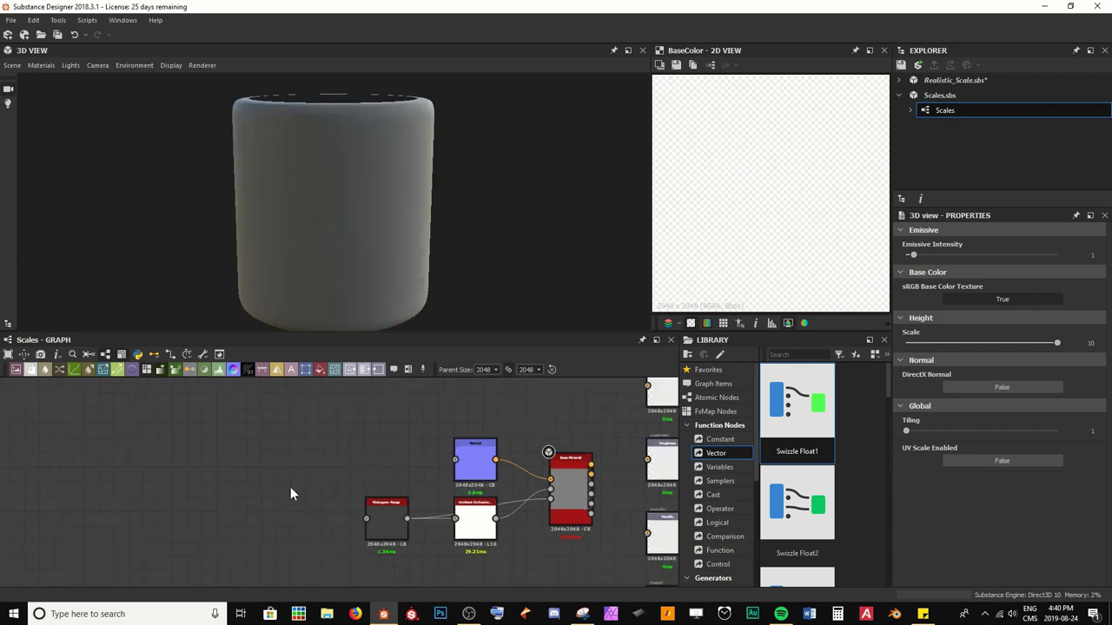
key("space")
type("shear")
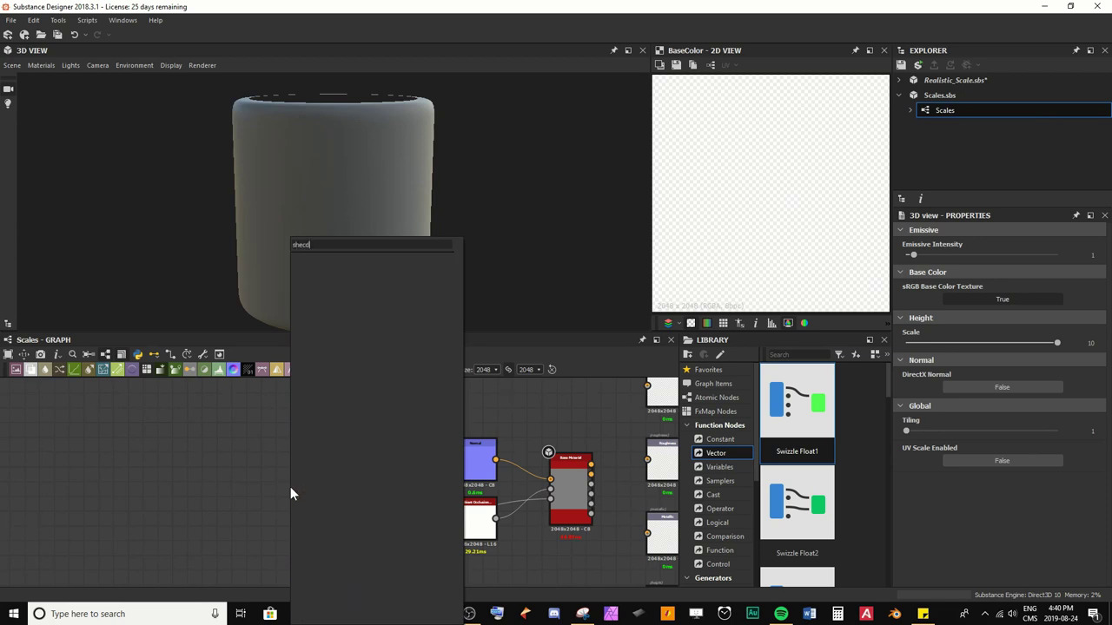
key("BackSpace")
key("BackSpace")
key("BackSpace")
key("BackSpace")
key("BackSpace")
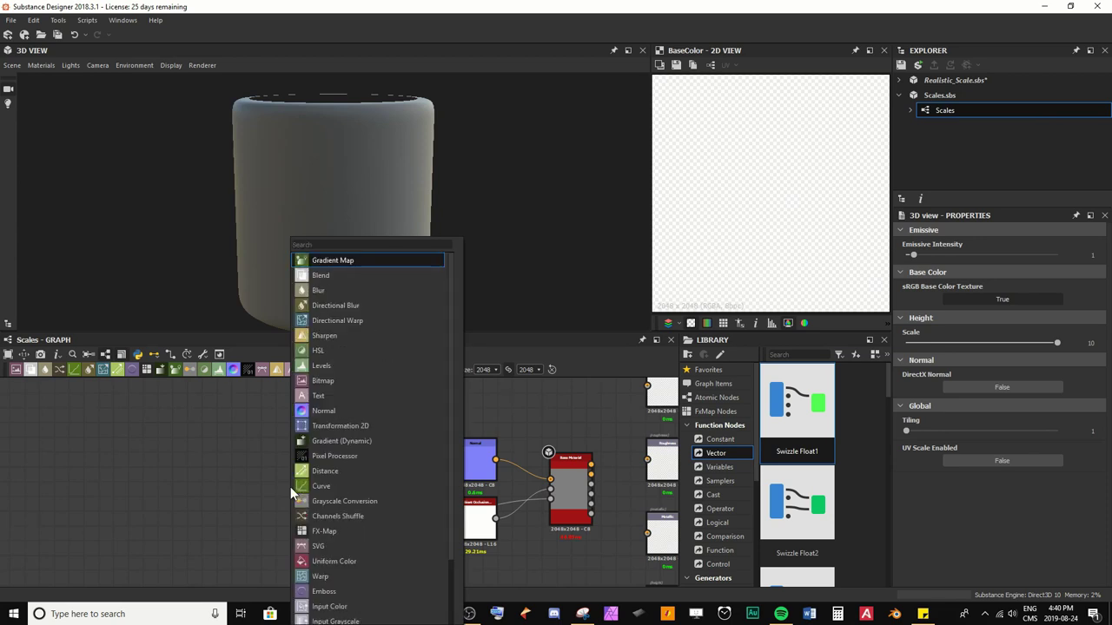
type("checker")
key("Return")
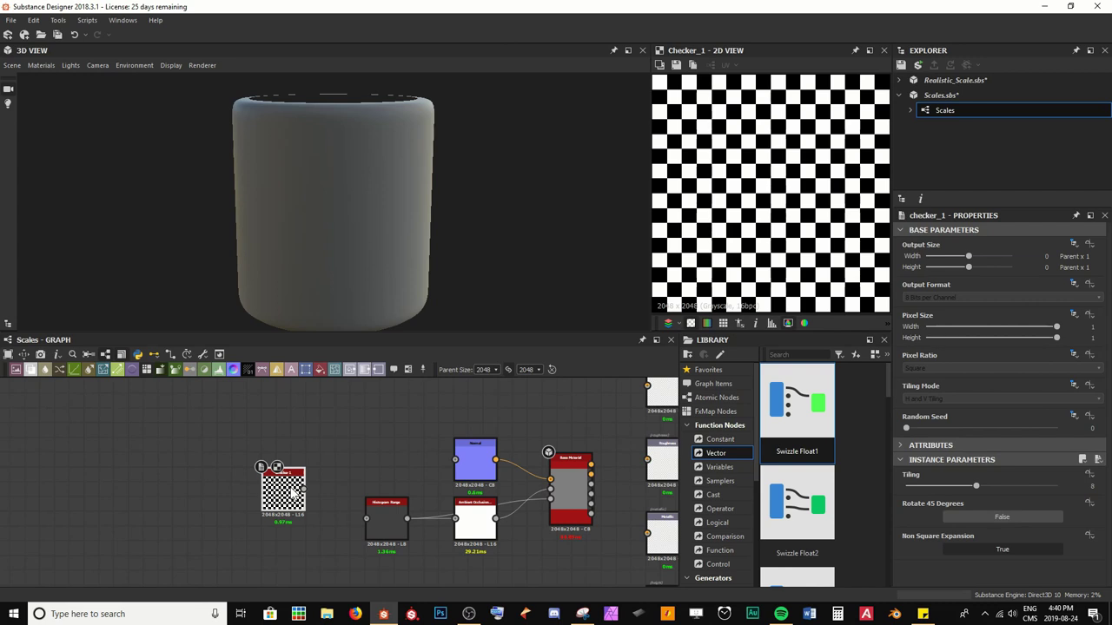
left_click_drag(305, 489, 366, 519)
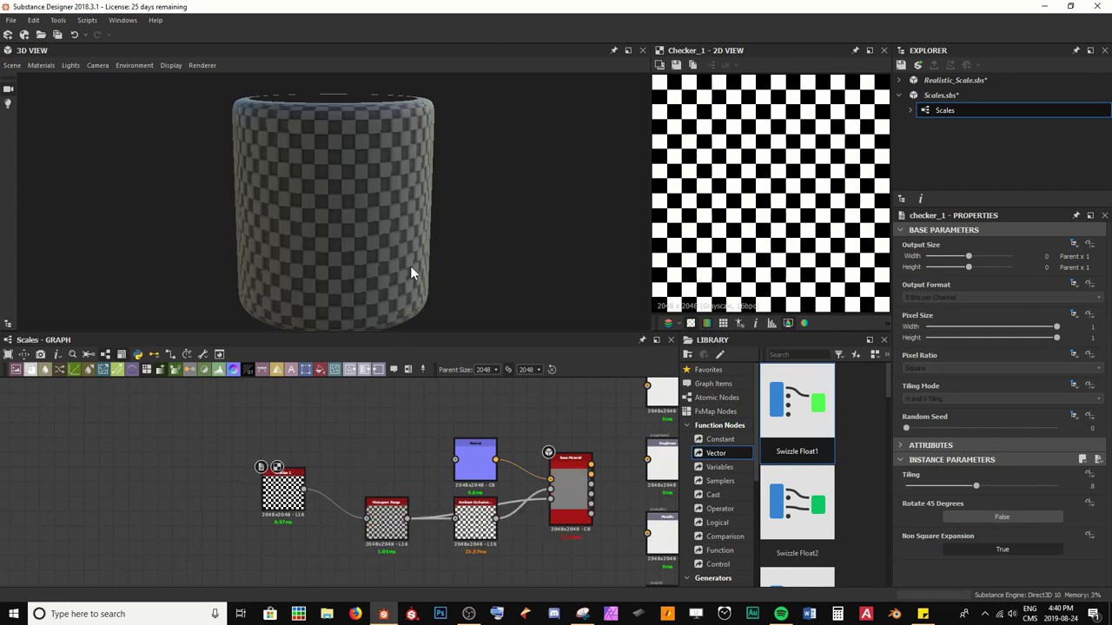
Examine the checker relief on the cylinder together with the default material's height scale setting.
scroll(410, 255, "up", 10)
scroll(317, 227, "up", 3)
right_click_drag(317, 228, 379, 226, "ctrl+shift")
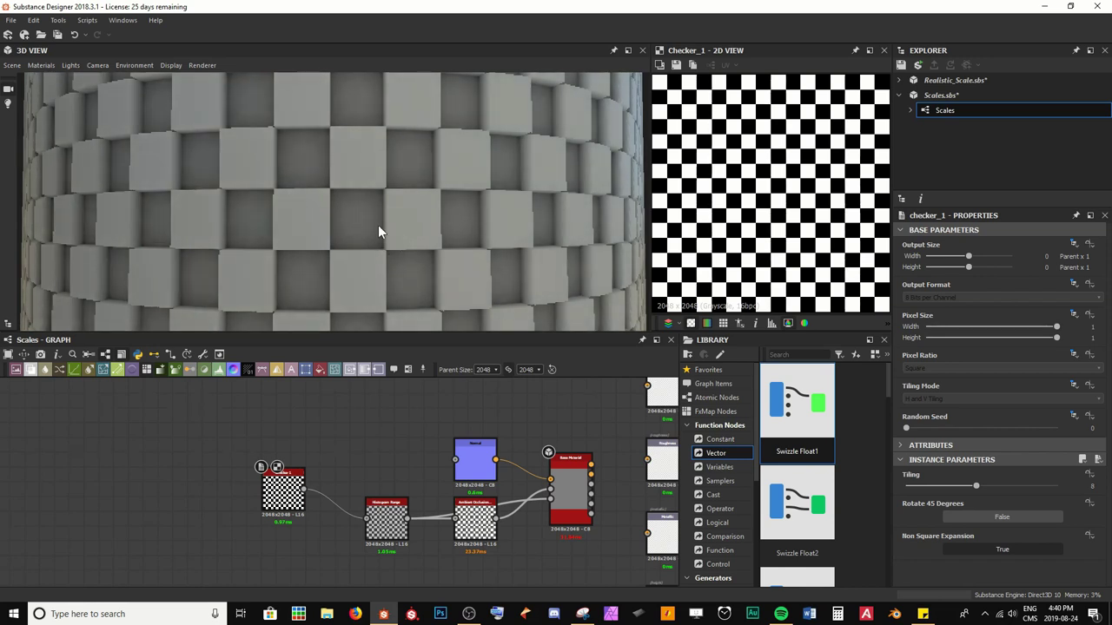
left_click(49, 66)
left_click(120, 75)
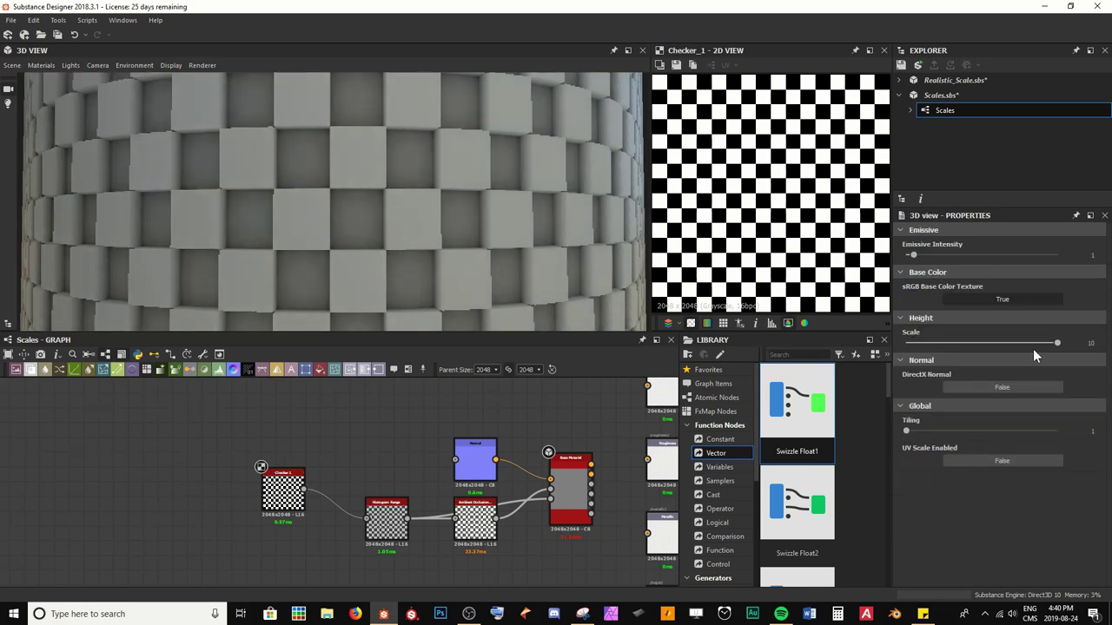
left_click_drag(1058, 343, 1109, 388)
scroll(232, 251, "down", 5)
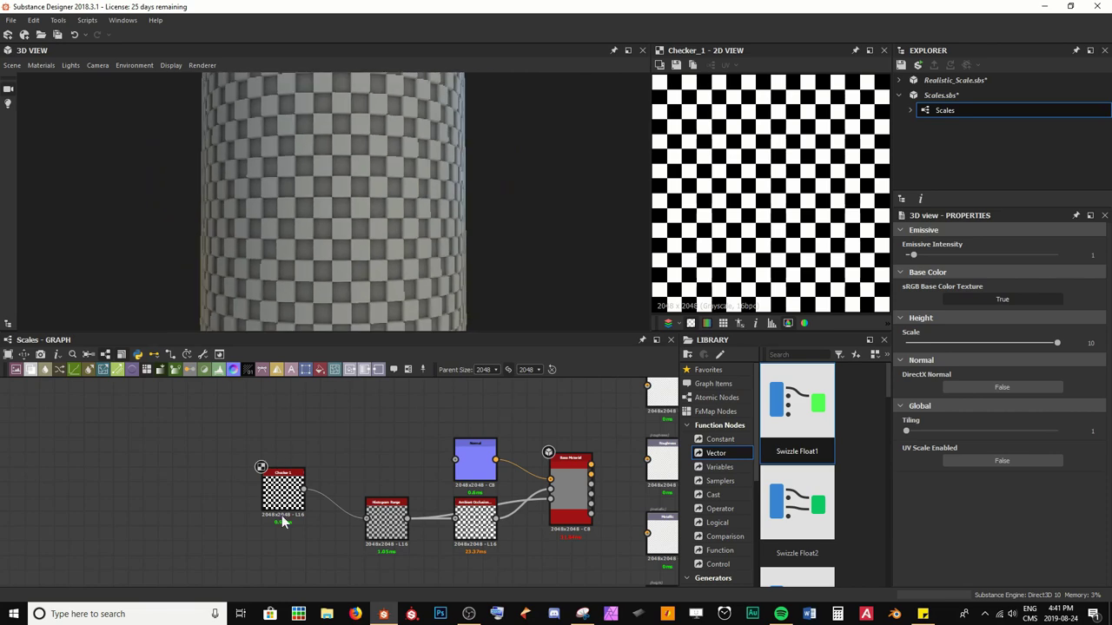
scroll(286, 260, "down", 3)
left_click(281, 490)
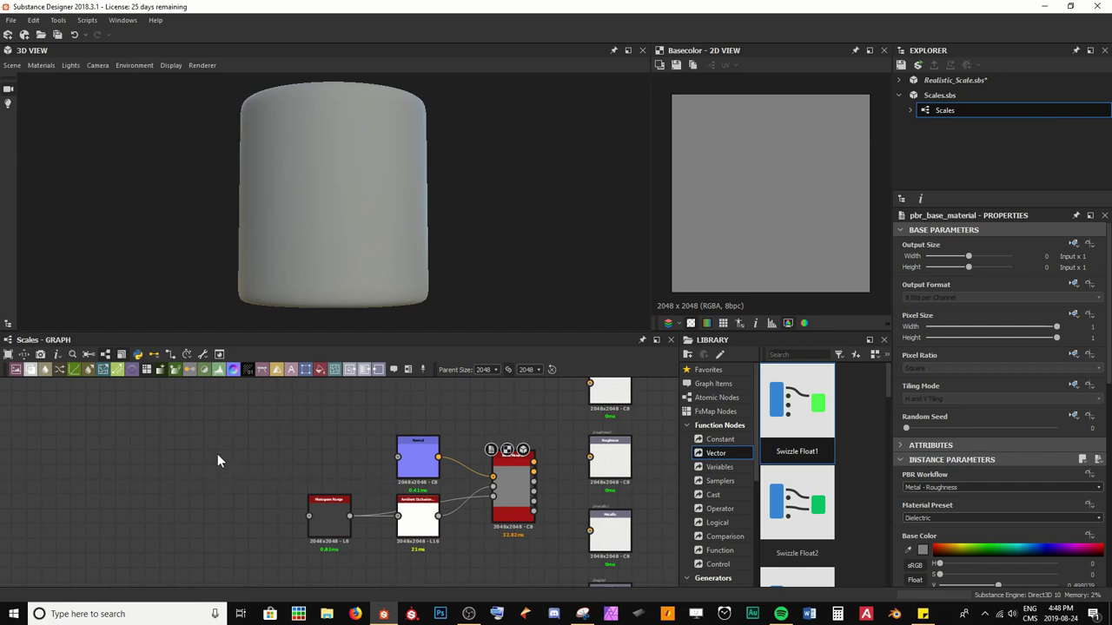
Add a Tile Random node and connect its output to the Normal and Histogram Range nodes.
middle_click_drag(193, 455, 309, 444)
key("space")
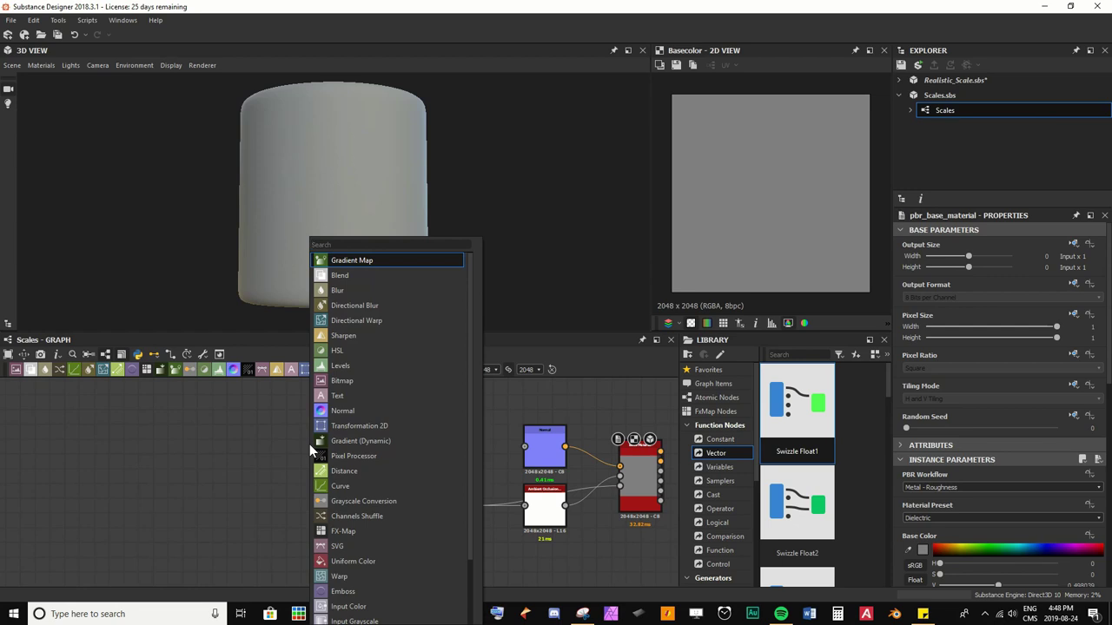
type("tile r")
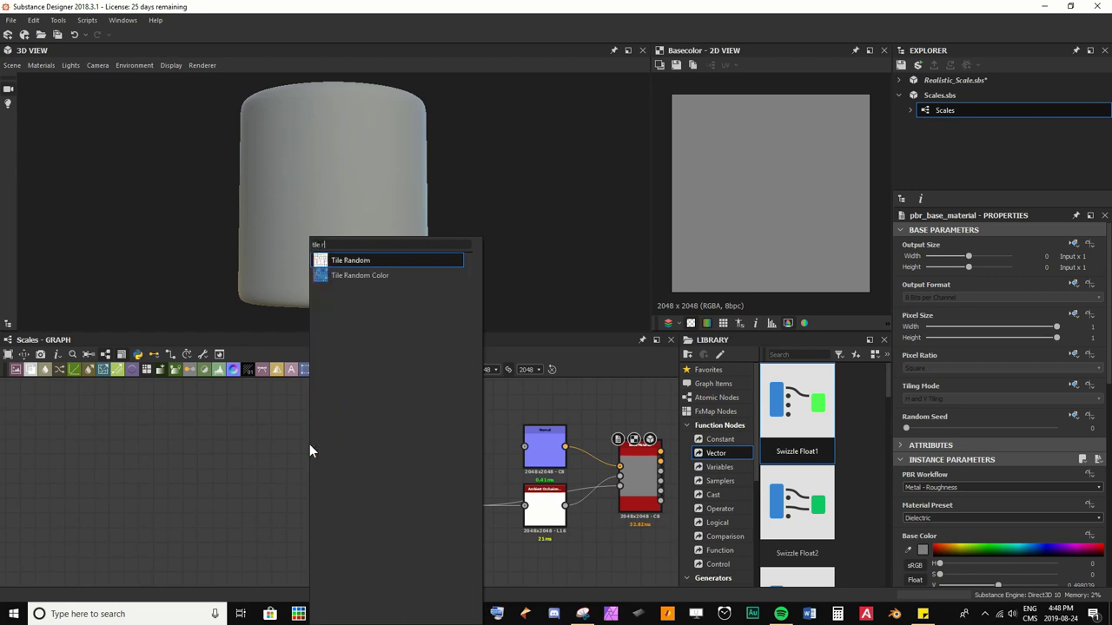
key("Return")
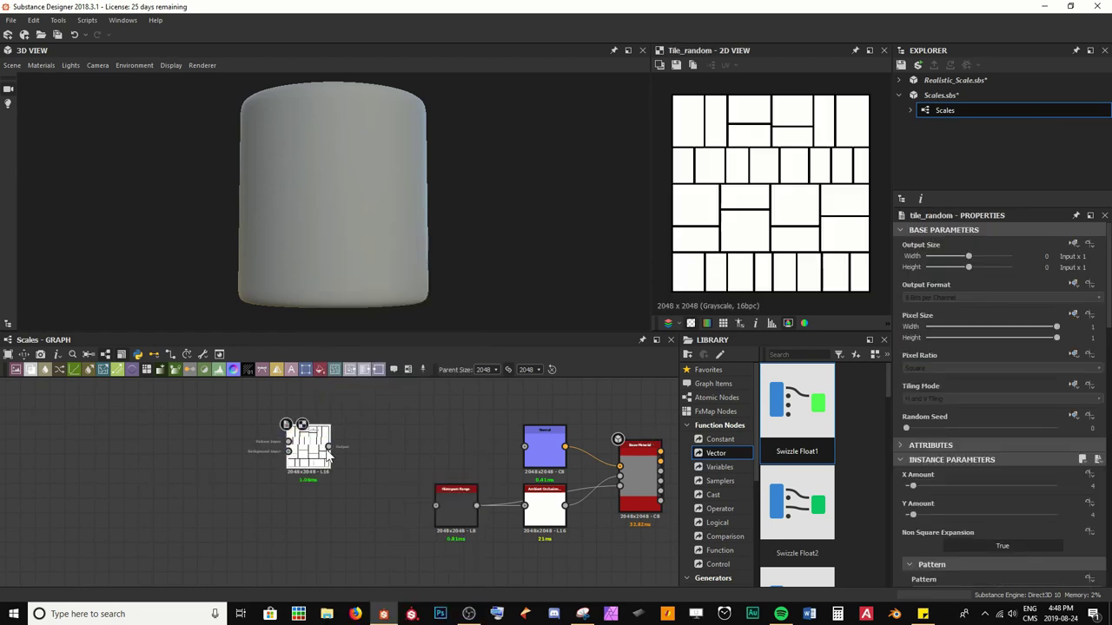
left_click_drag(330, 448, 527, 447)
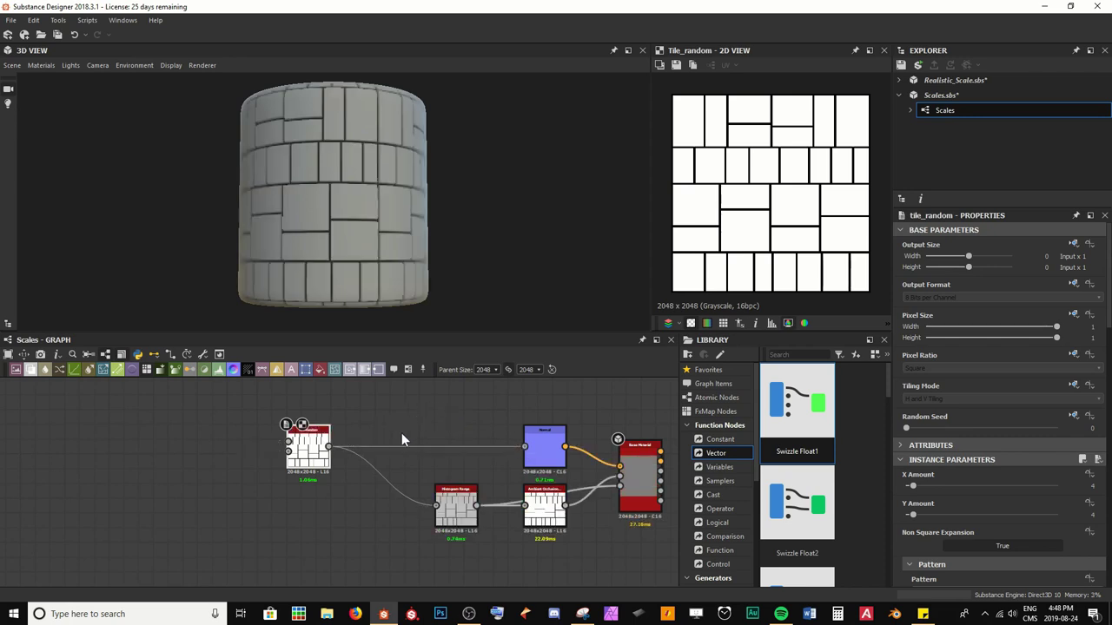
Move the Tile Random node well away from the Normal and Histogram Range nodes to leave room between them.
middle_click_drag(350, 466, 530, 459)
scroll(530, 459, "down", 3)
left_click_drag(497, 455, 120, 451)
middle_click_drag(273, 503, 368, 519)
scroll(301, 488, "up", 2)
key("f")
middle_click_drag(488, 503, 472, 530)
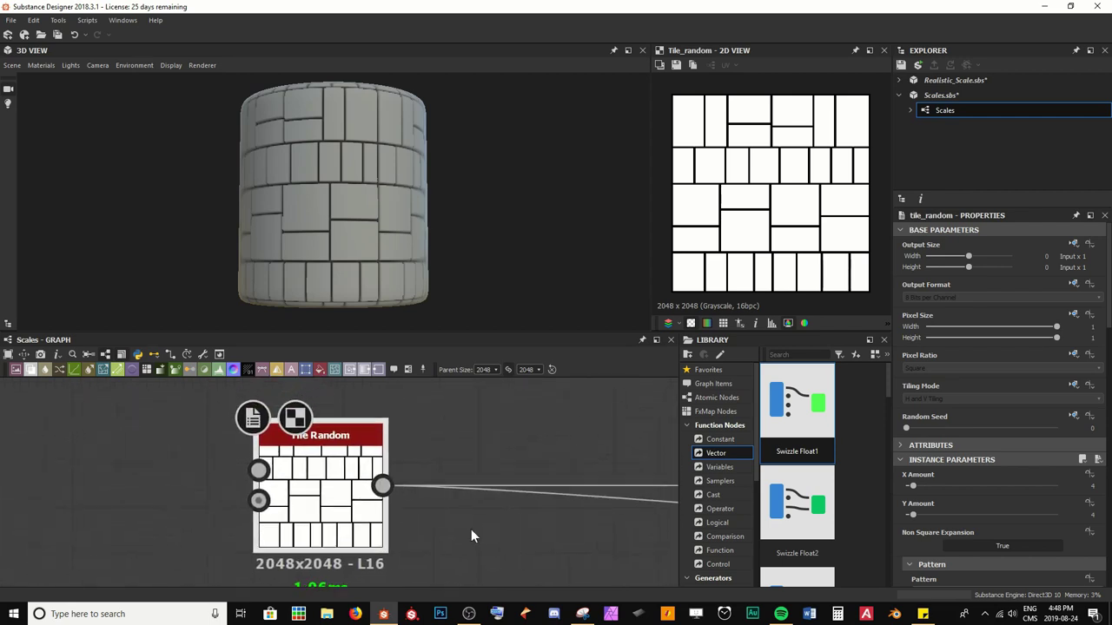
scroll(471, 536, "down", 2)
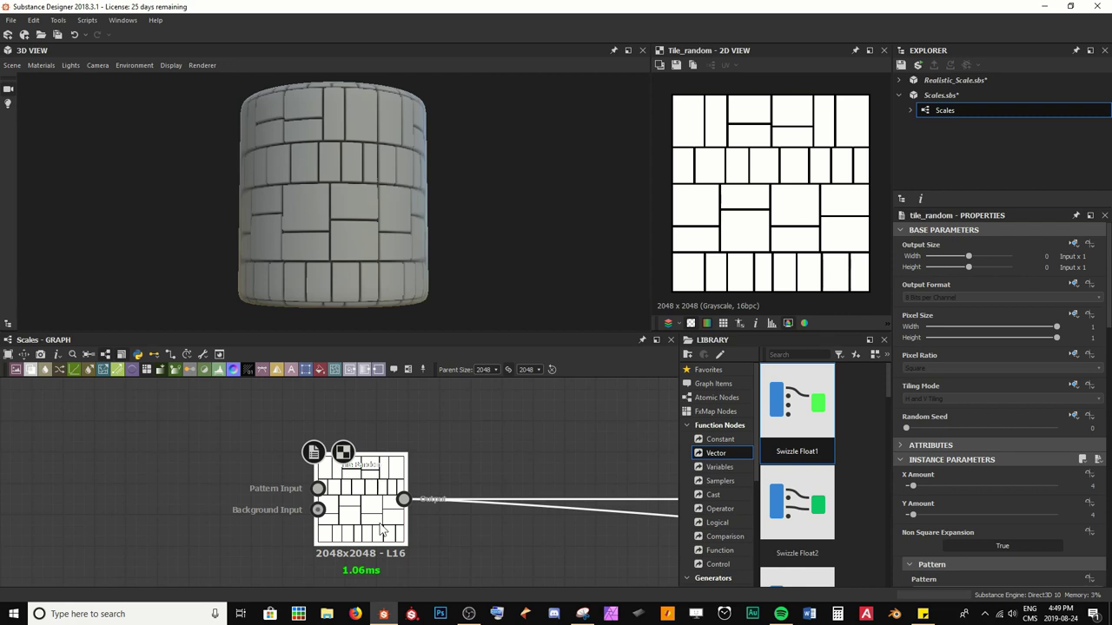
left_click(365, 475)
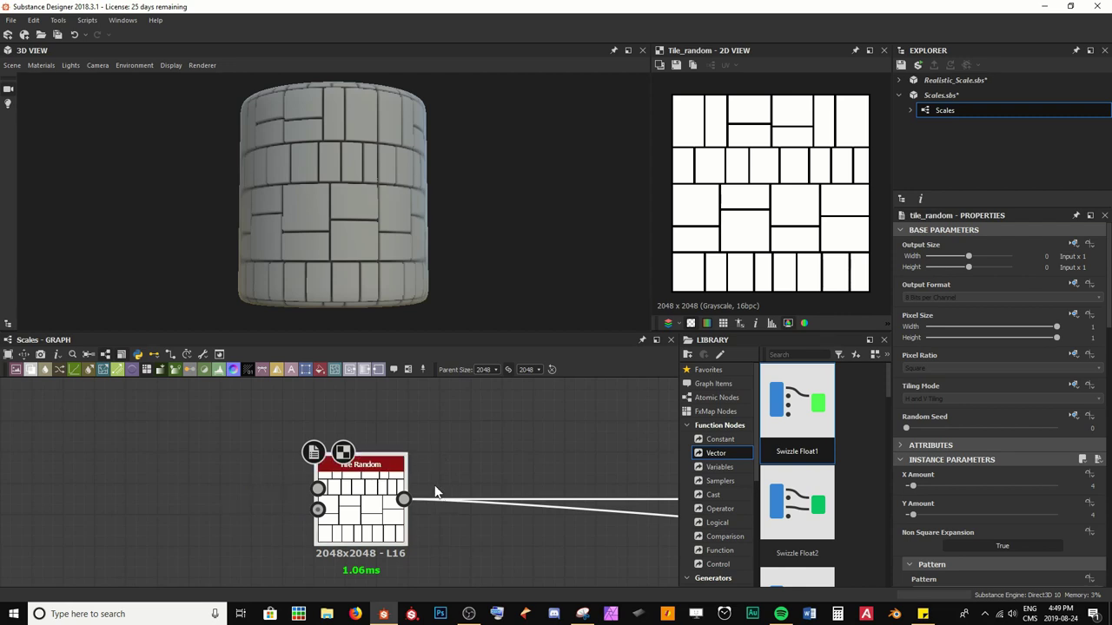
scroll(283, 198, "up", 5)
left_click_drag(326, 208, 288, 142)
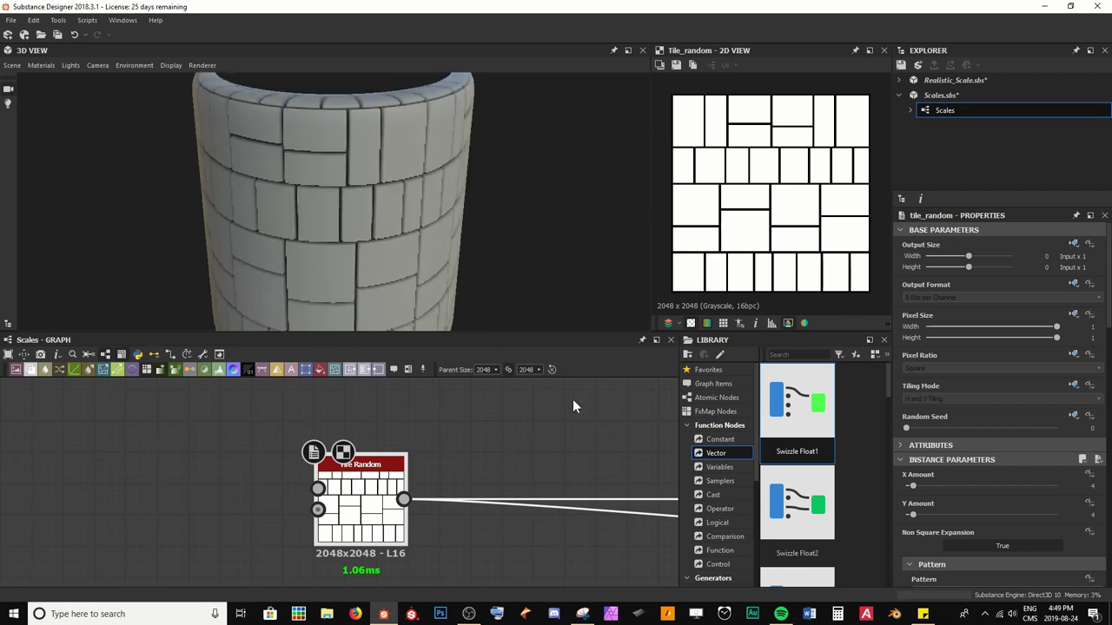
Set the Tile Random node's pattern to Paraboloid and both its X Amount and Y Amount to 6.
scroll(990, 426, "down", 5)
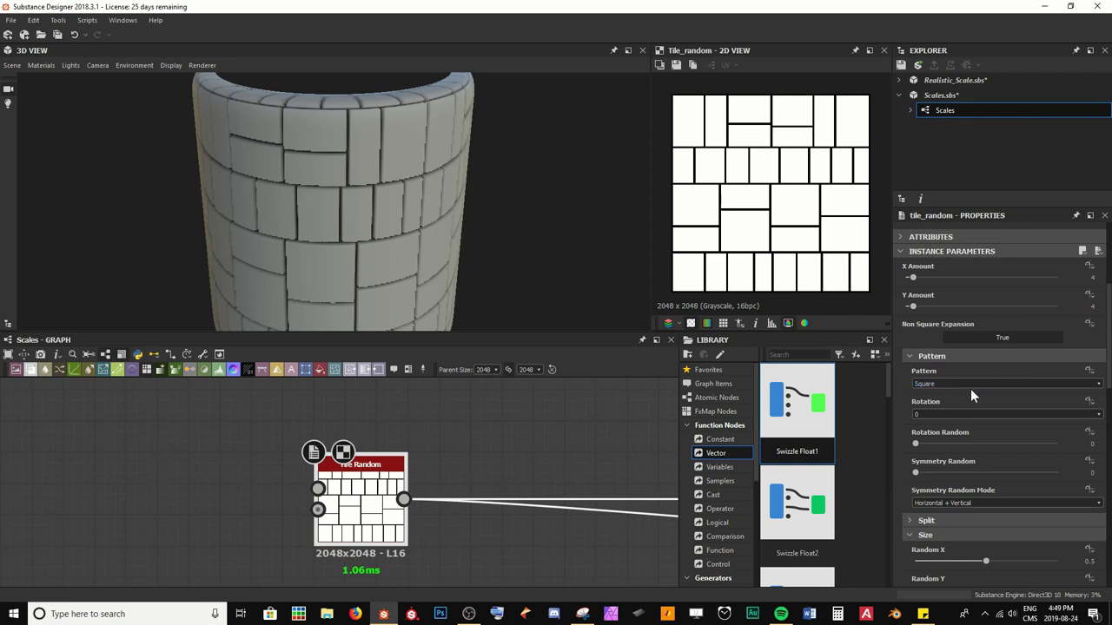
left_click(969, 384)
left_click(961, 415)
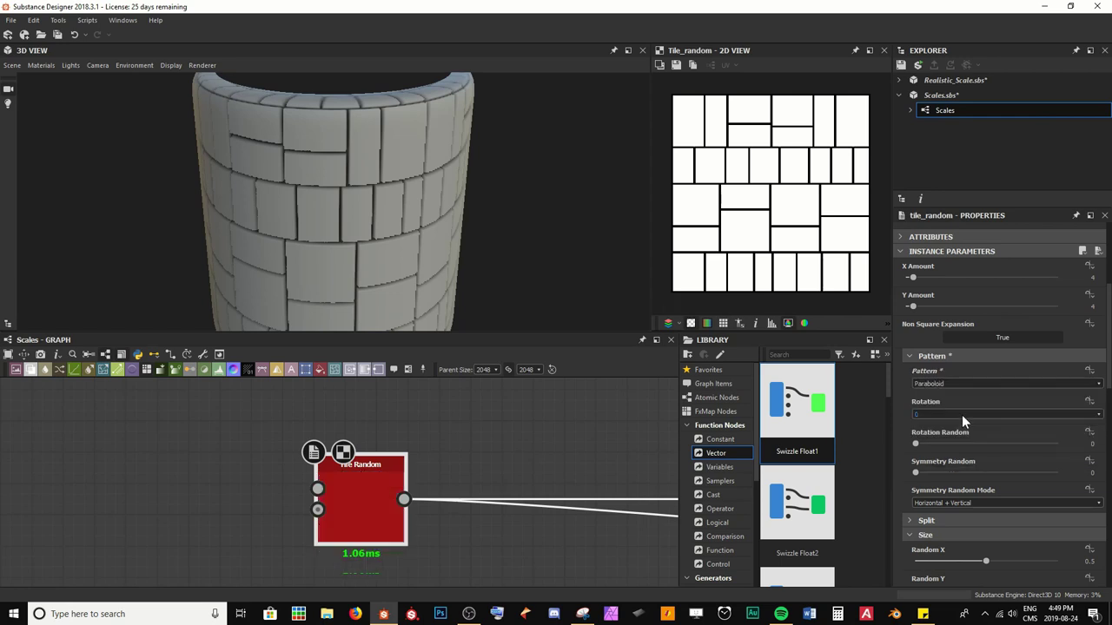
left_click_drag(512, 250, 418, 156)
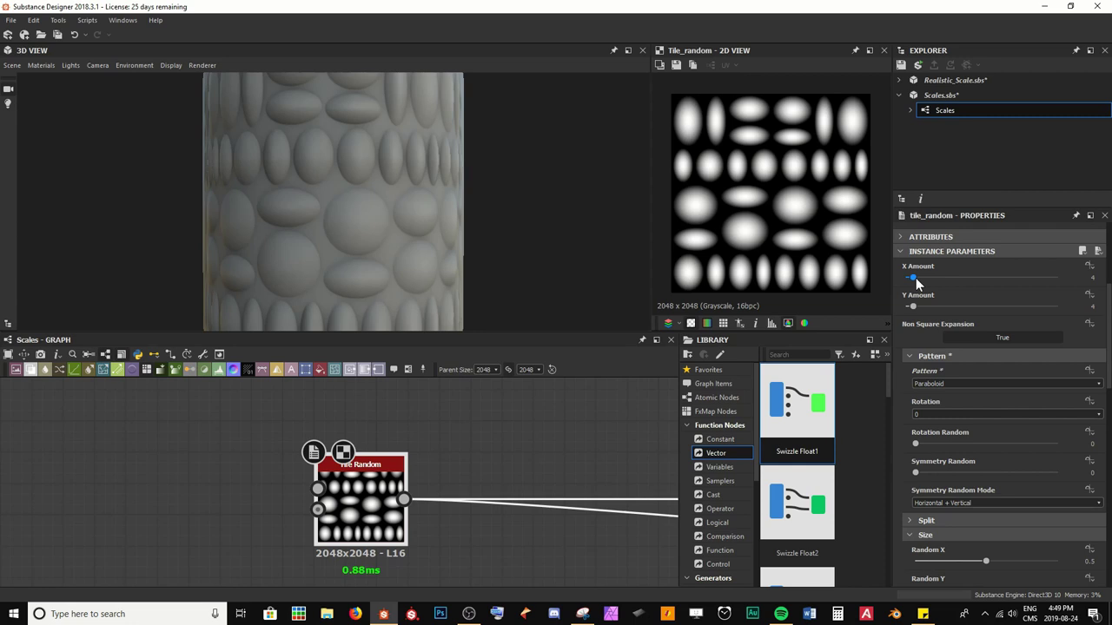
left_click_drag(915, 278, 918, 306)
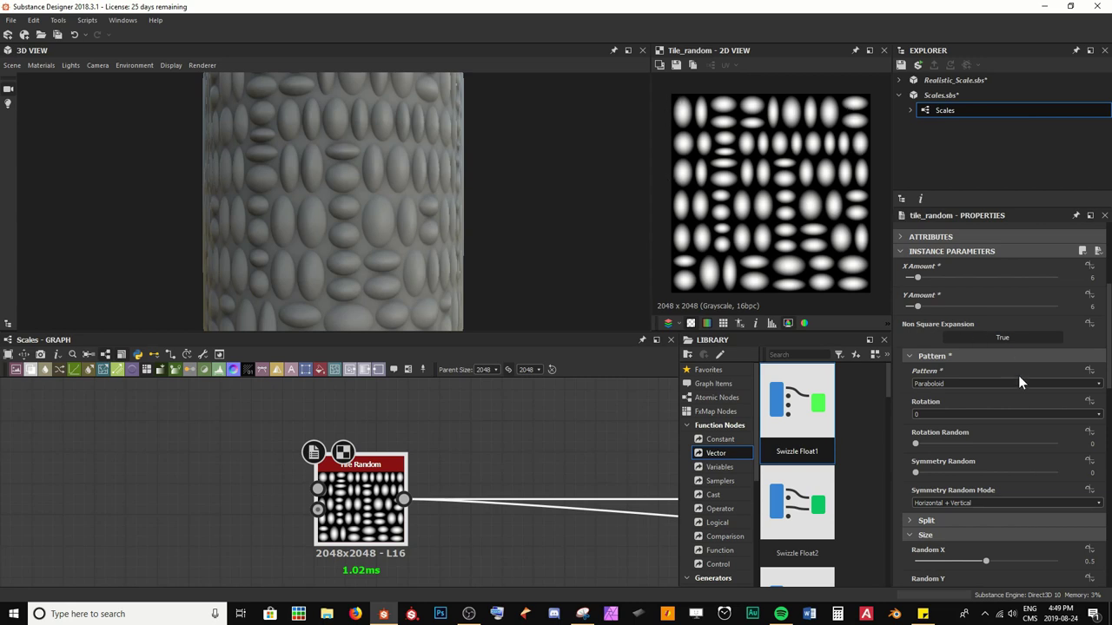
Set the Tile Random node's size Random X and Random Y to 0 for an even grid.
scroll(991, 408, "down", 3)
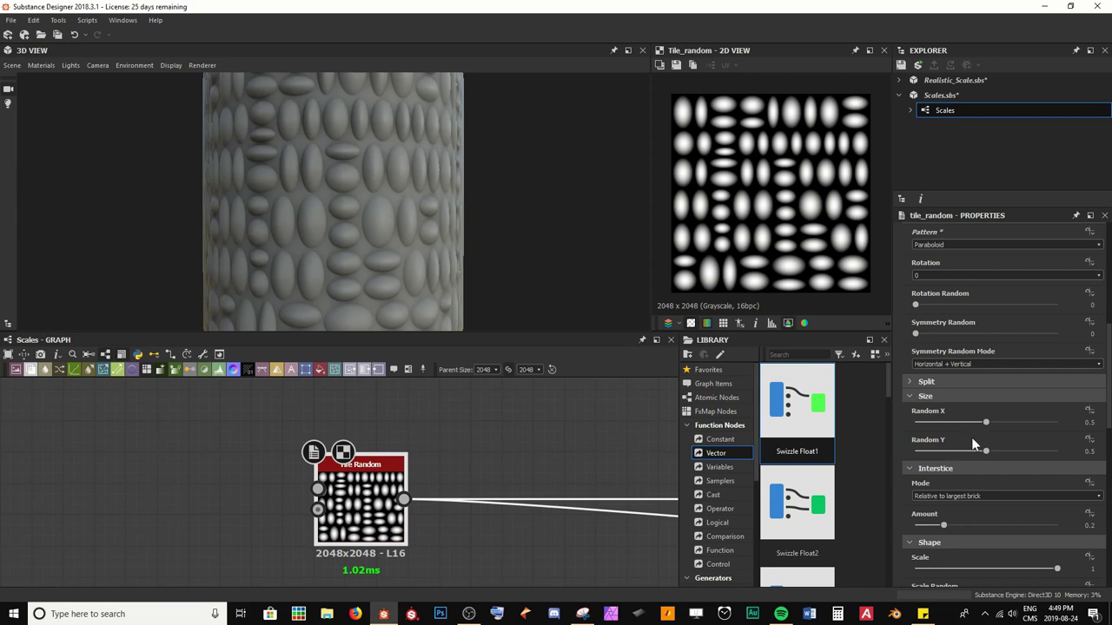
left_click_drag(985, 426, 903, 439)
left_click_drag(985, 451, 882, 451)
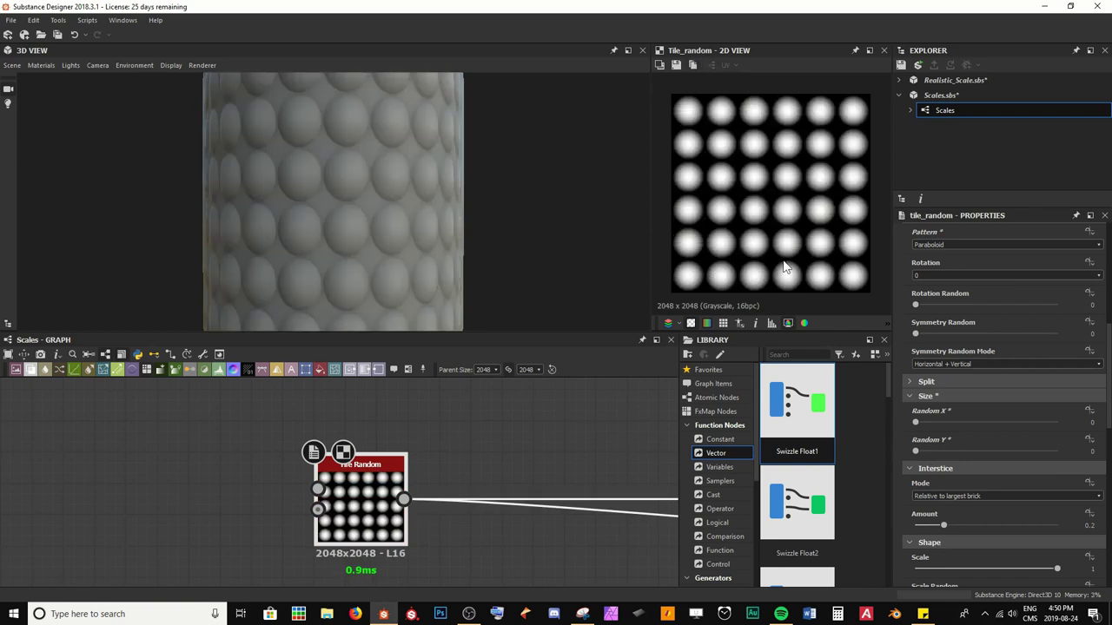
scroll(506, 197, "down", 3)
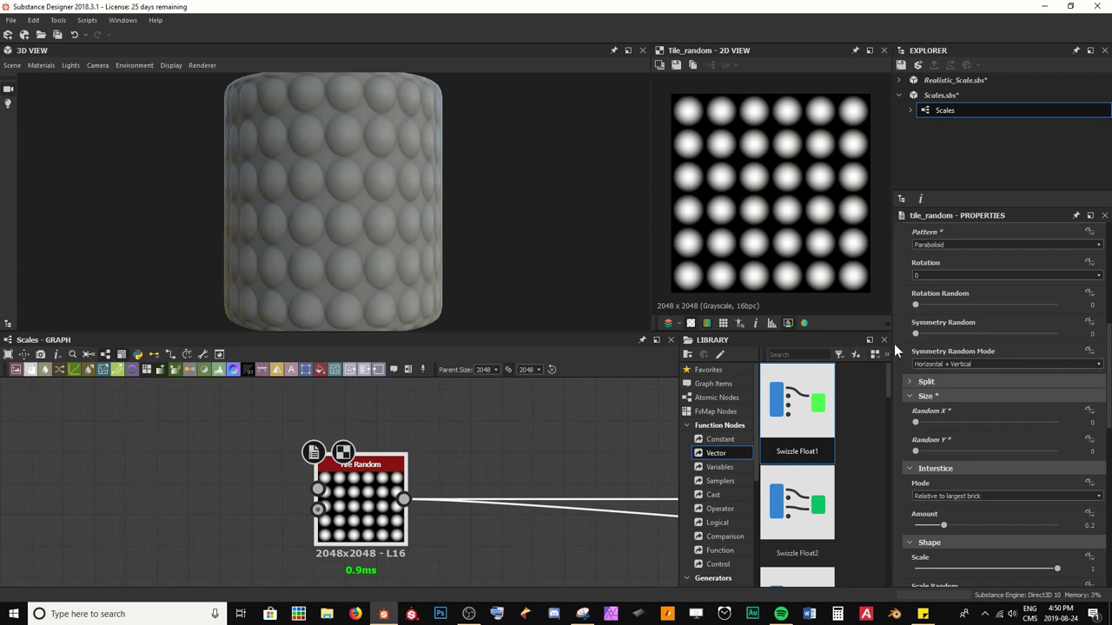
mouse_move(917, 422)
left_mouse_down()
mouse_move(933, 422)
mouse_move(897, 431)
left_mouse_up()
mouse_move(283, 216)
left_mouse_down()
mouse_move(345, 231)
mouse_move(293, 234)
left_mouse_up()
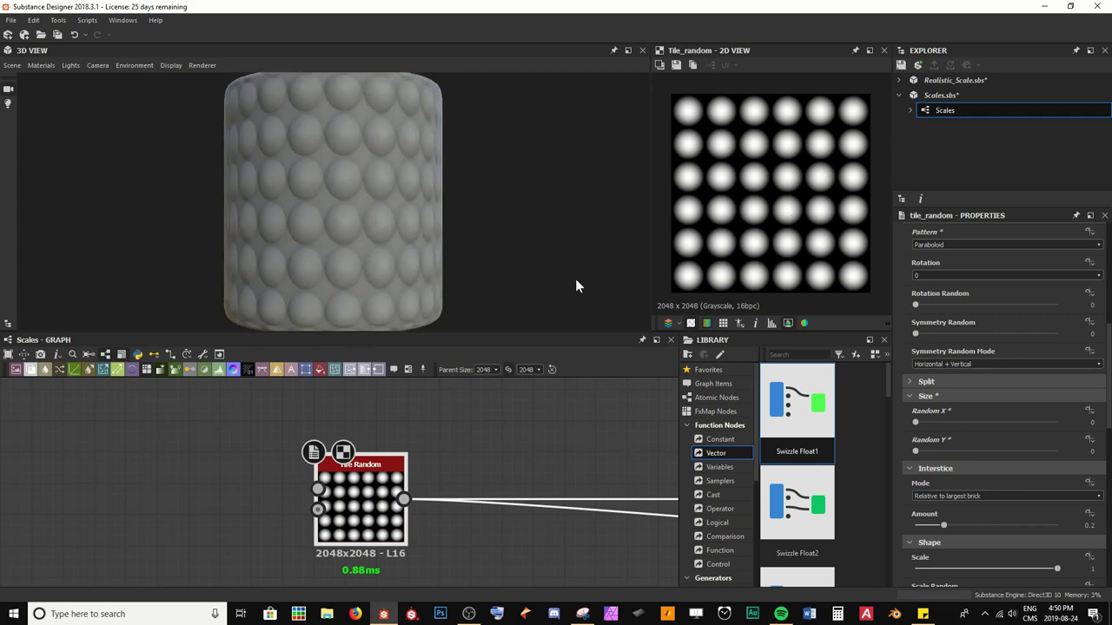
Set the Tile Random node's shape Scale to 8.
scroll(971, 420, "down", 4)
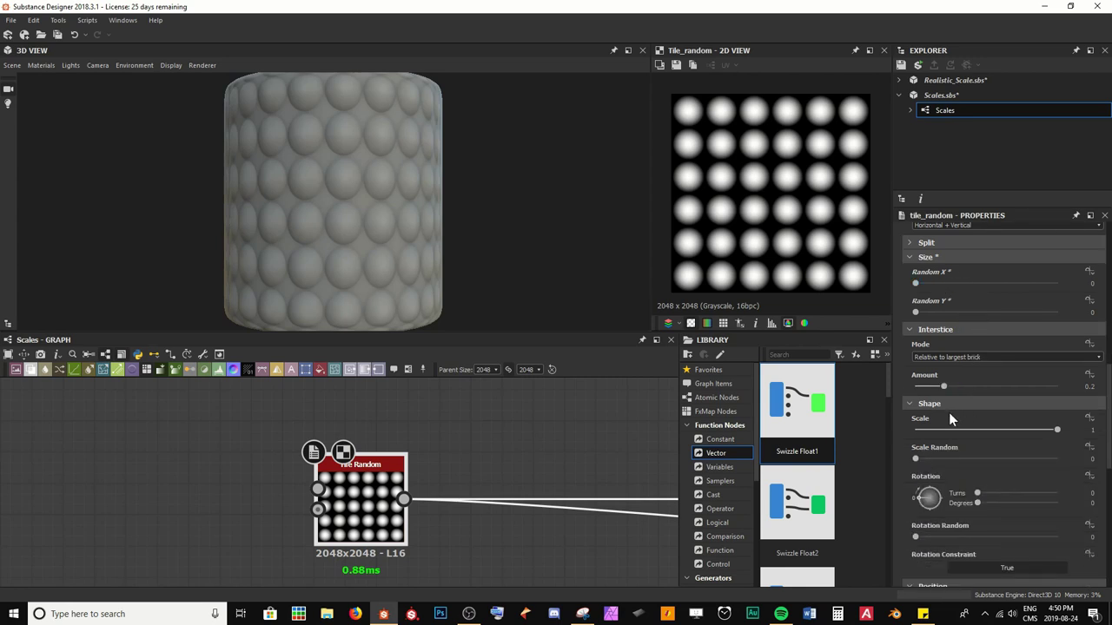
scroll(948, 413, "down", 1)
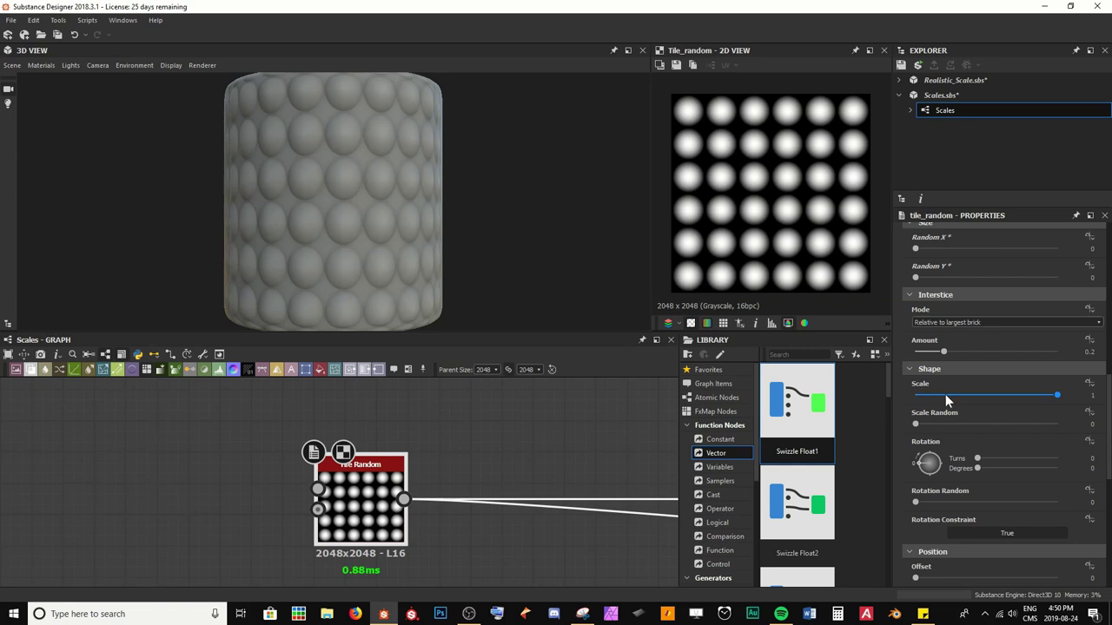
double_click(948, 394)
type("8")
key("Return")
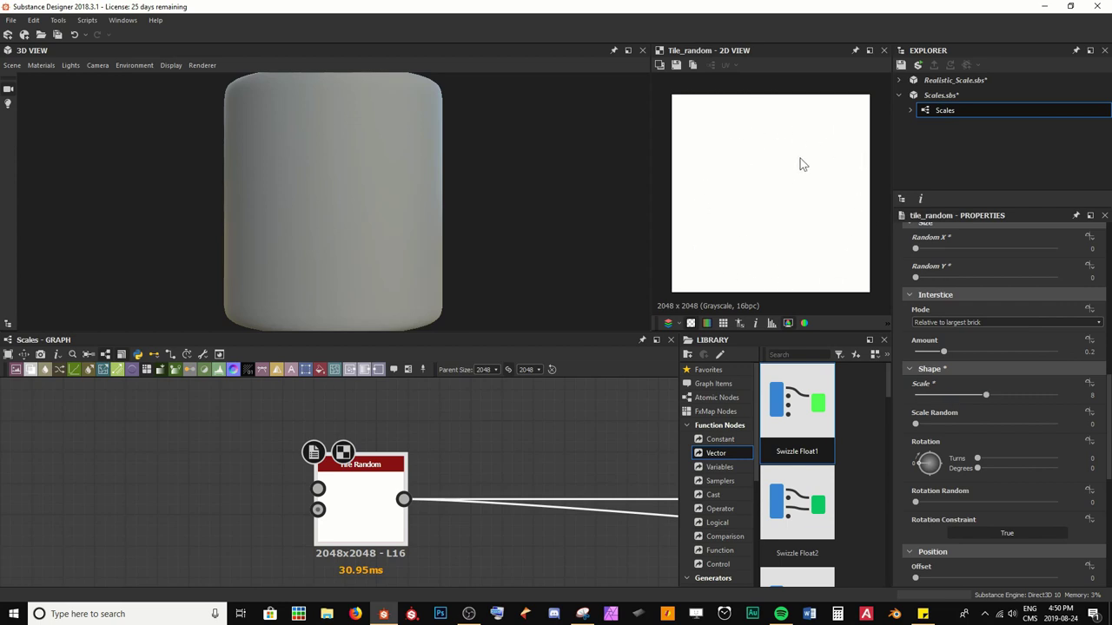
Set the Tile Random node's color Blending Mode to Max.
scroll(985, 453, "down", 3)
scroll(975, 450, "down", 3)
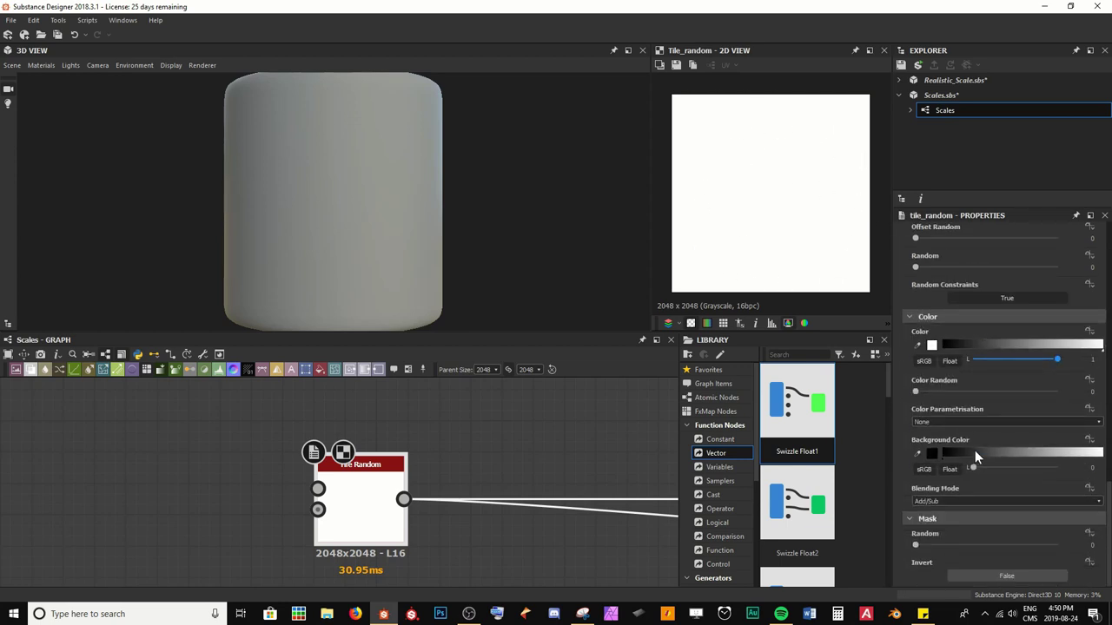
left_click(954, 504)
left_click(938, 519)
scroll(802, 222, "up", 2)
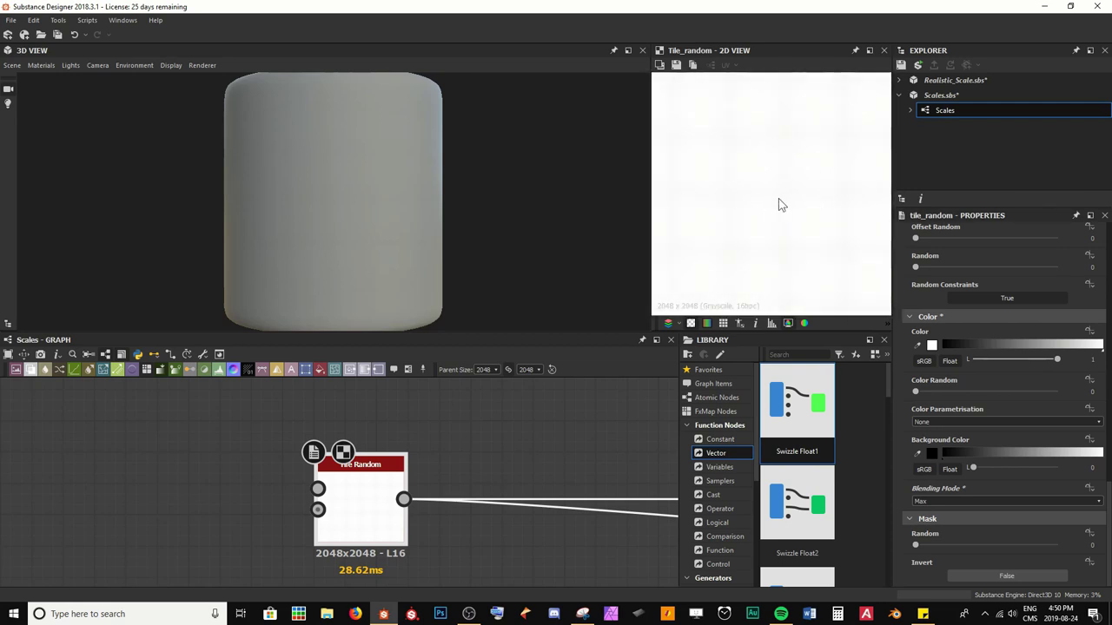
Reduce the shape Scale to 1.37 and check how neighbouring paraboloids meet with Max blending.
scroll(959, 421, "up", 6)
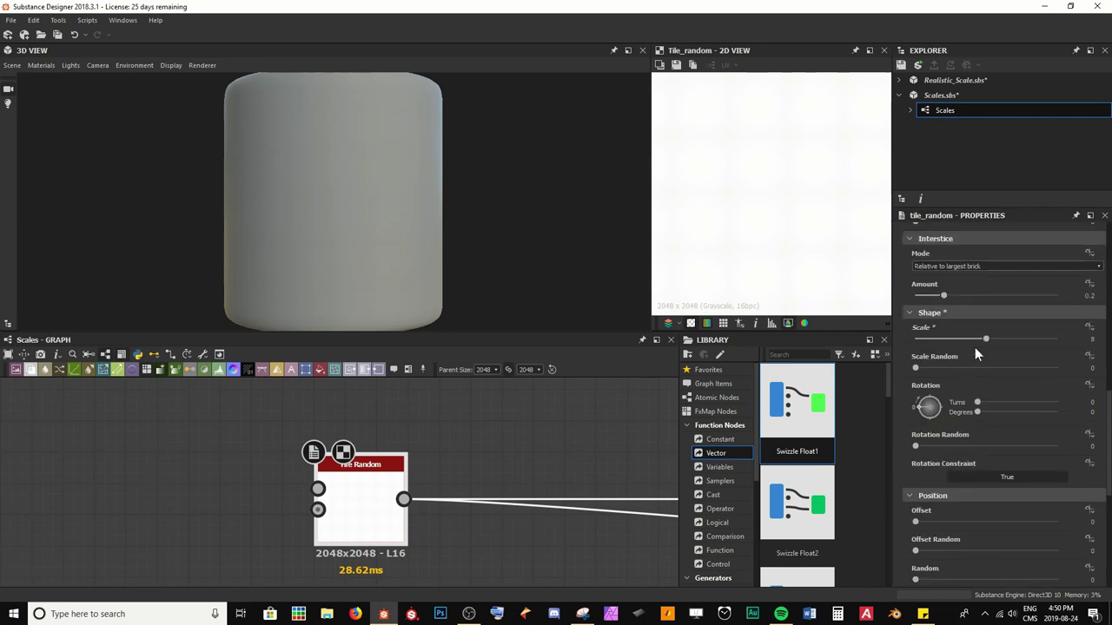
left_click_drag(984, 339, 927, 347)
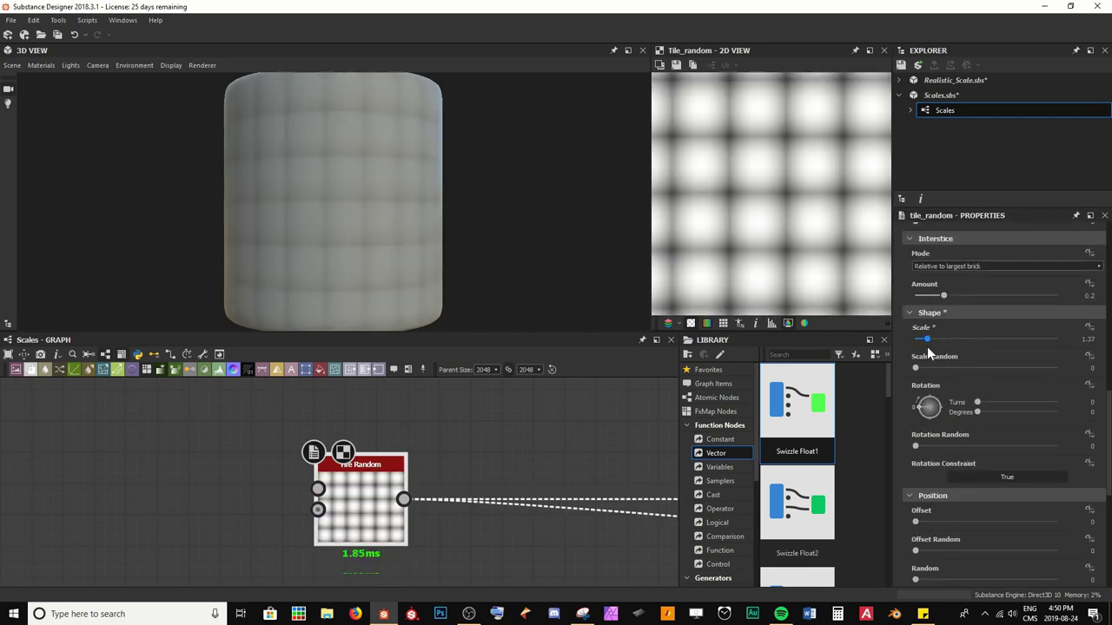
scroll(812, 272, "up", 3)
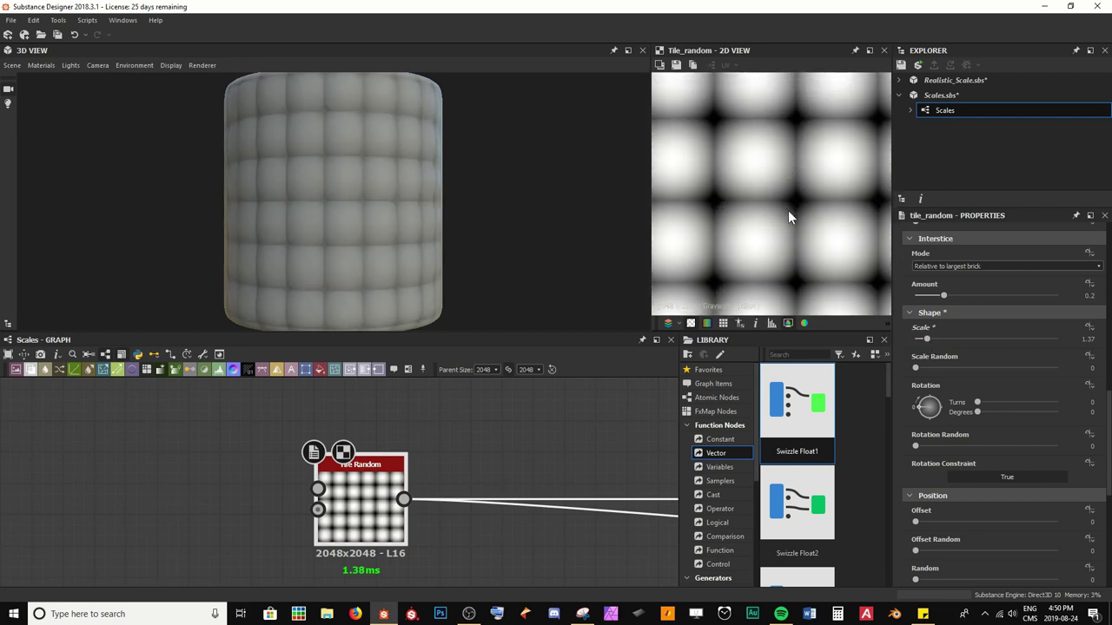
scroll(979, 470, "down", 5)
scroll(977, 476, "down", 1)
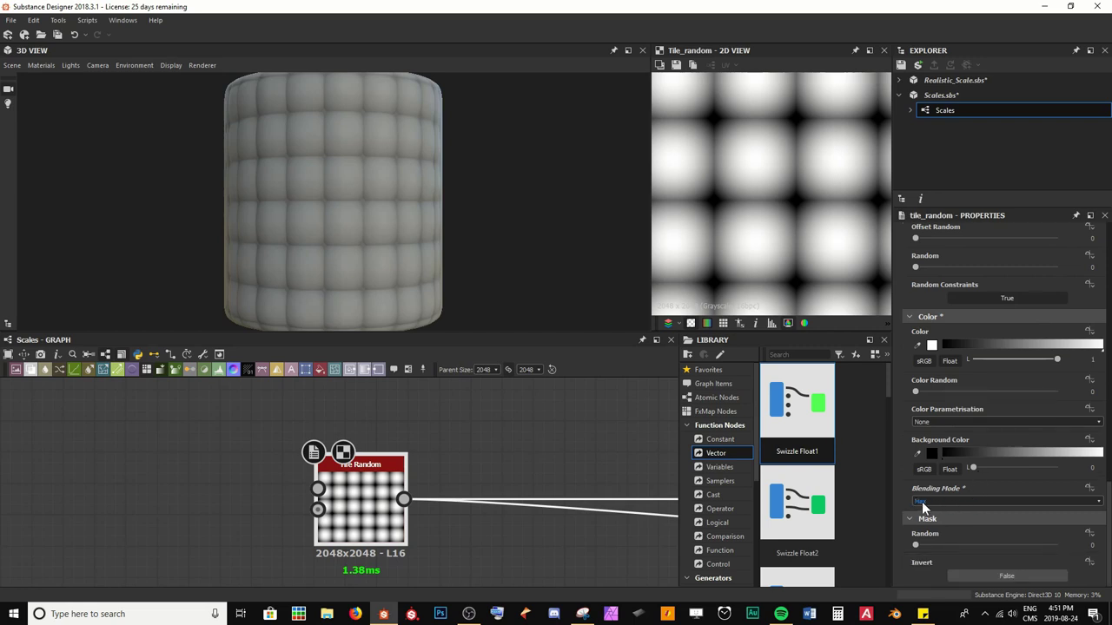
scroll(793, 140, "up", 3)
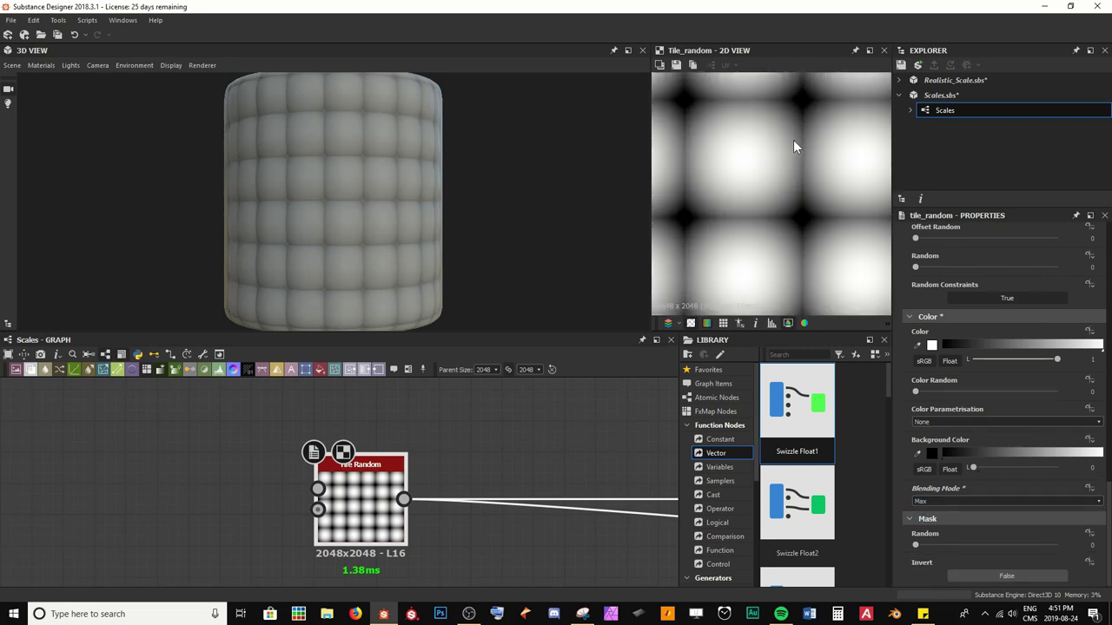
middle_click_drag(867, 129, 771, 137)
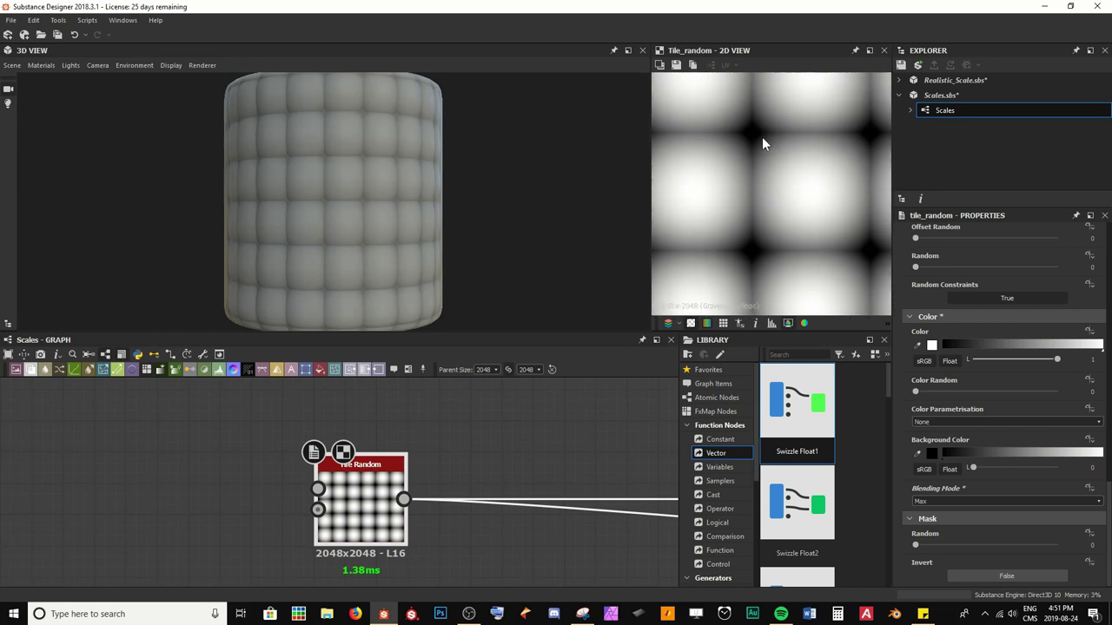
Switch the Tile Random node's Blending Mode to Add/Sub for comparison.
left_click(942, 501)
left_click(937, 510)
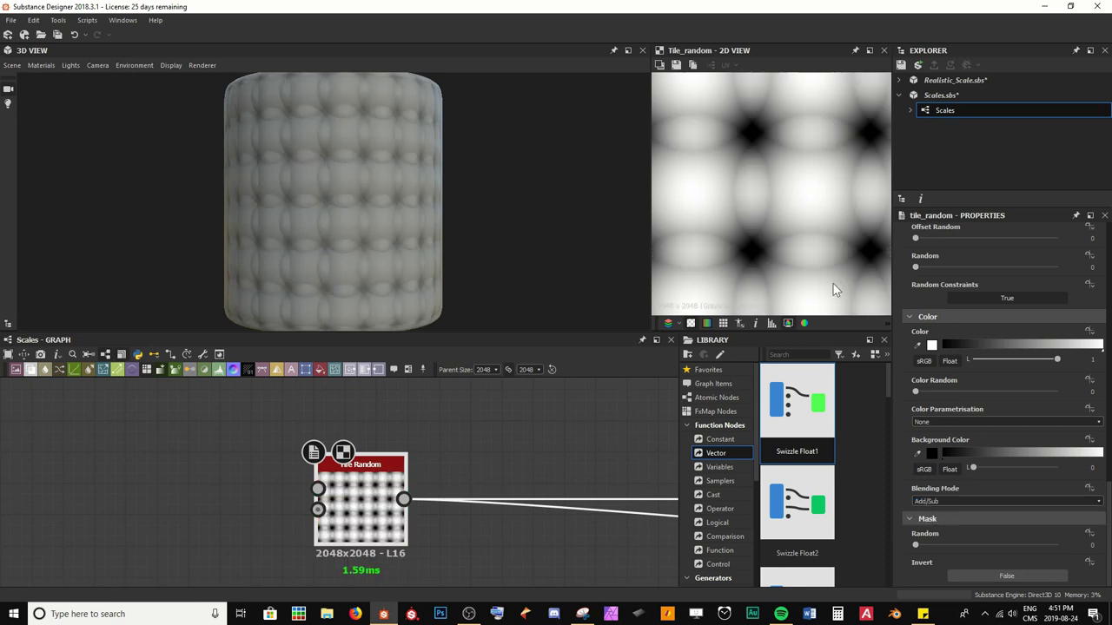
scroll(747, 174, "down", 2)
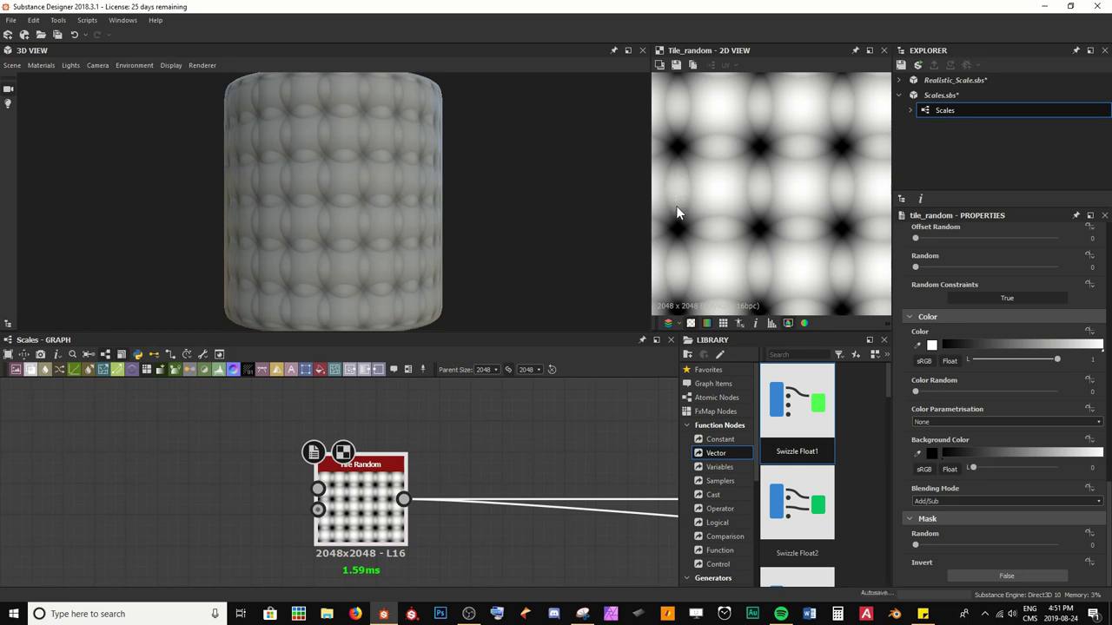
Examine in the 2D view how the overlapping paraboloids combine with Add/Sub blending.
scroll(707, 198, "up", 1)
scroll(708, 200, "up", 1)
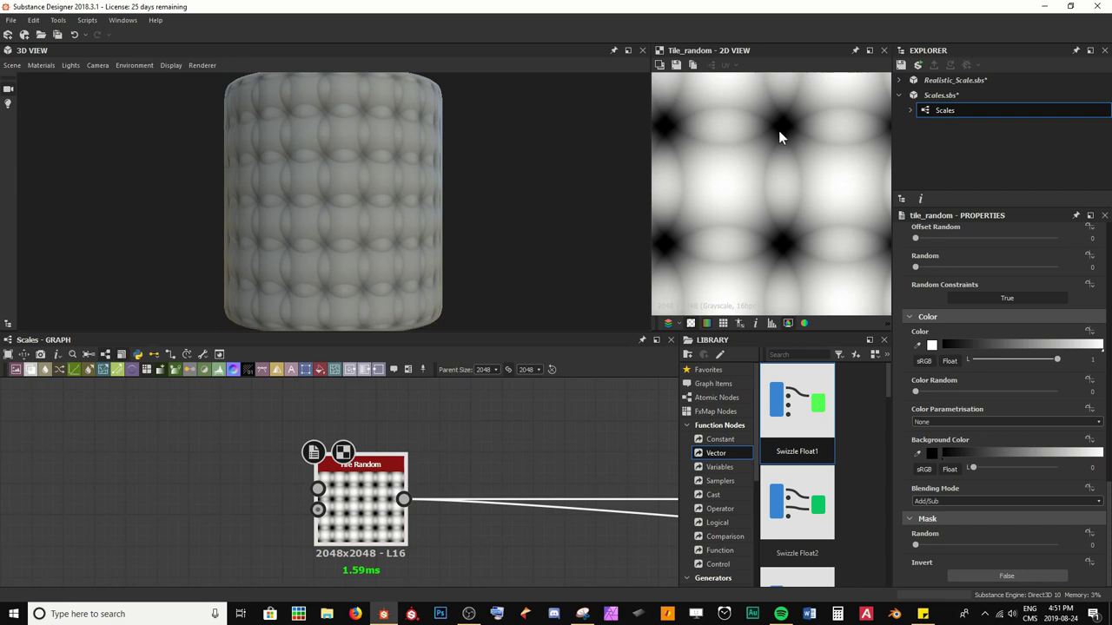
middle_click_drag(779, 131, 773, 145)
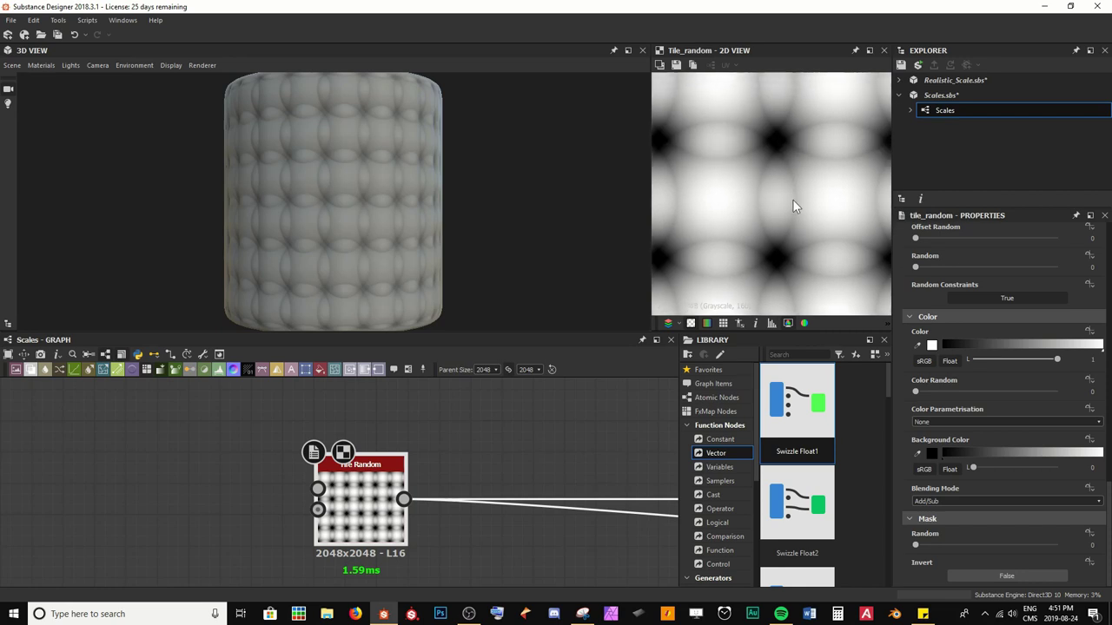
middle_click_drag(728, 280, 748, 271)
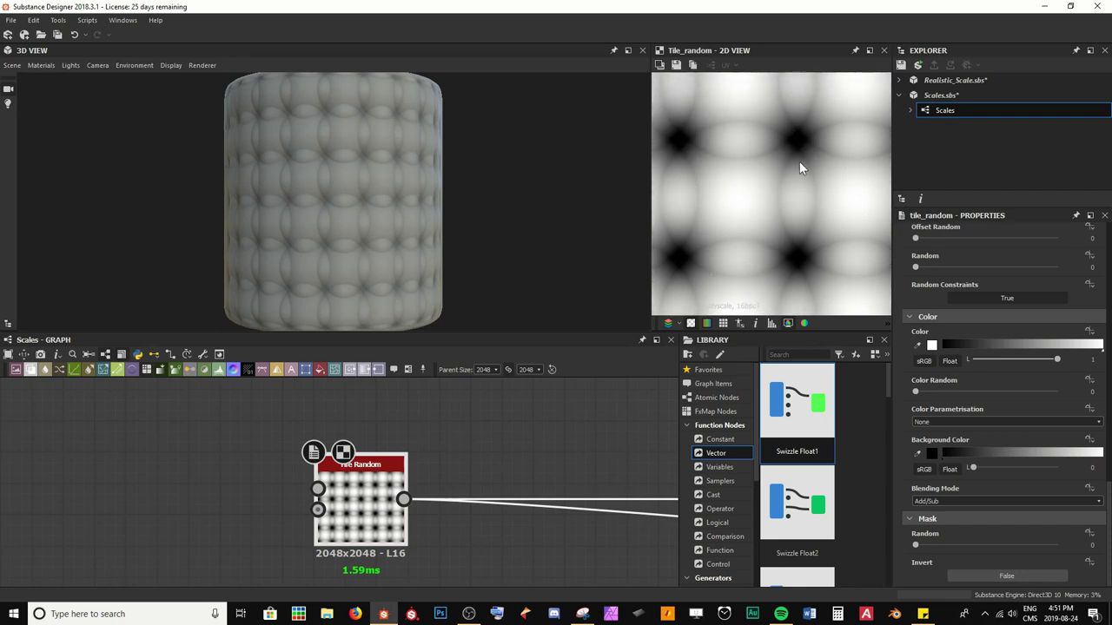
middle_click_drag(800, 163, 733, 167)
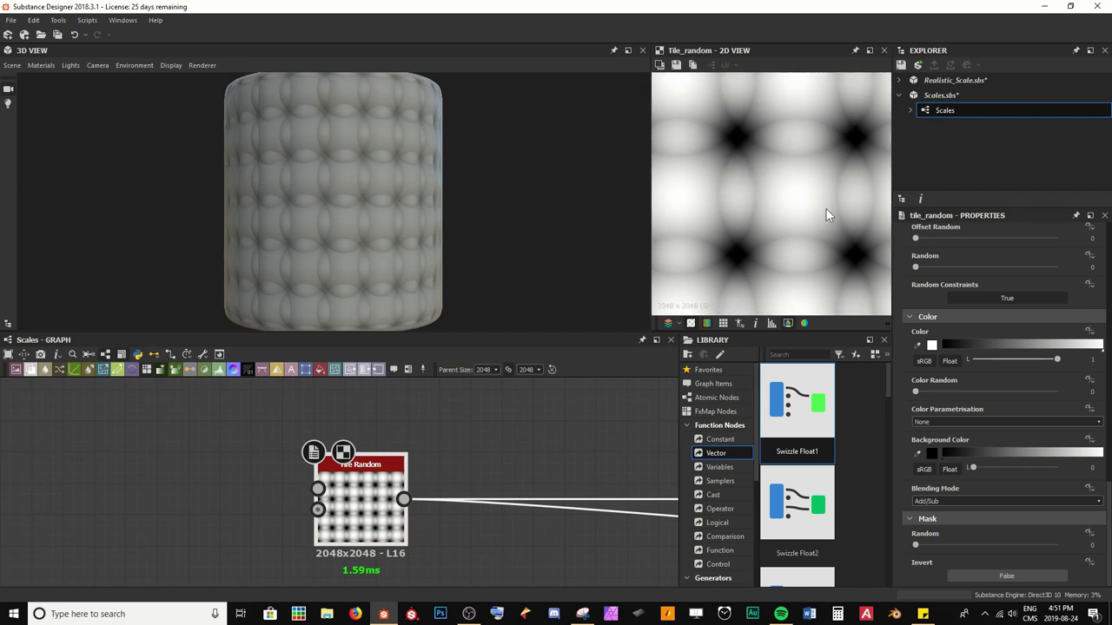
scroll(832, 161, "down", 3)
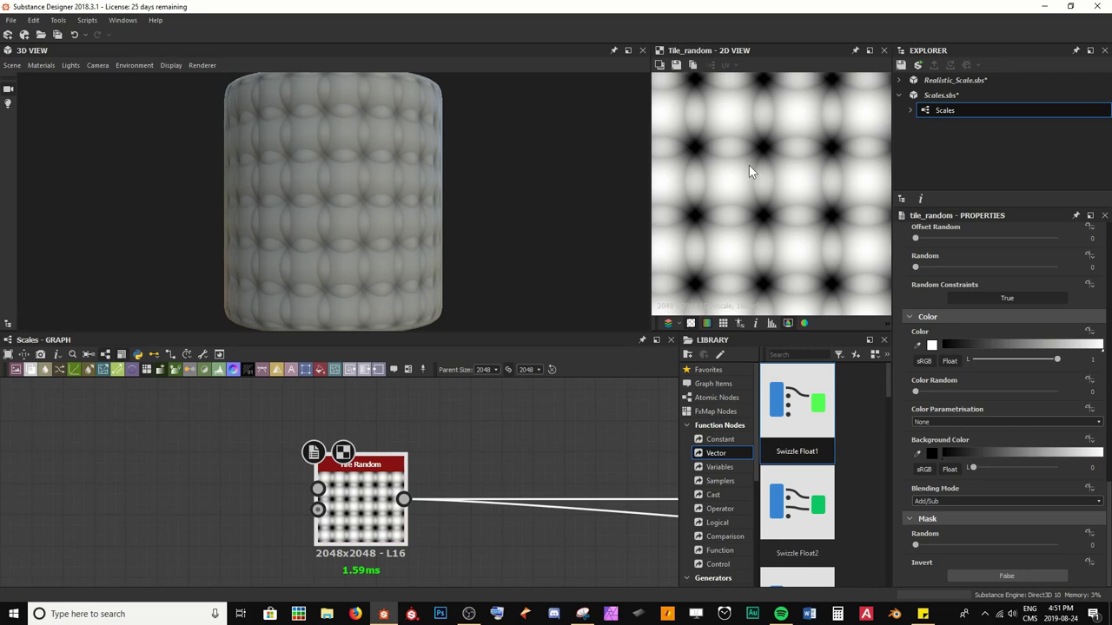
middle_click_drag(749, 165, 786, 200)
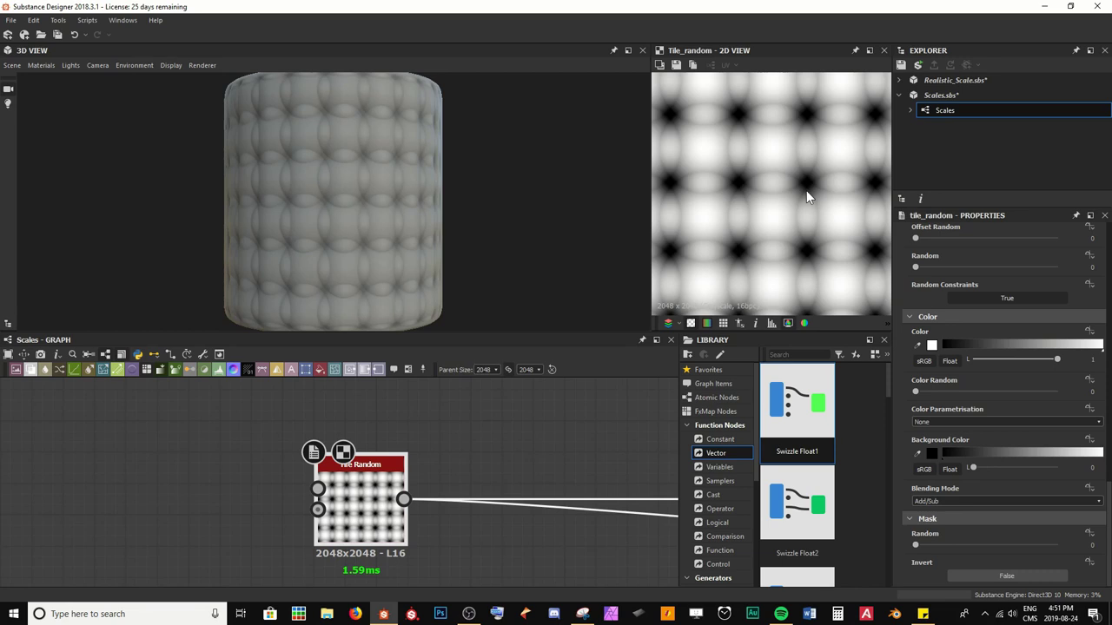
scroll(799, 193, "up", 3)
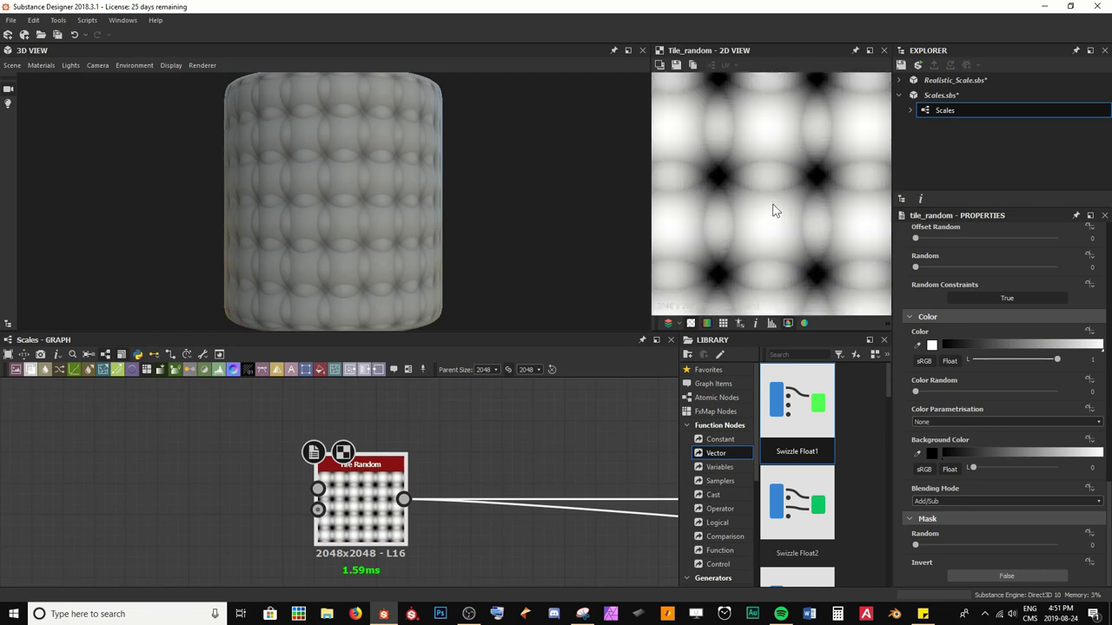
middle_click_drag(778, 211, 784, 181)
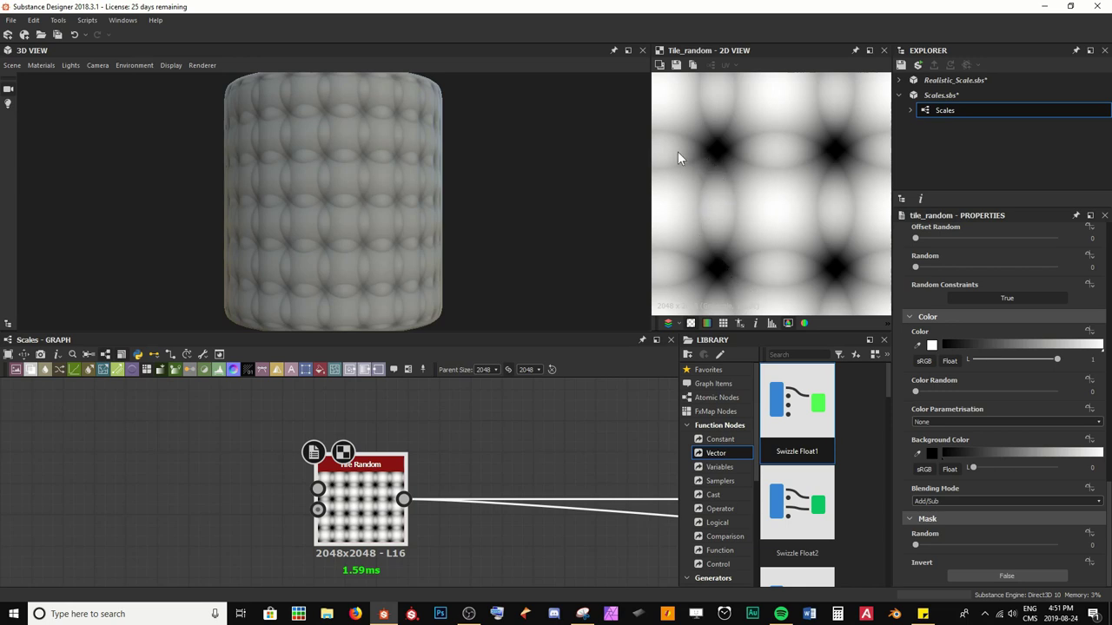
Return the Tile Random node's Blending Mode to Max and check the whole tile pattern.
left_click(938, 501)
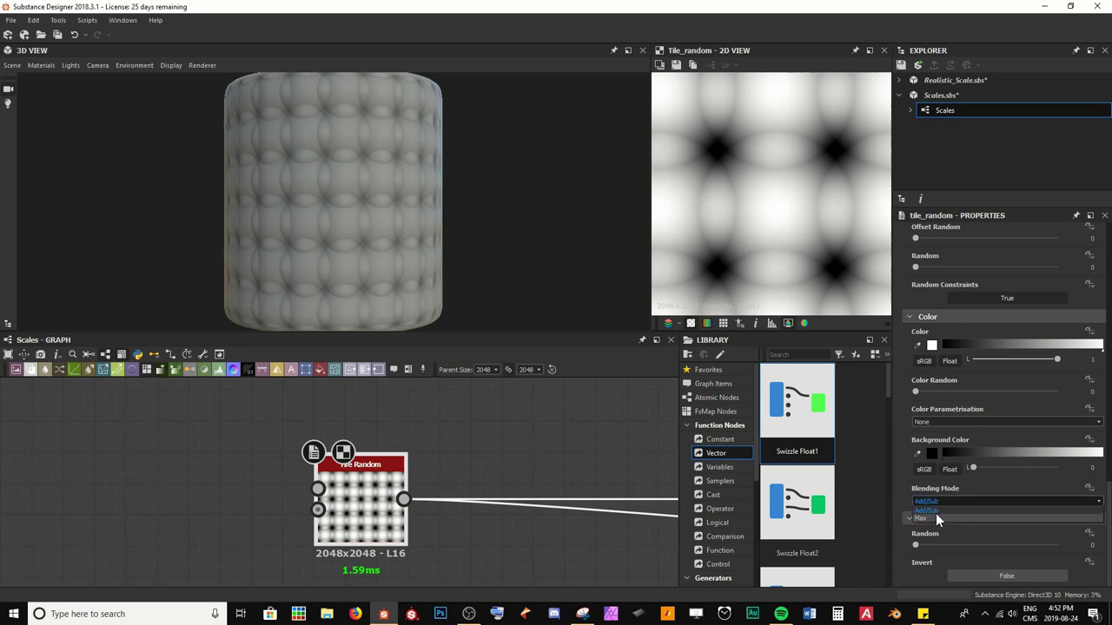
left_click(935, 514)
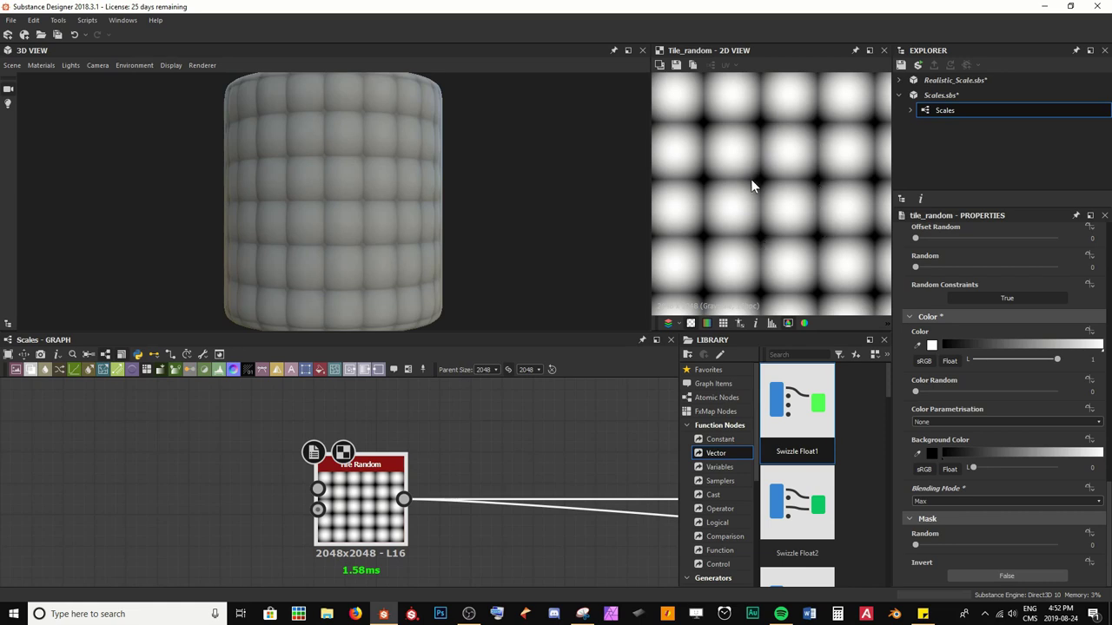
scroll(754, 182, "down", 2)
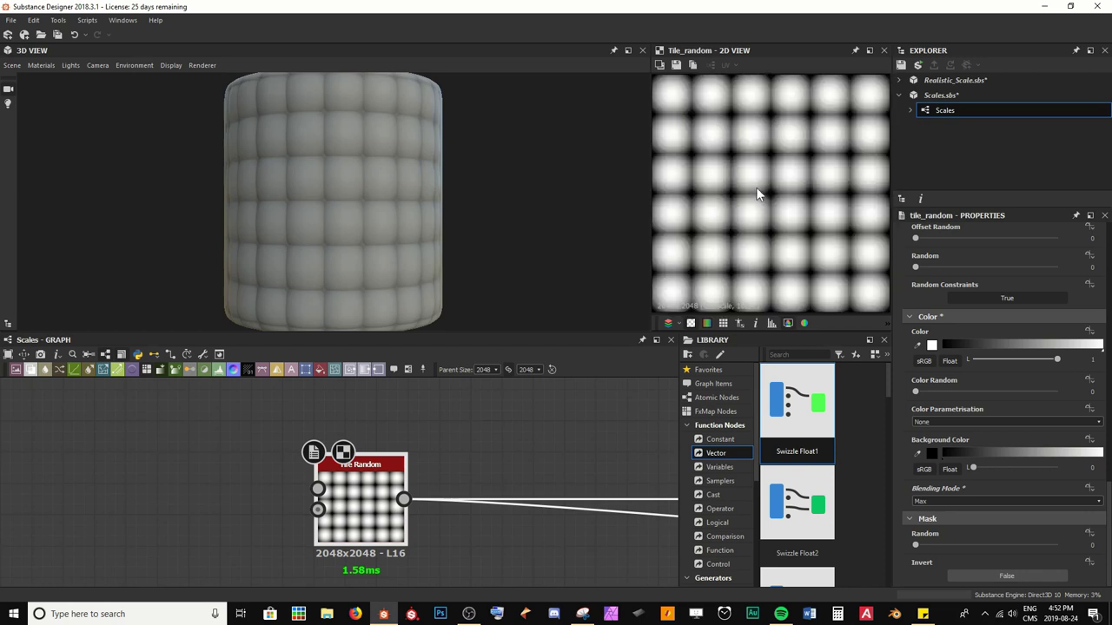
Raise the Tile Random node's shape Scale to 5.85 and its Scale Random to 0.85.
scroll(990, 458, "up", 8)
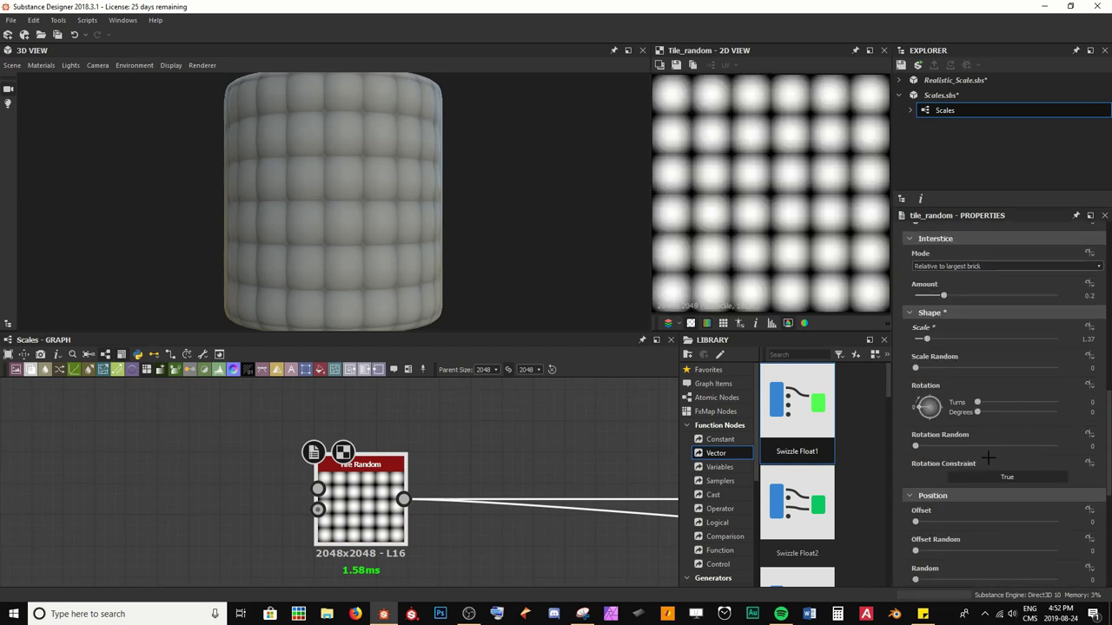
left_click_drag(928, 412, 967, 413)
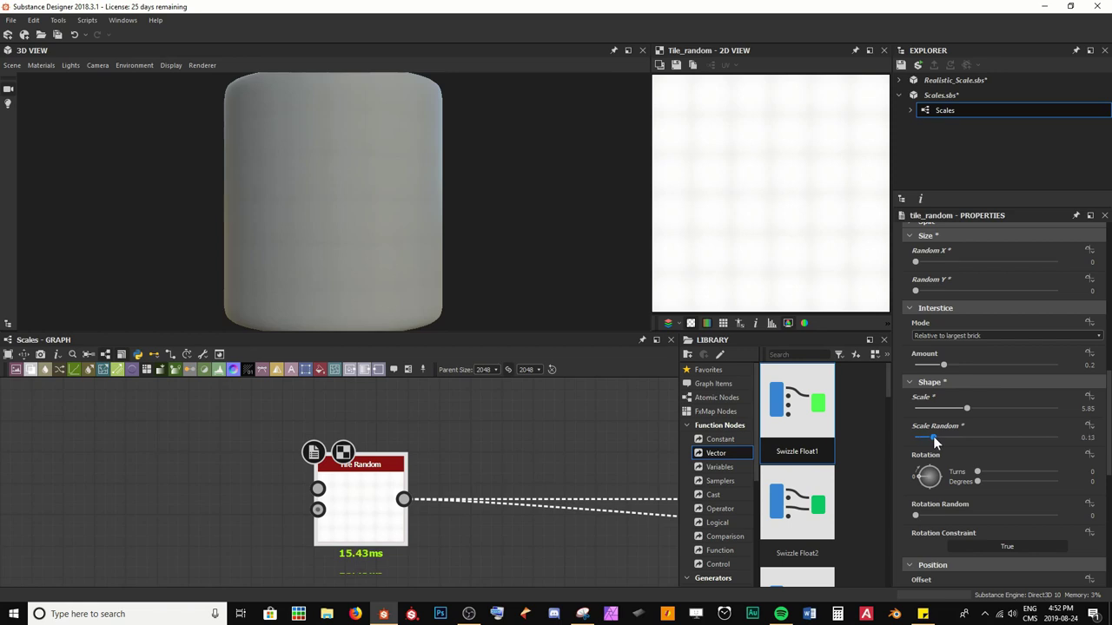
left_click_drag(933, 436, 1035, 438)
scroll(806, 233, "down", 2)
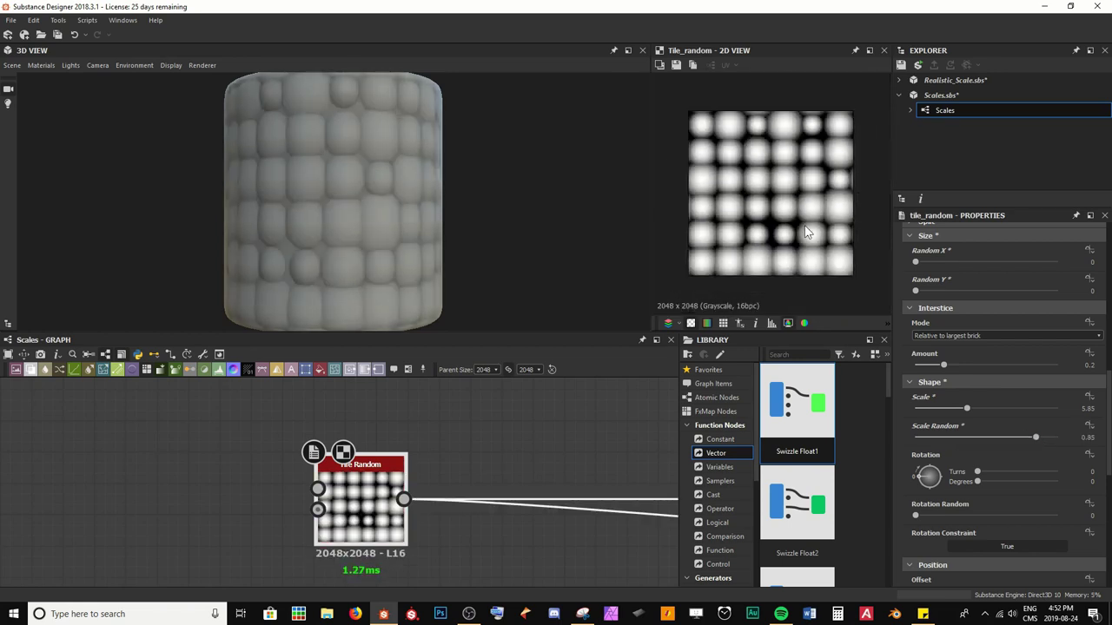
Set the Tile Random node's shape Scale to 8.98 and Scale Random to 0.82 so the scales overlap.
scroll(806, 233, "up", 1)
left_click(1026, 437)
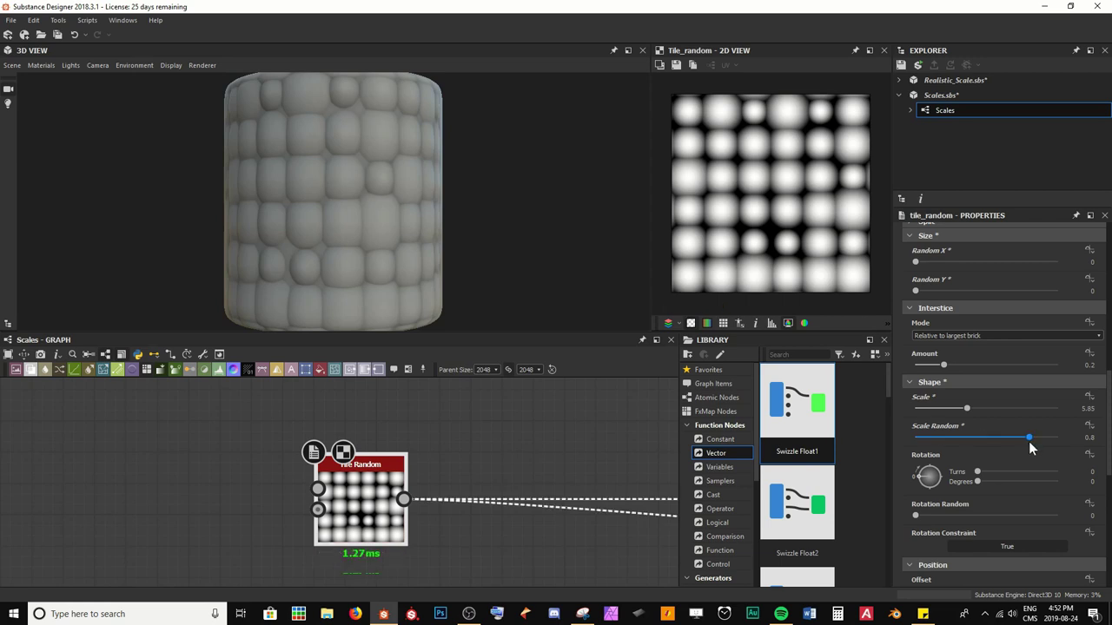
left_click(975, 409)
left_click_drag(975, 415, 1043, 437)
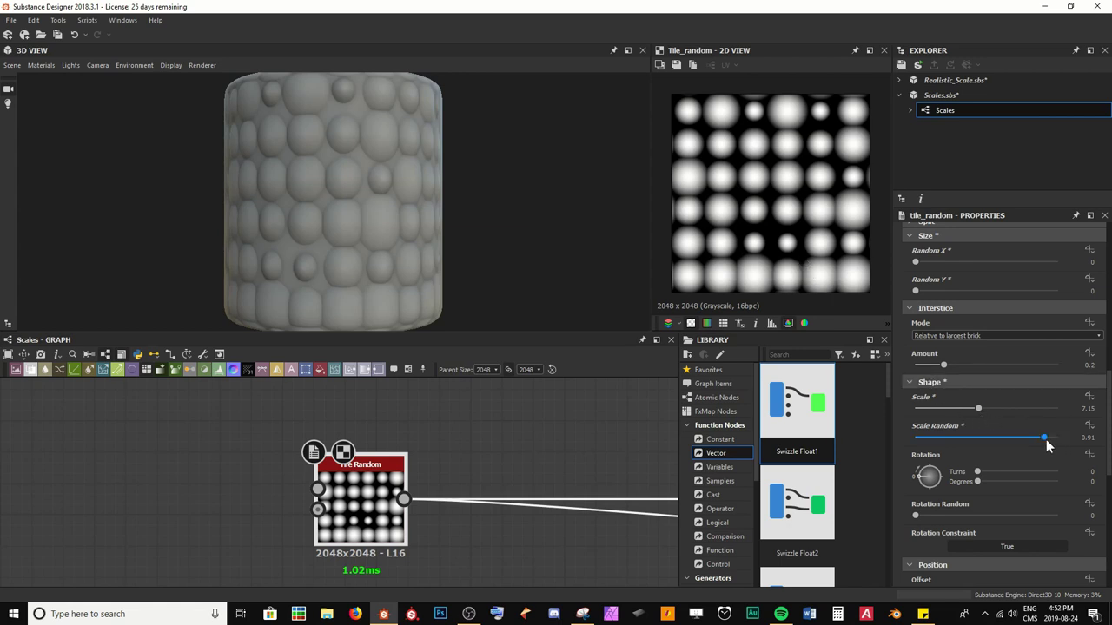
left_click_drag(1043, 439, 1037, 438)
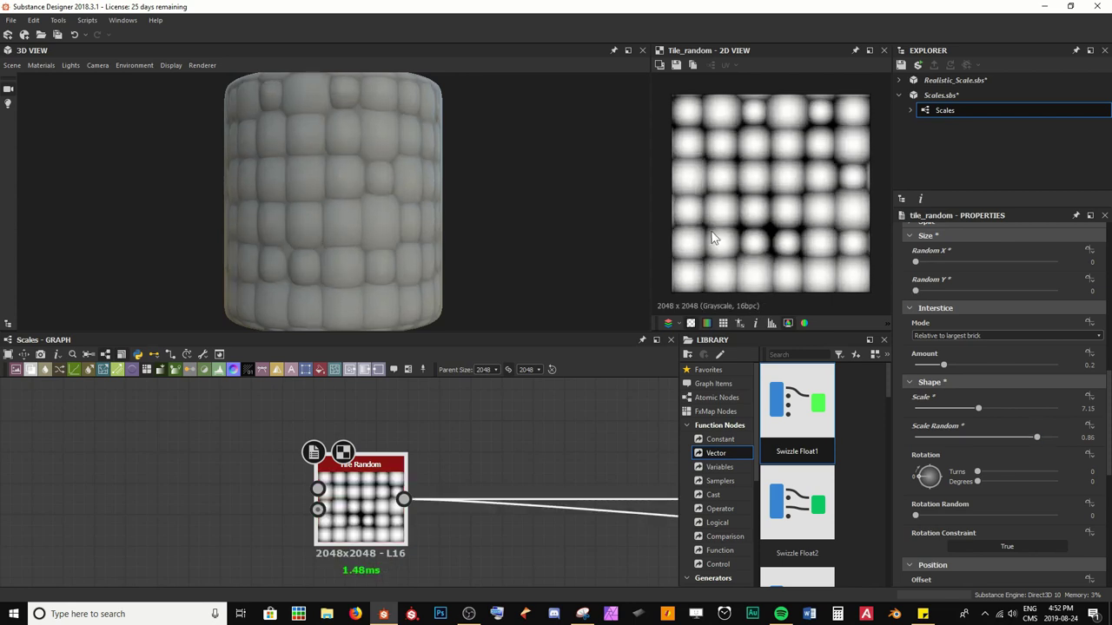
scroll(799, 254, "up", 3)
middle_click_drag(798, 248, 773, 236)
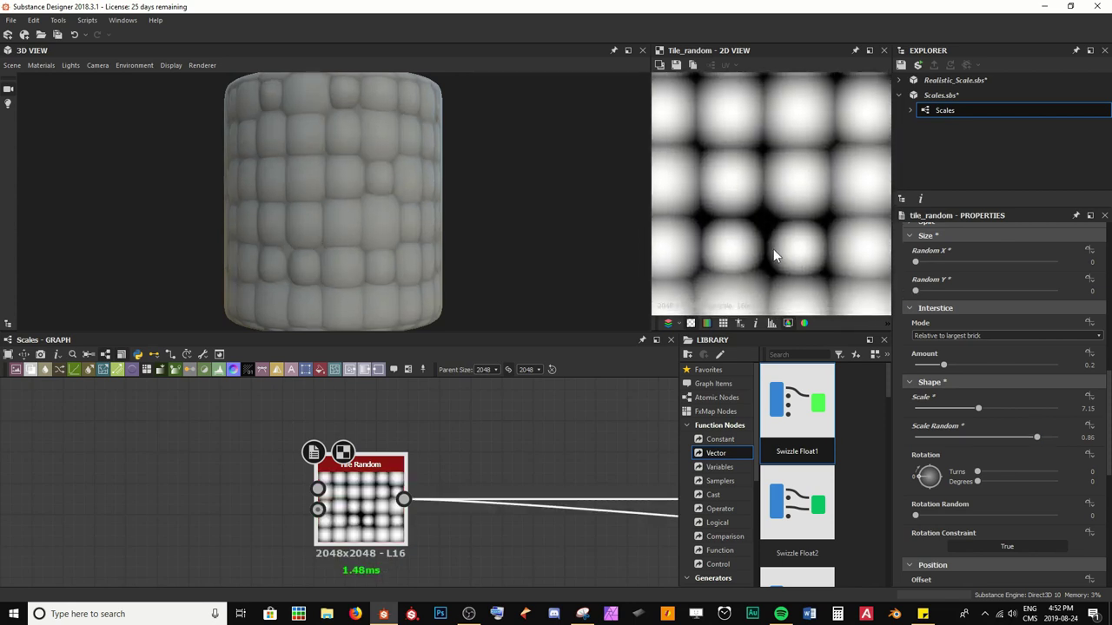
scroll(769, 248, "down", 3)
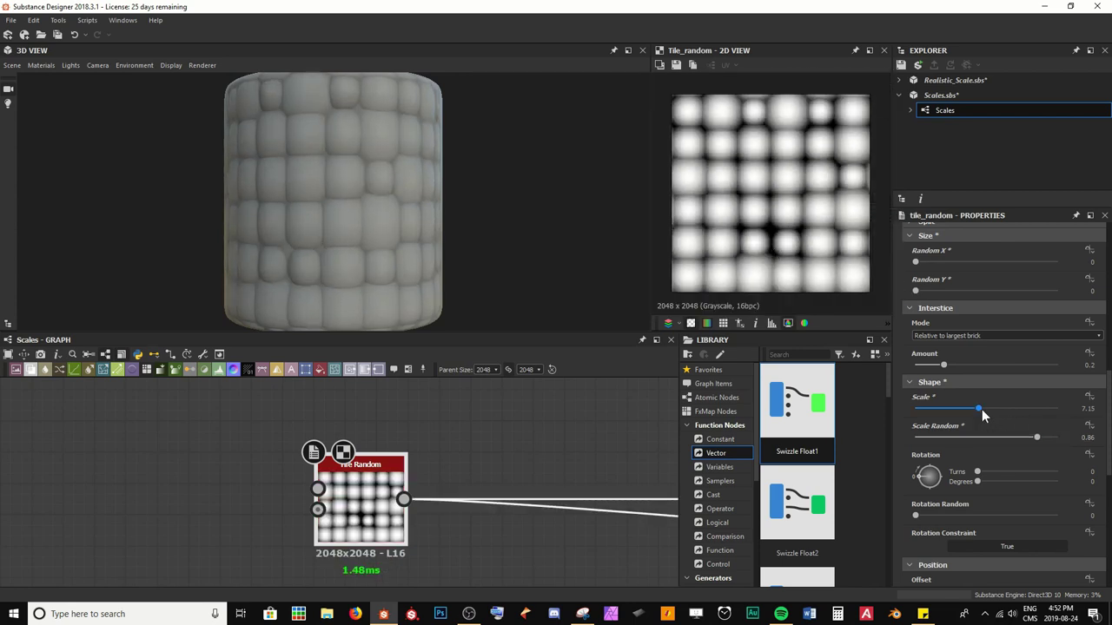
mouse_move(982, 409)
left_mouse_down()
mouse_move(1007, 411)
mouse_move(1032, 444)
mouse_move(995, 413)
left_mouse_up()
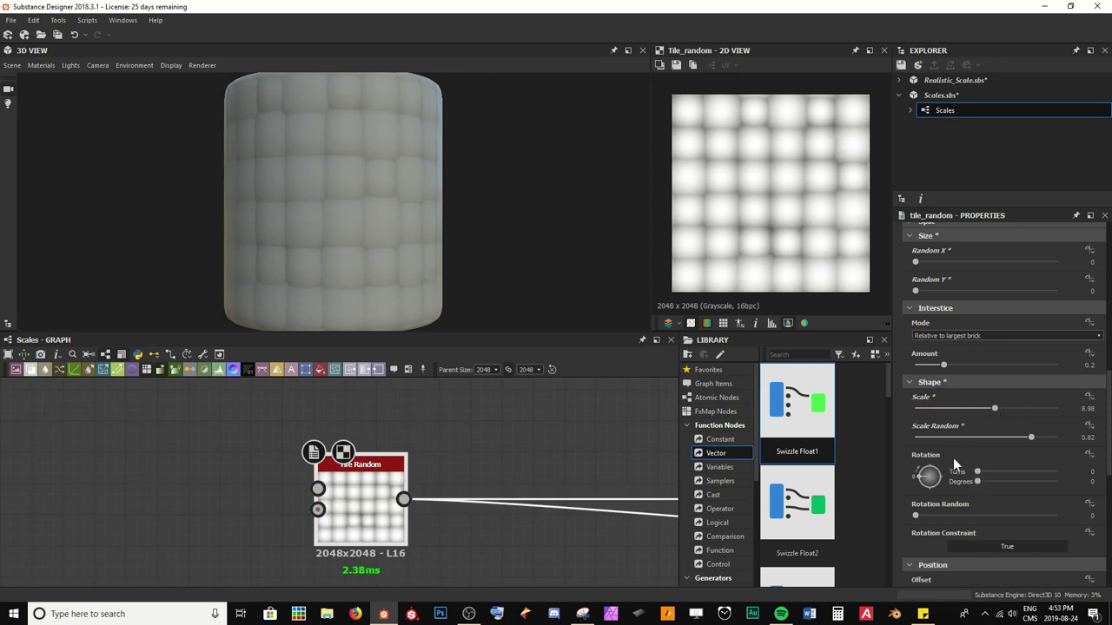
Set the Tile Random node's position Offset to 0.5 to stagger the rows of scales.
scroll(953, 458, "down", 5)
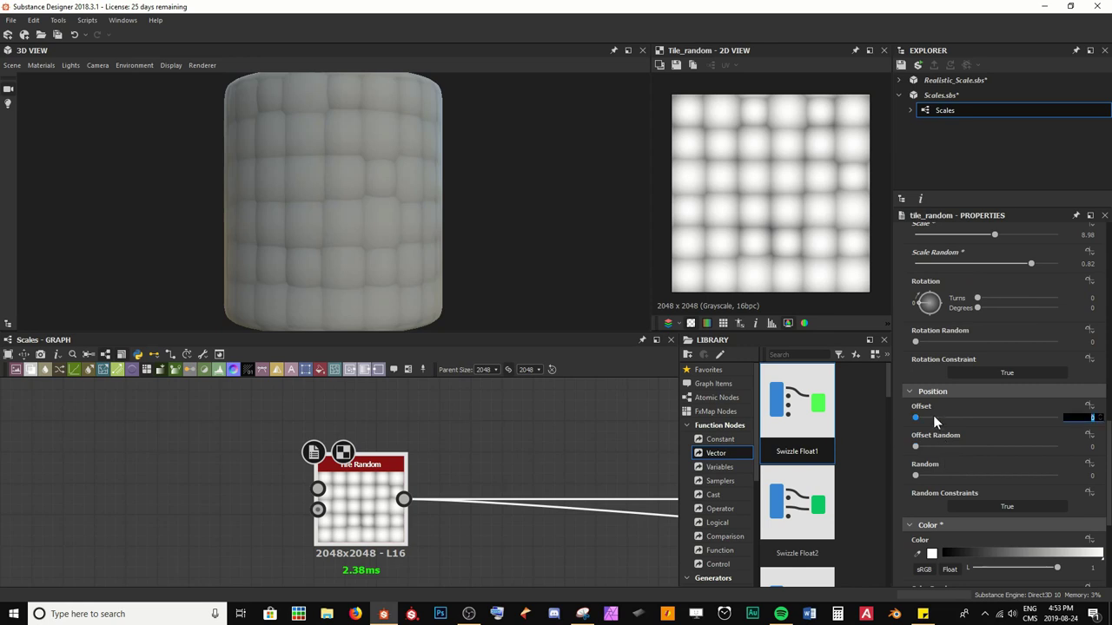
type("0.5")
key("Return")
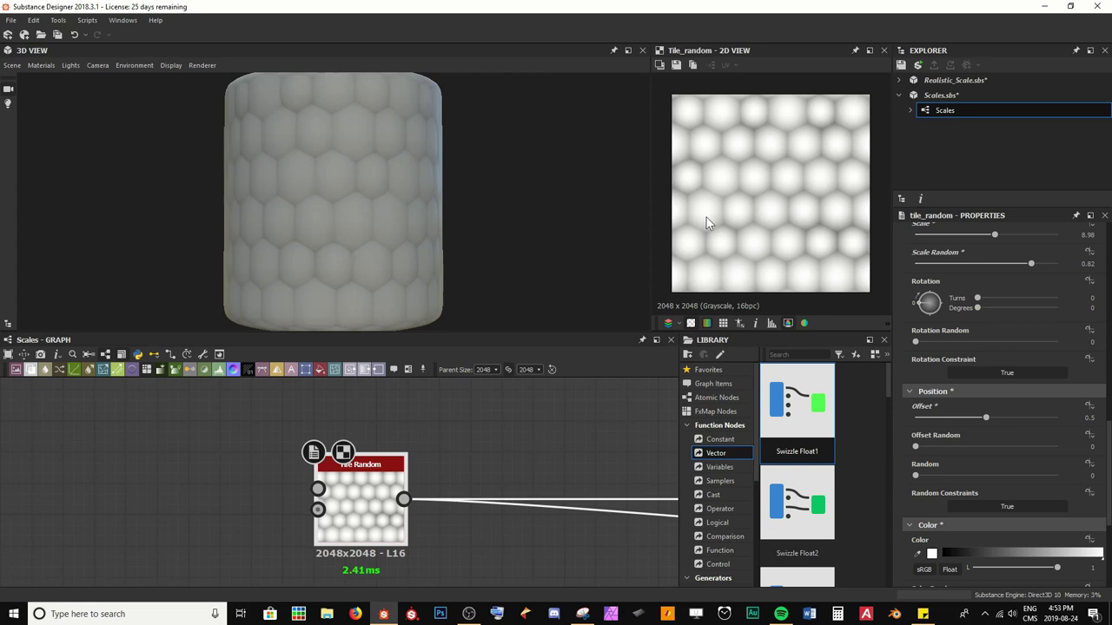
Try an Offset Random of 0.12 on the Tile Random node and inspect the row staggering on the cylinder.
mouse_move(916, 449)
left_mouse_down()
mouse_move(938, 450)
mouse_move(932, 460)
left_mouse_up()
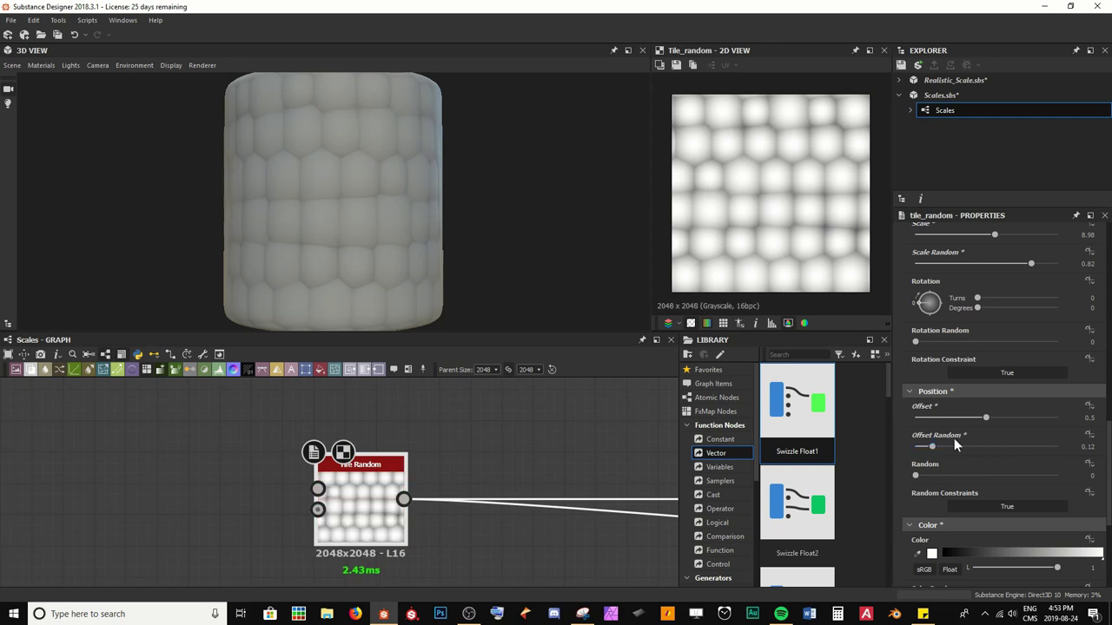
left_click_drag(519, 304, 502, 272)
scroll(443, 259, "up", 3)
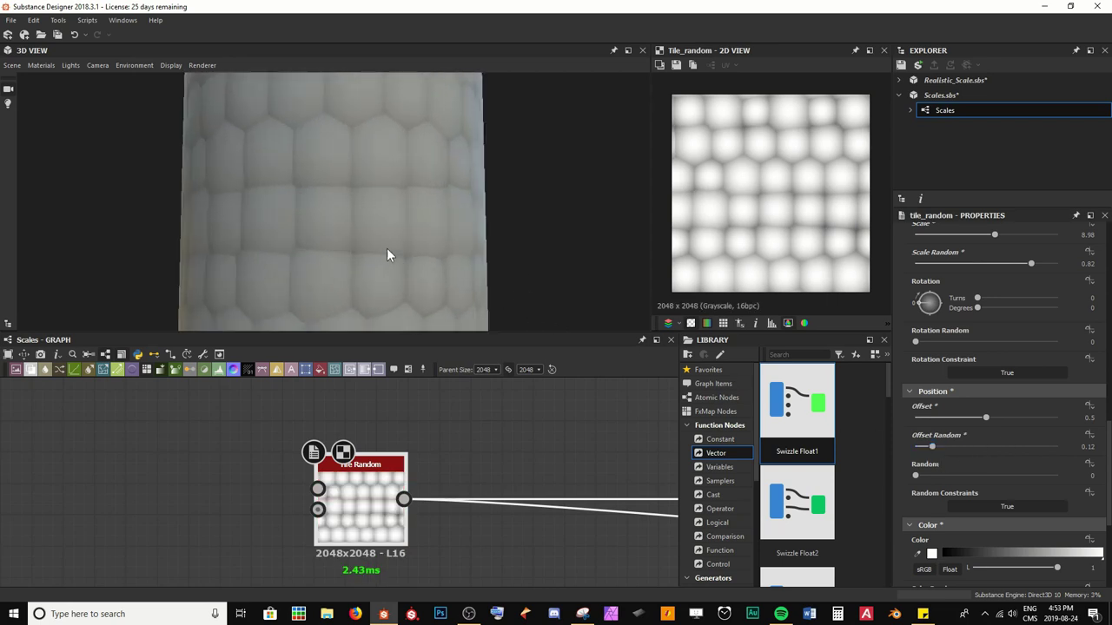
middle_click_drag(387, 248, 377, 229)
scroll(377, 229, "down", 1)
left_click_drag(377, 229, 356, 239)
scroll(409, 241, "down", 3)
right_click_drag(356, 240, 419, 218)
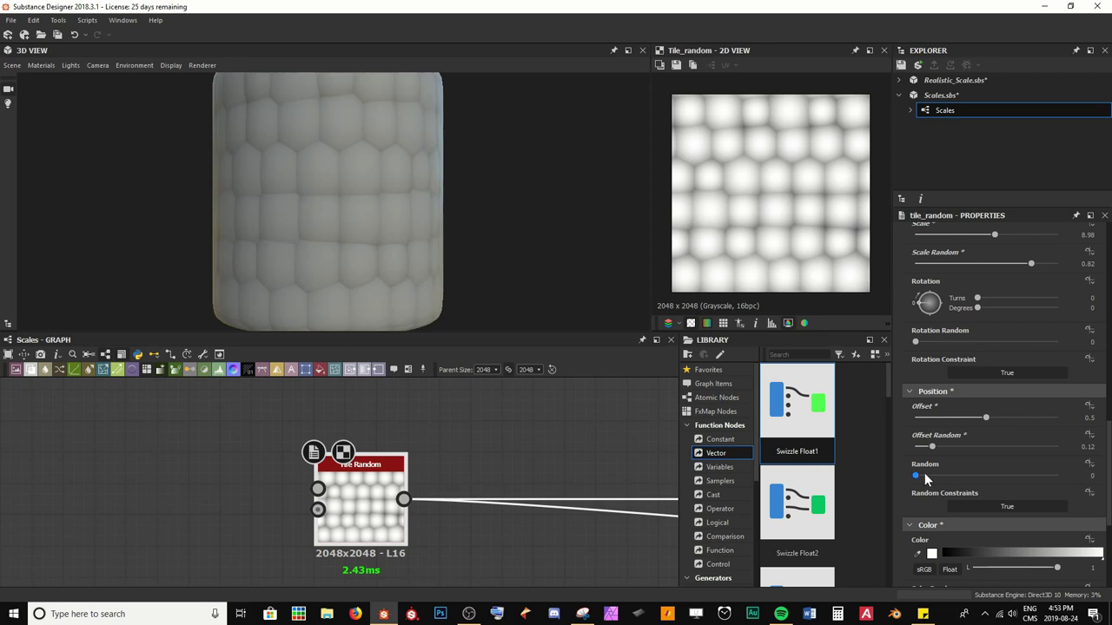
Set the Tile Random node's Offset Random to 0.04 and position Random to 0.15, and check the scales around the cylinder.
left_click_drag(930, 450, 926, 452)
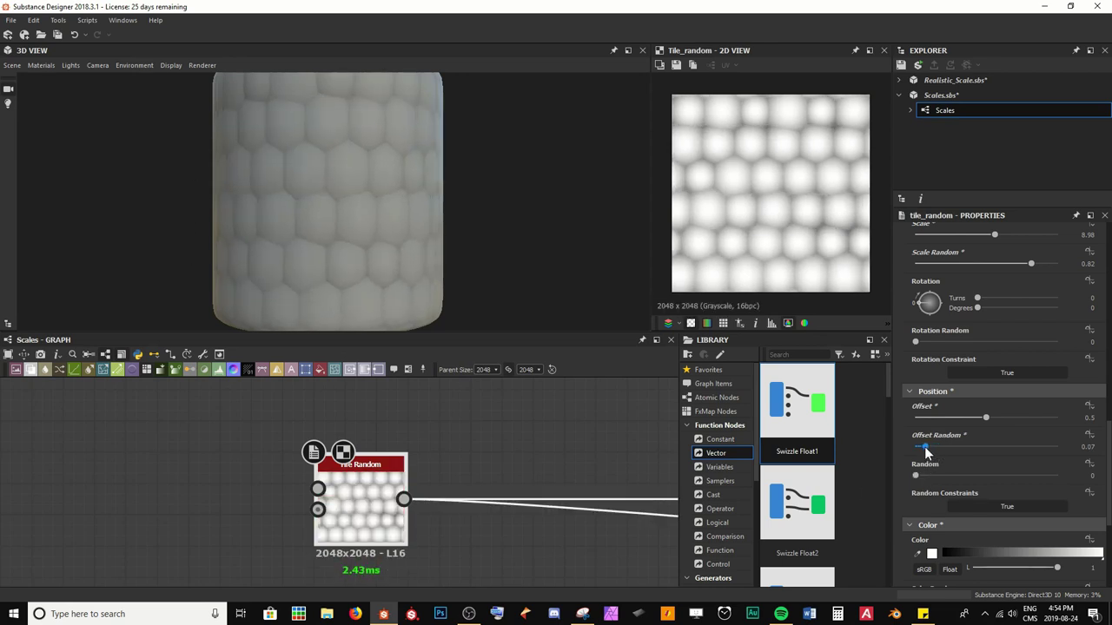
left_click_drag(926, 450, 993, 450)
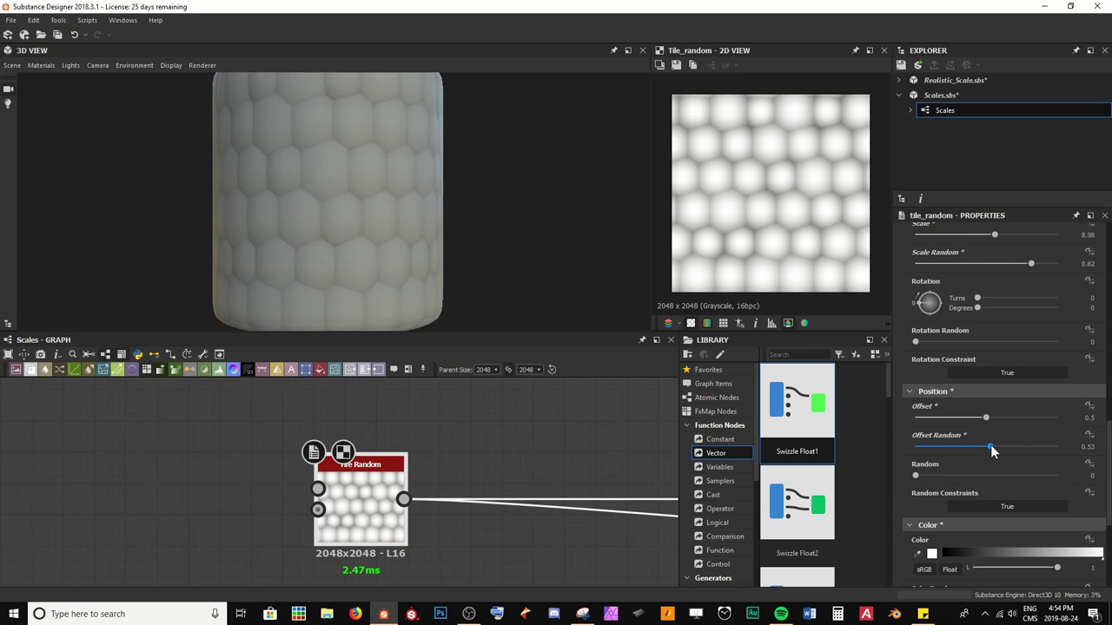
left_click_drag(993, 450, 935, 472)
scroll(429, 244, "down", 2)
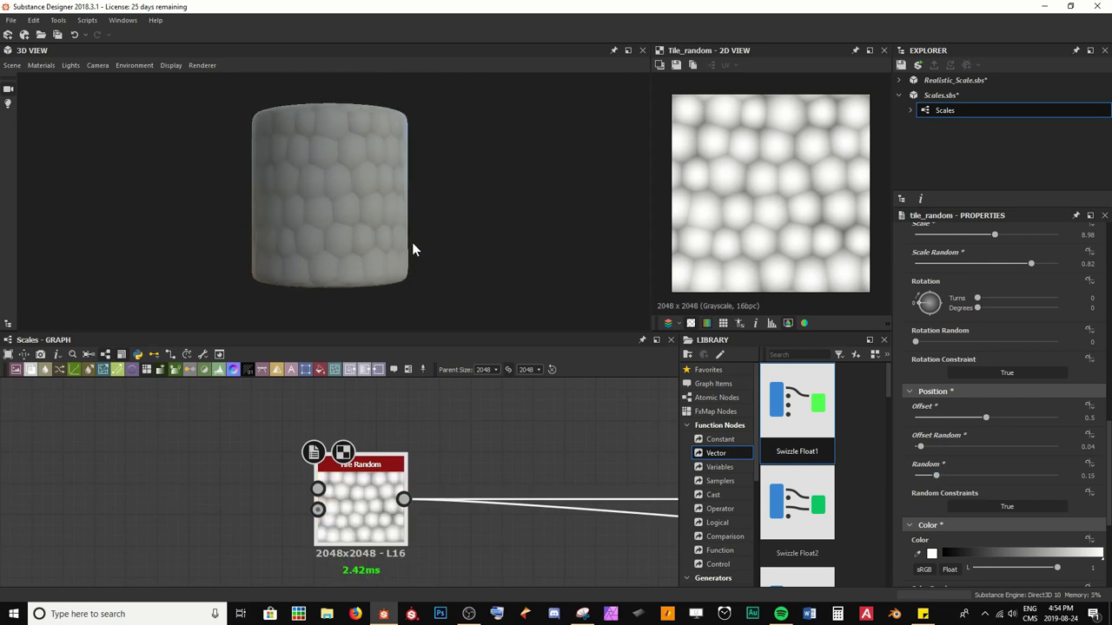
mouse_move(414, 249)
left_mouse_down()
mouse_move(488, 243)
mouse_move(268, 244)
left_mouse_up()
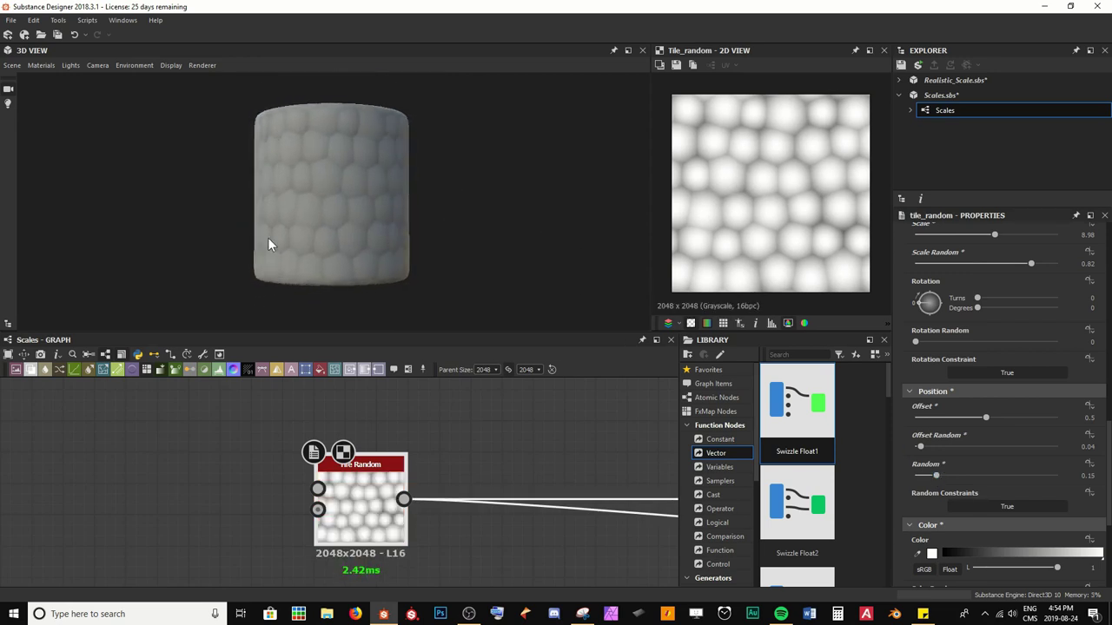
scroll(345, 226, "up", 4)
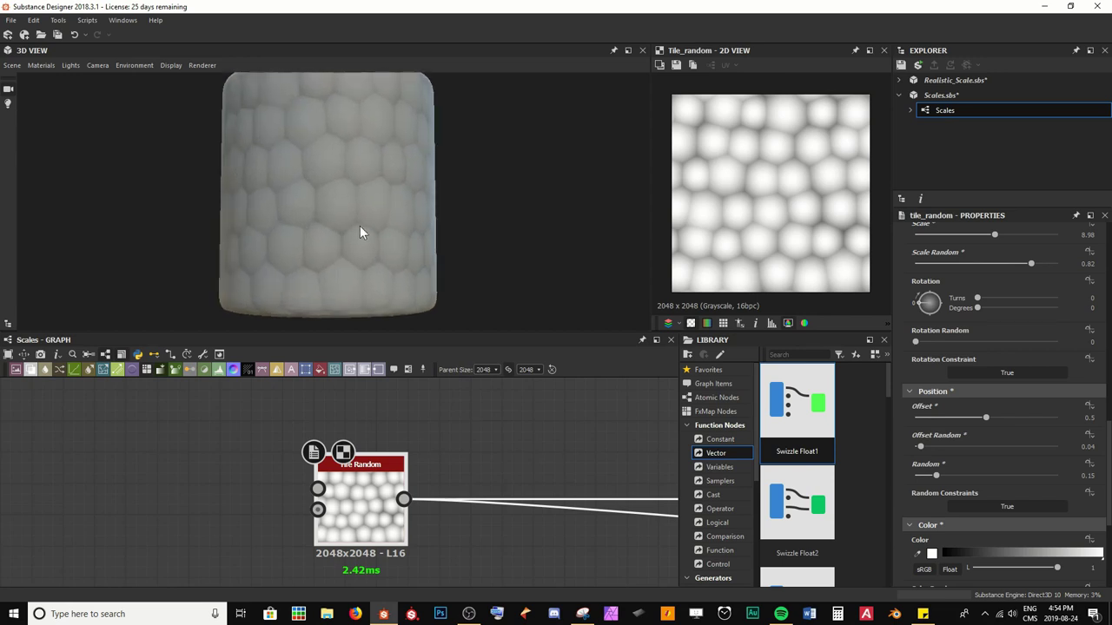
scroll(360, 233, "down", 2)
left_click_drag(292, 184, 334, 201)
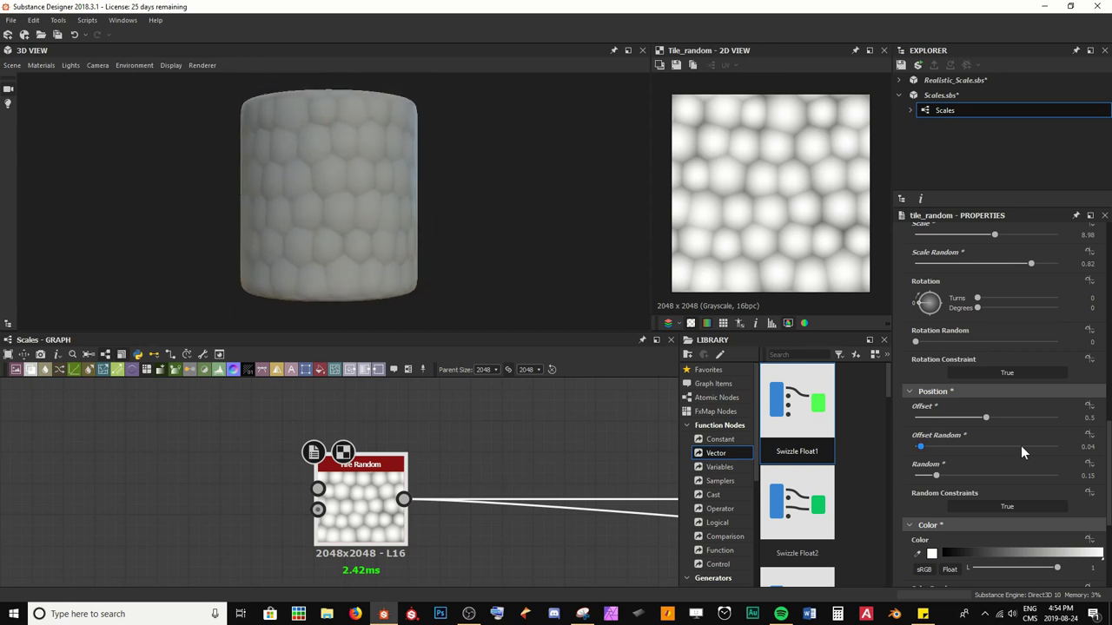
Set the Tile Random node's Color Random to 0.1 and check the brightness variation in the 2D view.
scroll(1020, 446, "down", 5)
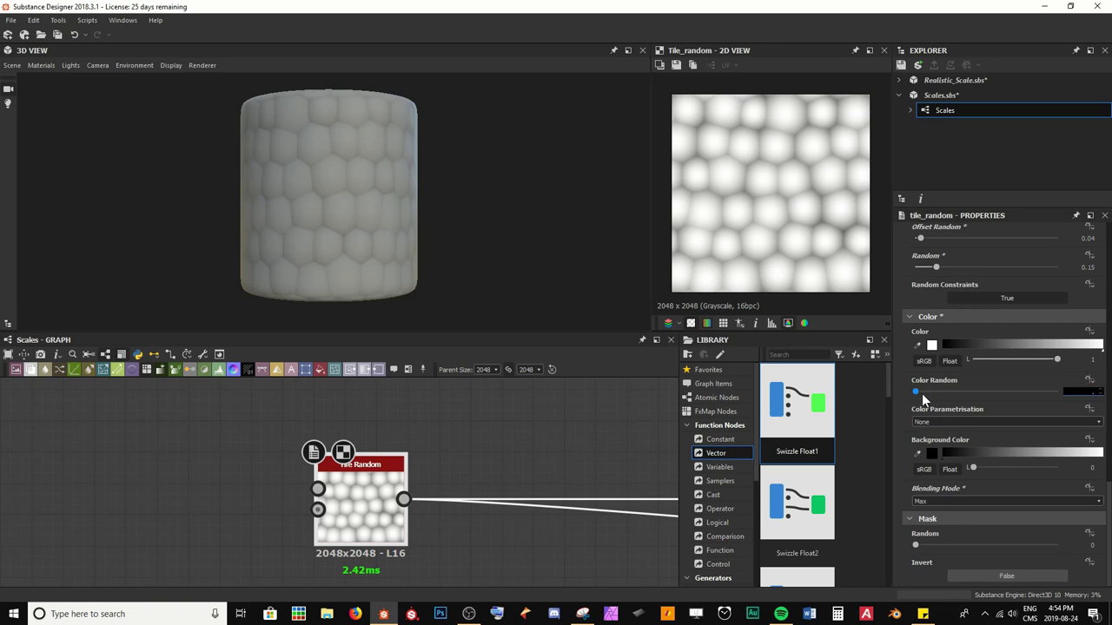
left_click(921, 394)
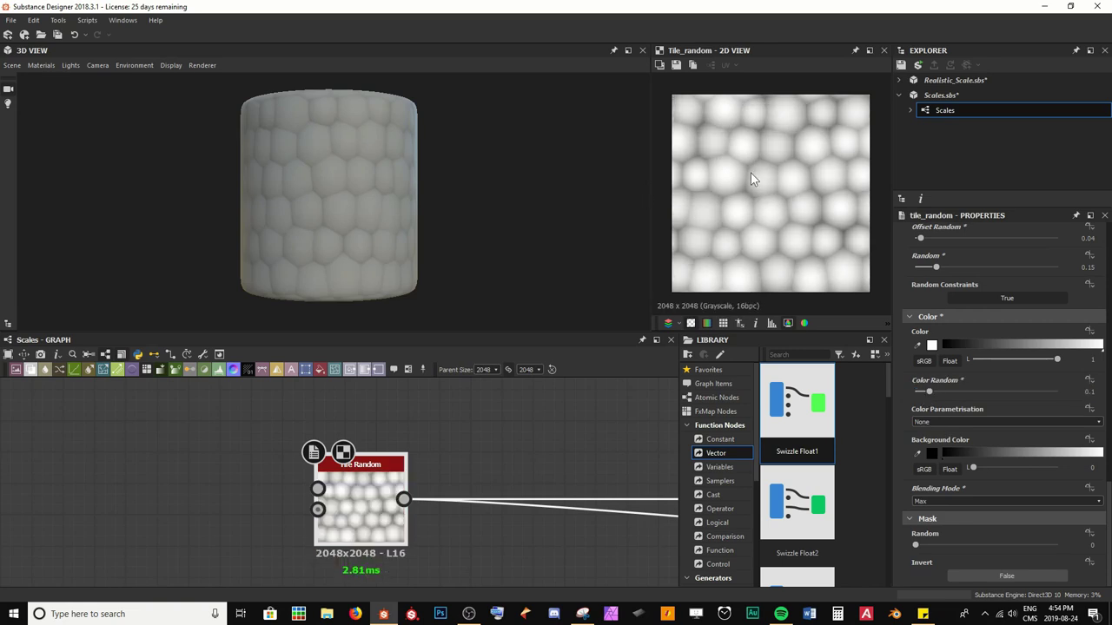
scroll(749, 211, "up", 1)
scroll(750, 210, "down", 2)
scroll(737, 217, "up", 1)
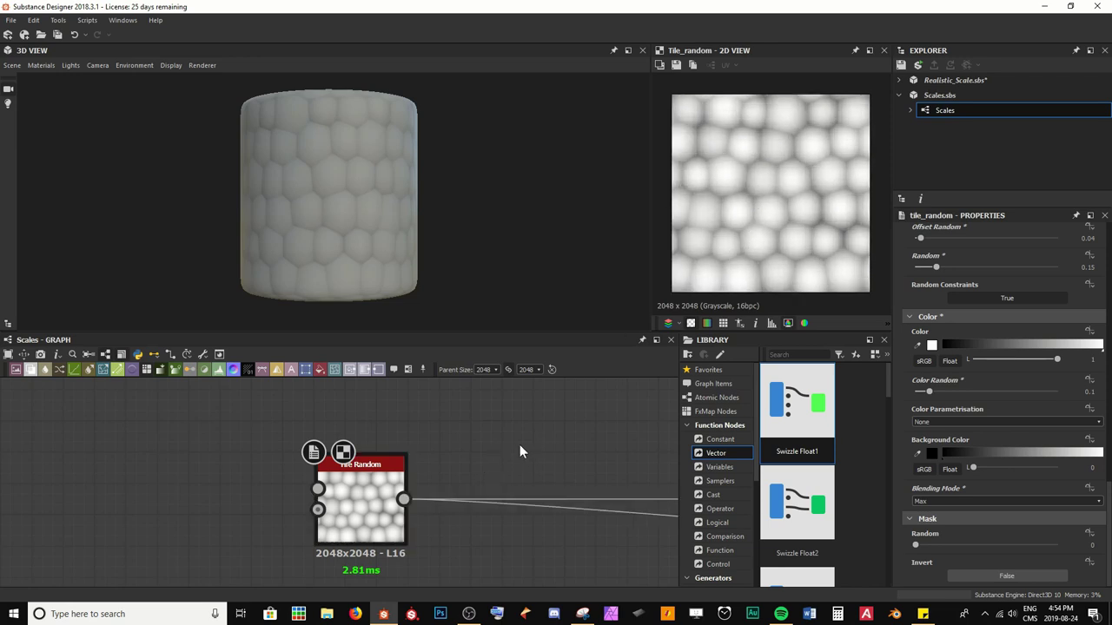
Insert an Edge Detect node directly after the Tile Random node in the graph.
scroll(538, 458, "down", 2)
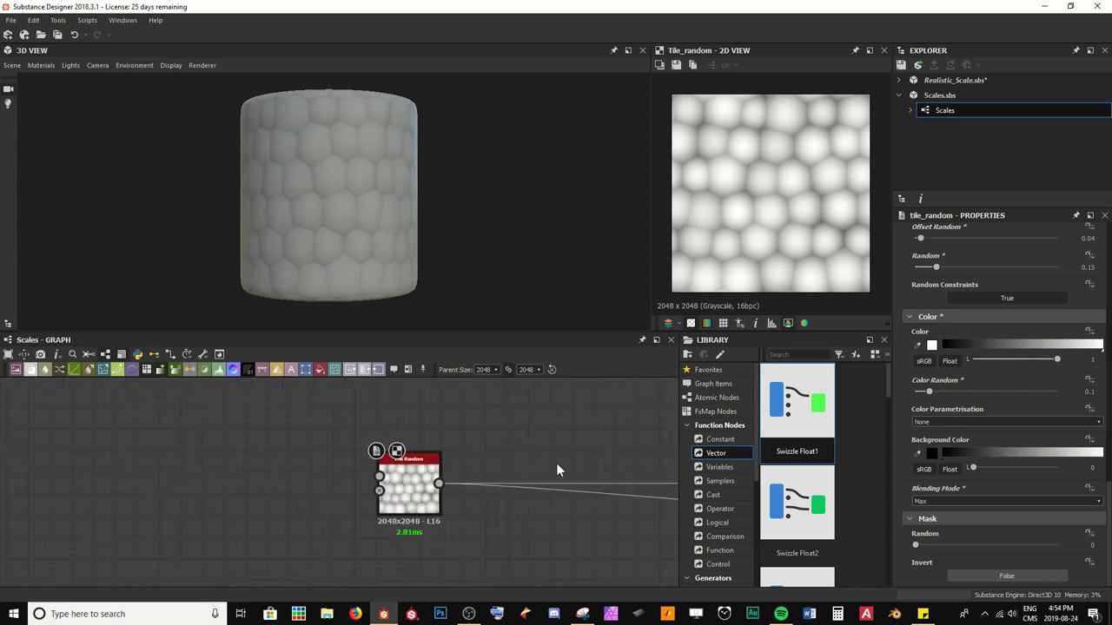
middle_click_drag(555, 467, 358, 454)
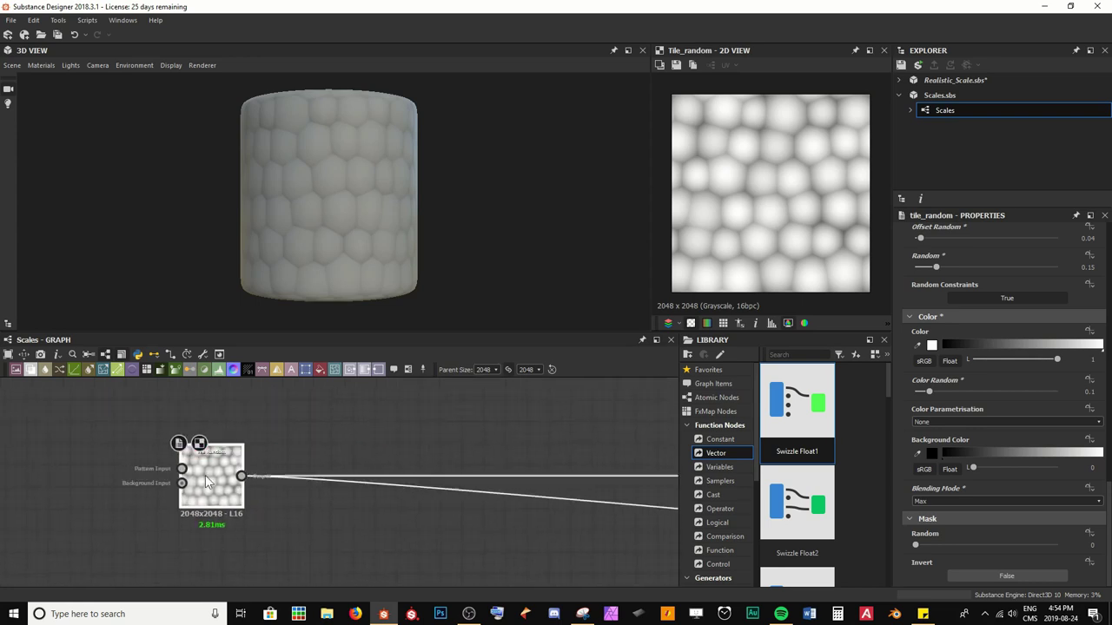
key("space")
type("edge")
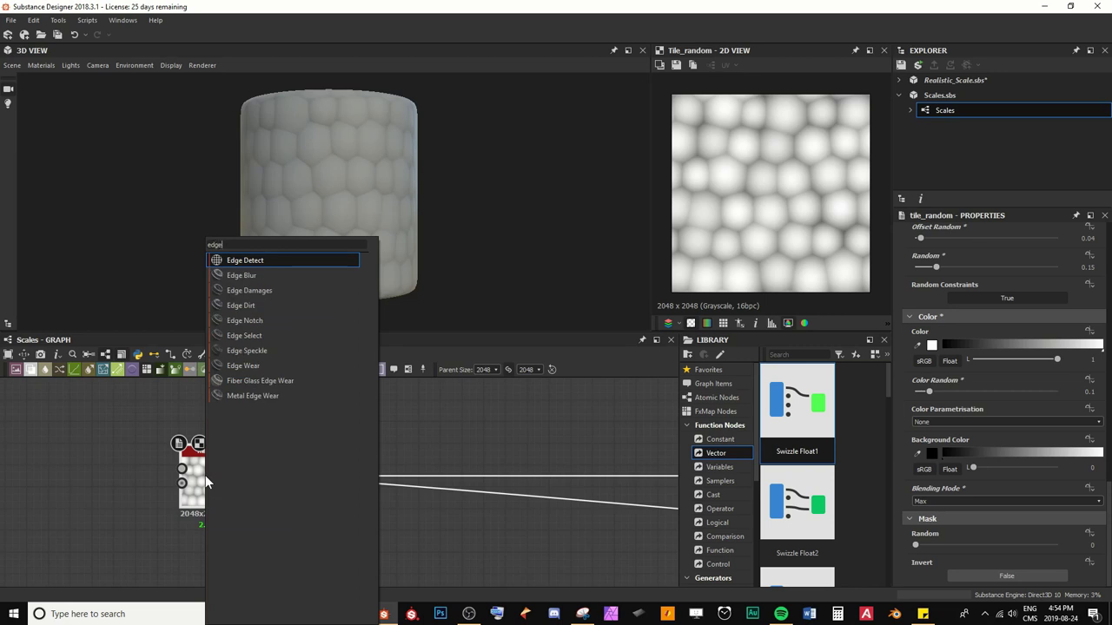
key("Return")
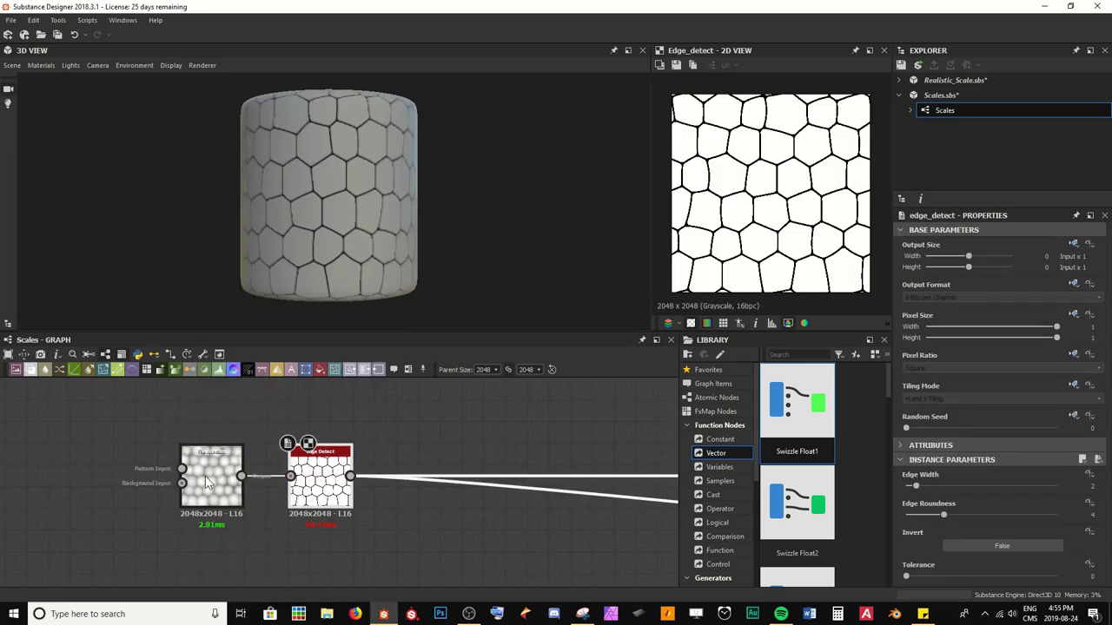
Compare the Edge Detect output with the Tile Random pattern in the 2D view and examine the cell borders on the cylinder.
scroll(729, 221, "up", 4)
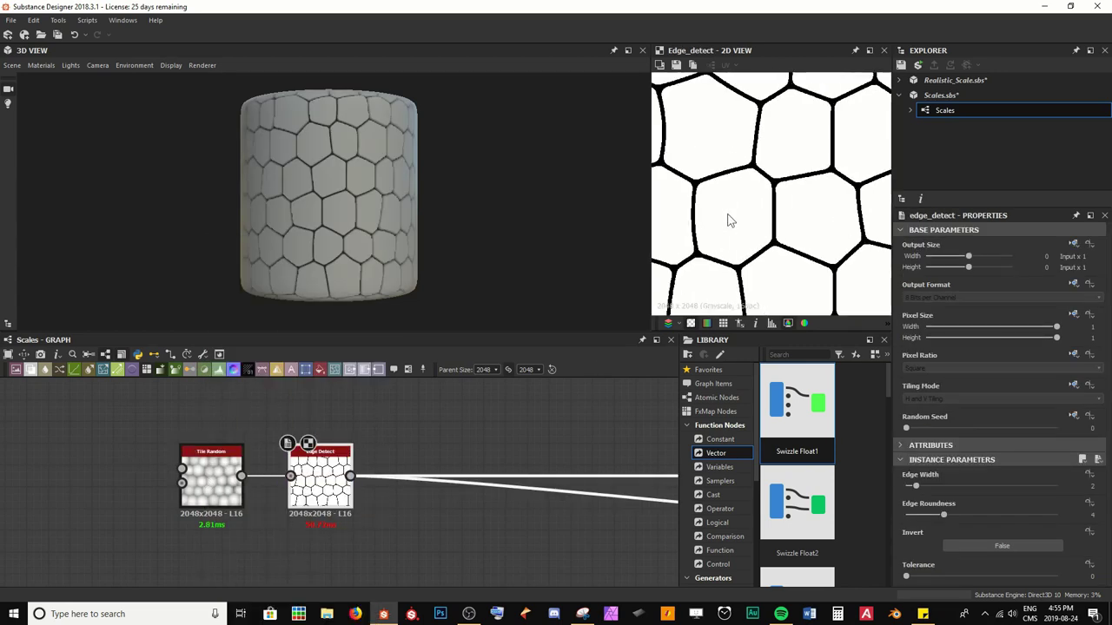
double_click(211, 476)
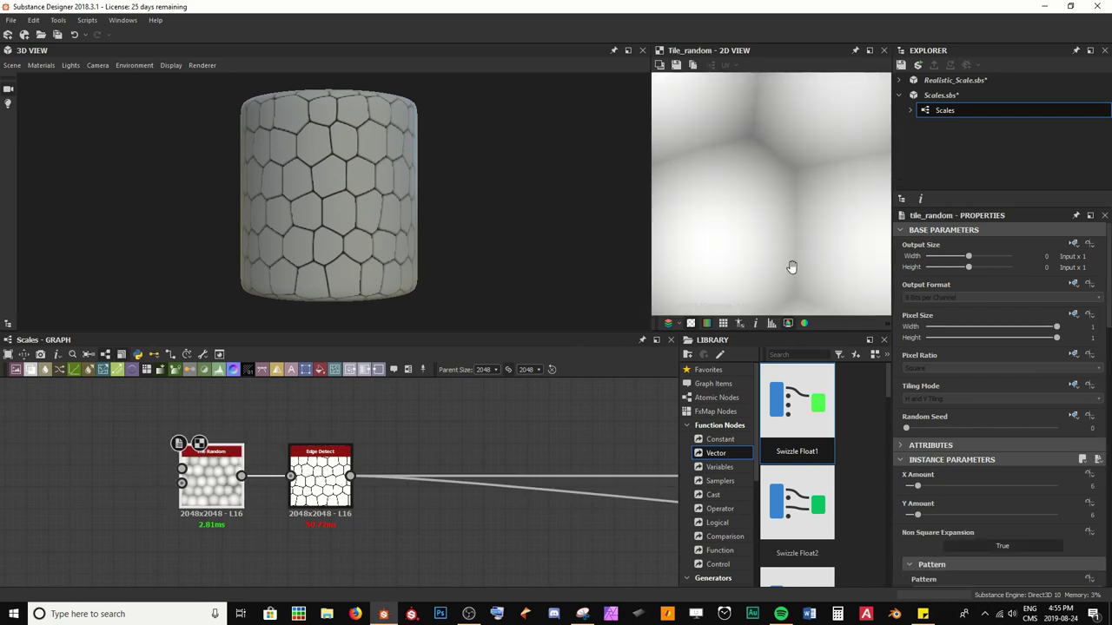
middle_click_drag(792, 267, 808, 140)
scroll(738, 222, "down", 4)
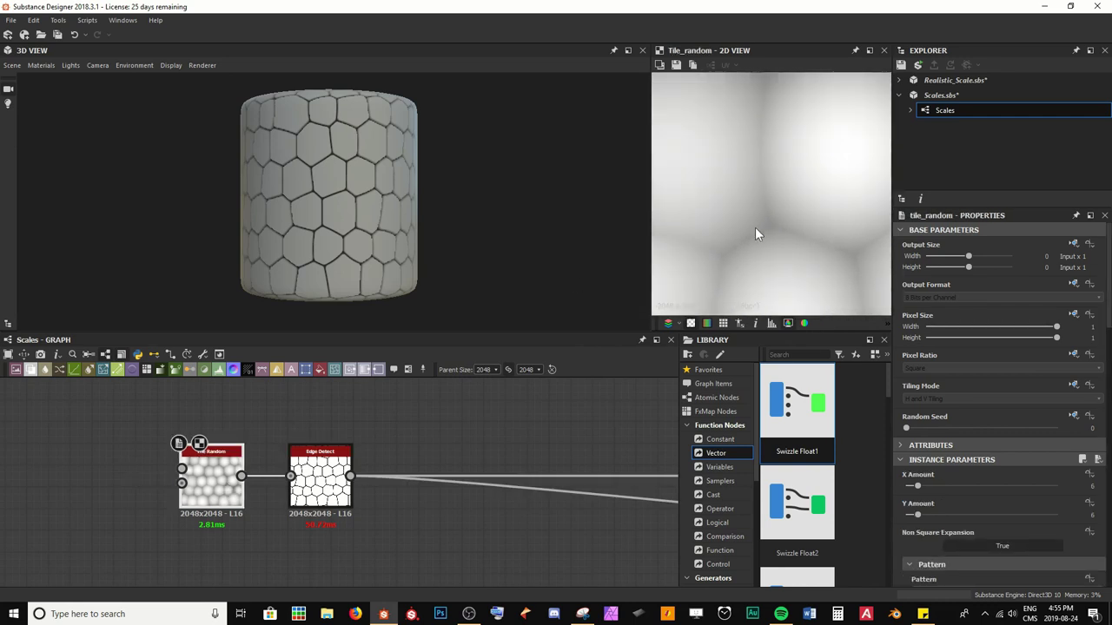
double_click(320, 482)
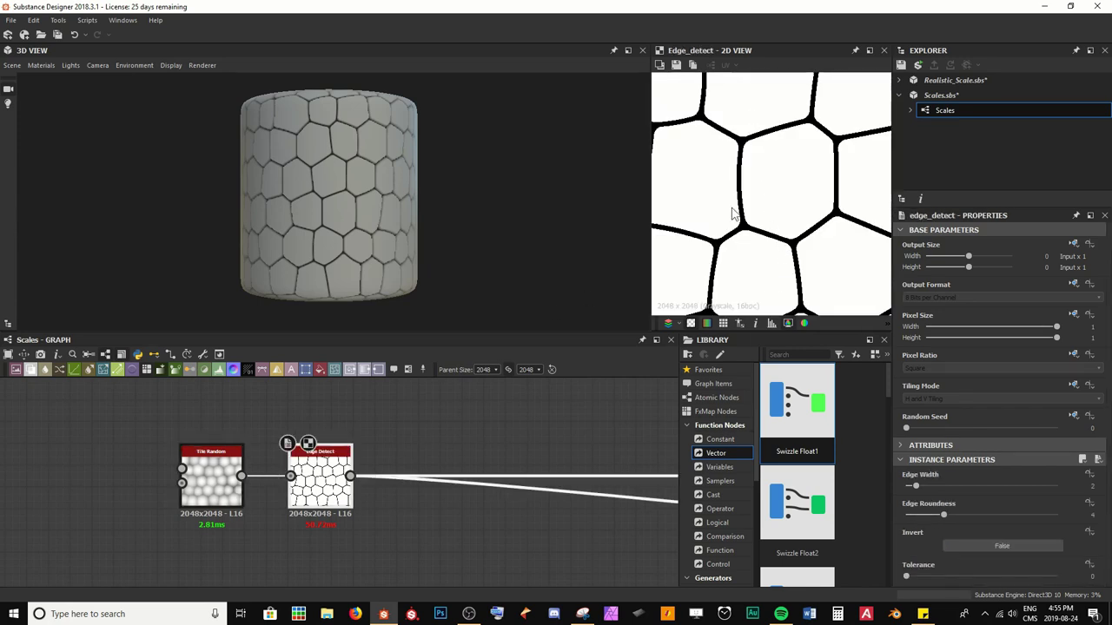
scroll(771, 161, "down", 2)
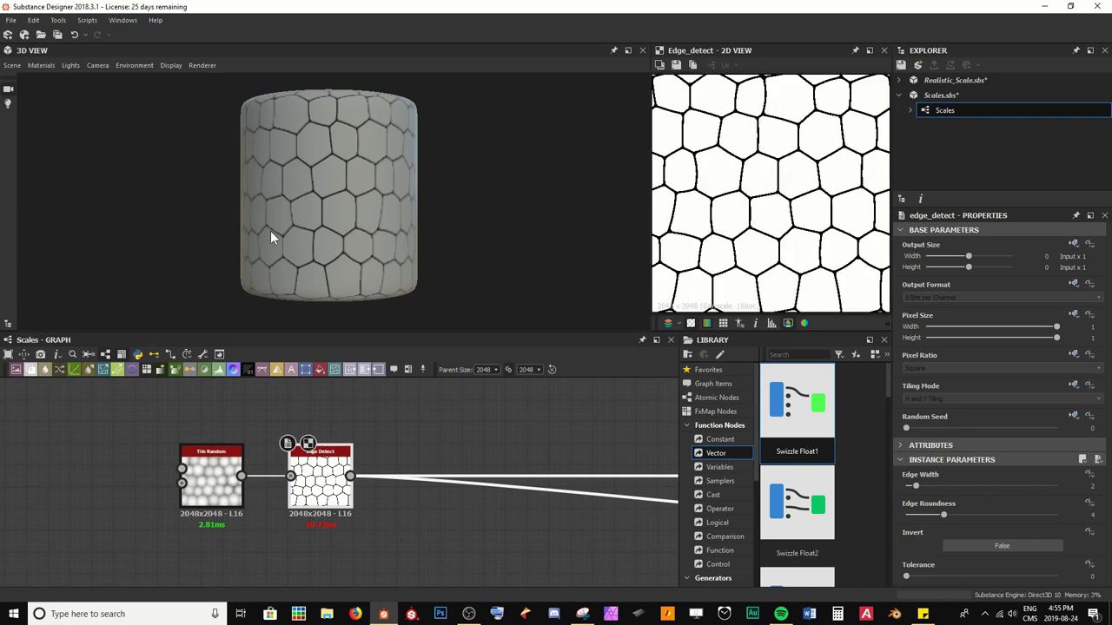
scroll(381, 236, "up", 5)
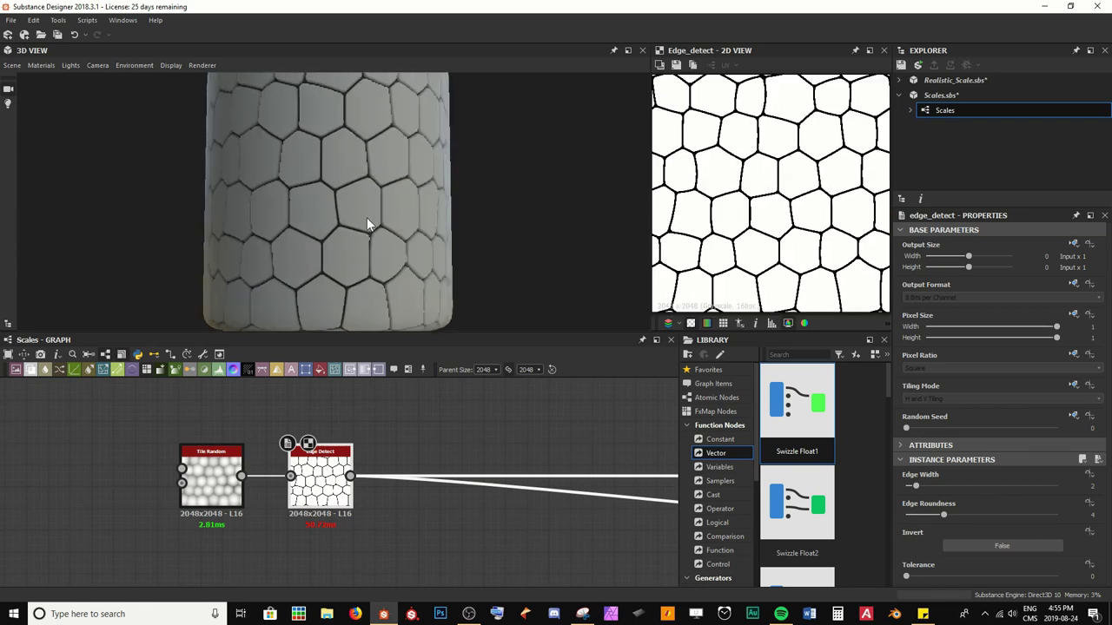
scroll(367, 219, "down", 3)
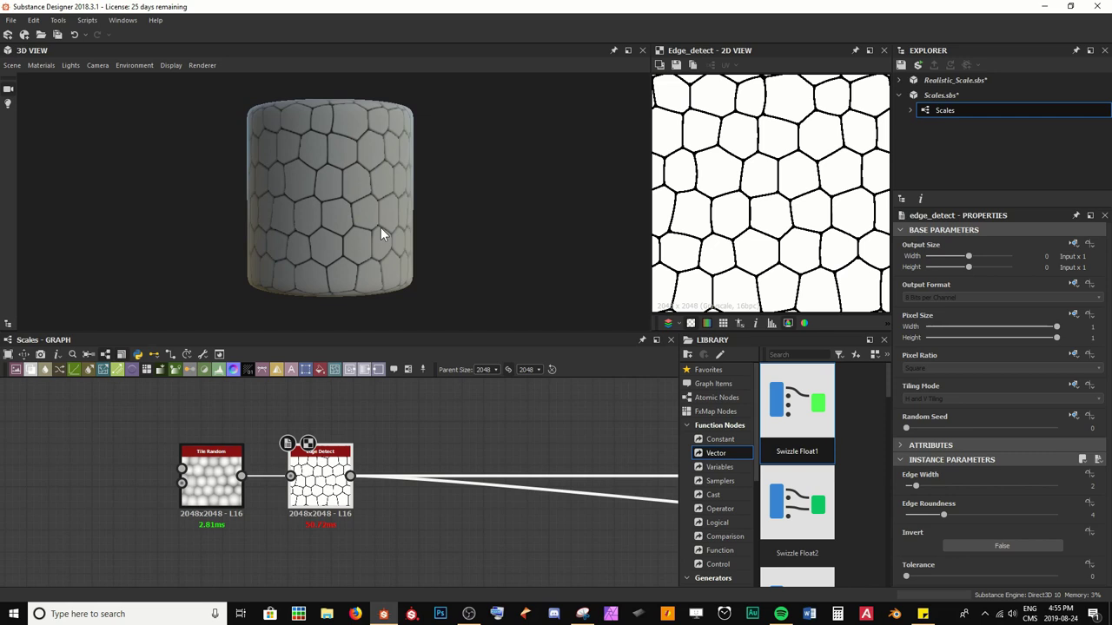
Raise the Tile Random node's X Amount to 8 and its Y Amount to match, and check the denser scales on the cylinder.
double_click(211, 478)
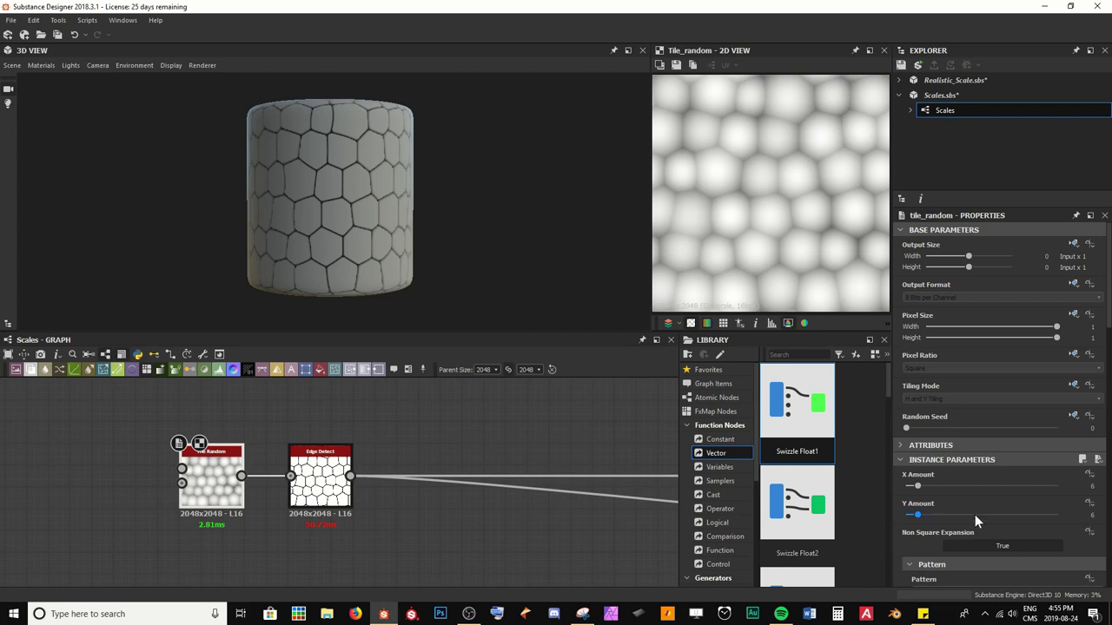
left_click(921, 487)
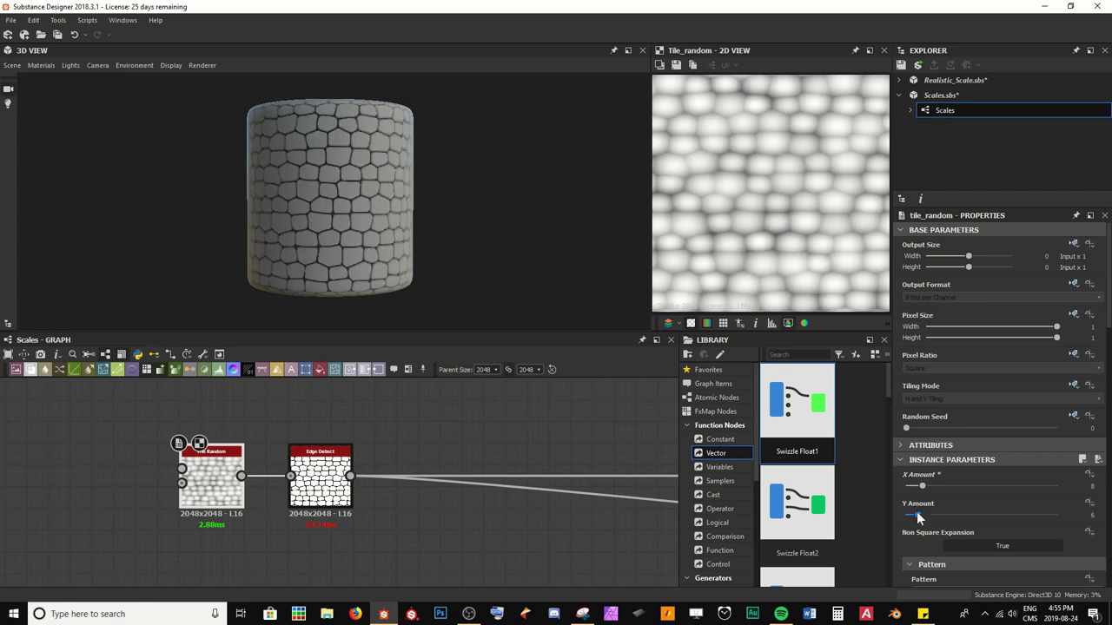
left_click(921, 515)
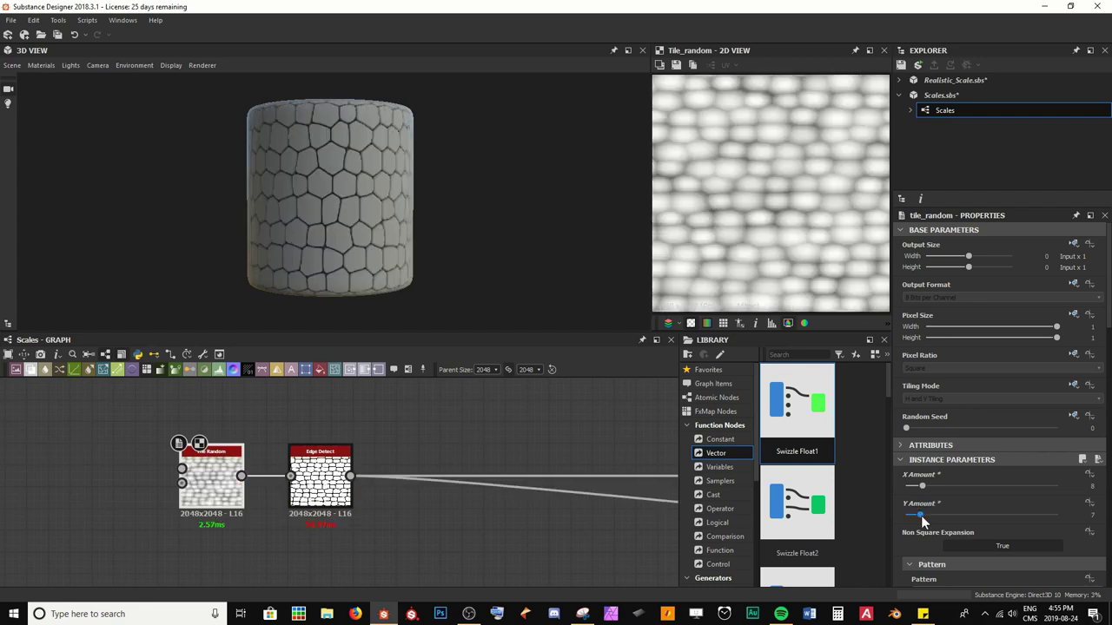
left_click(923, 515)
scroll(351, 174, "up", 3)
left_click_drag(351, 173, 317, 222)
key("f")
Adjust the Tile Random node's position Random, leaving it at 0.15, and return its X Amount and Y Amount to 6.
scroll(1006, 496, "down", 10)
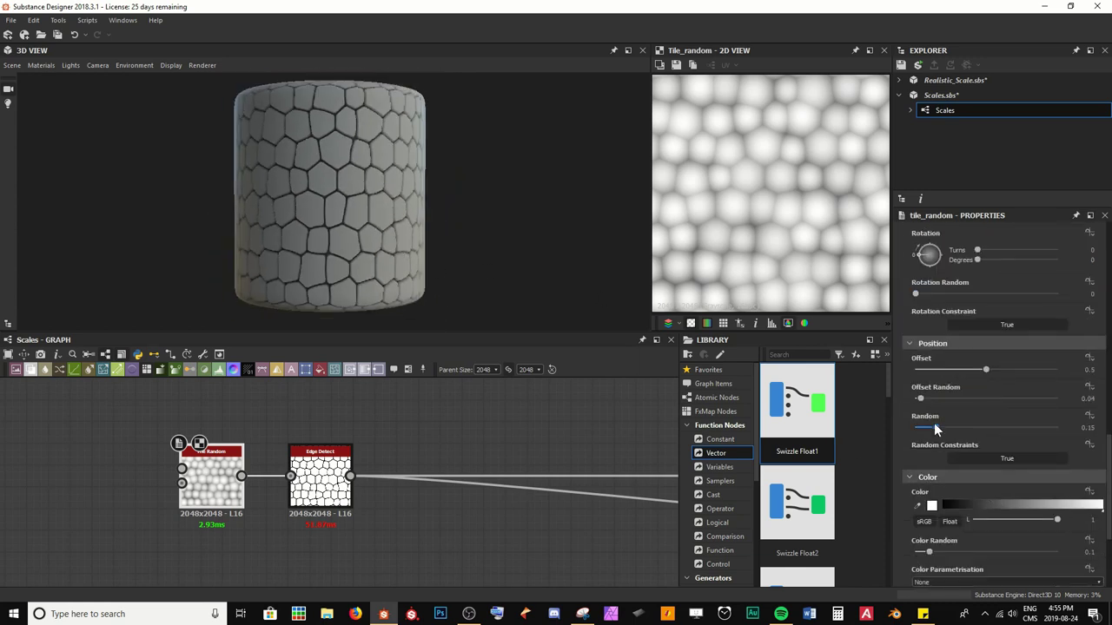
mouse_move(934, 426)
left_mouse_down()
mouse_move(1004, 434)
mouse_move(936, 440)
left_mouse_up()
scroll(959, 451, "up", 2)
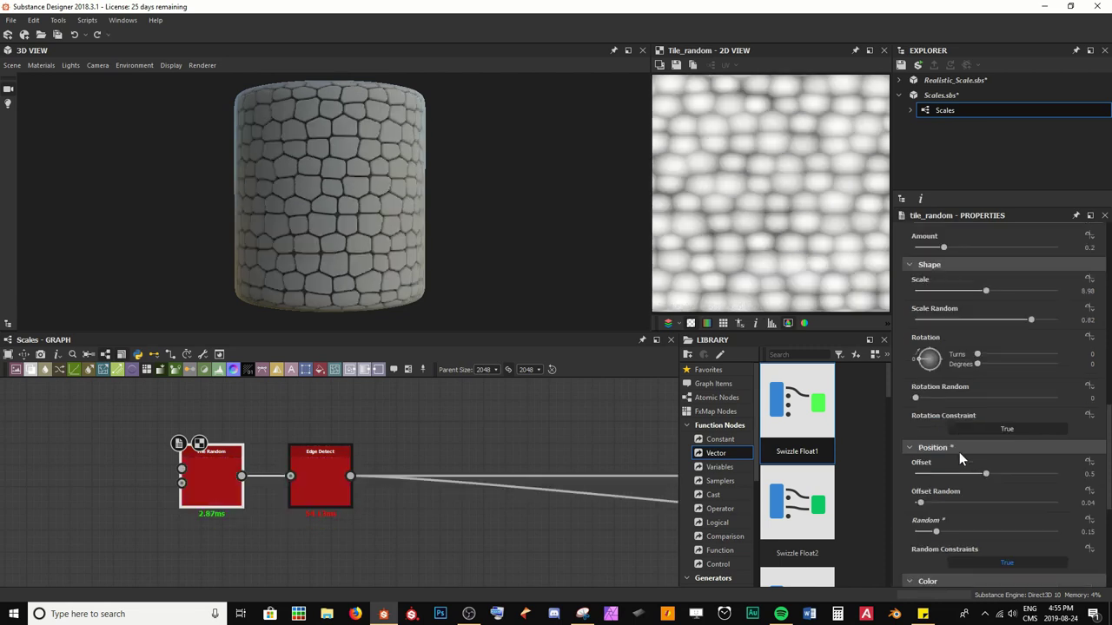
scroll(959, 452, "up", 5)
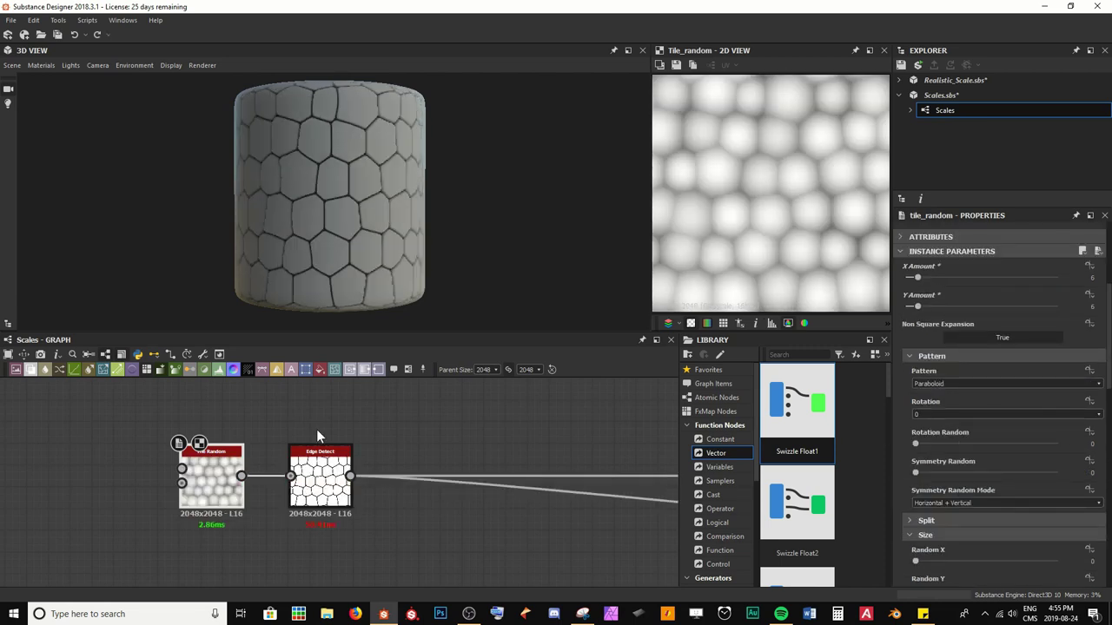
Try a thinner Edge Width of 1.46 and an Edge Roundness of 3.66 on the Edge Detect node, and return Edge Width to 2.
double_click(320, 469)
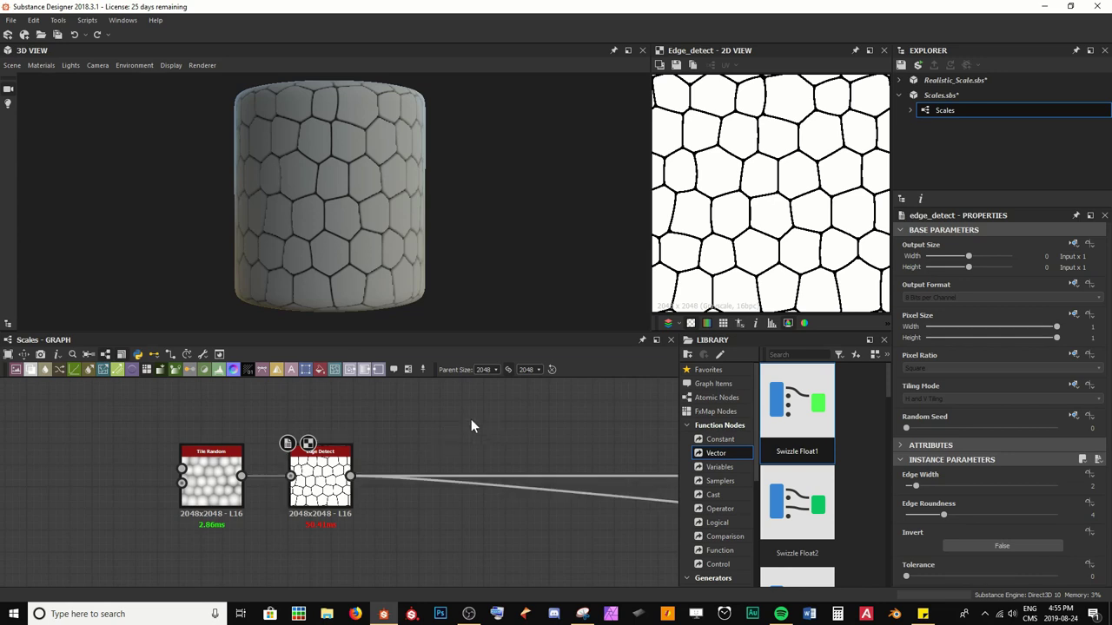
left_click(327, 481)
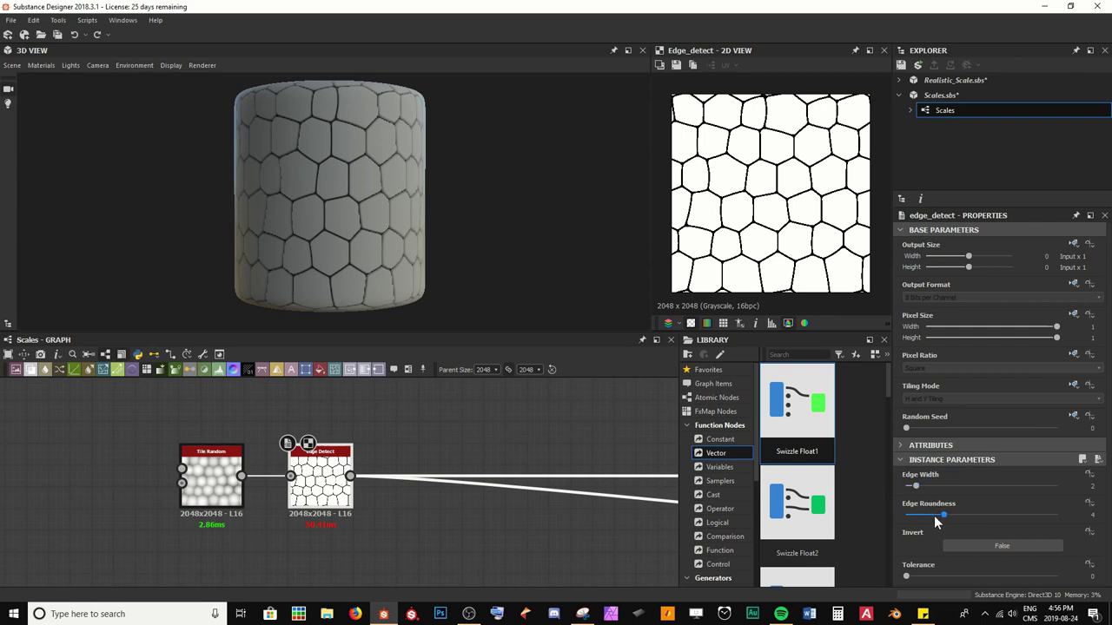
scroll(738, 251, "up", 5)
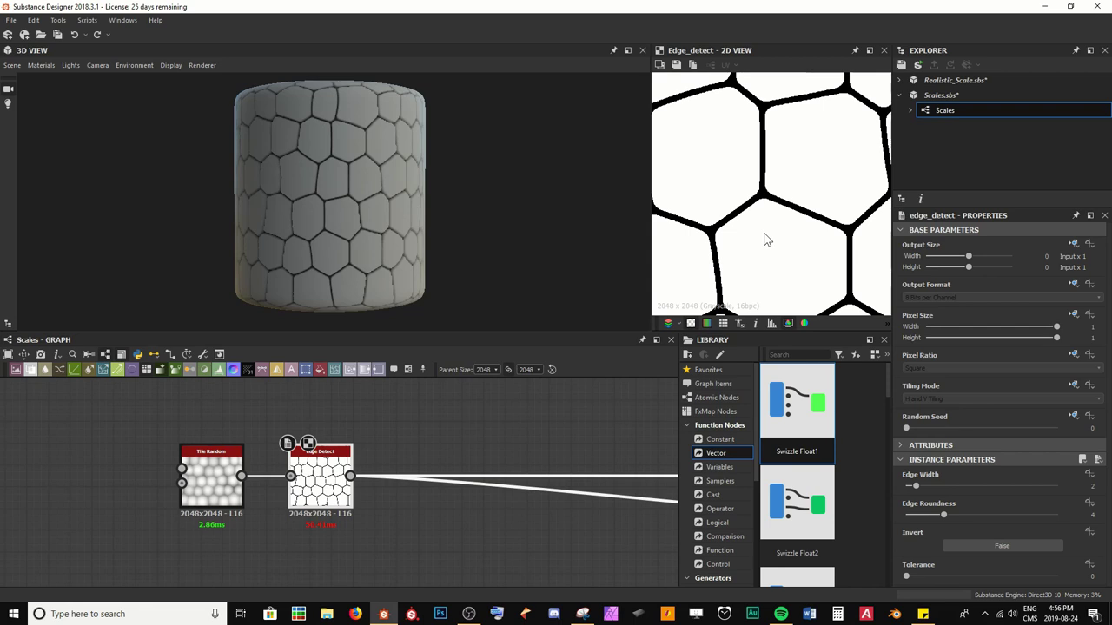
left_click_drag(916, 486, 940, 519)
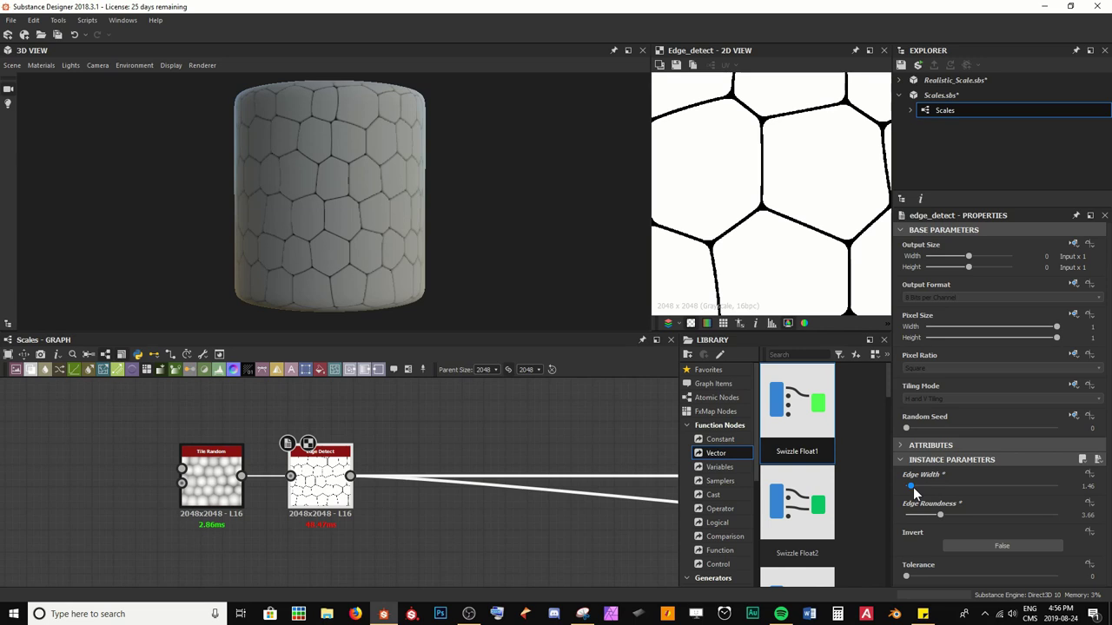
left_click_drag(913, 487, 915, 486)
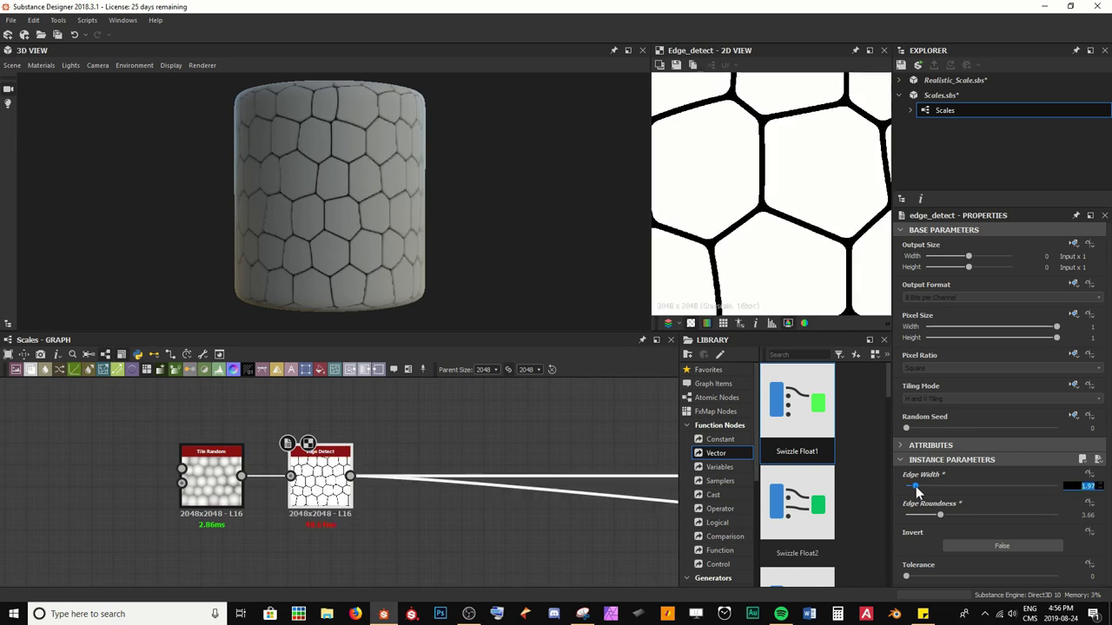
type("2")
key("Return")
scroll(756, 303, "down", 3)
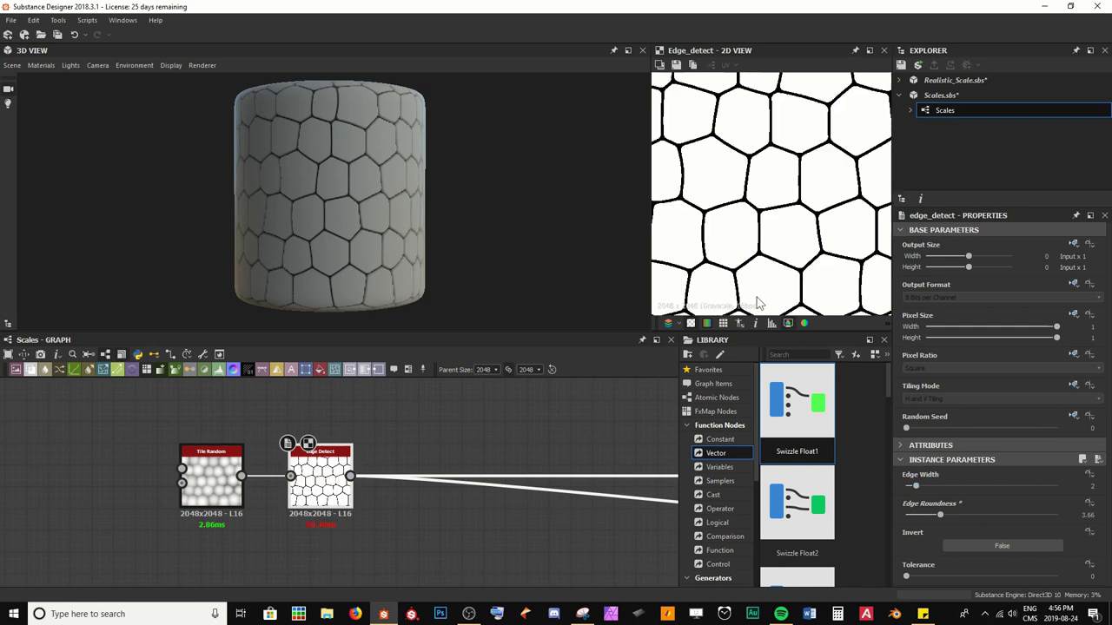
scroll(757, 298, "down", 1)
scroll(757, 297, "up", 2)
middle_click_drag(755, 250, 785, 164)
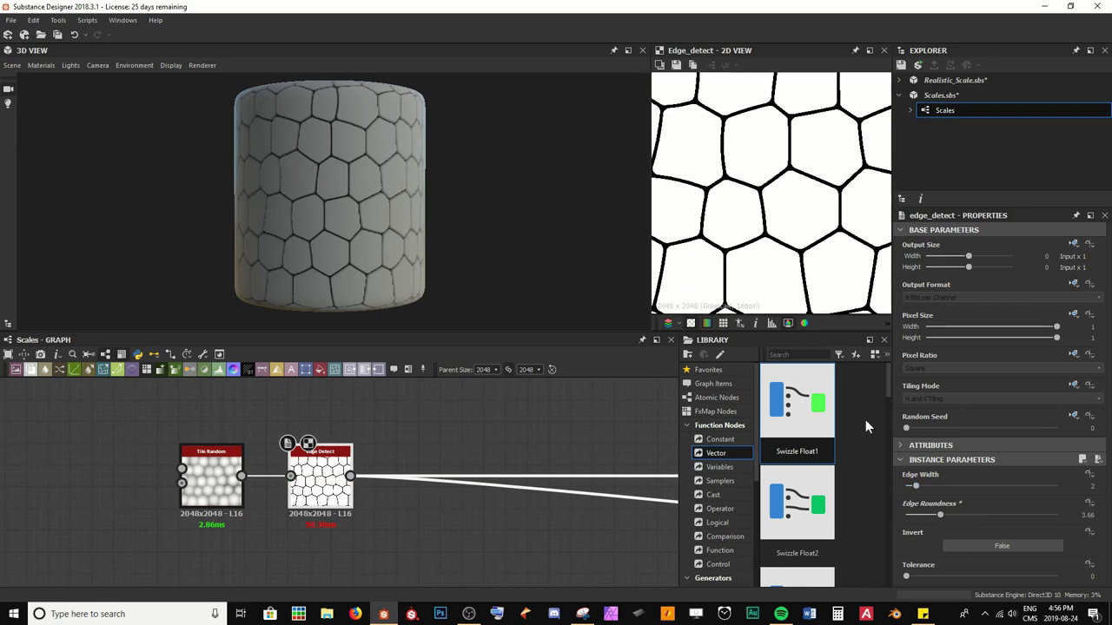
Set the Edge Detect node's Edge Roundness to 3 and inspect the cell corners in the 2D view.
key("Tab")
type("3")
key("Return")
scroll(827, 276, "down", 1)
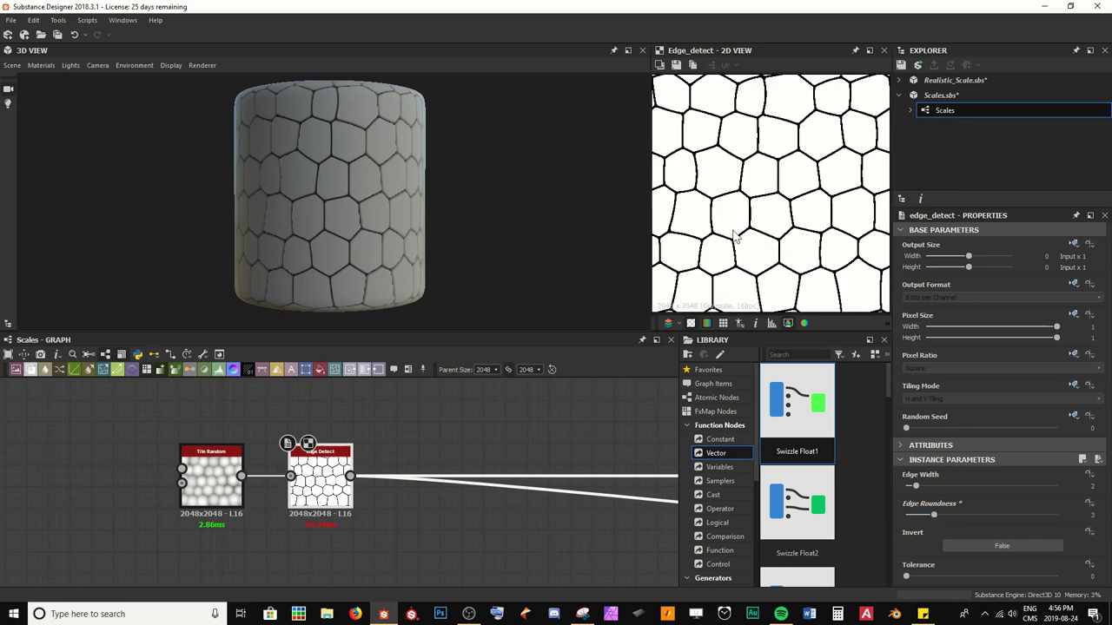
scroll(734, 235, "up", 3)
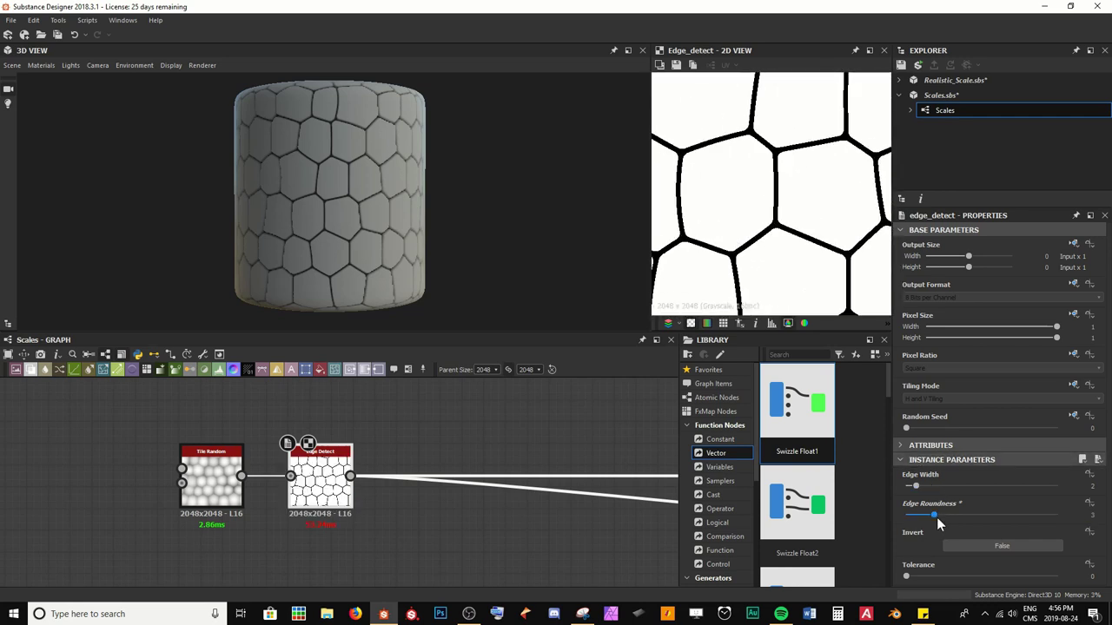
Try an Edge Roundness of 3.5 on the Edge Detect node, settle on 4, and save the package.
key("Tab")
type("3.5")
key("Return")
key("Tab")
type("4")
key("Return")
key("ctrl+s")
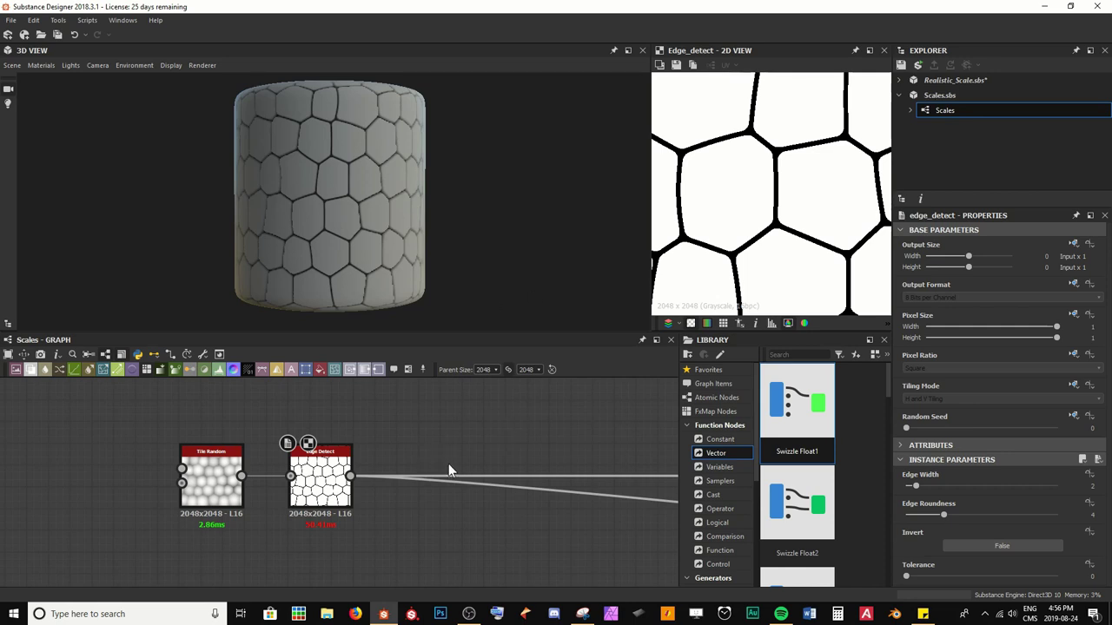
Examine the scale borders up close on the cylinder from several angles.
left_click_drag(365, 287, 313, 182)
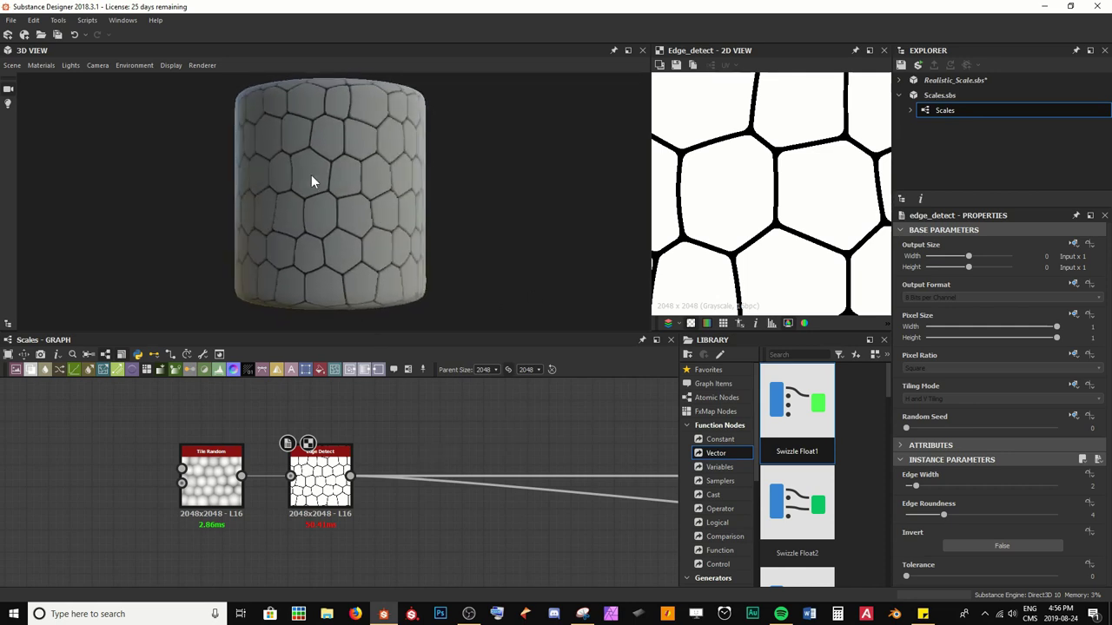
left_click_drag(393, 172, 394, 194)
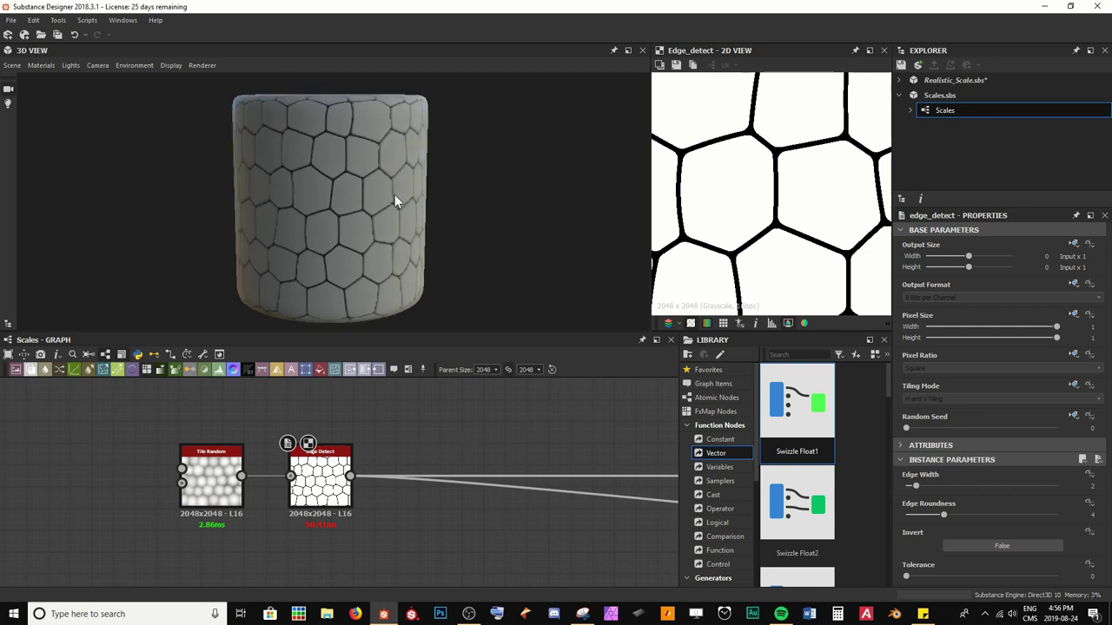
scroll(382, 224, "up", 5)
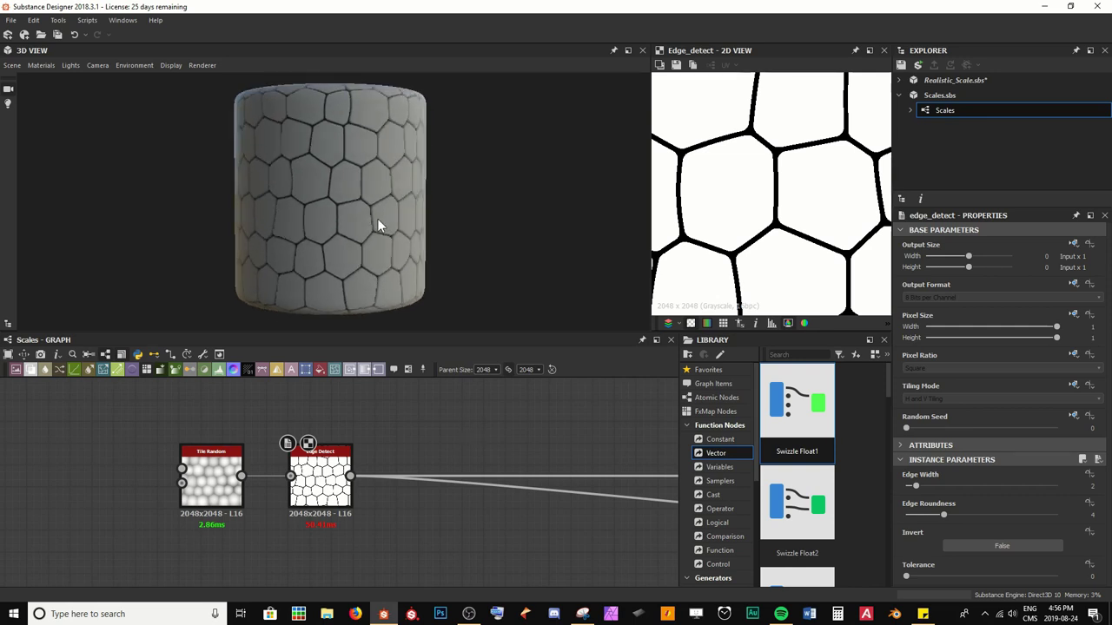
left_click_drag(396, 233, 348, 205)
left_click_drag(416, 222, 384, 242)
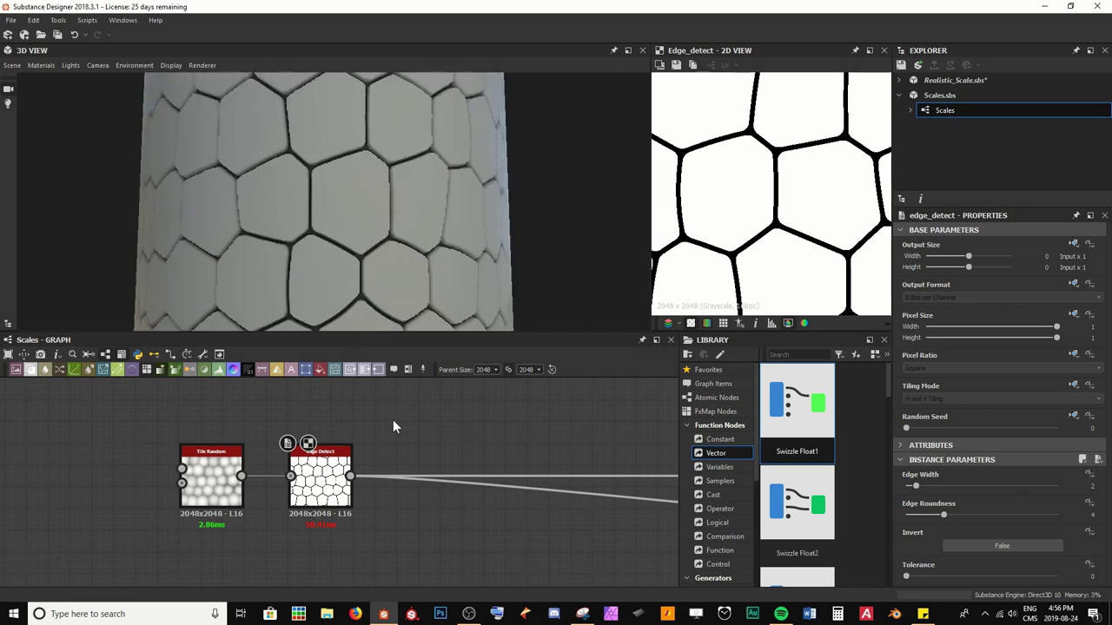
Insert a Bevel node directly after the Edge Detect node in the graph.
scroll(392, 420, "down", 3)
middle_click_drag(371, 478, 234, 466)
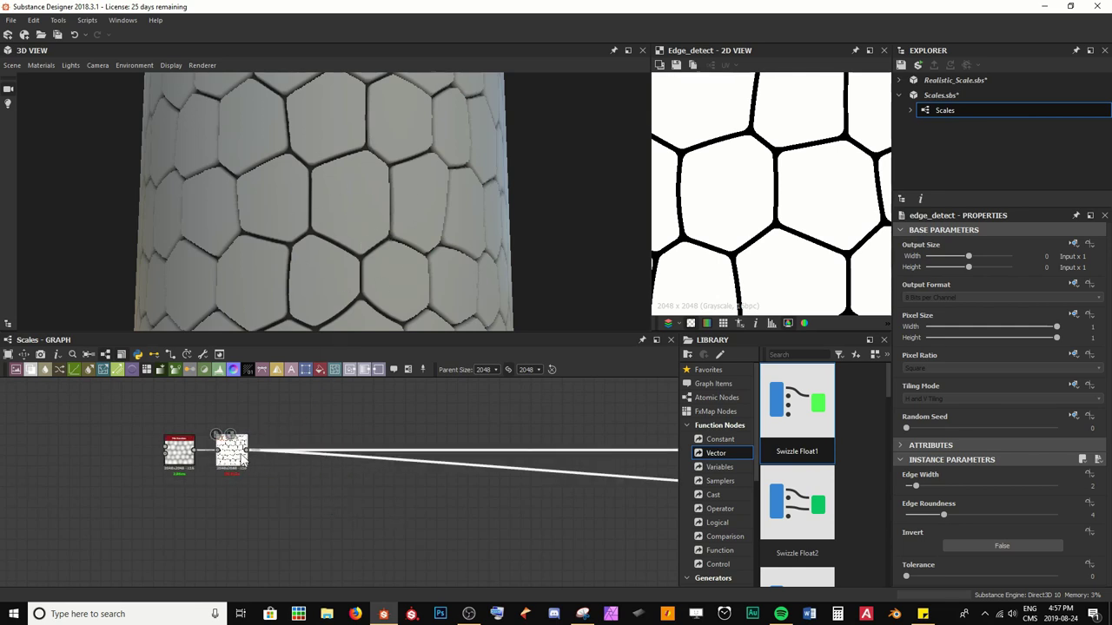
key("space")
type("bevel")
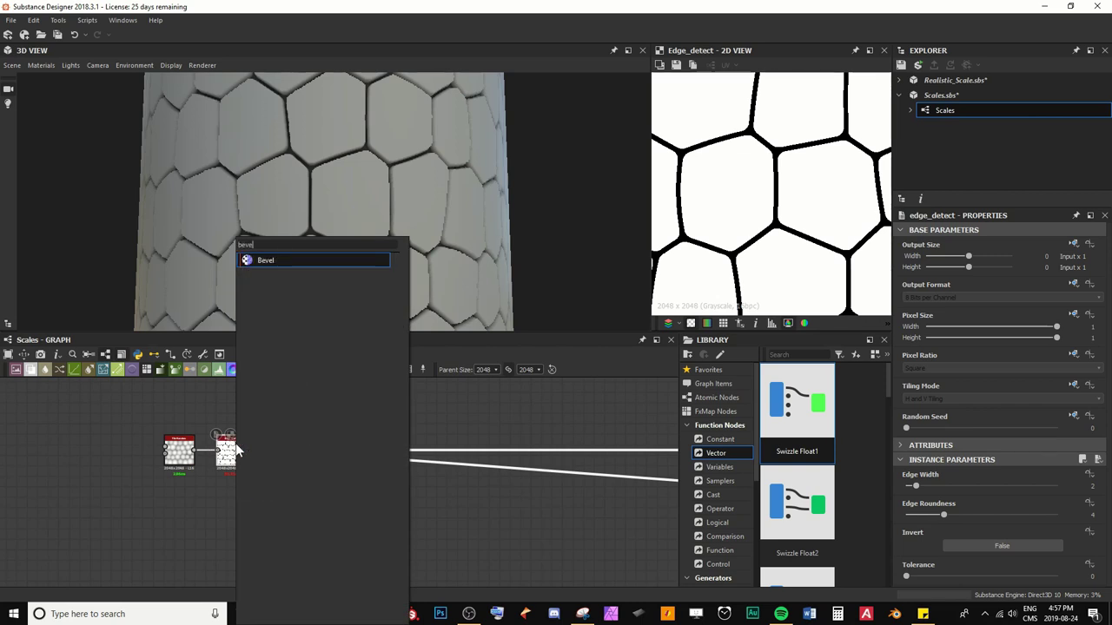
key("Return")
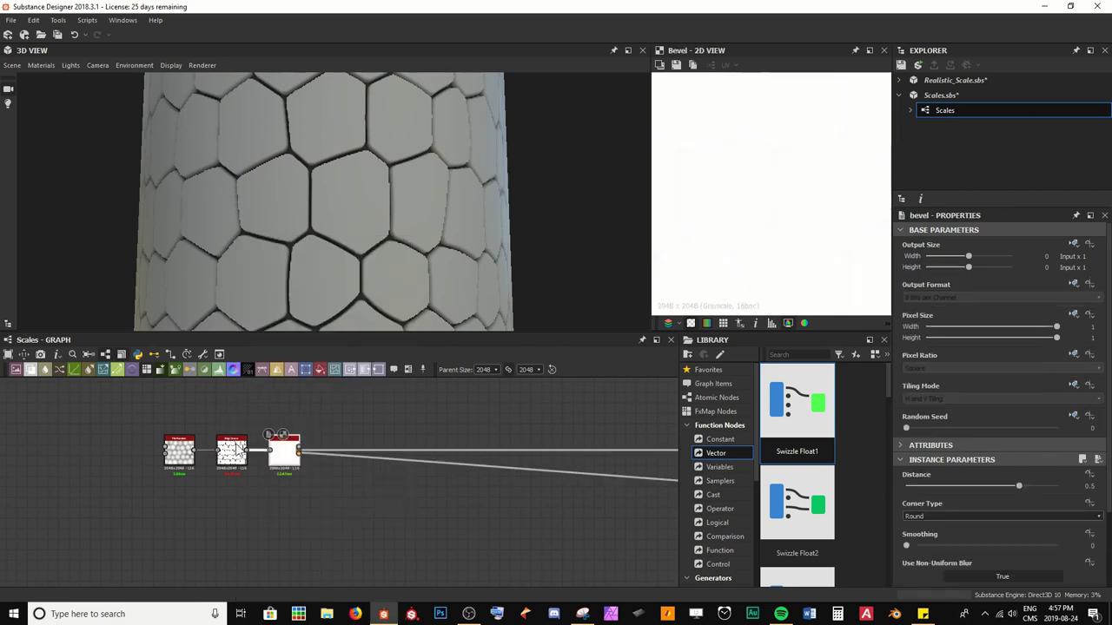
scroll(344, 467, "up", 5)
middle_click_drag(365, 440, 313, 476)
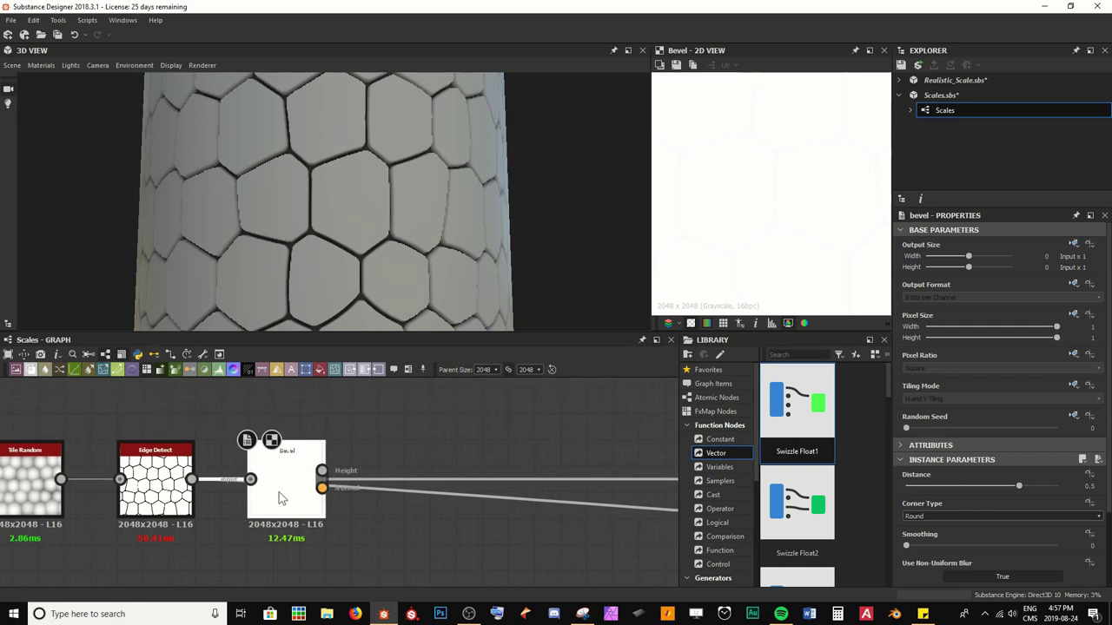
Space the Bevel node away from Edge Detect, route the downstream links from its Height output, and preview that output in the 2D view.
left_click_drag(287, 488, 312, 501)
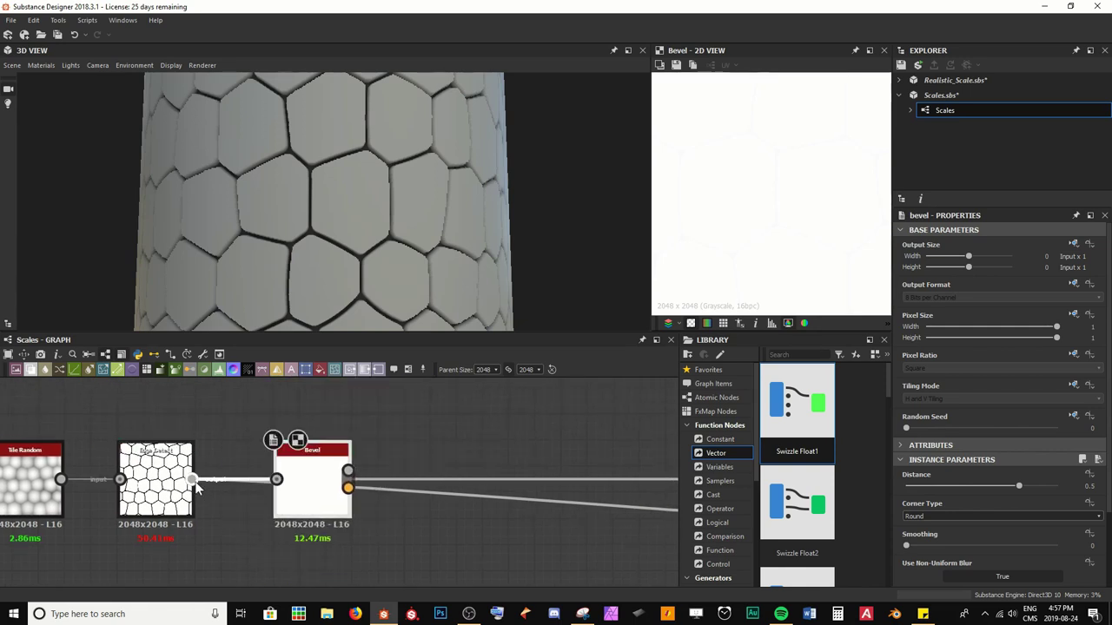
left_click_drag(194, 482, 349, 473, "shift")
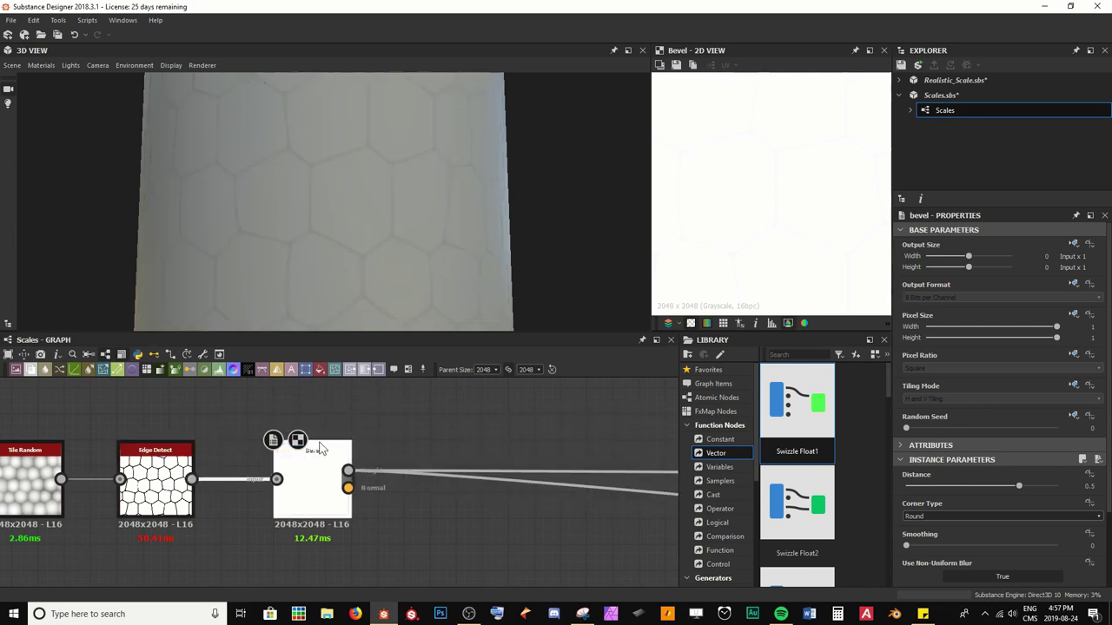
double_click(314, 471)
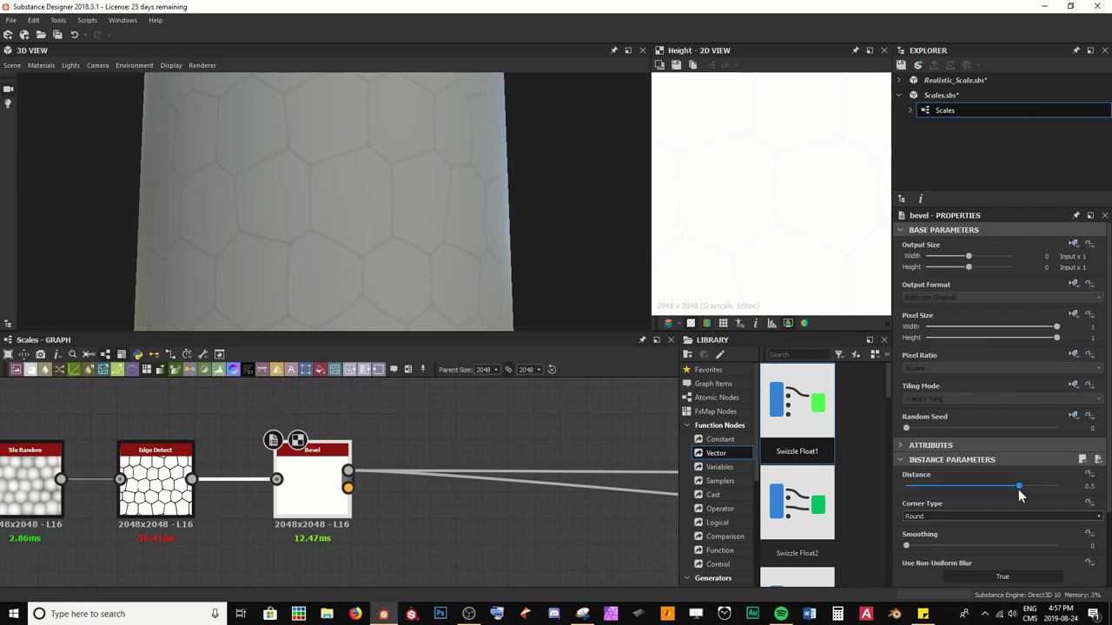
Lower the Bevel node's Distance to -0.03 and compare its Height output with the Edge Detect output.
left_click_drag(1020, 492, 978, 482)
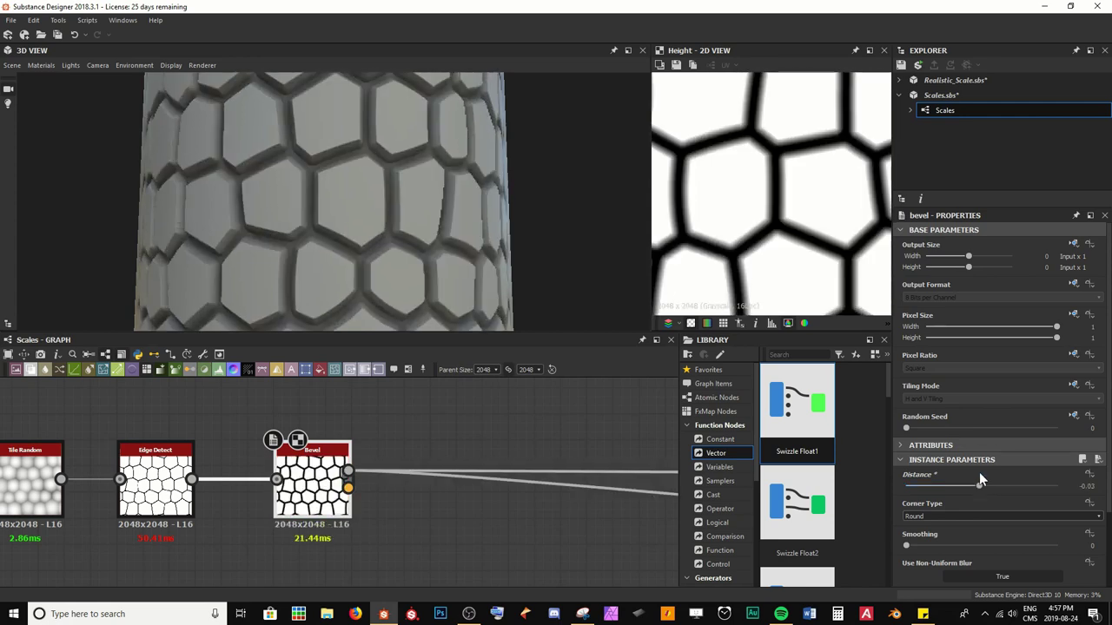
scroll(784, 165, "up", 3)
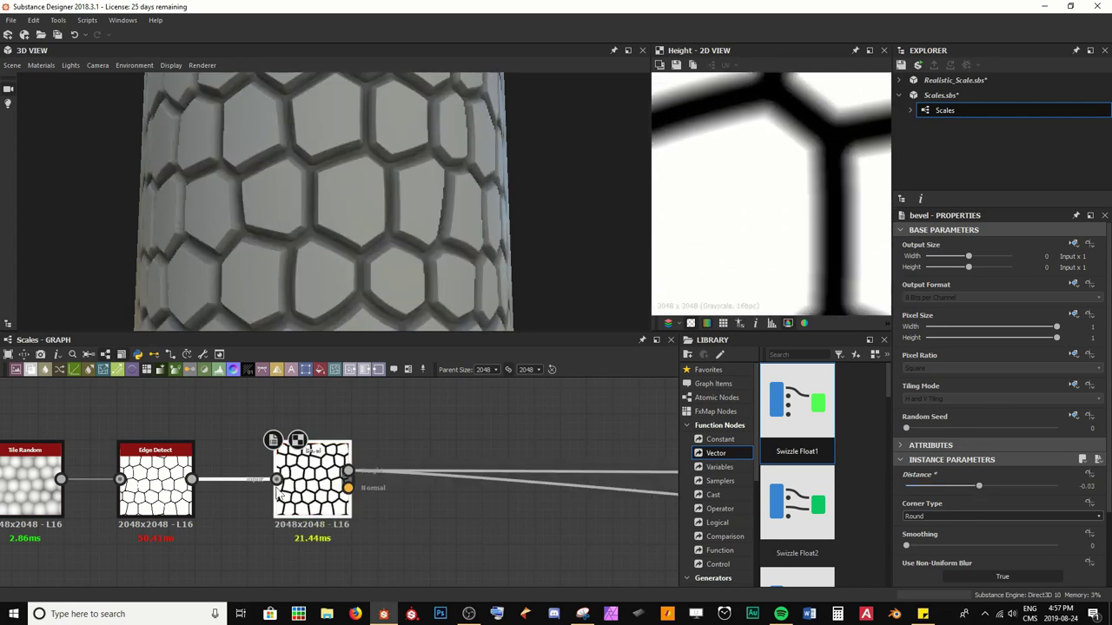
double_click(155, 478)
middle_click_drag(751, 123, 761, 158)
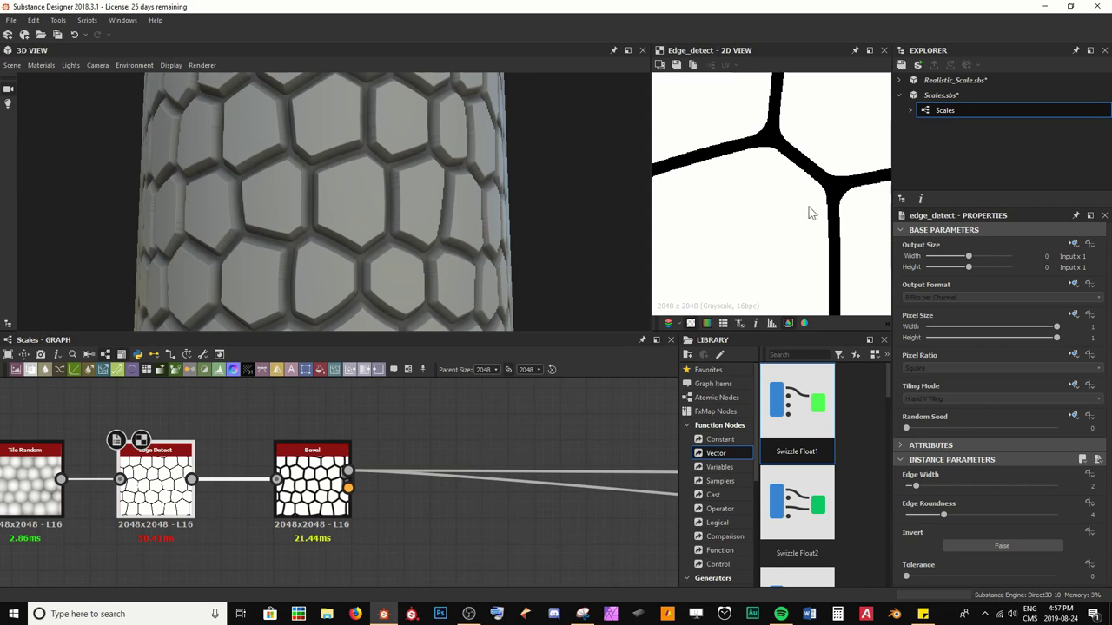
middle_click_drag(809, 211, 819, 159)
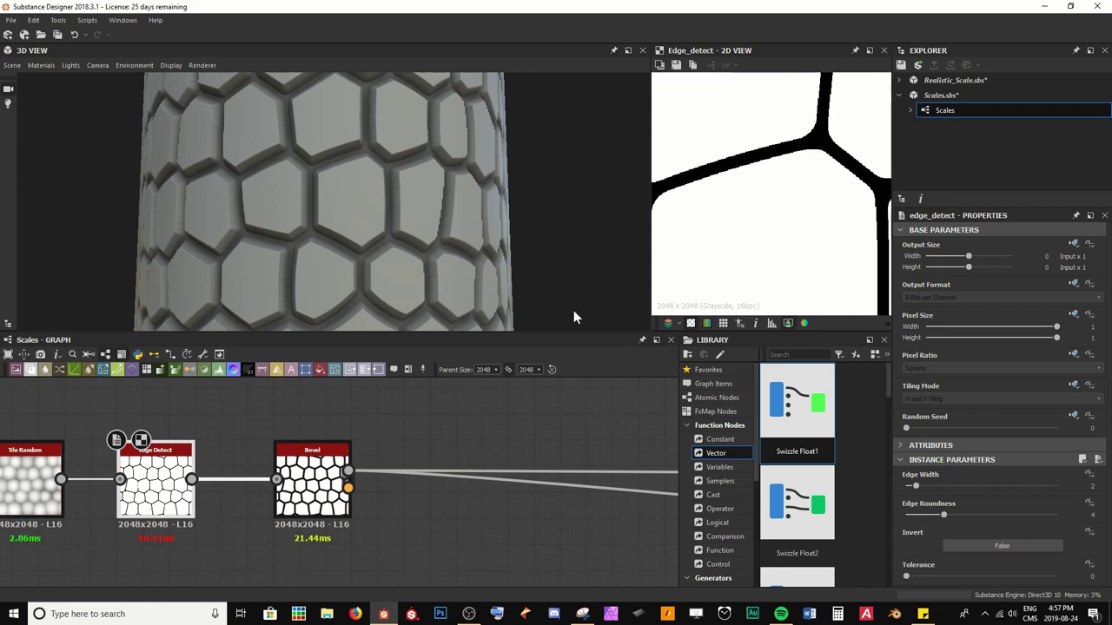
Try Bevel Distance values of 0.12 and 0.56, and examine the scale borders in the 2D view and on the cylinder.
double_click(321, 488)
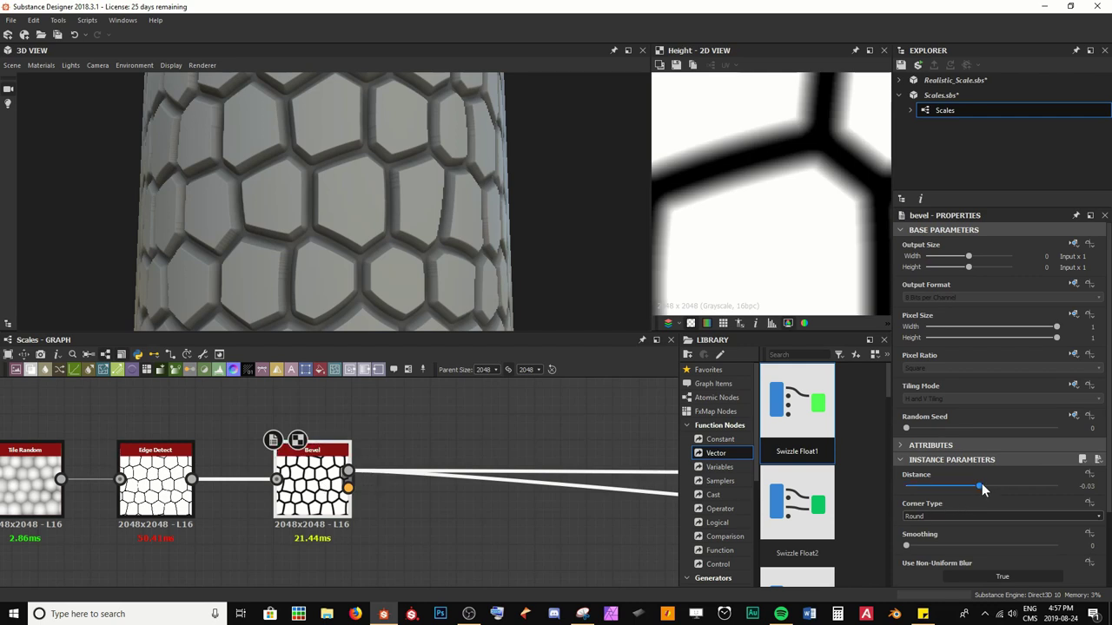
left_click_drag(982, 483, 990, 486)
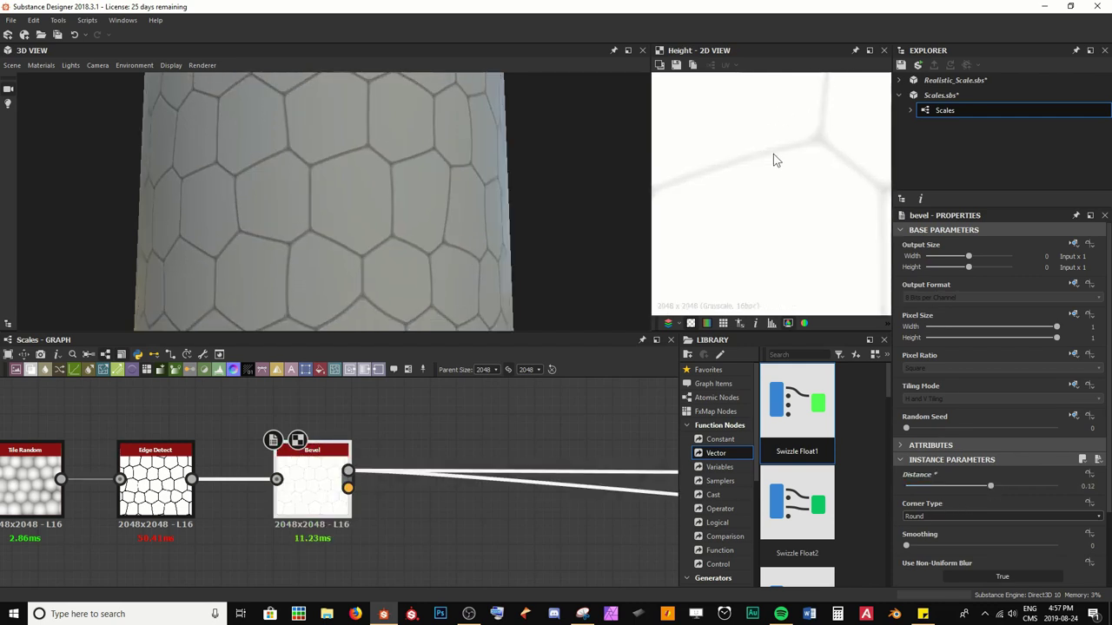
left_click_drag(1006, 479, 1023, 486)
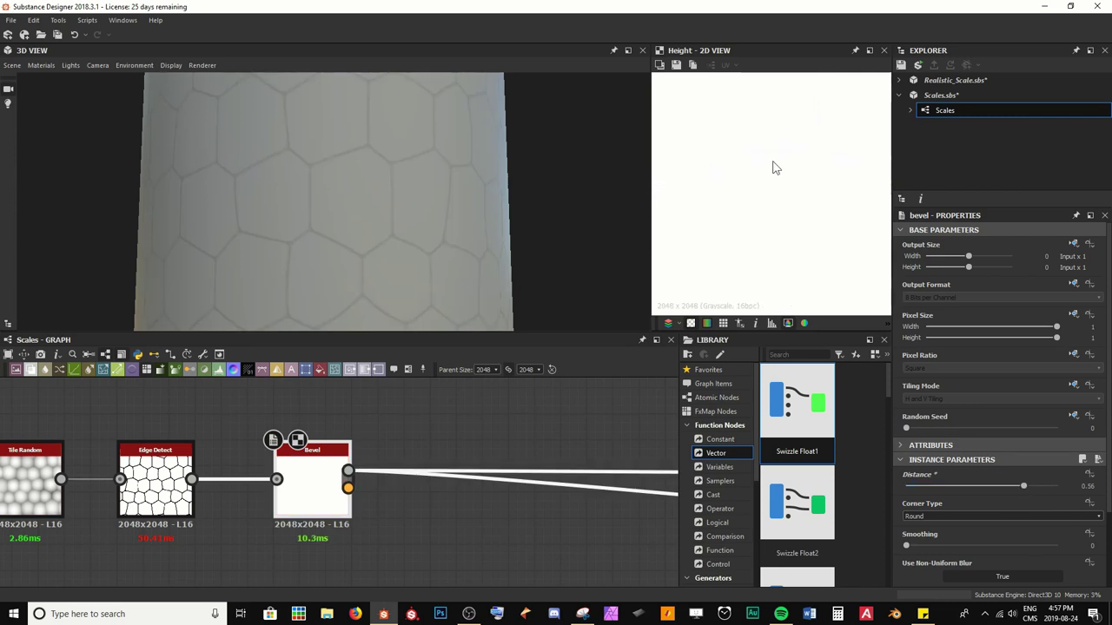
scroll(773, 166, "down", 5)
scroll(773, 166, "up", 1)
left_click_drag(356, 255, 387, 235)
mouse_move(386, 229)
right_mouse_down("ctrl+shift")
mouse_move(414, 230)
mouse_move(407, 237)
right_mouse_up("ctrl+shift")
scroll(351, 238, "up", 5)
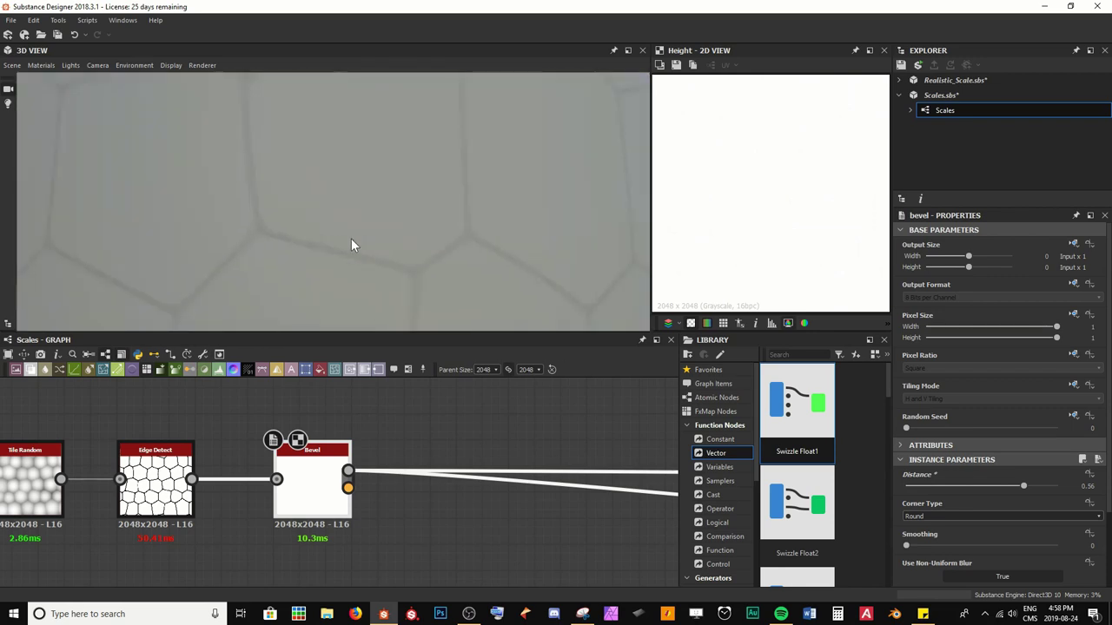
left_click_drag(348, 239, 407, 209)
scroll(380, 225, "down", 5)
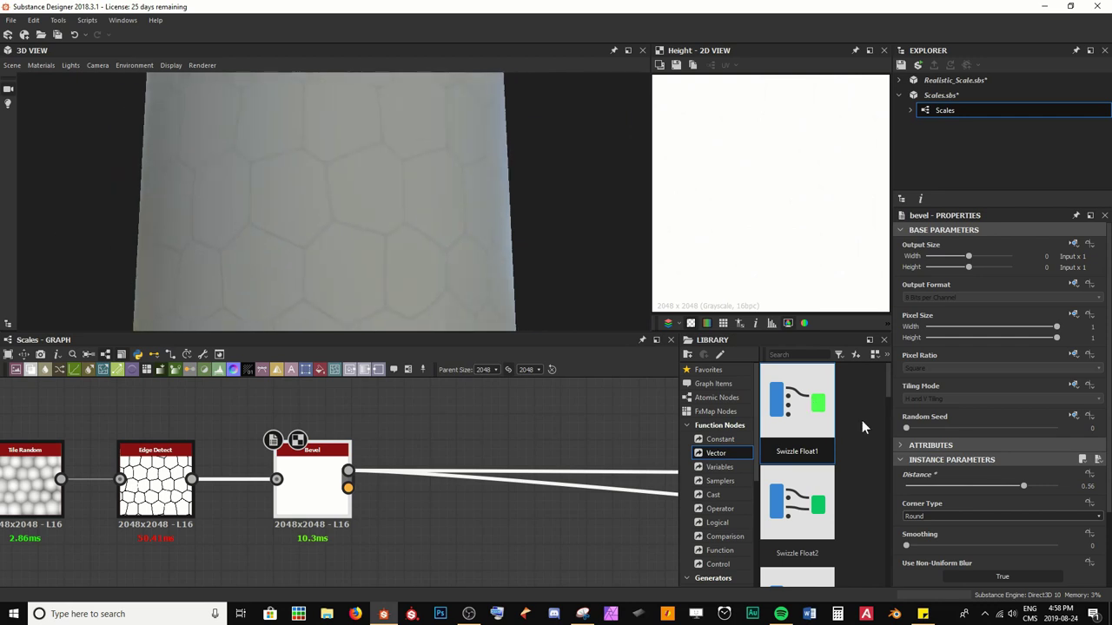
Reduce the Bevel node's Distance to 0.02 and compare the borders, and set it to exactly 0.
left_click_drag(1025, 487, 982, 484)
scroll(753, 186, "up", 4)
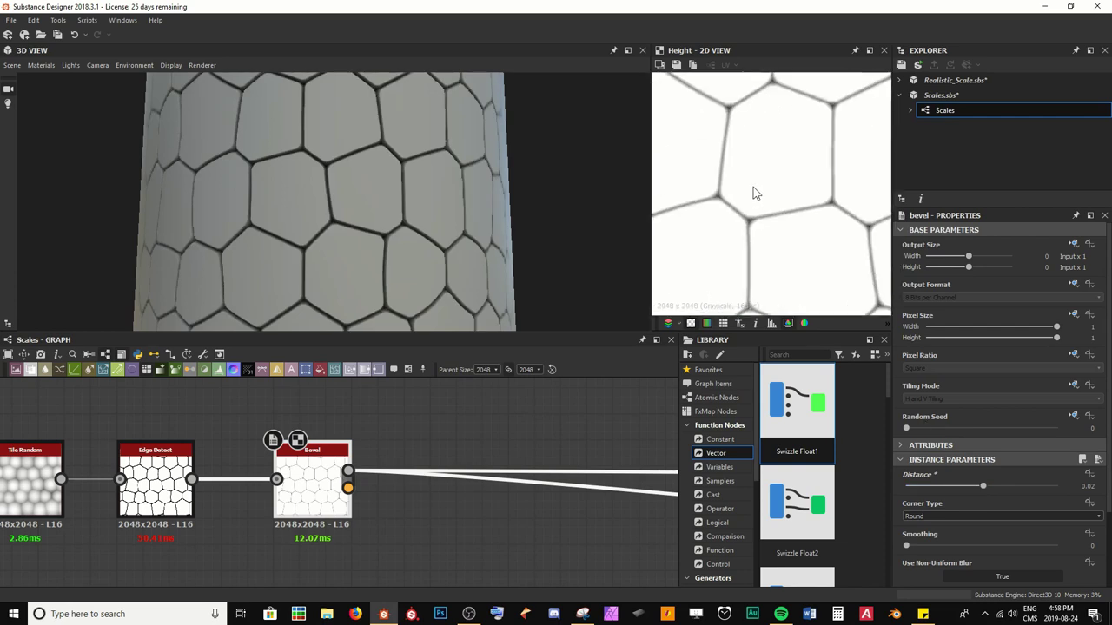
double_click(992, 487)
type("0")
key("Return")
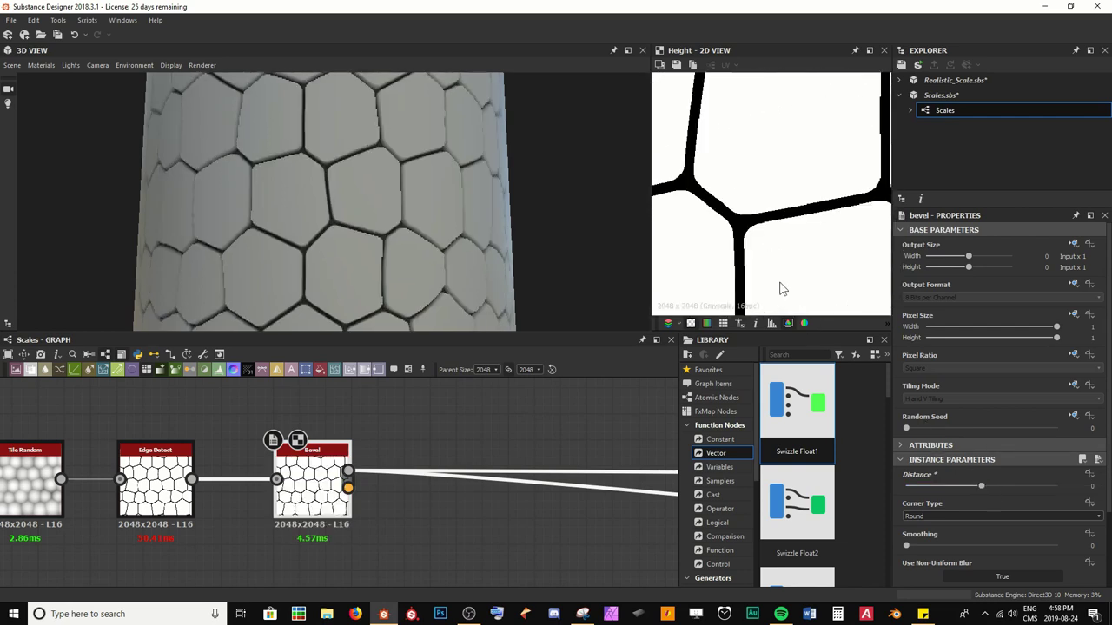
Try Bevel Distance values of -0.02, -0.06 and -0.08, comparing the scale borders in the 2D view and on the cylinder.
middle_click_drag(747, 212, 768, 206)
scroll(767, 186, "up", 3)
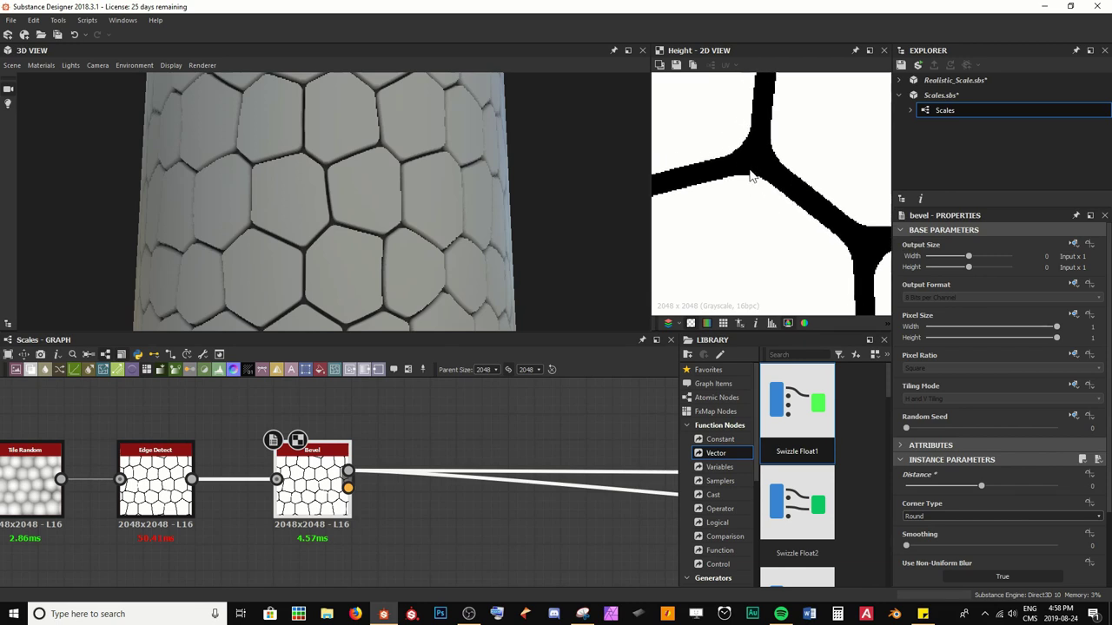
middle_click_drag(782, 179, 832, 124)
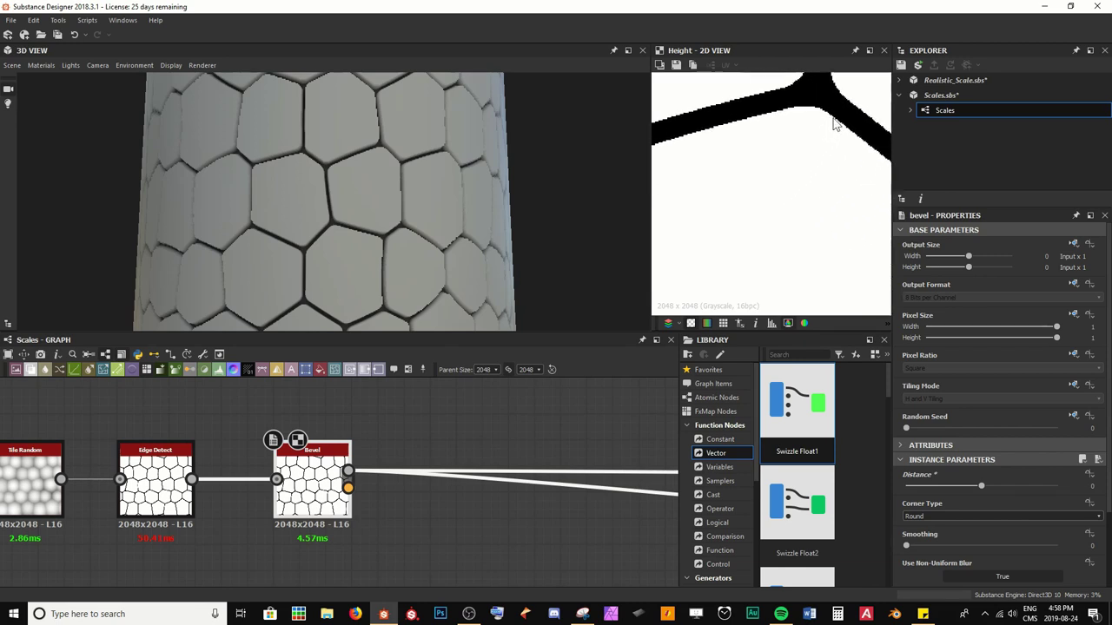
left_click(980, 486)
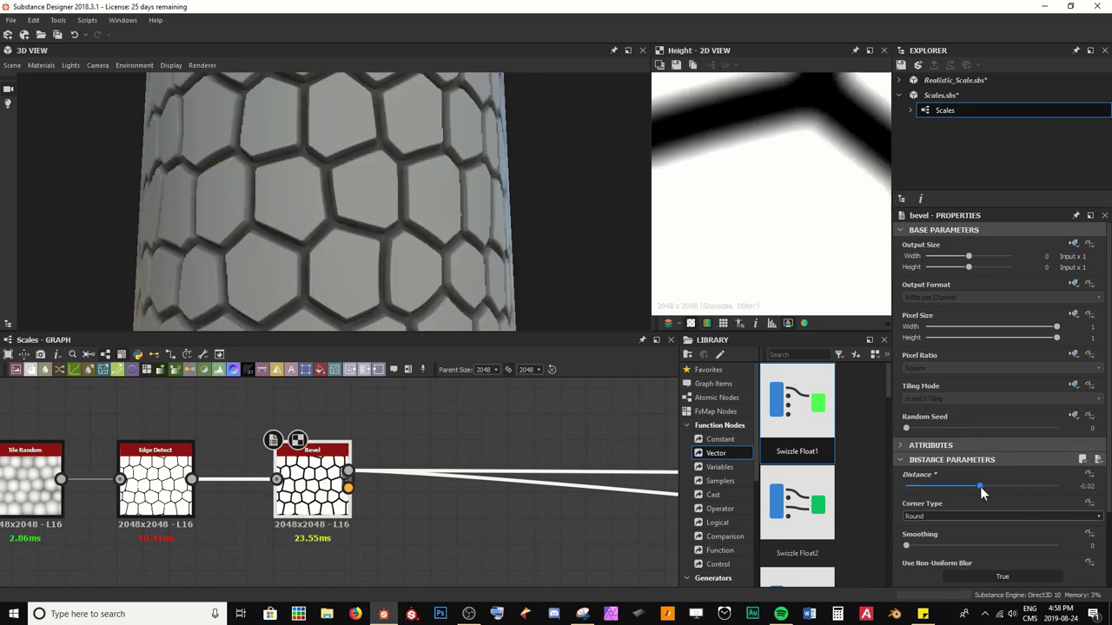
double_click(980, 487)
type("-0.05")
key("Return")
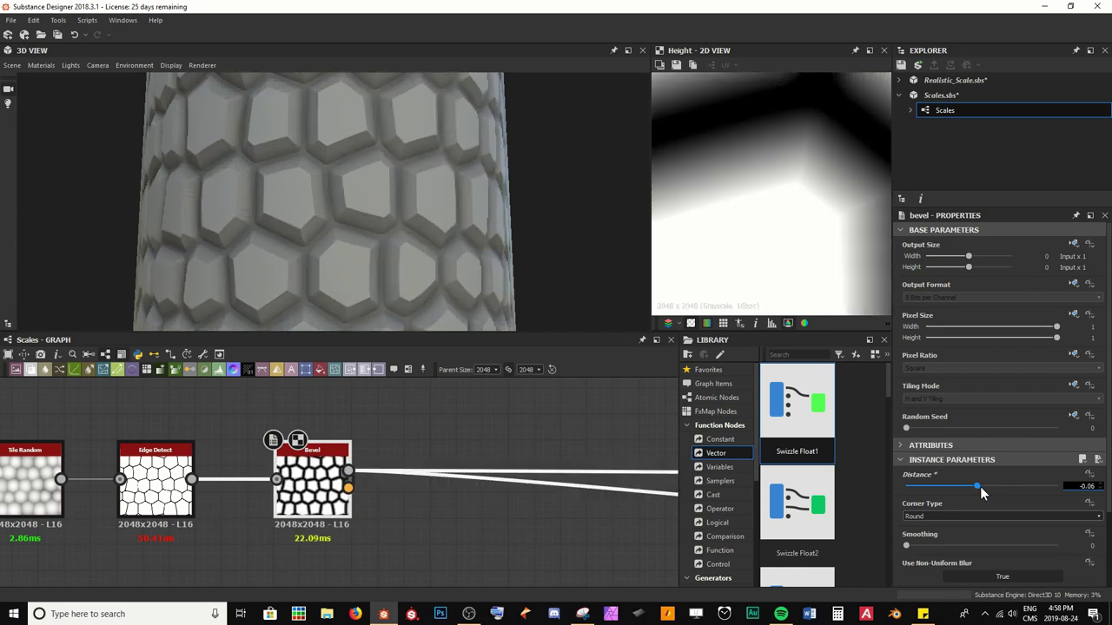
scroll(980, 487, "down", 2)
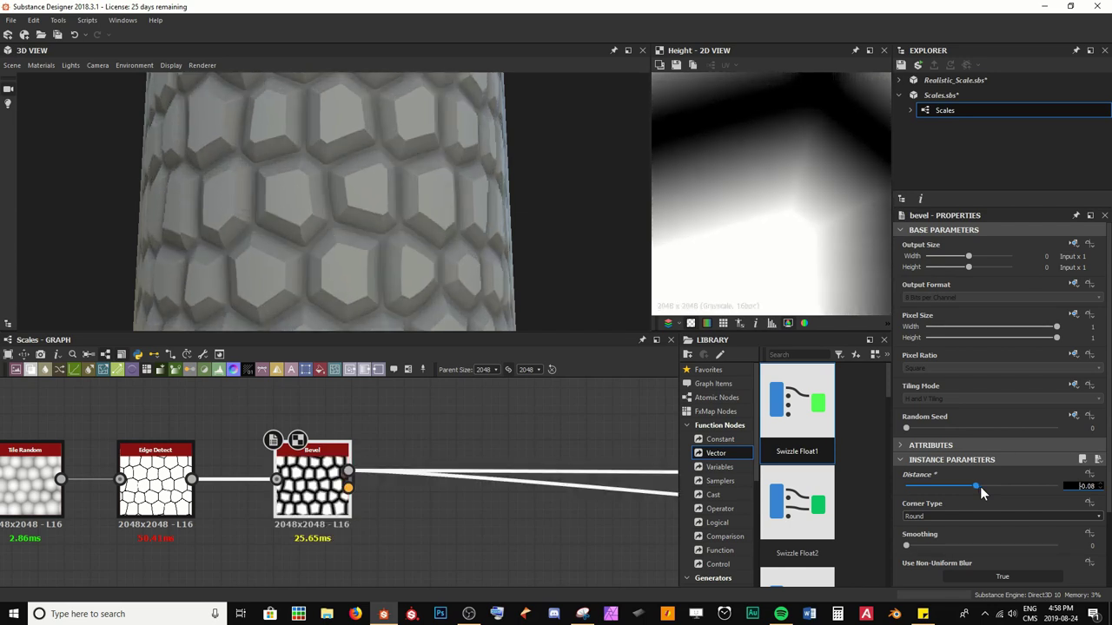
Set the Bevel node's Distance to -0.04 and check a whole cell's border in the 2D view.
scroll(980, 487, "up", 1)
scroll(982, 492, "up", 3)
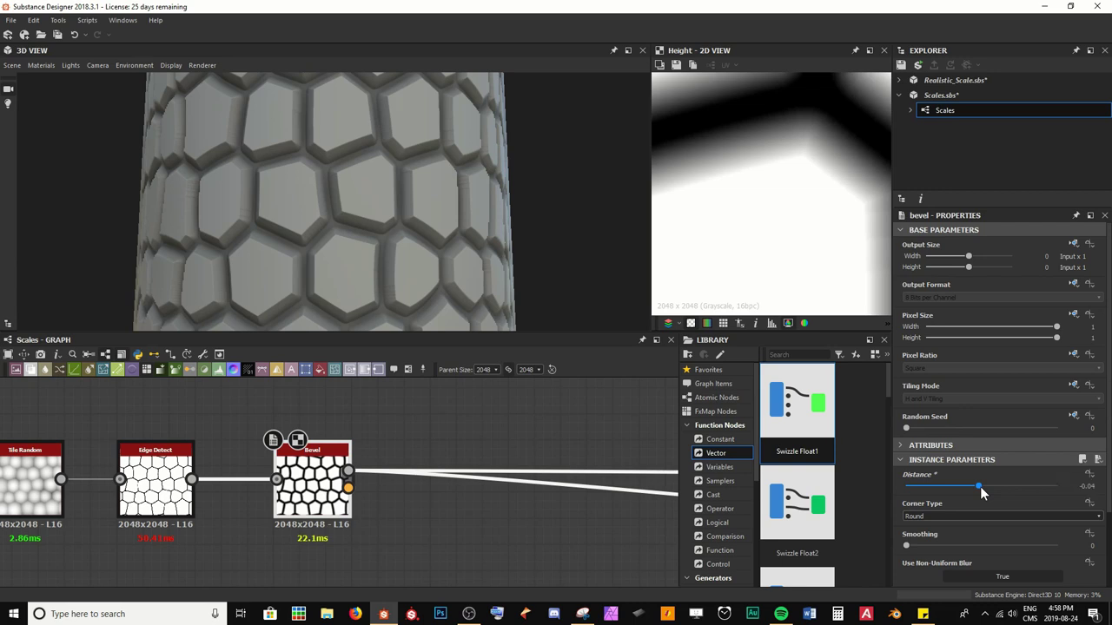
scroll(778, 187, "down", 3)
middle_click_drag(784, 188, 816, 183)
scroll(942, 533, "down", 2)
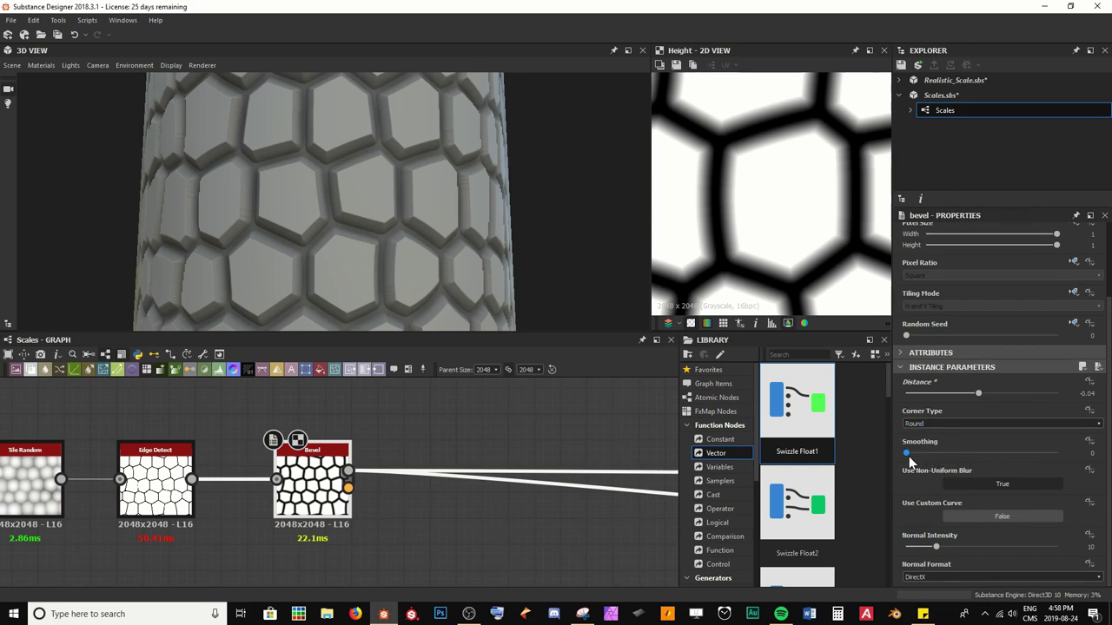
Raise the Bevel node's Smoothing to 5 and inspect the rounded scales on the cylinder.
scroll(786, 174, "up", 5)
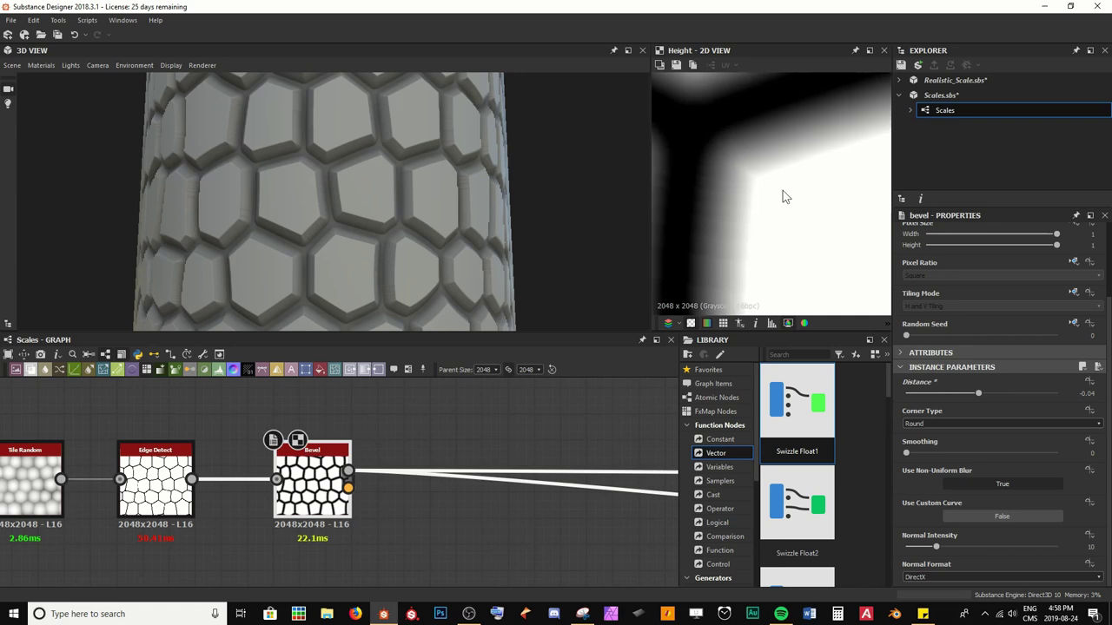
middle_click_drag(724, 187, 720, 159)
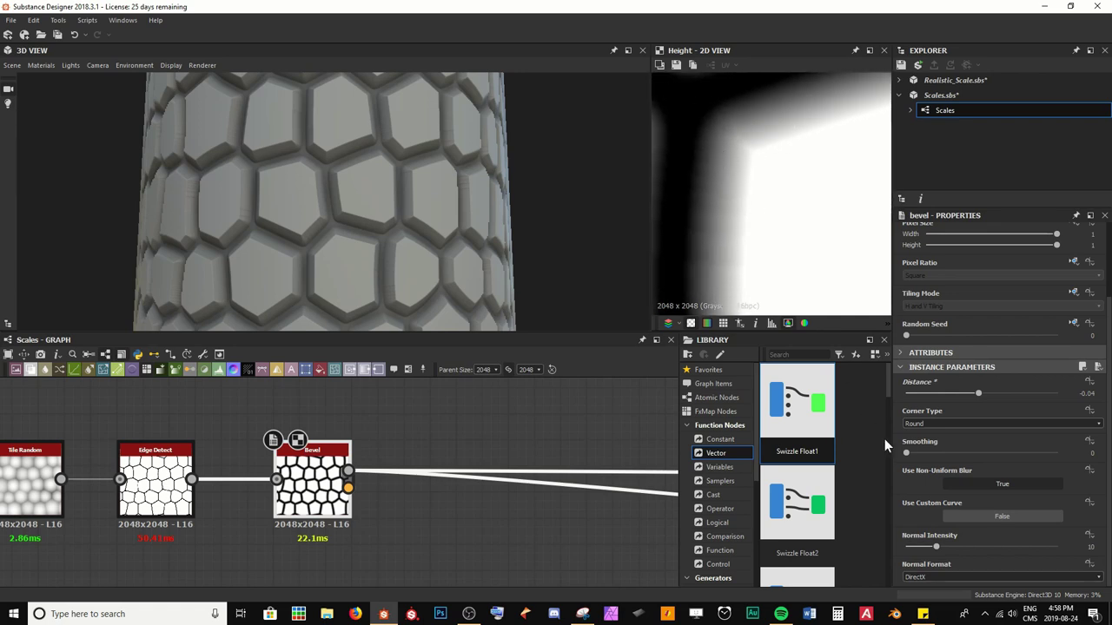
left_click_drag(906, 456, 1057, 453)
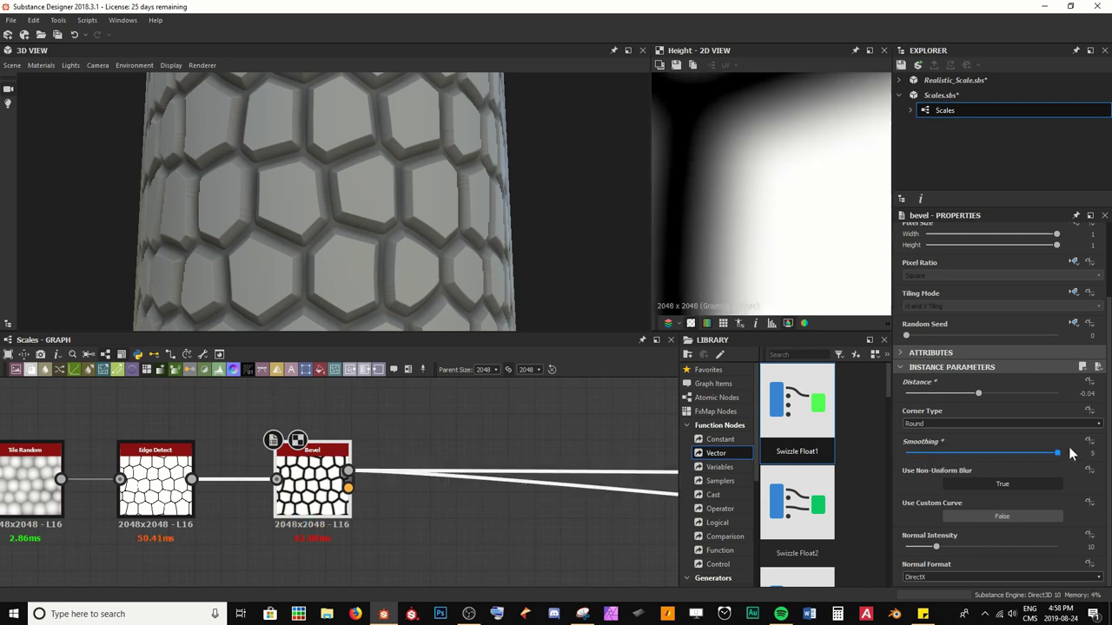
scroll(414, 221, "up", 5)
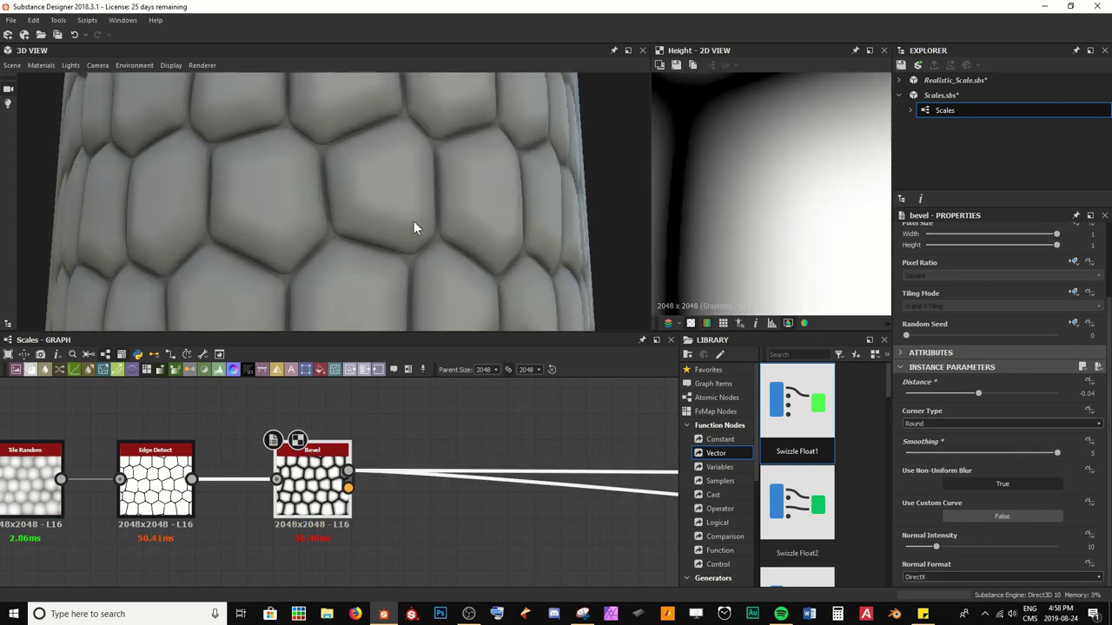
scroll(415, 231, "down", 6)
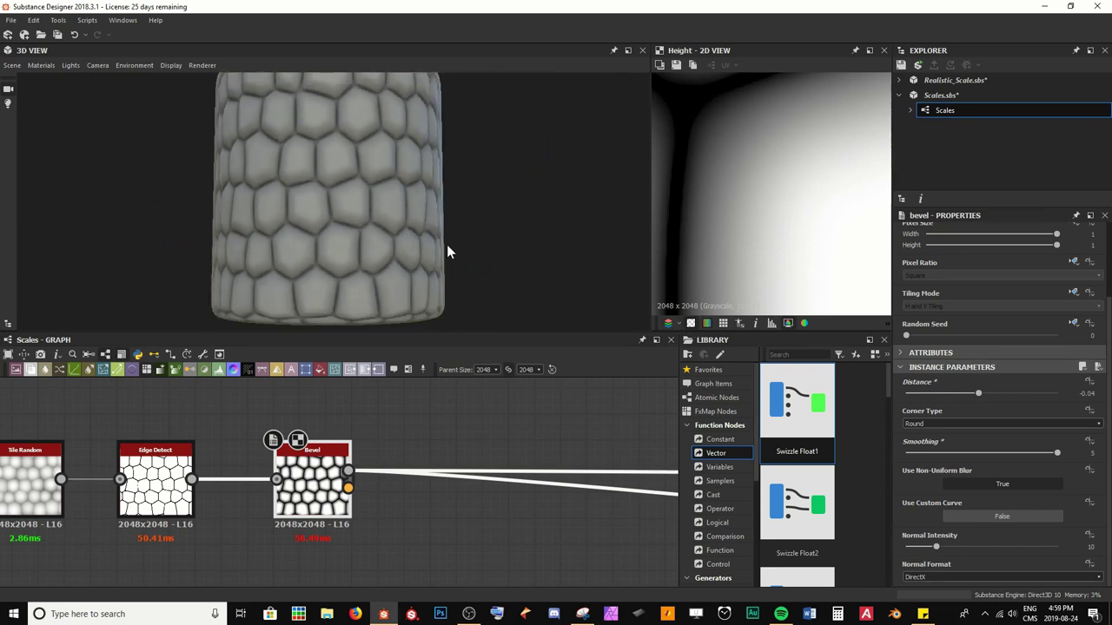
scroll(447, 244, "up", 4)
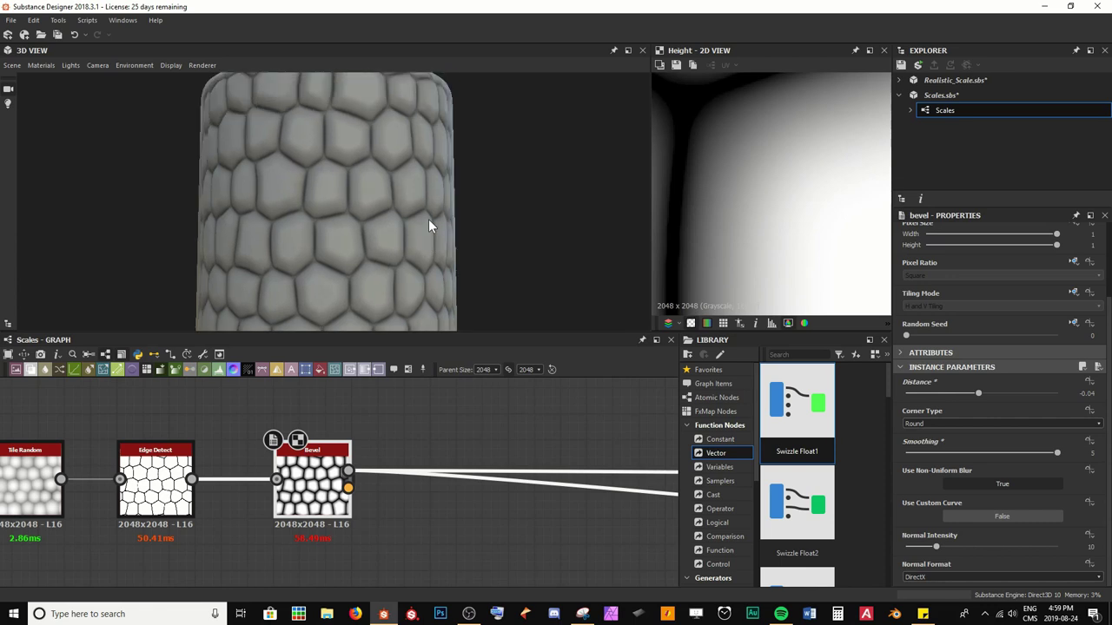
left_click_drag(429, 220, 413, 183)
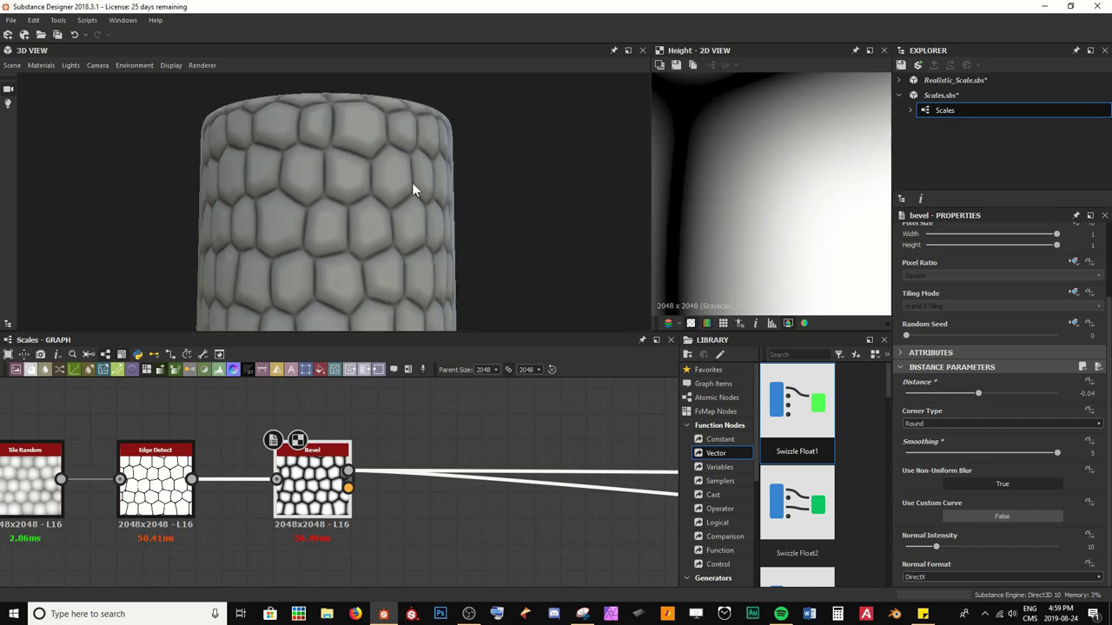
Set the 3D view environment's Exposure to 1 and rotate its lighting to 37 degrees.
left_click(138, 65)
left_click(133, 86)
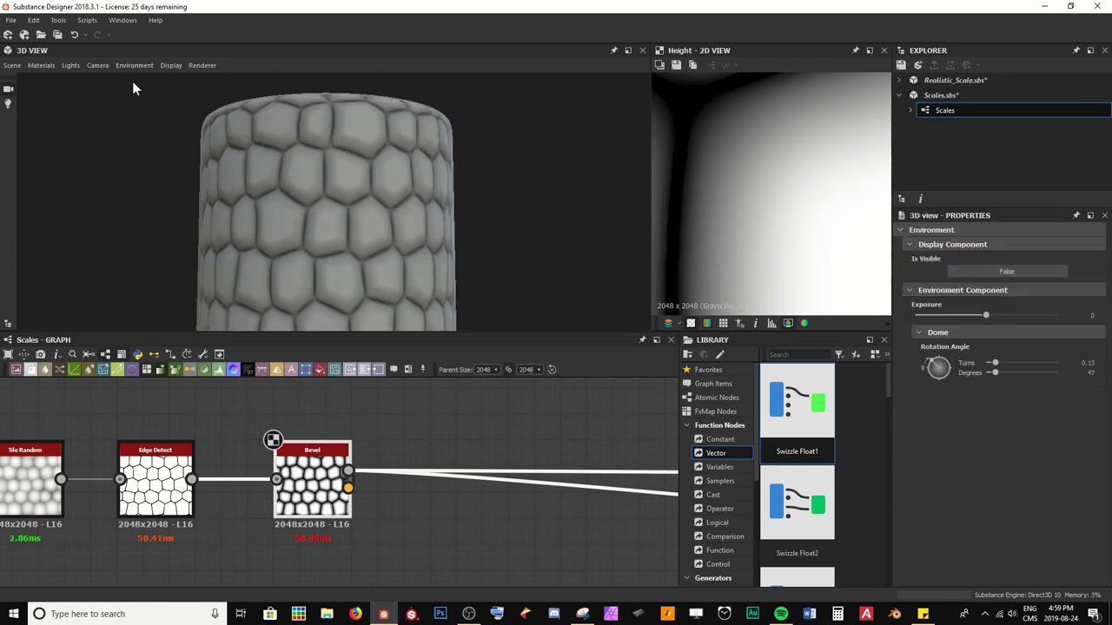
left_click(988, 311)
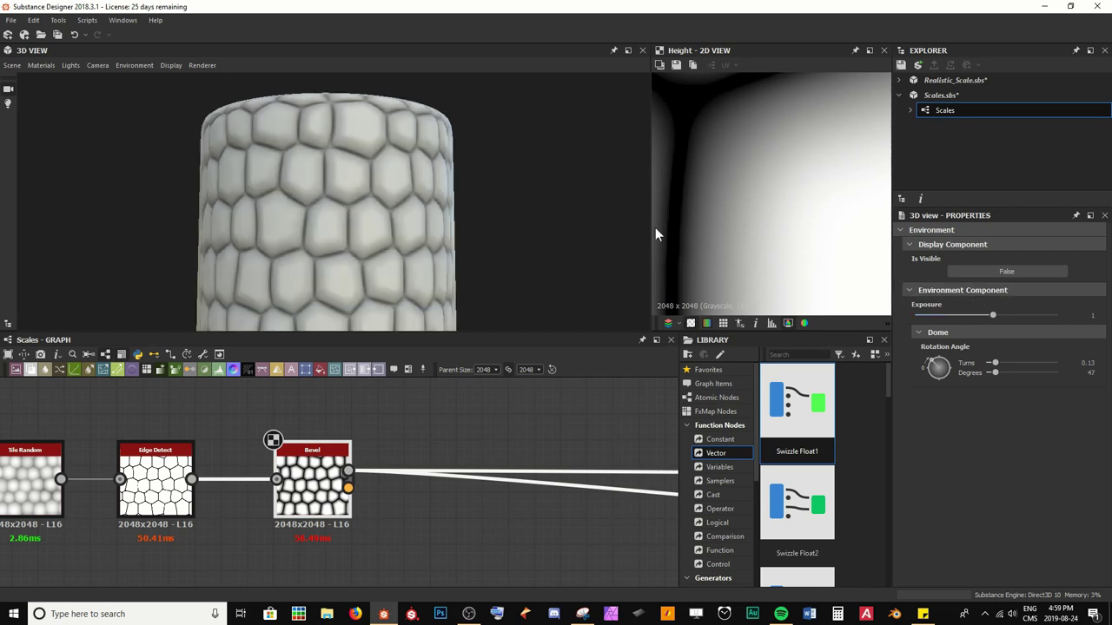
middle_click_drag(456, 227, 434, 219)
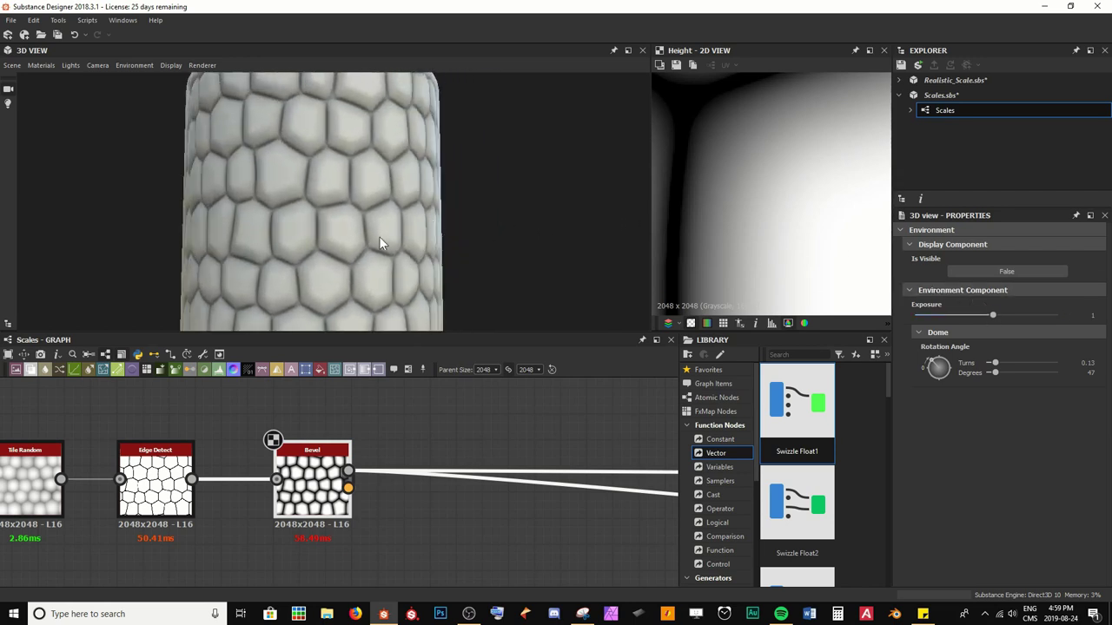
left_click_drag(380, 235, 428, 238)
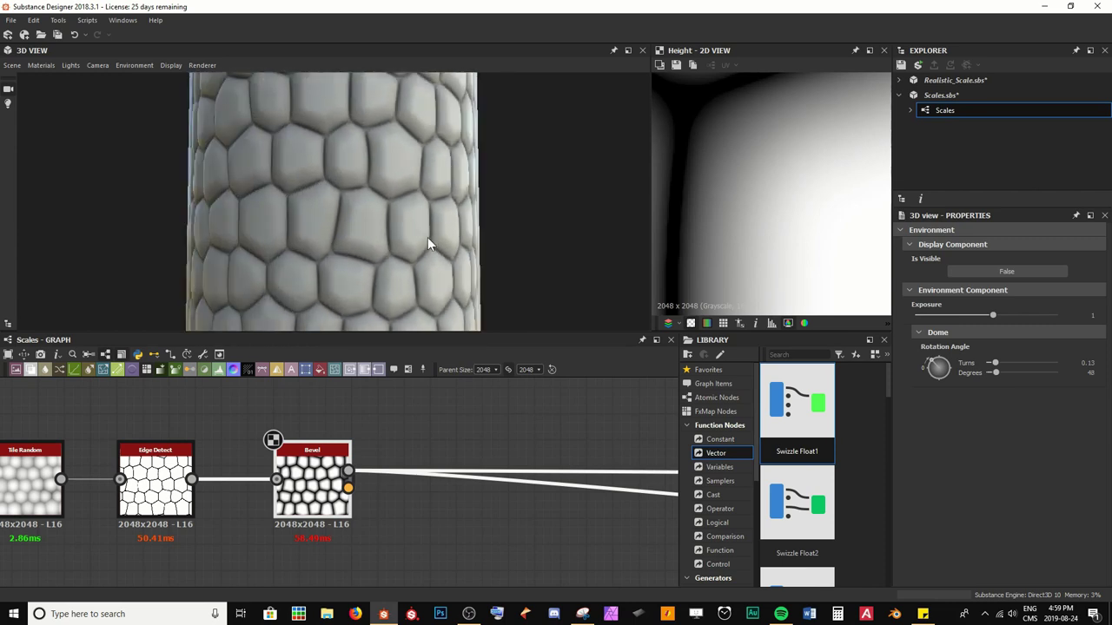
right_click_drag(427, 237, 483, 73, "ctrl+shift")
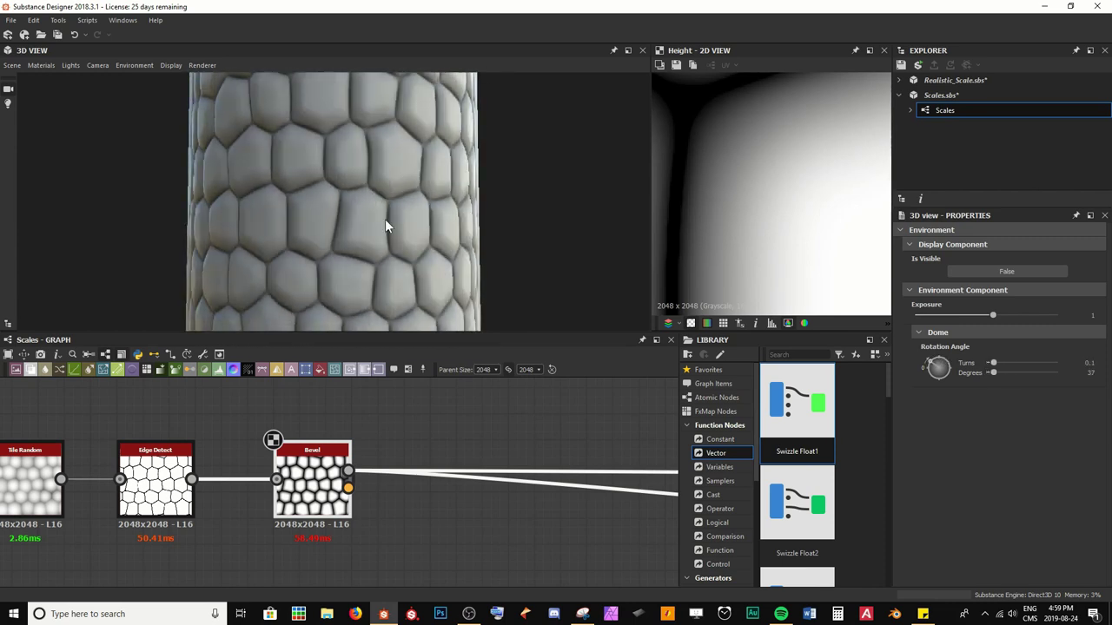
left_click_drag(386, 226, 410, 258)
left_click(430, 424)
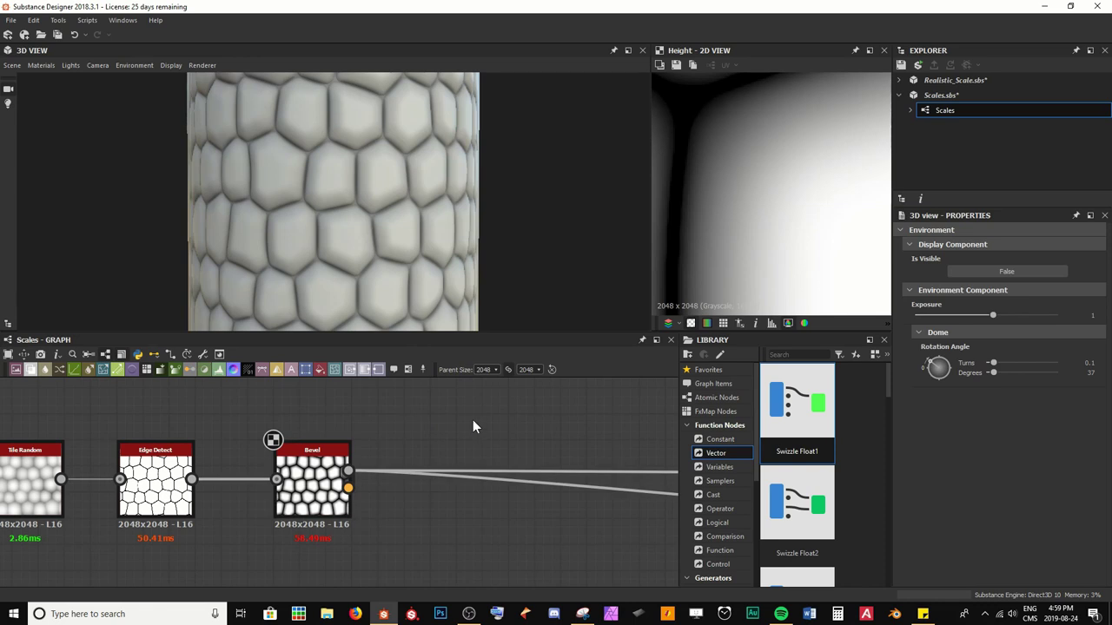
Examine the scale surfaces and the grooves between them on the cylinder up close from several angles.
scroll(514, 299, "up", 6)
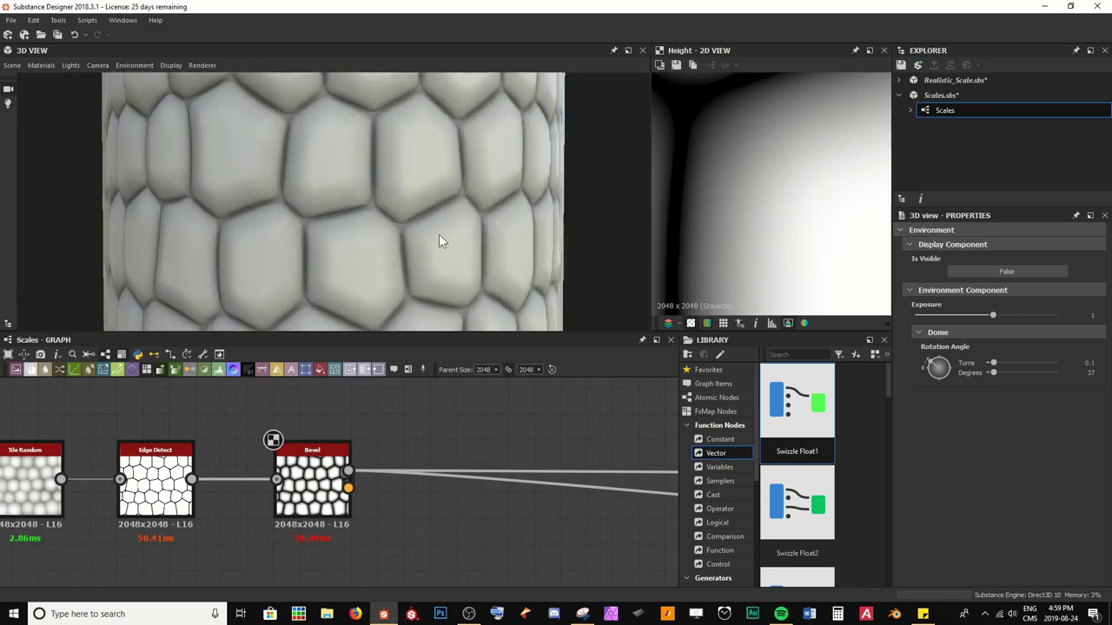
left_click_drag(409, 214, 394, 206)
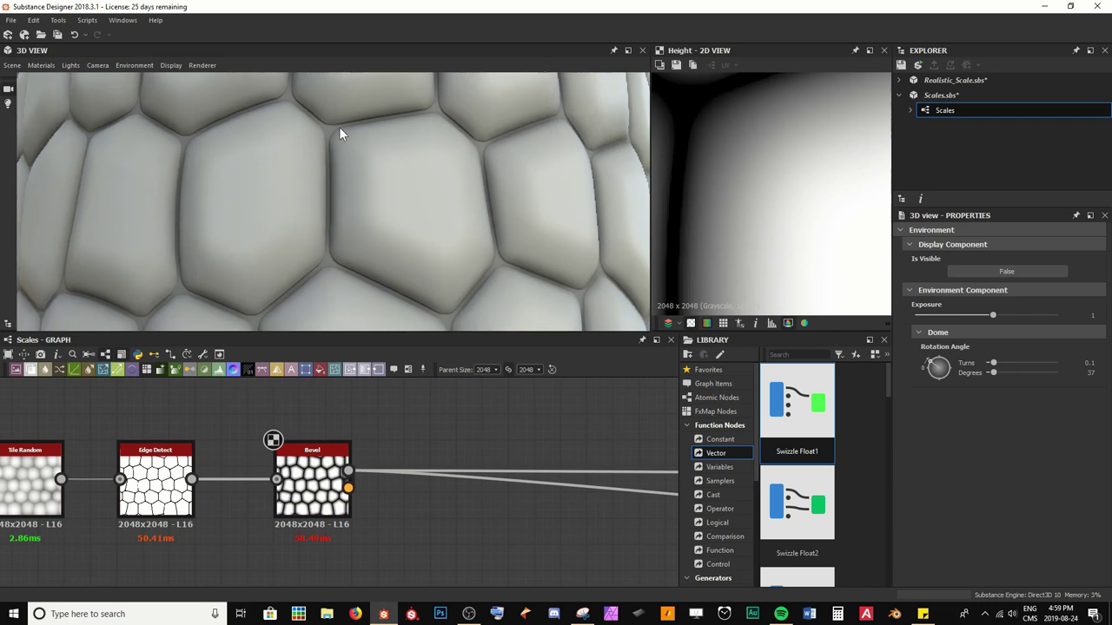
left_click_drag(443, 311, 426, 310)
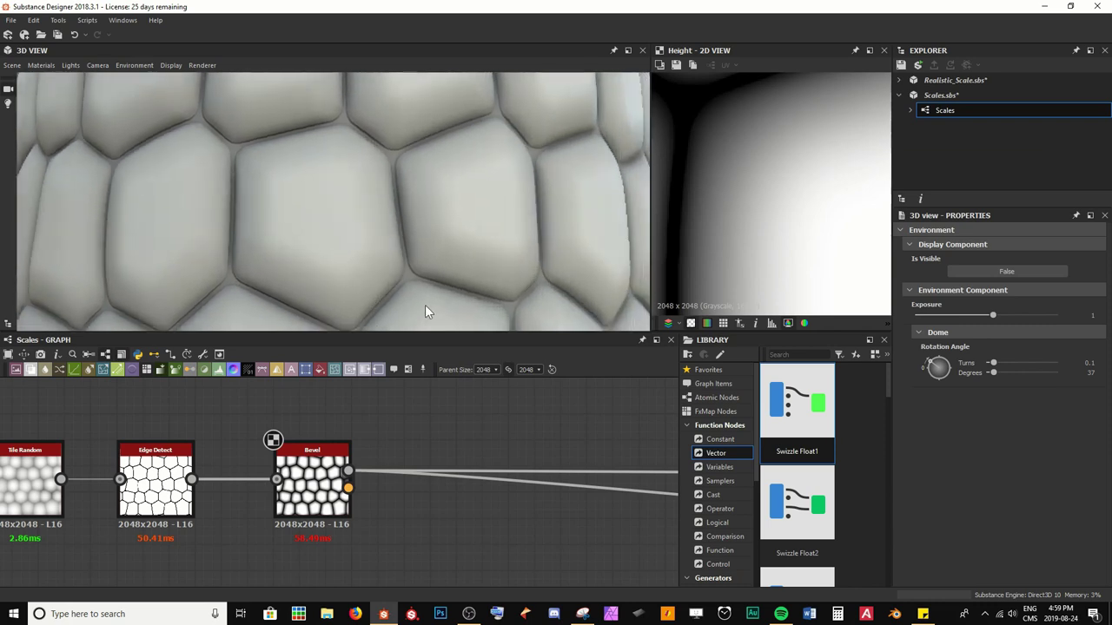
scroll(330, 213, "down", 1)
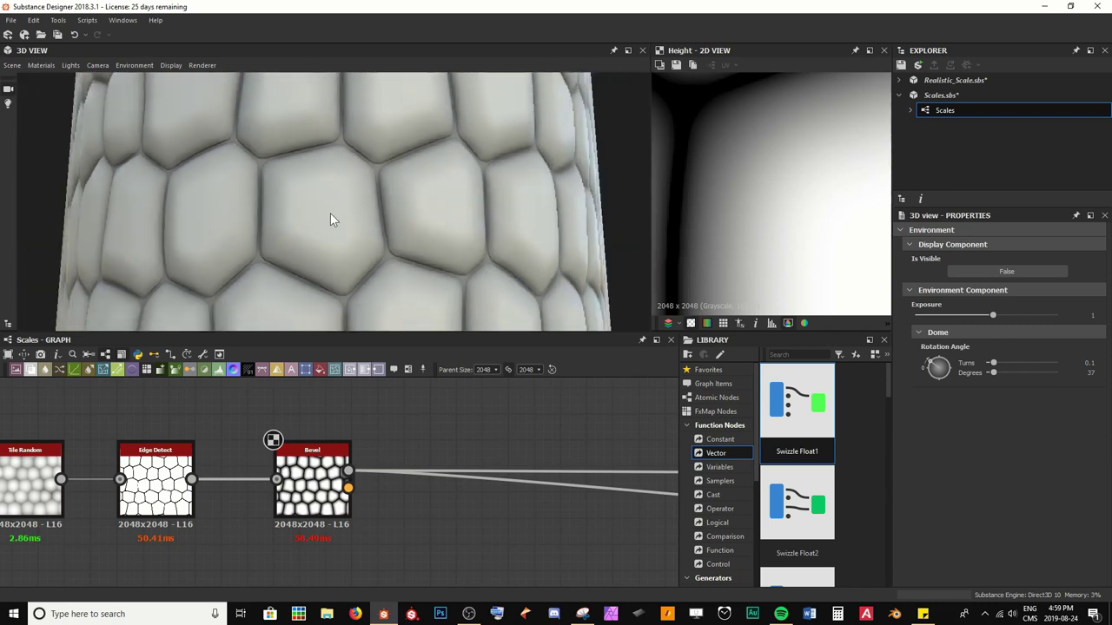
left_click_drag(330, 213, 361, 134)
scroll(351, 162, "up", 1)
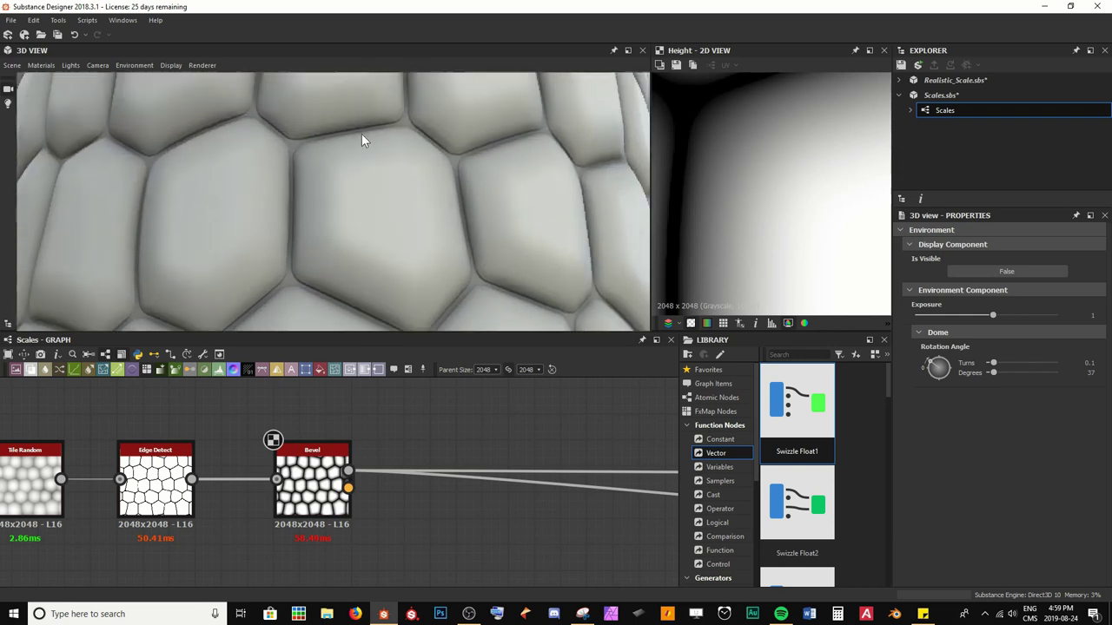
scroll(363, 141, "up", 1)
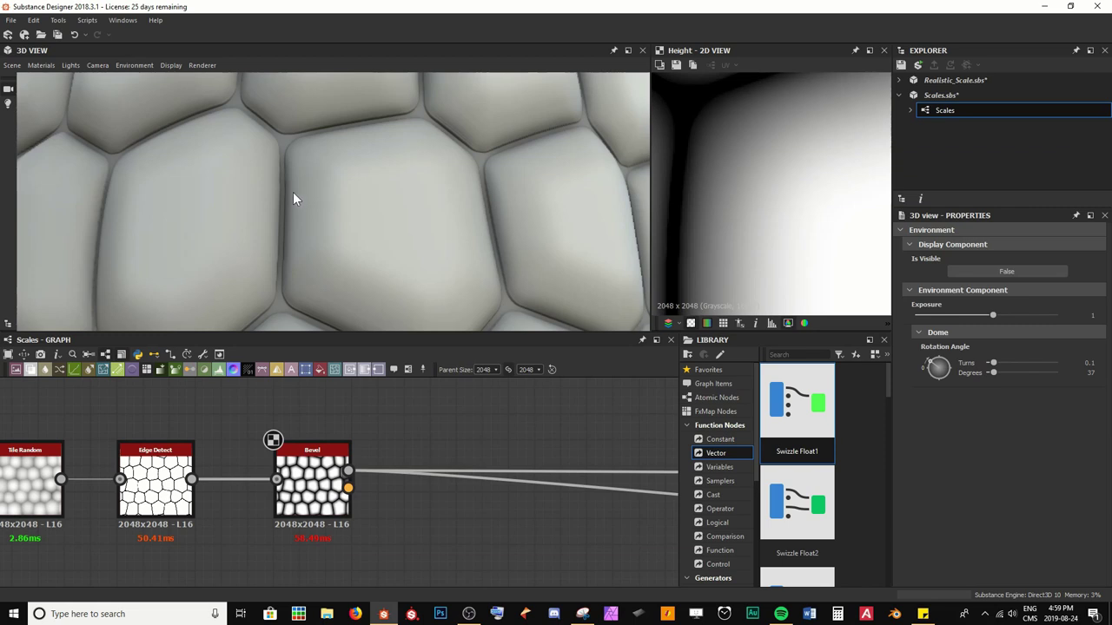
left_click_drag(266, 147, 307, 174)
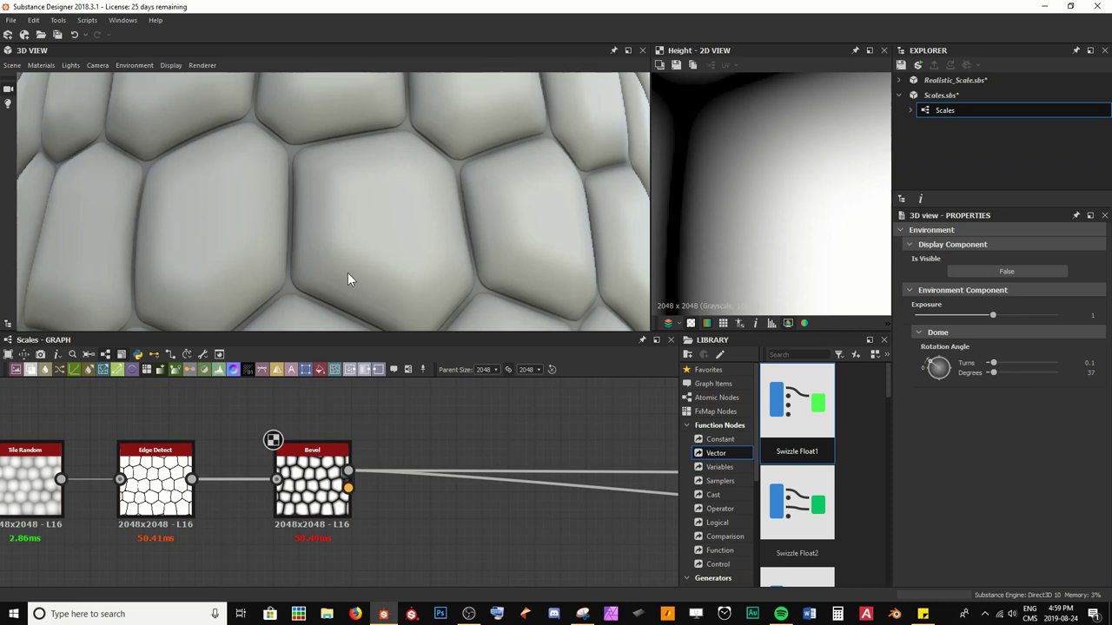
scroll(347, 273, "down", 3)
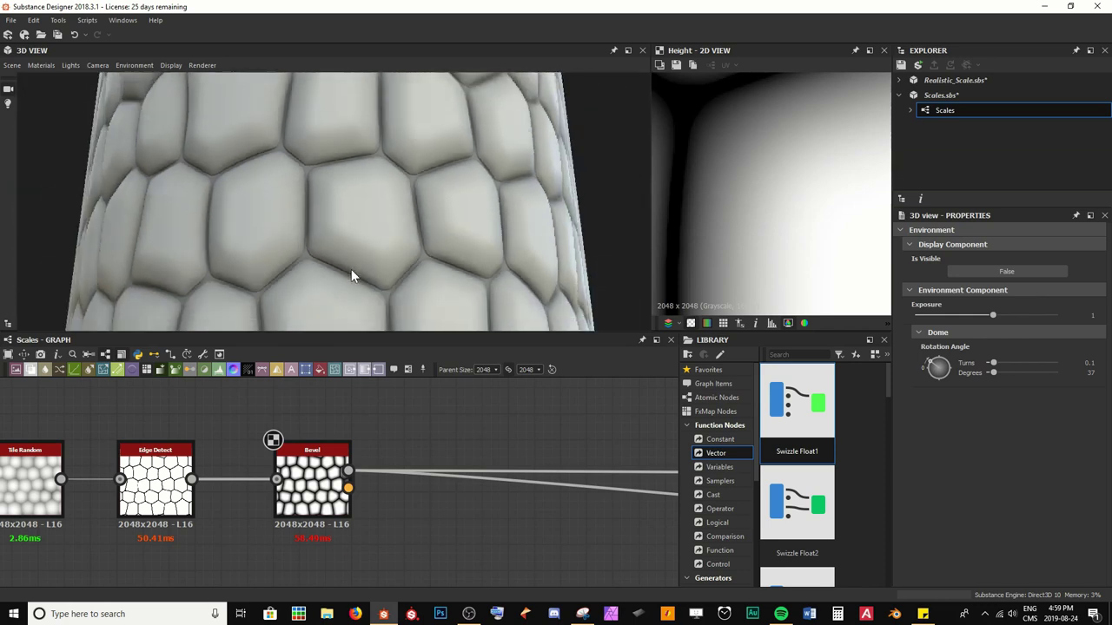
Add a Cells 1 noise node above the Bevel node.
middle_click_drag(352, 431, 340, 483)
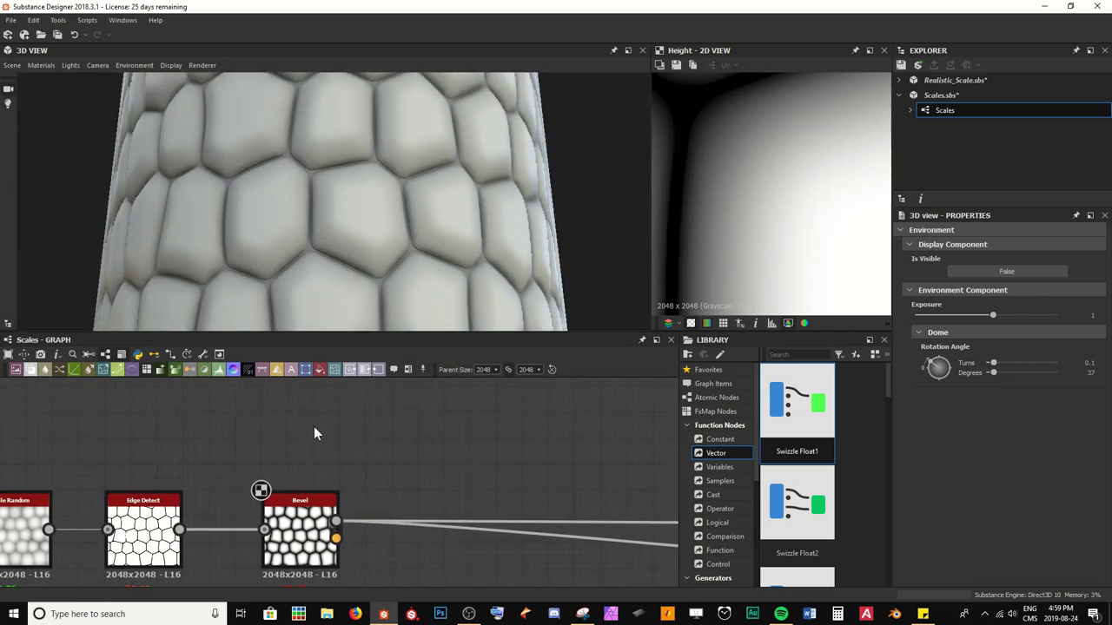
key("space")
type("ce")
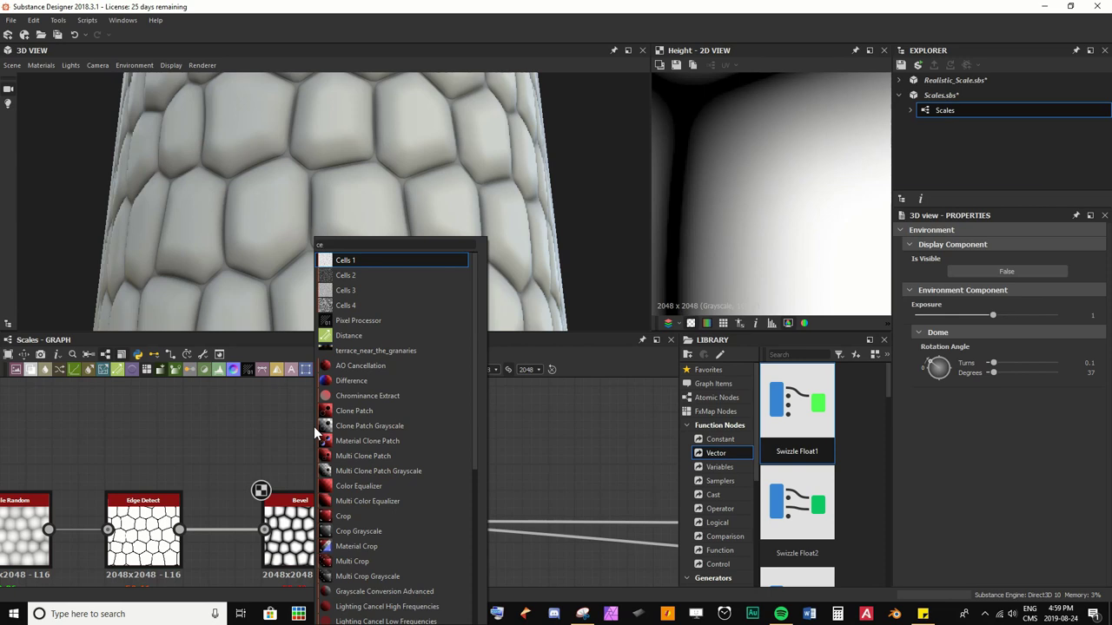
key("Return")
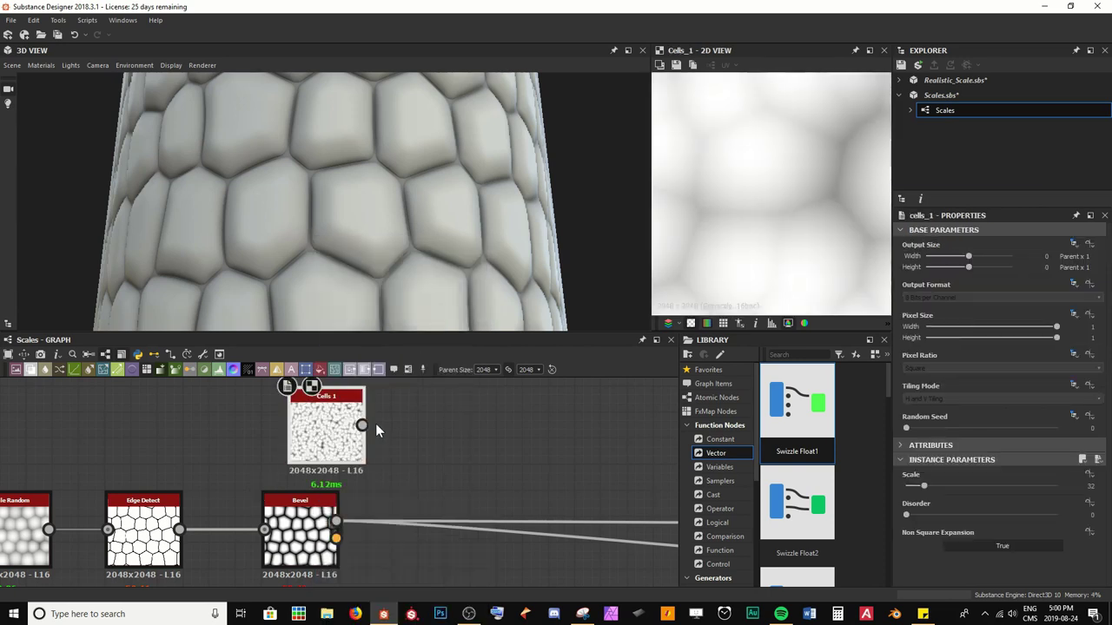
Add a Vector Warp Grayscale node next to the Cells 1 node.
scroll(391, 435, "down", 3)
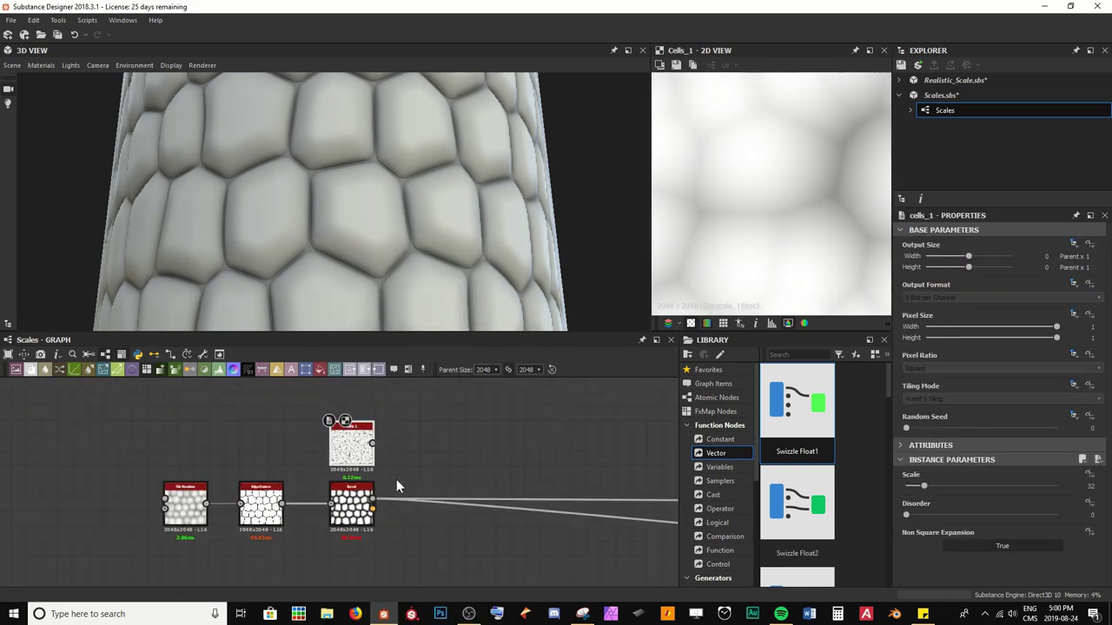
key("space")
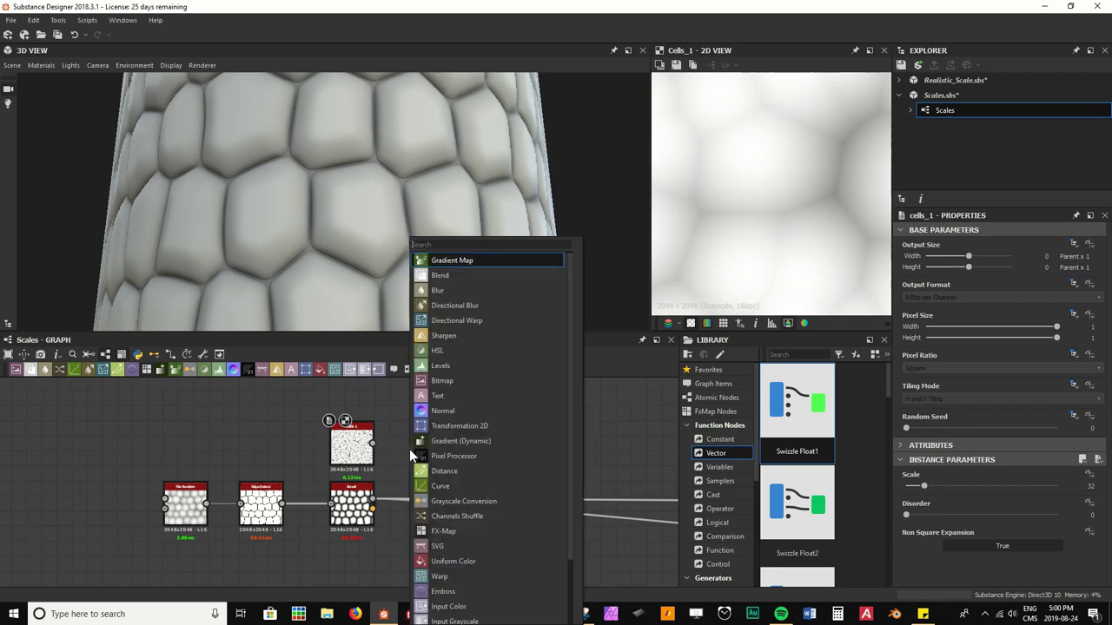
type("vec")
key("Down")
key("Down")
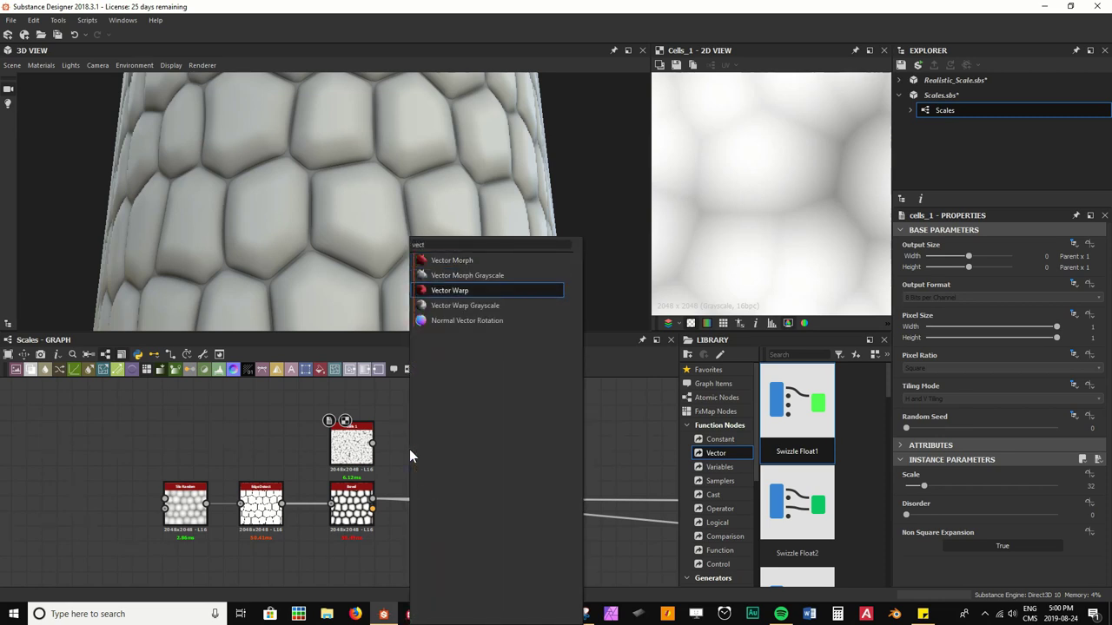
key("Down")
key("Return")
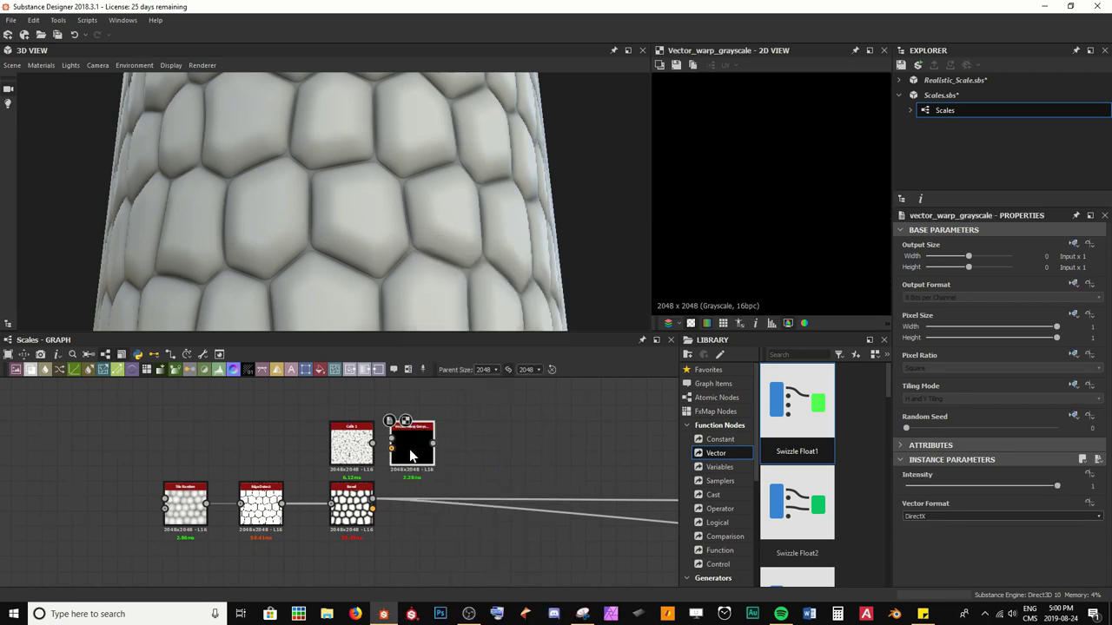
Connect the Cells 1 output to the Vector Warp Grayscale node's Input and set the warp's Intensity to 0.
left_click_drag(409, 450, 424, 449)
scroll(397, 443, "up", 1)
scroll(397, 443, "up", 3)
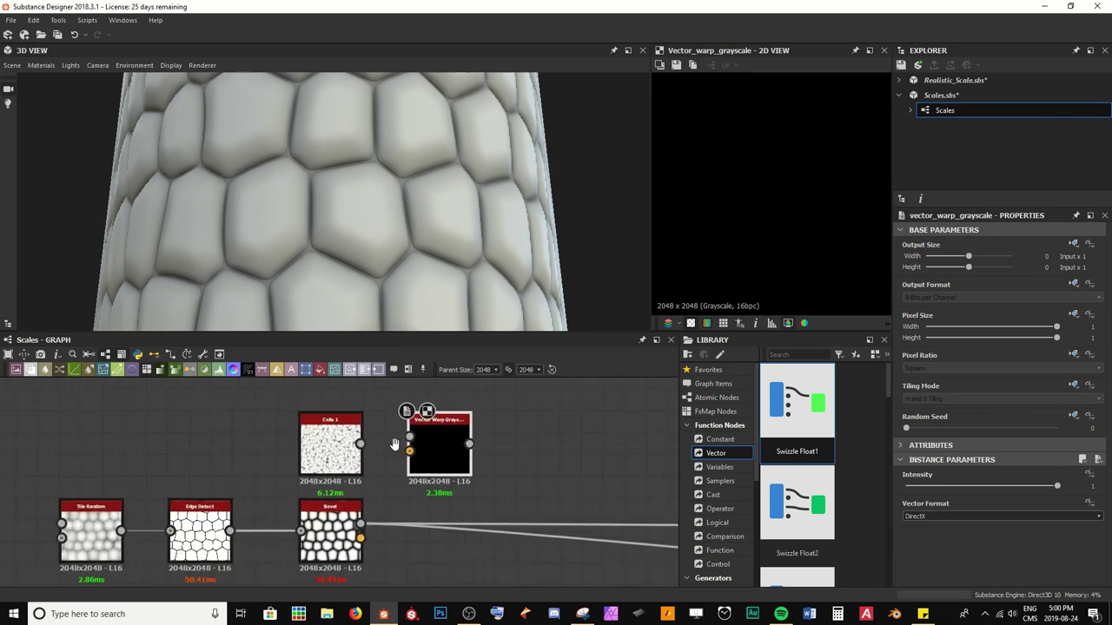
left_click_drag(338, 433, 392, 426)
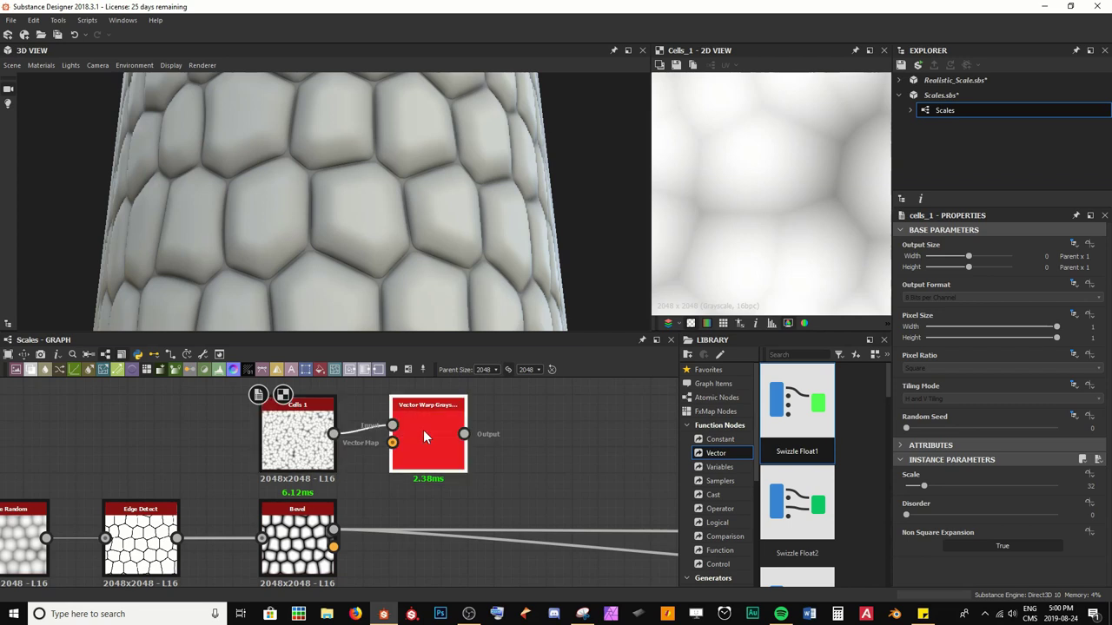
left_click(423, 430)
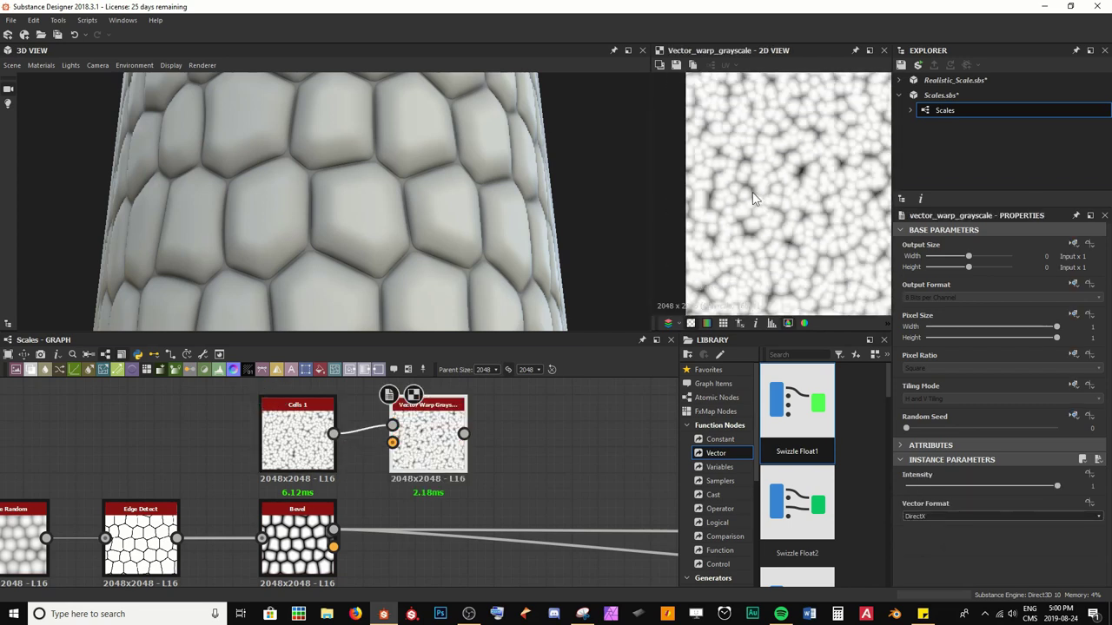
left_click_drag(1056, 486, 904, 478)
key("f")
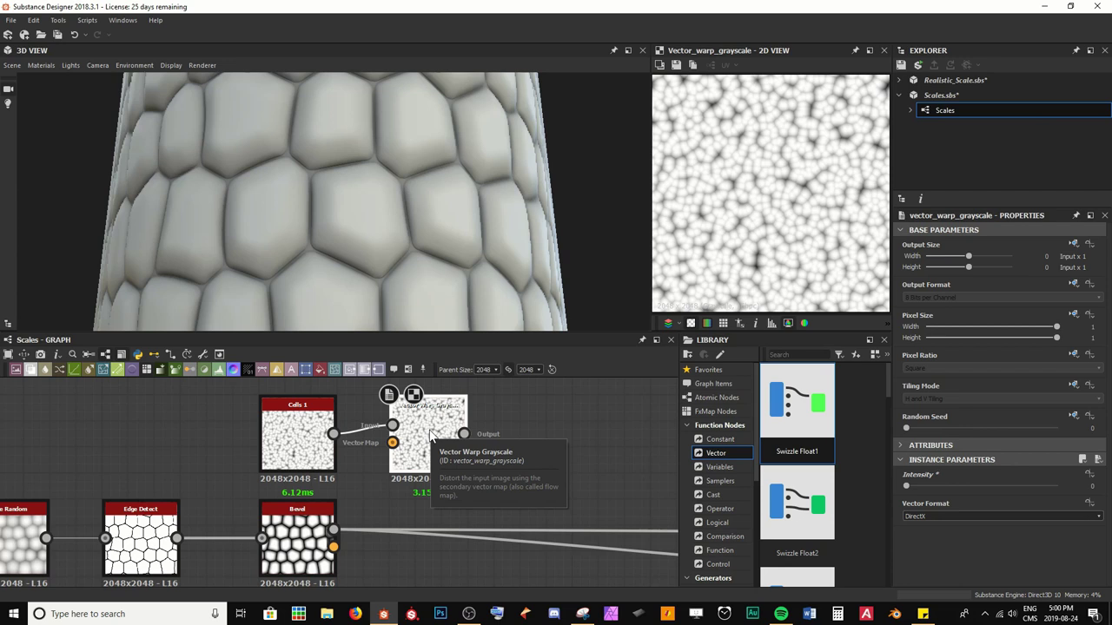
Set the Bevel node's Normal Intensity to 24.62 and its Normal Format to OpenGL.
left_click(295, 434)
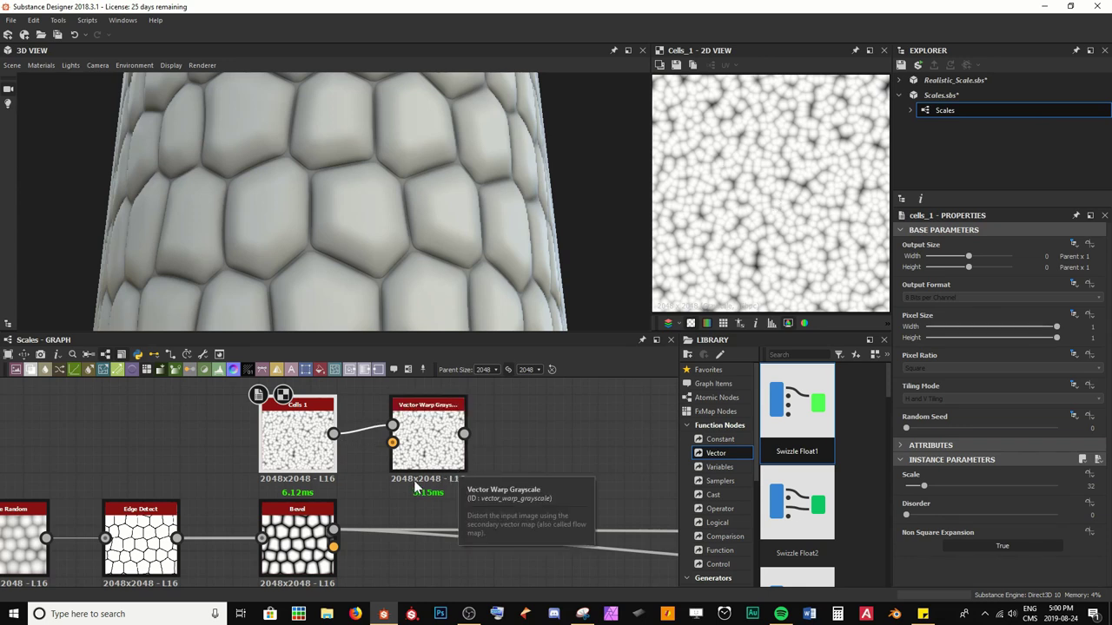
double_click(304, 539)
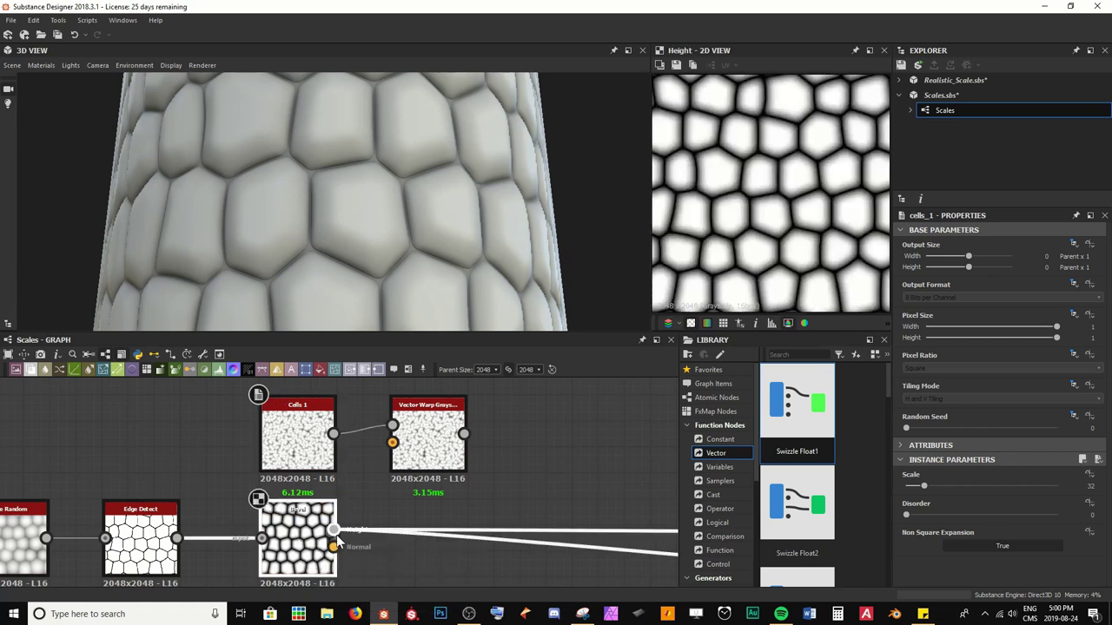
left_click(334, 548)
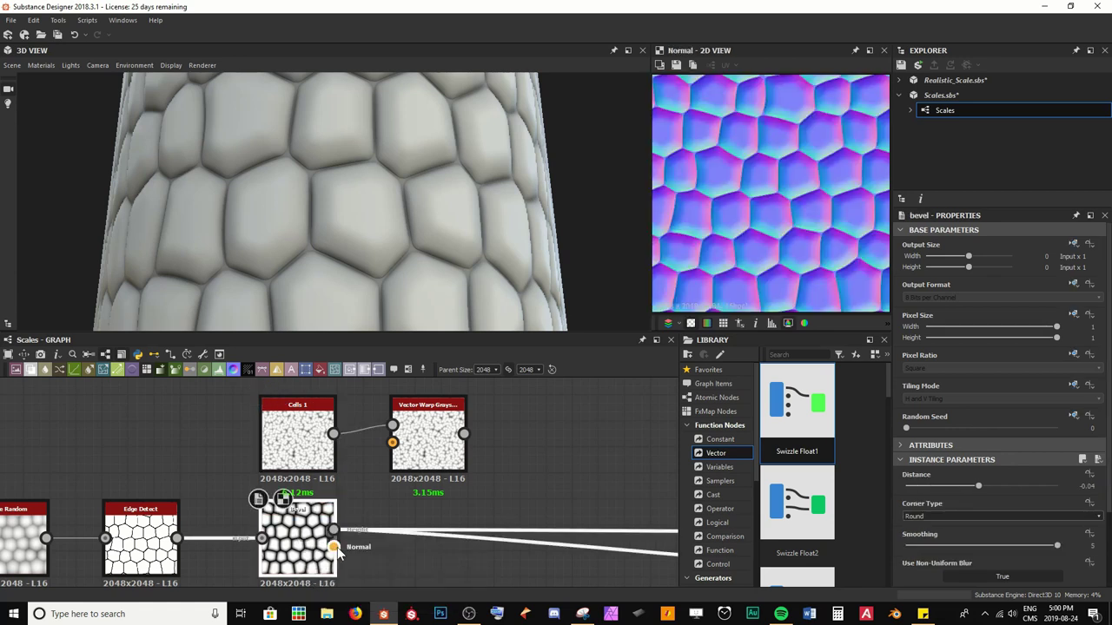
scroll(998, 515, "down", 2)
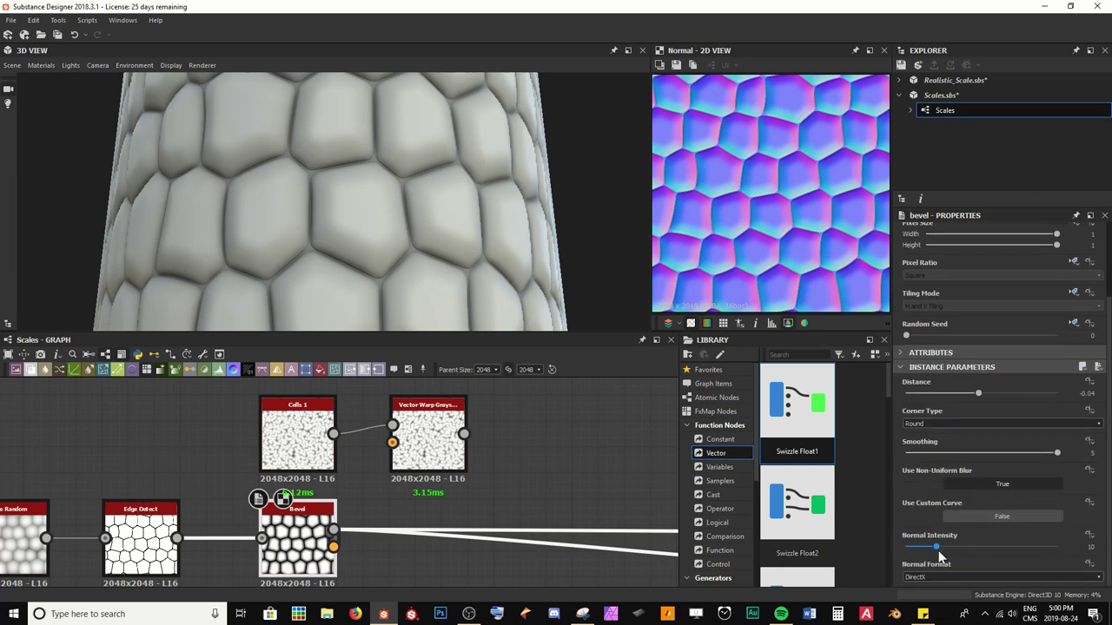
left_click_drag(938, 551, 978, 553)
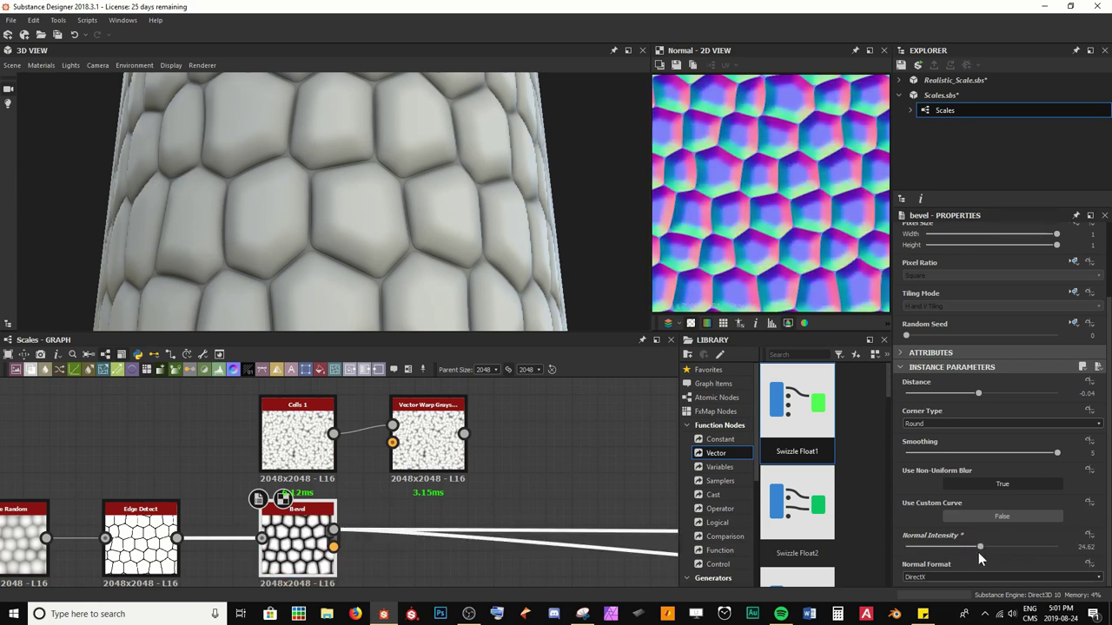
left_click(922, 579)
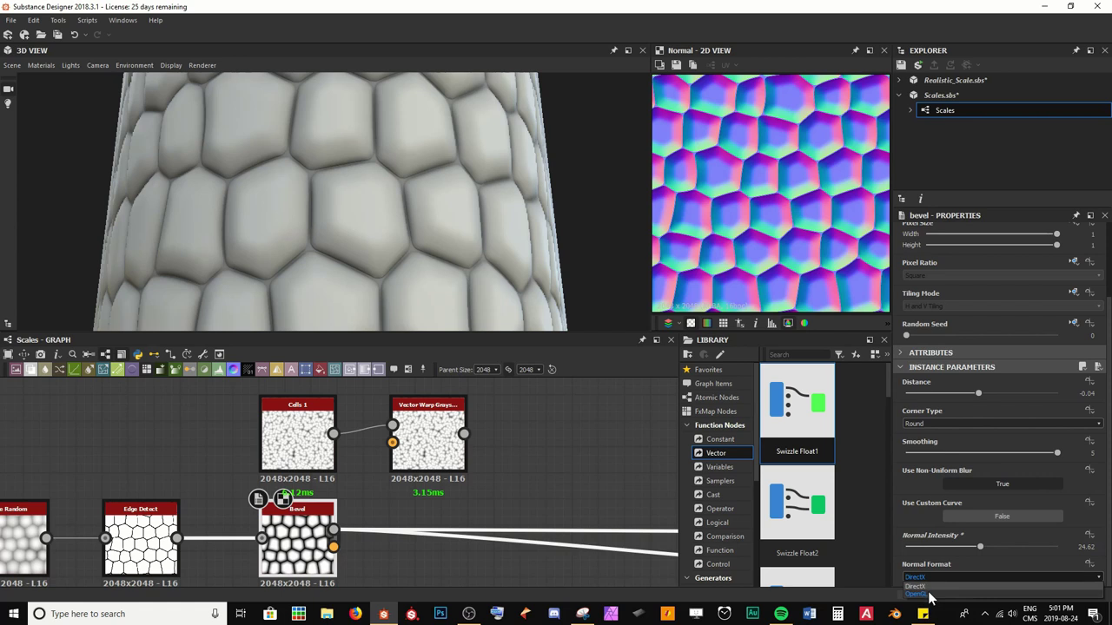
left_click(920, 594)
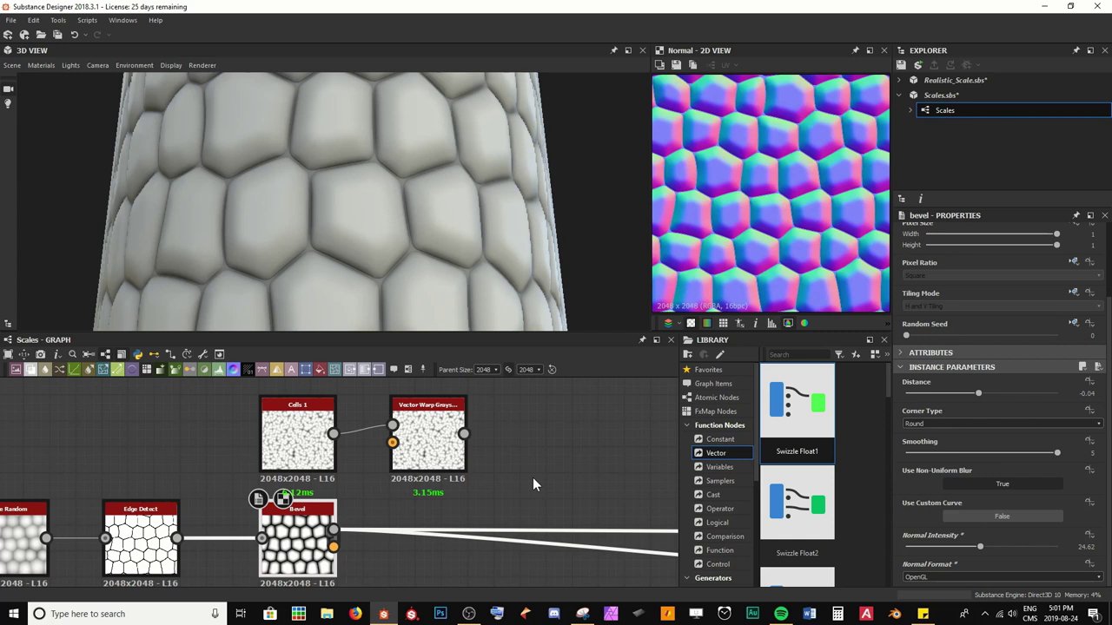
left_click(959, 577)
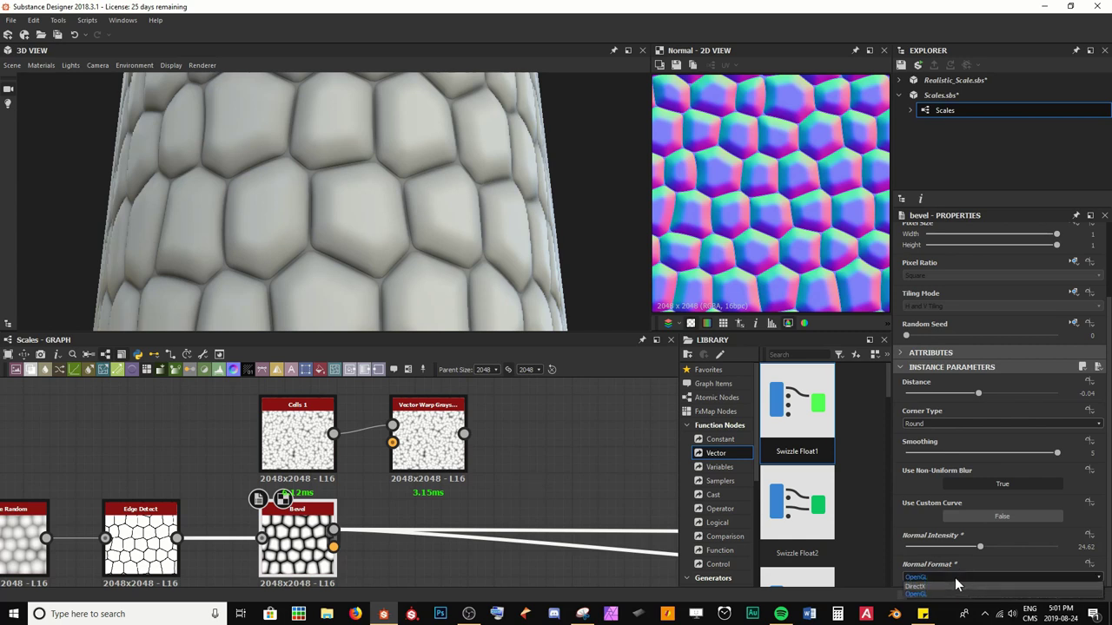
left_click(955, 578)
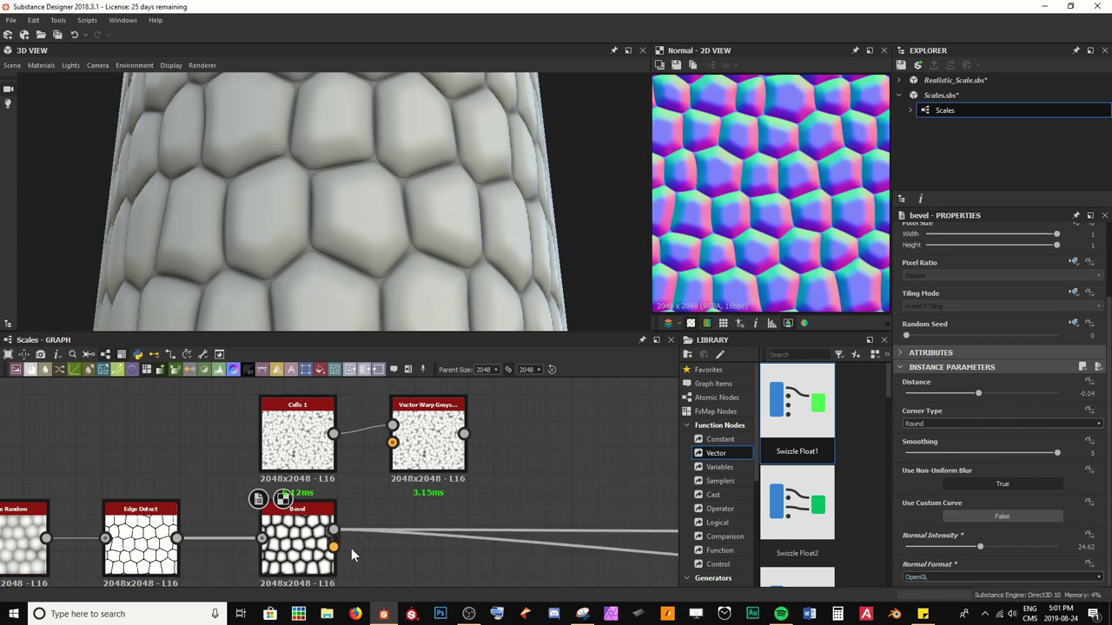
Connect the Bevel's Normal output to the Vector Warp Grayscale's Vector Map input and set the warp's Intensity to 0.16.
left_click_drag(334, 546, 393, 443)
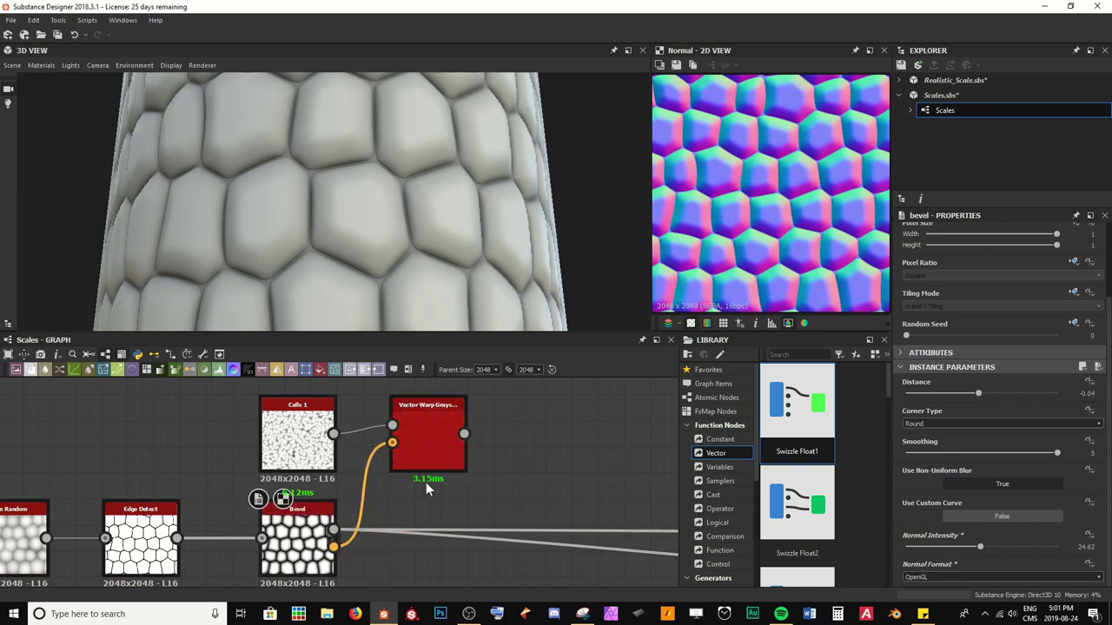
double_click(441, 456)
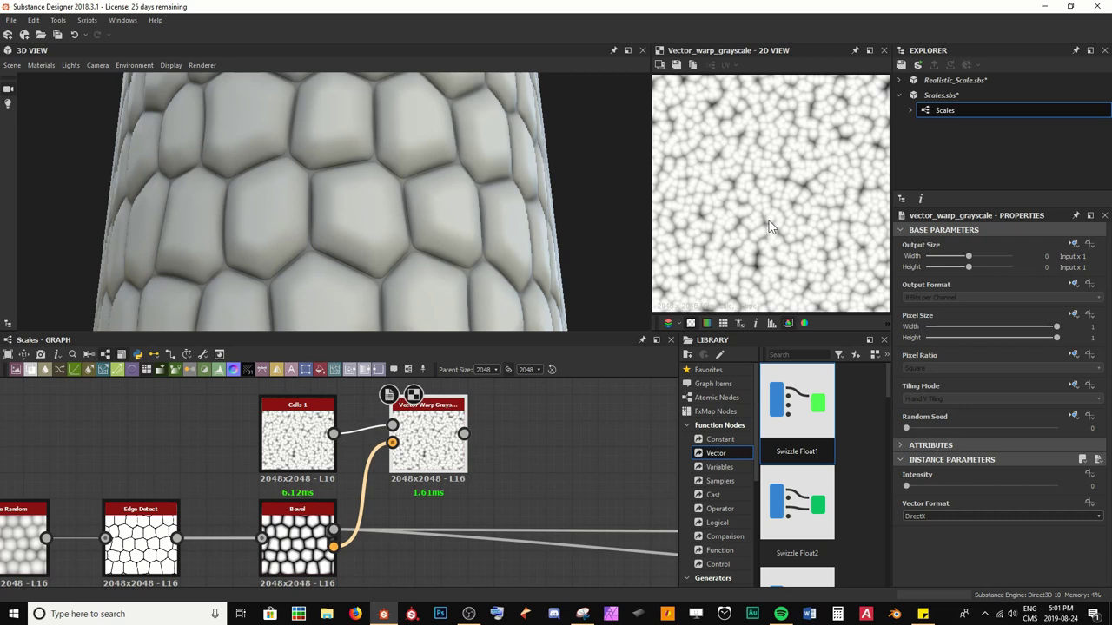
scroll(774, 224, "up", 3)
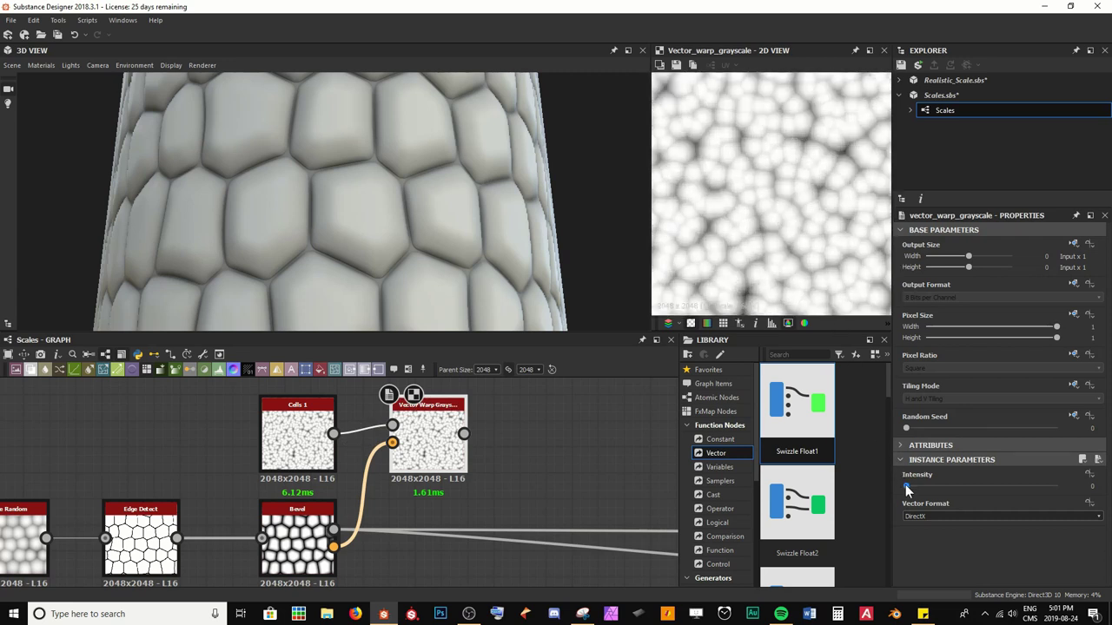
left_click_drag(906, 484, 930, 480)
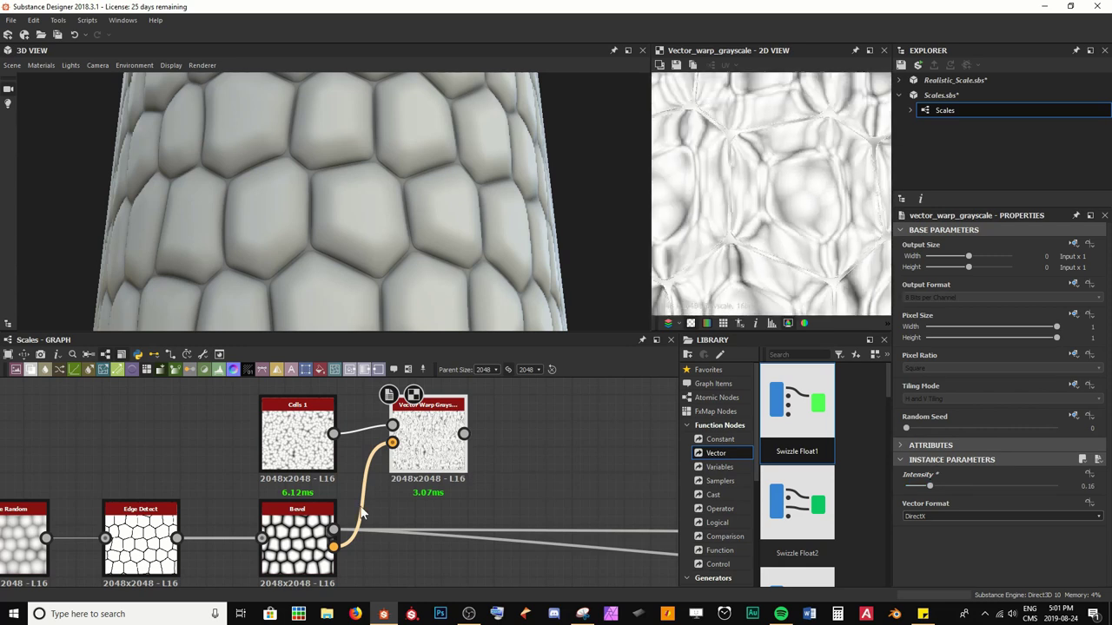
Switch the Vector Warp Grayscale's Vector Format to OpenGL and reduce its Intensity to 0.04.
double_click(297, 543)
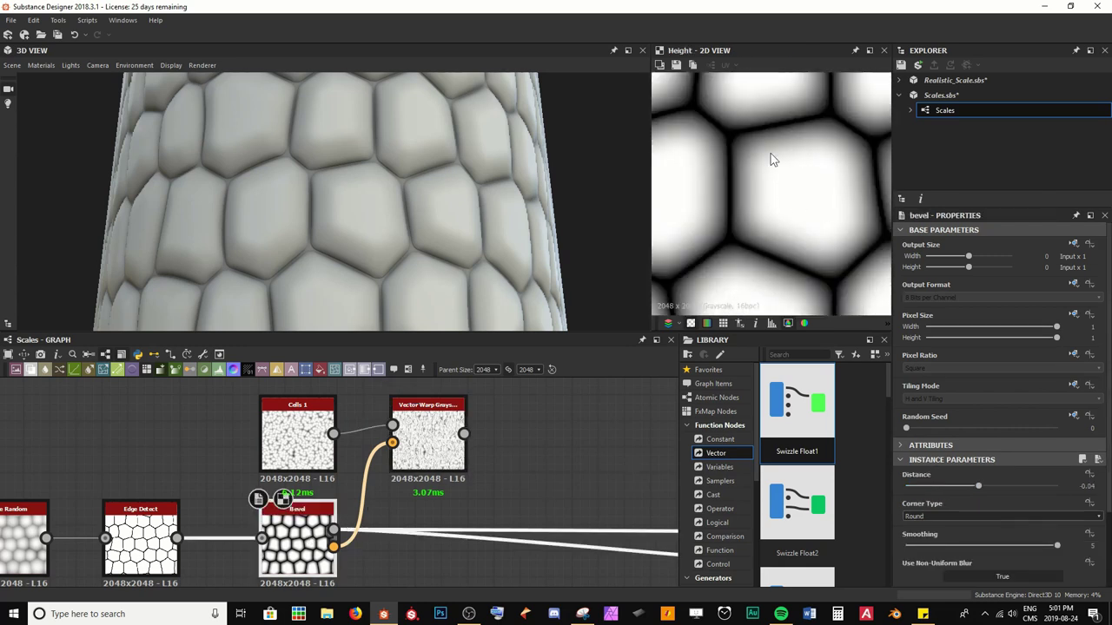
double_click(427, 443)
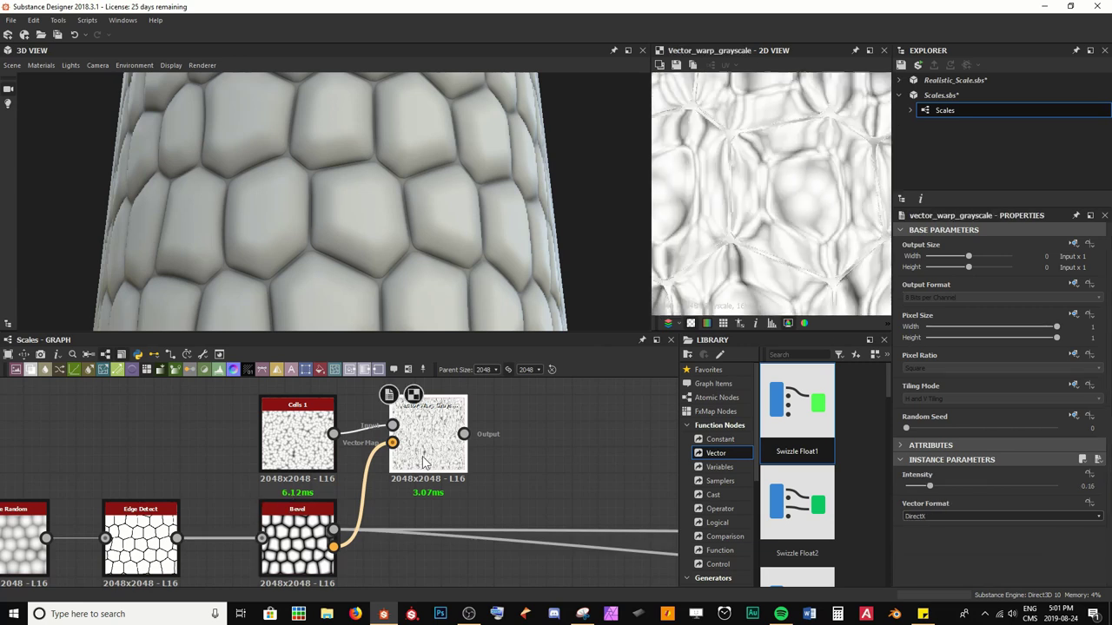
left_click(919, 519)
left_click(924, 531)
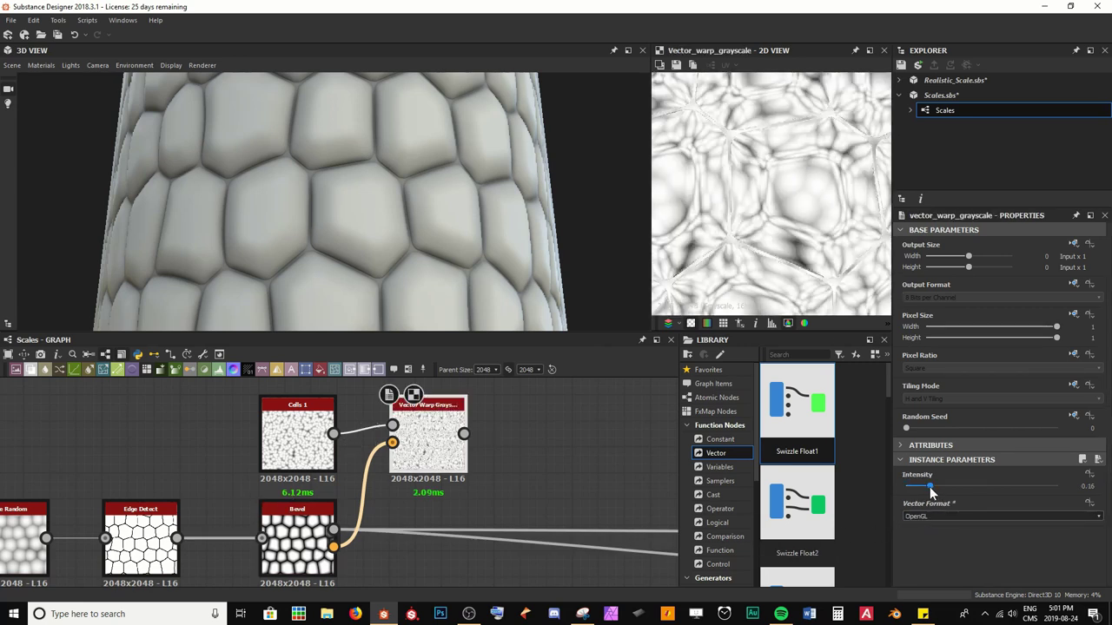
mouse_move(929, 487)
left_mouse_down()
mouse_move(943, 488)
mouse_move(913, 487)
left_mouse_up()
scroll(782, 235, "down", 5)
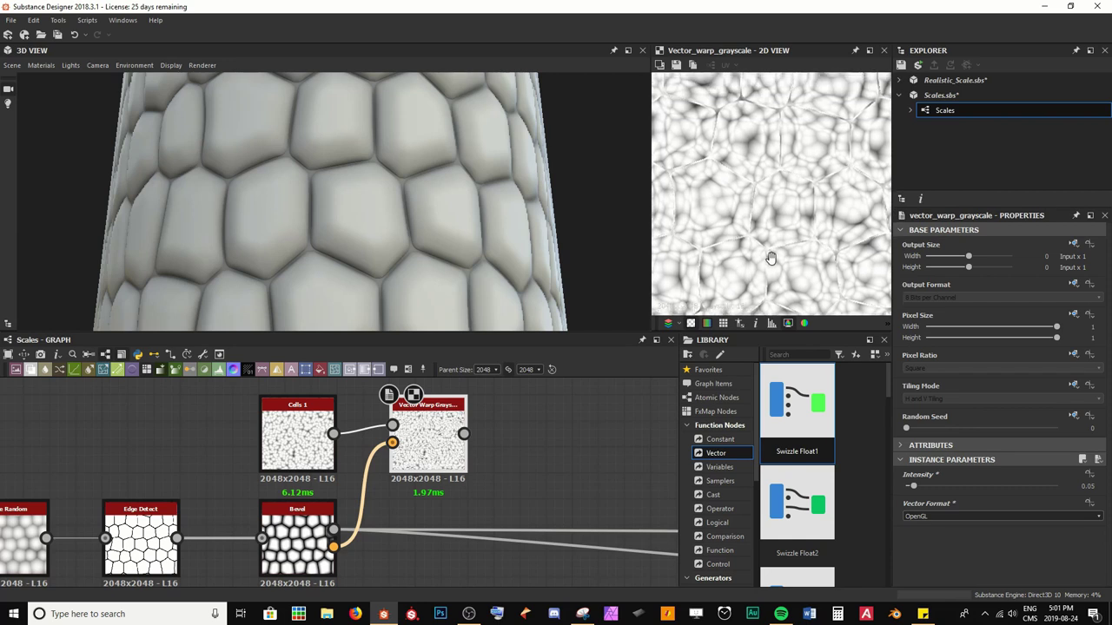
scroll(770, 258, "up", 4)
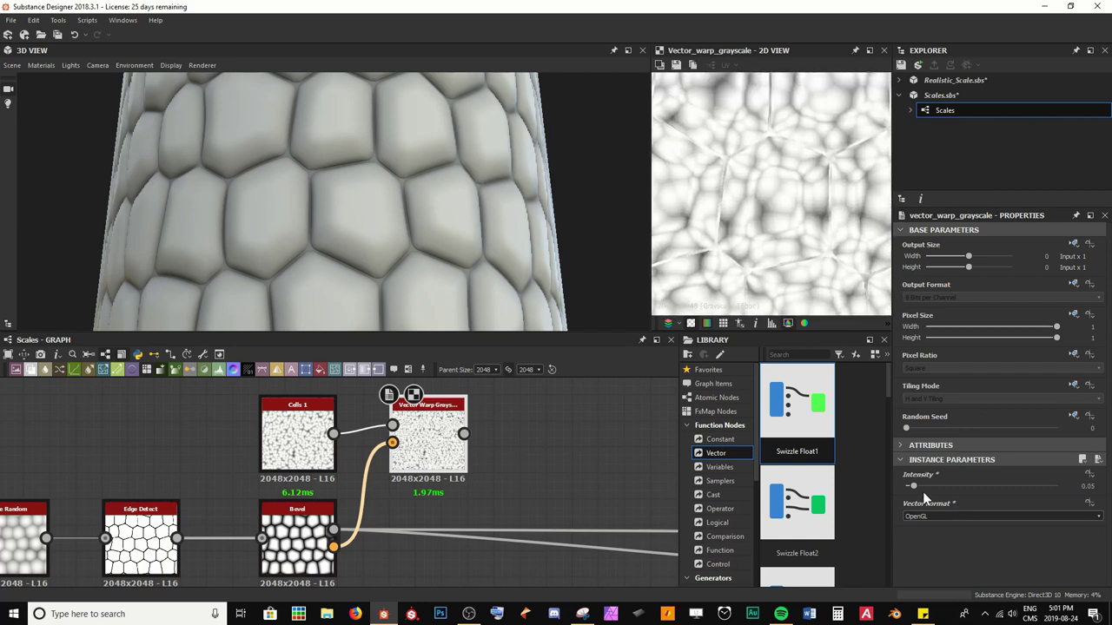
left_click_drag(917, 489, 912, 487)
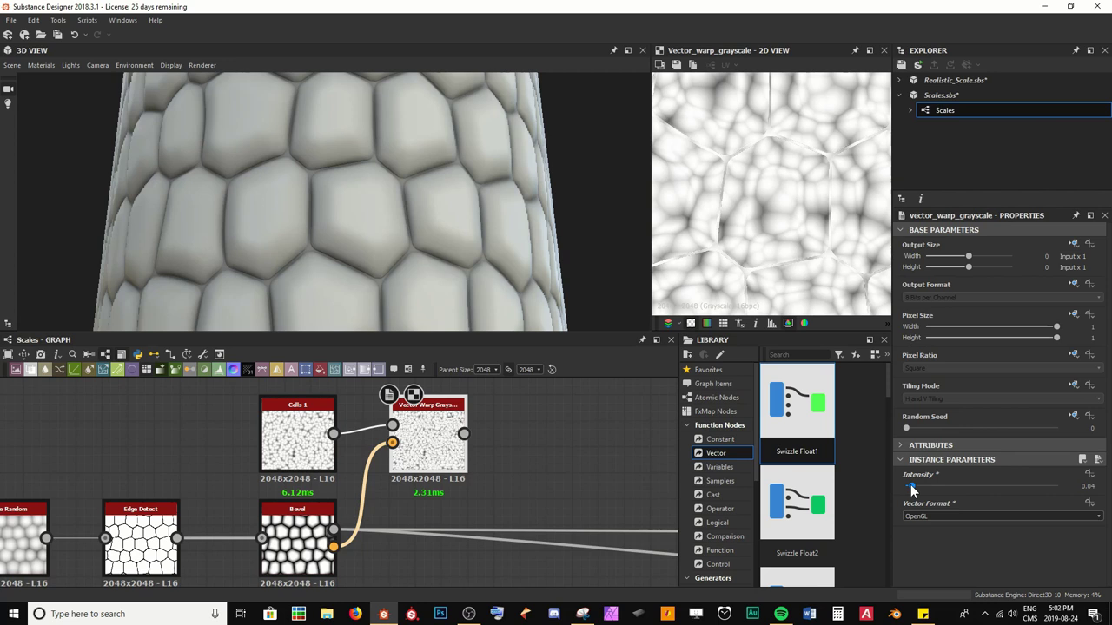
Insert a Blend node on the Bevel's Height output and move it farther along the chain, beyond the Vector Warp Grayscale node.
middle_click_drag(411, 576, 344, 546)
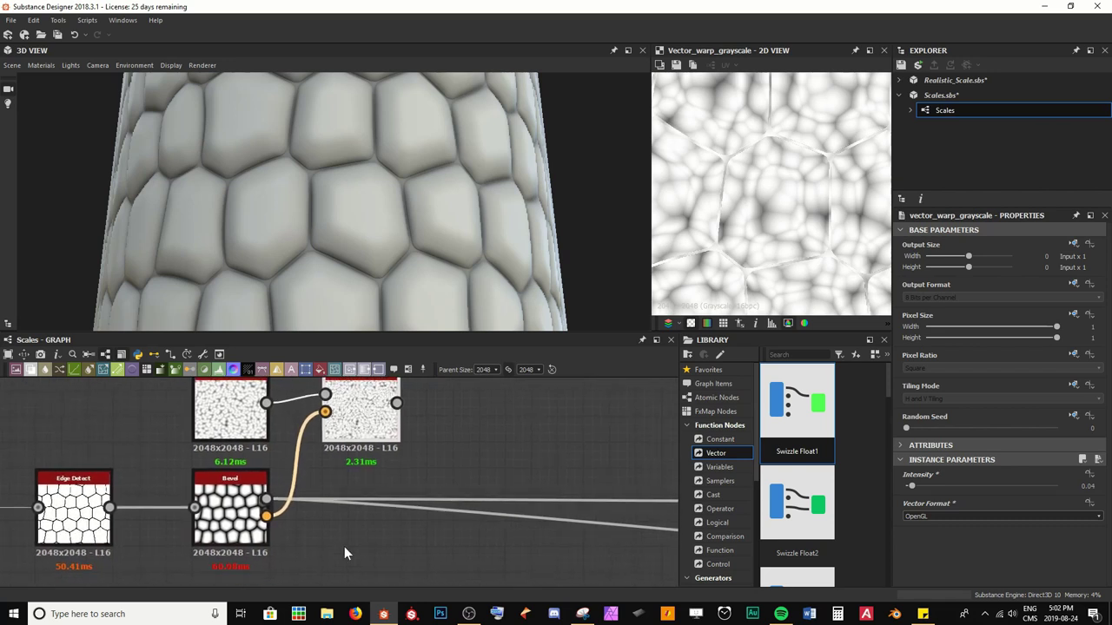
left_click(230, 521)
key("space")
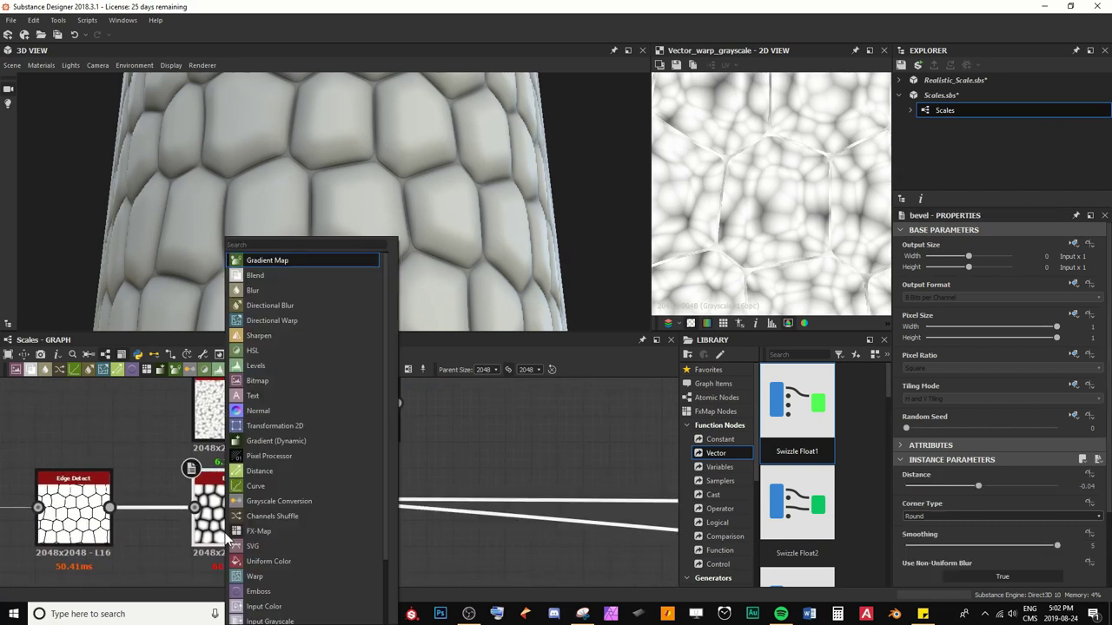
type("b")
key("Return")
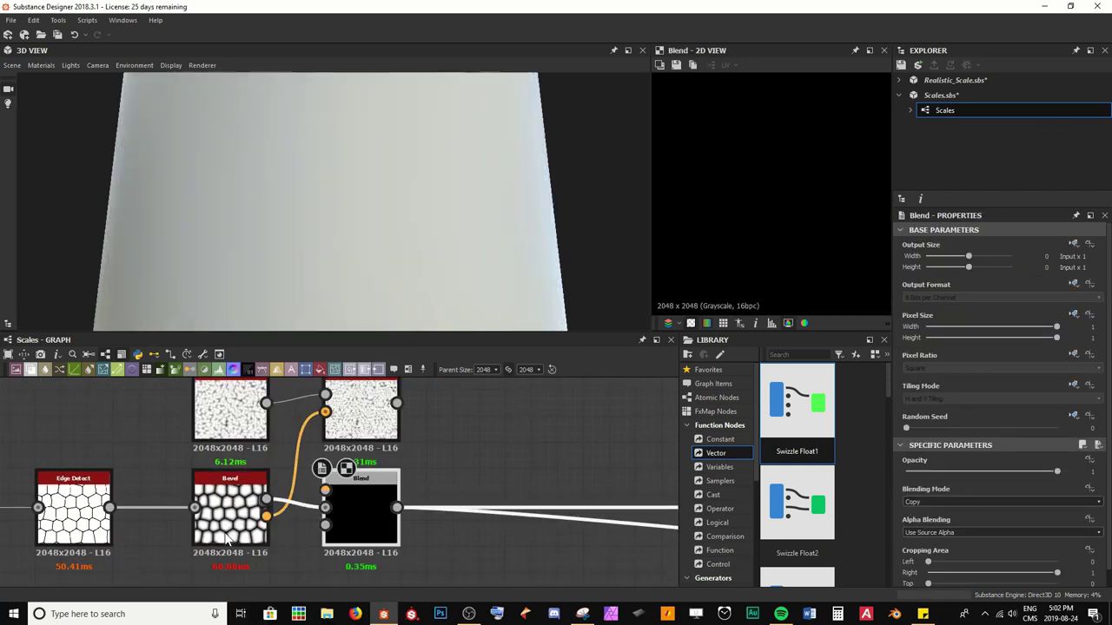
scroll(390, 491, "down", 2)
middle_click_drag(390, 491, 311, 487)
left_click_drag(311, 487, 442, 485)
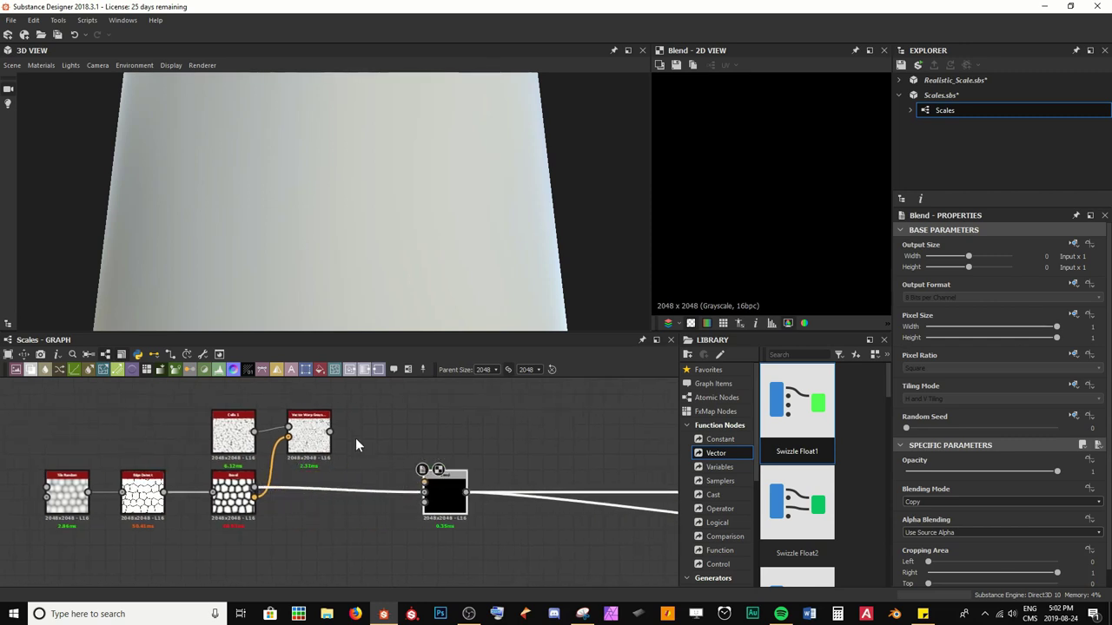
Connect the Vector Warp Grayscale output to the Blend's foreground input and set the warp's Intensity to 0.03.
left_click_drag(334, 436, 426, 487)
scroll(347, 224, "up", 3)
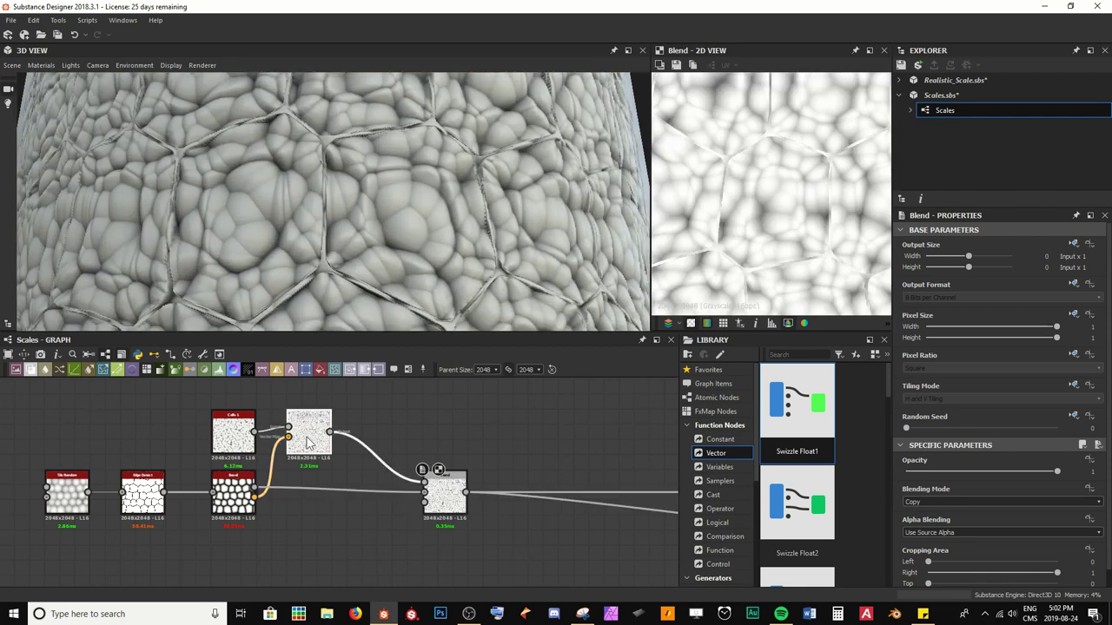
left_click(309, 443)
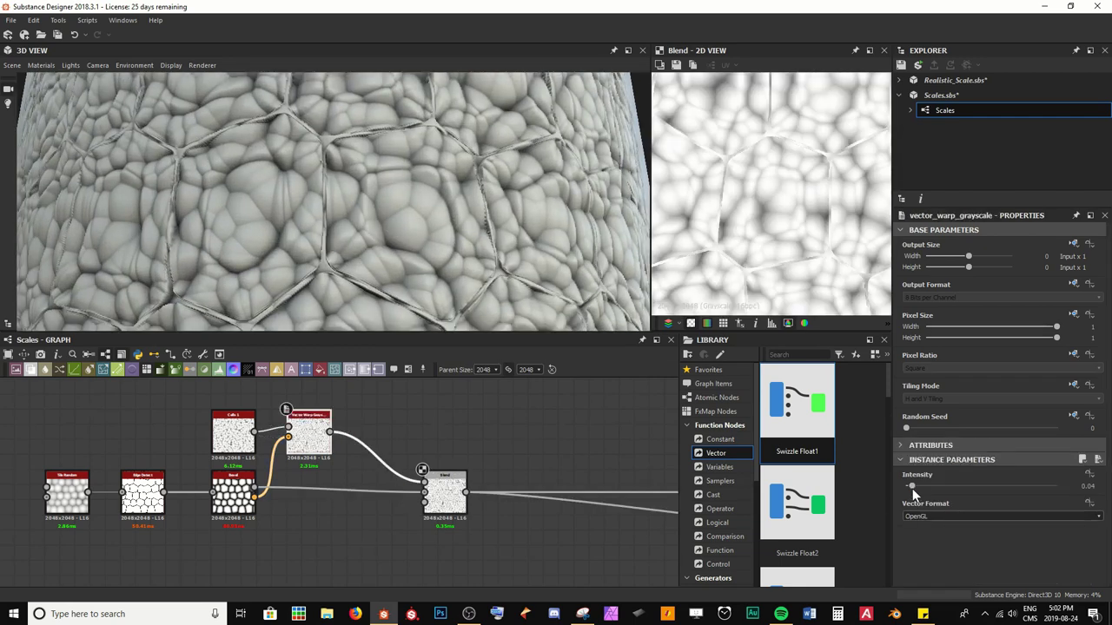
mouse_move(912, 486)
left_mouse_down()
mouse_move(941, 485)
mouse_move(910, 483)
left_mouse_up()
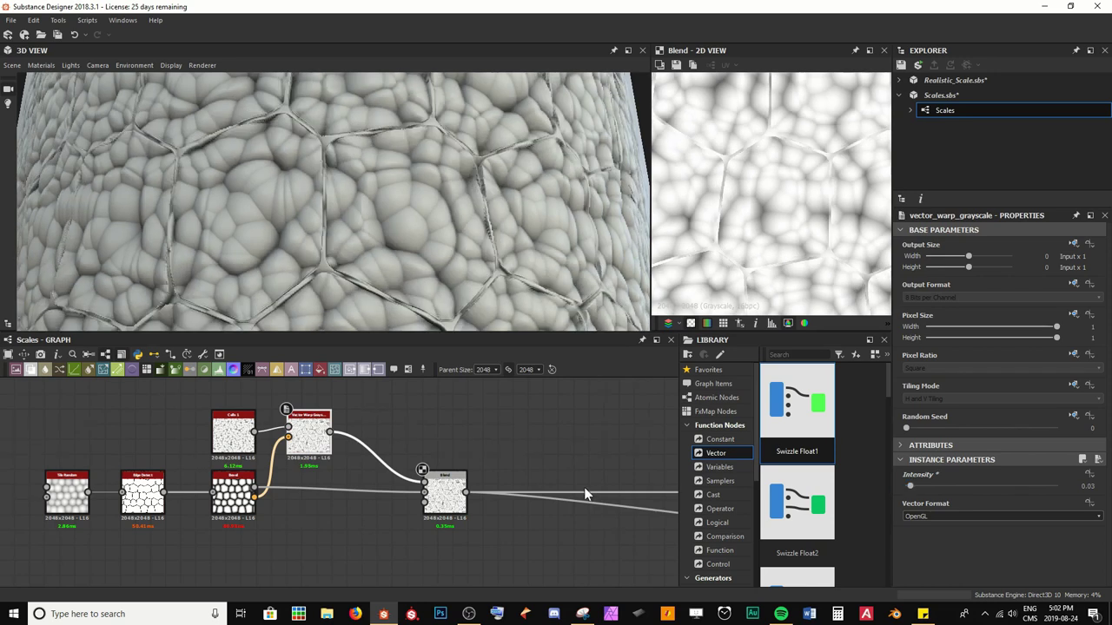
Set the Cells 1 node's Scale to 30 and its Disorder to 0.42.
left_click(233, 435)
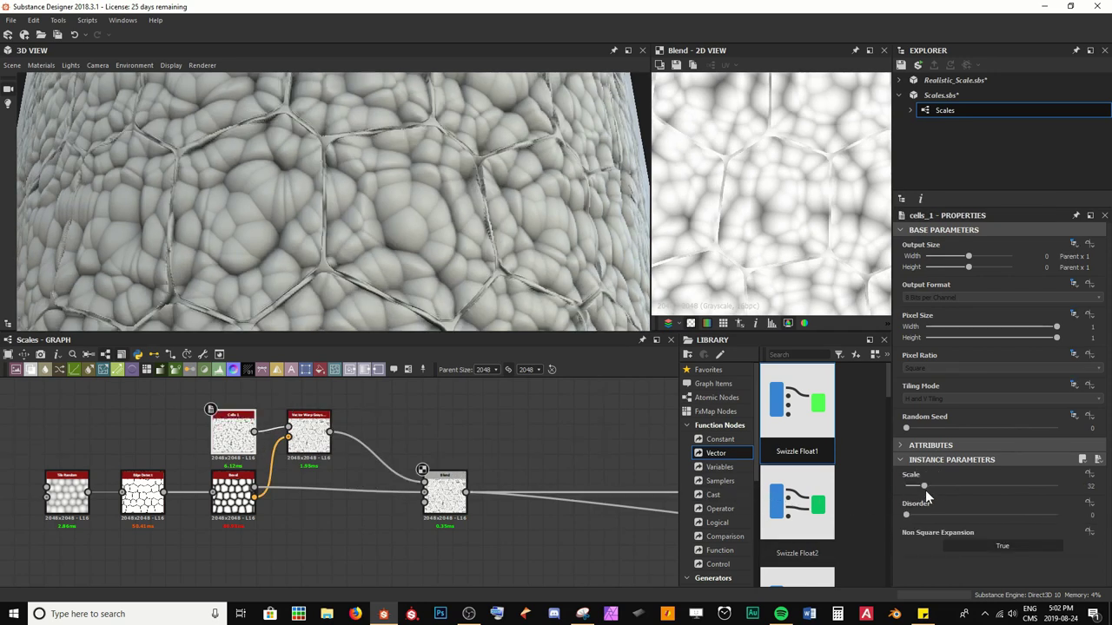
mouse_move(923, 487)
left_mouse_down()
mouse_move(938, 516)
mouse_move(968, 517)
mouse_move(923, 492)
left_mouse_up()
left_click(920, 492)
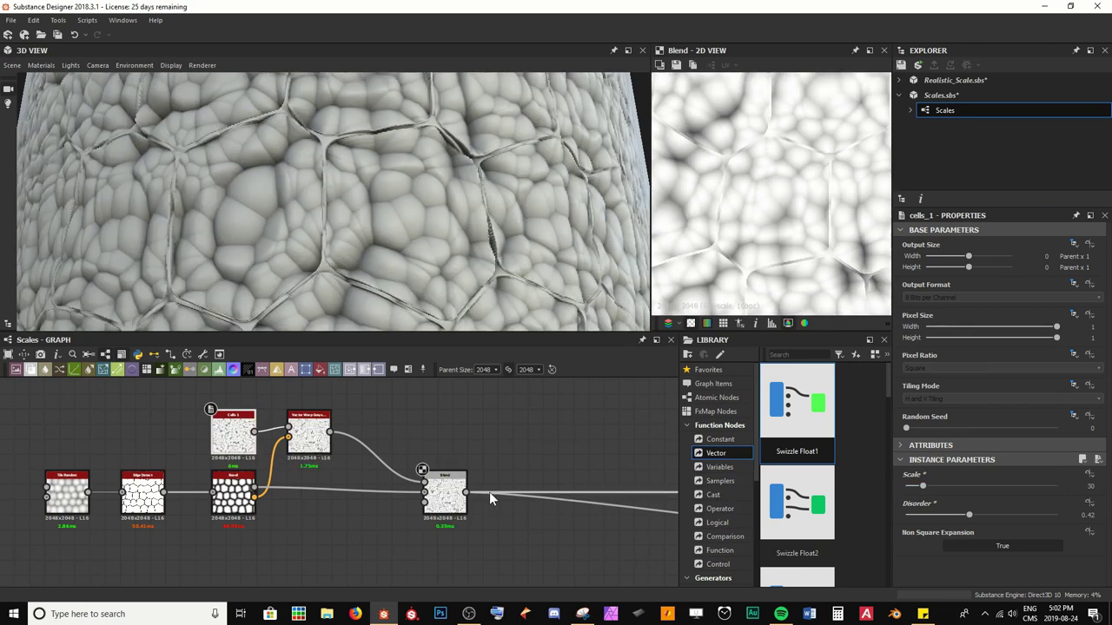
Compare the Blend result with the Bevel's height map and examine the warped cell detail on the cylinder.
left_click(445, 504)
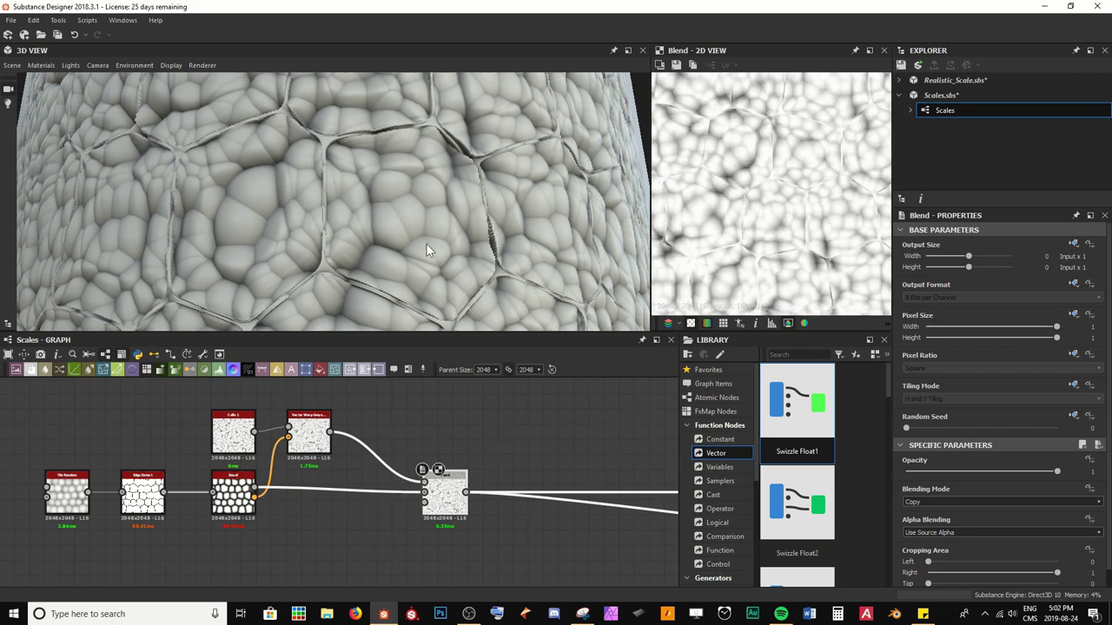
double_click(220, 516)
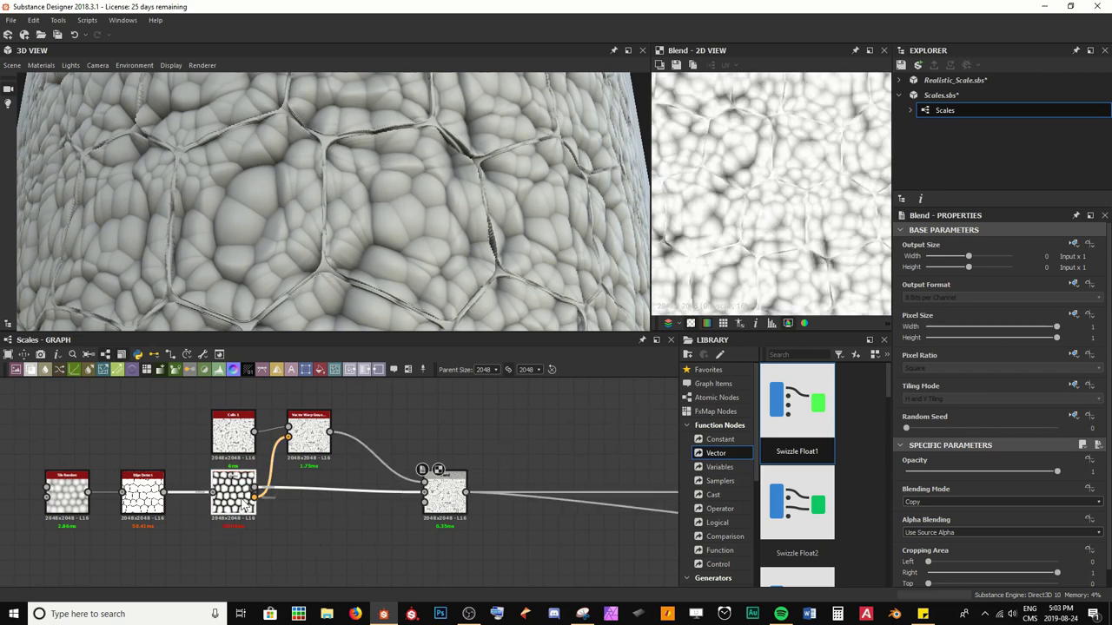
left_click_drag(456, 192, 299, 172)
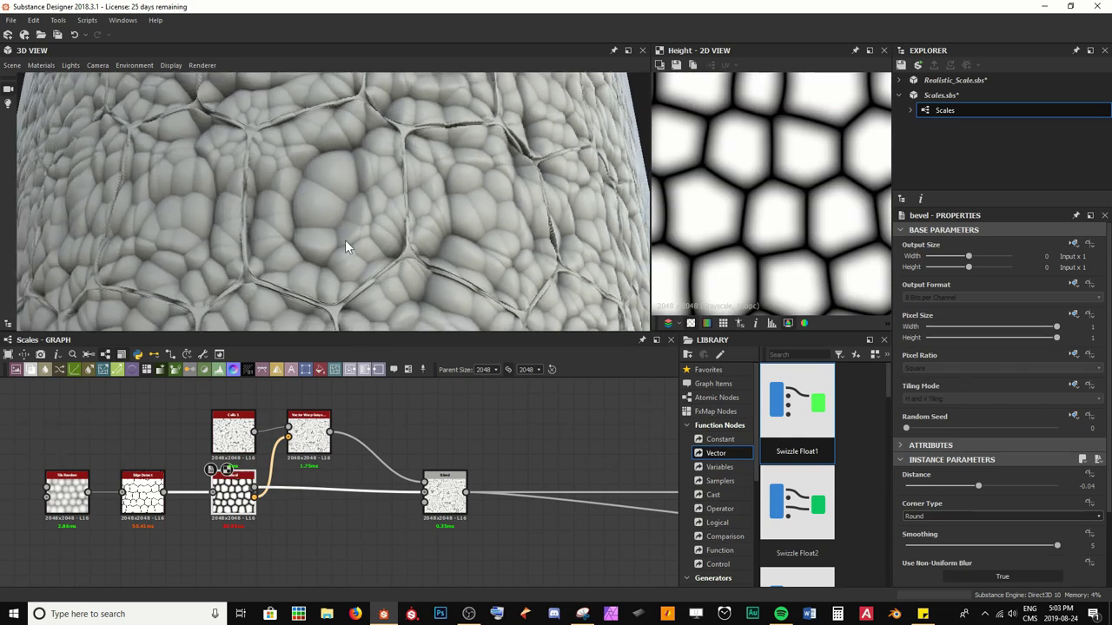
Connect the Bevel's Height output to the Blend node's opacity input as a mask for the cell detail.
scroll(382, 149, "down", 5)
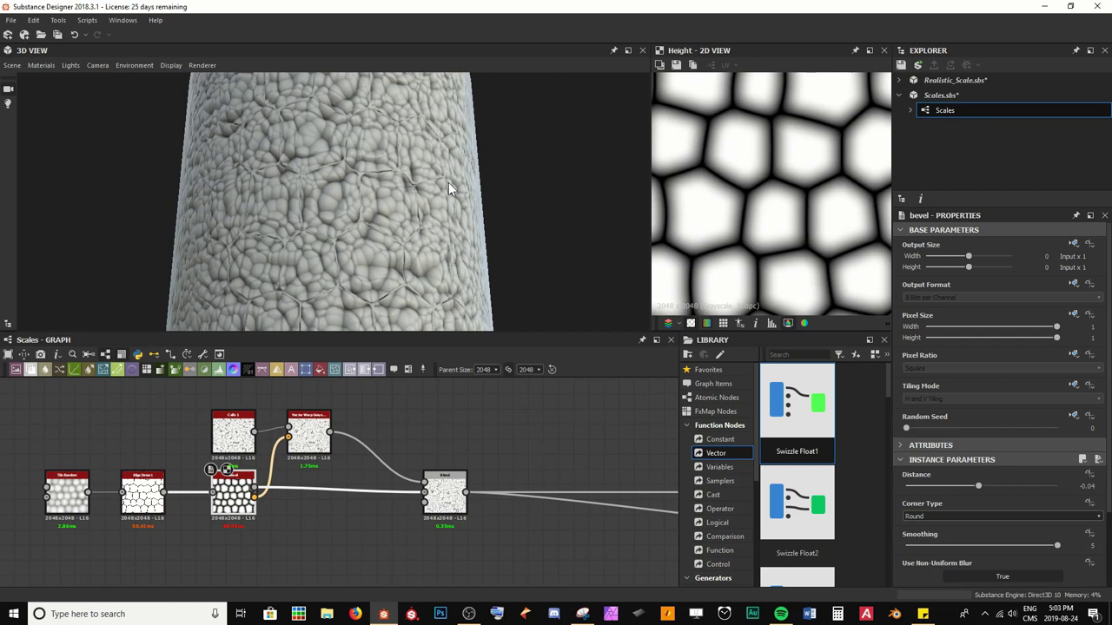
scroll(443, 191, "up", 5)
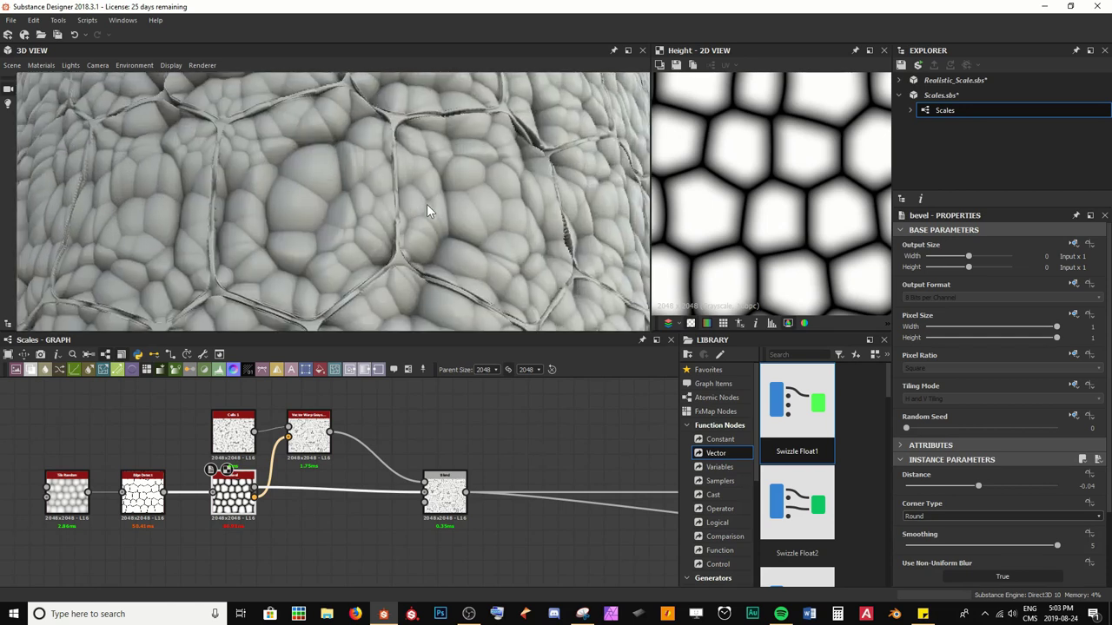
scroll(303, 491, "up", 3)
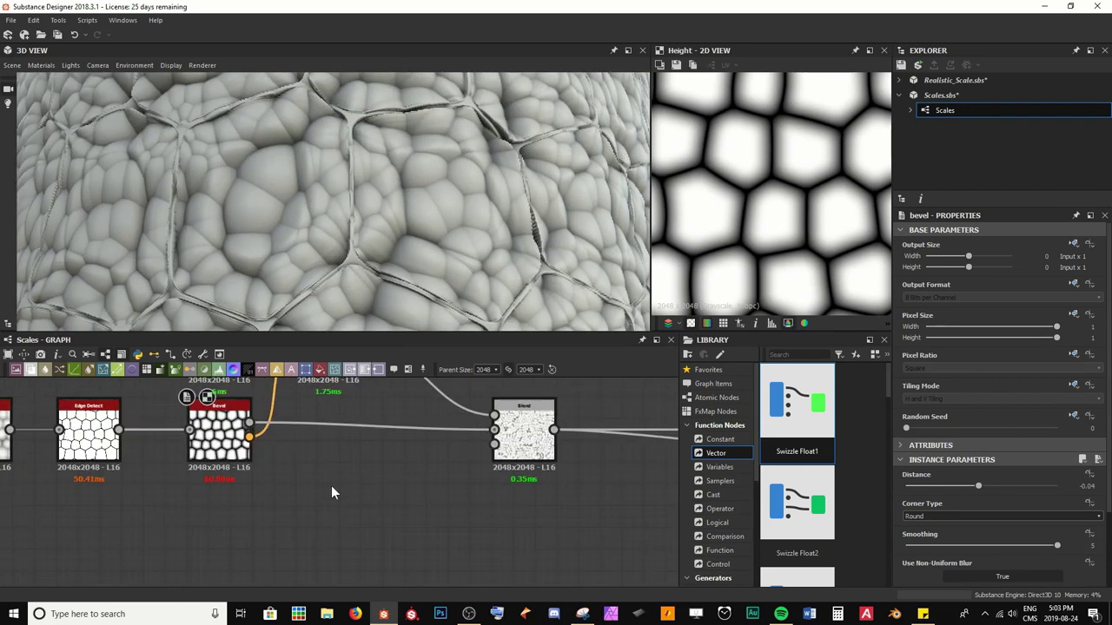
left_click(219, 430)
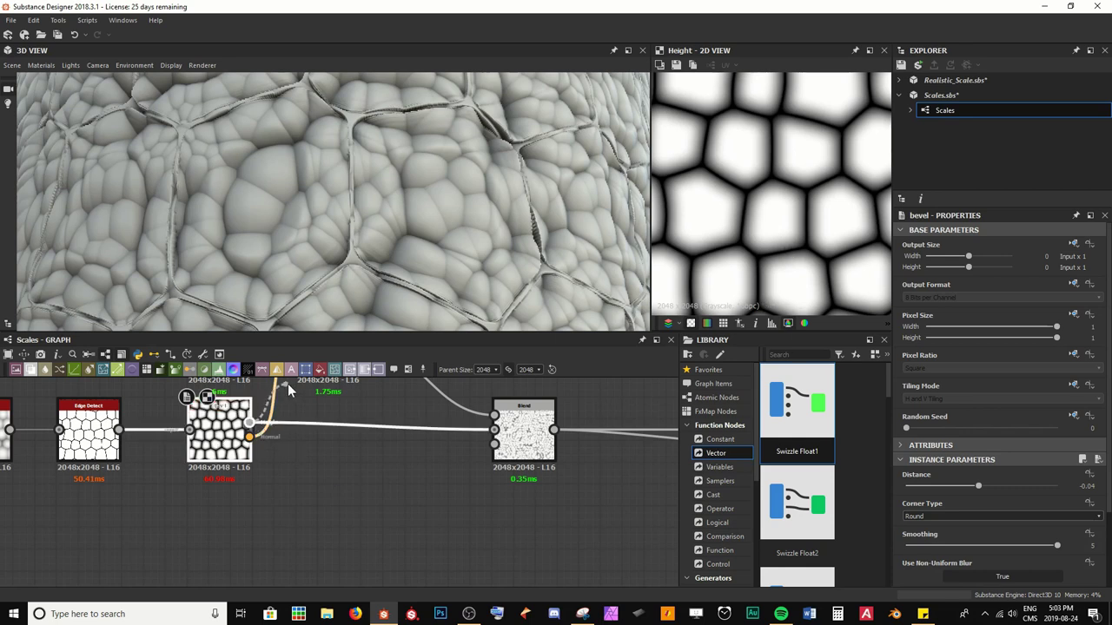
left_click_drag(250, 424, 495, 444)
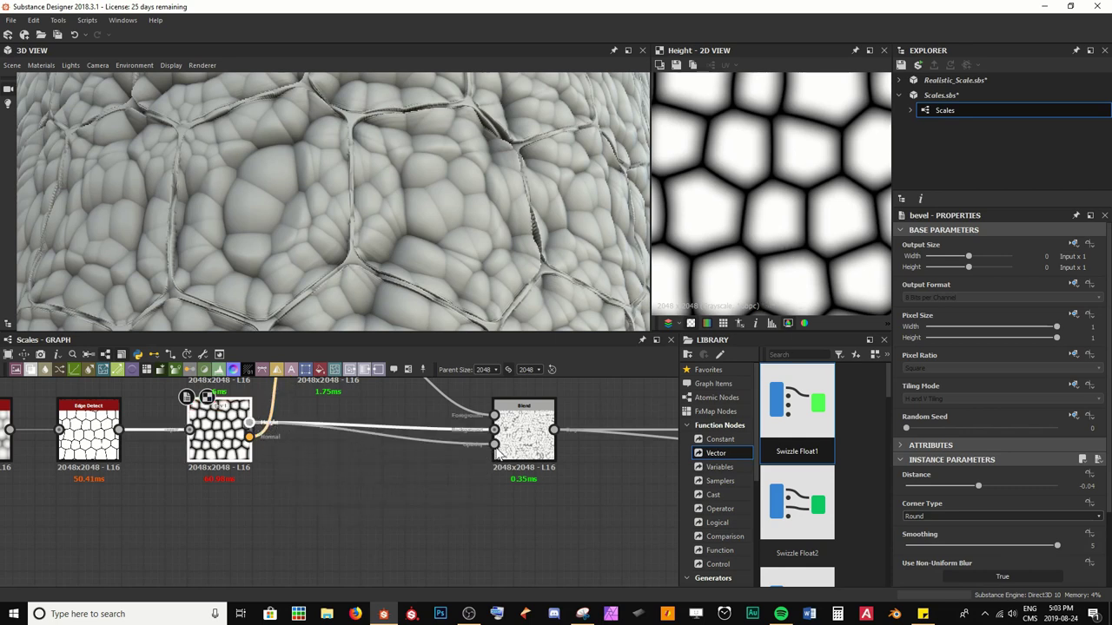
left_click_drag(389, 278, 362, 235)
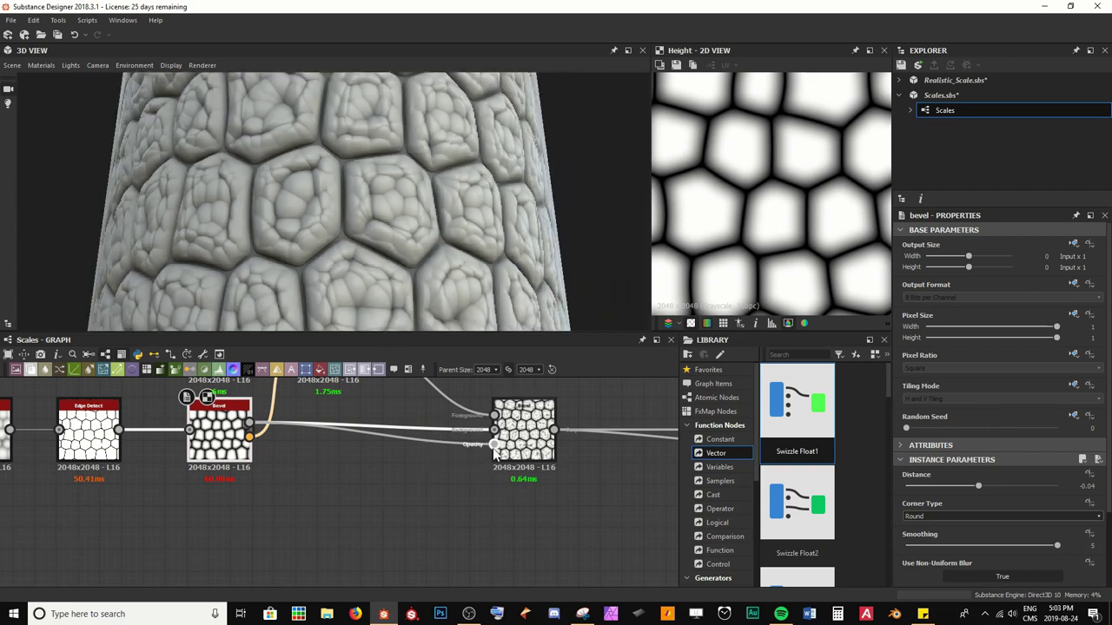
Examine the masked cell detail on the cylinder and compare it with the dark gaps in the Bevel's height map.
left_click(524, 430)
scroll(712, 228, "up", 3)
middle_click_drag(712, 228, 835, 208)
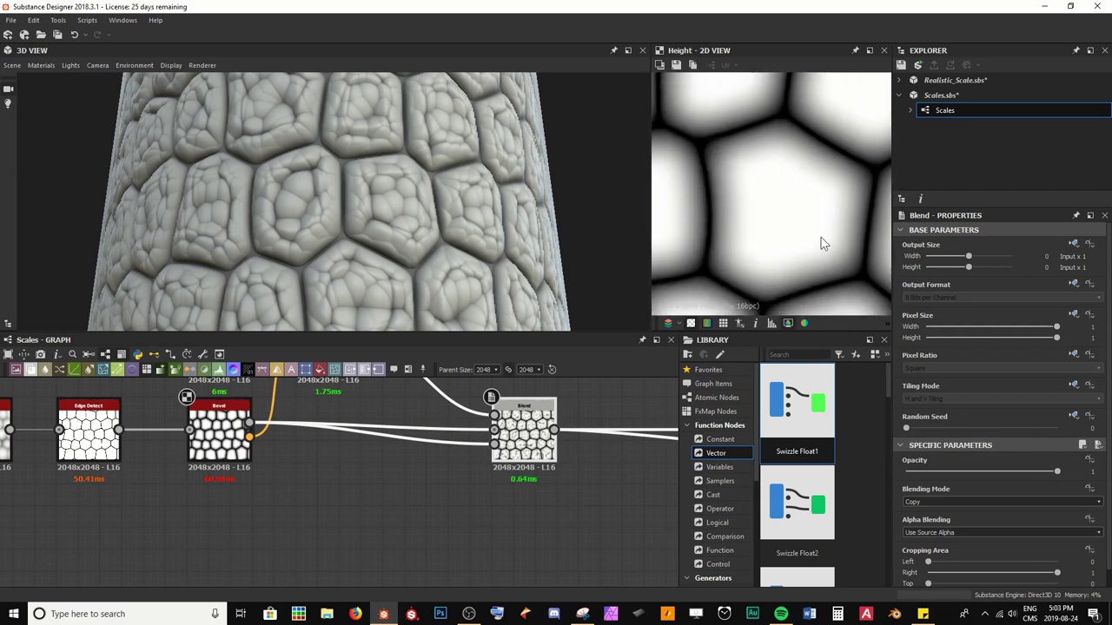
scroll(477, 447, "up", 2)
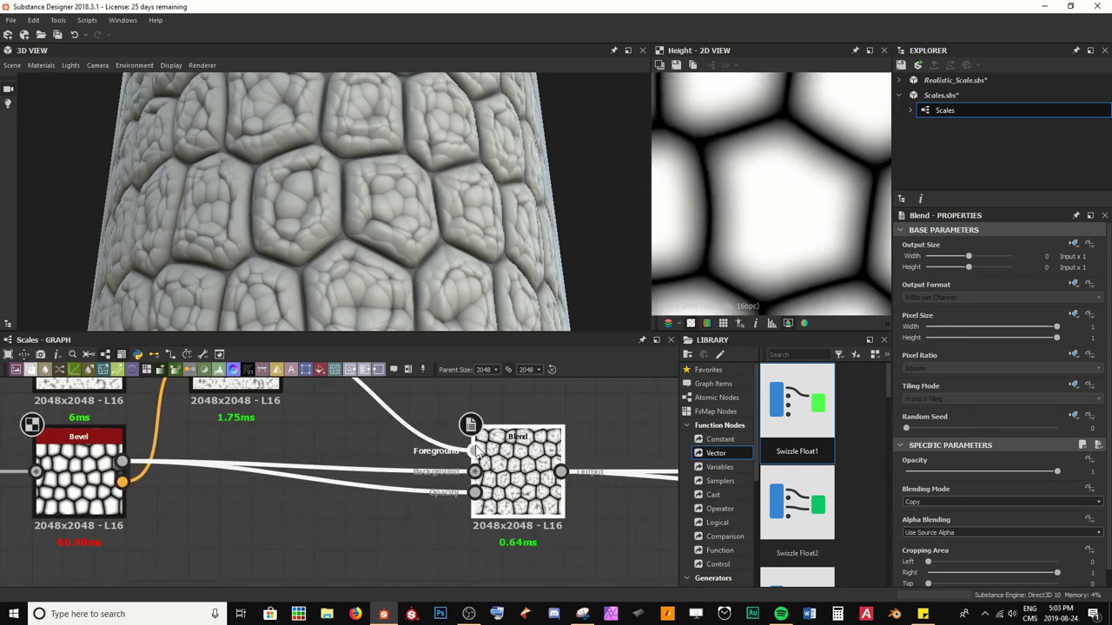
scroll(711, 178, "up", 2)
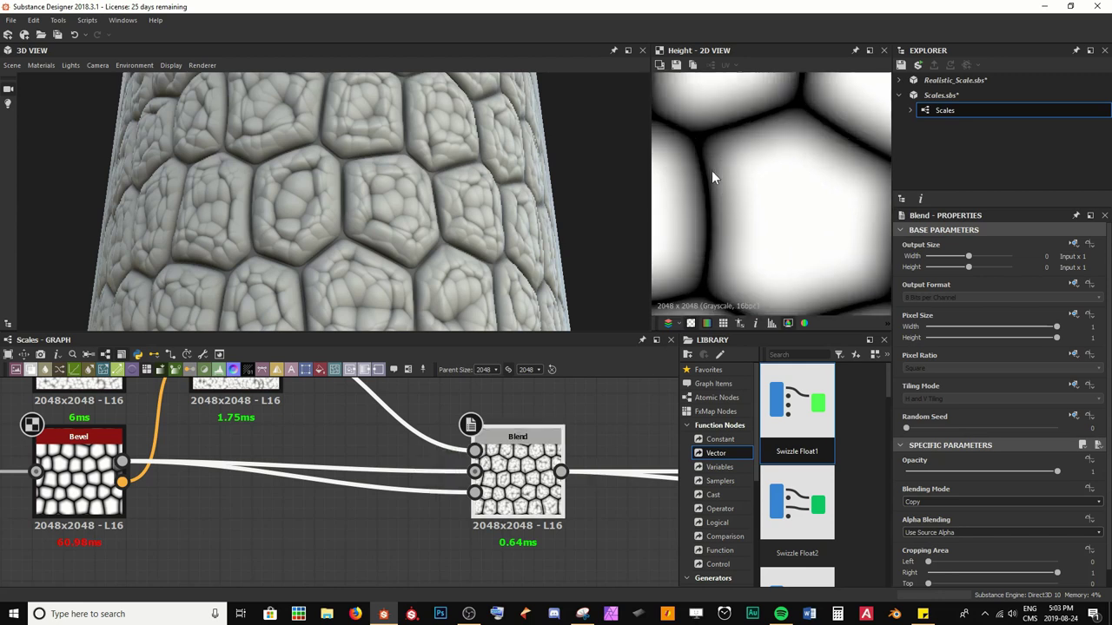
scroll(711, 177, "up", 2)
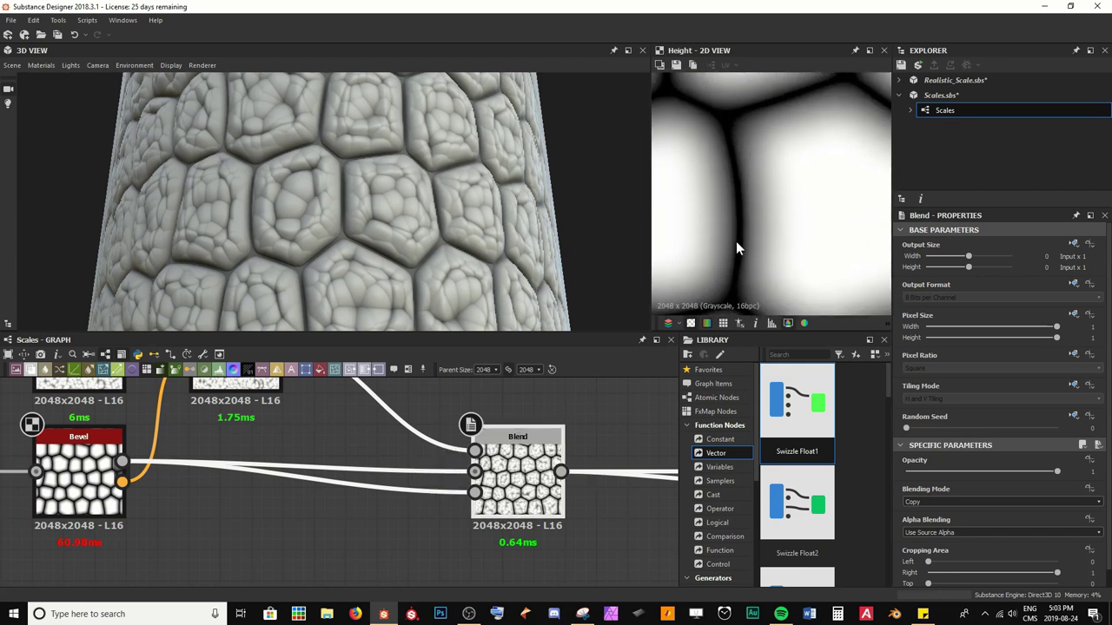
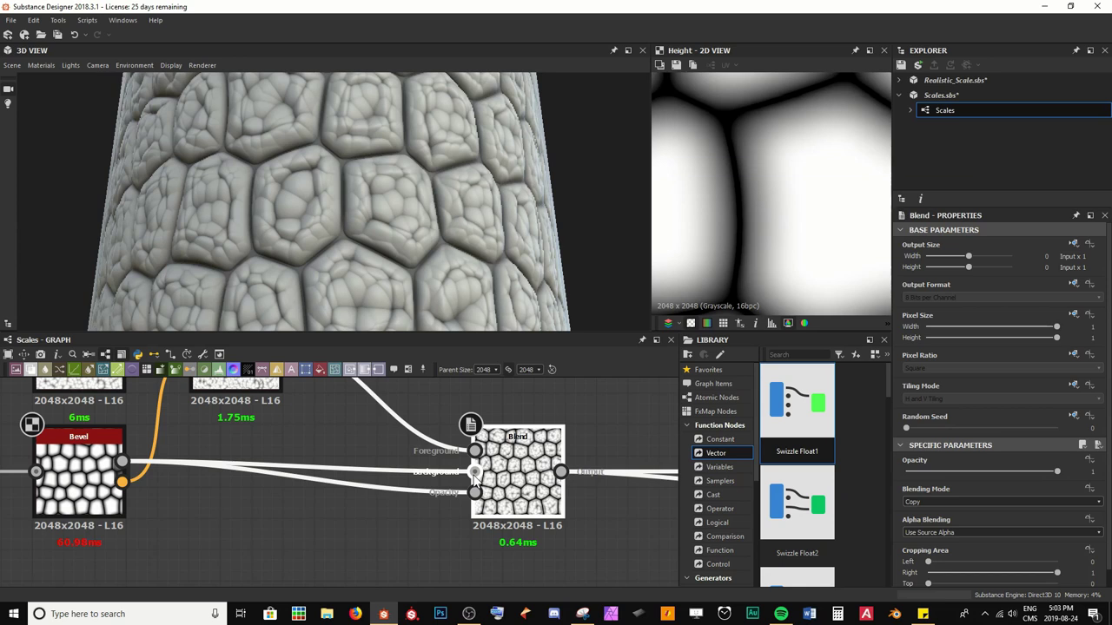
scroll(743, 186, "down", 2)
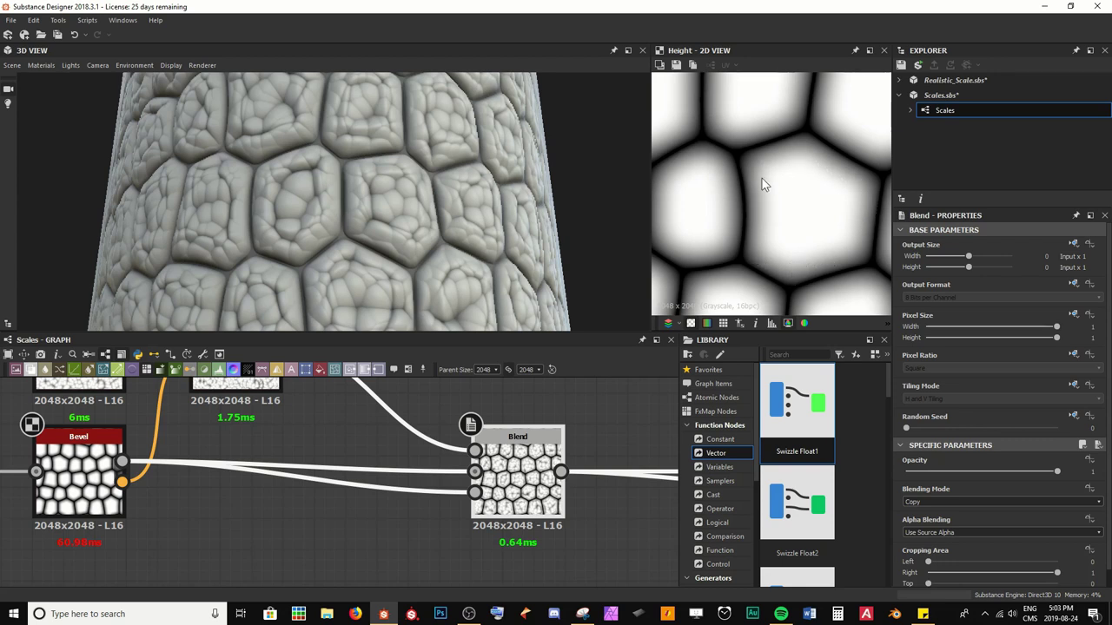
left_click_drag(452, 185, 348, 194)
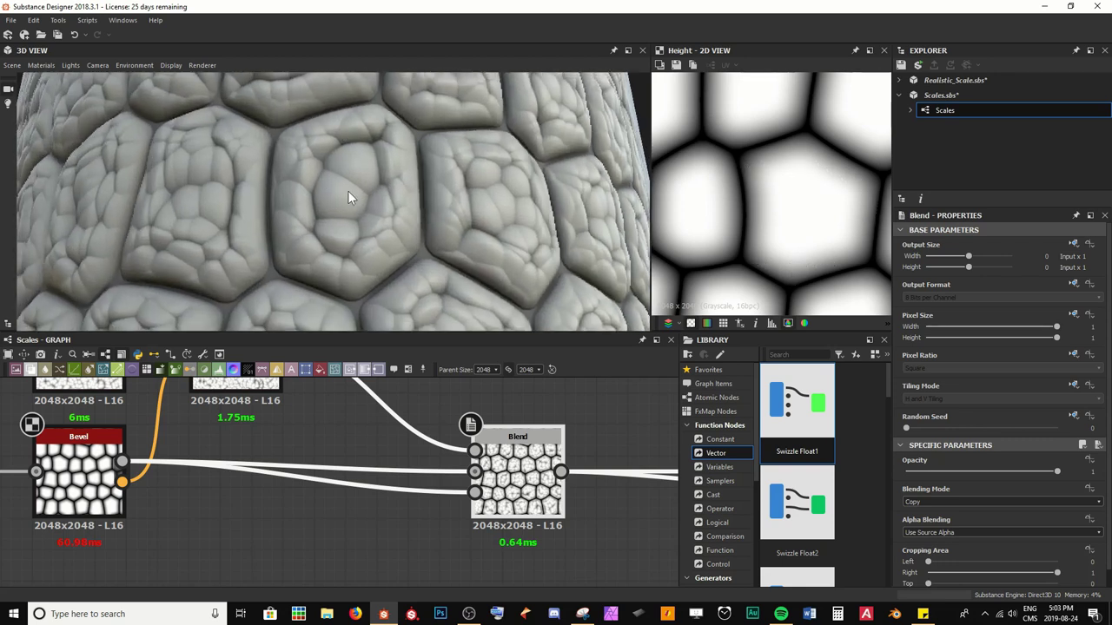
scroll(366, 236, "down", 5)
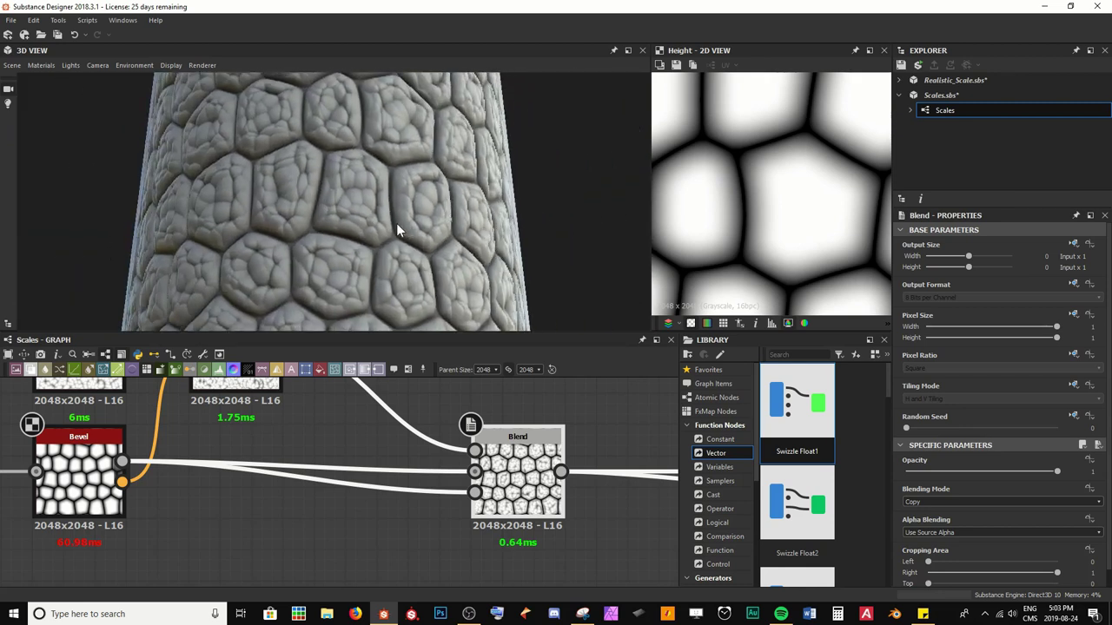
scroll(373, 232, "up", 5)
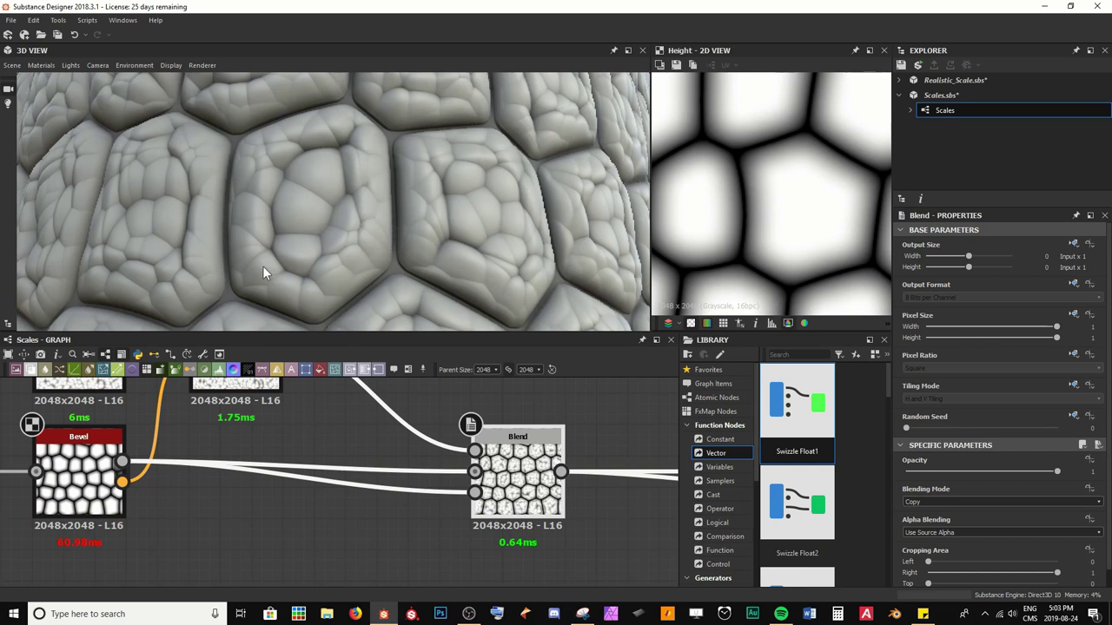
Insert a Curve node on the link from the Bevel to the Blend's opacity input and place it below the main chain.
left_click_drag(363, 540, 400, 489)
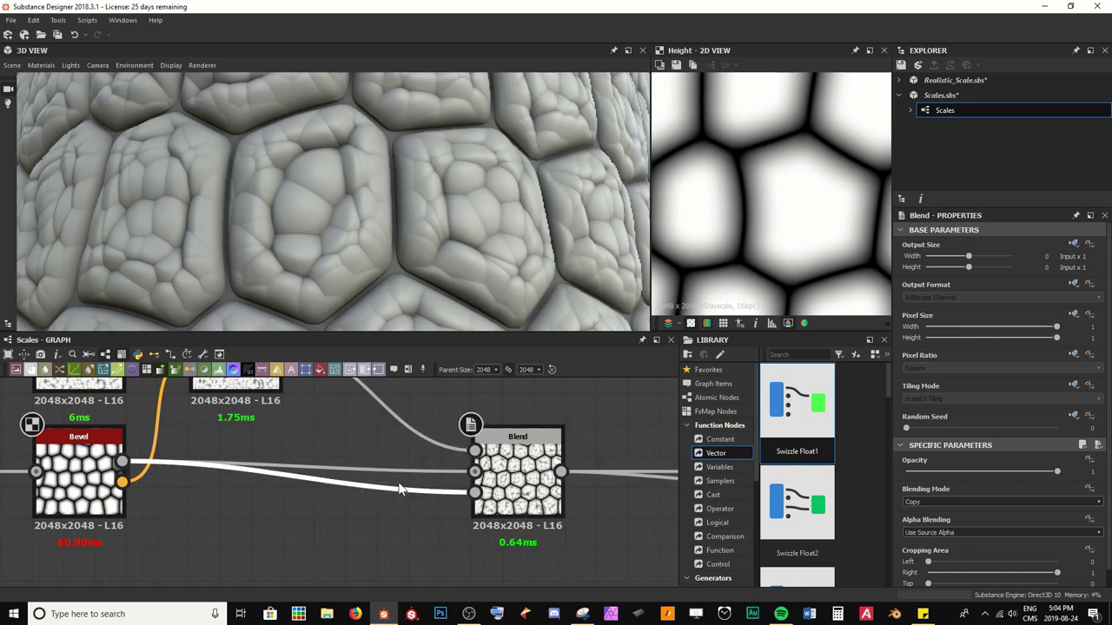
key("space")
type("cur")
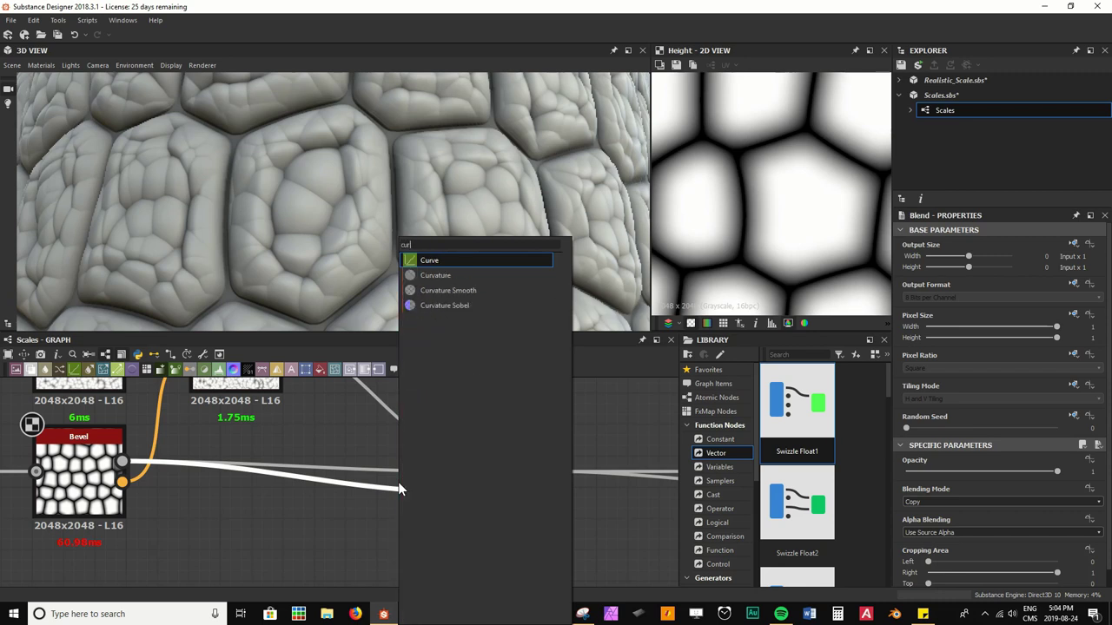
key("Return")
scroll(350, 479, "down", 2)
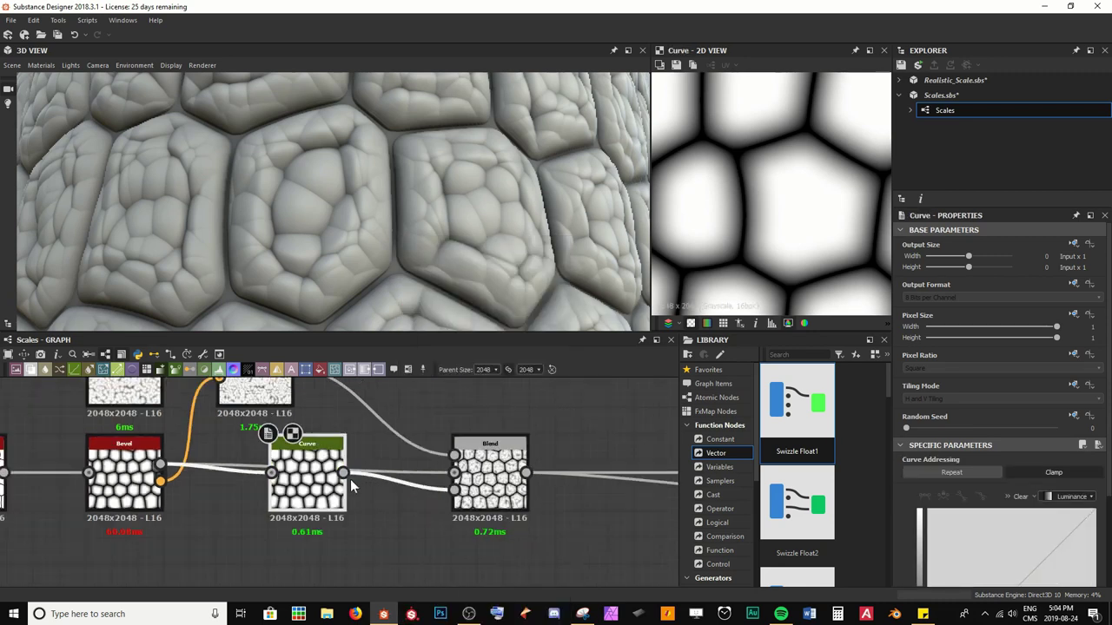
left_click_drag(351, 430, 352, 516)
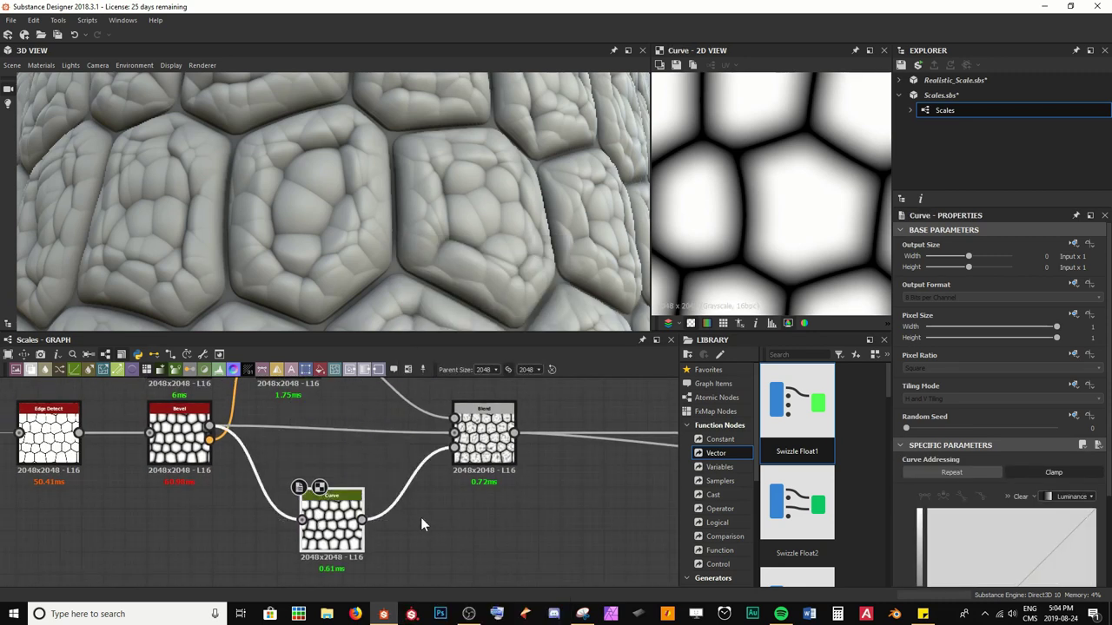
Add a control point near the middle of the Curve node's curve, at about 0.49 horizontally and 0.46 vertically.
scroll(1042, 435, "down", 3)
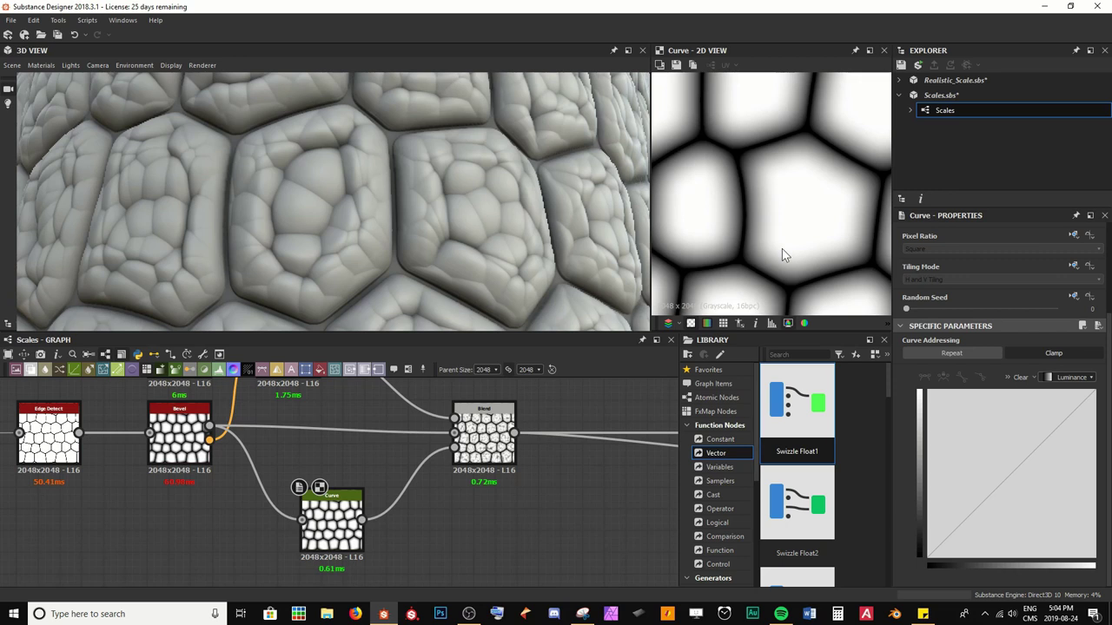
left_click(330, 545)
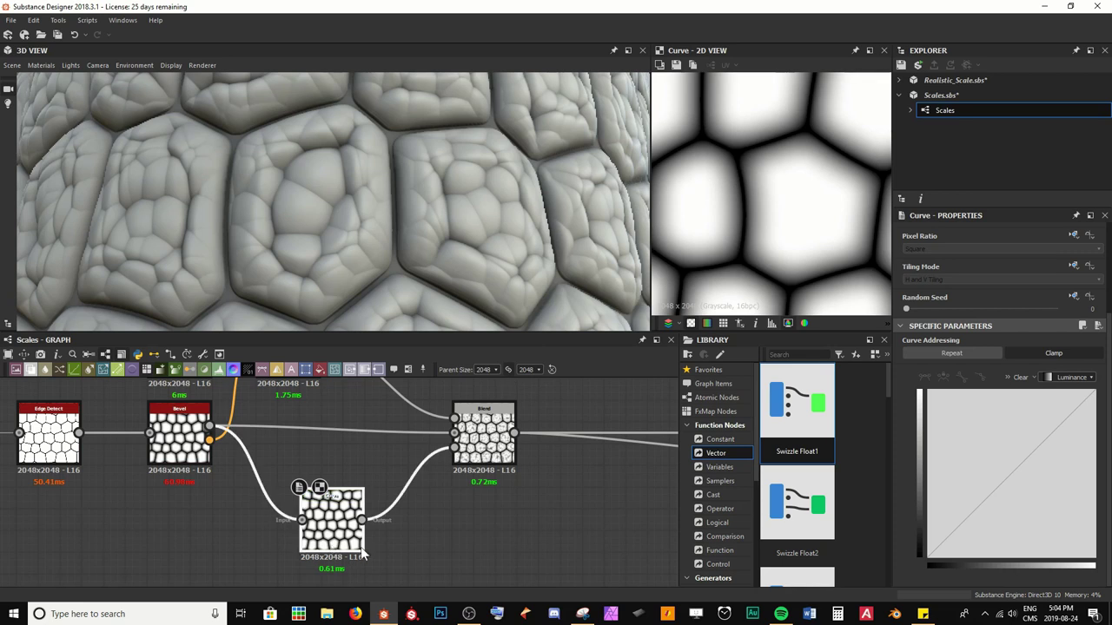
left_click(1006, 488)
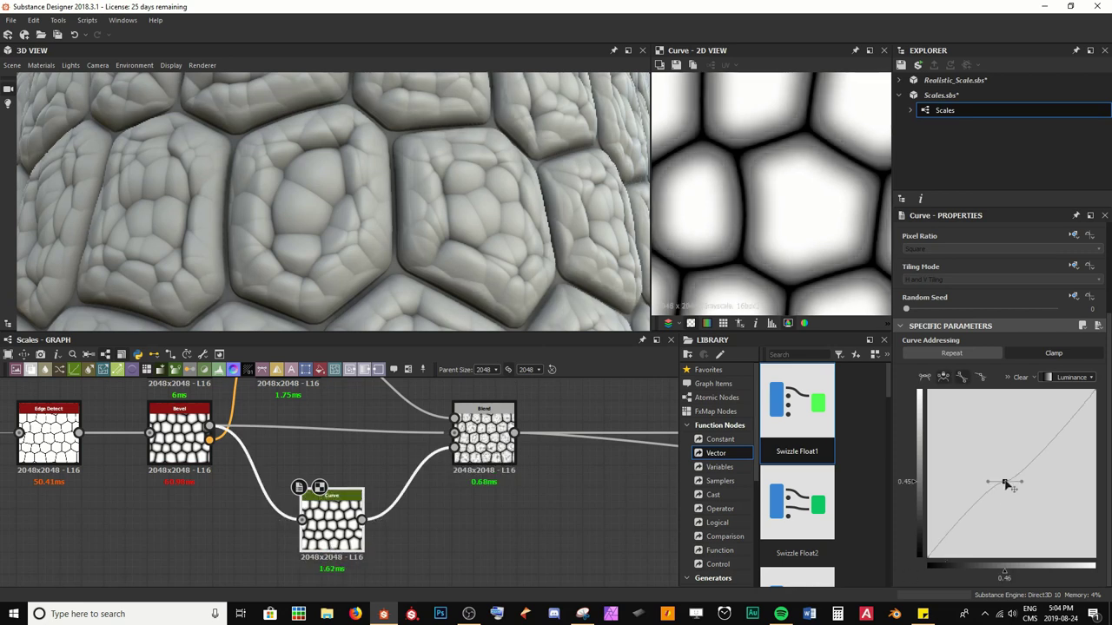
mouse_move(1006, 487)
left_mouse_down()
mouse_move(993, 428)
mouse_move(1010, 506)
mouse_move(957, 527)
mouse_move(988, 455)
mouse_move(1013, 449)
mouse_move(1010, 480)
left_mouse_up()
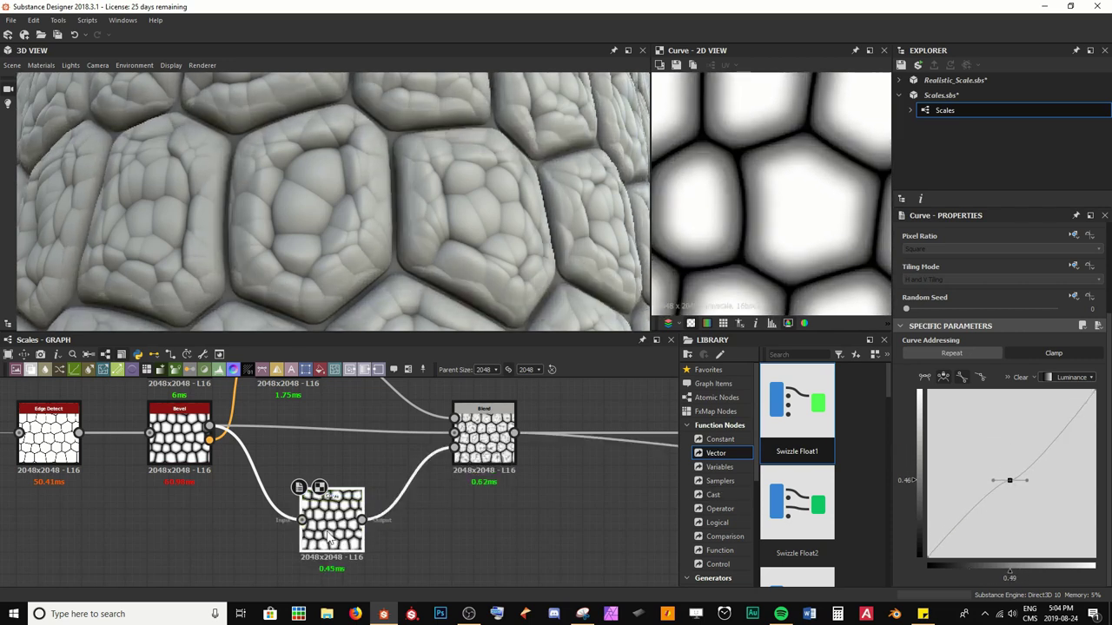
Compare the outputs of the Blend, Vector Warp Grayscale and Bevel nodes in the 2D view.
middle_click_drag(463, 488, 476, 499)
double_click(509, 457)
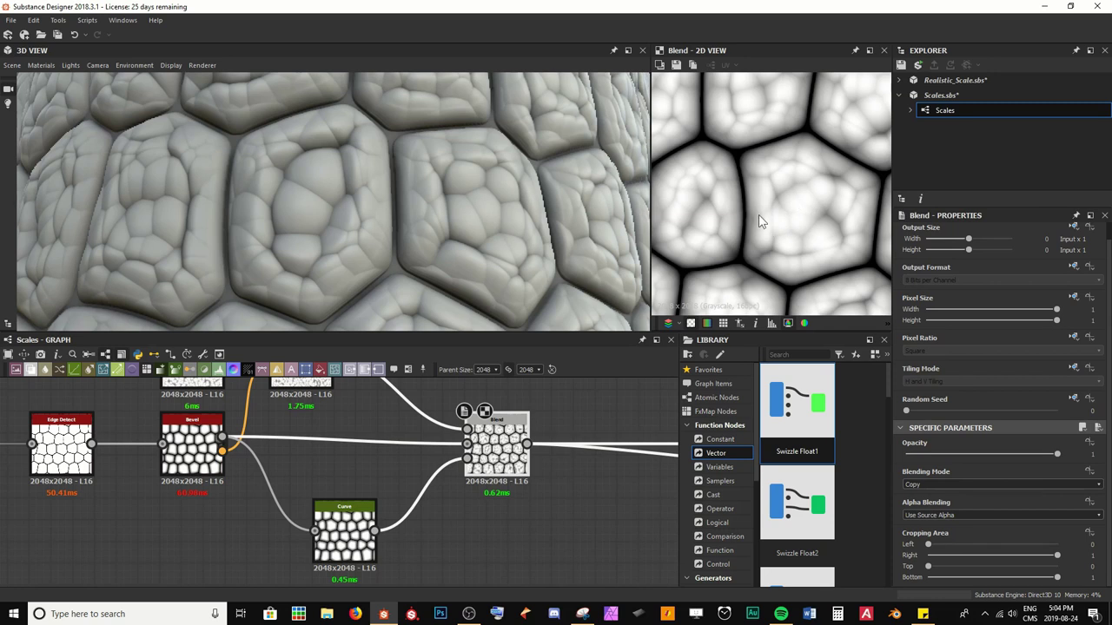
middle_click_drag(304, 472, 370, 537)
left_click(366, 430)
left_click(257, 509)
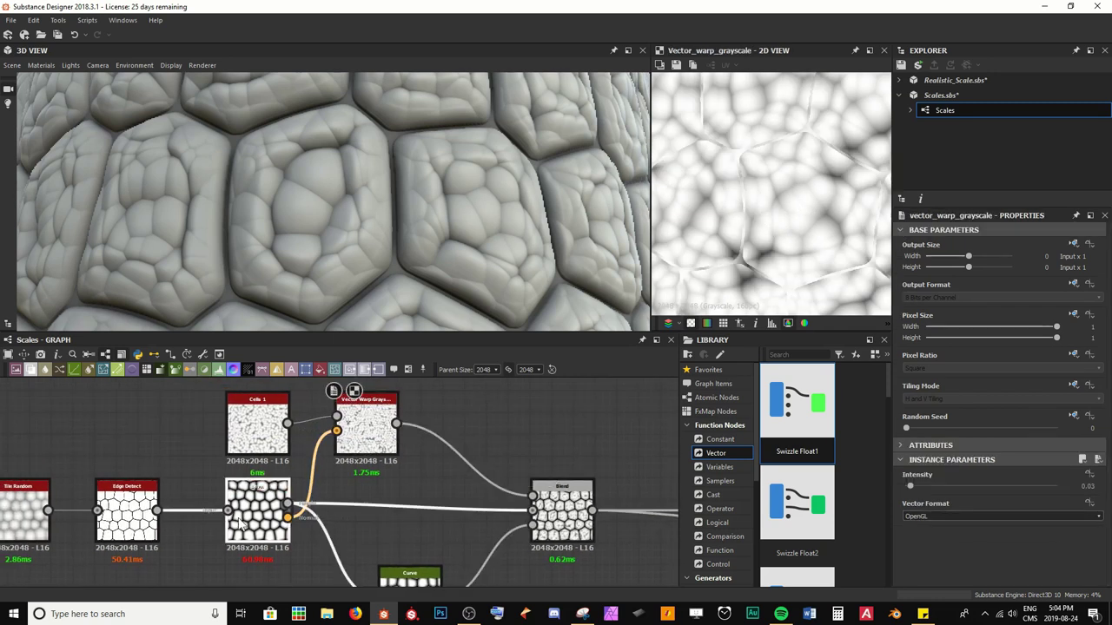
middle_click_drag(565, 514, 541, 440)
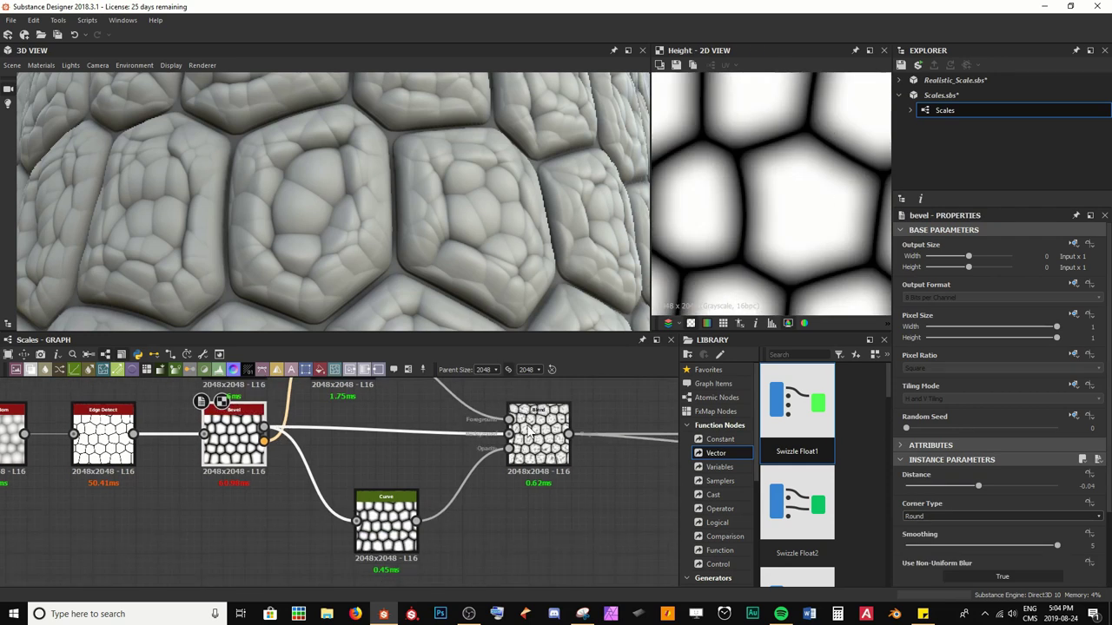
left_click(541, 438)
Raise the middle control point of the Curve node's curve to about 0.53.
left_click(401, 526)
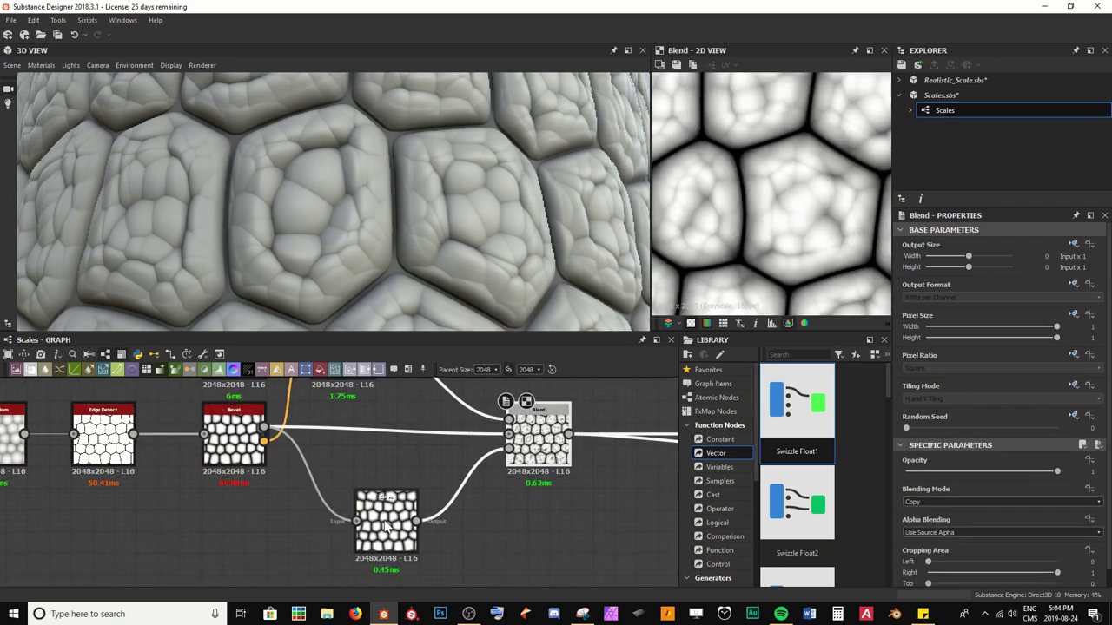
scroll(1006, 548, "down", 2)
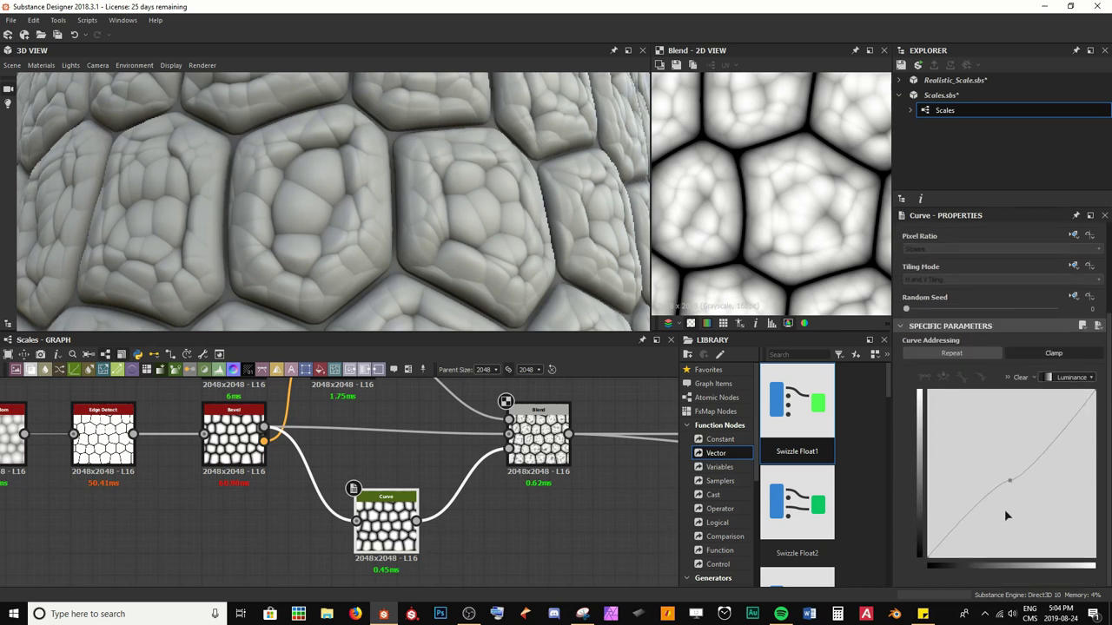
left_click_drag(1008, 480, 1008, 469)
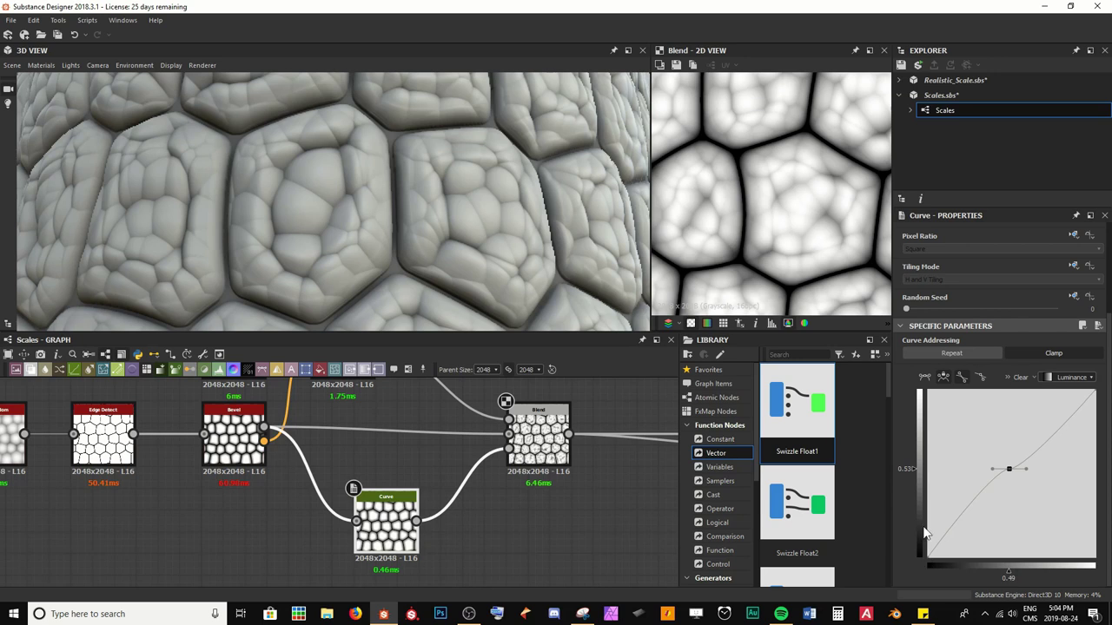
Invert the opacity mask by raising the curve's start point to 1 and lowering its end point to 0.
scroll(934, 565, "up", 2)
scroll(933, 564, "down", 2)
left_click_drag(929, 559, 912, 341)
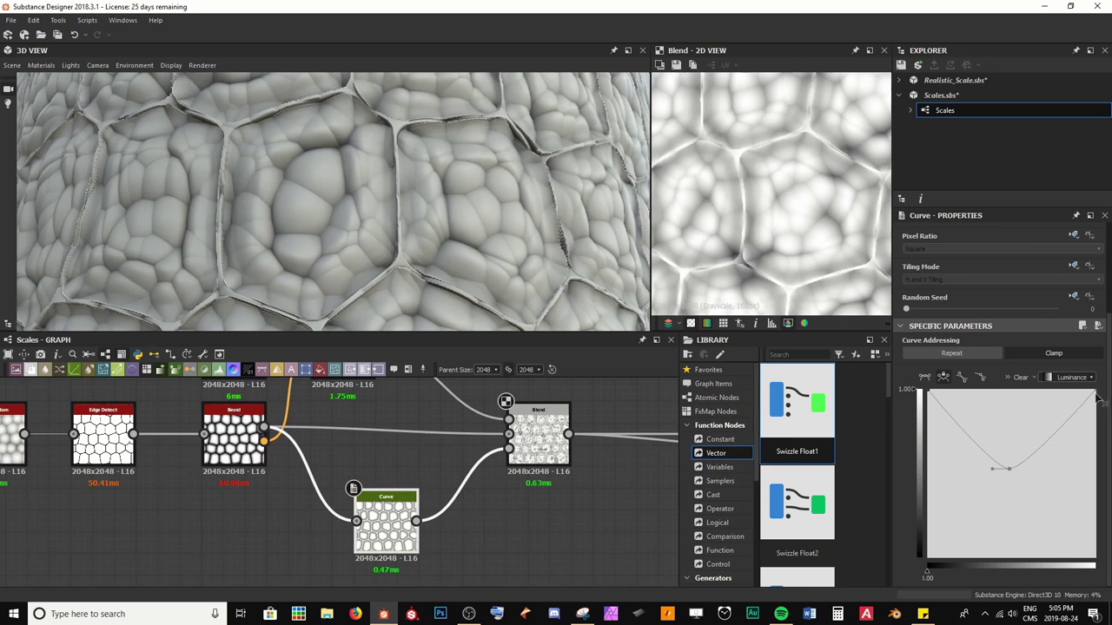
left_click_drag(1097, 395, 1096, 560)
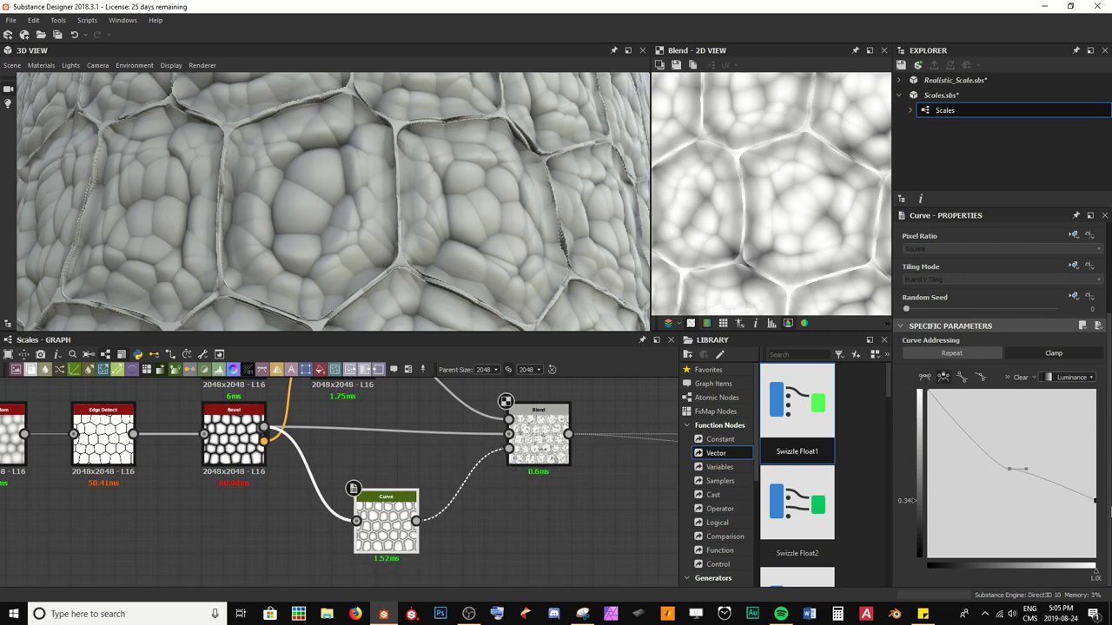
Compare the inverted Curve mask with the Bevel's height map and inspect the resulting Blend output up close.
double_click(400, 533)
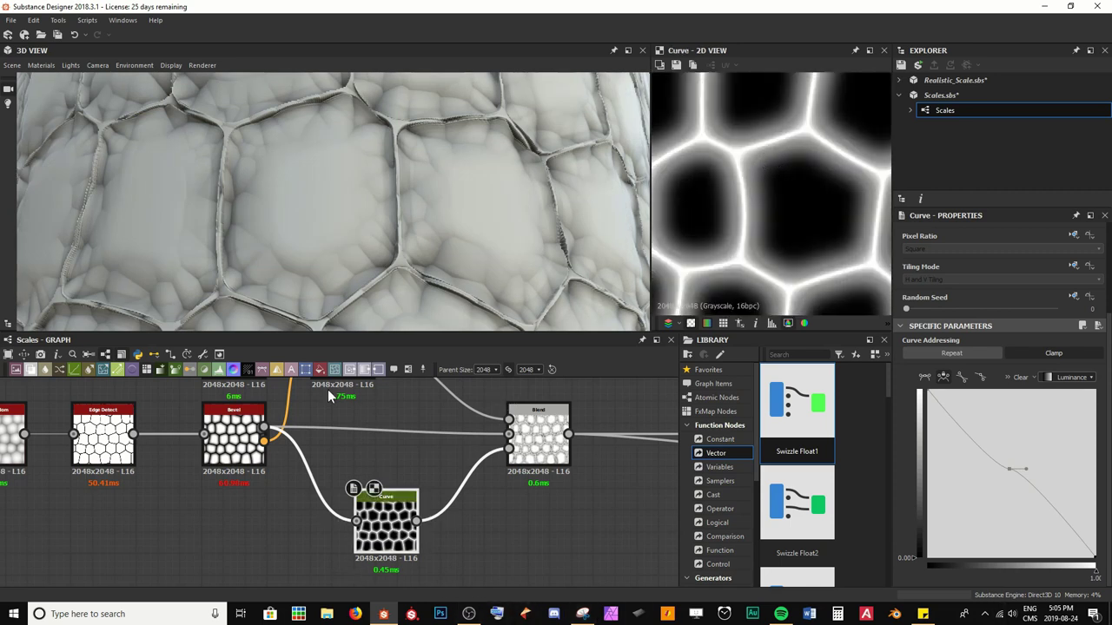
double_click(234, 434)
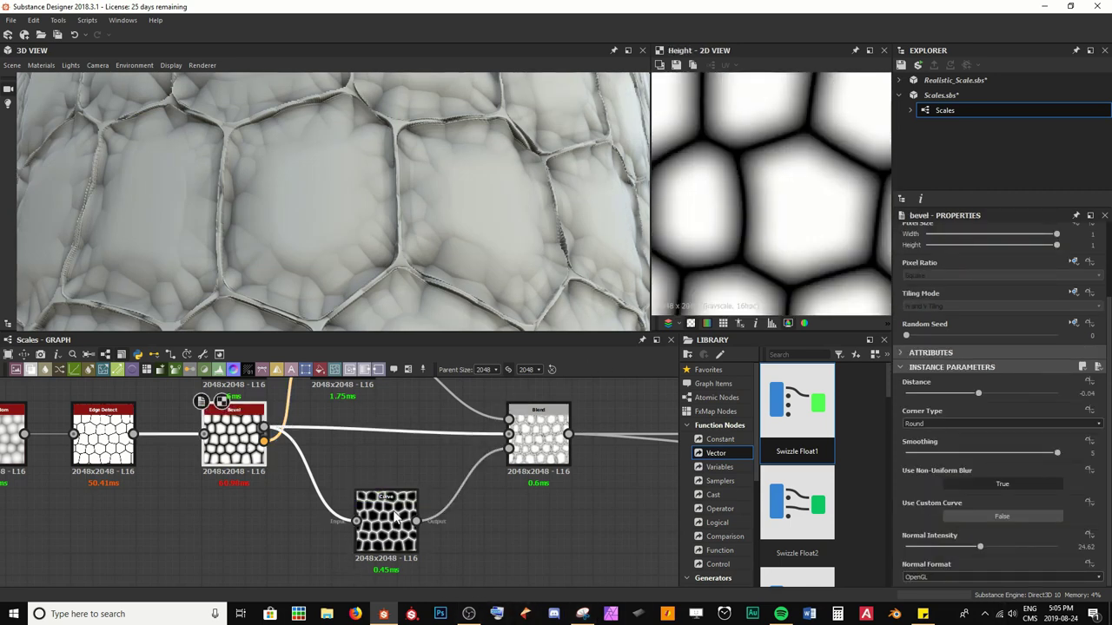
double_click(395, 519)
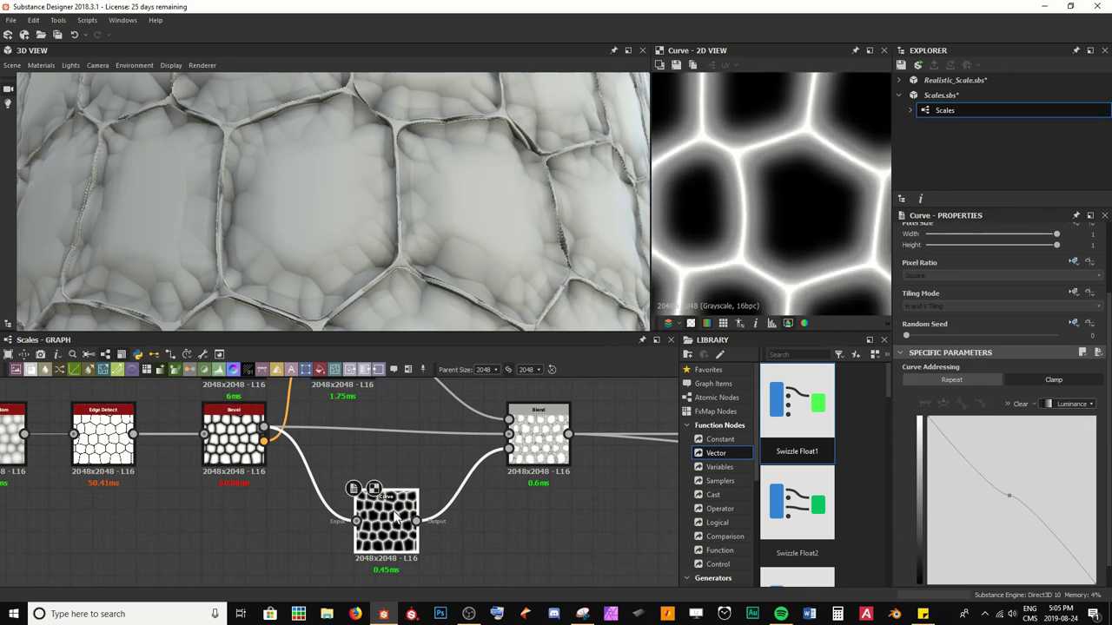
double_click(549, 458)
scroll(796, 212, "up", 3)
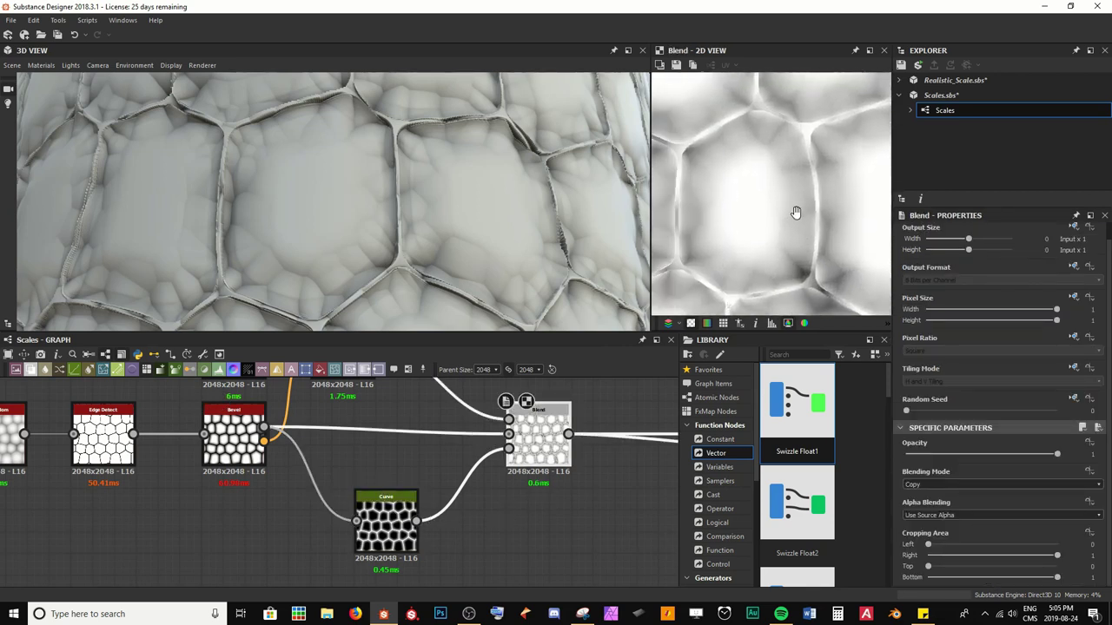
Examine how the inverted mask affects the ridges between scales, both in the Blend output and on the 3D model.
middle_click_drag(796, 212, 809, 208)
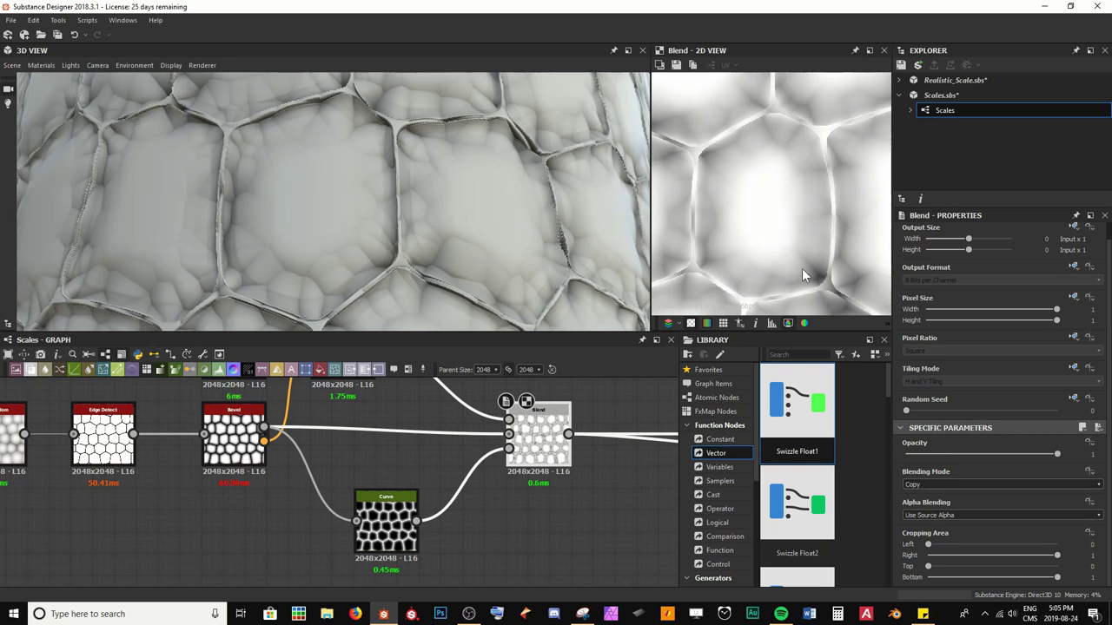
scroll(384, 178, "up", 4)
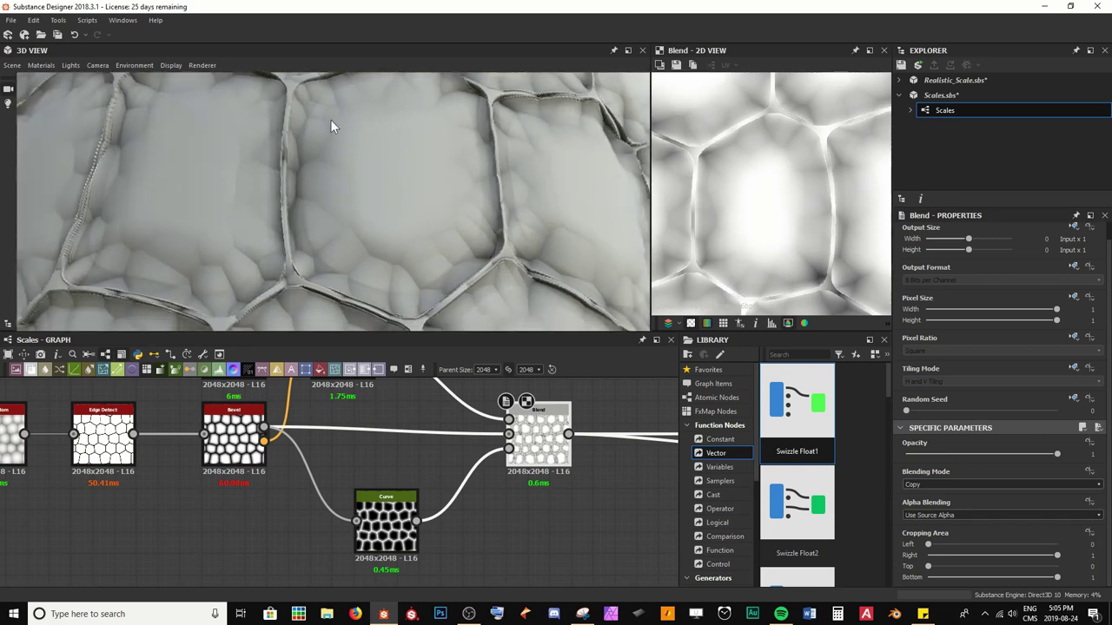
left_click_drag(469, 89, 478, 100)
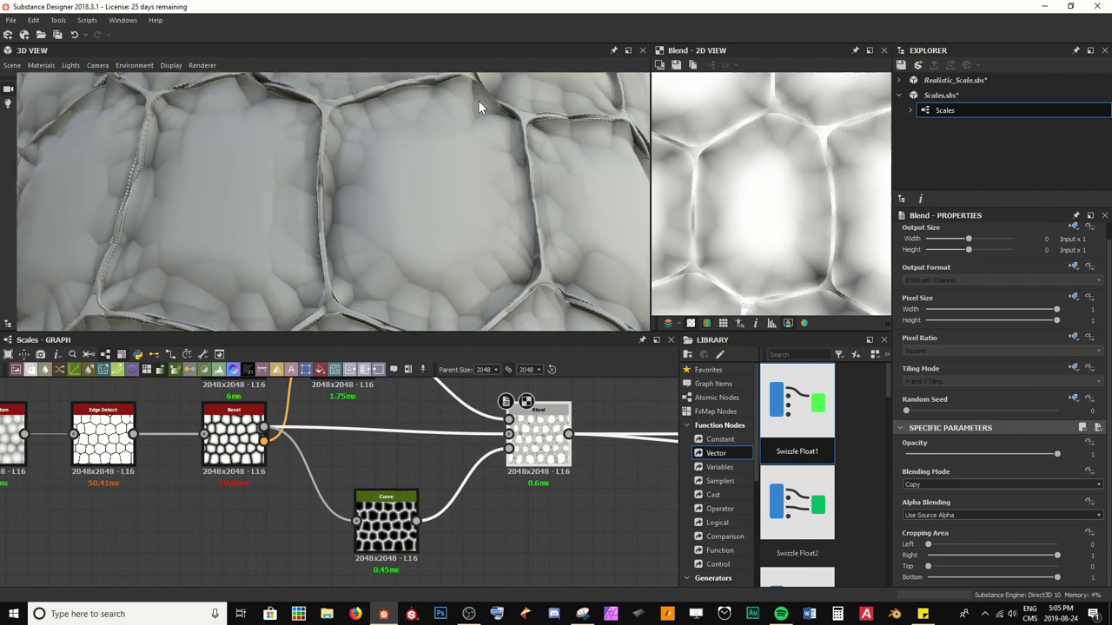
scroll(348, 253, "down", 3)
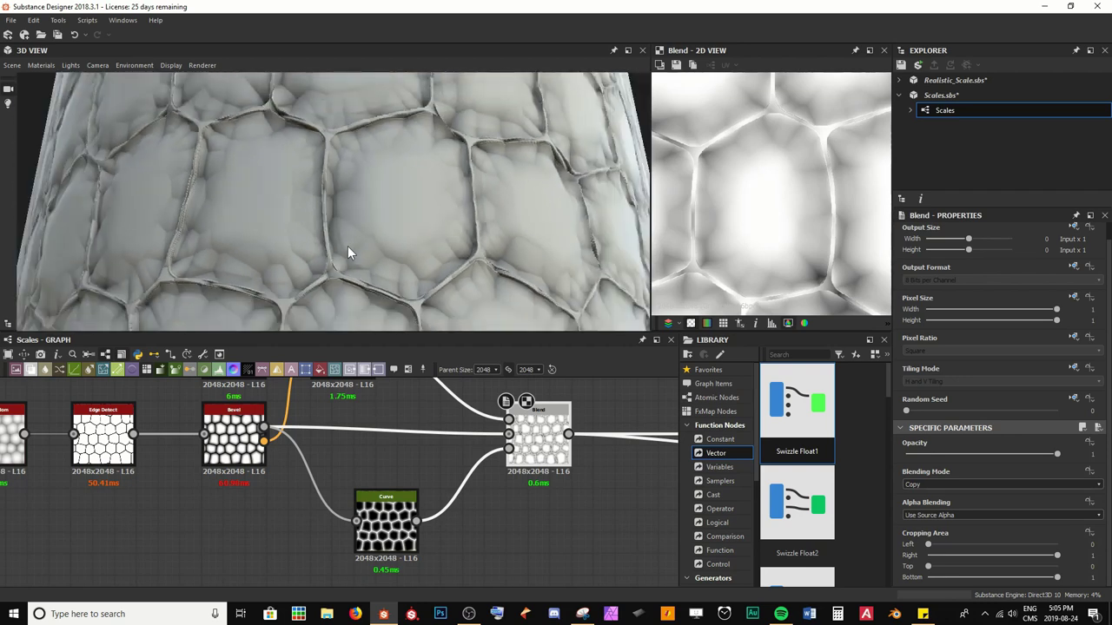
scroll(401, 206, "down", 2)
left_click_drag(401, 213, 398, 260)
scroll(363, 204, "up", 3)
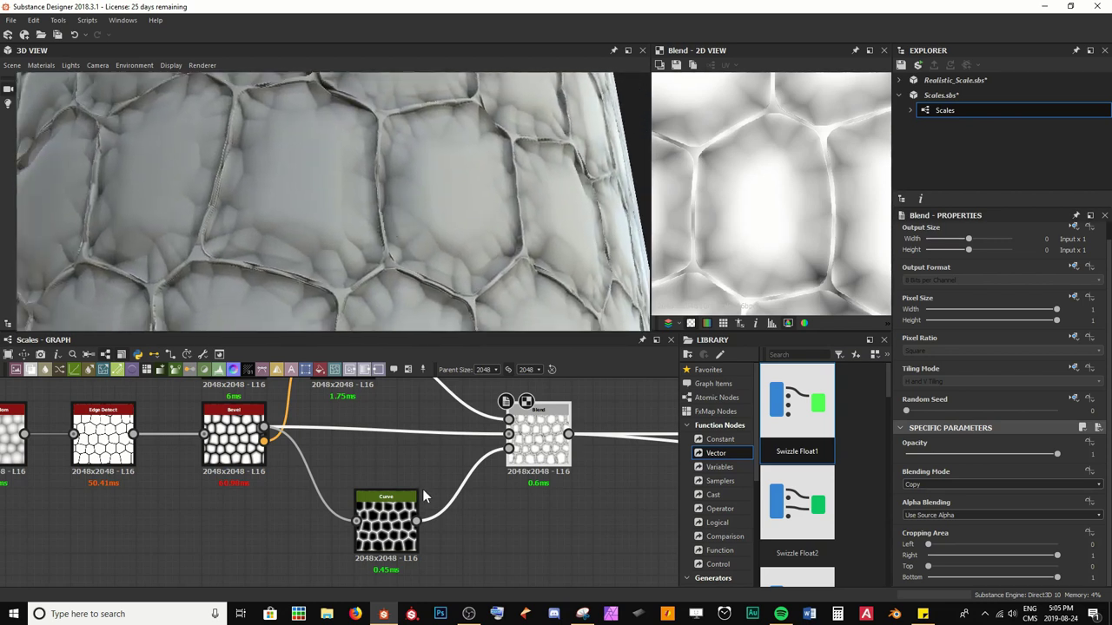
Reset the Curve node's specific parameters to their default values.
double_click(408, 516)
scroll(955, 486, "down", 3)
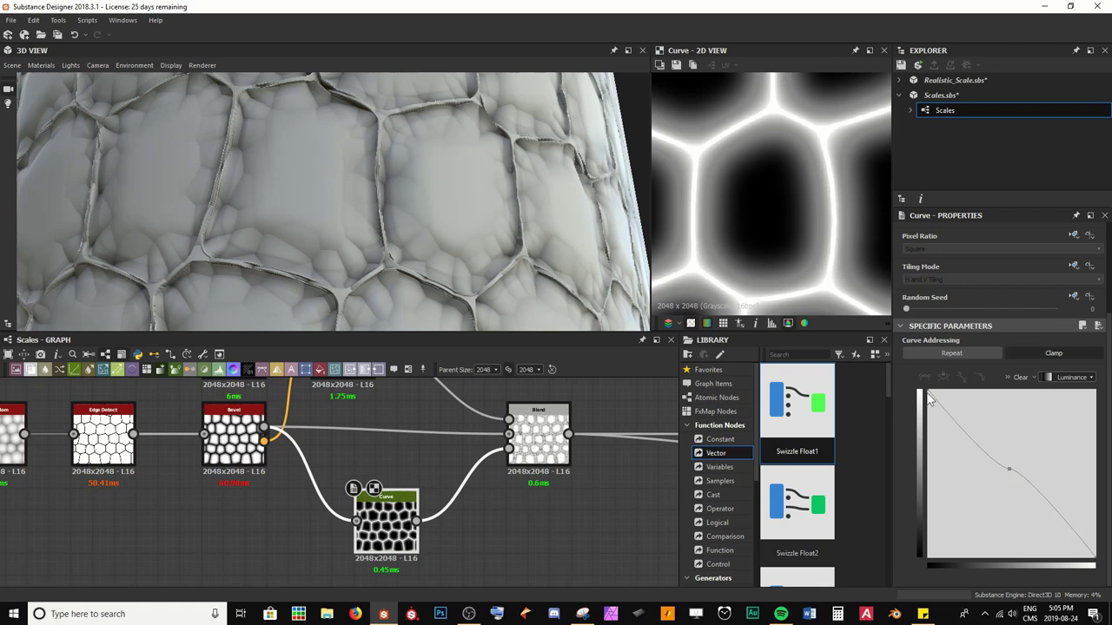
left_click(1098, 326)
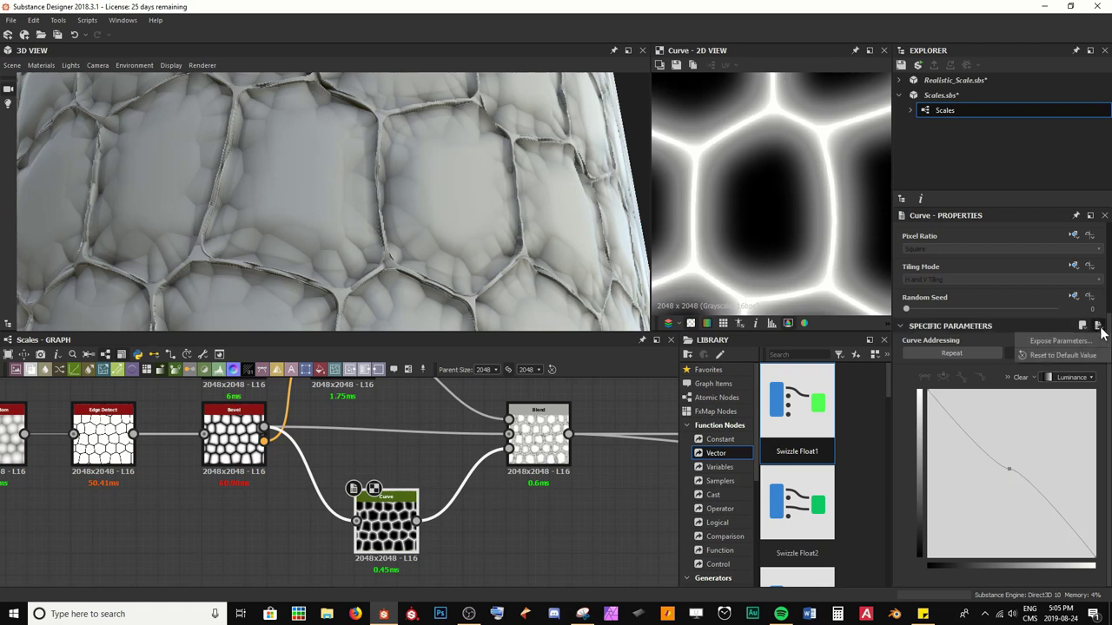
left_click(1087, 354)
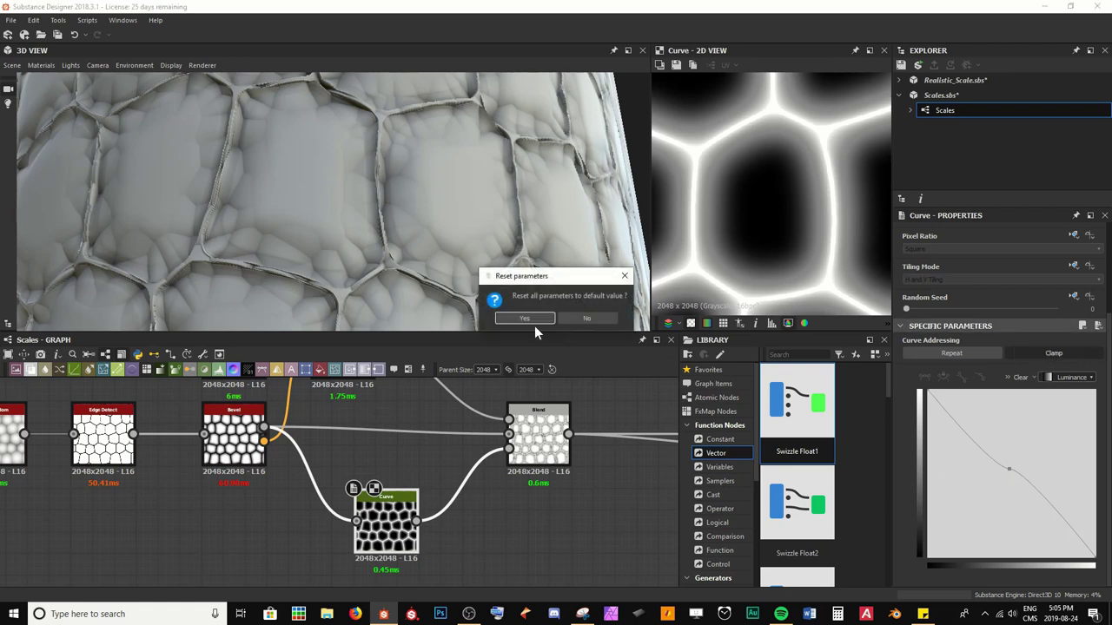
left_click(528, 319)
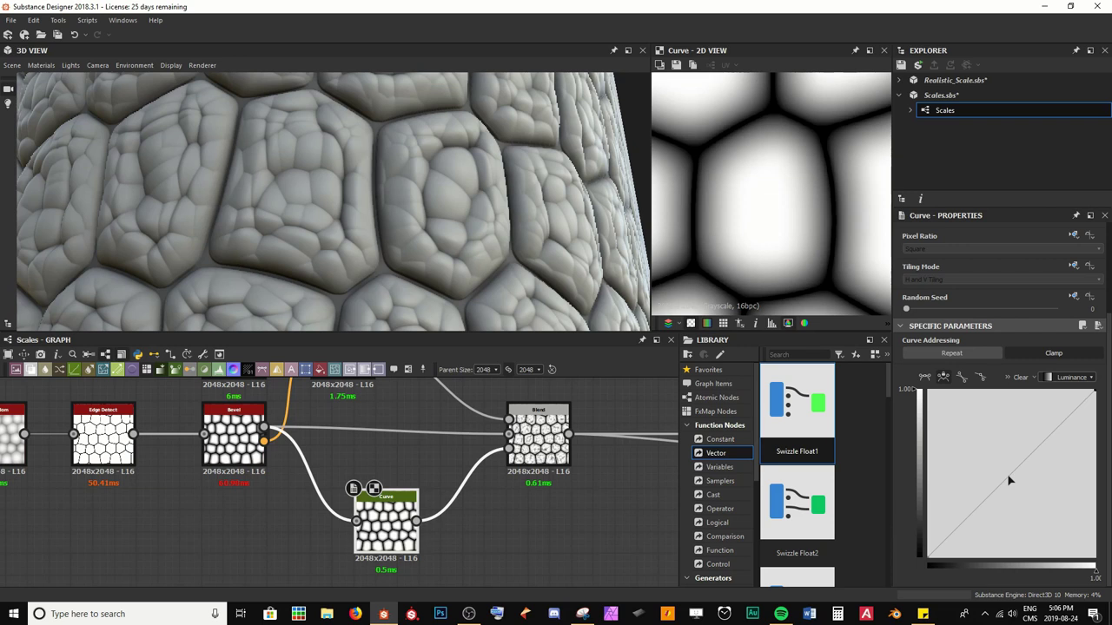
Add a control point to the Curve node's diagonal and move it to about 0.33 horizontally and 0.79 vertically.
left_click(1009, 476)
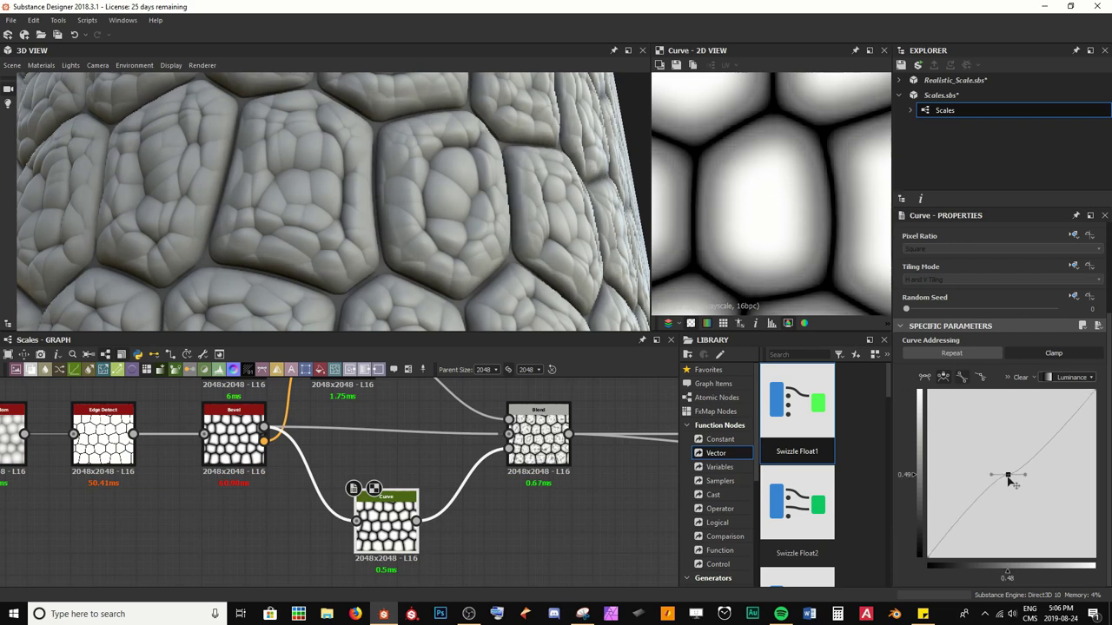
left_click_drag(1007, 477, 984, 426)
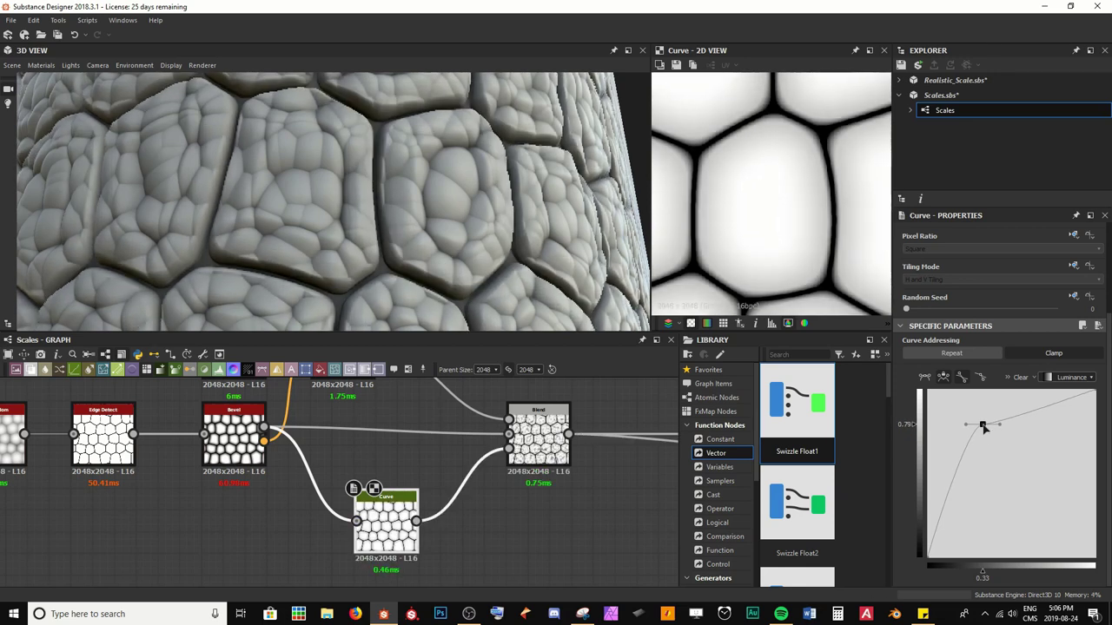
left_click_drag(346, 239, 299, 122)
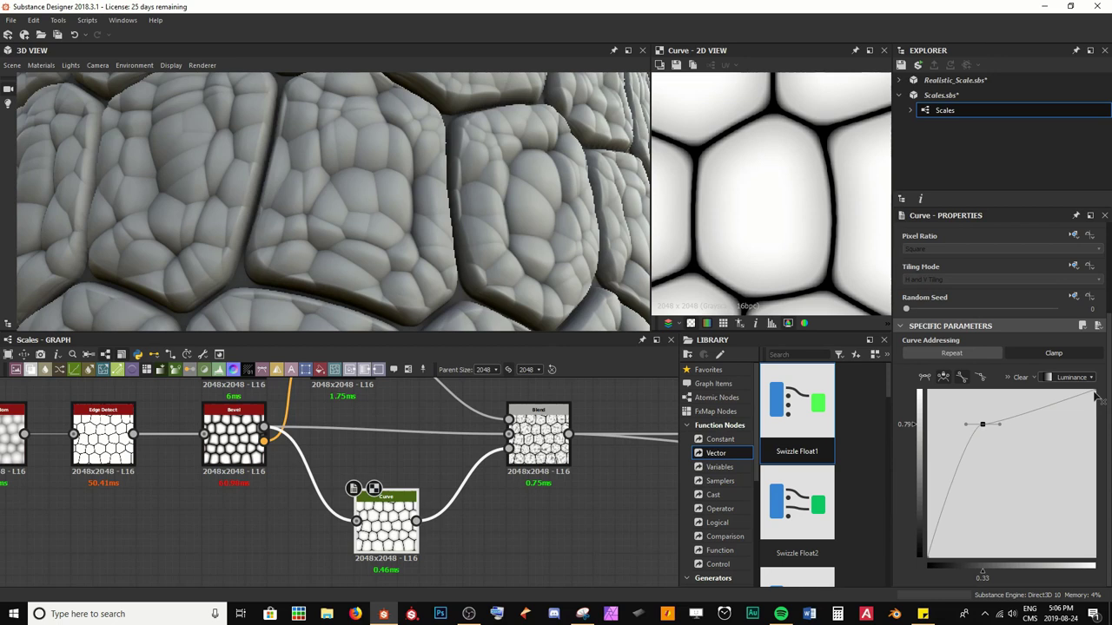
Lower the curve's end point to 0 and inspect the resulting ring-shaped mask around the scales.
left_click_drag(1095, 396, 1100, 393)
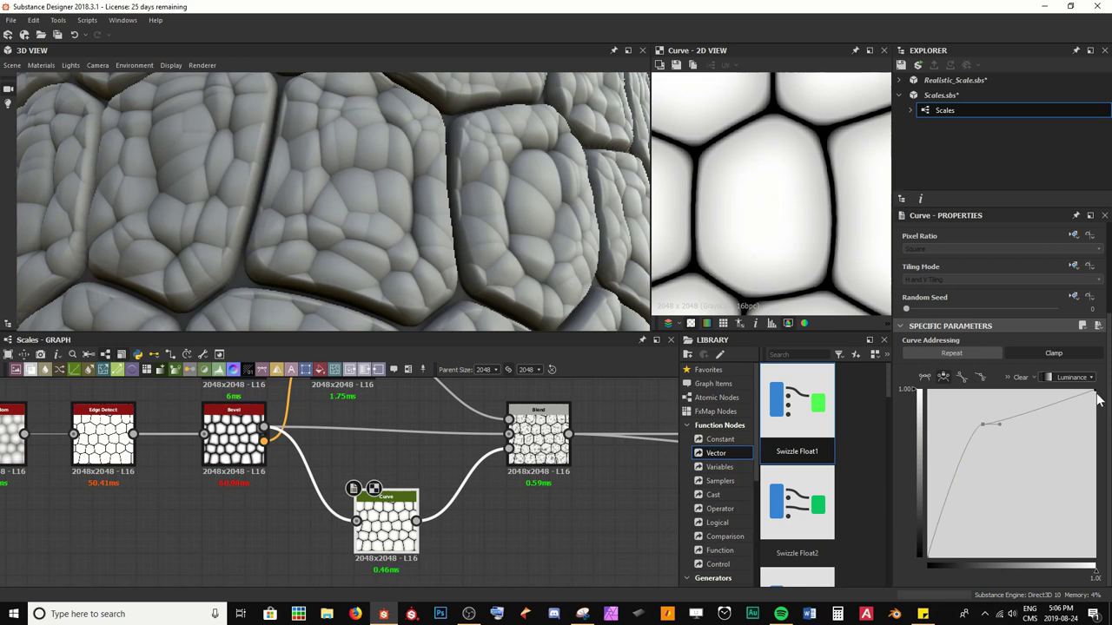
left_click_drag(1097, 396, 1095, 557)
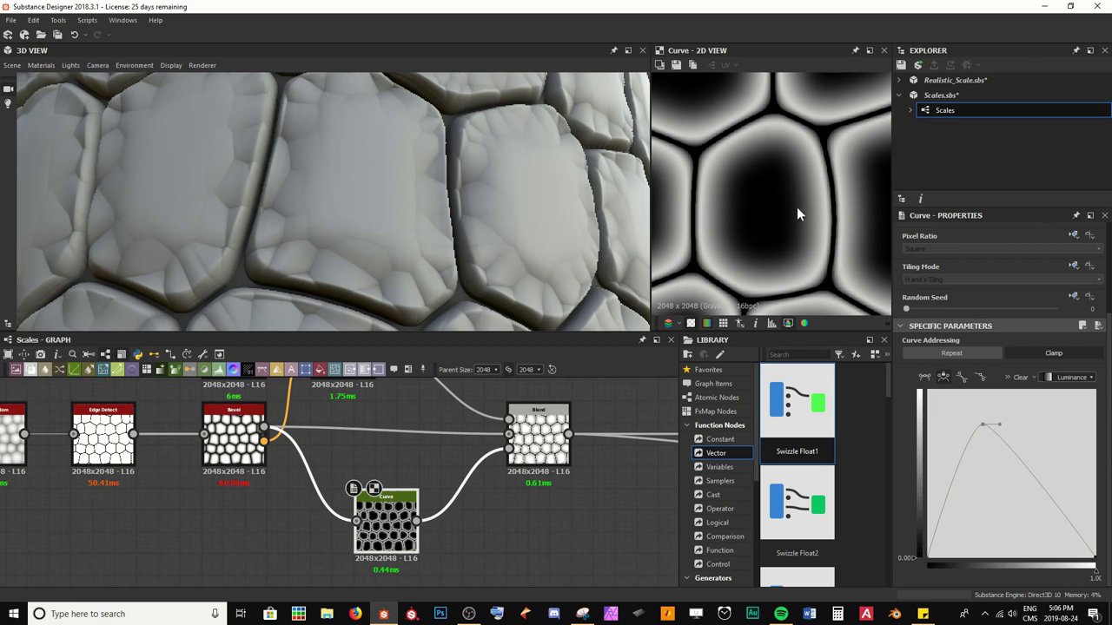
left_click_drag(345, 260, 344, 184, "alt")
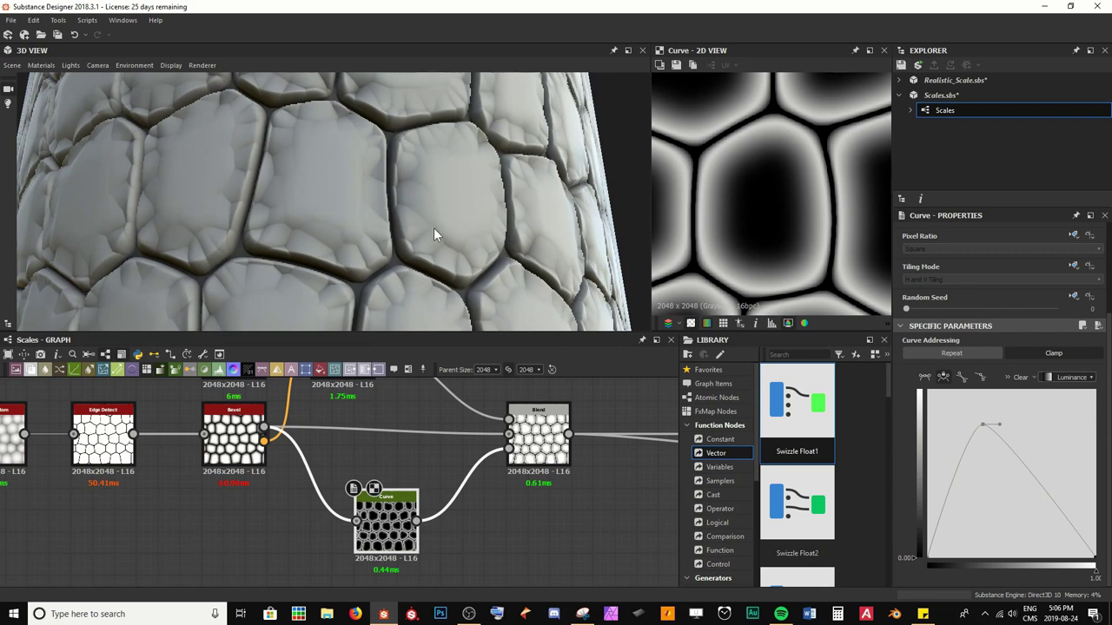
scroll(737, 228, "up", 5)
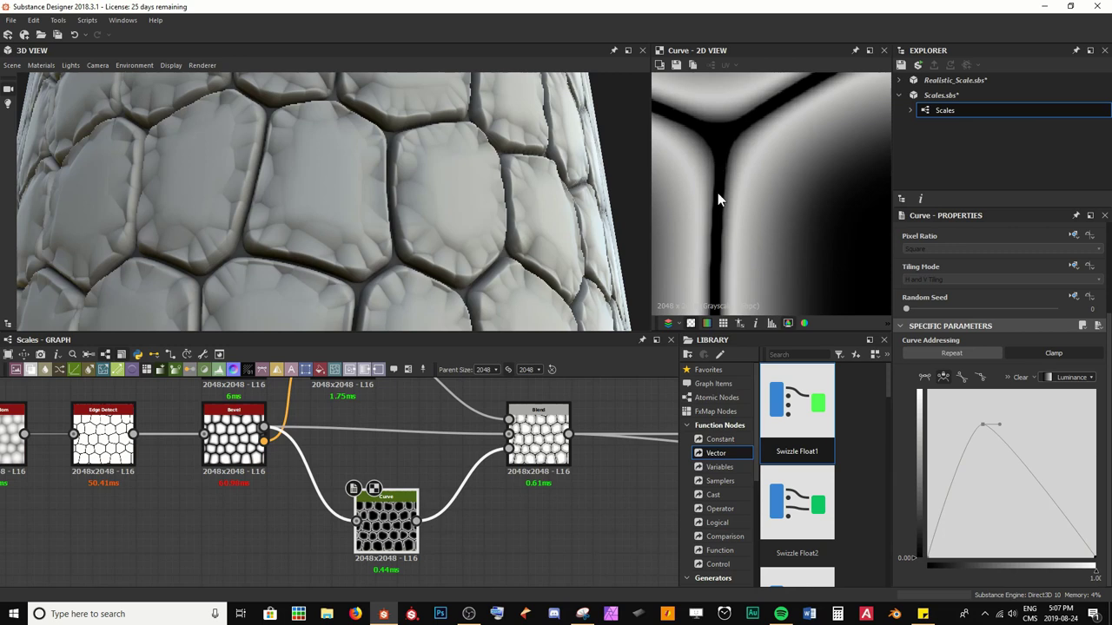
scroll(729, 169, "down", 3)
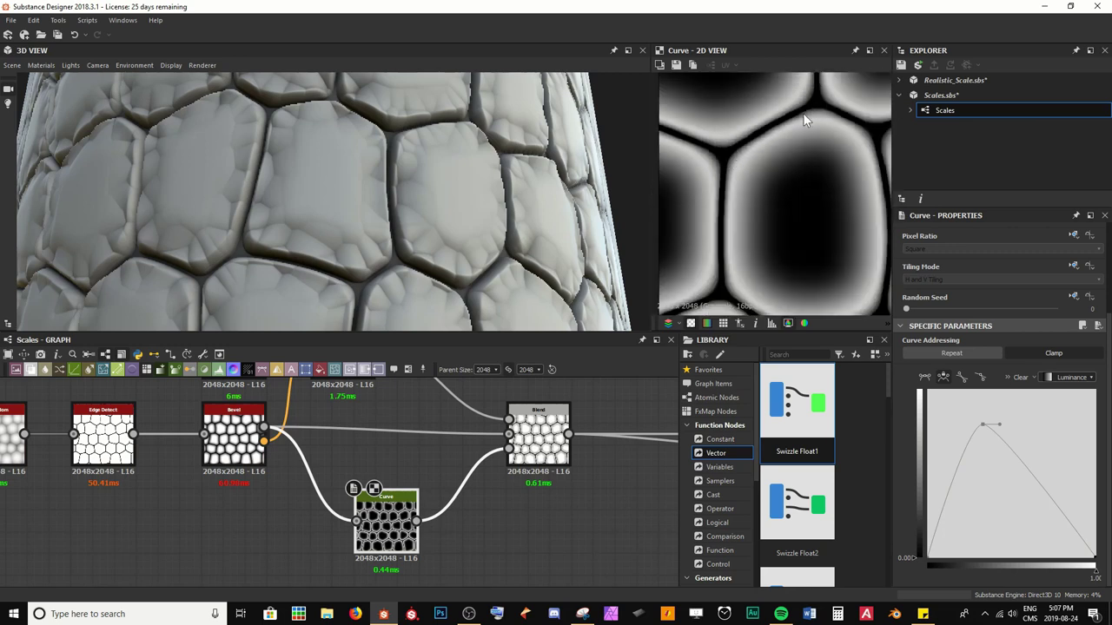
middle_click_drag(773, 186, 747, 164)
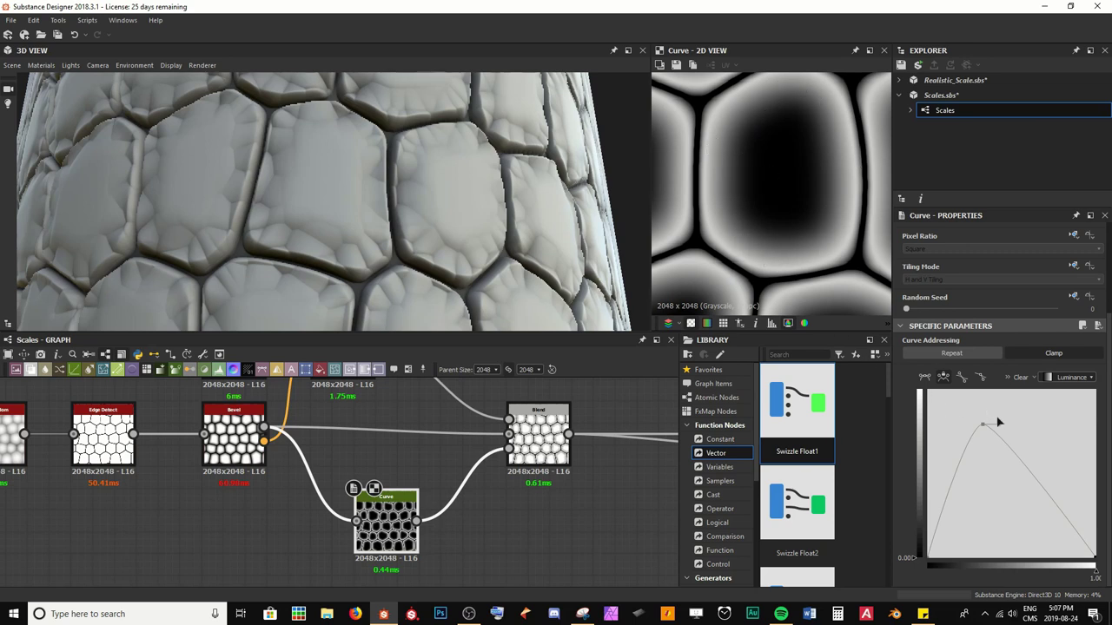
Extend the peak point's outgoing tangent to about 0.53 horizontally and shift the curve's start point to about 0.03.
mouse_move(1000, 425)
left_mouse_down()
mouse_move(1039, 429)
mouse_move(1016, 425)
left_mouse_up()
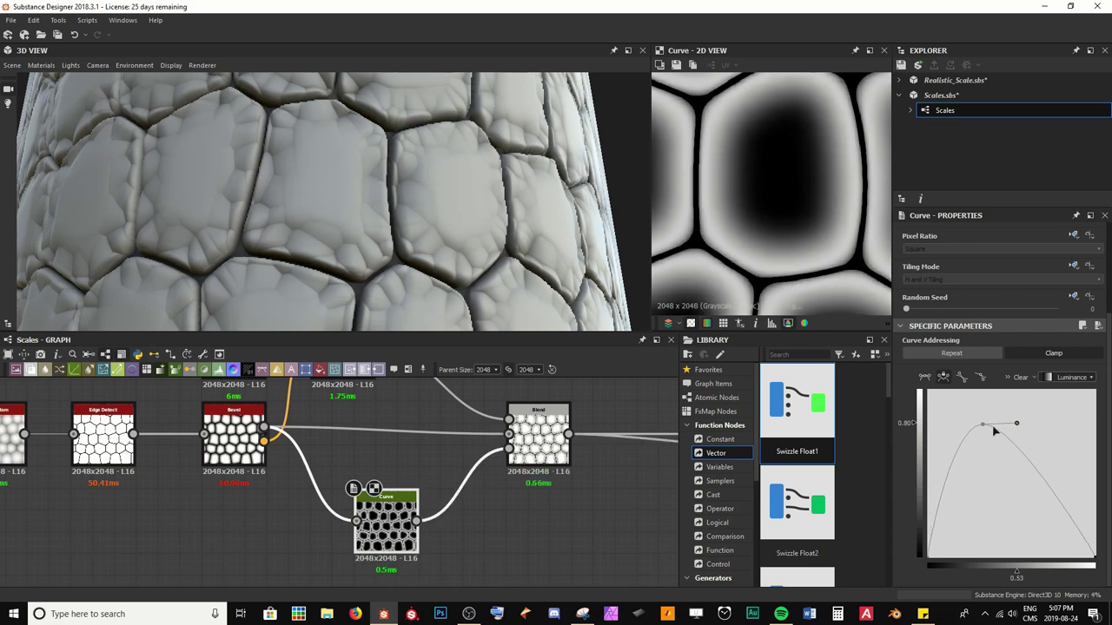
left_click_drag(928, 563, 977, 575)
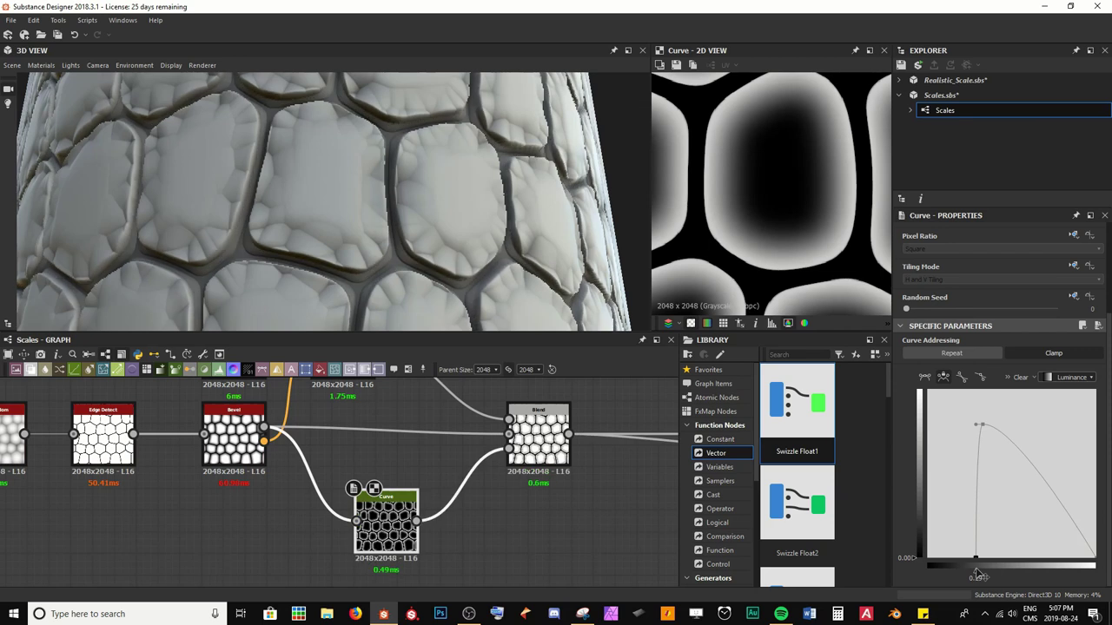
scroll(285, 247, "up", 3)
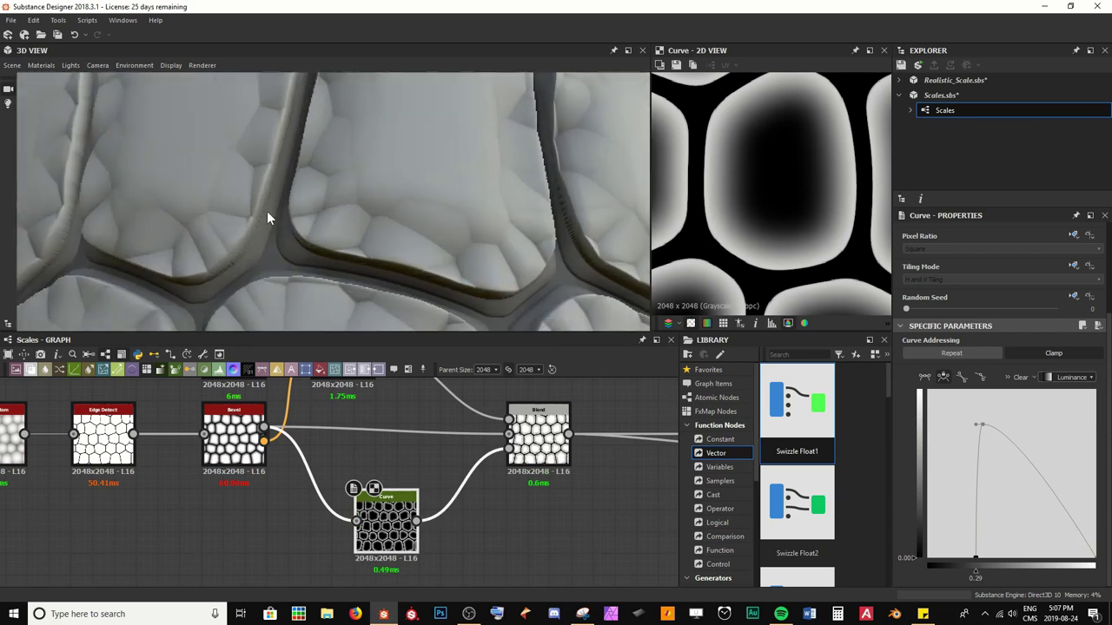
middle_click_drag(266, 211, 366, 205)
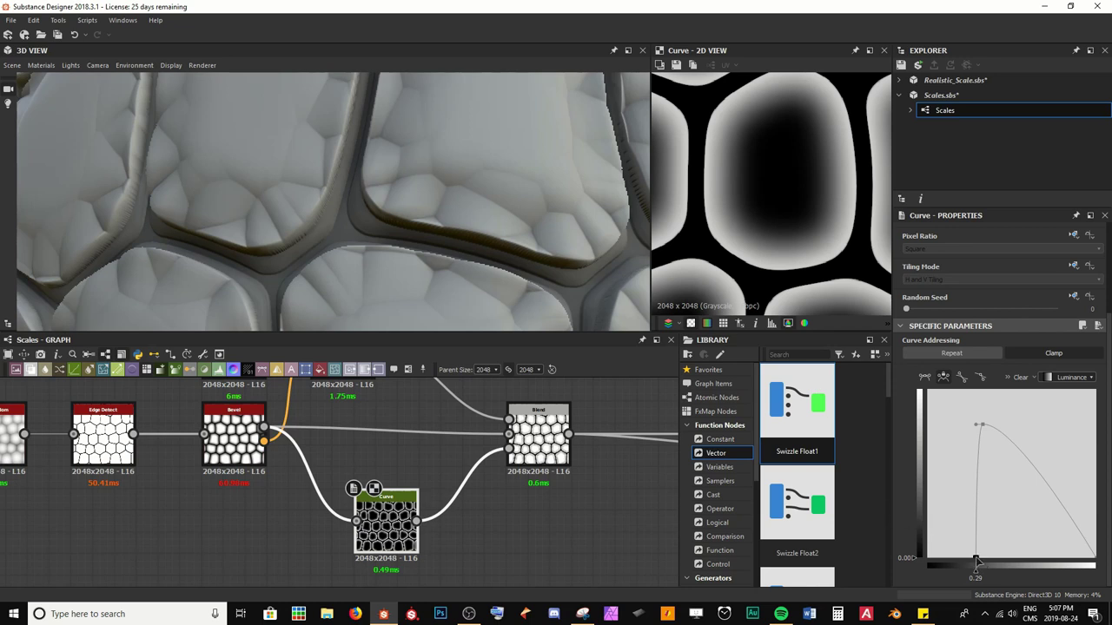
left_click_drag(980, 563, 936, 584)
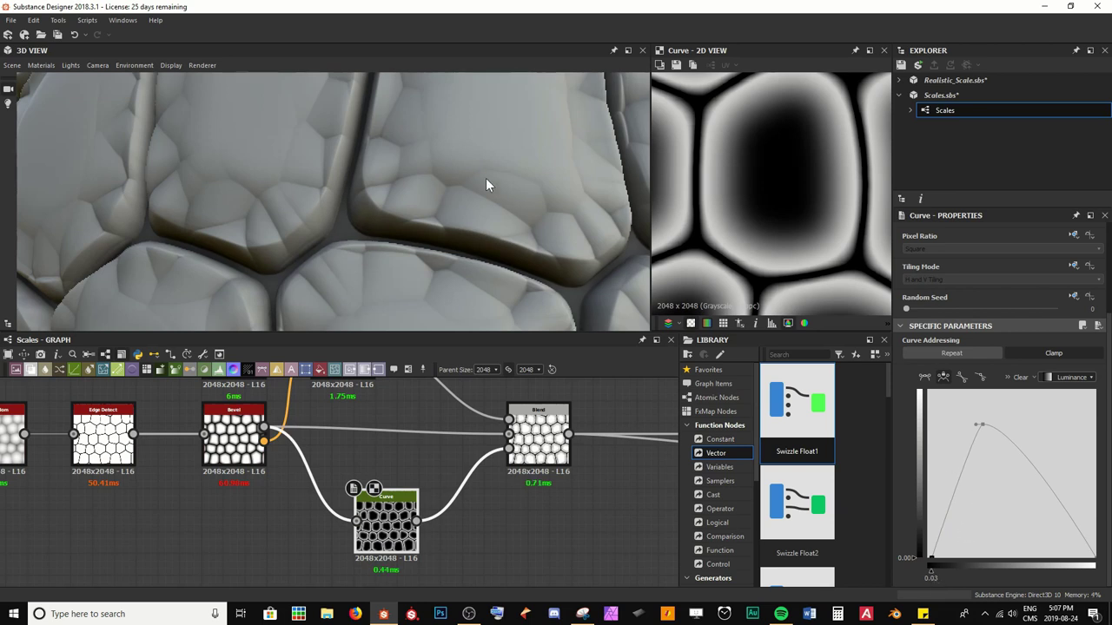
left_click_drag(485, 178, 456, 191)
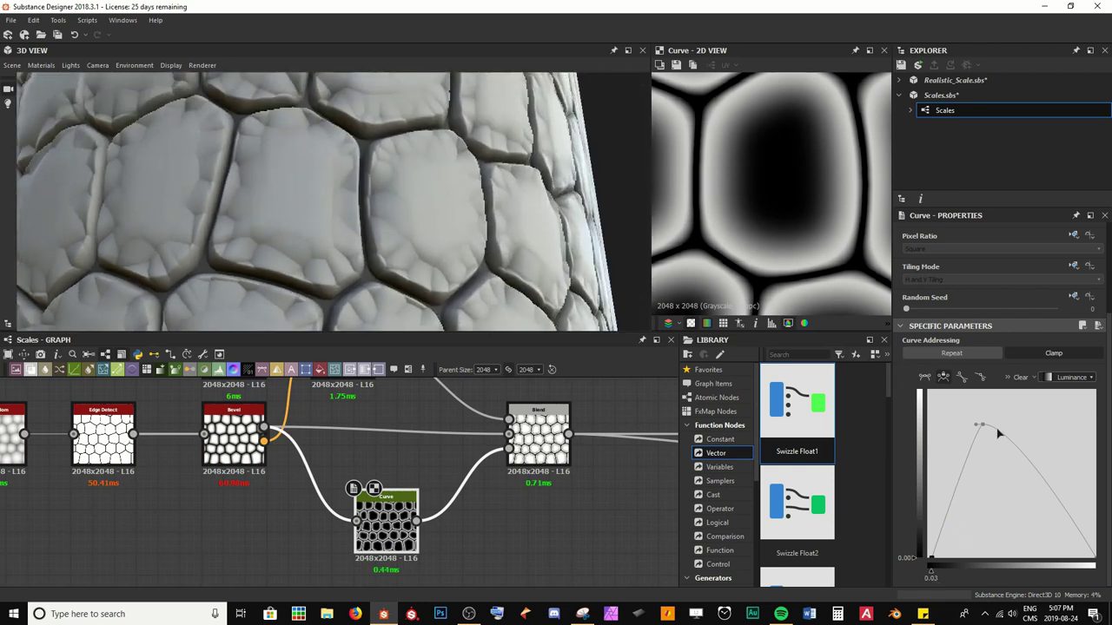
Add a control point on the curve's falling slope, lower it to about 0.49 horizontally and 0.19 vertically, and inspect the scale rims.
left_click_drag(1017, 450, 1015, 448)
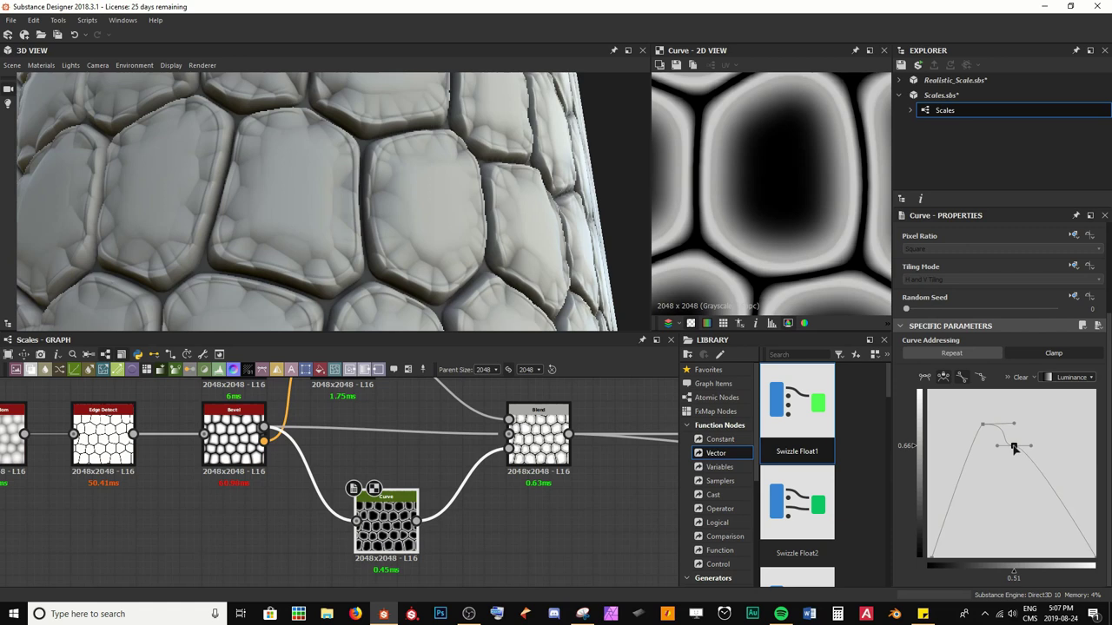
scroll(380, 252, "up", 3)
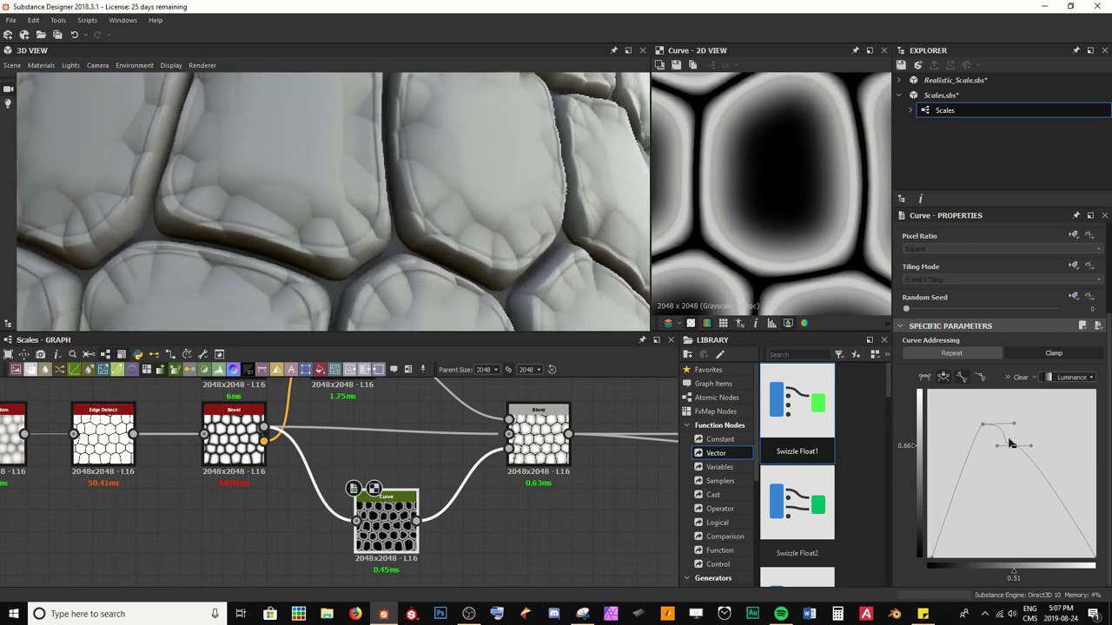
left_click_drag(1014, 449, 1015, 534)
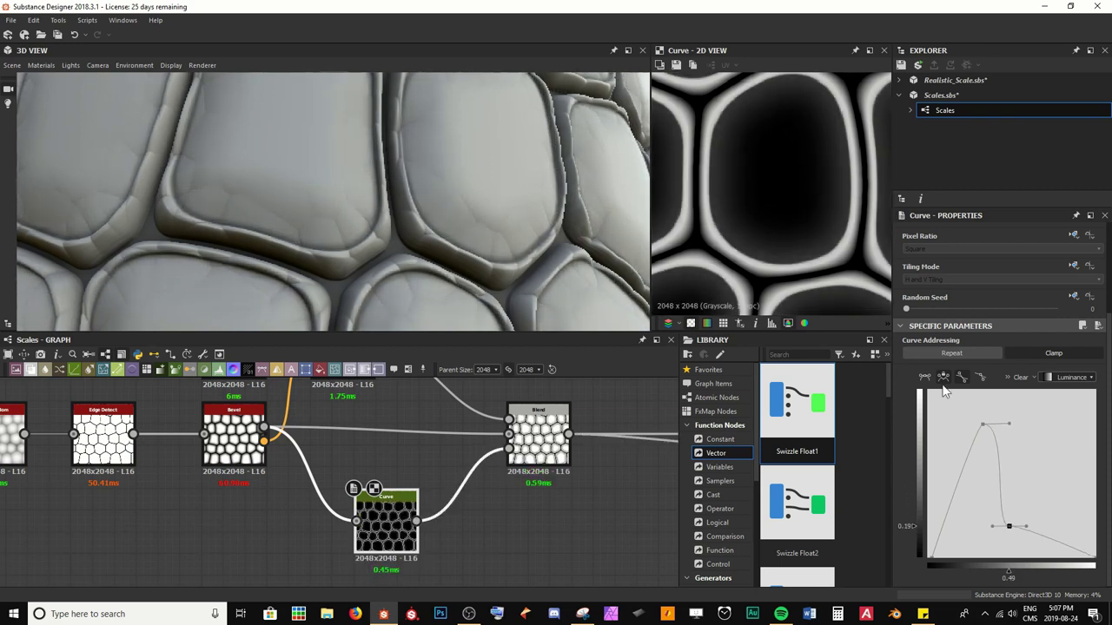
scroll(391, 184, "down", 5)
left_click_drag(391, 185, 376, 206)
scroll(443, 214, "up", 5)
scroll(367, 141, "up", 3)
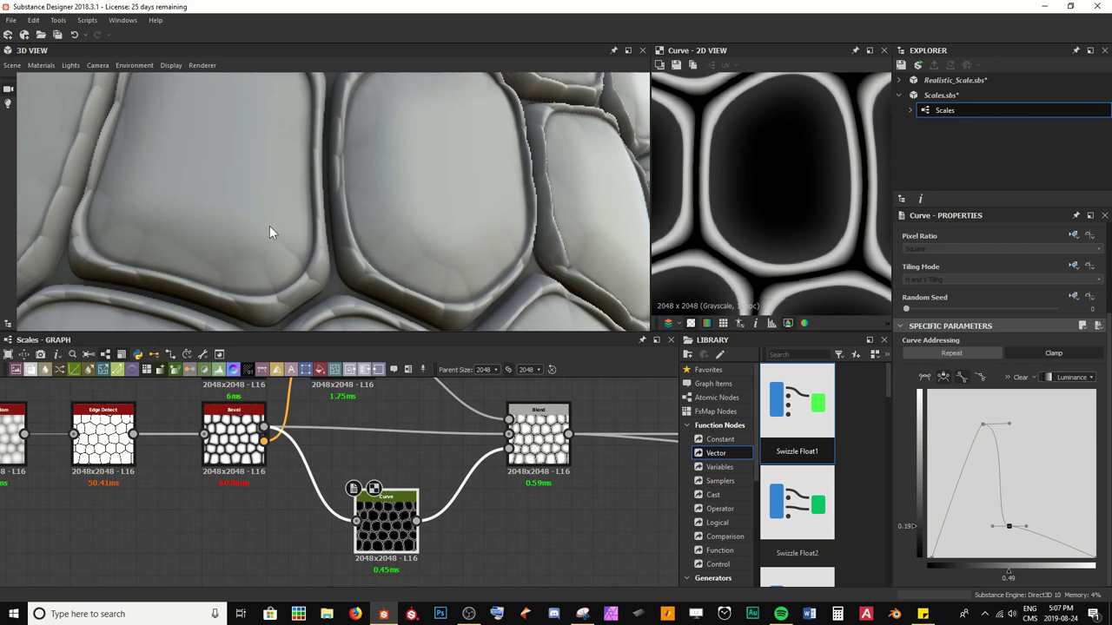
left_click_drag(270, 228, 284, 163, "alt")
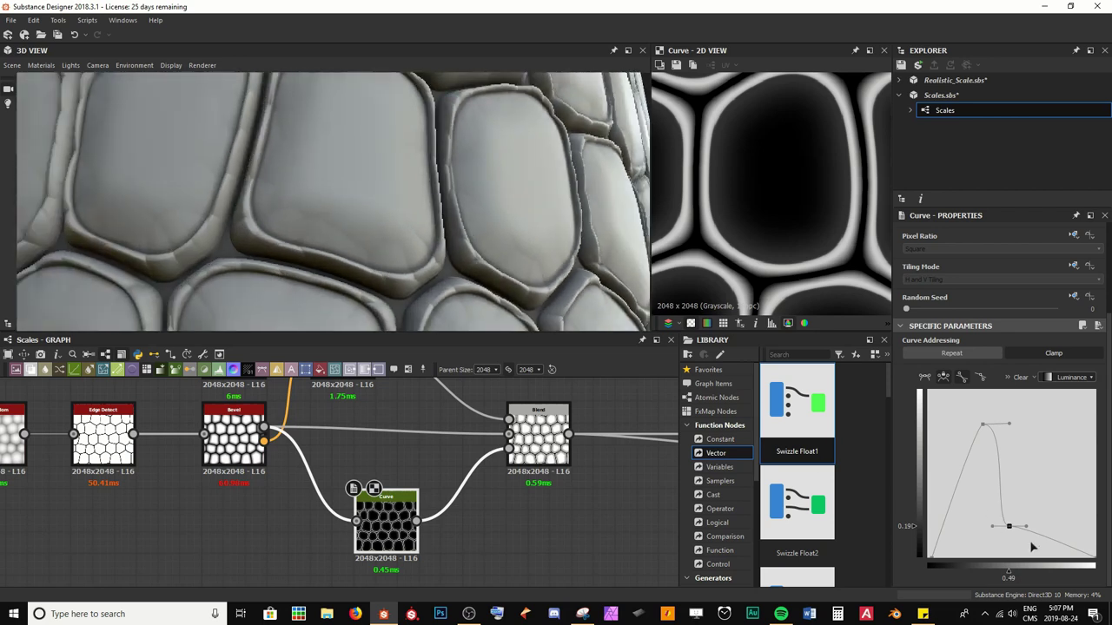
Move the lower control point to about 0.66 horizontally and 0.11 vertically with a sloped tangent, and broaden the peak by widening its tangents.
mouse_move(1026, 529)
left_mouse_down()
mouse_move(1045, 553)
mouse_move(1018, 529)
mouse_move(1042, 543)
left_mouse_up()
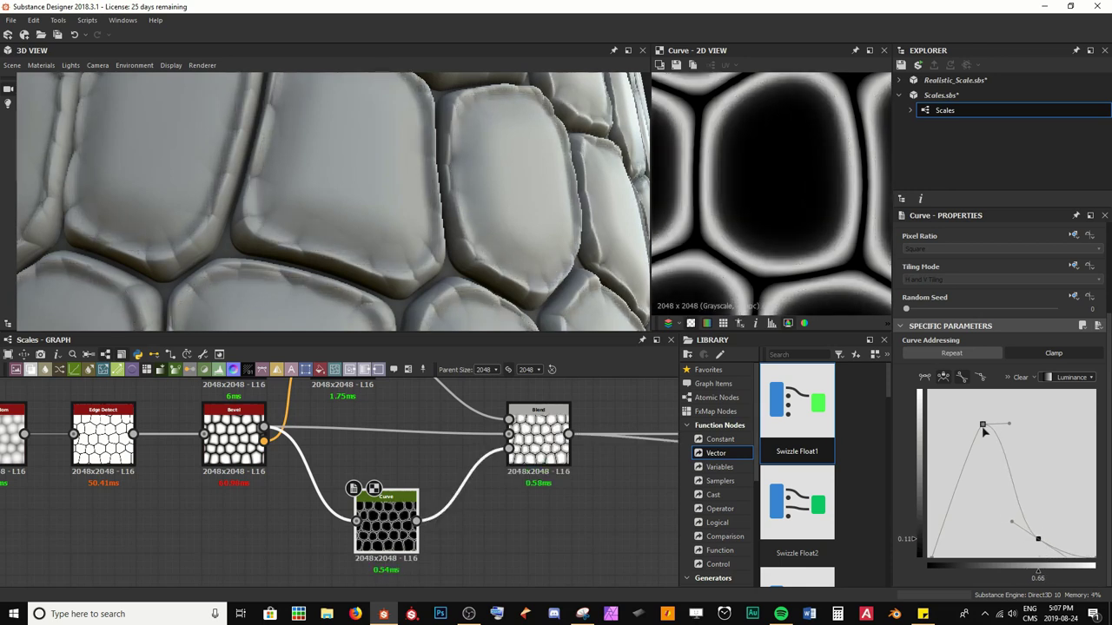
mouse_move(983, 430)
left_mouse_down()
mouse_move(970, 424)
mouse_move(1017, 415)
mouse_move(985, 427)
left_mouse_up()
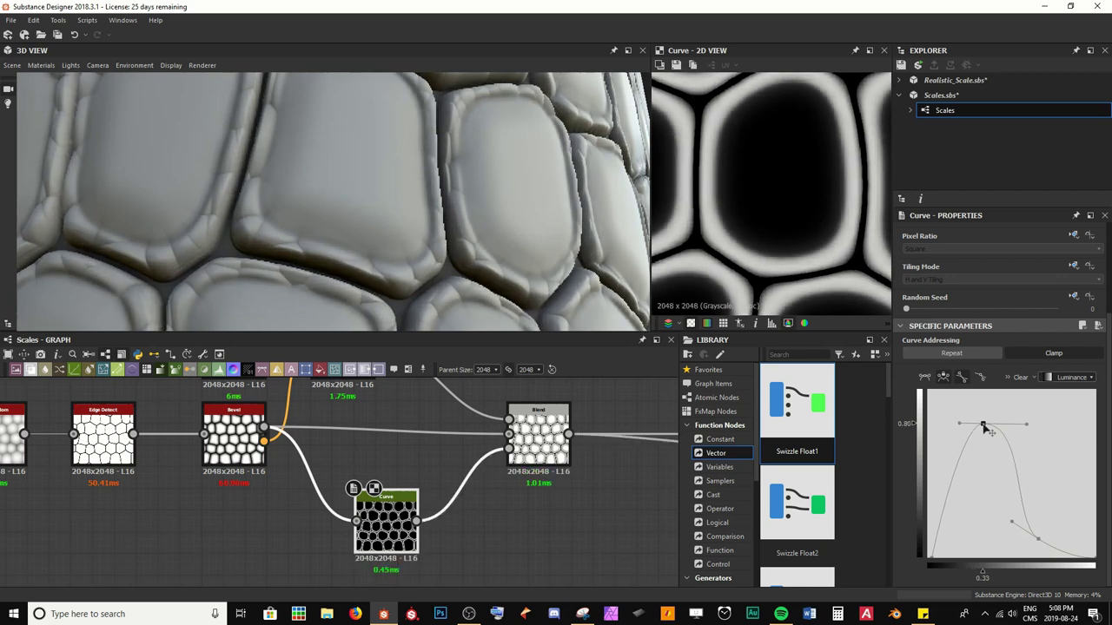
scroll(486, 139, "down", 10)
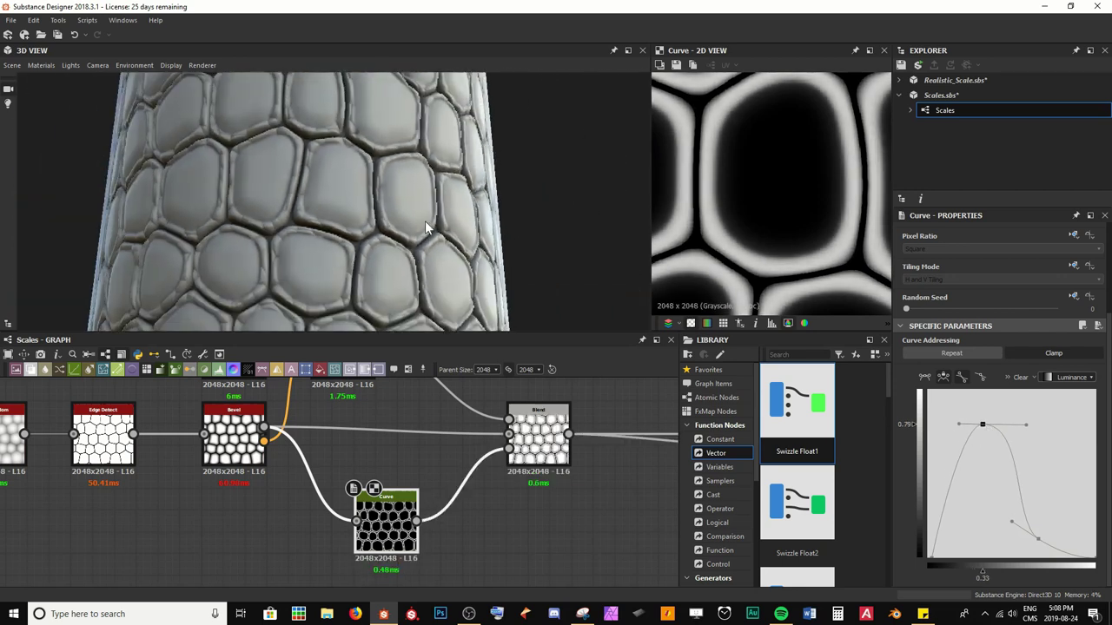
left_click_drag(445, 224, 447, 223)
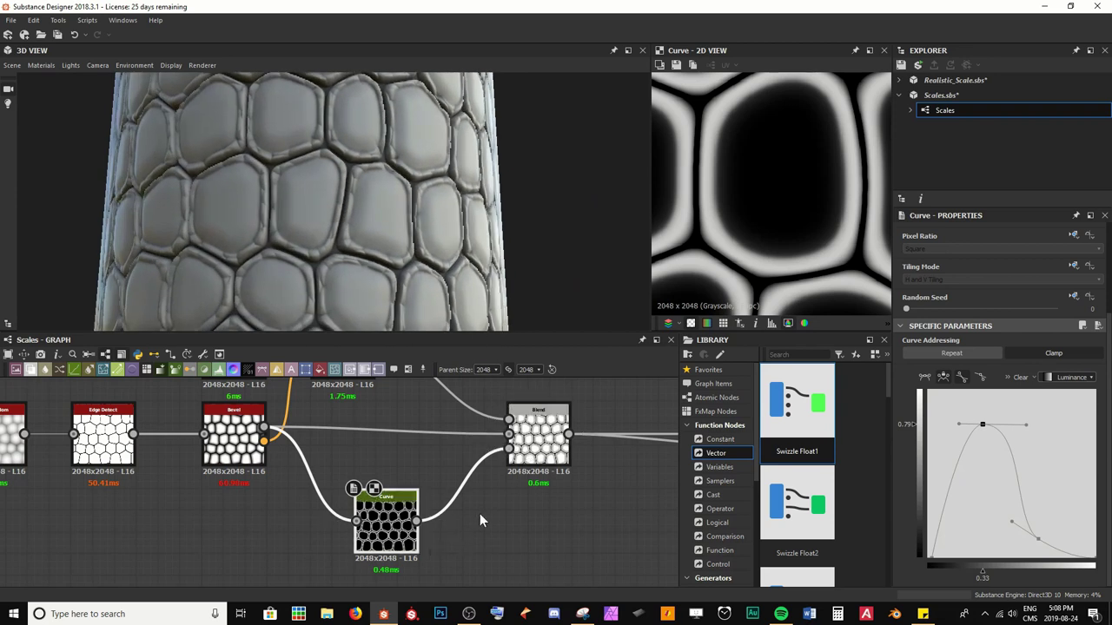
Review the Vector Warp Grayscale and Bevel nodes, showing the Bevel's height output in the 2D view.
middle_click_drag(473, 442, 502, 510)
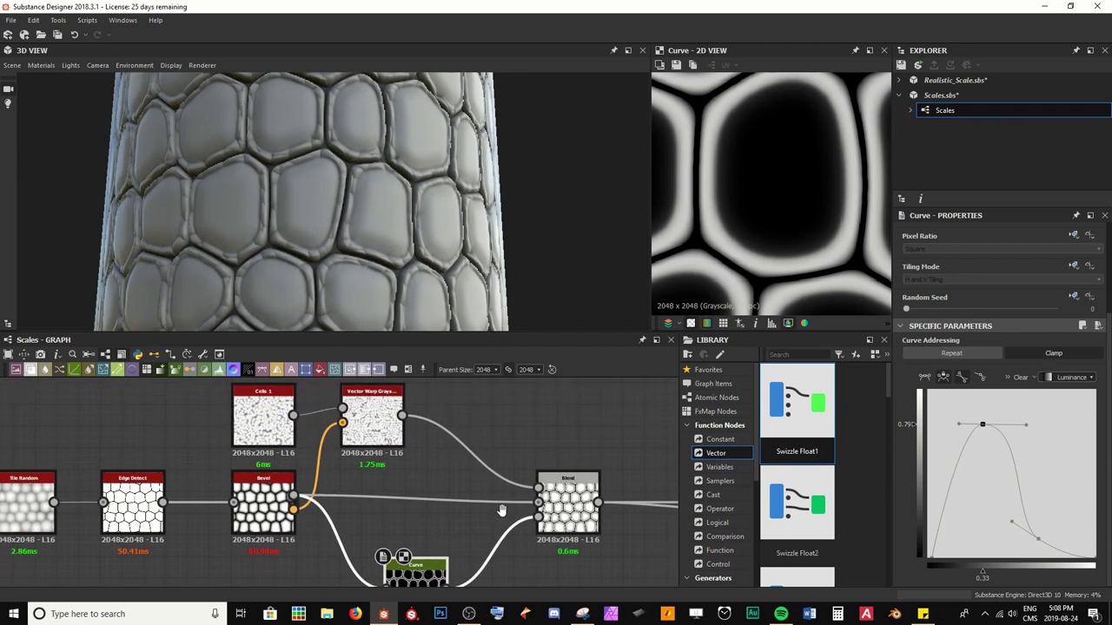
left_click(378, 424)
left_click(276, 496)
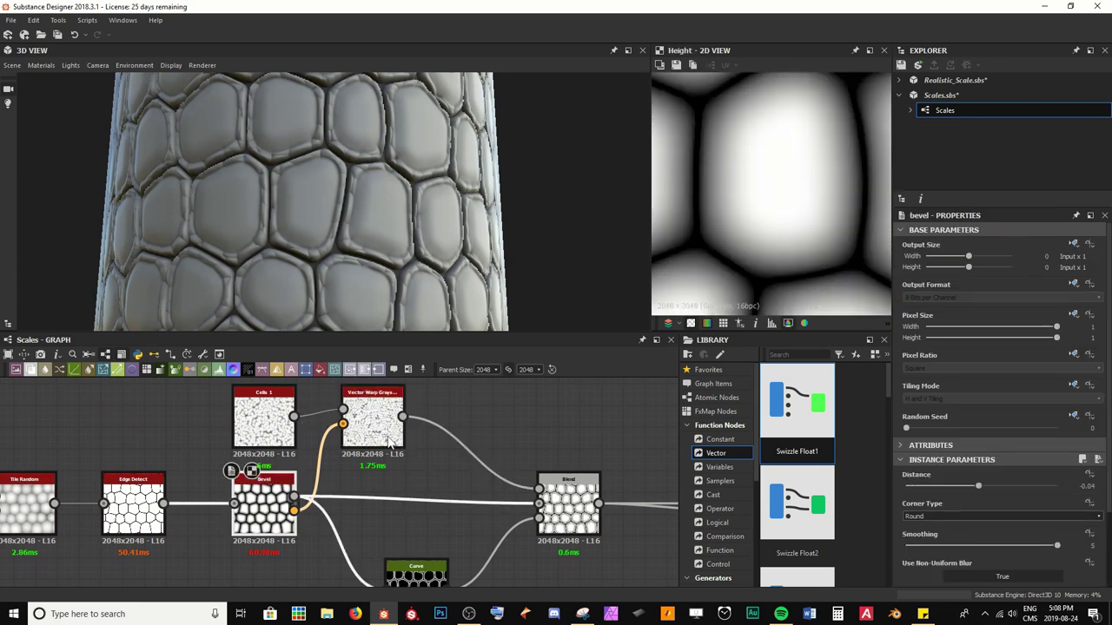
Review the Curve mask node and show the Blend node's output in the 2D view.
middle_click_drag(417, 487, 410, 438)
left_click(561, 460)
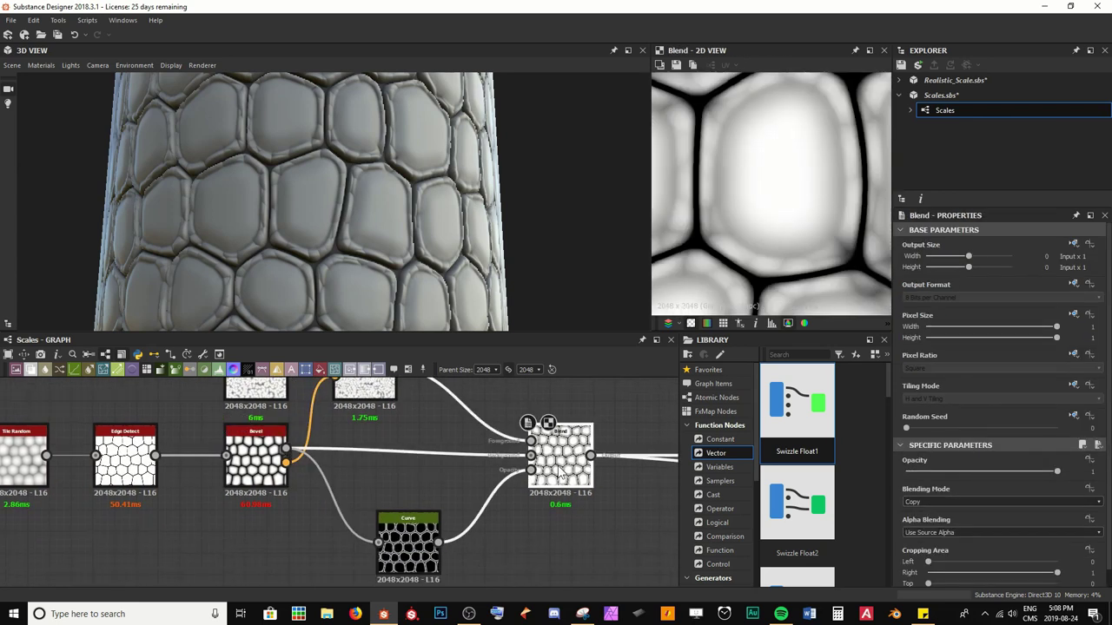
double_click(408, 557)
double_click(559, 458)
Shift the Curve's peak point to about 0.28 horizontally and 0.78 vertically, nudge the lower control point, and inspect the scale rims up close.
left_click(417, 543)
scroll(1003, 496, "down", 2)
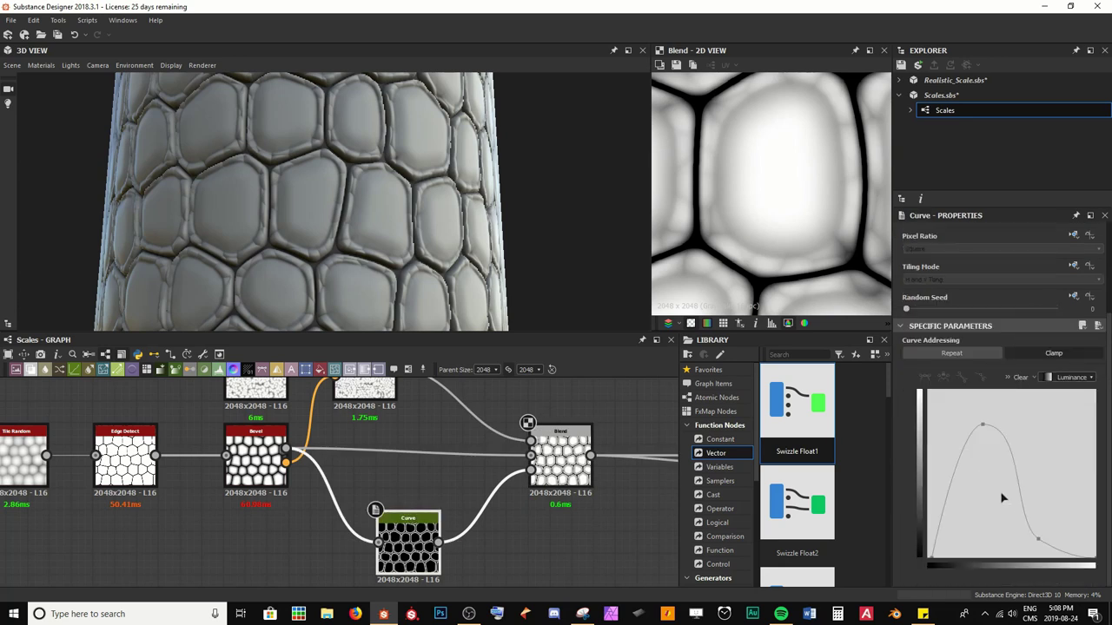
left_click_drag(1038, 540, 1040, 544)
mouse_move(984, 426)
left_mouse_down()
mouse_move(978, 436)
mouse_move(975, 427)
left_mouse_up()
mouse_move(382, 248)
left_mouse_down()
mouse_move(273, 250)
mouse_move(345, 233)
mouse_move(383, 241)
left_mouse_up()
scroll(347, 233, "up", 2)
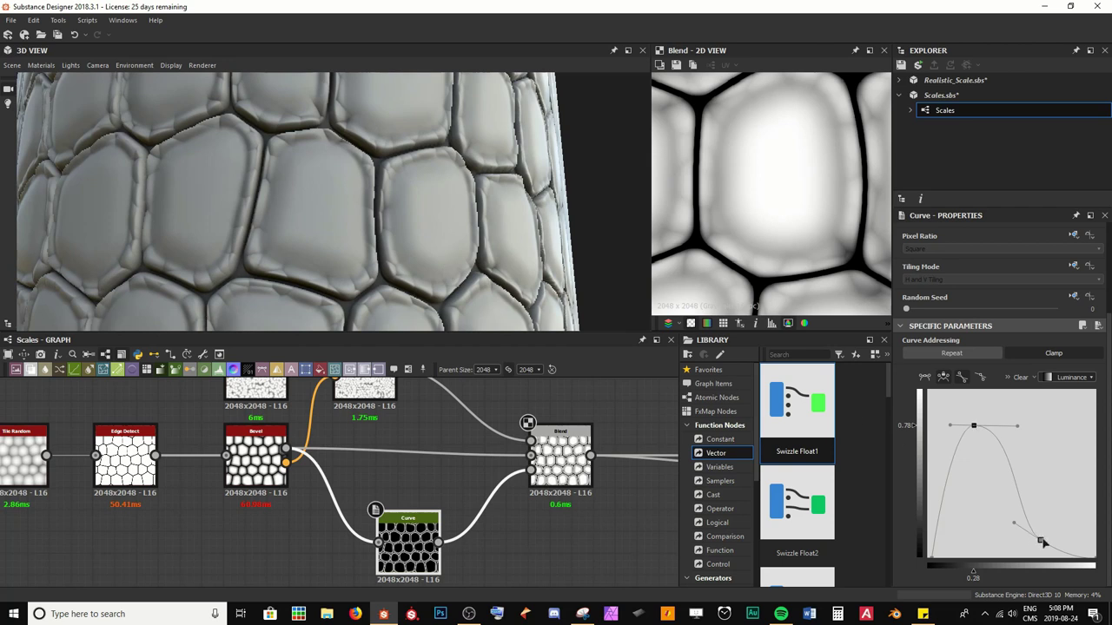
Move the curve's lower control point closer to the peak and lower the peak to about 0.23 horizontally and 0.57 vertically.
mouse_move(1042, 543)
left_mouse_down()
mouse_move(1018, 513)
mouse_move(1028, 536)
left_mouse_up()
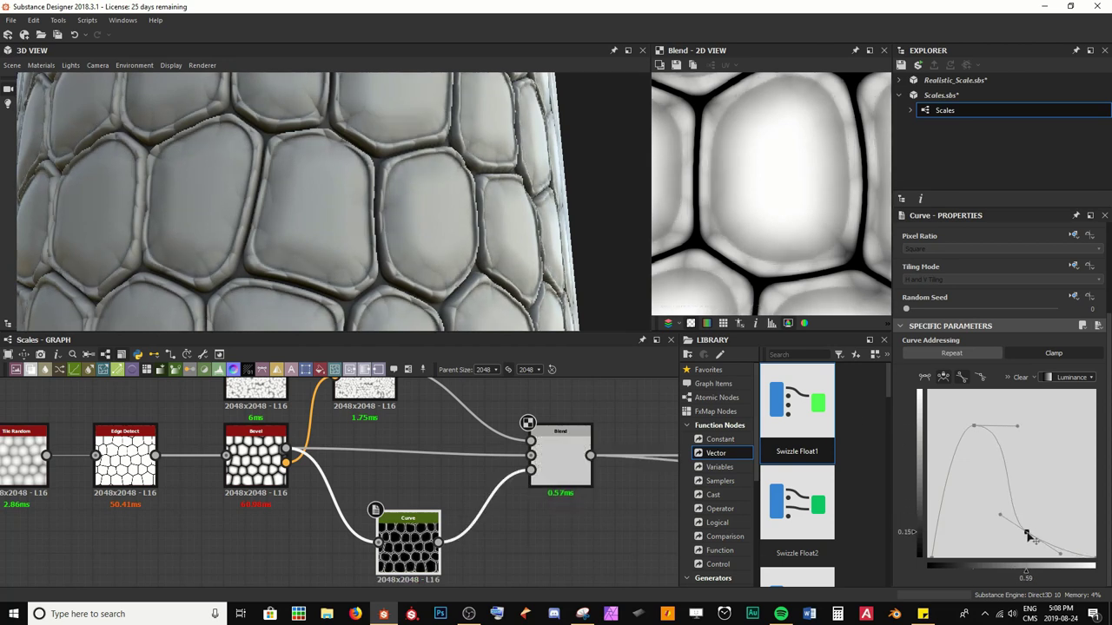
left_click_drag(974, 426, 972, 468)
scroll(383, 206, "down", 5)
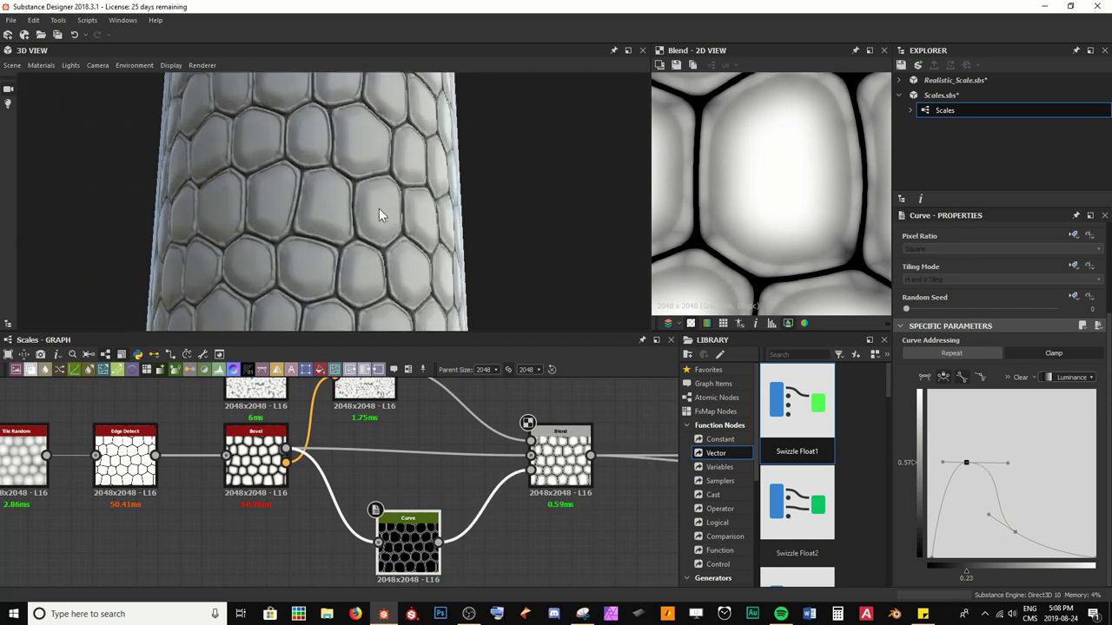
scroll(379, 210, "up", 3)
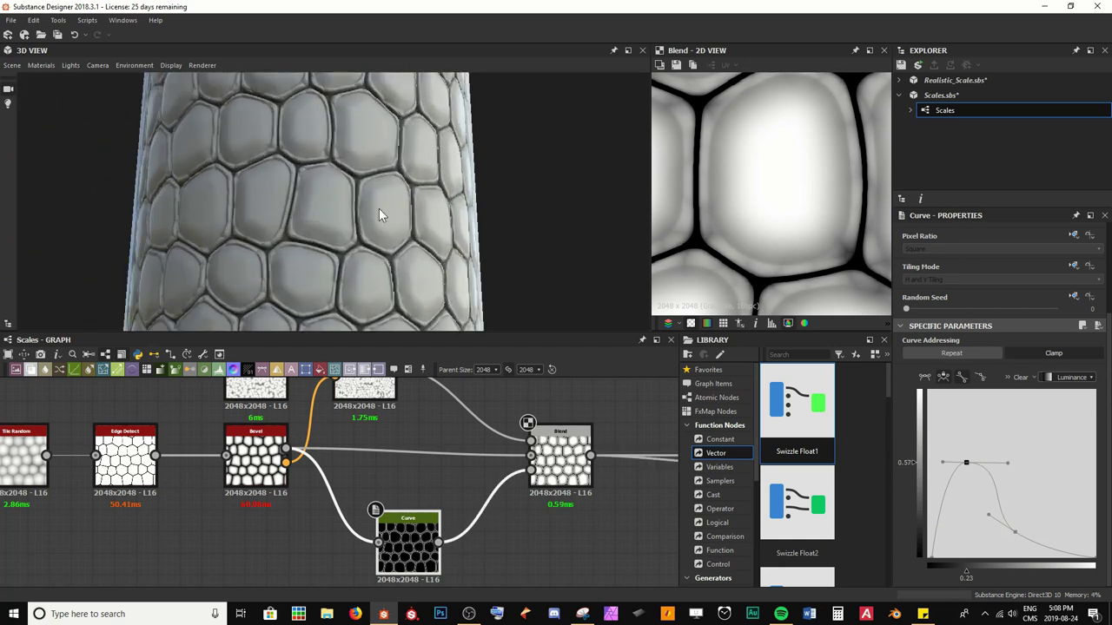
Set the Blend node's blending mode to Overlay and inspect the scale rims on the 3D model.
left_click(555, 461)
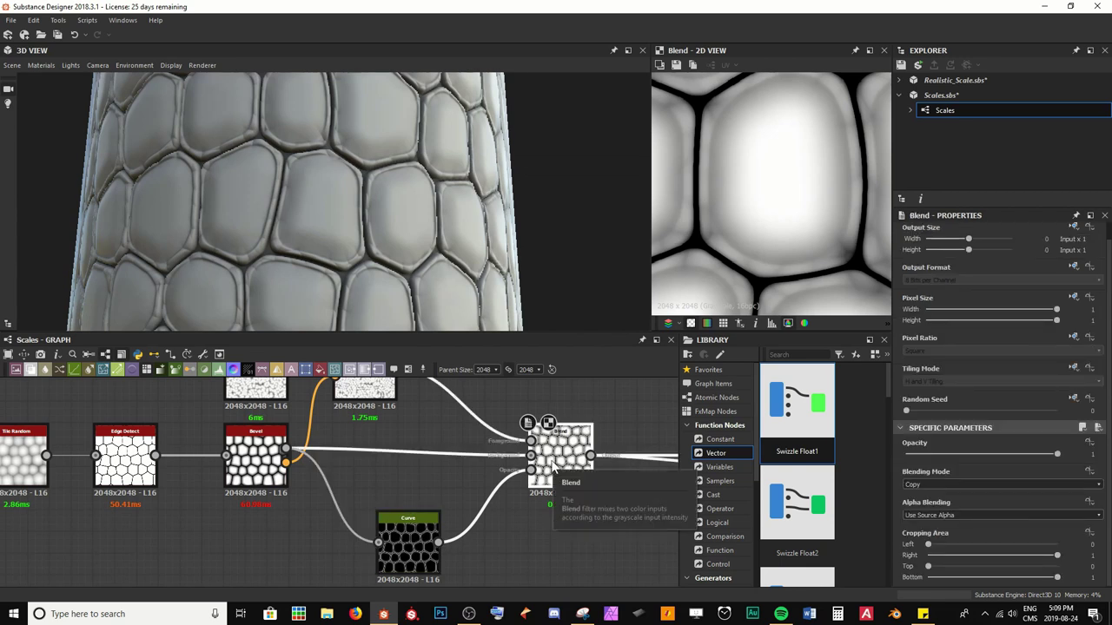
left_click(956, 485)
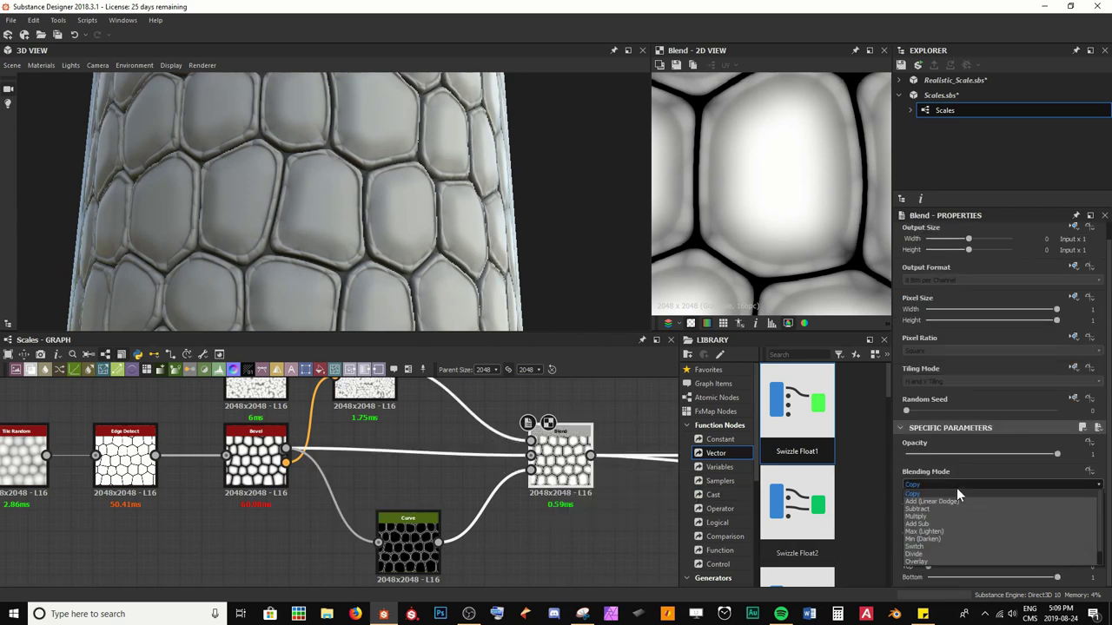
left_click(948, 560)
scroll(367, 189, "up", 4)
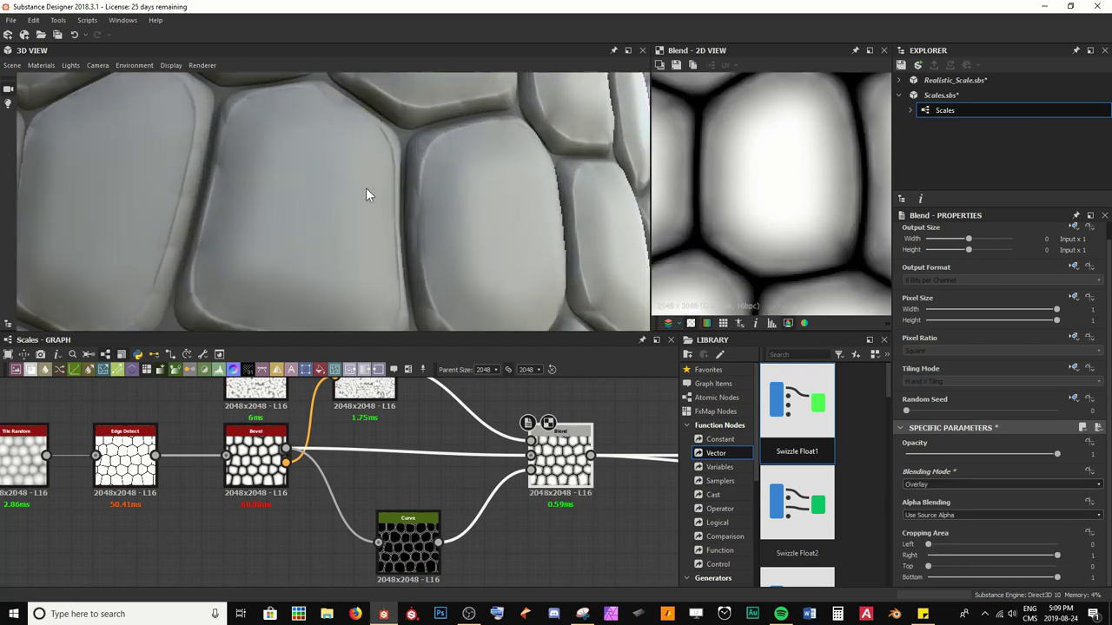
mouse_move(368, 190)
left_mouse_down()
mouse_move(389, 196)
mouse_move(371, 189)
left_mouse_up()
scroll(372, 190, "down", 2)
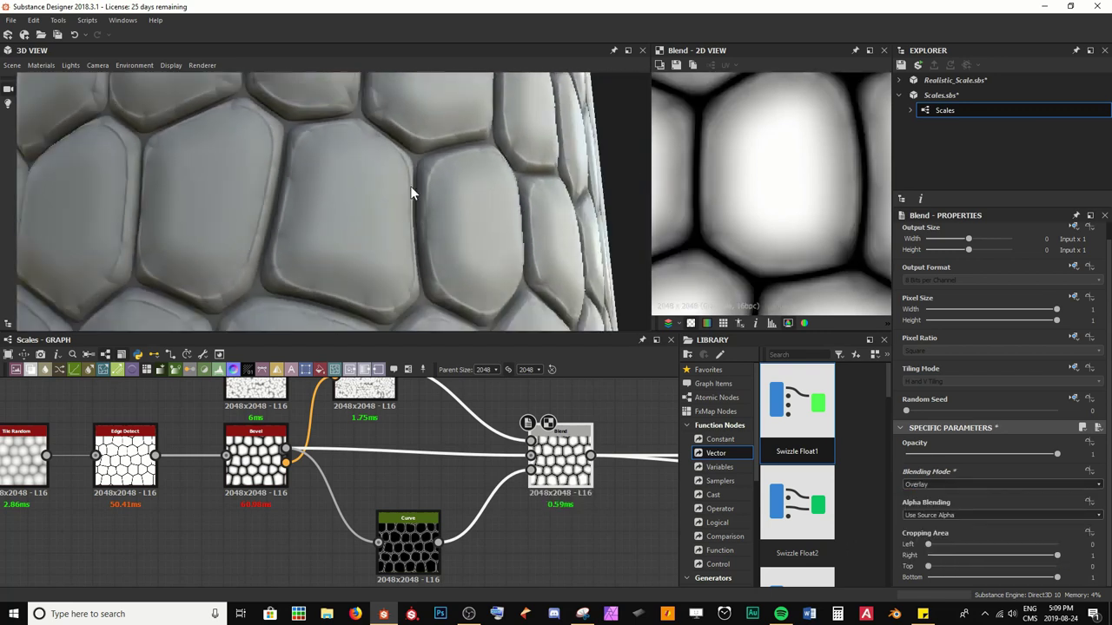
middle_click_drag(410, 186, 403, 180)
left_click_drag(354, 267, 366, 236, "alt")
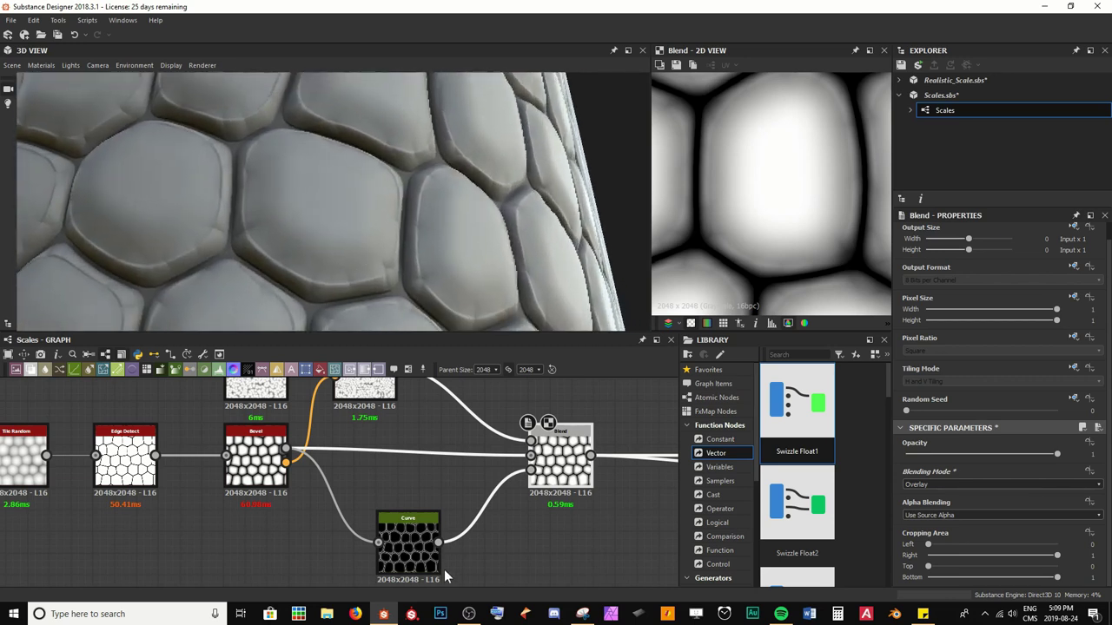
Set the Curve's lower control point to about 0.64 horizontally and 0.11 vertically, and its peak to about 0.20 and 0.55.
left_click(428, 542)
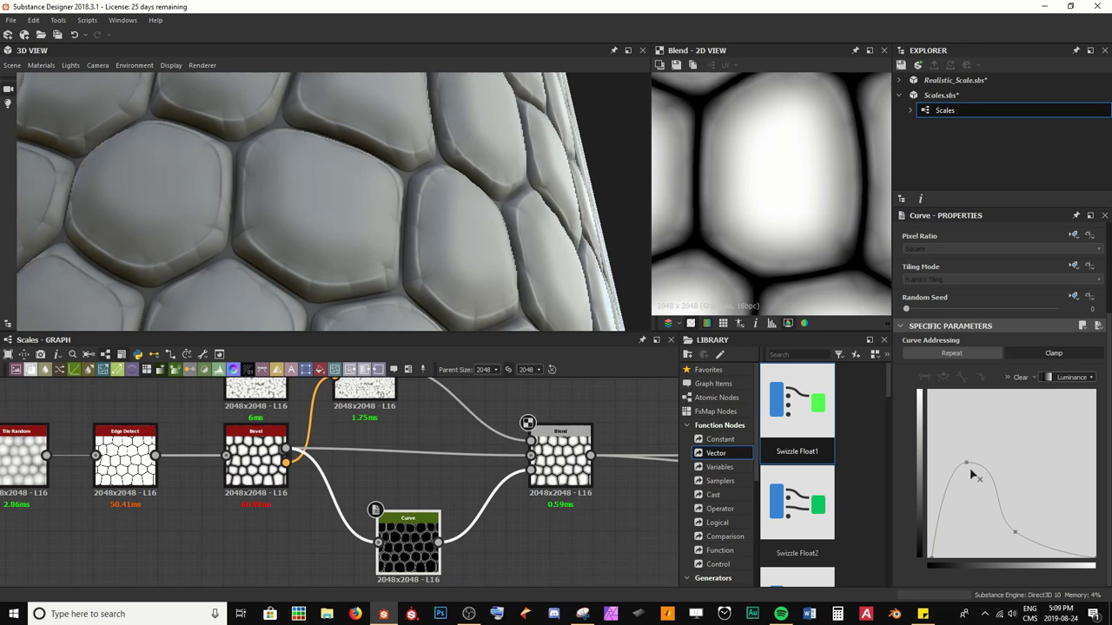
left_click_drag(966, 463, 974, 448)
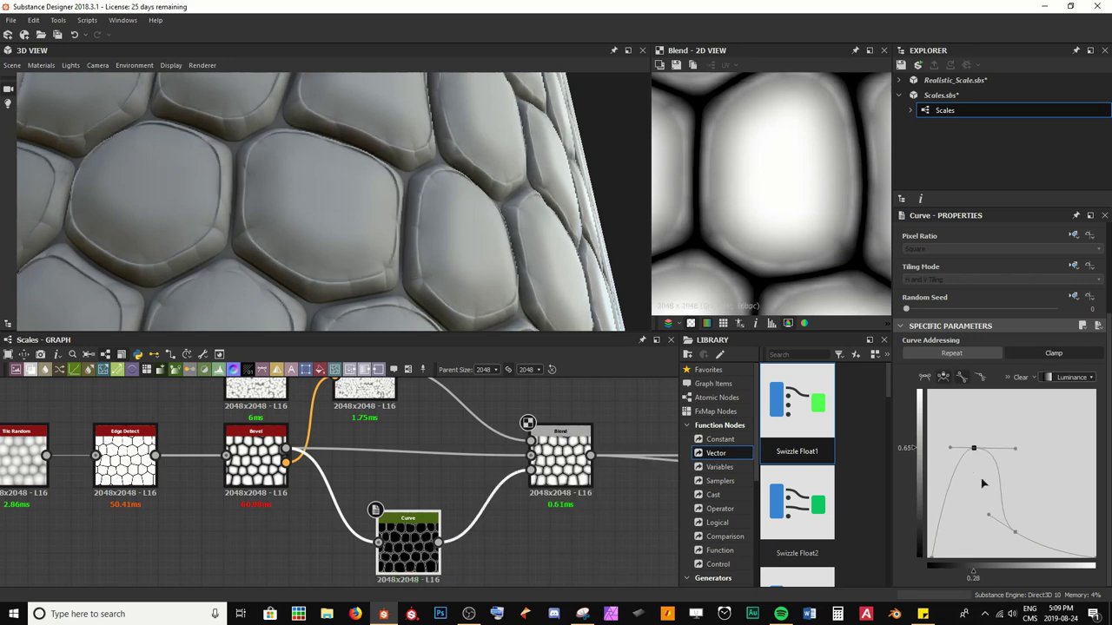
left_click_drag(1015, 532, 1034, 540)
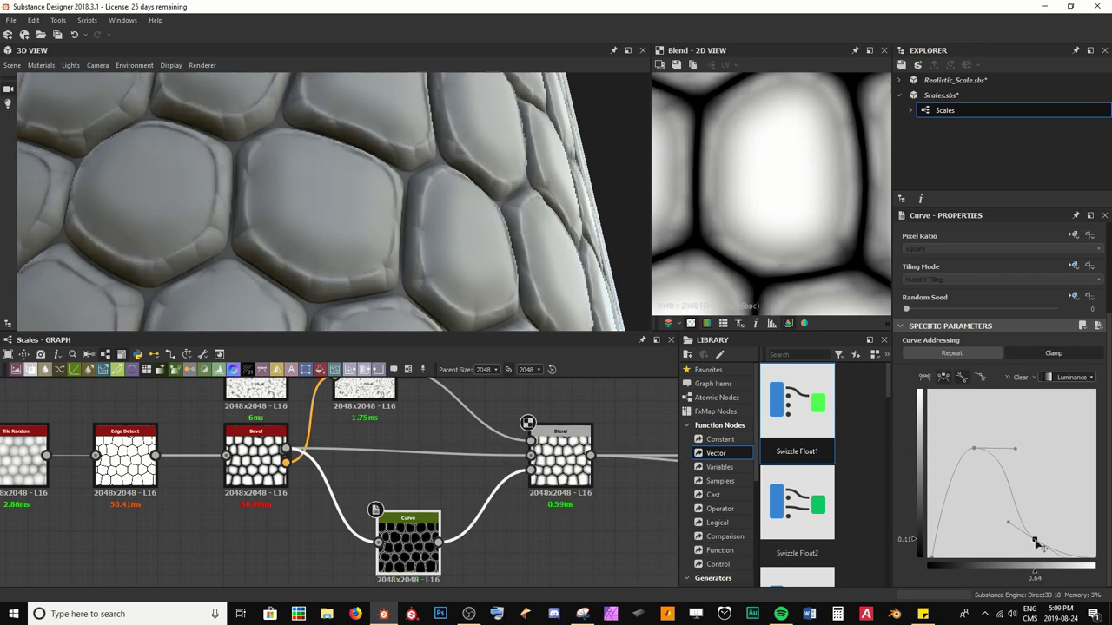
left_click_drag(973, 449, 960, 468)
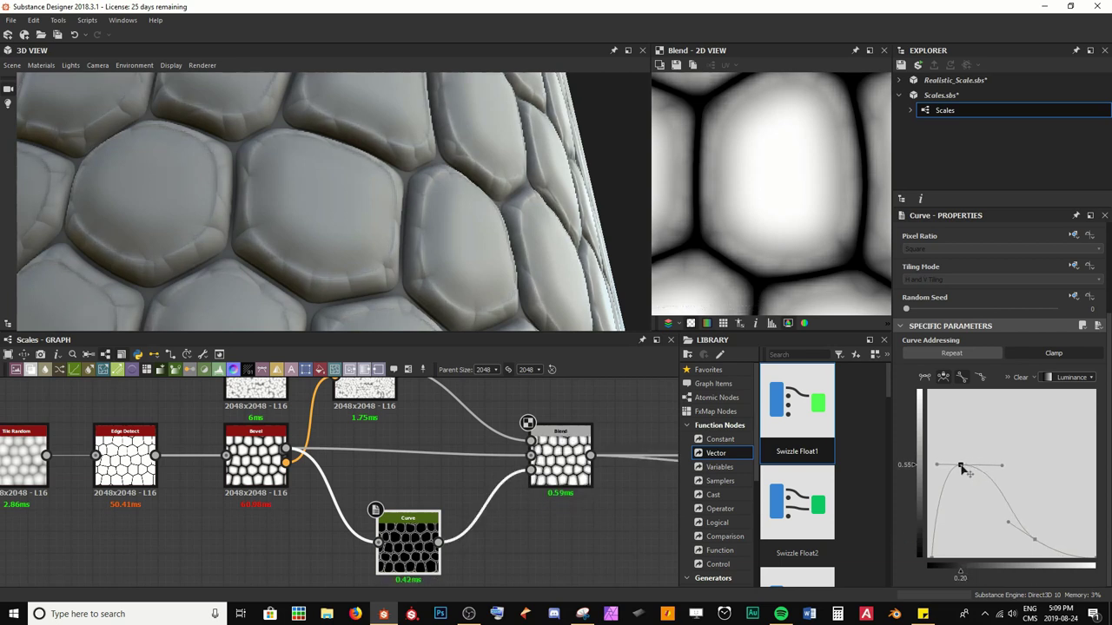
scroll(441, 222, "down", 4)
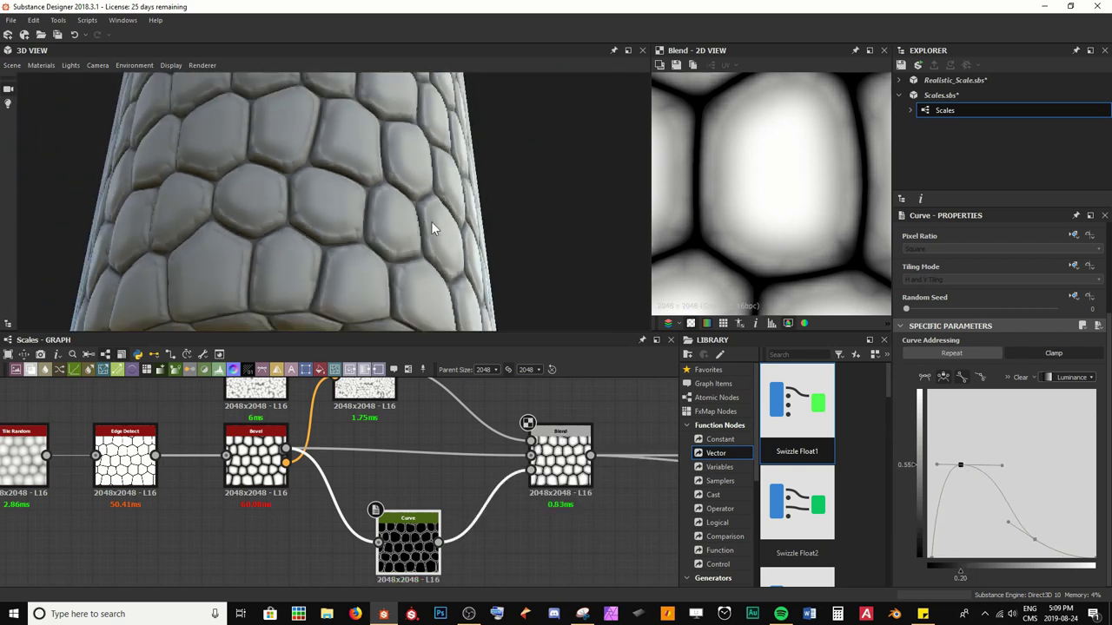
left_click_drag(431, 222, 395, 235)
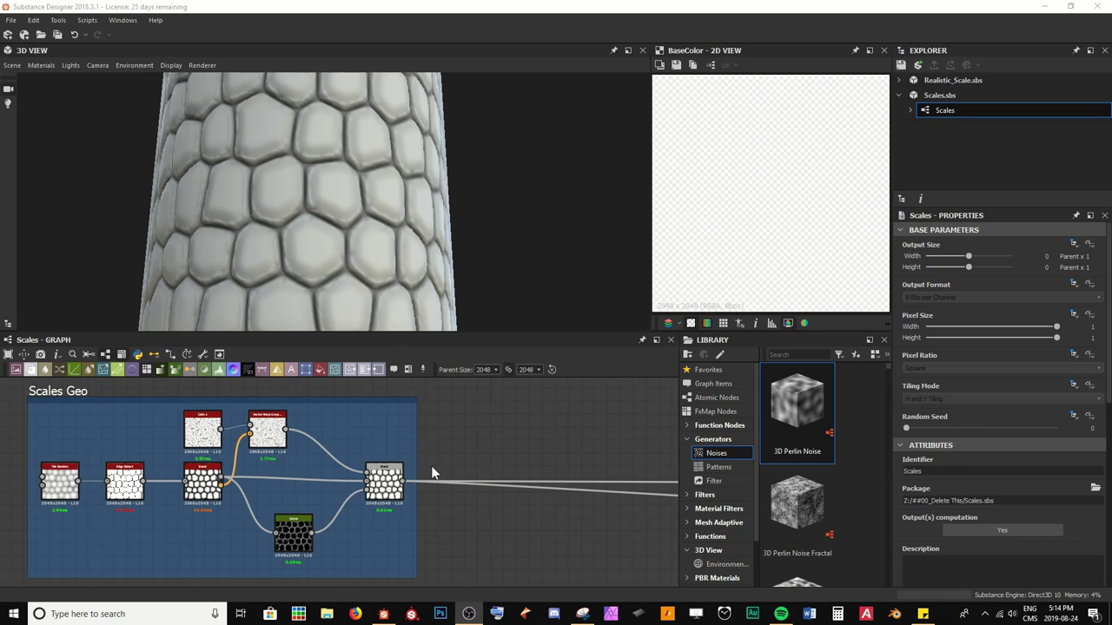
Show the Scales Geo frame's final Blend in the 2D view and examine the scale rims closely on the 3D model.
double_click(383, 481)
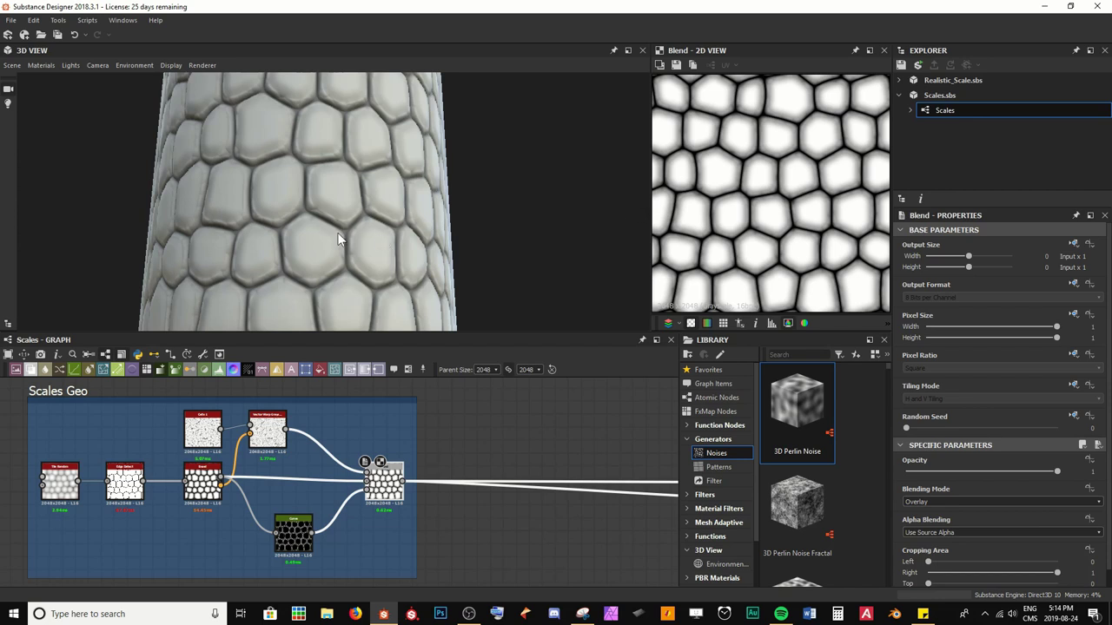
scroll(339, 239, "up", 10)
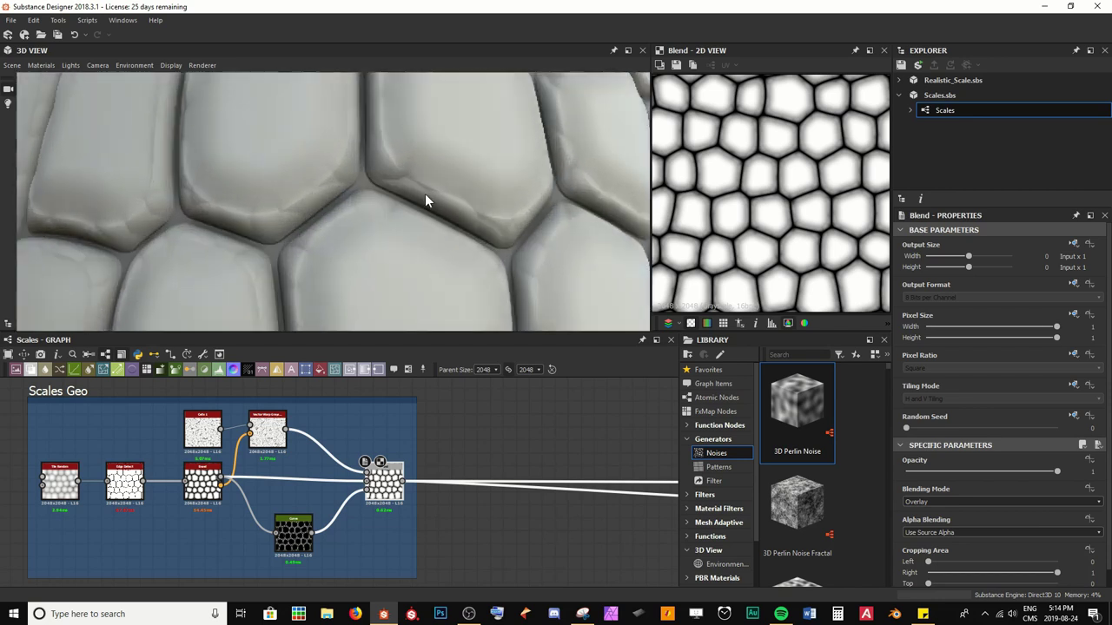
left_click_drag(426, 194, 394, 192)
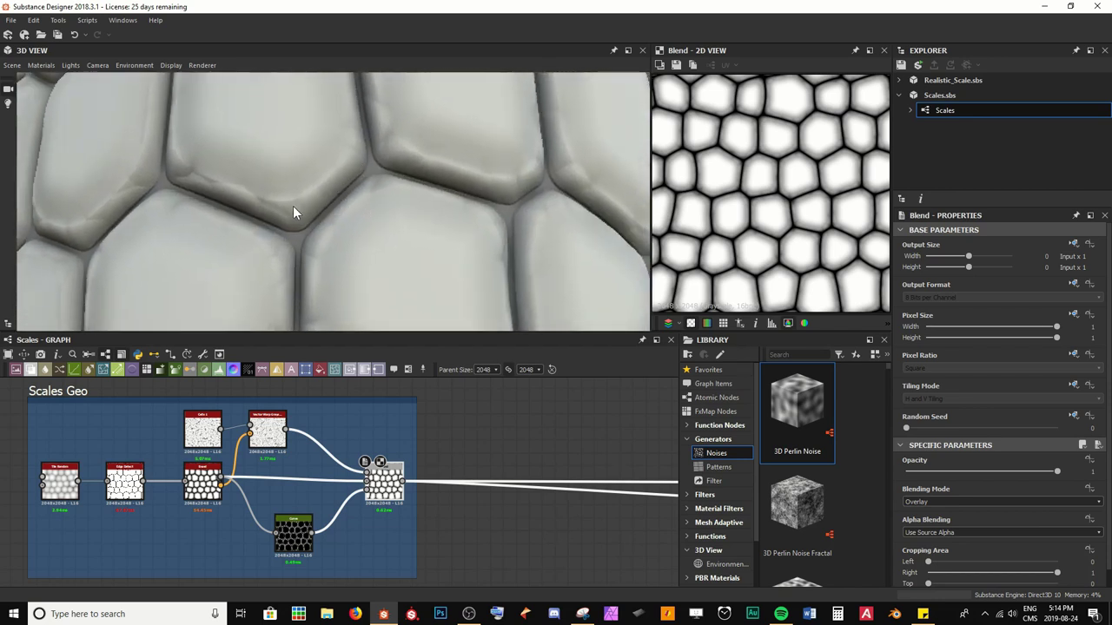
left_click_drag(292, 212, 313, 240)
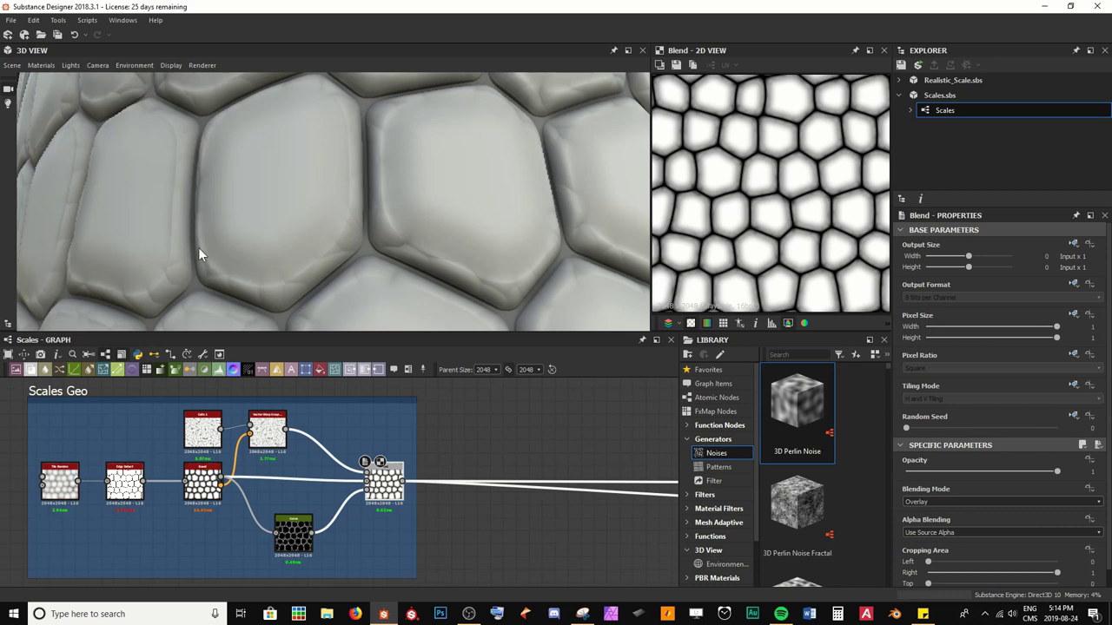
left_click_drag(353, 99, 353, 110)
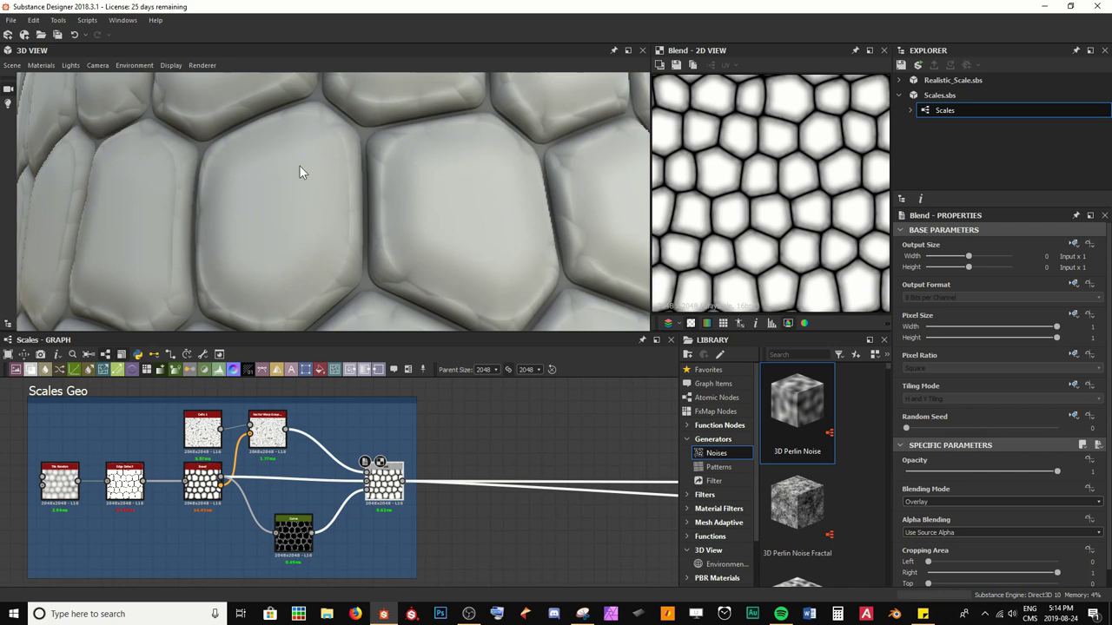
right_click_drag(300, 166, 398, 432)
Add a Cells 4 noise node in the empty graph area above the Scales Geo frame.
middle_click_drag(336, 492, 365, 501)
scroll(349, 484, "down", 3)
scroll(372, 470, "up", 4)
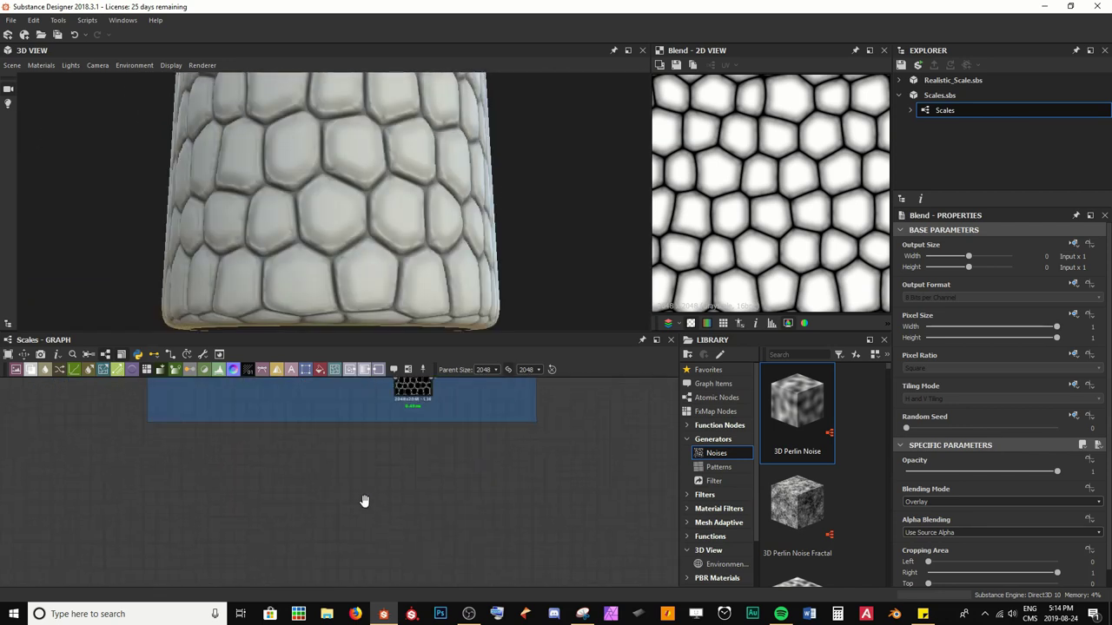
scroll(365, 469, "down", 1)
middle_click_drag(362, 401, 352, 562)
scroll(354, 471, "up", 2)
middle_click_drag(340, 424, 338, 519)
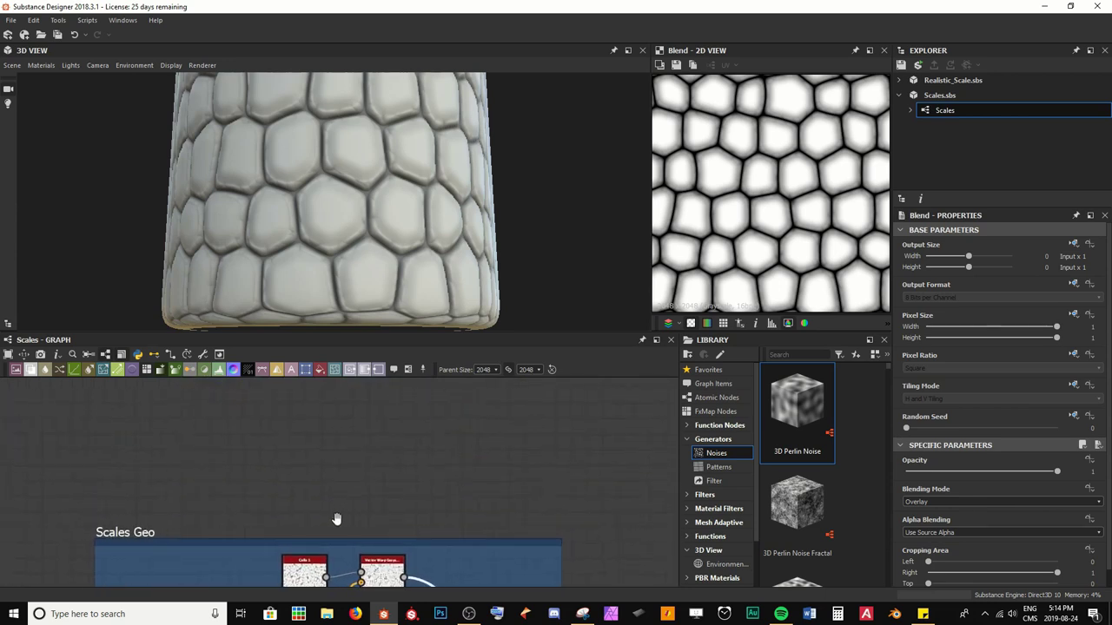
middle_click_drag(320, 453, 318, 469)
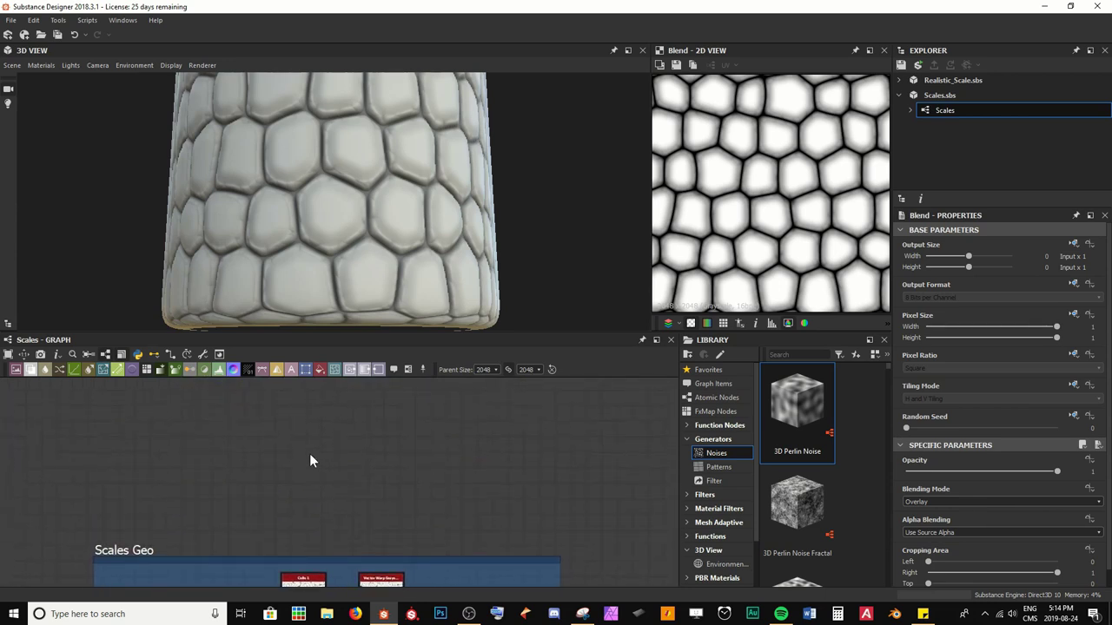
key("space")
type("ce")
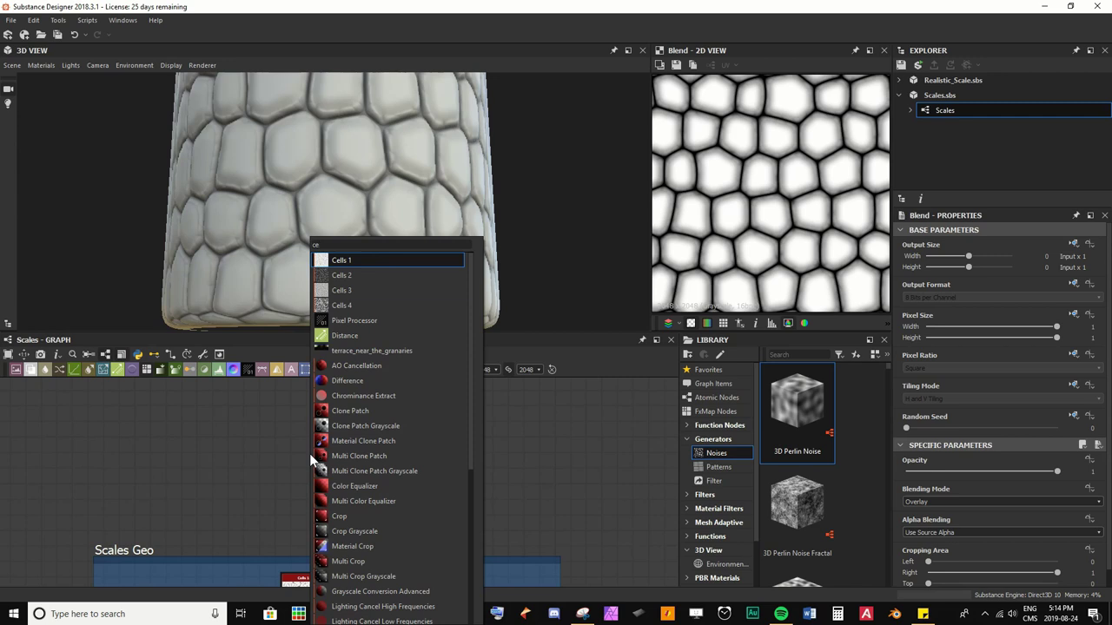
key("Down")
key("Down")
key("Down")
key("Return")
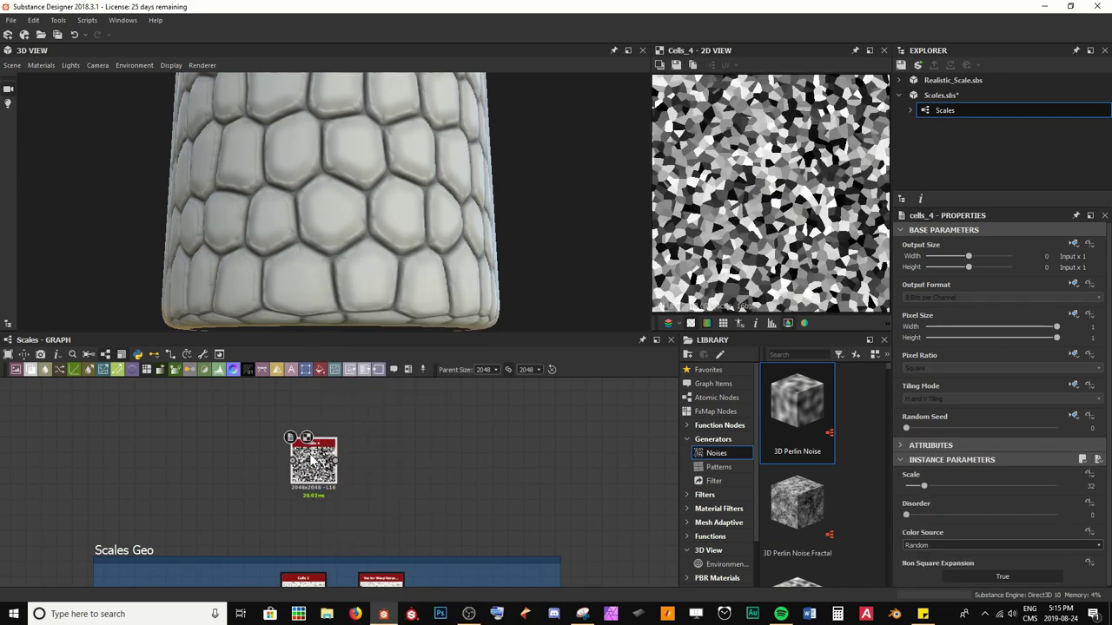
left_click_drag(307, 461, 307, 399)
middle_click_drag(327, 428, 327, 462)
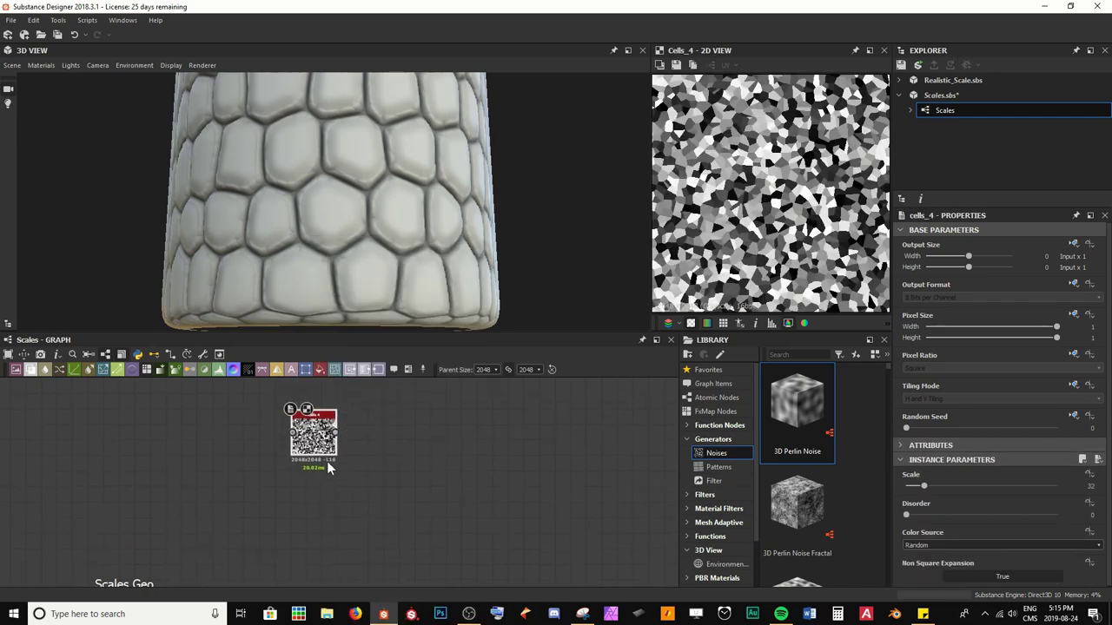
Blend the Cells 4 node with a duplicate of itself as foreground and background, and show the Blend output in the 2D view.
key("space")
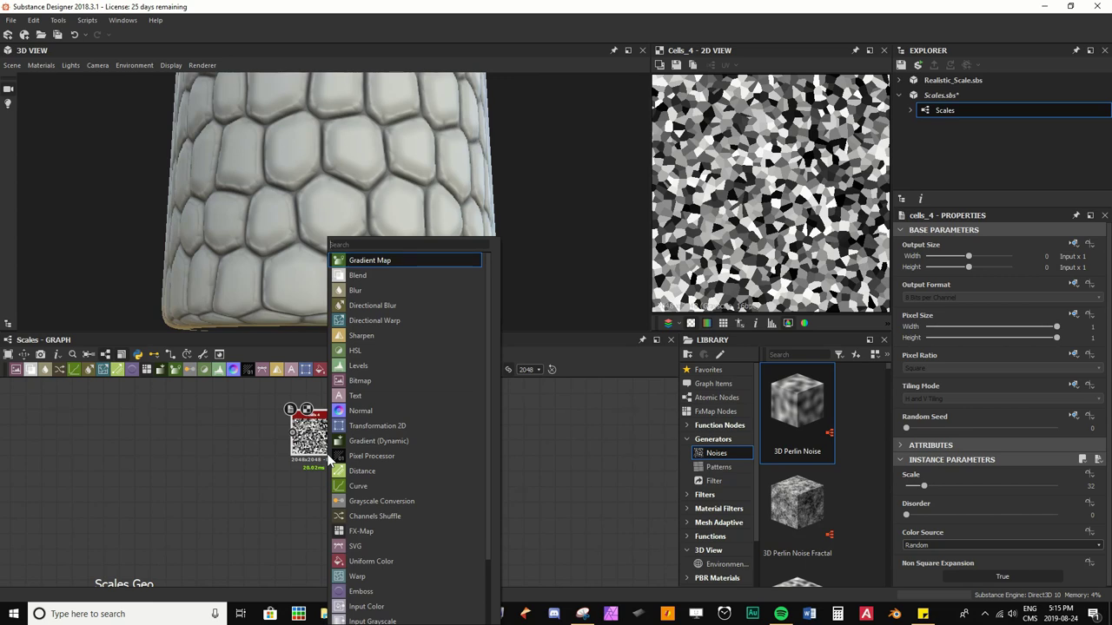
key("Down")
key("Return")
left_click_drag(327, 453, 397, 418)
key("ctrl+d")
scroll(345, 423, "up", 3)
scroll(345, 423, "up", 1)
left_click_drag(445, 466, 447, 487)
double_click(447, 486)
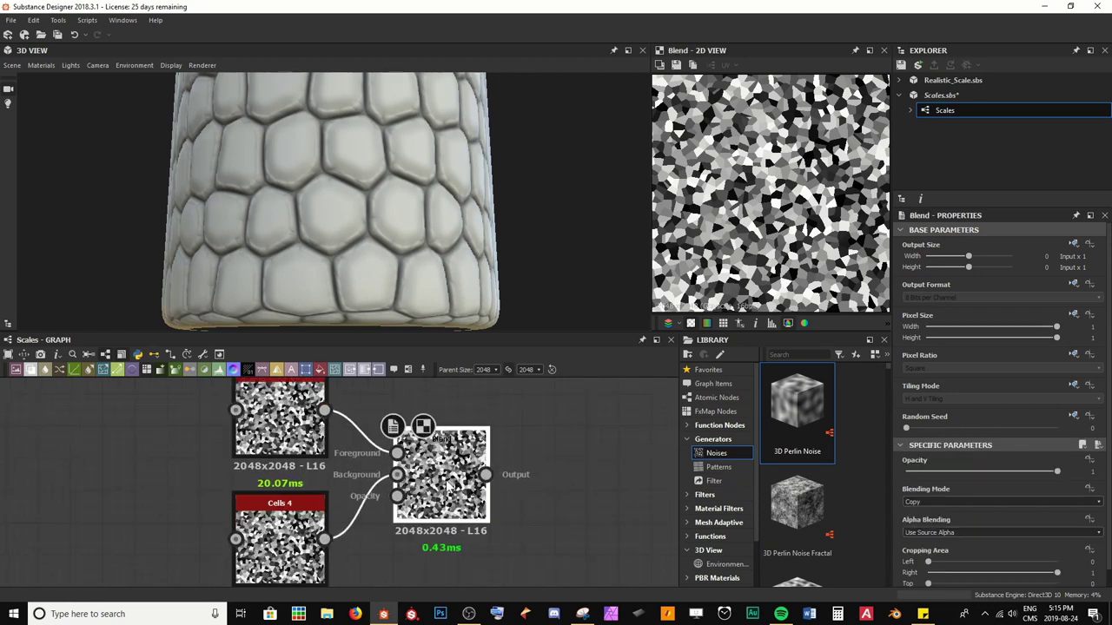
scroll(373, 454, "down", 3)
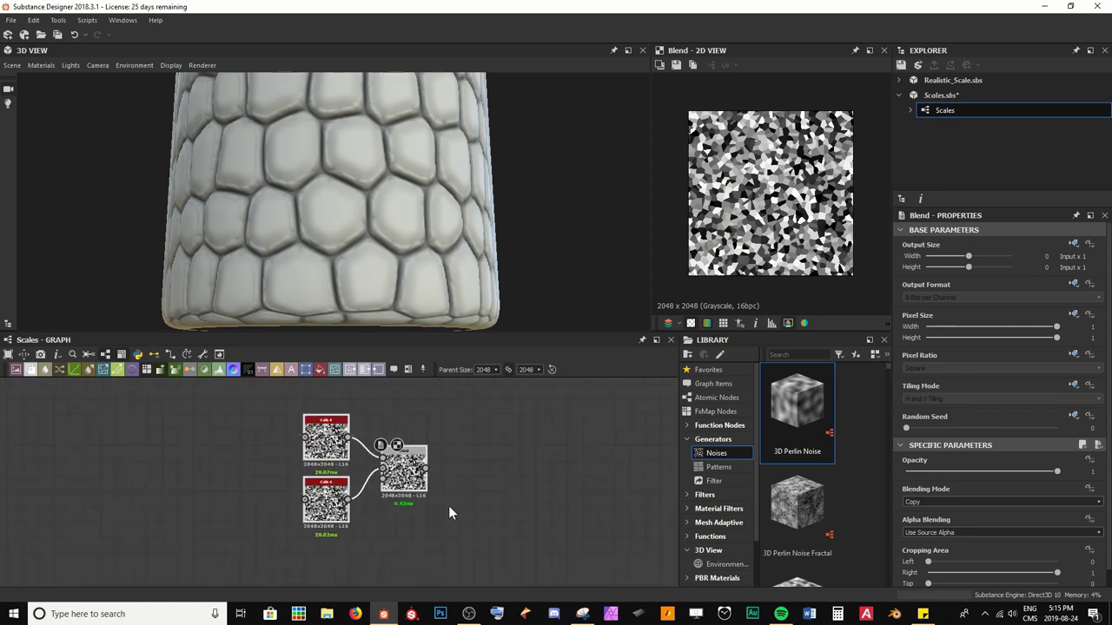
middle_click_drag(429, 504, 430, 472)
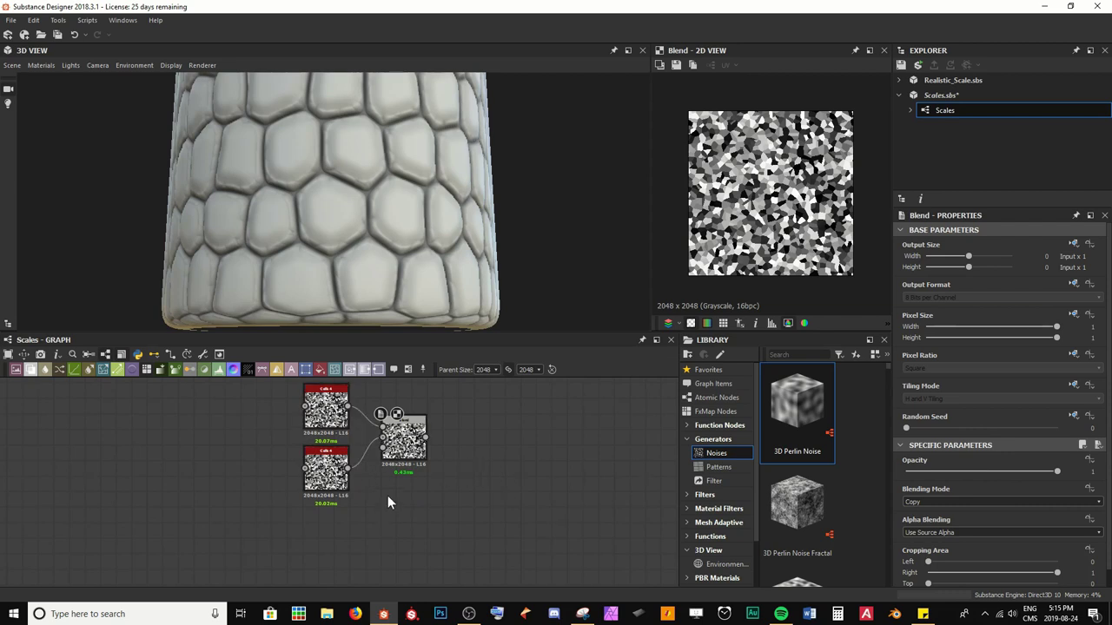
Show the foreground Cells 4 node in the 2D view with its parameters.
left_click(327, 471)
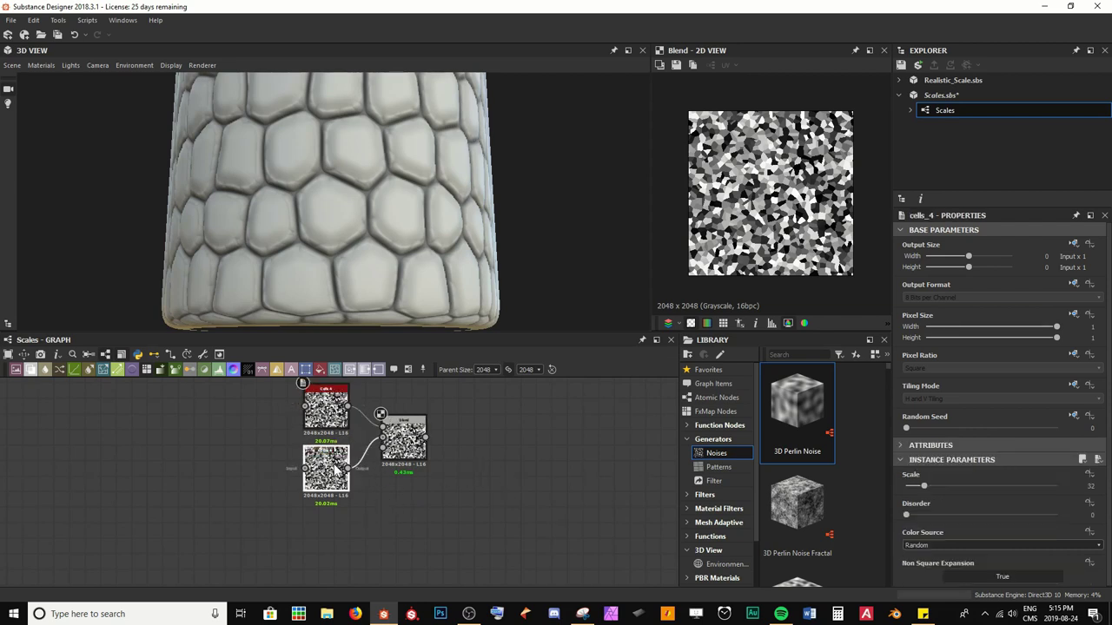
left_click(326, 415)
left_click(326, 472)
double_click(327, 420)
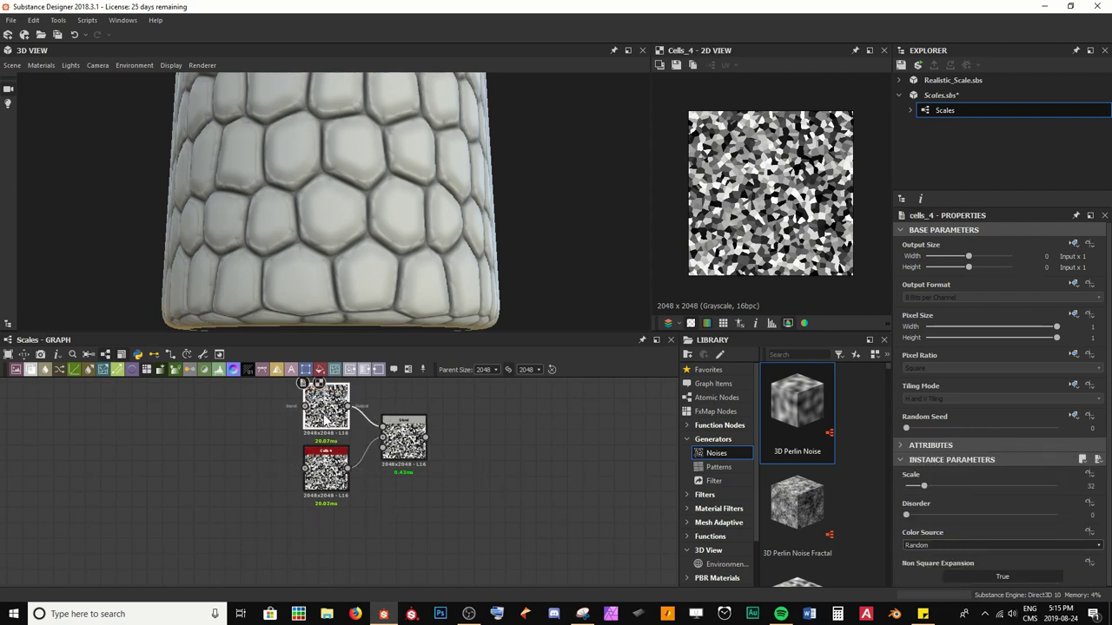
Set the scale of the upper Cells 4 node to 13.
left_click_drag(923, 486, 914, 491)
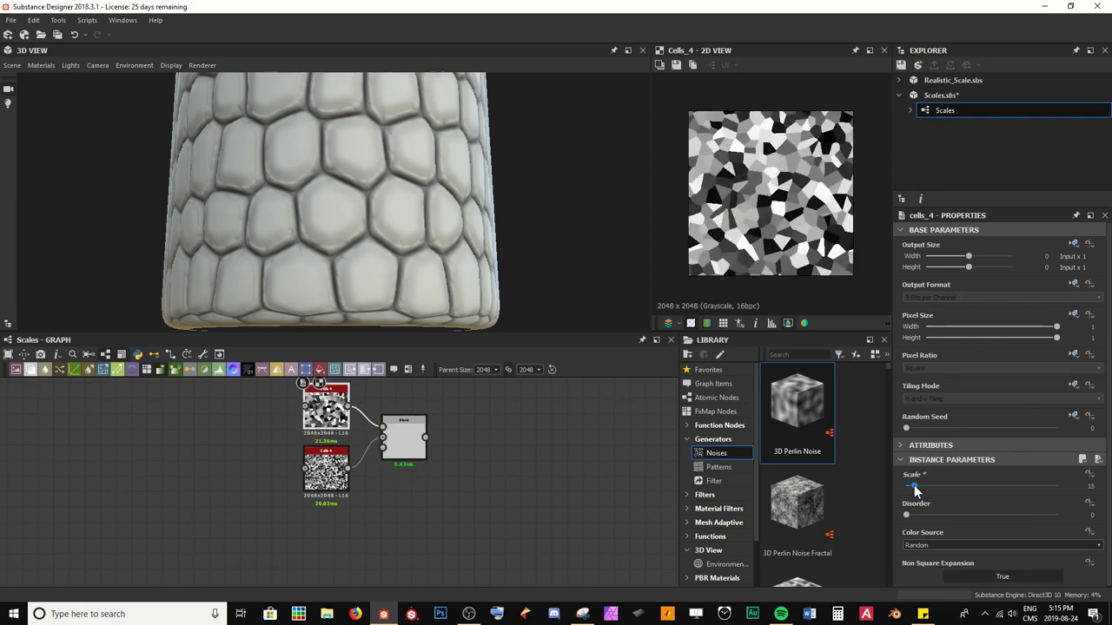
left_click(915, 491)
type("13")
key("Return")
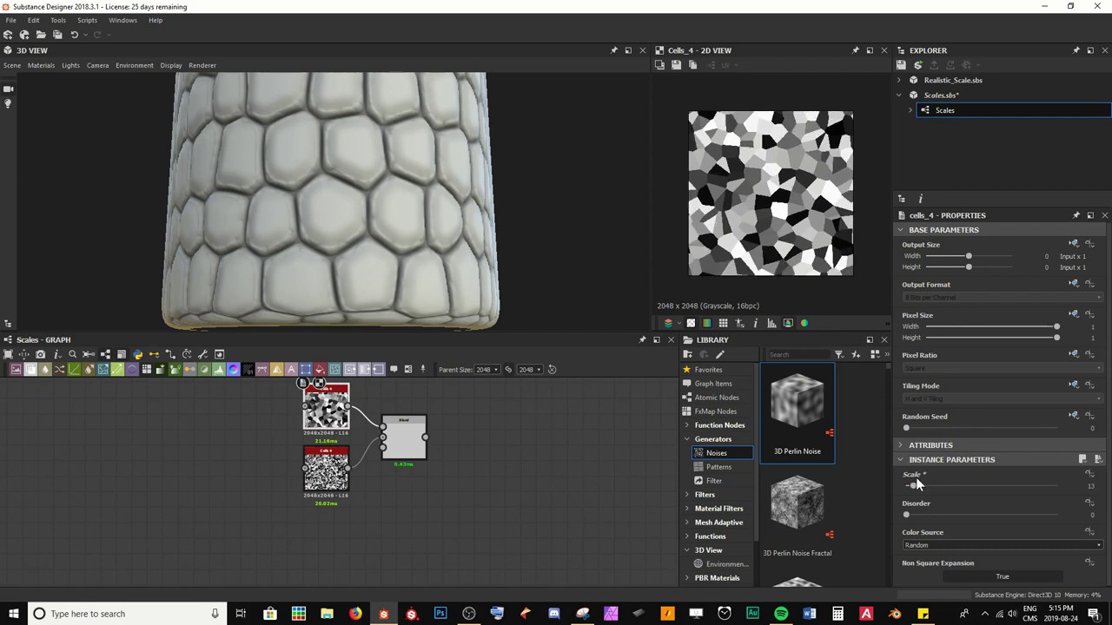
Set the scale of the lower Cells 4 node to 18.
double_click(334, 465)
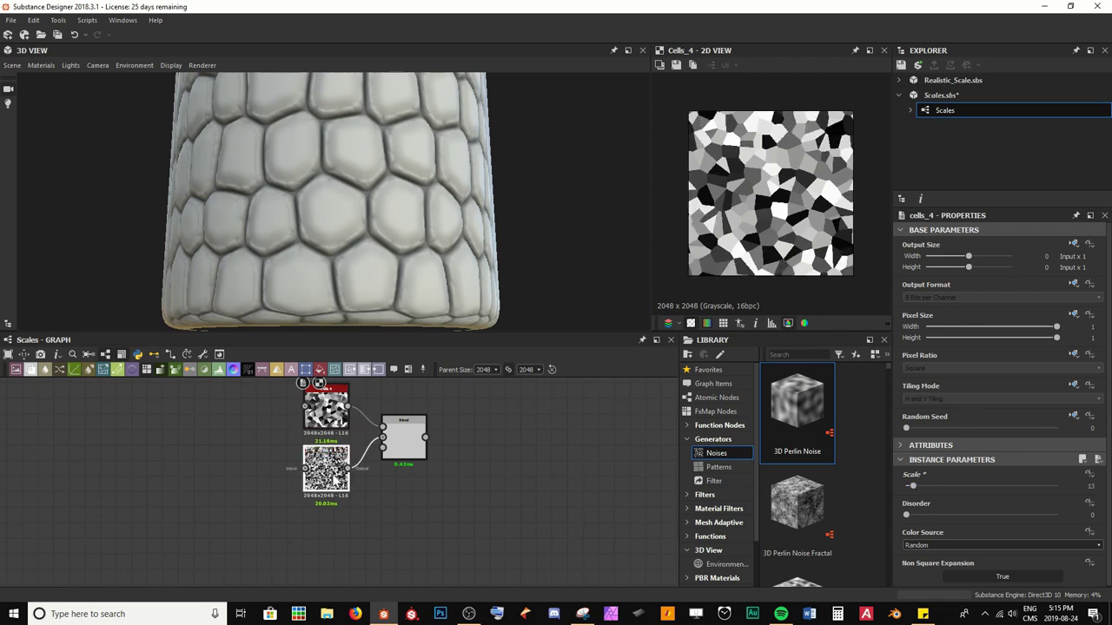
left_click(923, 490)
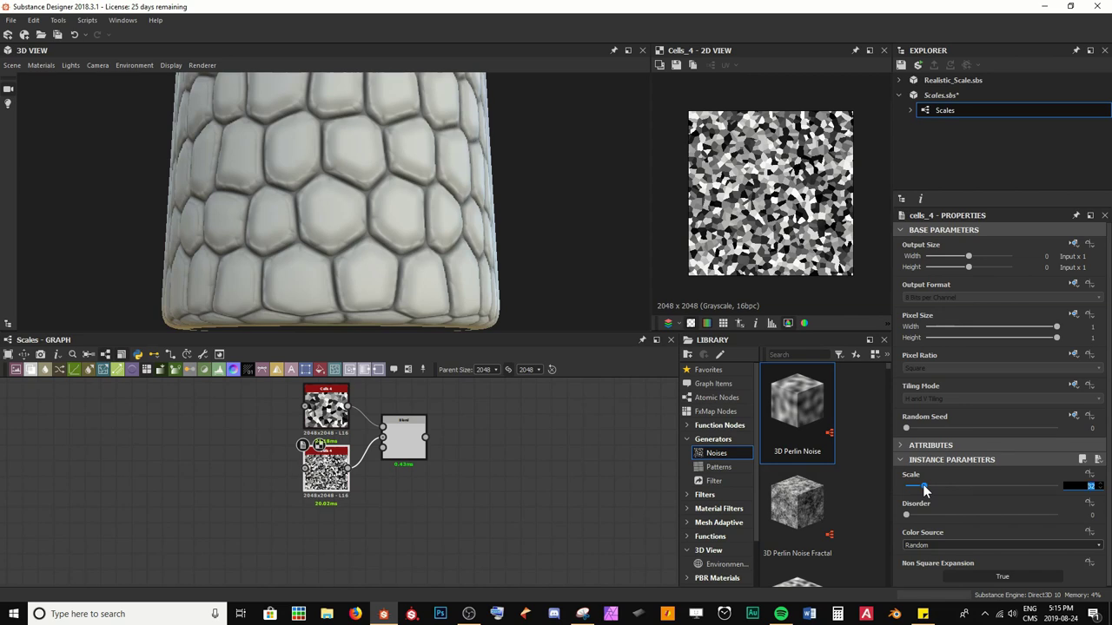
type("18")
key("Return")
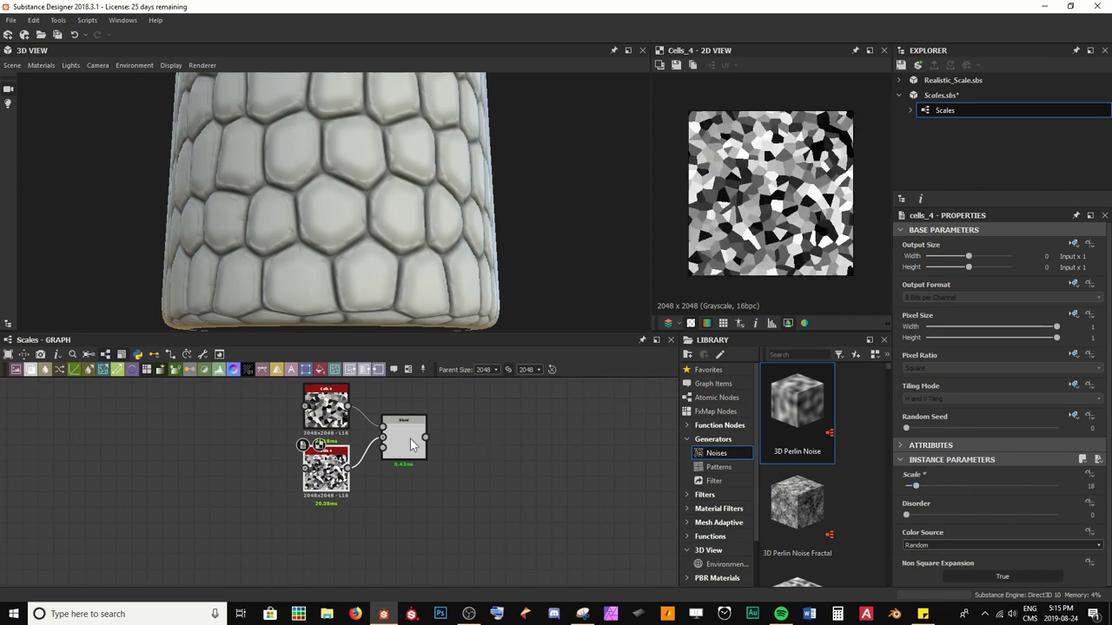
Set the disorder of the lower Cells 4 node to 0.75 and of the upper one to about 0.44.
scroll(345, 423, "up", 3)
double_click(345, 423)
double_click(335, 513)
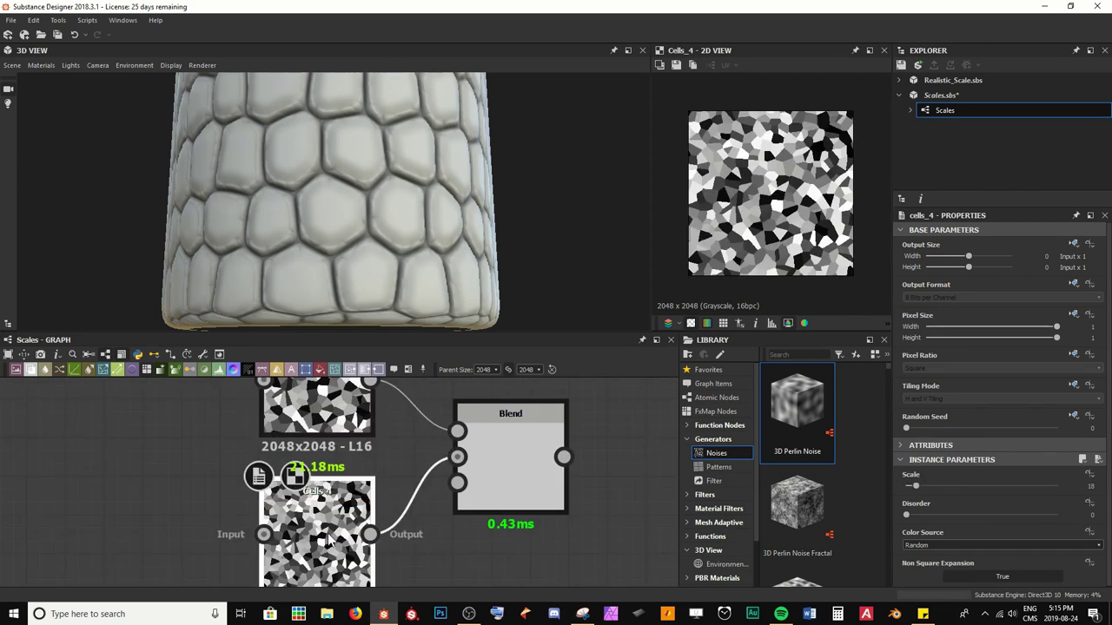
left_click(333, 425)
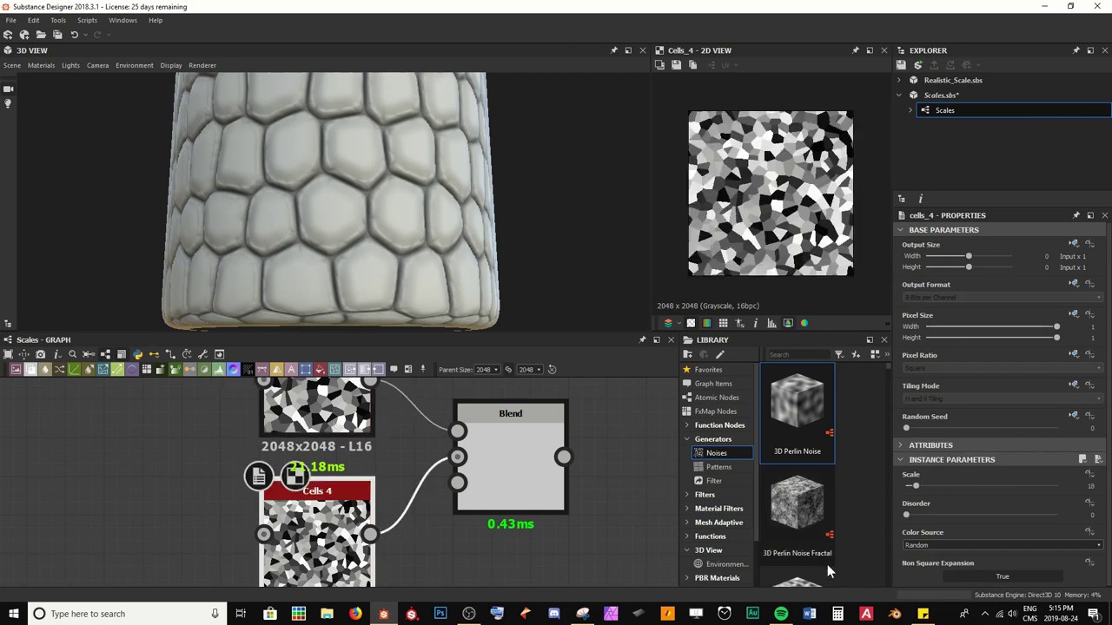
left_click_drag(909, 516, 1018, 516)
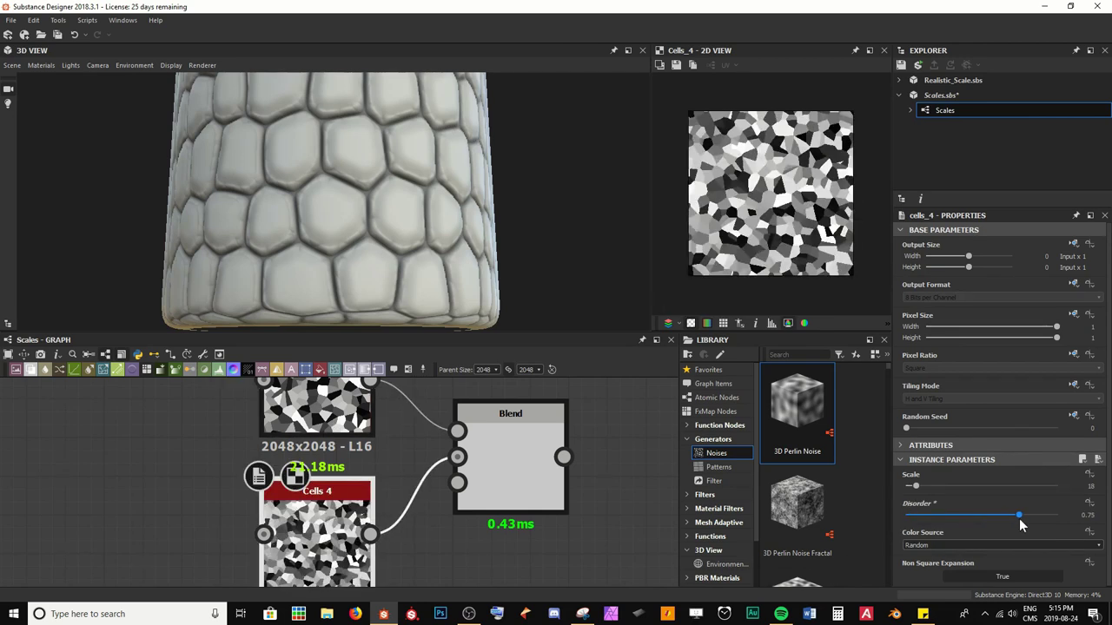
left_click_drag(935, 516, 974, 518)
scroll(418, 491, "down", 3)
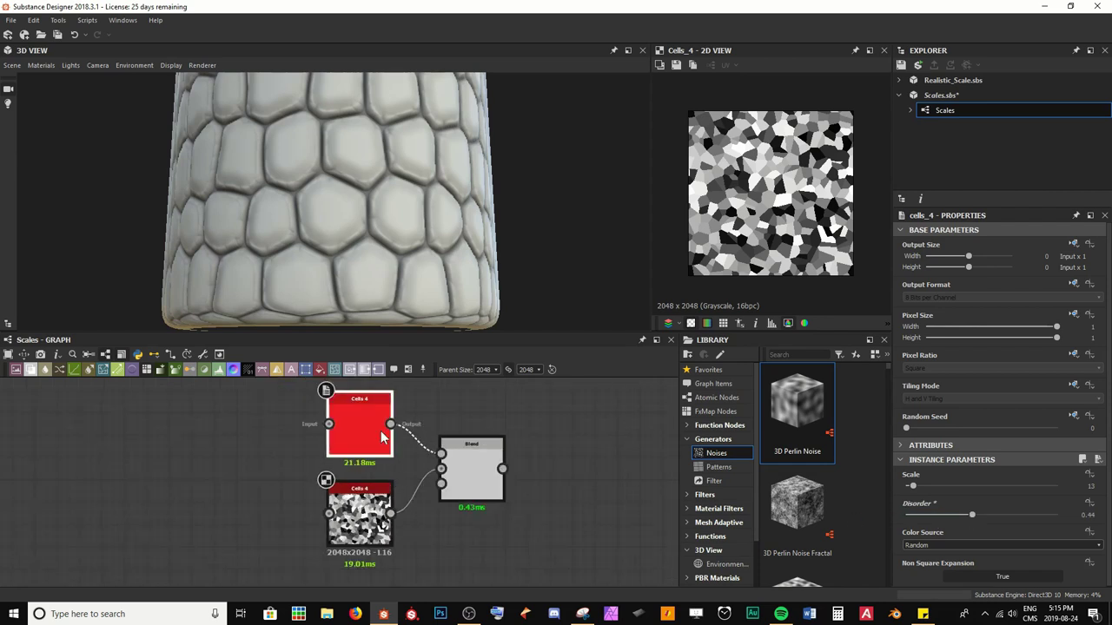
double_click(363, 524)
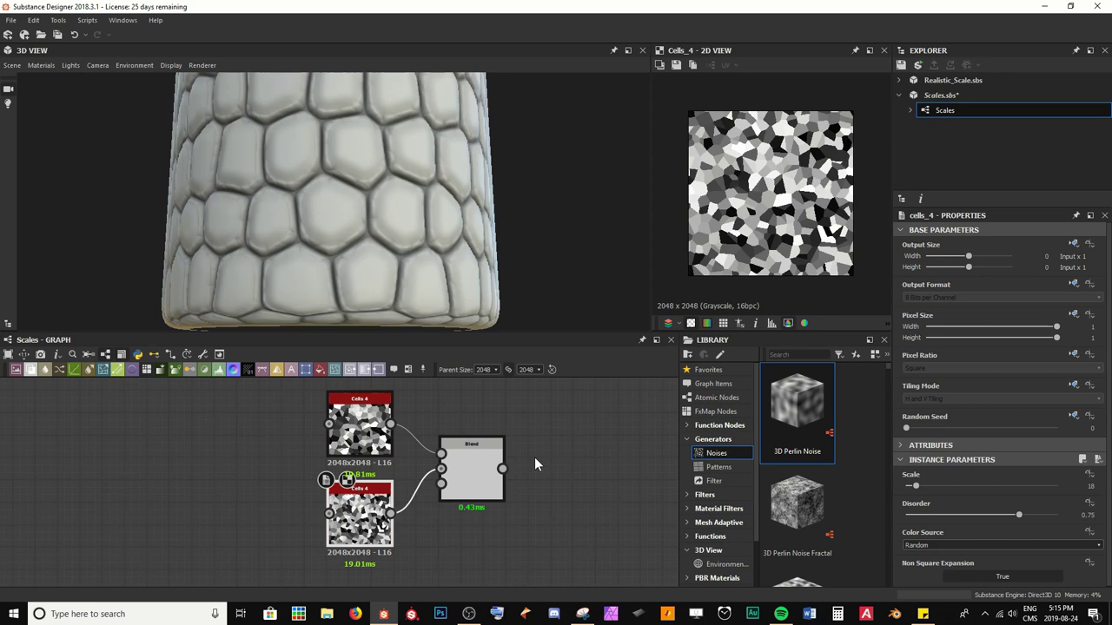
Add a Gaussian Noise node below the Cells 4 nodes and connect it to the Blend node's Opacity input.
middle_click_drag(408, 498, 493, 414)
left_click(362, 465)
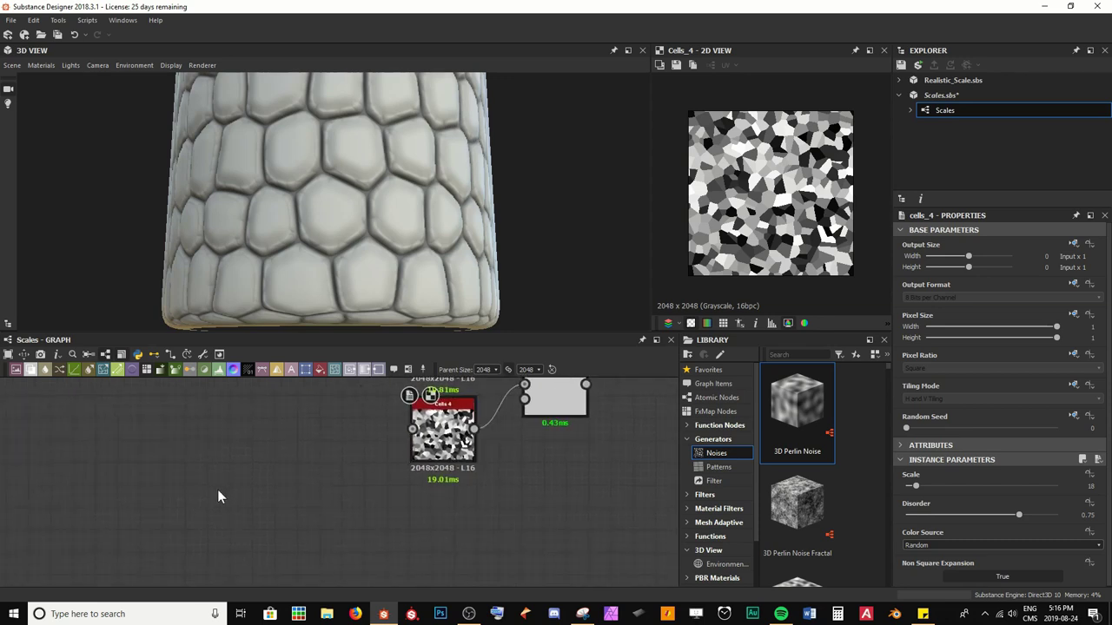
key("space")
type("ga")
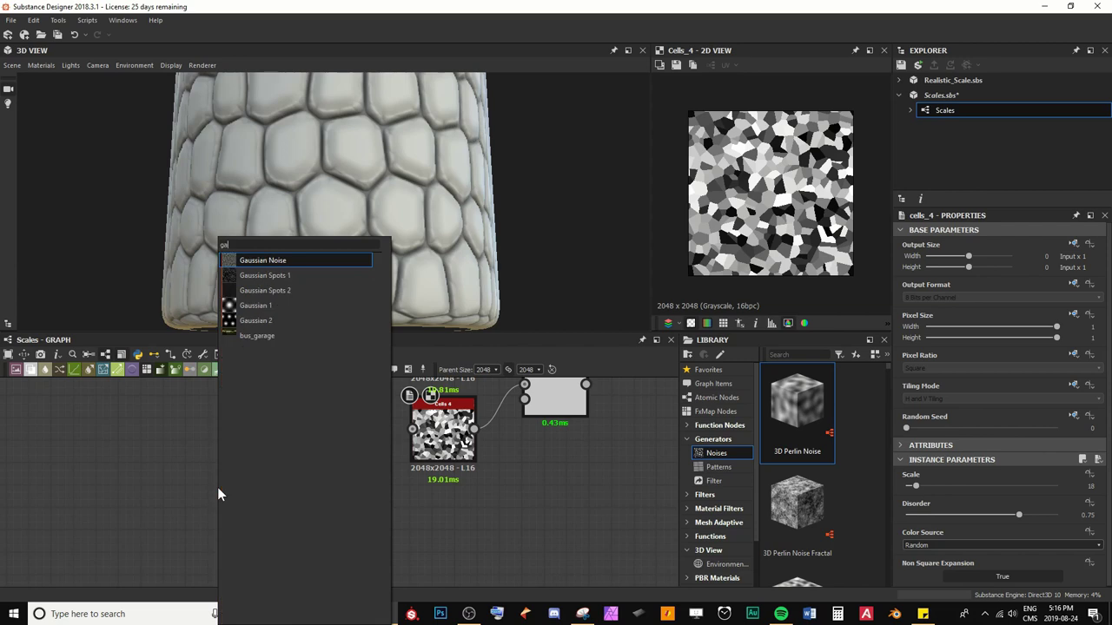
key("Return")
middle_click_drag(244, 519, 234, 538)
left_click_drag(235, 538, 514, 419)
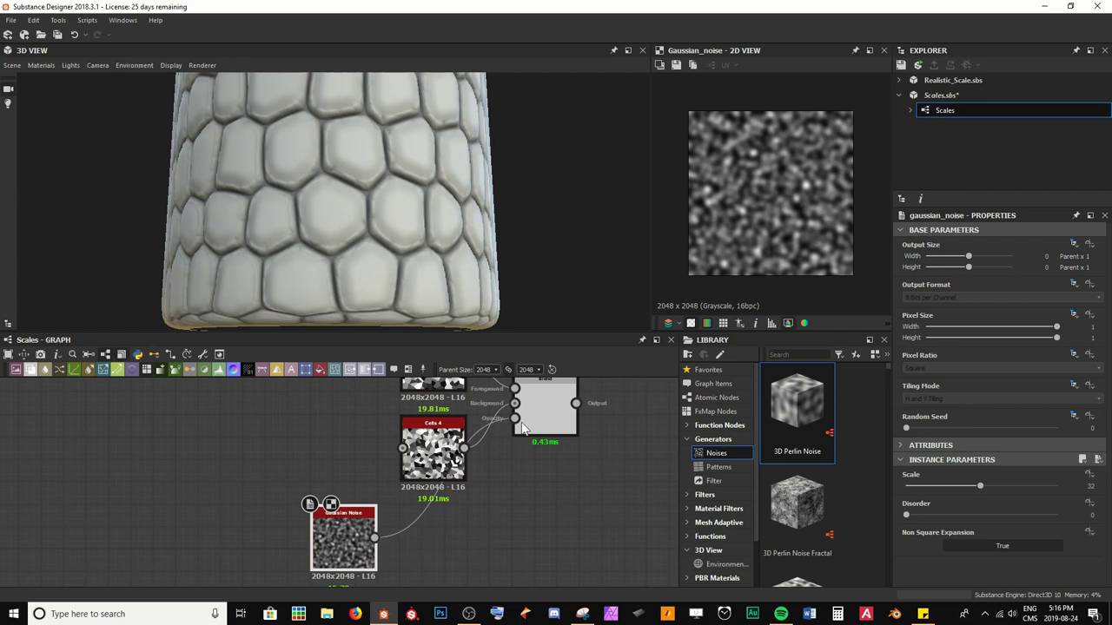
Preview the Blend node's output and set the Gaussian Noise scale to 6.
double_click(540, 423)
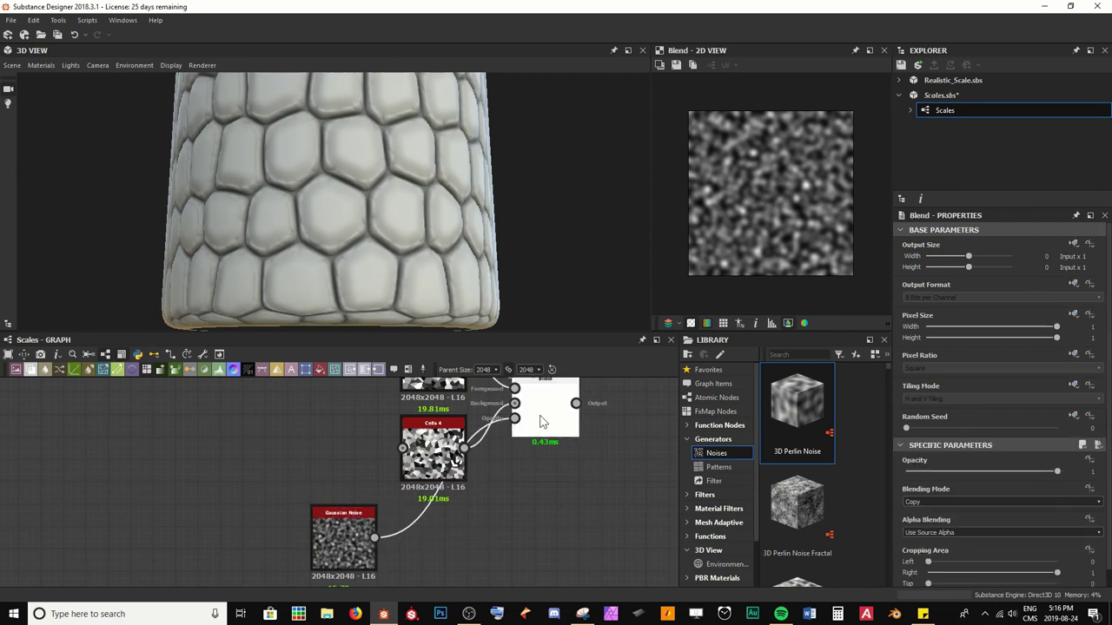
scroll(768, 186, "up", 5)
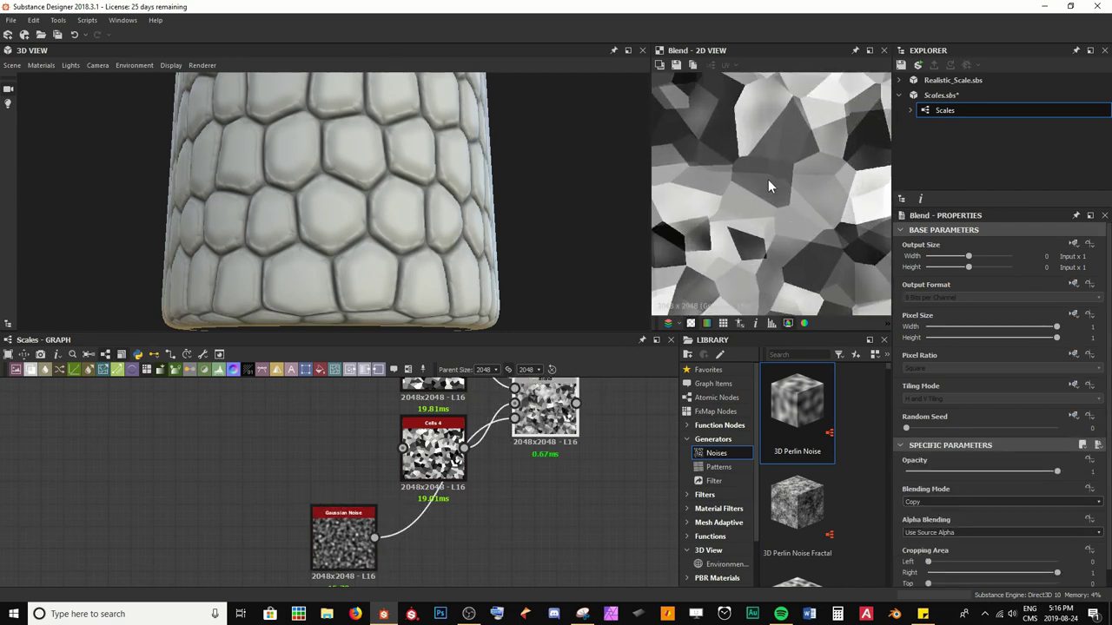
scroll(521, 443, "down", 5)
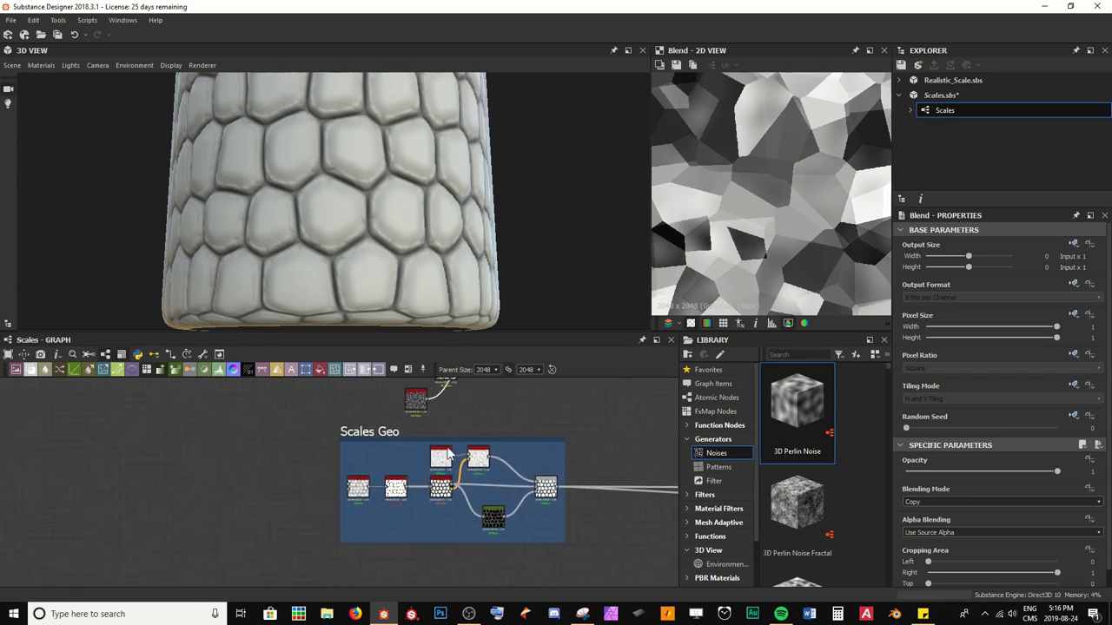
middle_click_drag(497, 453, 460, 516)
scroll(459, 474, "up", 4)
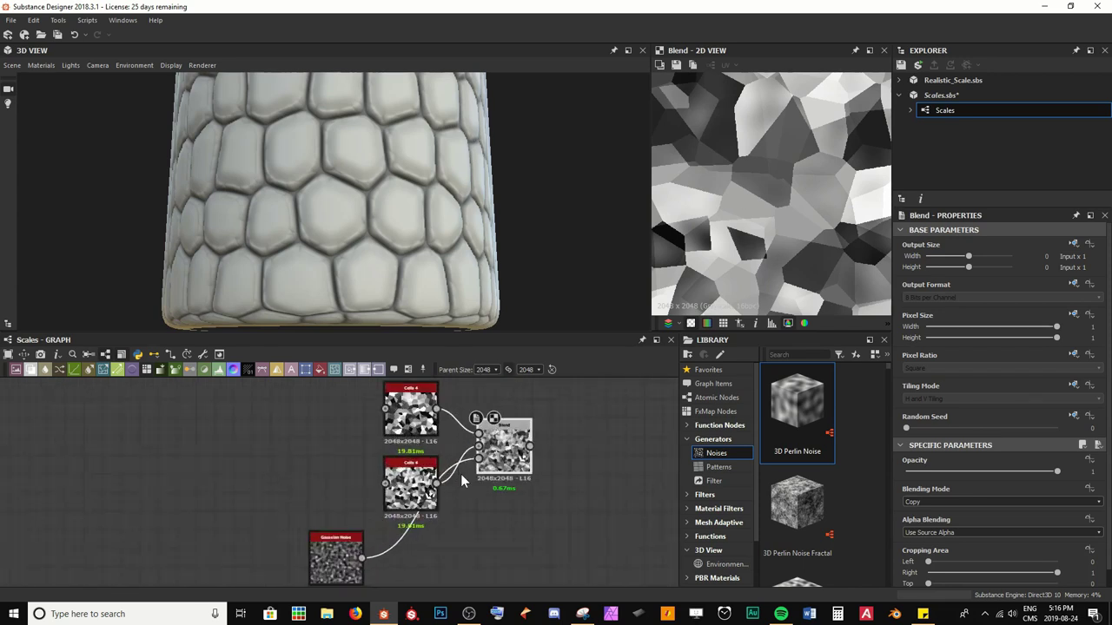
scroll(790, 200, "down", 3)
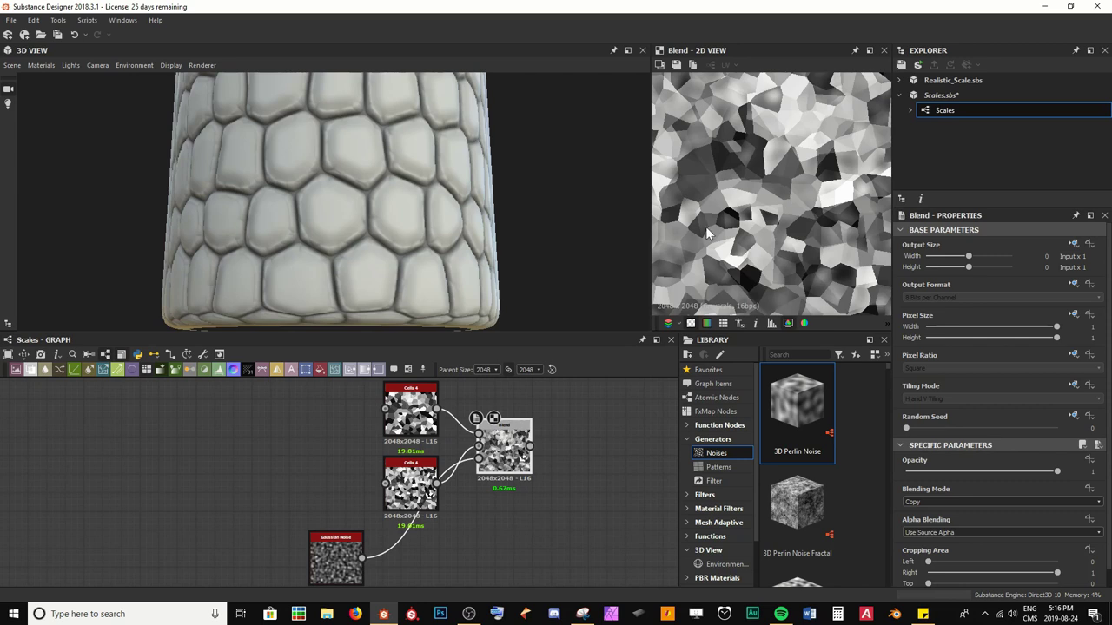
left_click(333, 551)
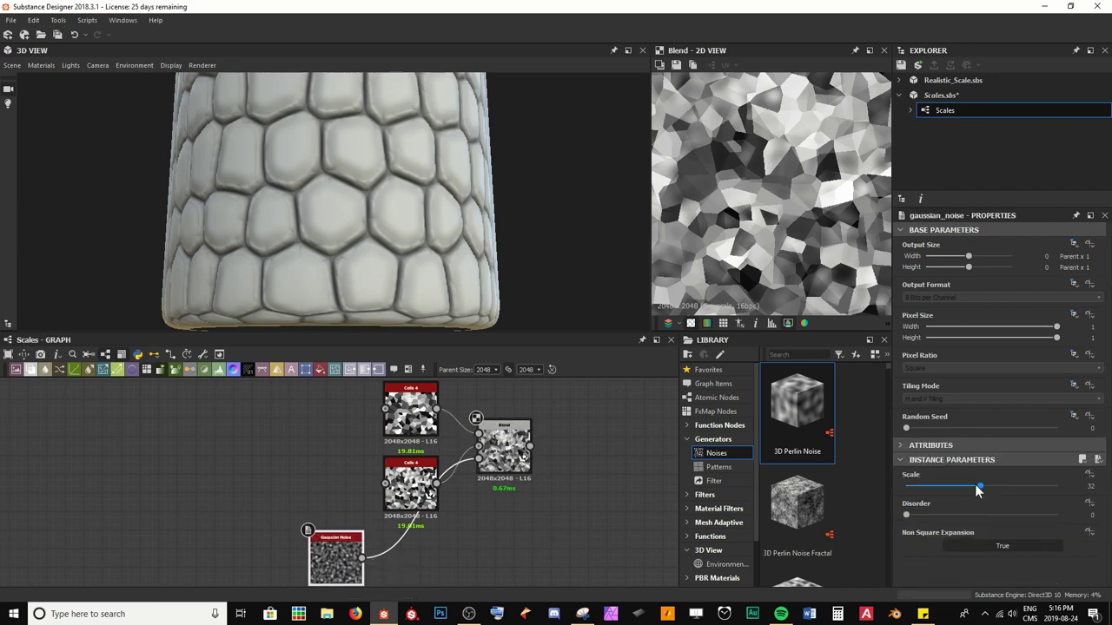
left_click_drag(977, 490, 919, 493)
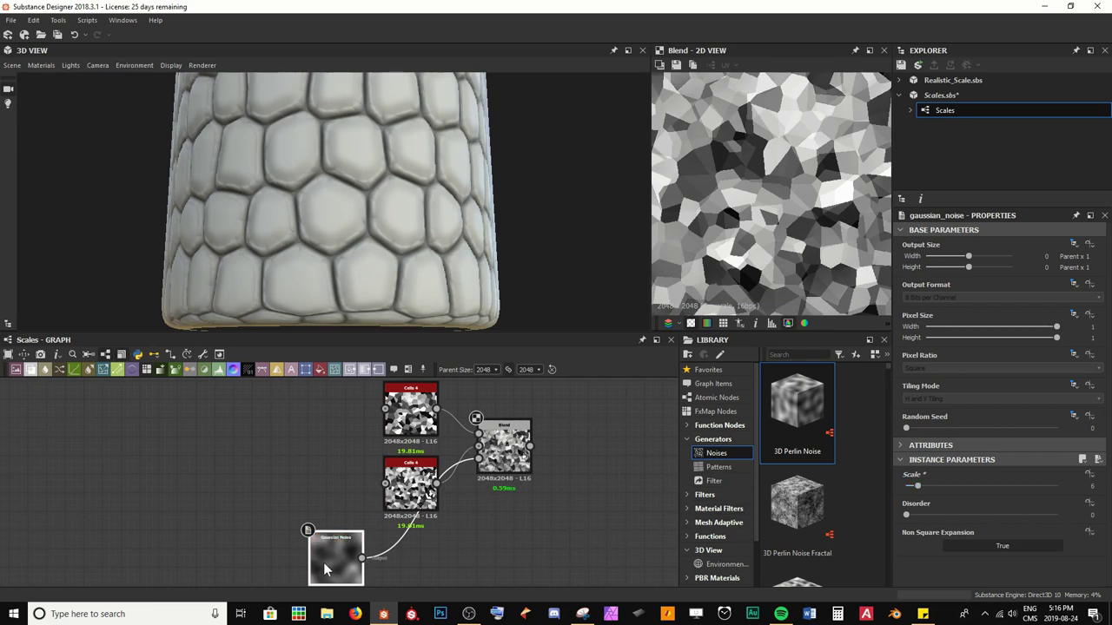
Insert a Histogram Scan between Gaussian Noise and the Blend's Opacity input, and line both nodes up under the Cells 4 nodes.
key("space")
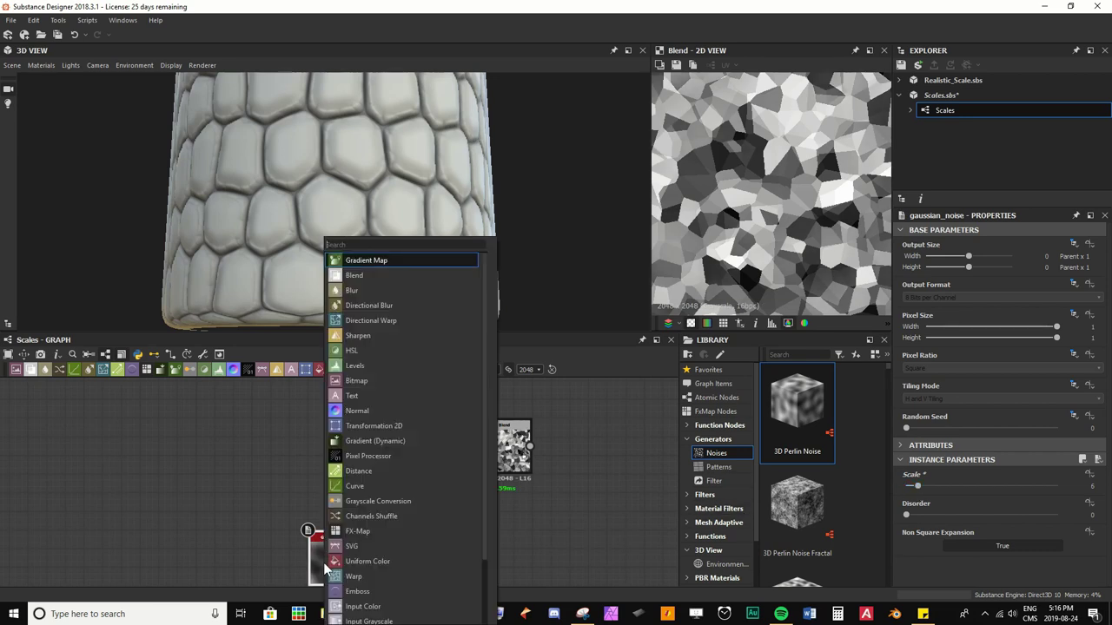
type("his")
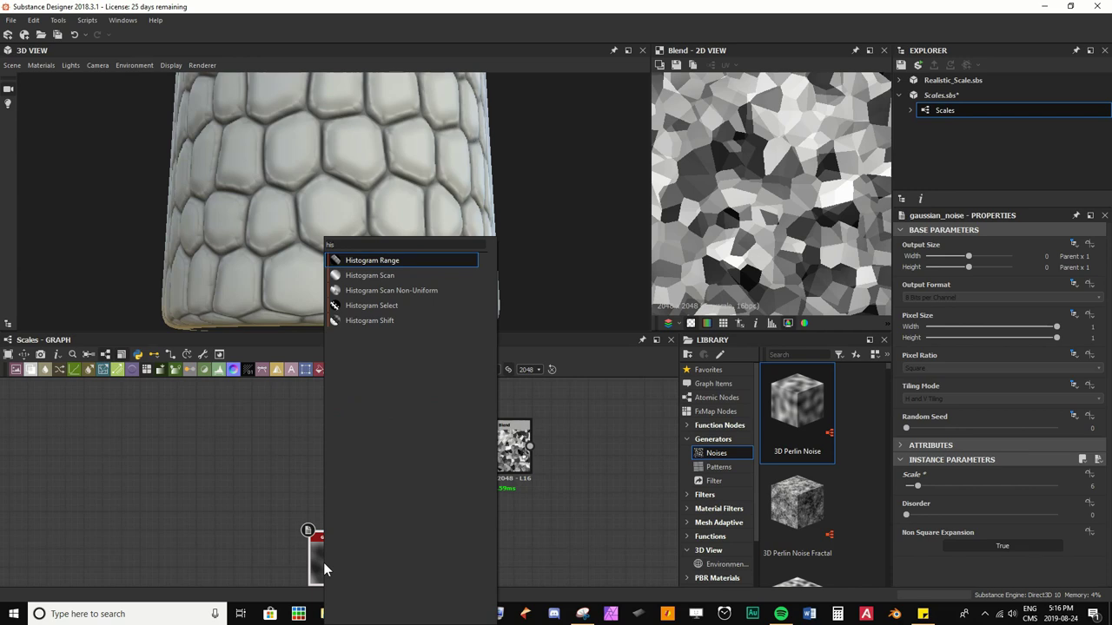
key("Down")
key("Return")
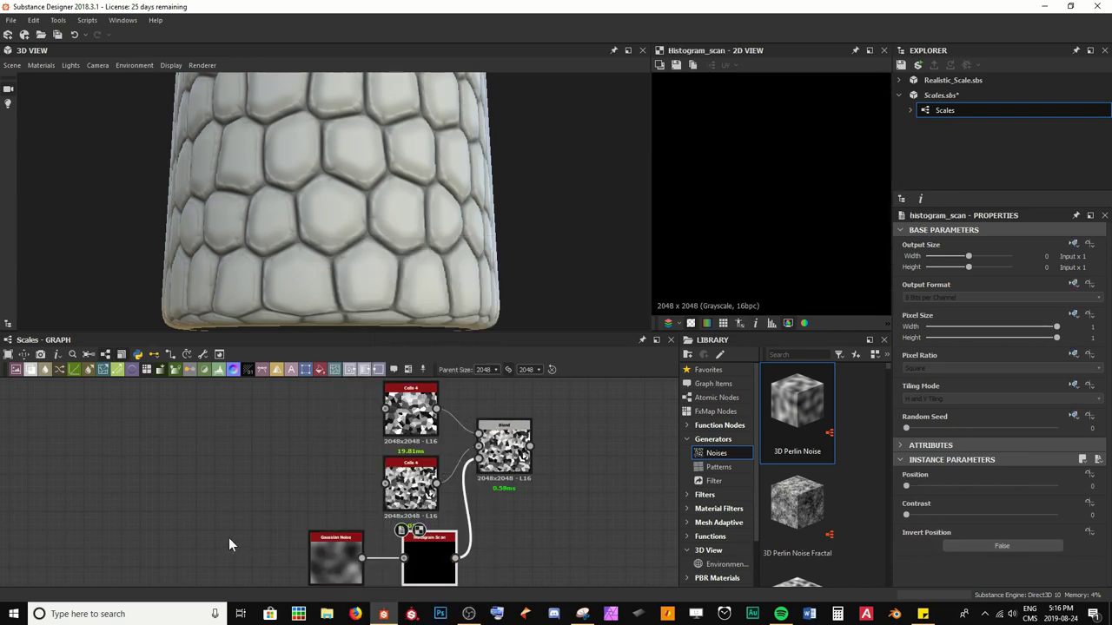
left_click_drag(228, 537, 425, 555)
left_click(572, 534)
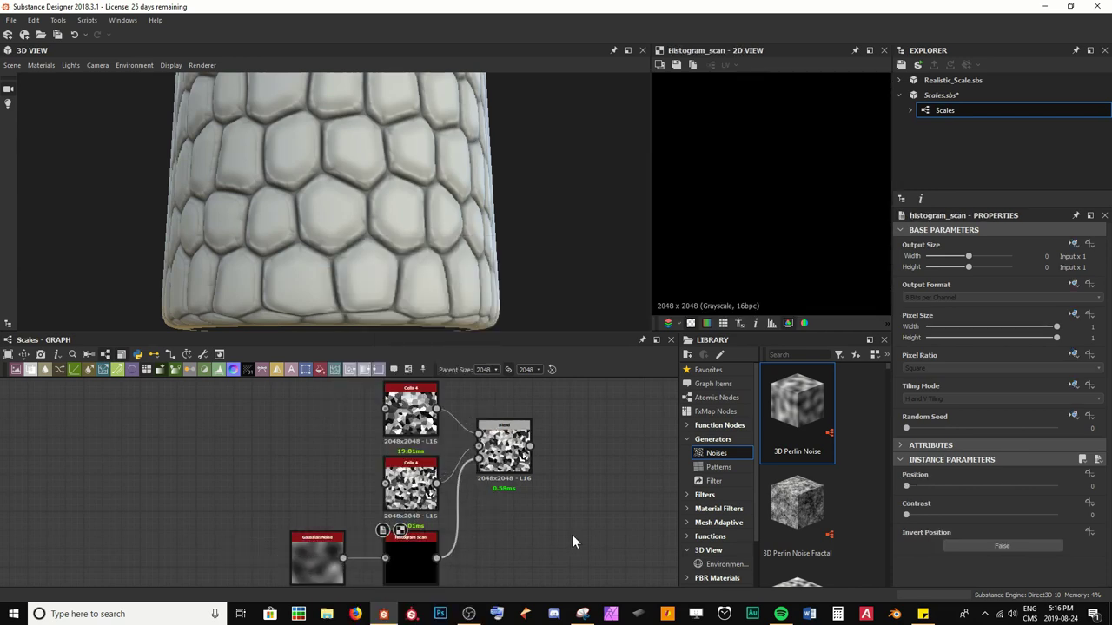
Set the Histogram Scan's contrast to 1 and raise its position above 0.5 to get large black-and-white patches.
left_click(413, 553)
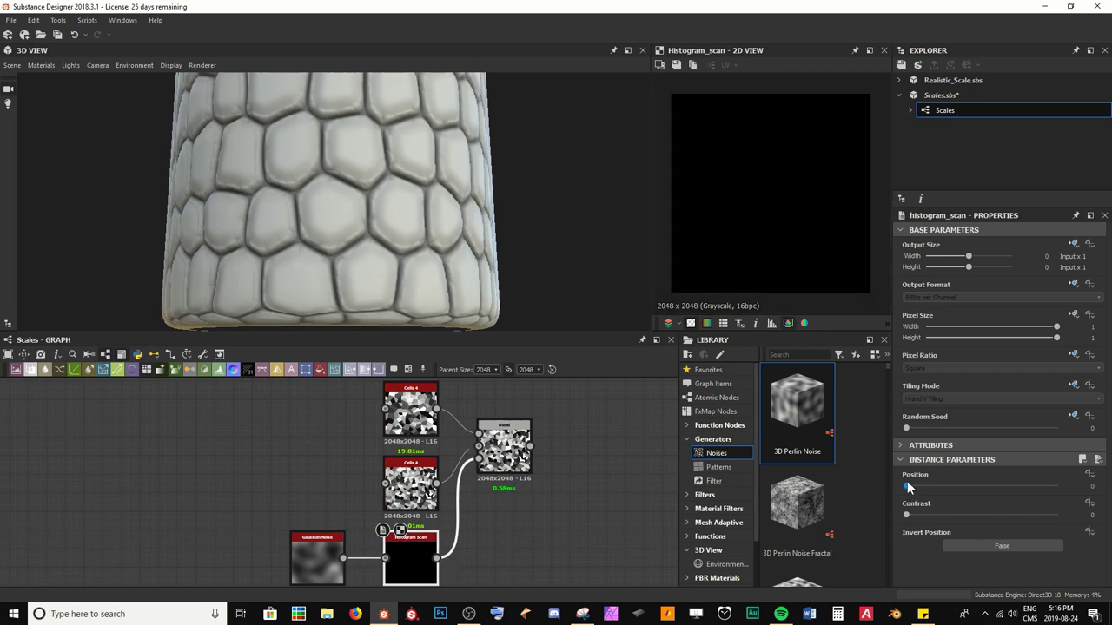
left_click_drag(904, 489, 981, 488)
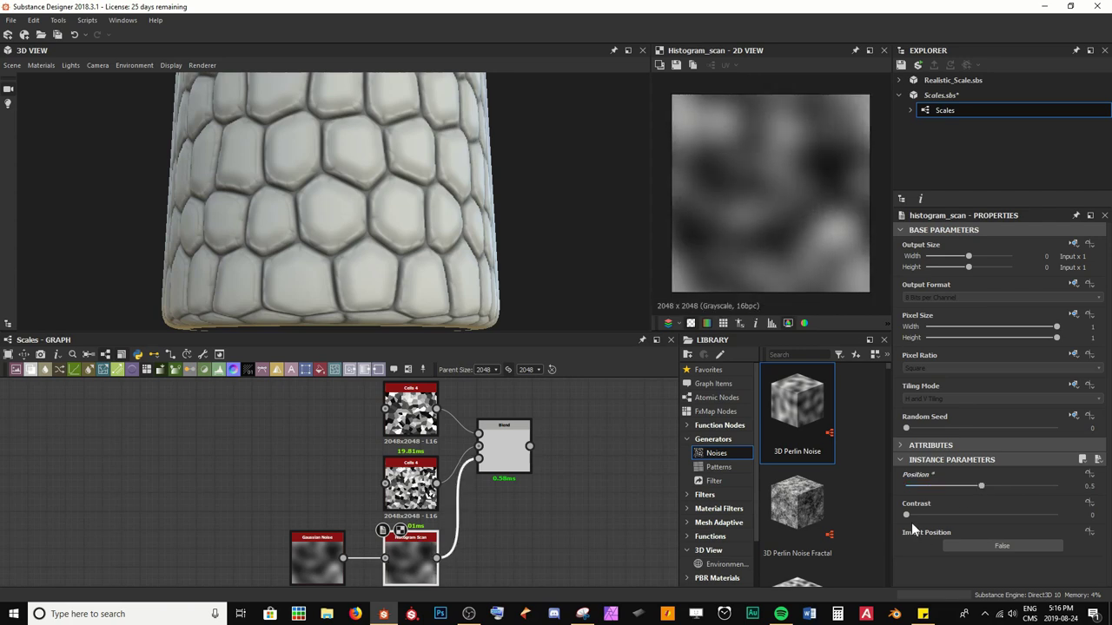
left_click_drag(908, 516, 1081, 502)
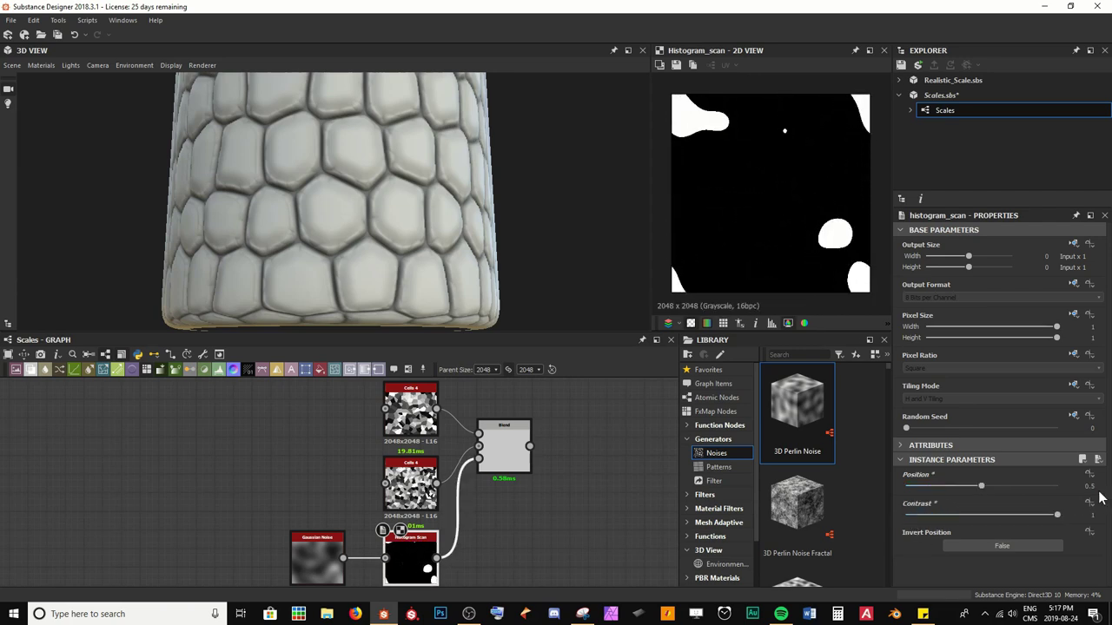
left_click_drag(996, 492, 1016, 492)
Set the Gaussian Noise disorder to about 0.43 while previewing the Blend output.
left_click(297, 561)
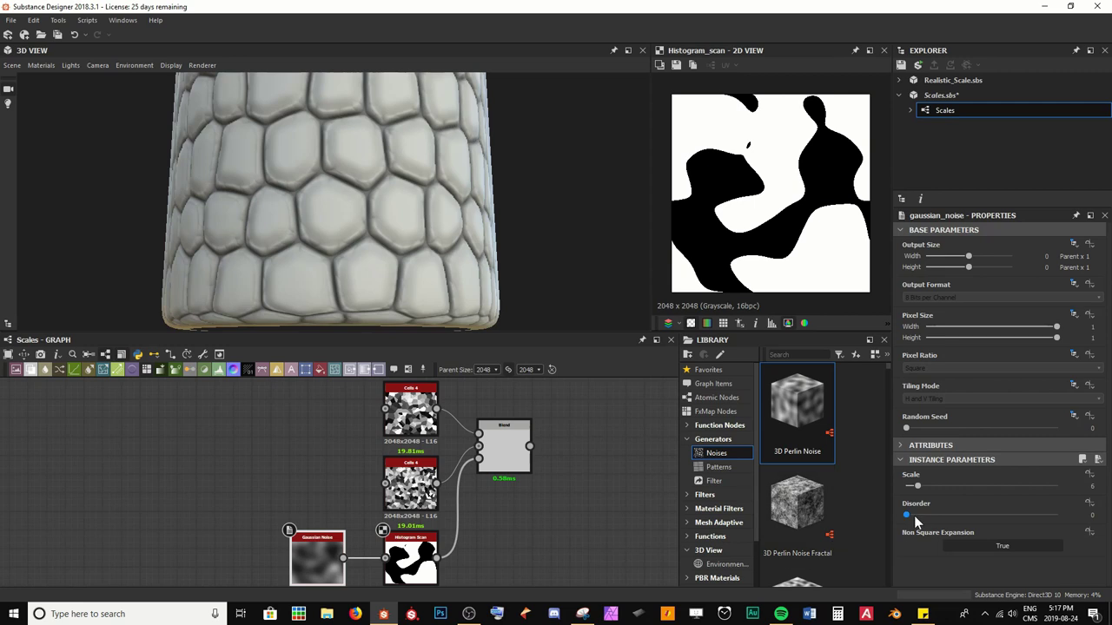
left_click_drag(908, 515, 839, 524)
double_click(527, 468)
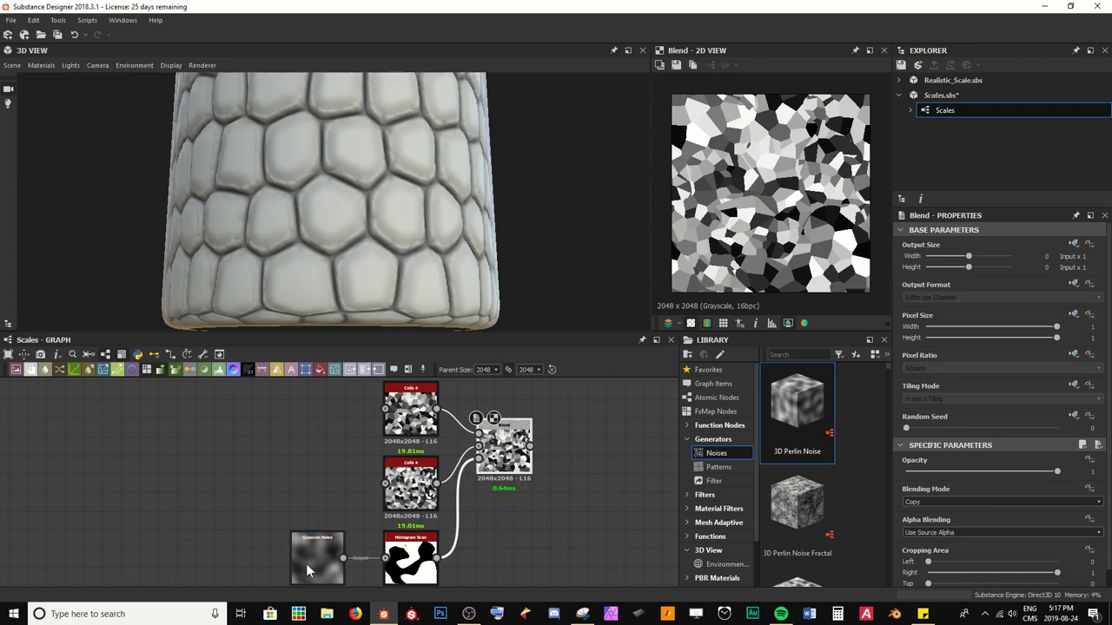
left_click(309, 570)
left_click_drag(907, 515, 971, 518)
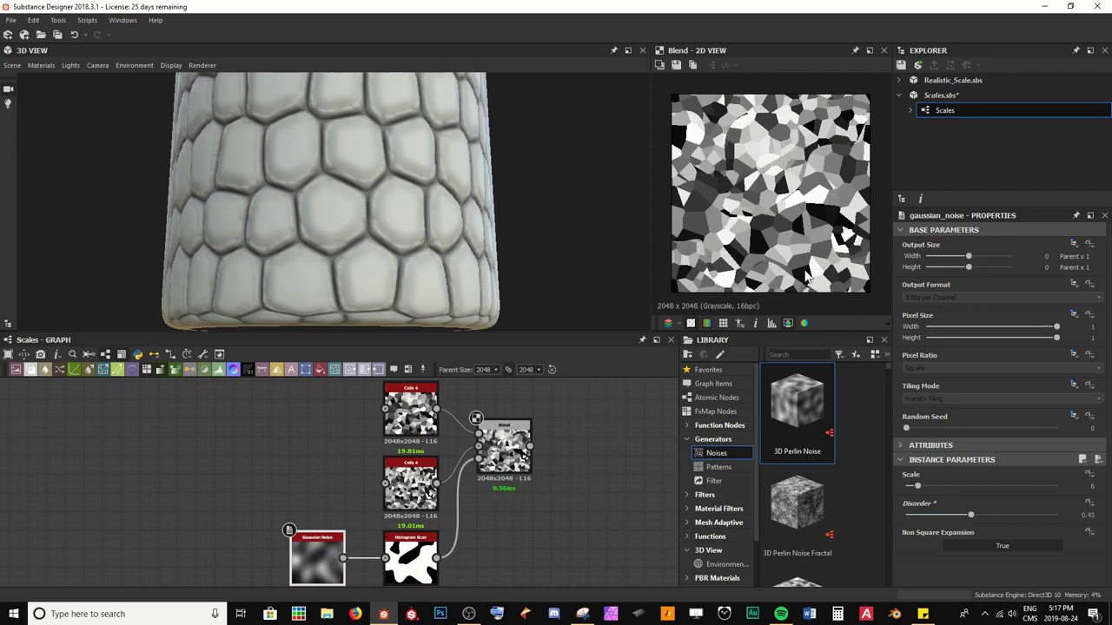
Set the scale of the lower Cells 4 node to 20.
left_click(410, 486)
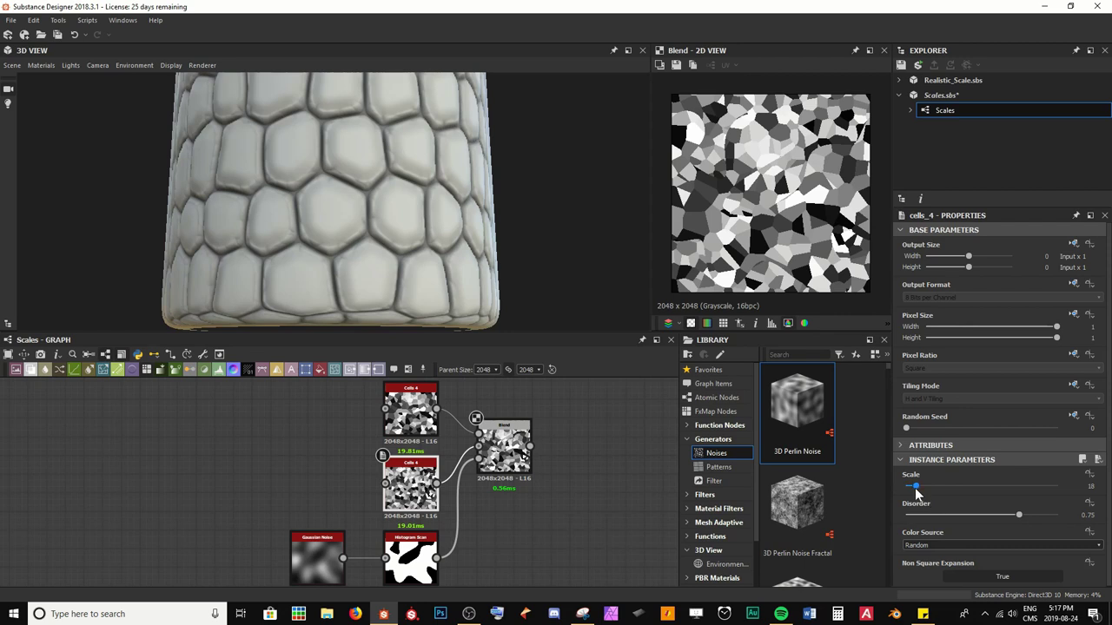
left_click_drag(916, 491, 926, 492)
scroll(778, 185, "up", 5)
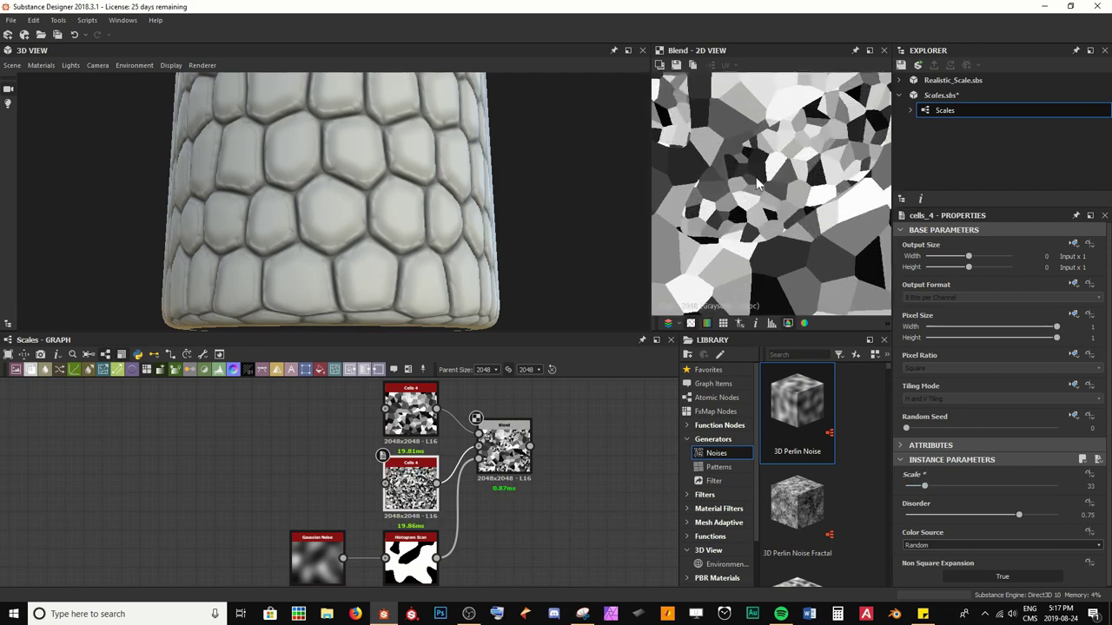
scroll(780, 195, "down", 3)
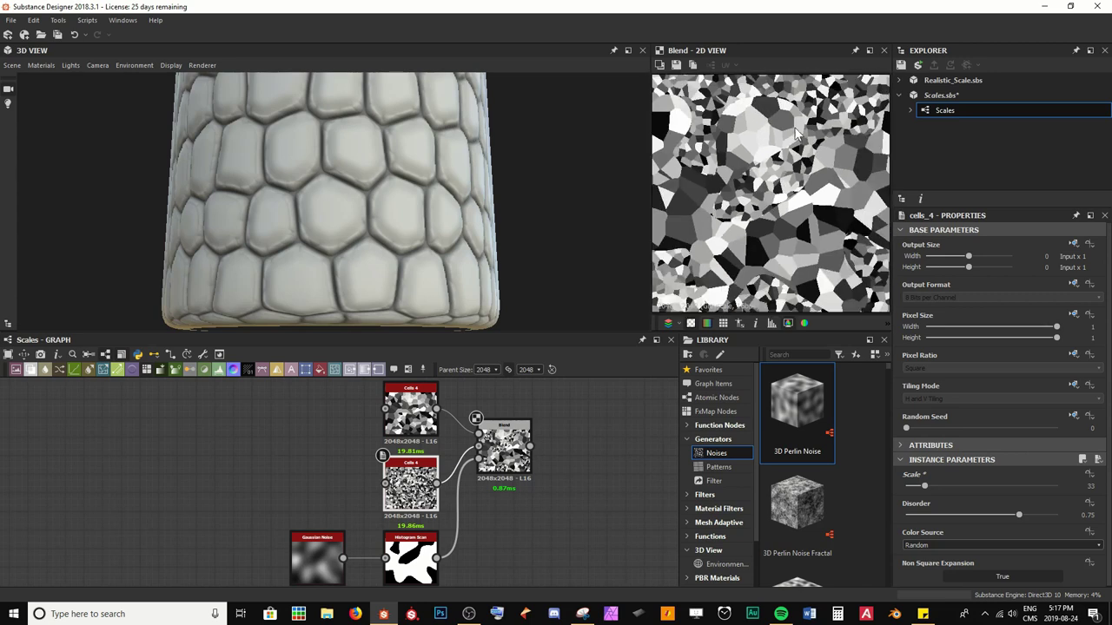
middle_click_drag(547, 477, 501, 475)
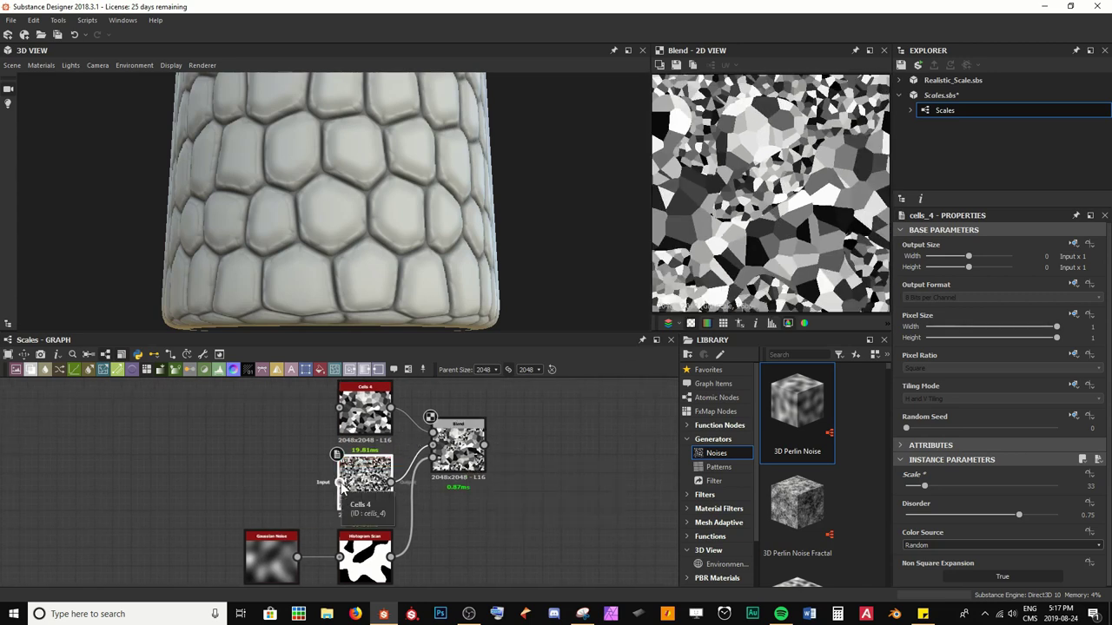
type("20")
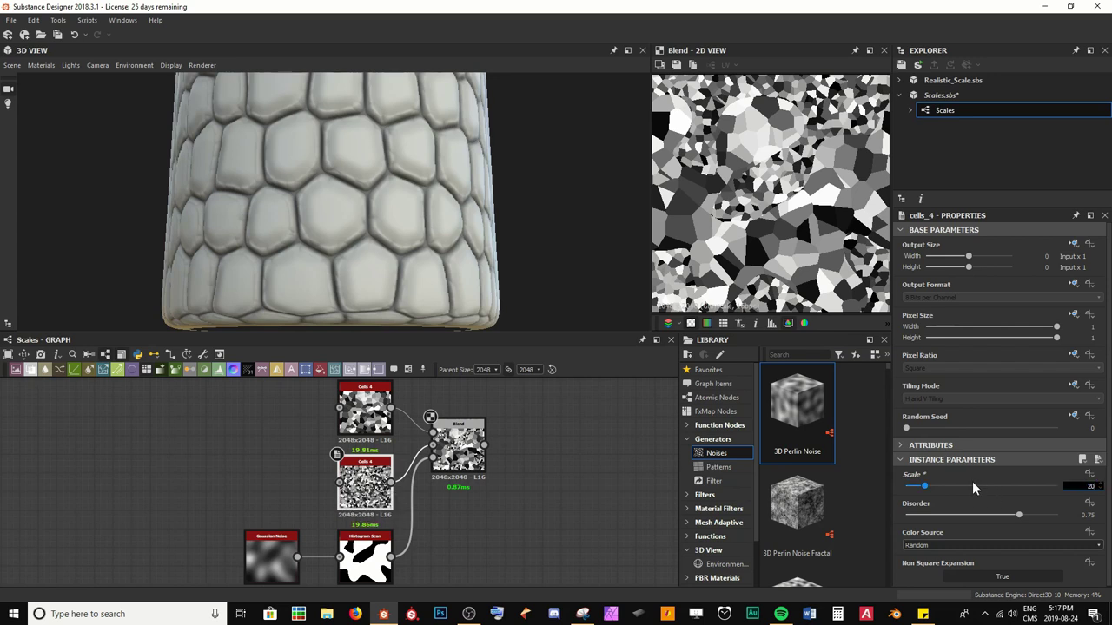
key("Return")
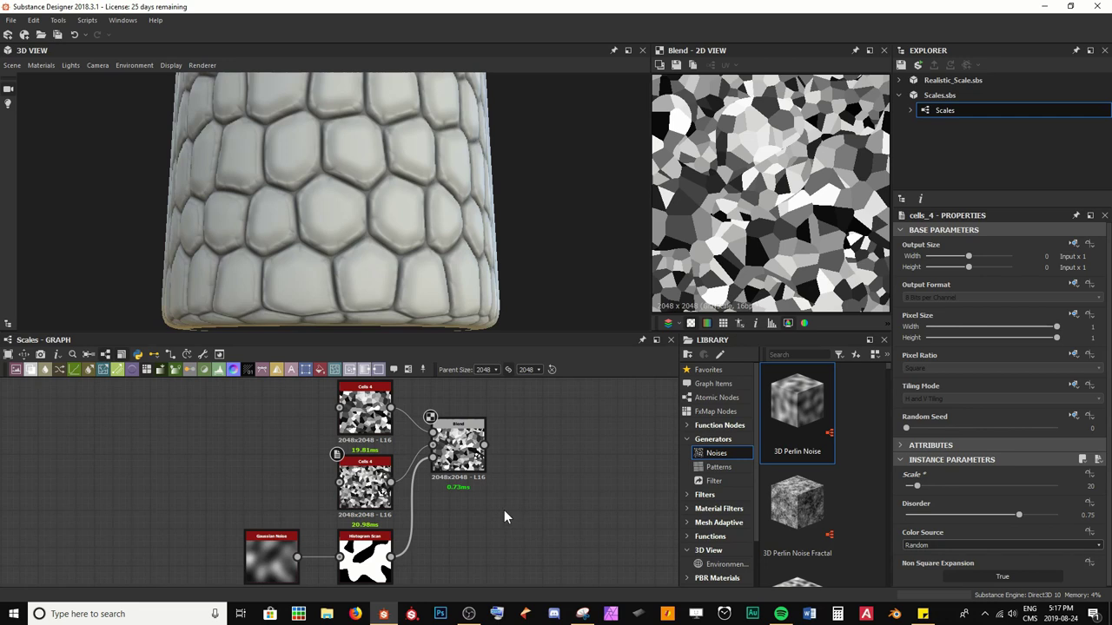
Add an Edge Detect node after the Blend node.
left_click(458, 448)
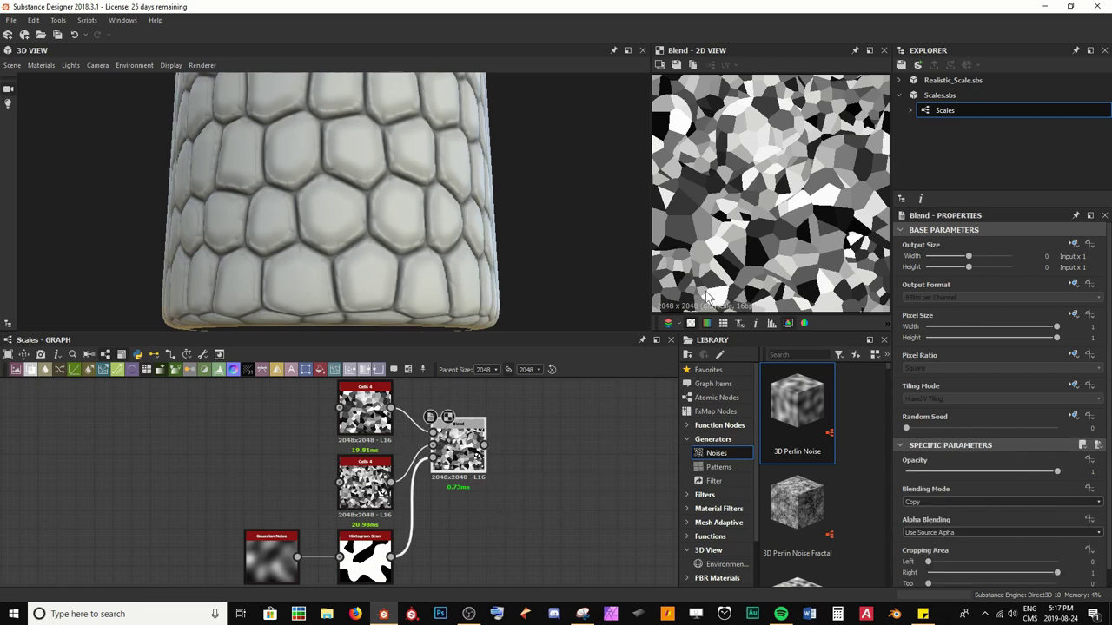
key("space")
type("edge")
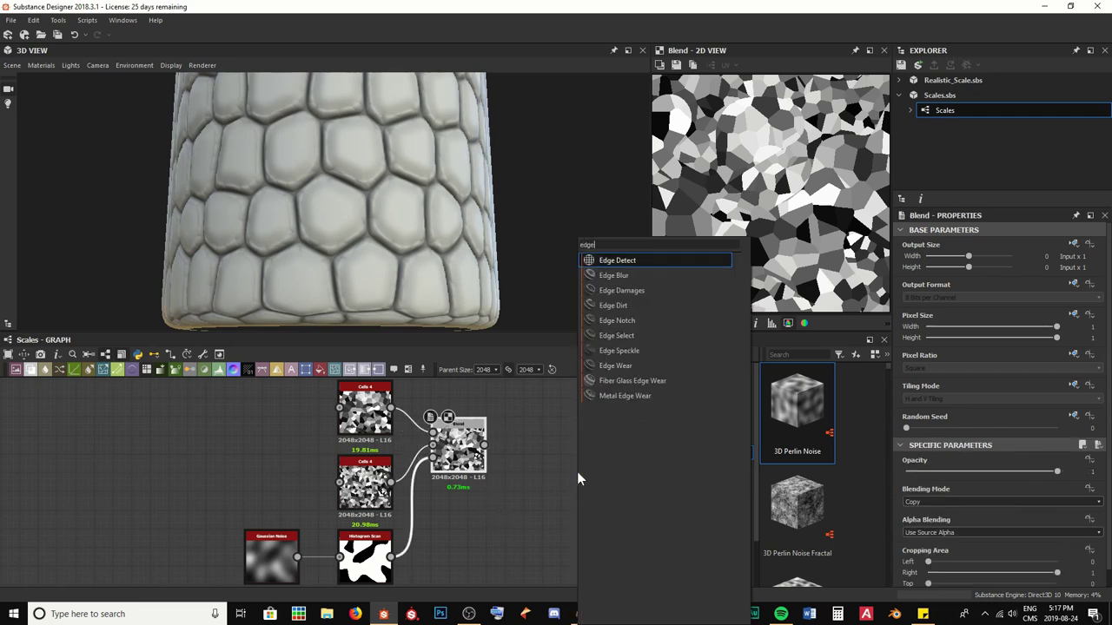
key("Return")
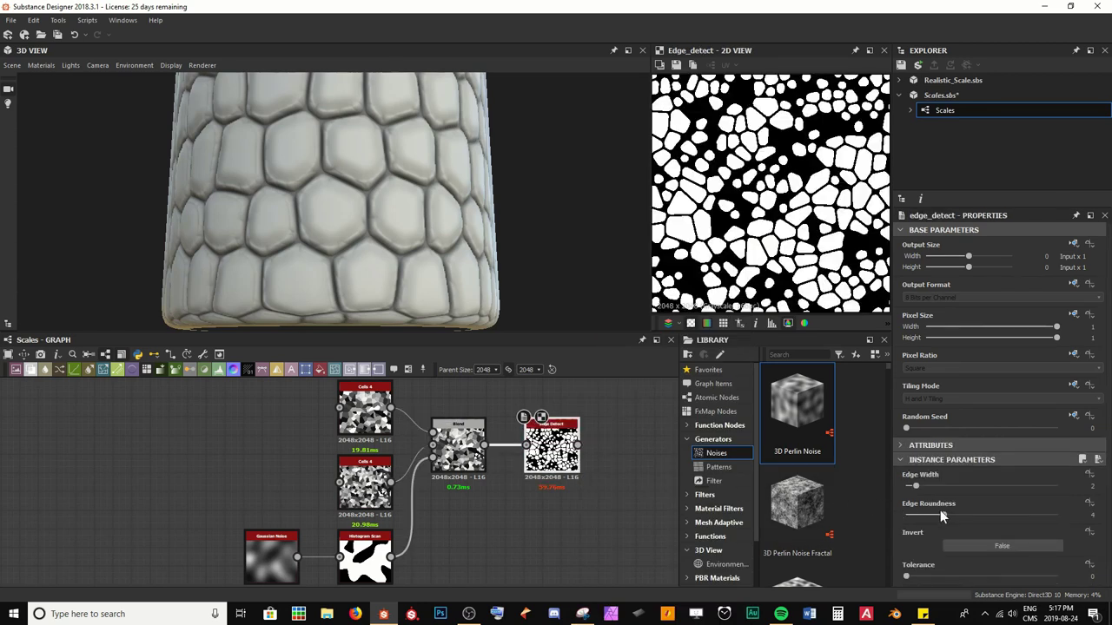
Set the Edge Detect node's edge width to about 1.29 and its edge roundness to 0.
left_click_drag(943, 515, 909, 486)
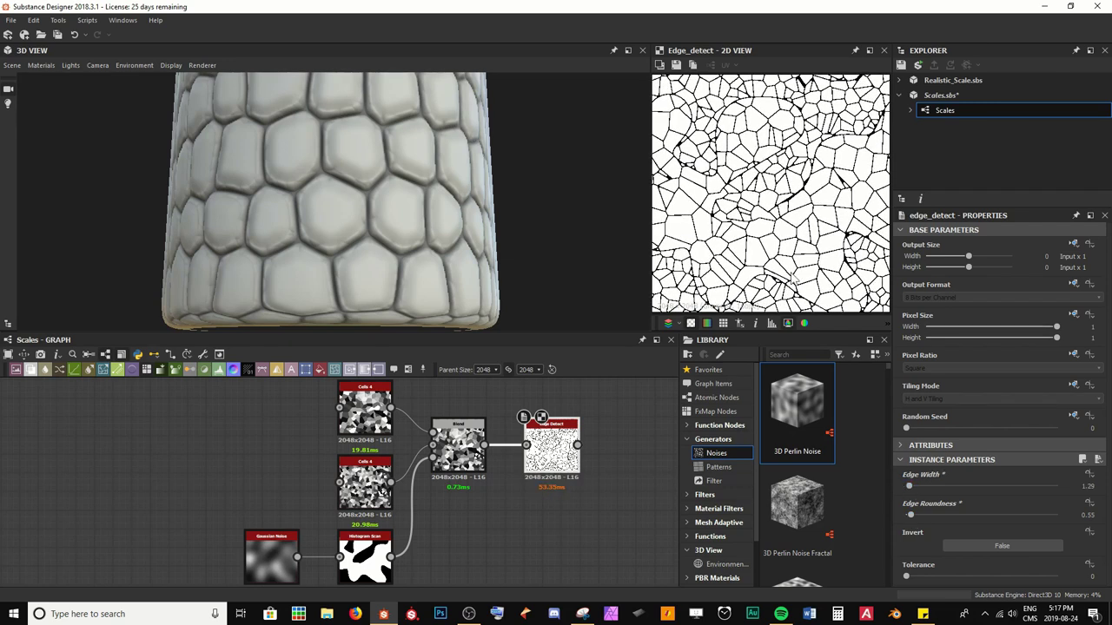
scroll(757, 217, "up", 3)
scroll(754, 228, "up", 5)
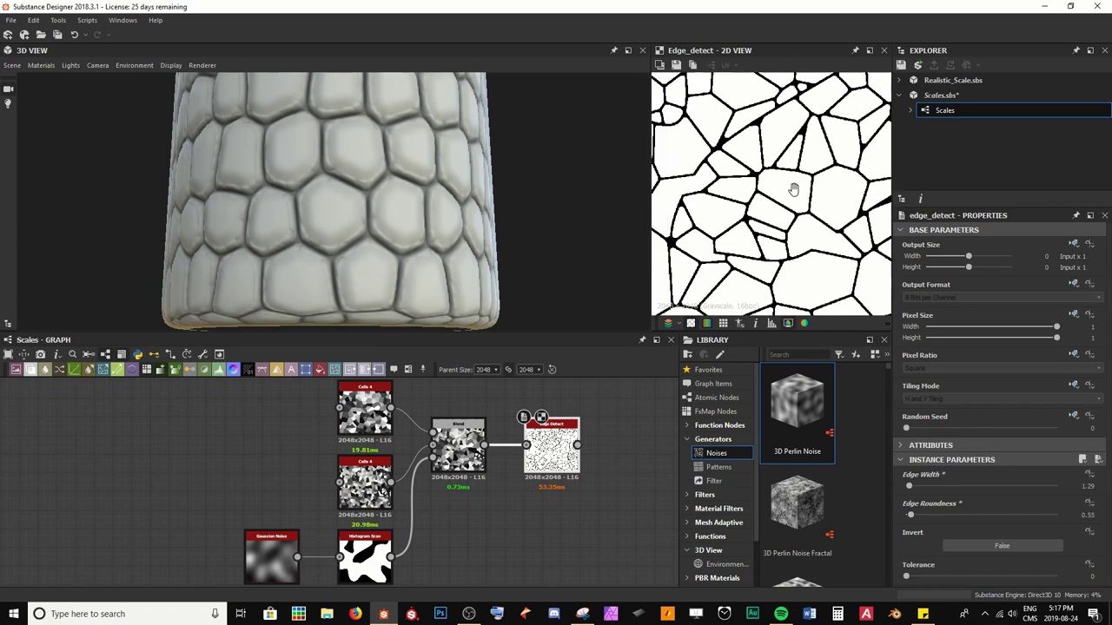
middle_click_drag(770, 167, 773, 163)
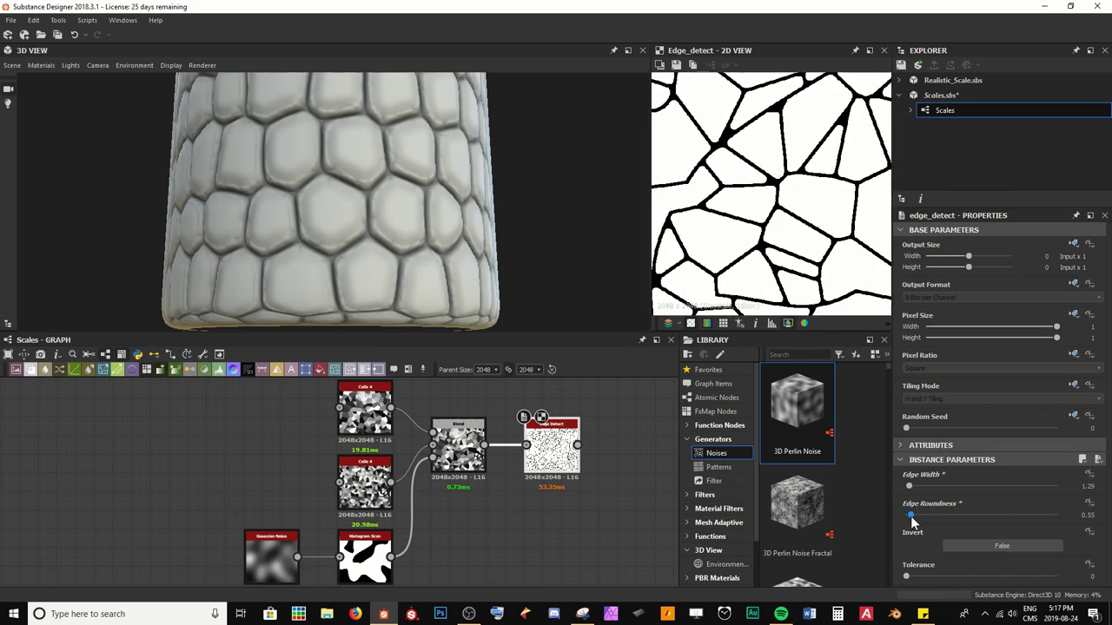
left_click_drag(911, 517, 904, 521)
scroll(768, 193, "down", 3)
scroll(768, 193, "up", 3)
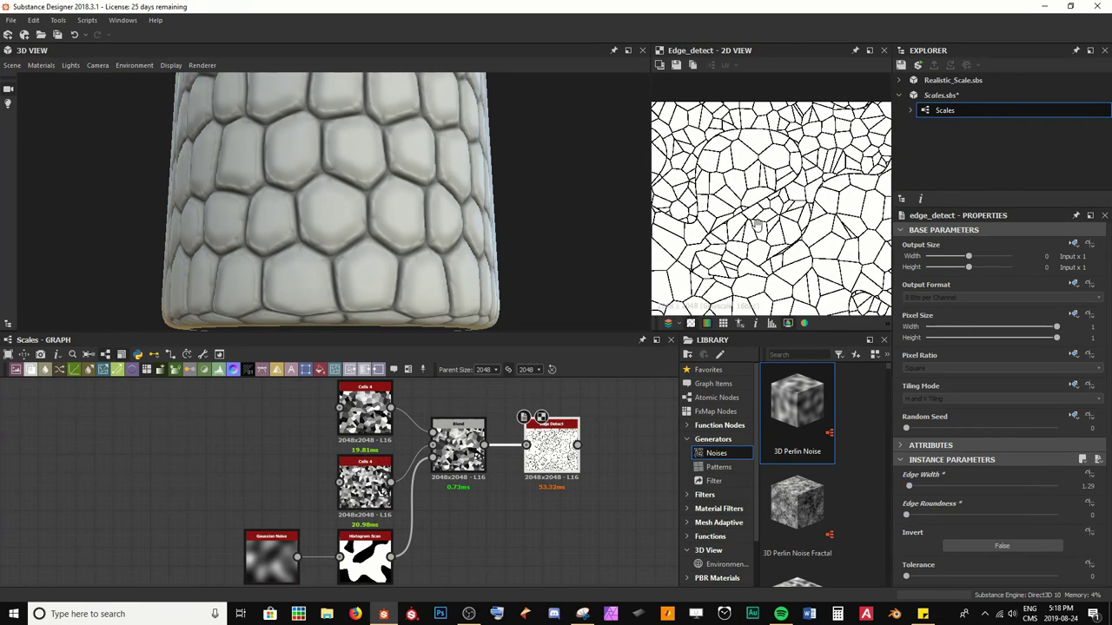
scroll(751, 165, "down", 2)
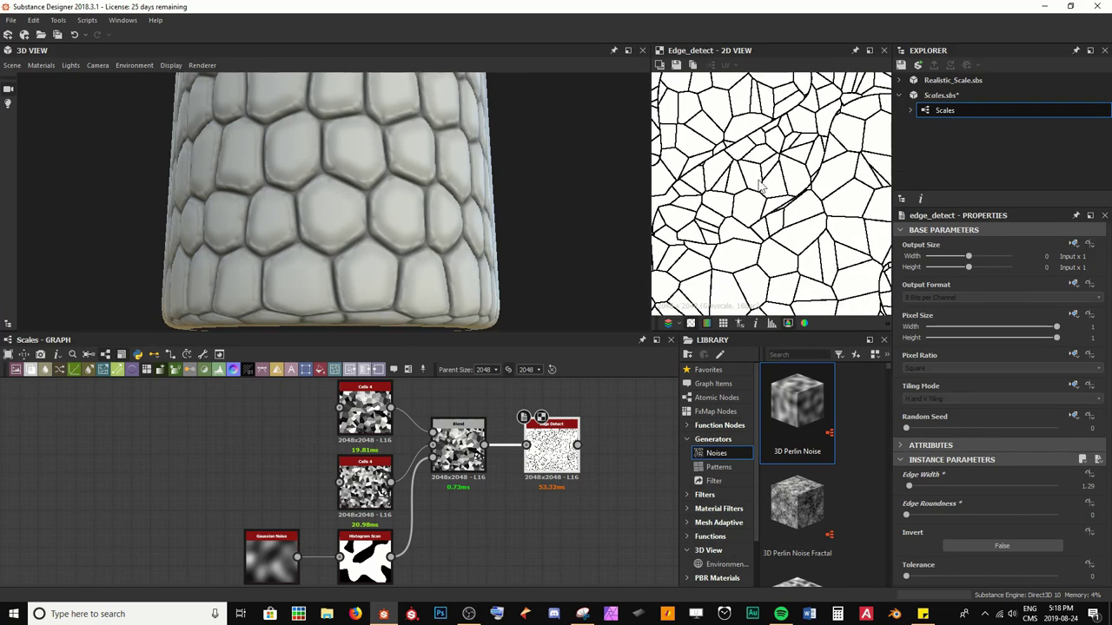
scroll(763, 187, "down", 2)
Try a lower scale on the lower Cells 4 node.
left_click(386, 460)
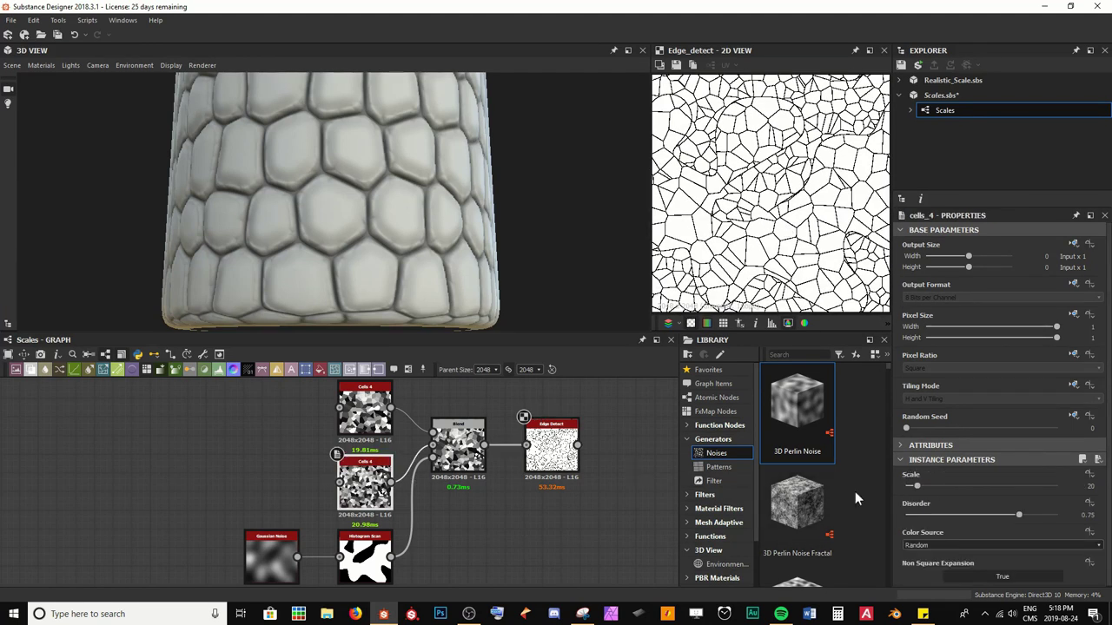
mouse_move(915, 487)
left_mouse_down()
mouse_move(928, 487)
mouse_move(906, 487)
left_mouse_up()
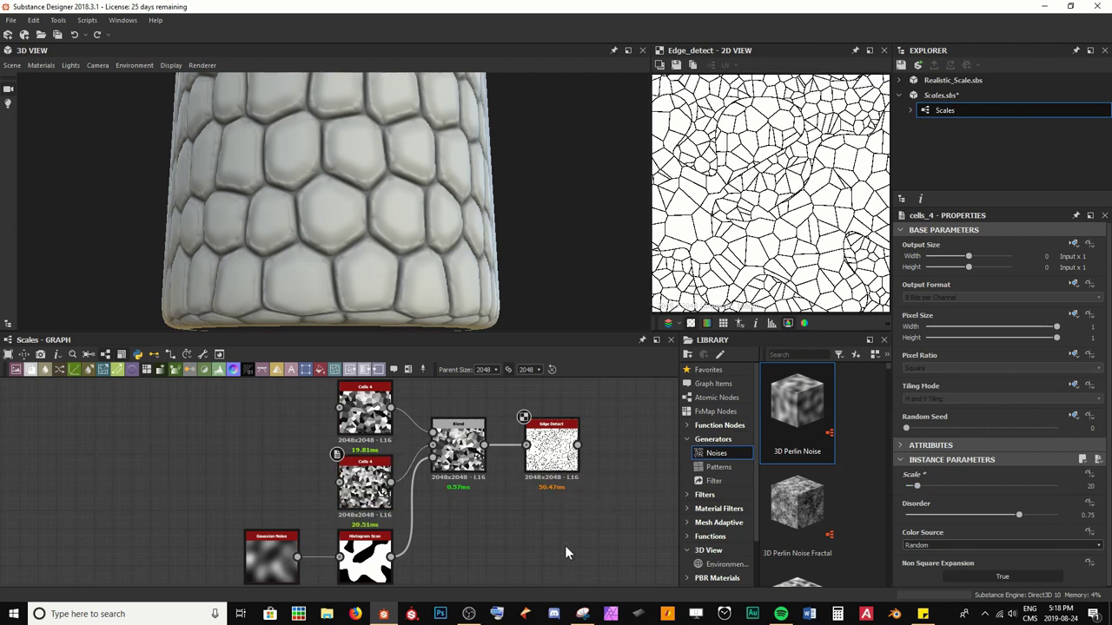
Add a Directional Warp node after Edge Detect and inspect the cell lines in its output.
middle_click_drag(612, 531, 440, 508)
scroll(422, 487, "down", 1)
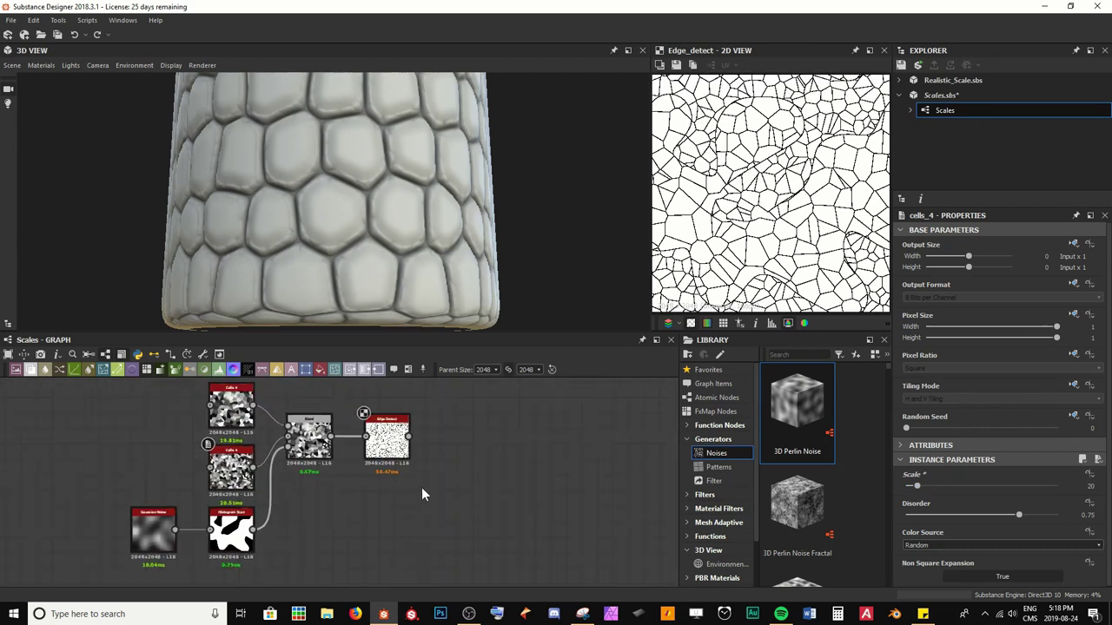
left_click(393, 449)
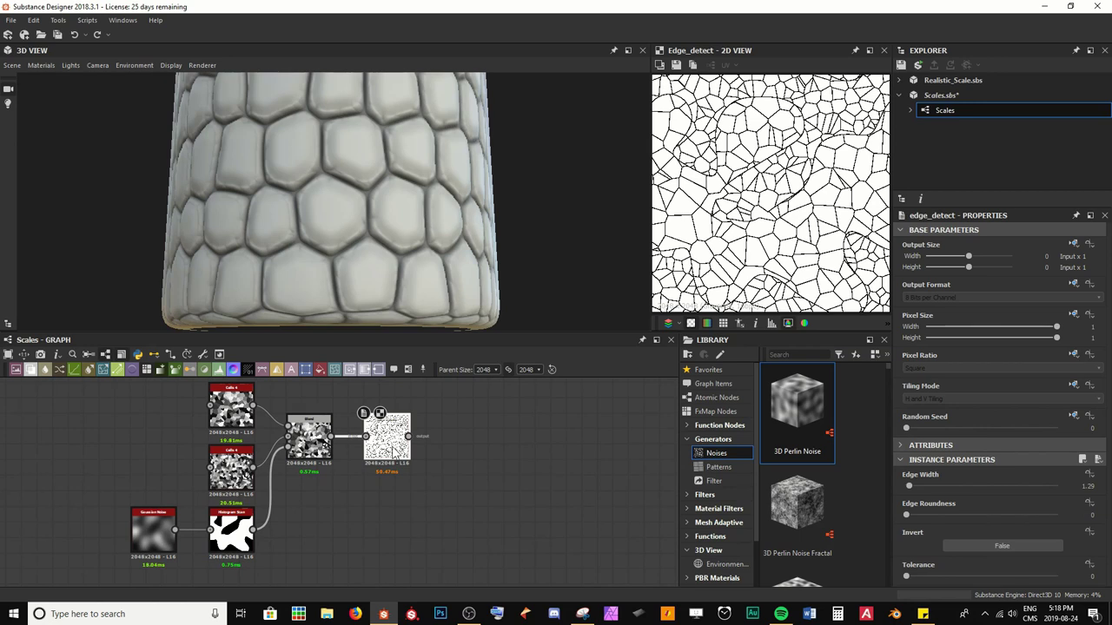
key("space")
type("dire")
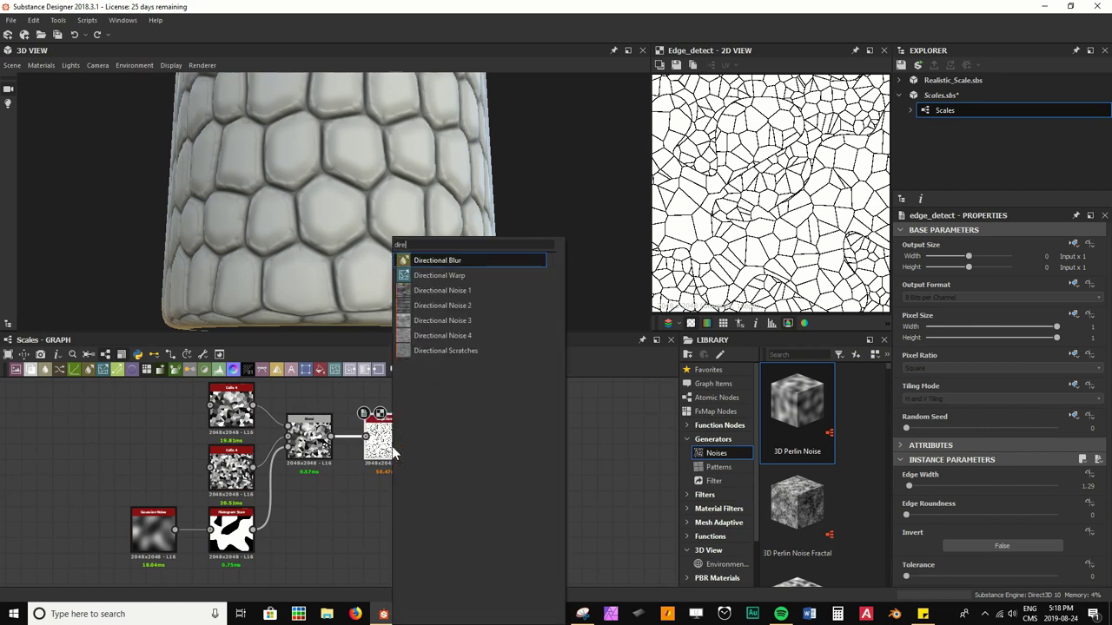
key("Down")
key("Return")
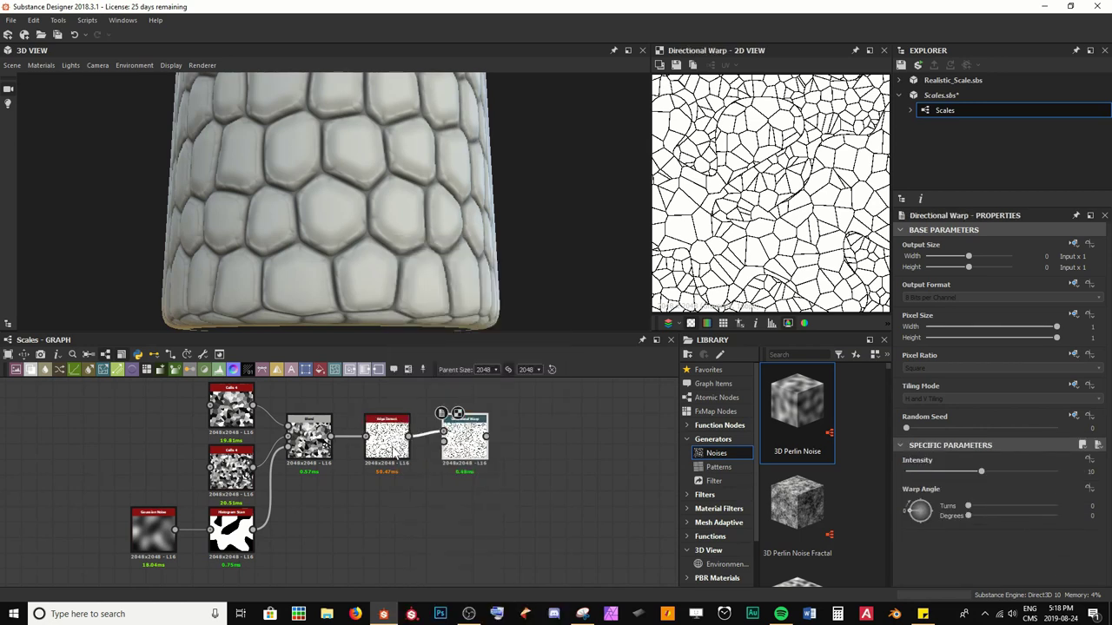
scroll(768, 217, "up", 2)
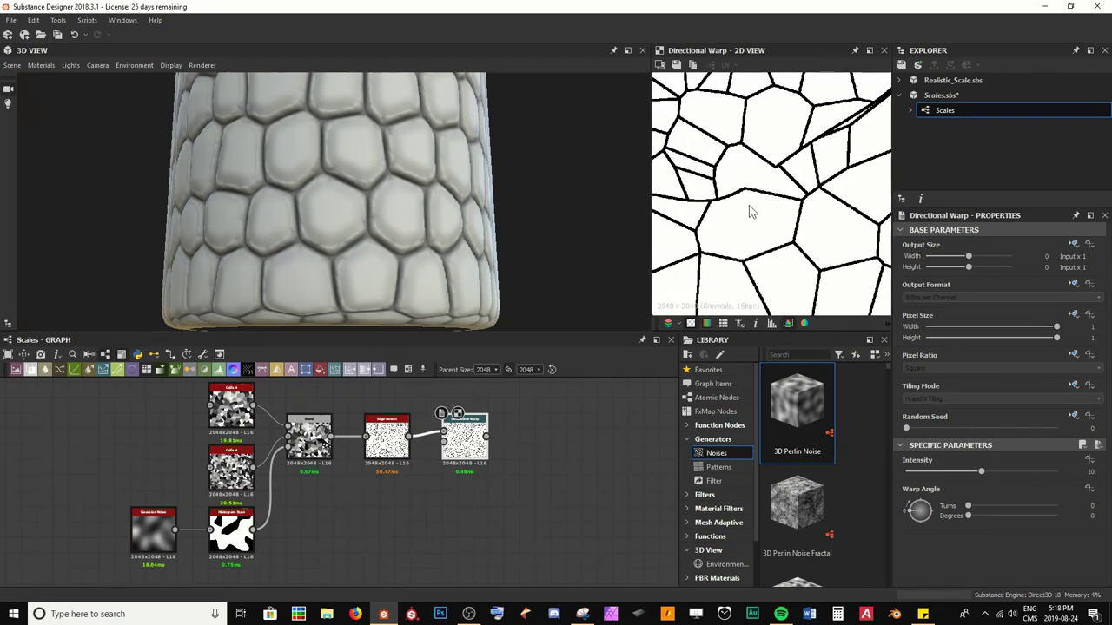
scroll(786, 243, "down", 2)
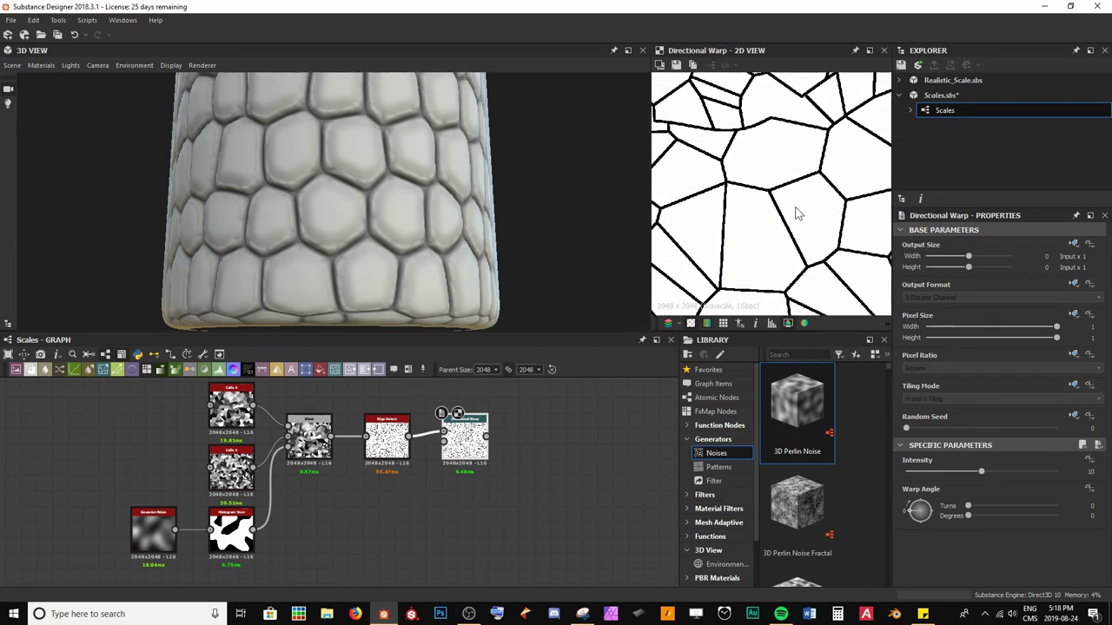
scroll(790, 258, "up", 3)
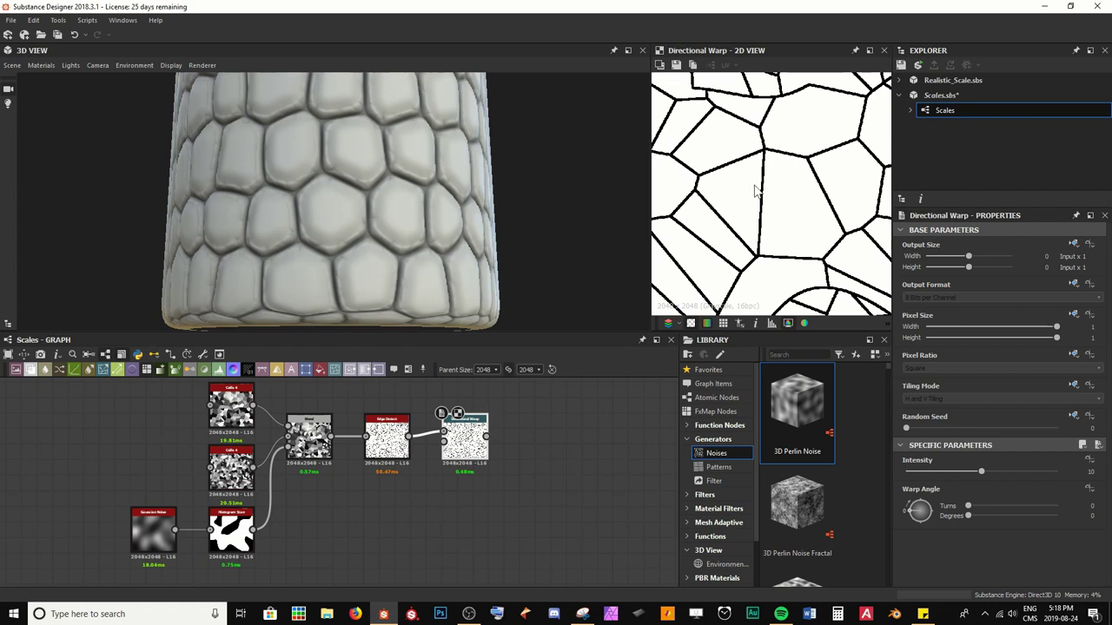
scroll(715, 217, "down", 3)
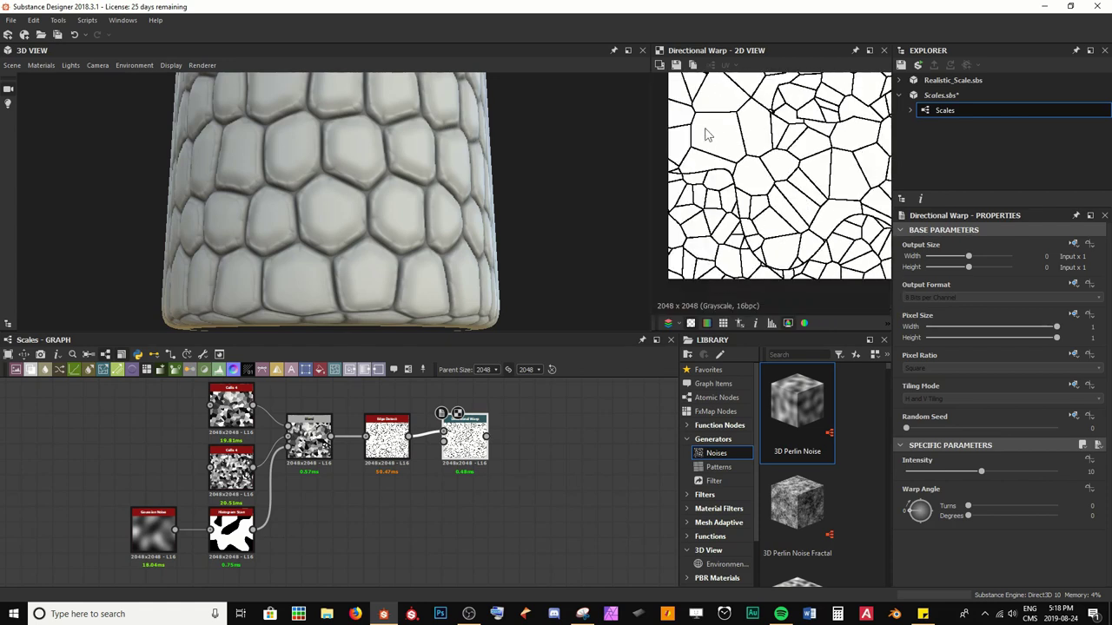
scroll(705, 135, "up", 1)
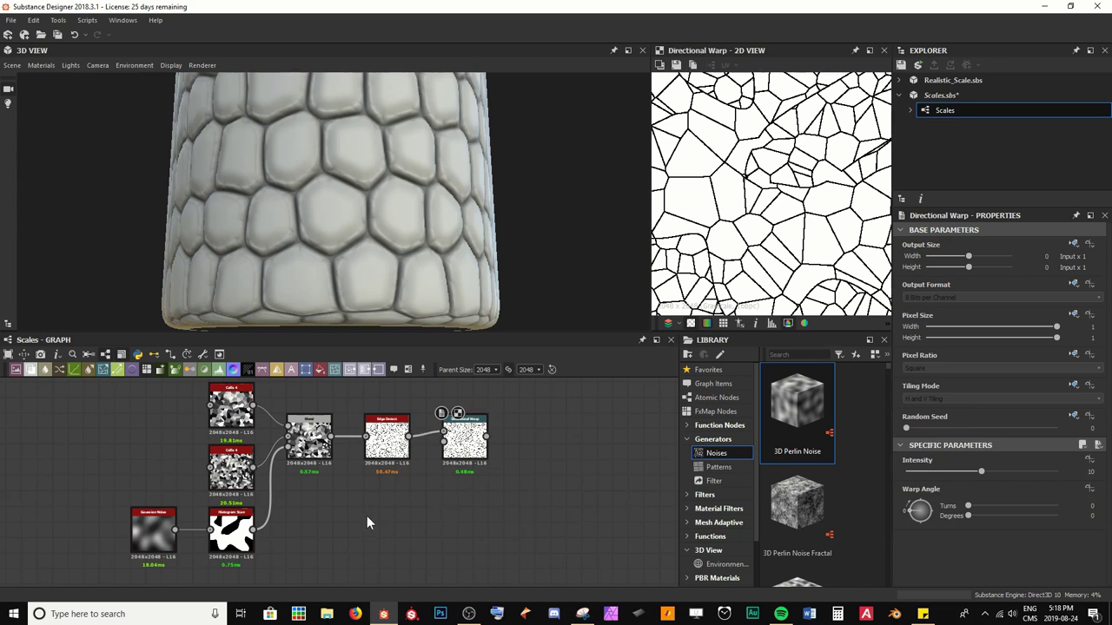
Add a Clouds 1 noise node and place it directly below the Edge Detect node.
key("space")
type("clouds")
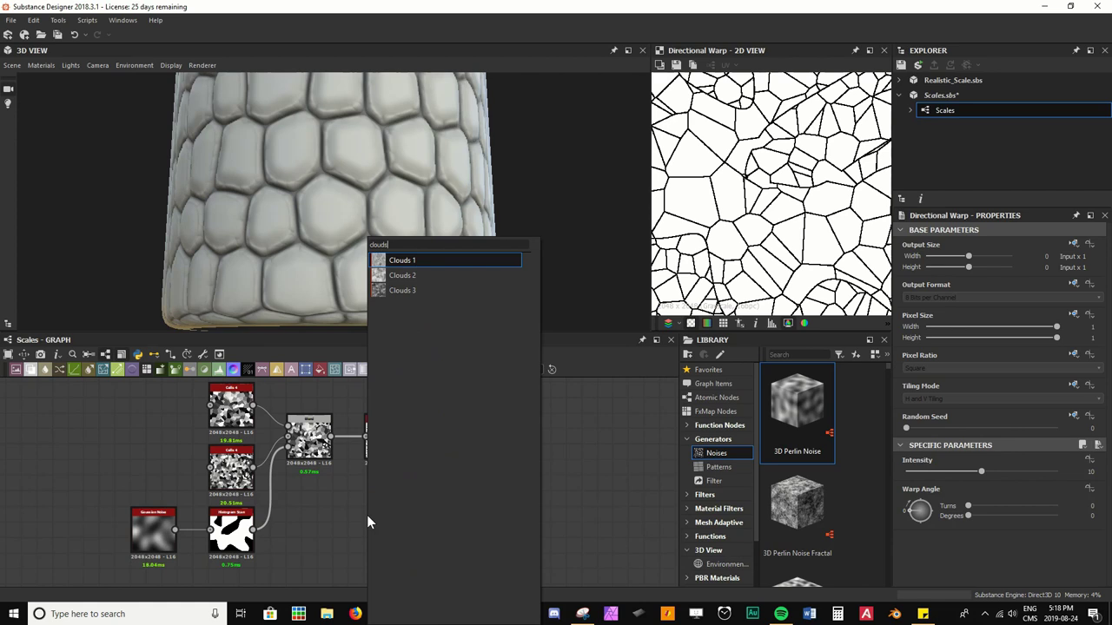
key("Down")
key("Up")
key("Down")
key("Up")
key("Return")
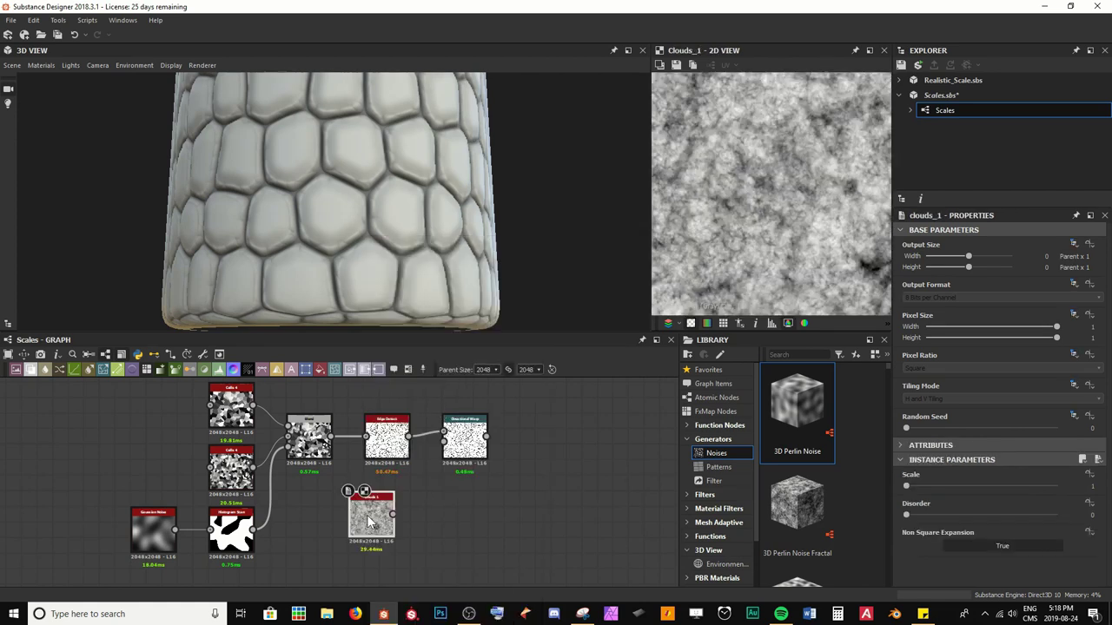
scroll(368, 522, "up", 2)
left_click_drag(374, 521, 393, 506)
scroll(722, 205, "up", 4)
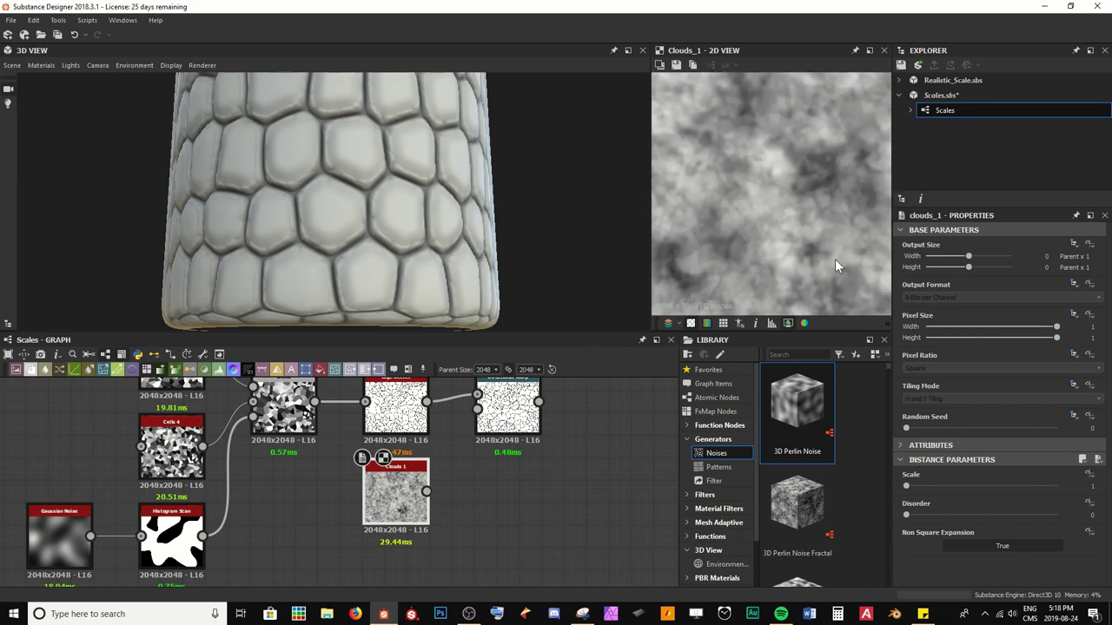
Connect Clouds 1 to the Directional Warp's Intensity Input and preview the warped cell edges.
left_click(492, 425)
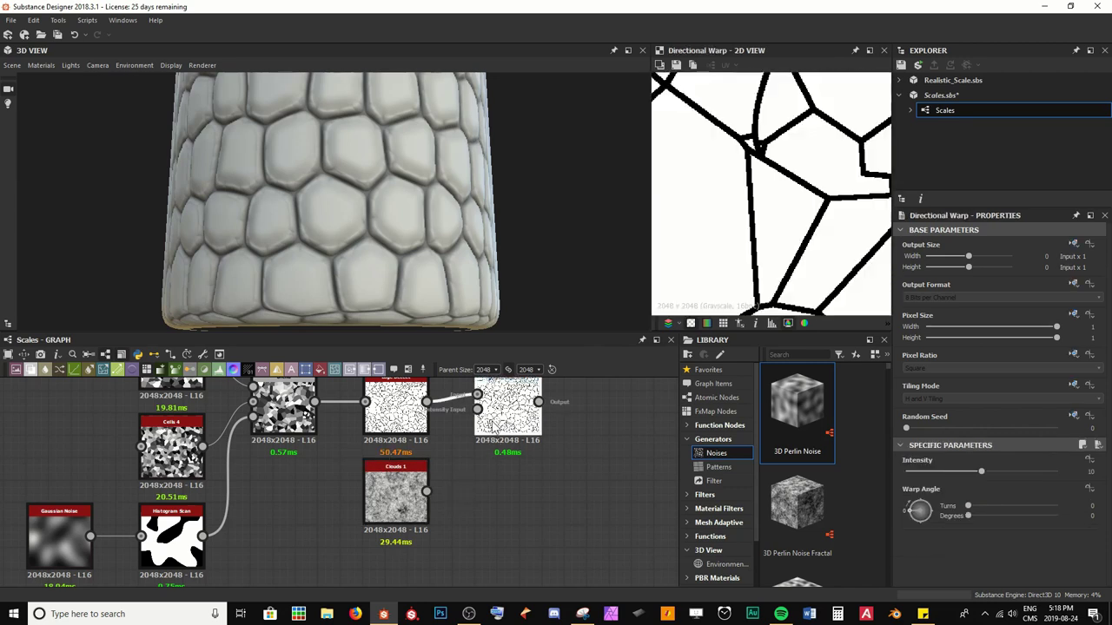
left_click_drag(427, 491, 477, 408)
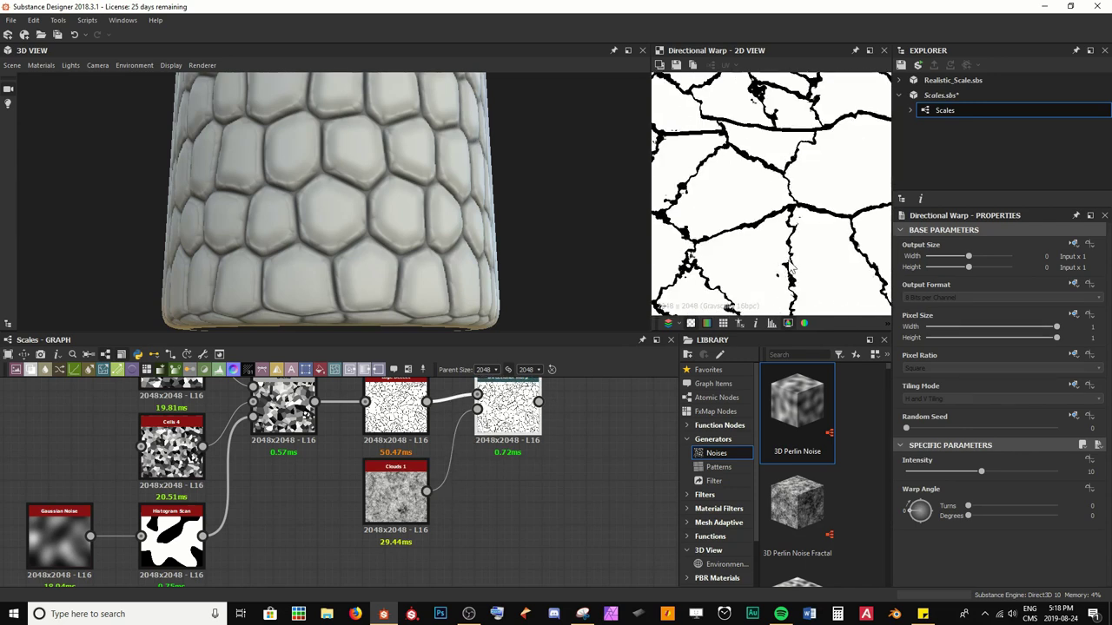
scroll(791, 269, "up", 2)
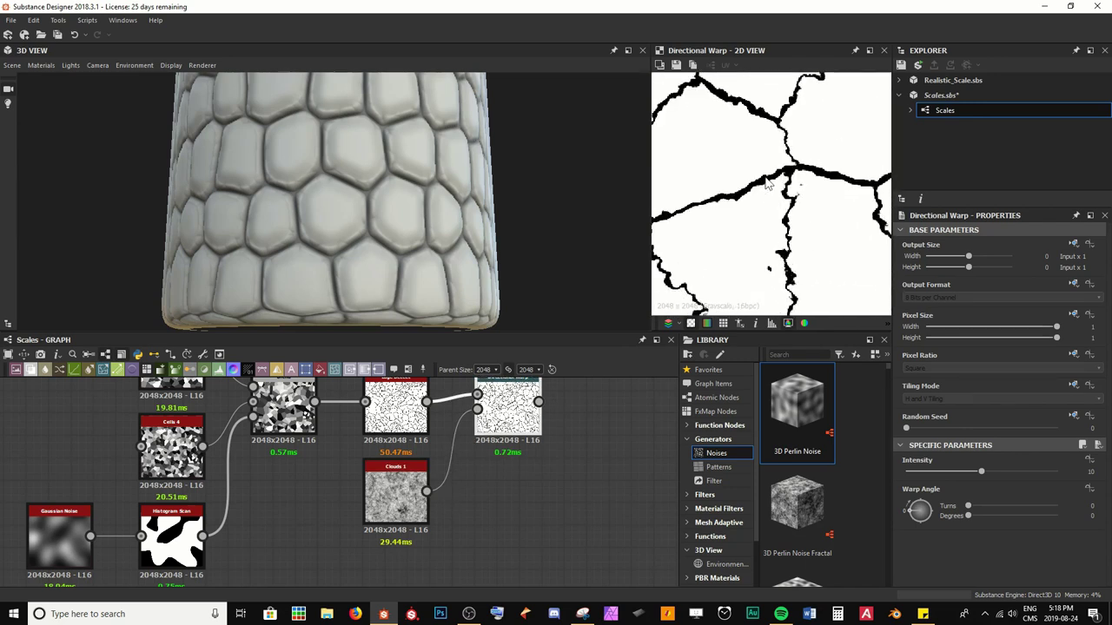
scroll(761, 189, "down", 3)
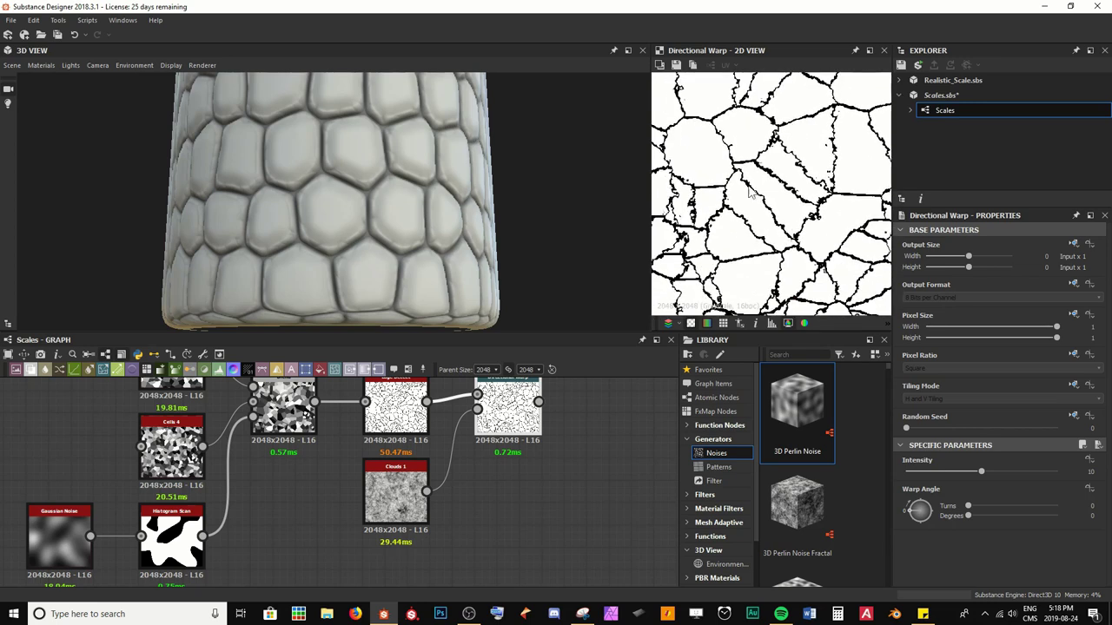
middle_click_drag(751, 192, 799, 172)
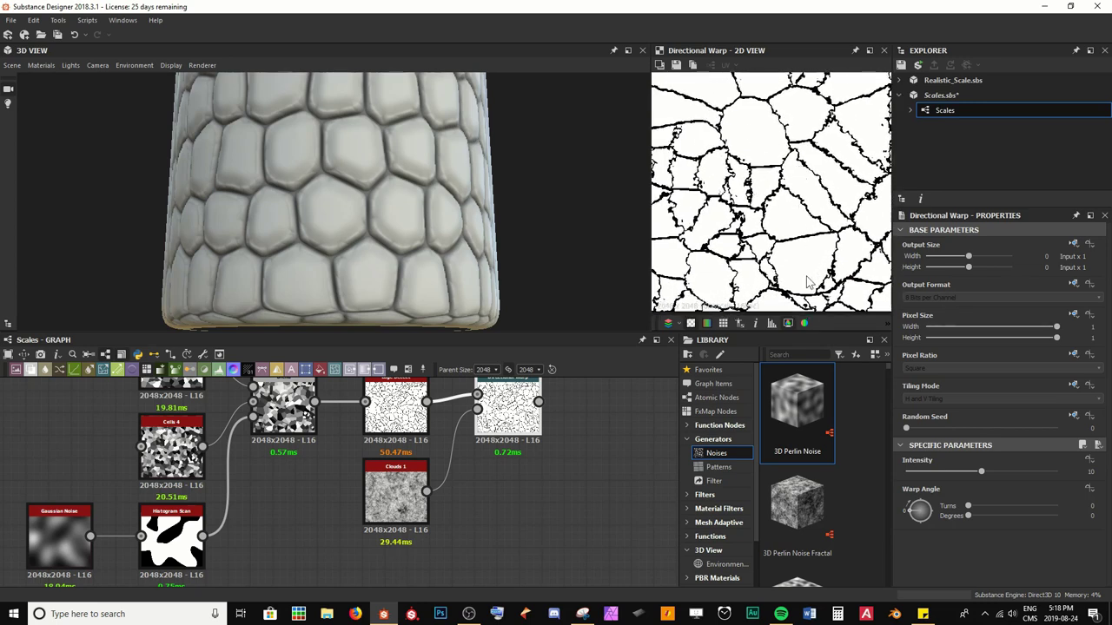
Set the Directional Warp intensity to 8 and check the warped lines up close.
left_click(979, 473)
type("8")
key("Return")
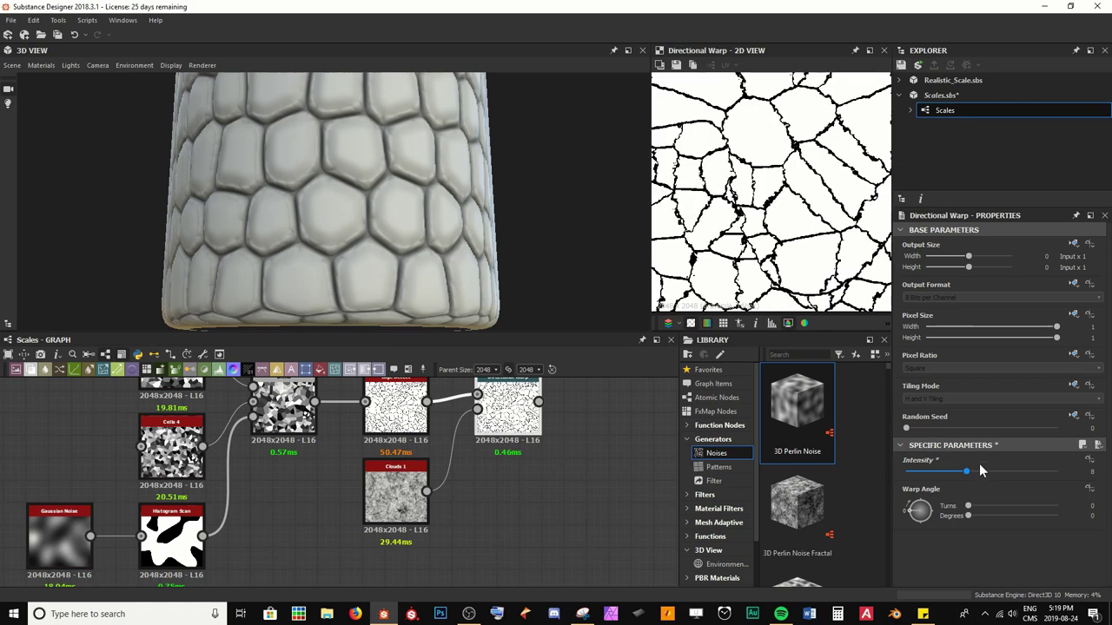
scroll(791, 191, "up", 3)
middle_click_drag(791, 148, 787, 162)
scroll(787, 226, "down", 3)
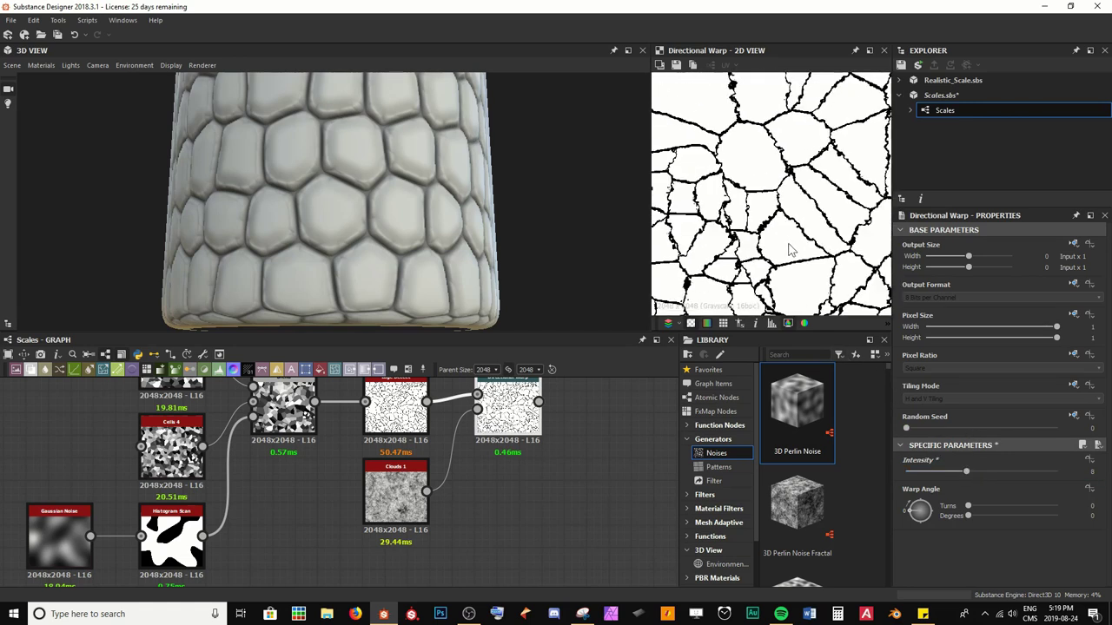
Set the Directional Warp's warp angle to 108 degrees (0.3 turns) and check the warped cell lines.
left_click_drag(969, 507, 996, 506)
scroll(804, 178, "up", 5)
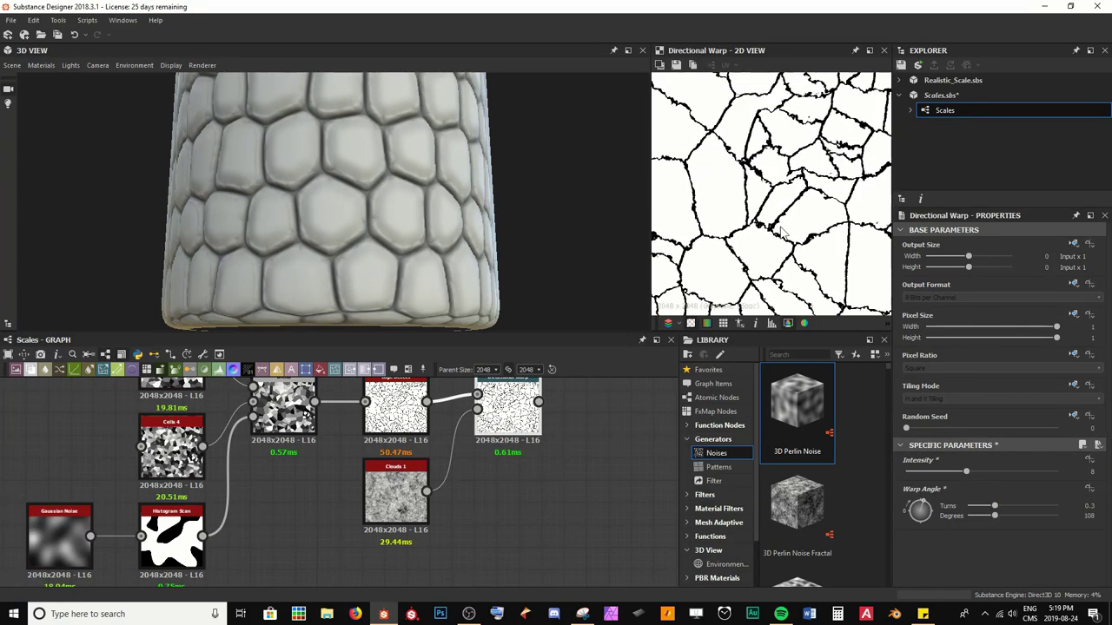
middle_click_drag(785, 197, 733, 265)
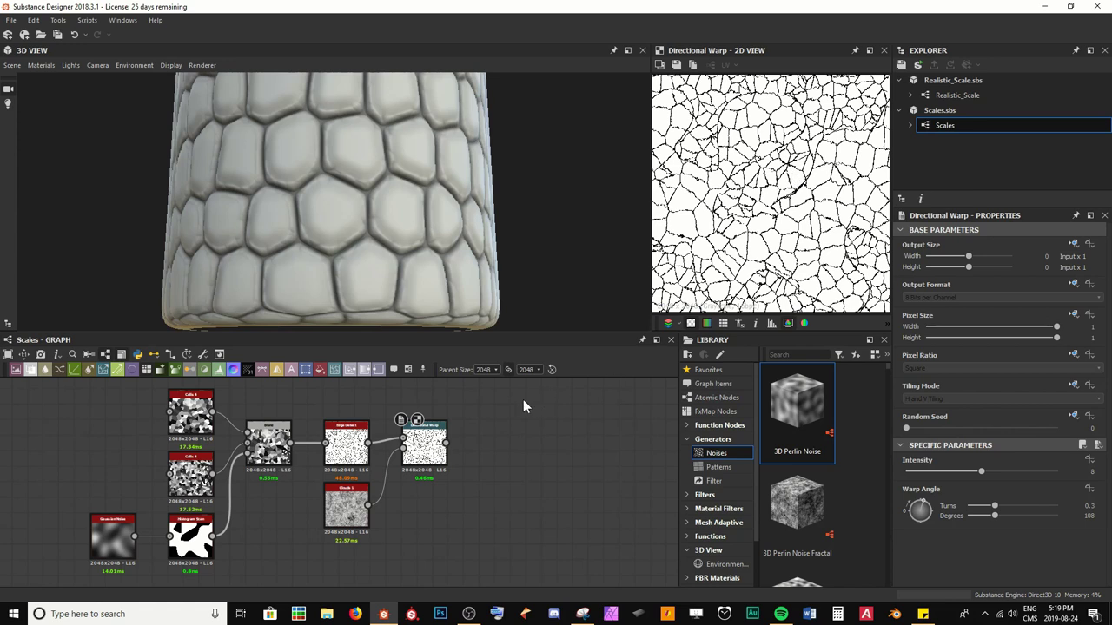
Preview the final Blend node of the Scales Geo frame and insert a new Blend node after it.
scroll(501, 504, "down", 3)
middle_click_drag(500, 503, 434, 422)
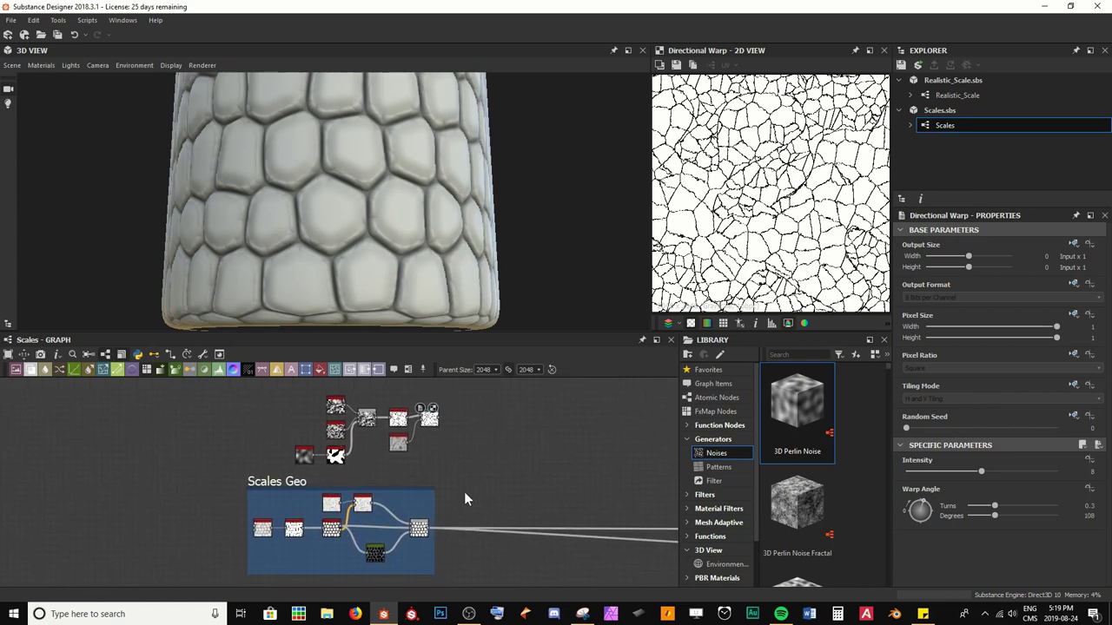
left_click(420, 531)
double_click(419, 533)
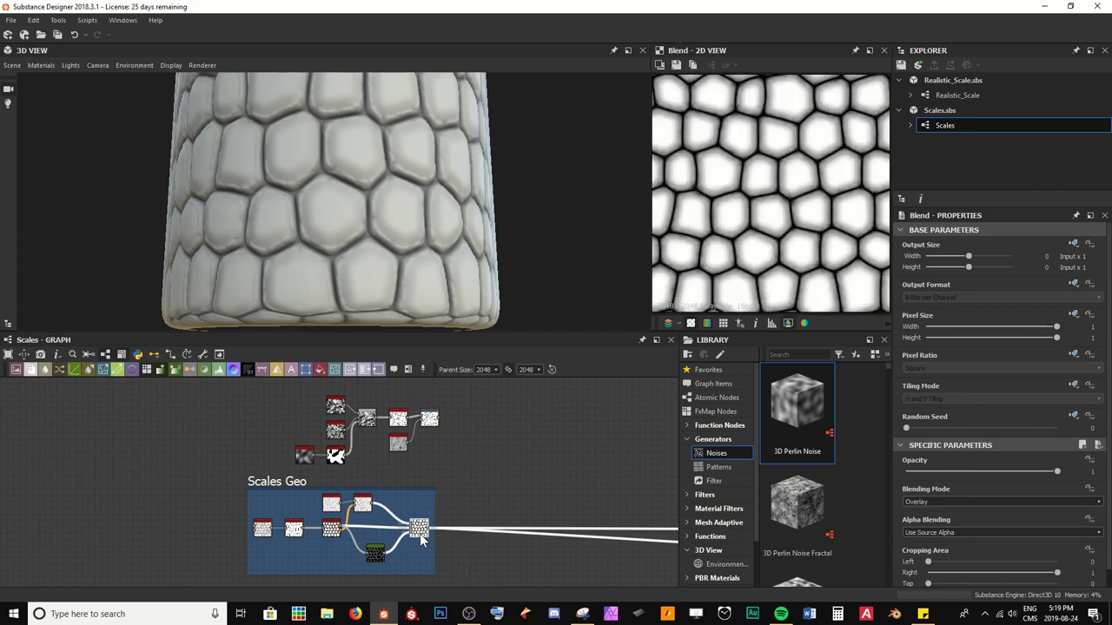
key("space")
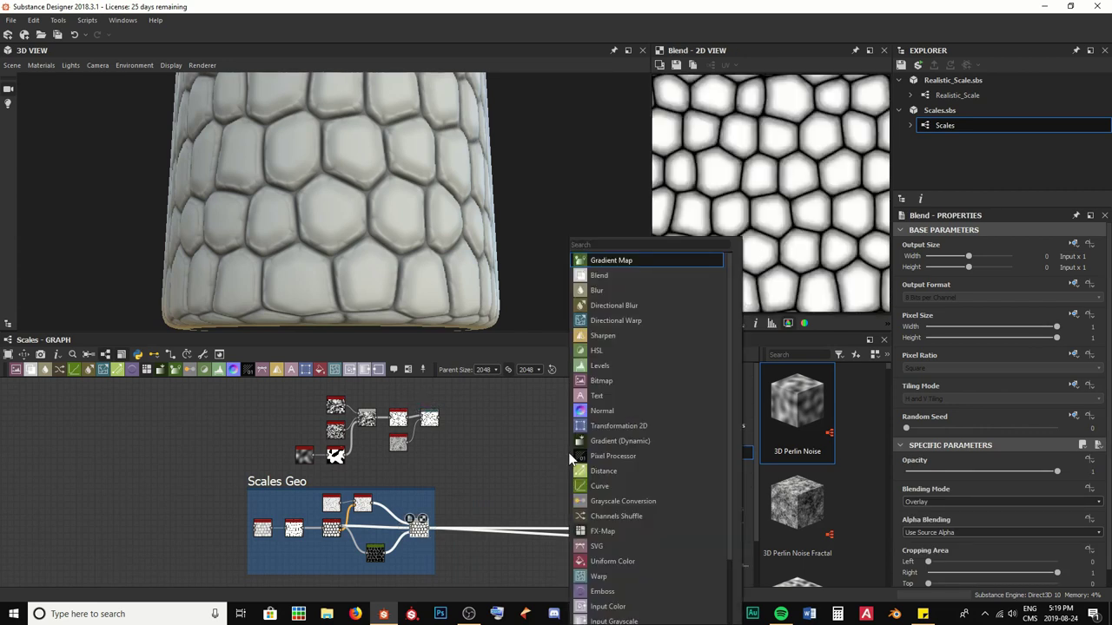
type("b")
key("Return")
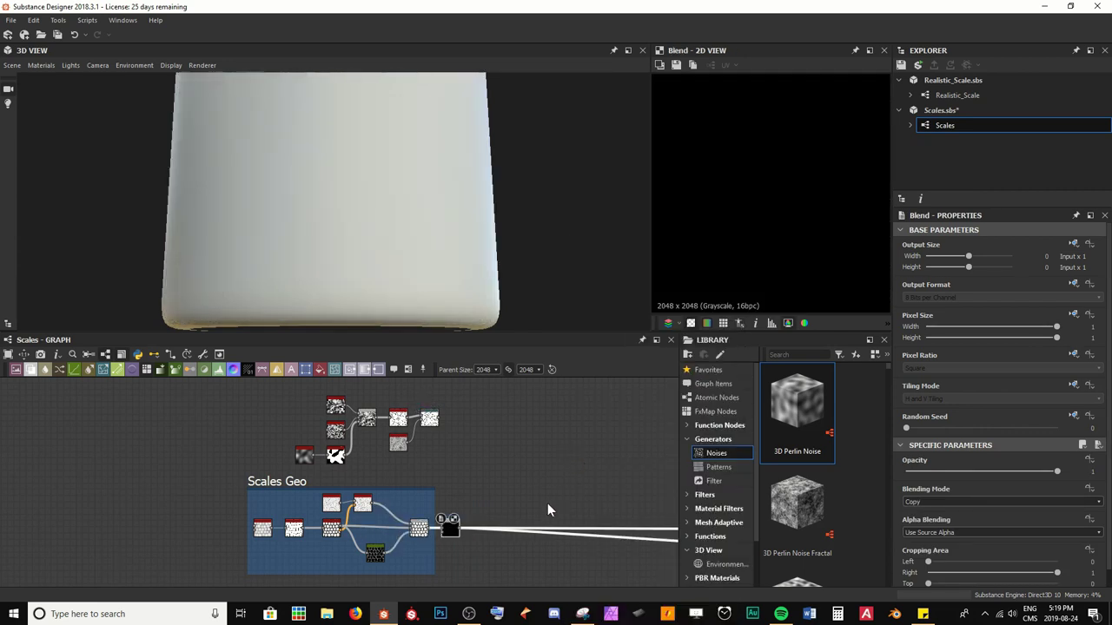
Move the new Blend node up between both branches, connect the Directional Warp to its Foreground, and check the 3D result.
left_click_drag(449, 531, 484, 476)
scroll(452, 442, "up", 3)
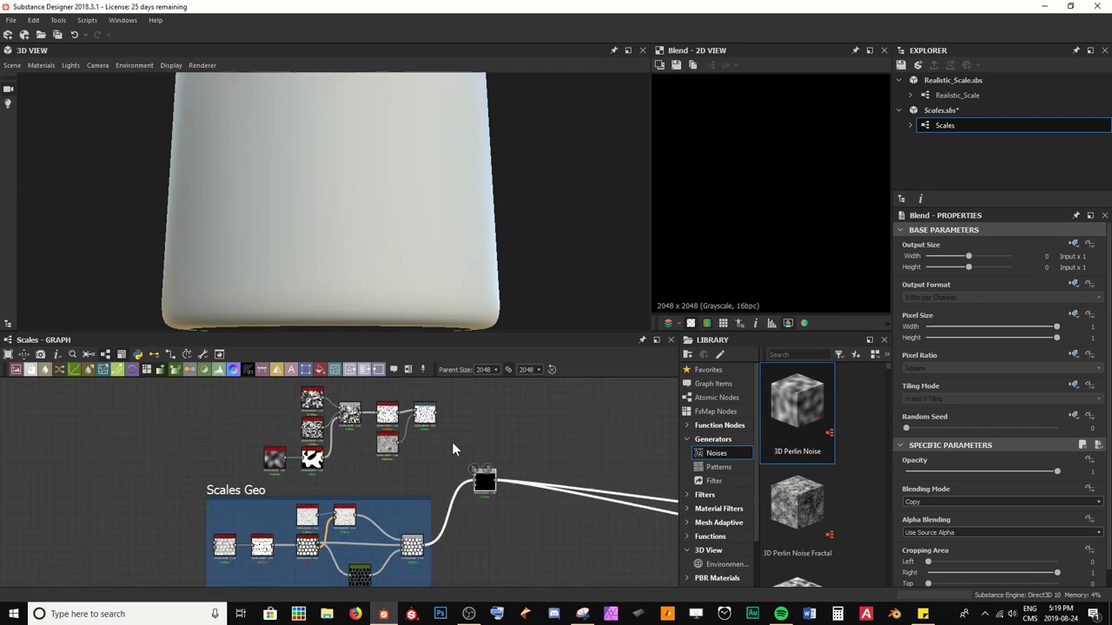
left_click_drag(430, 402, 483, 493)
scroll(404, 190, "up", 3)
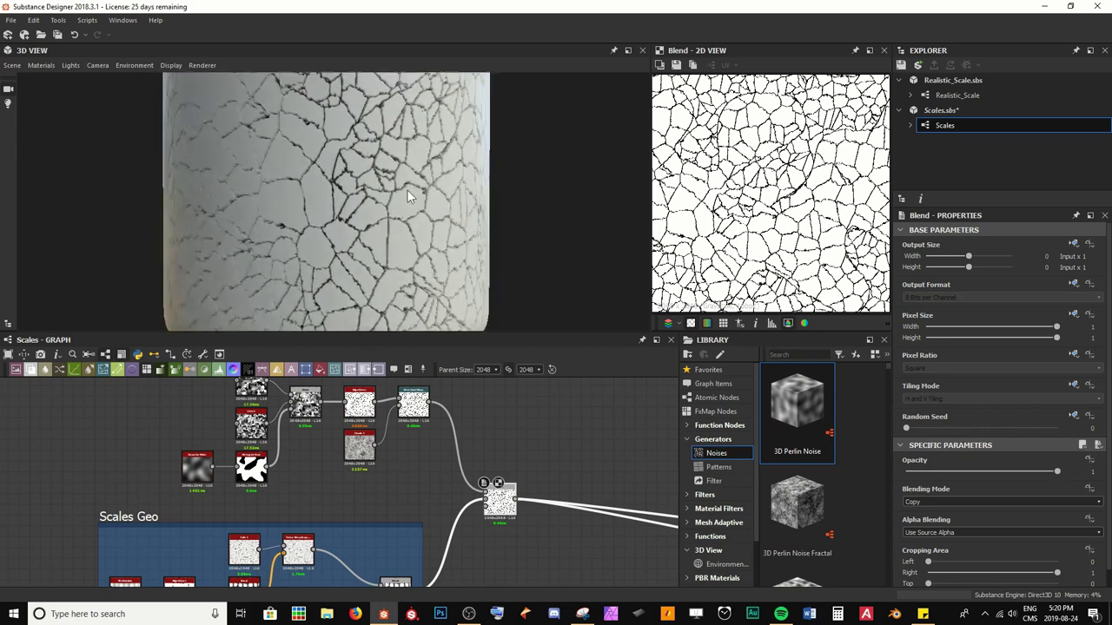
left_click_drag(417, 209, 387, 176)
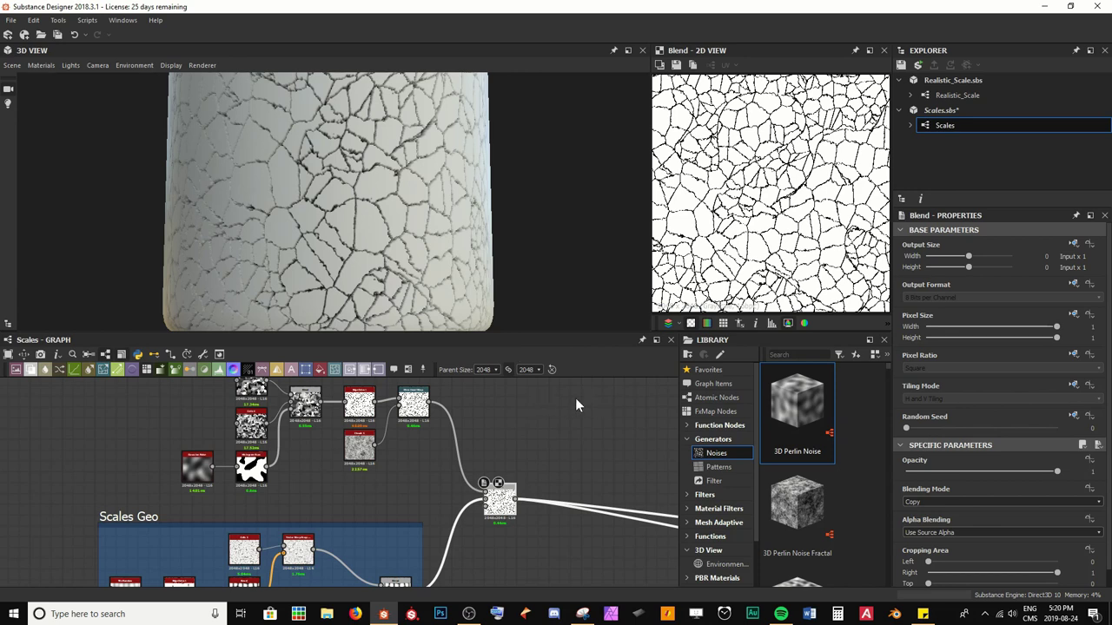
Compare the Scales Geo Blend output with the Directional Warp's cell lines up close.
double_click(402, 575)
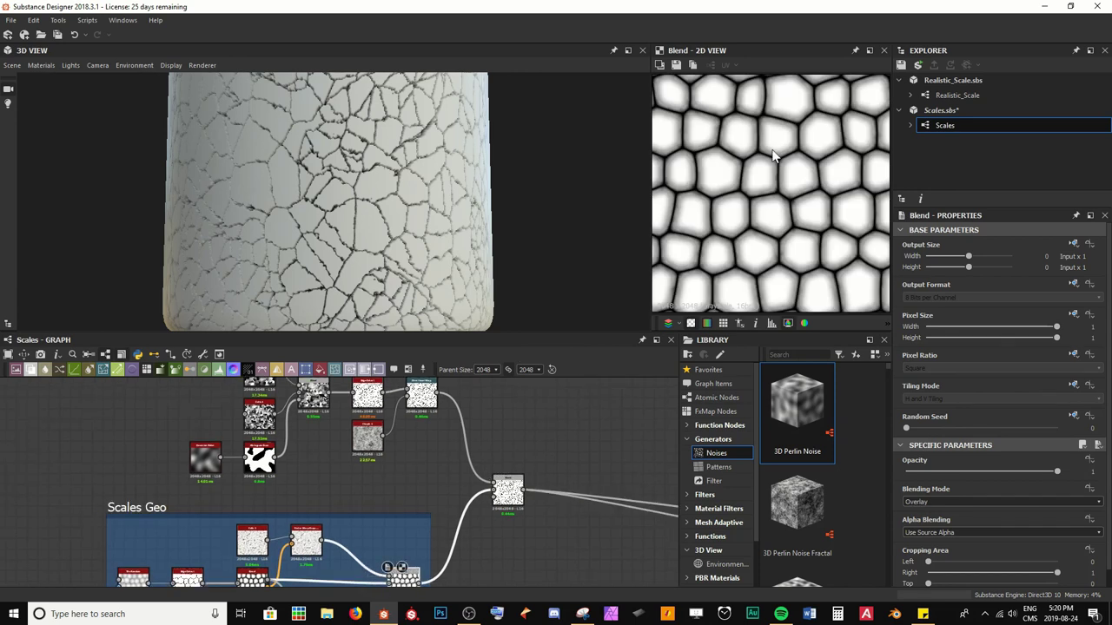
double_click(421, 398)
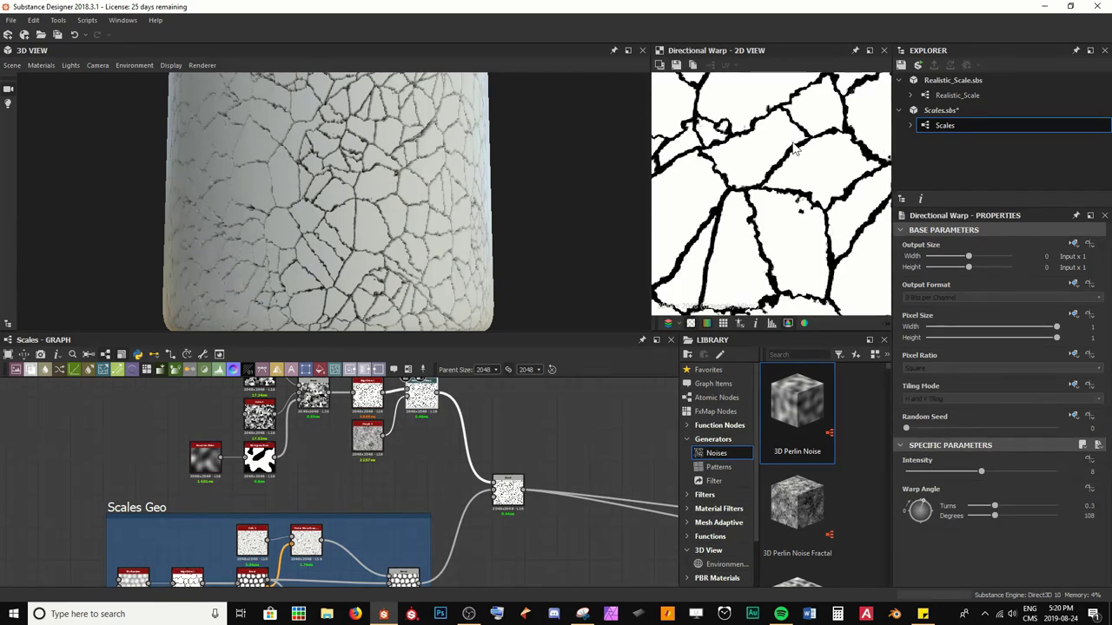
middle_click_drag(714, 161, 789, 174)
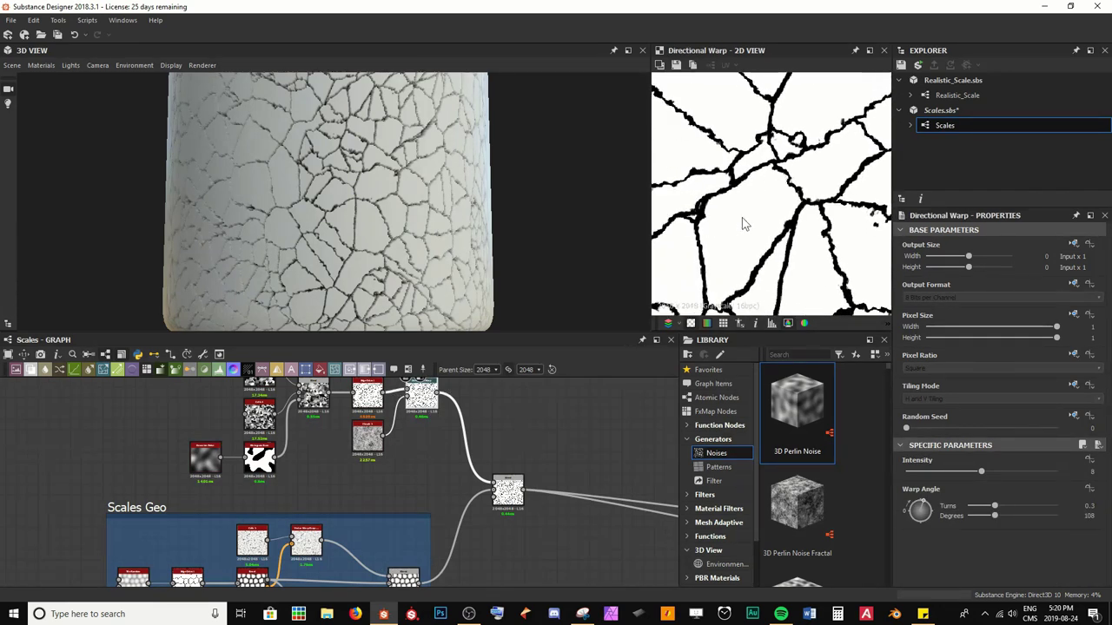
scroll(723, 207, "down", 5)
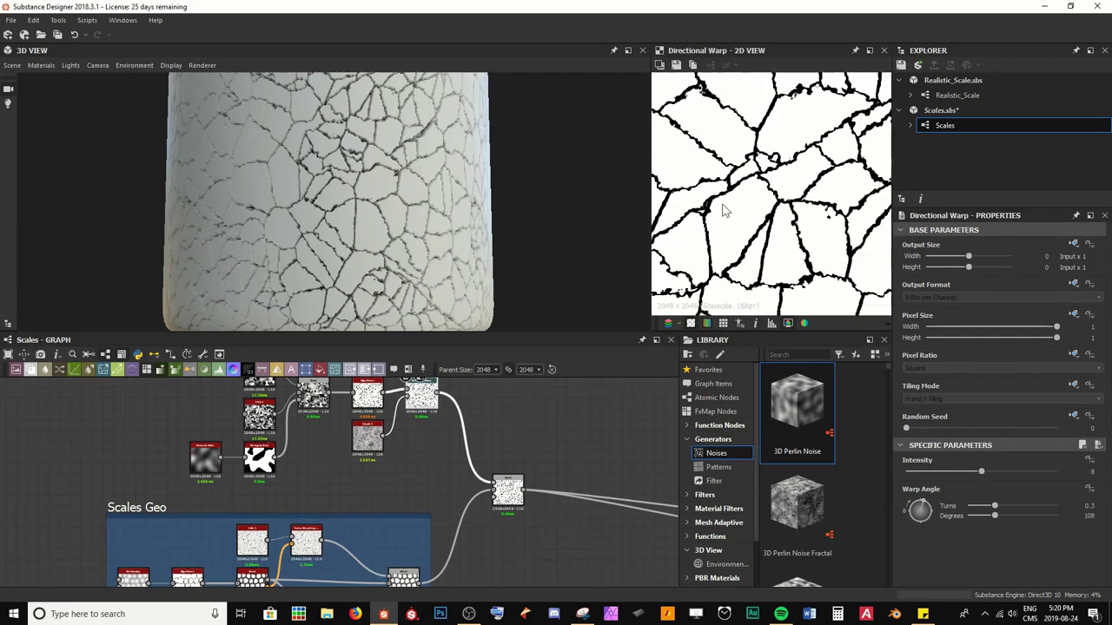
Nudge the new Blend node upward and set its blending mode to Multiply.
left_click_drag(509, 487, 510, 476)
double_click(510, 478)
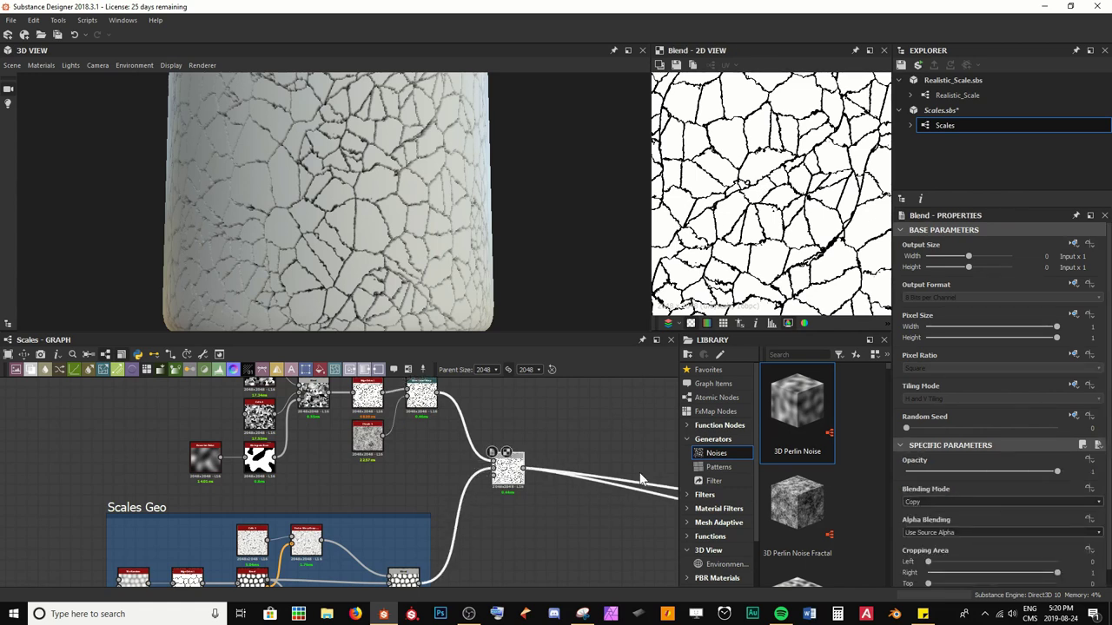
left_click(969, 503)
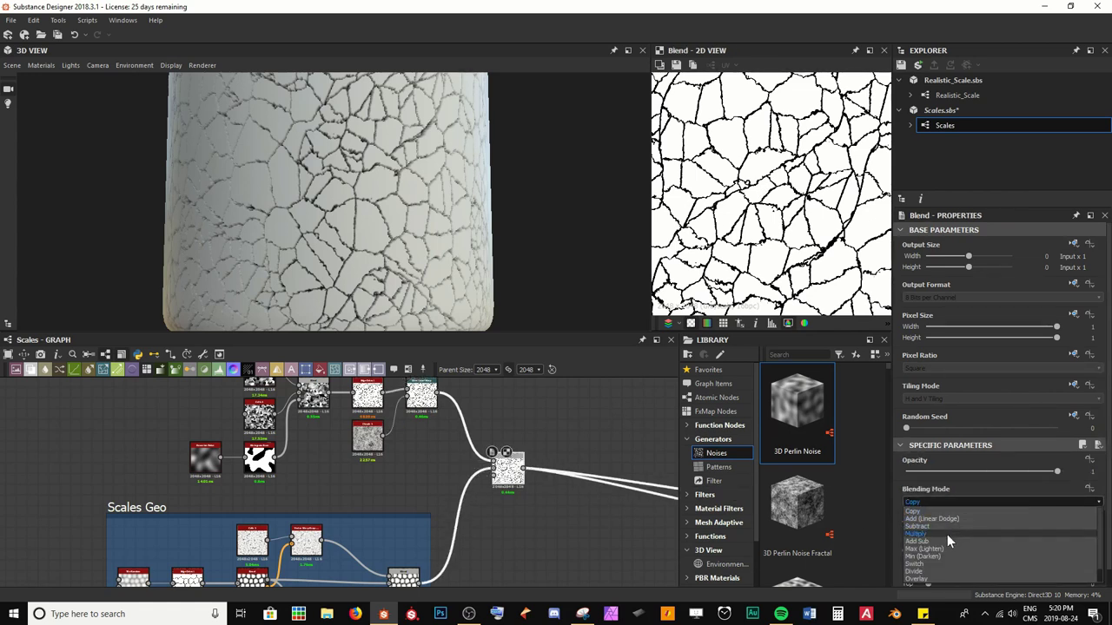
left_click(947, 534)
Examine the Directional Warp, the new Blend's inputs and output, and the cracks on the 3D scales up close.
double_click(421, 395)
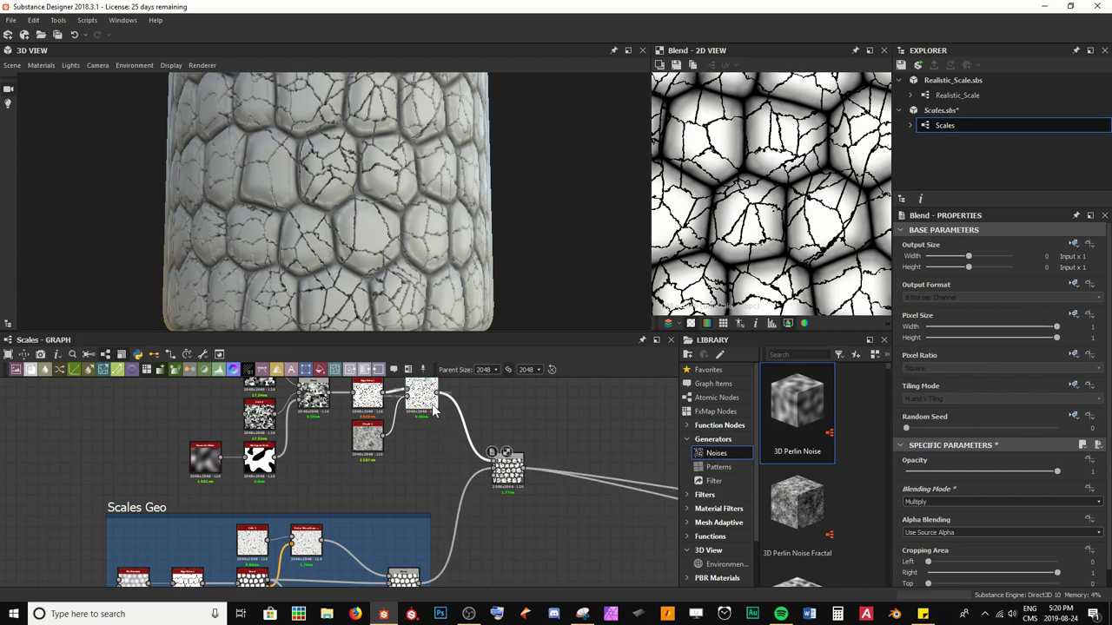
scroll(747, 135, "up", 4)
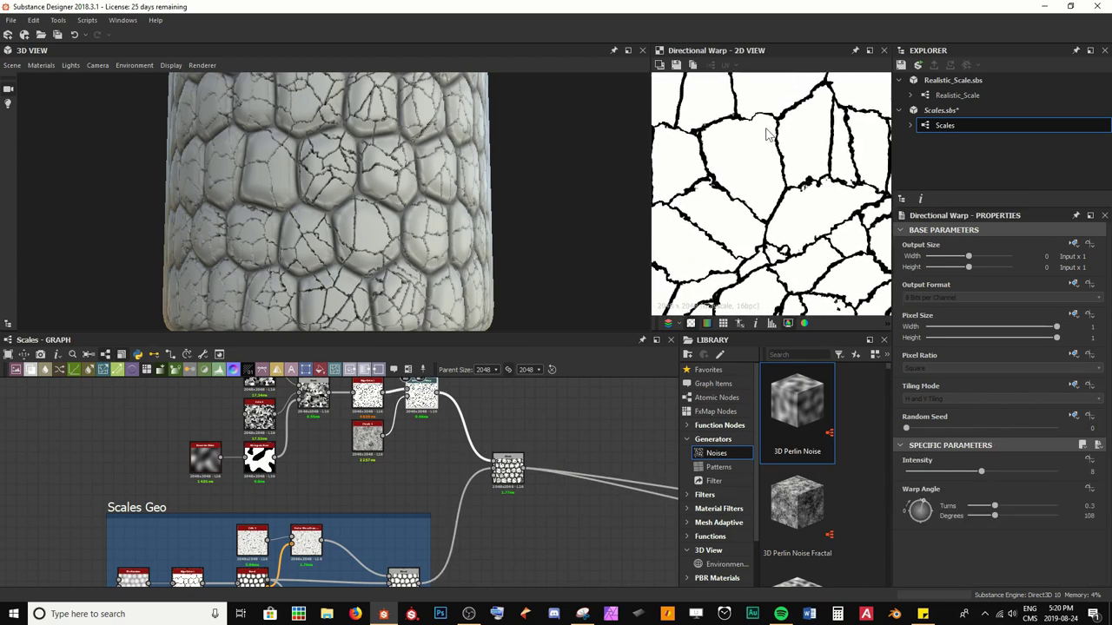
scroll(512, 460, "up", 3)
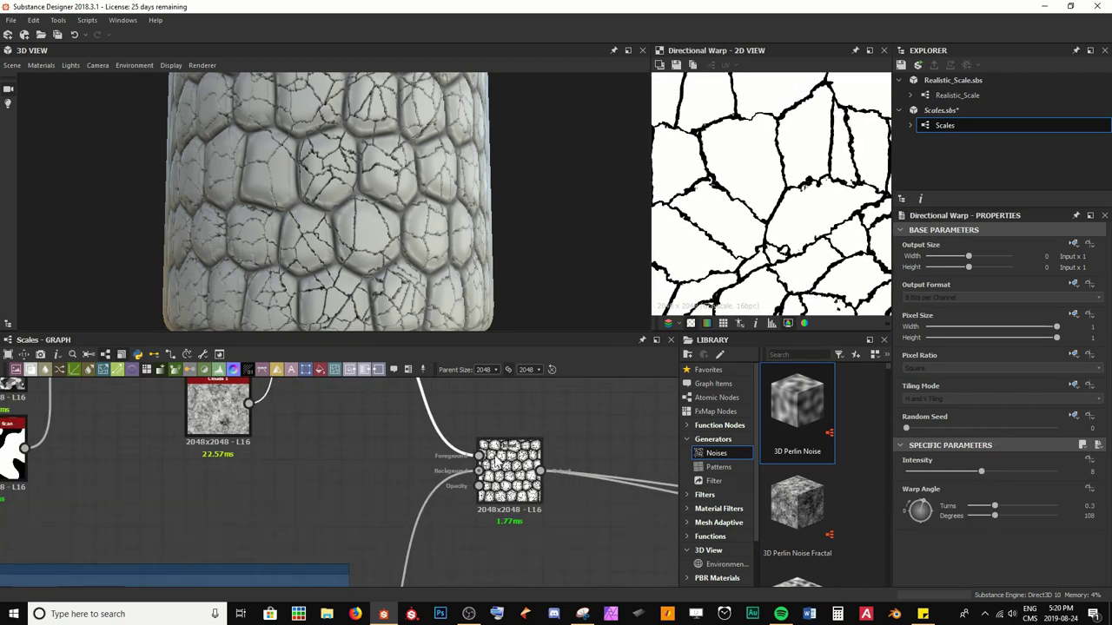
middle_click_drag(526, 430, 536, 397)
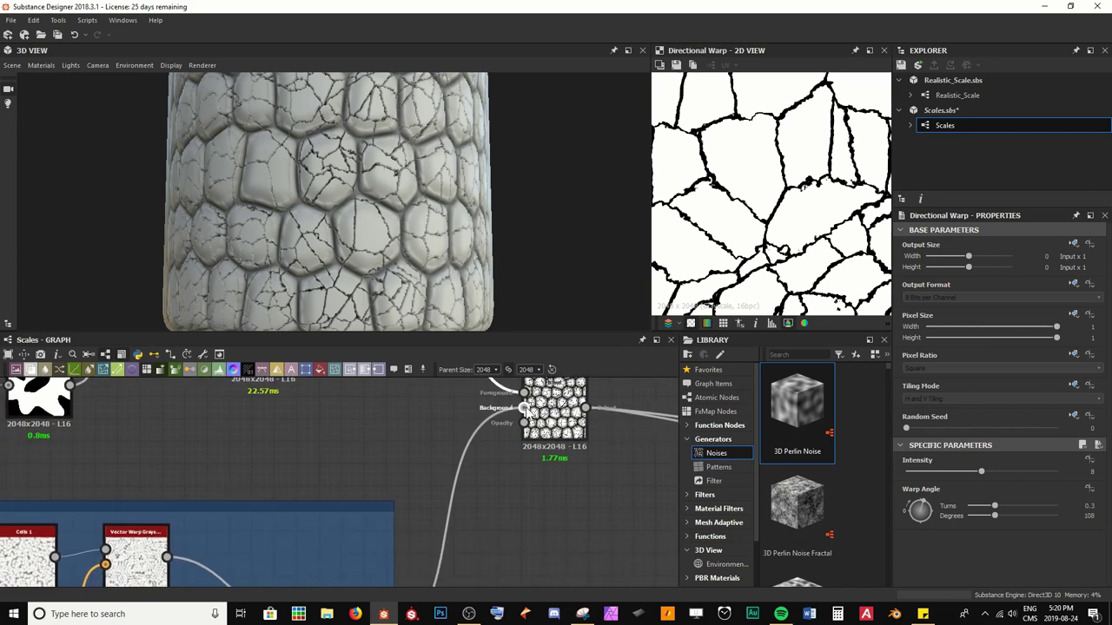
double_click(532, 410)
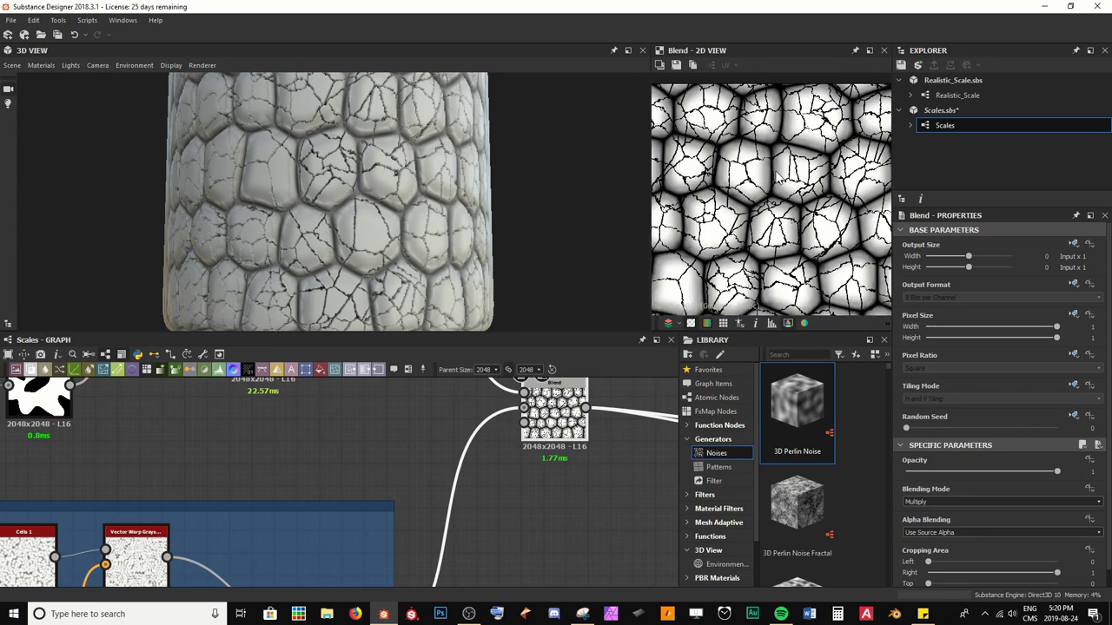
scroll(375, 240, "up", 3)
left_click_drag(376, 240, 399, 193)
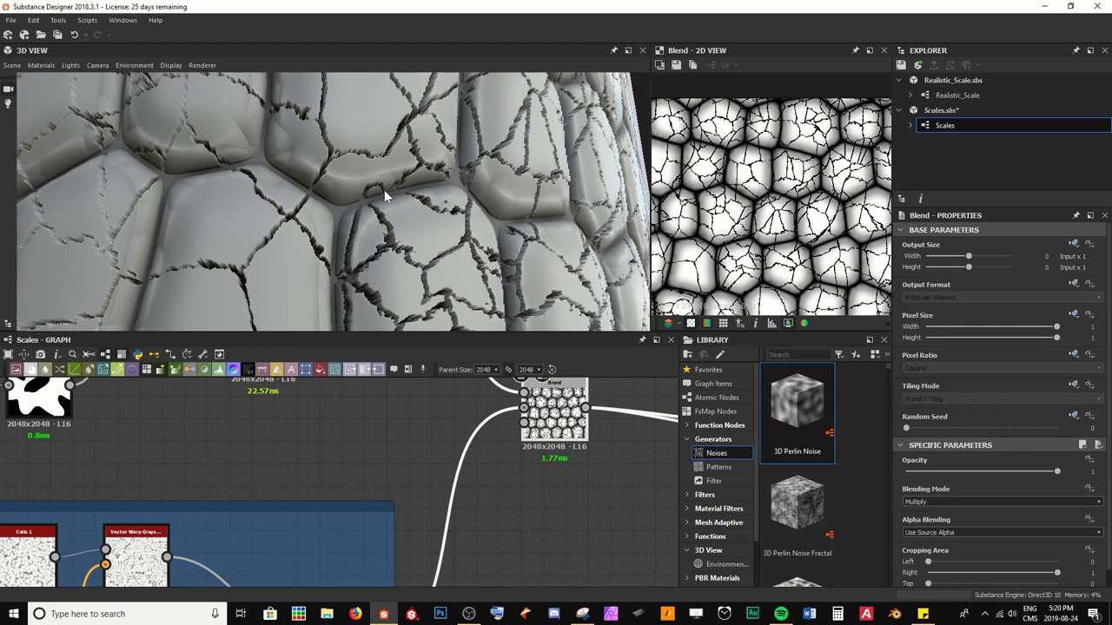
scroll(363, 263, "down", 3)
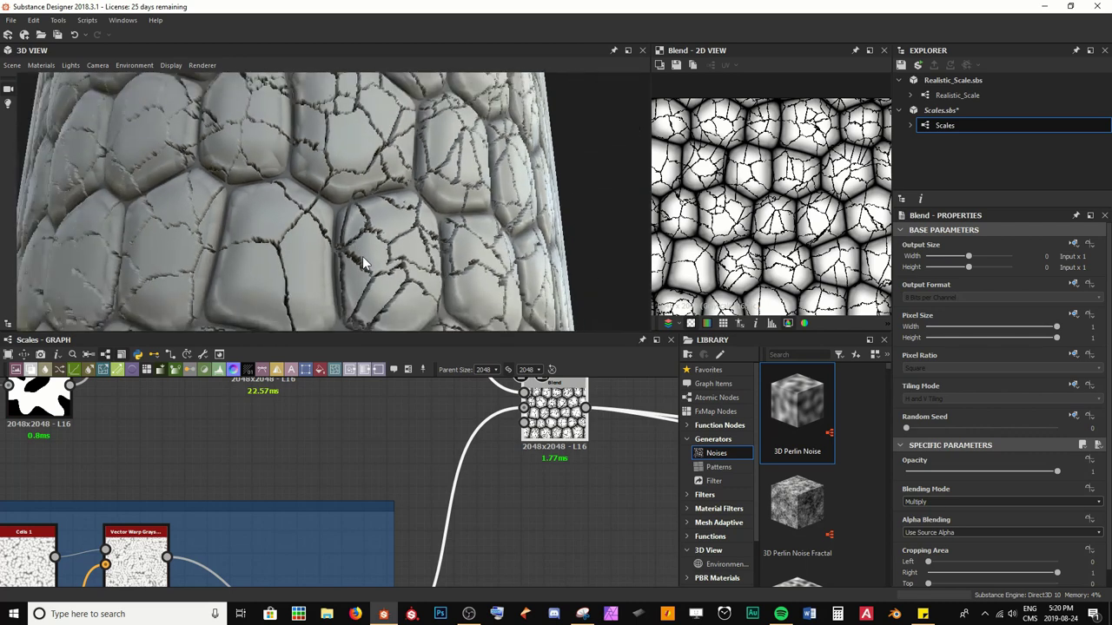
Move the Multiply Blend node farther away from the Scales Geo frame to free space between them.
middle_click_drag(584, 459, 443, 461)
scroll(417, 461, "down", 3)
scroll(417, 461, "down", 1)
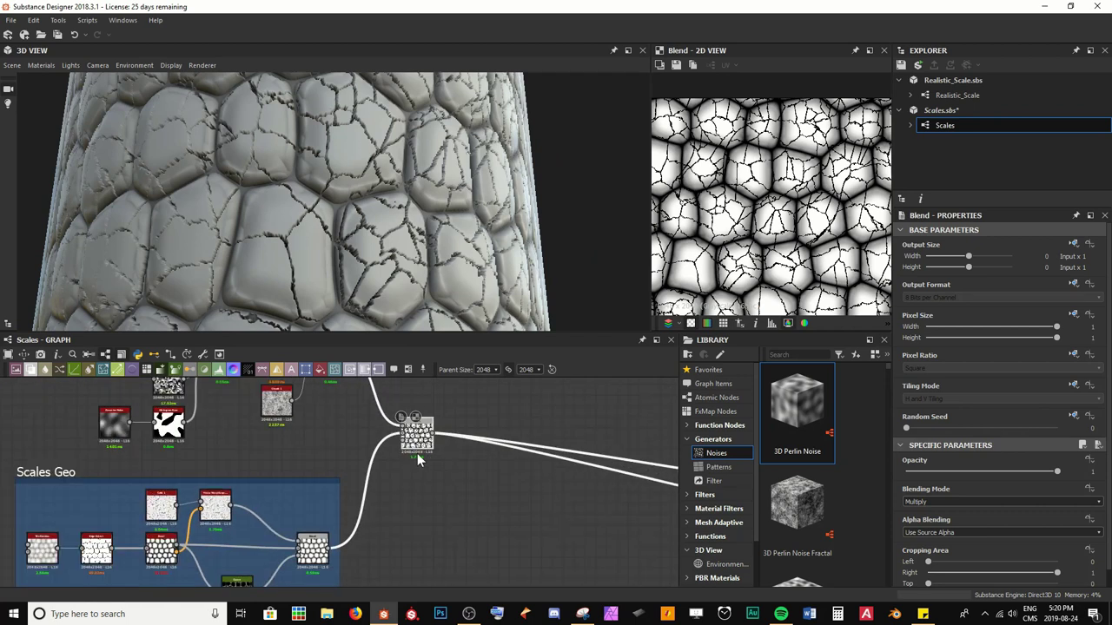
left_click_drag(427, 449, 493, 450)
left_click_drag(472, 494, 526, 500)
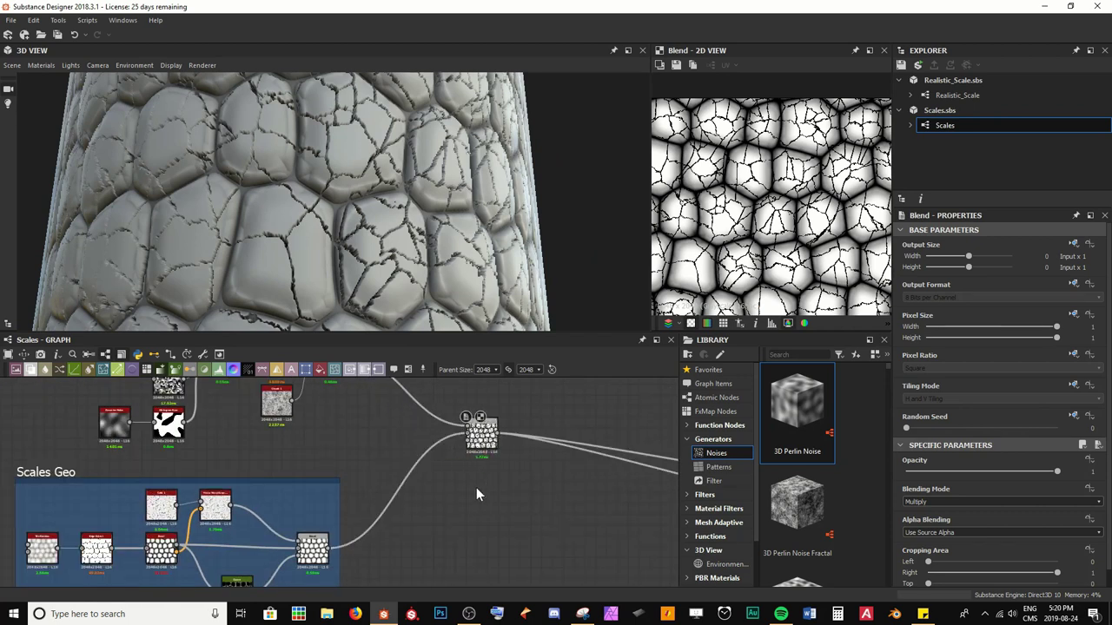
Add a Histogram Select node below the Multiply Blend node, outside the Scales Geo frame.
key("space")
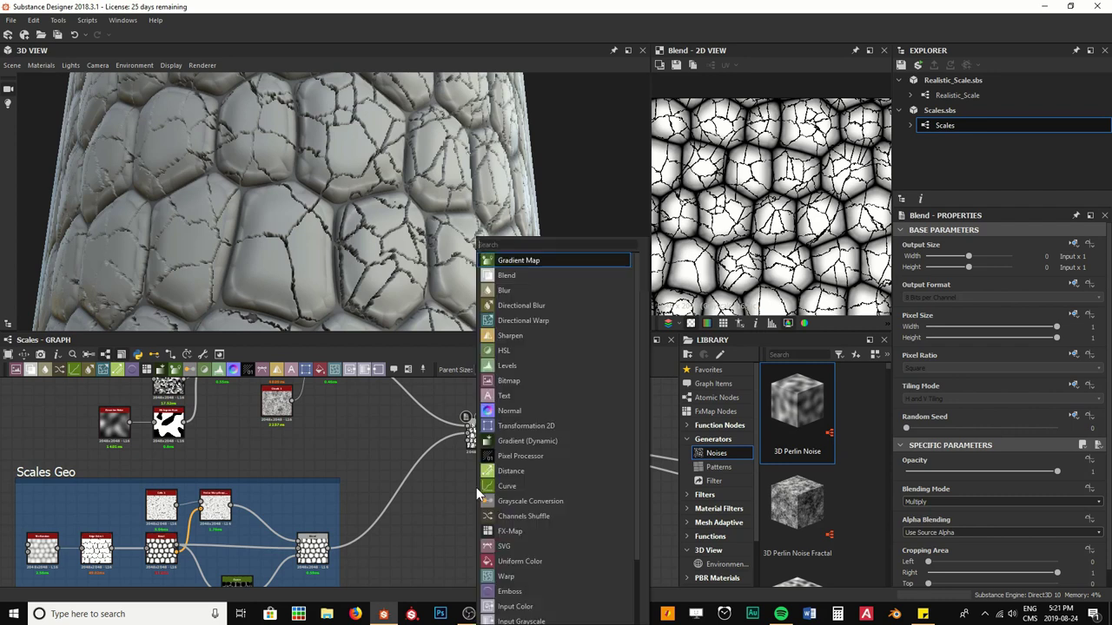
type("his")
key("Down")
key("Down")
key("Down")
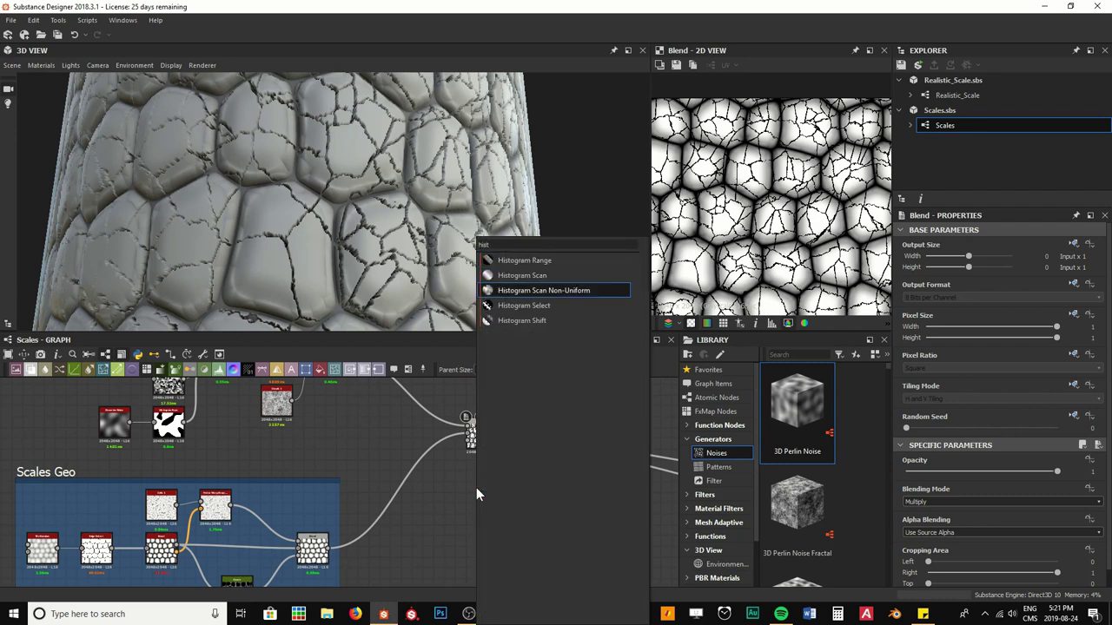
key("Return")
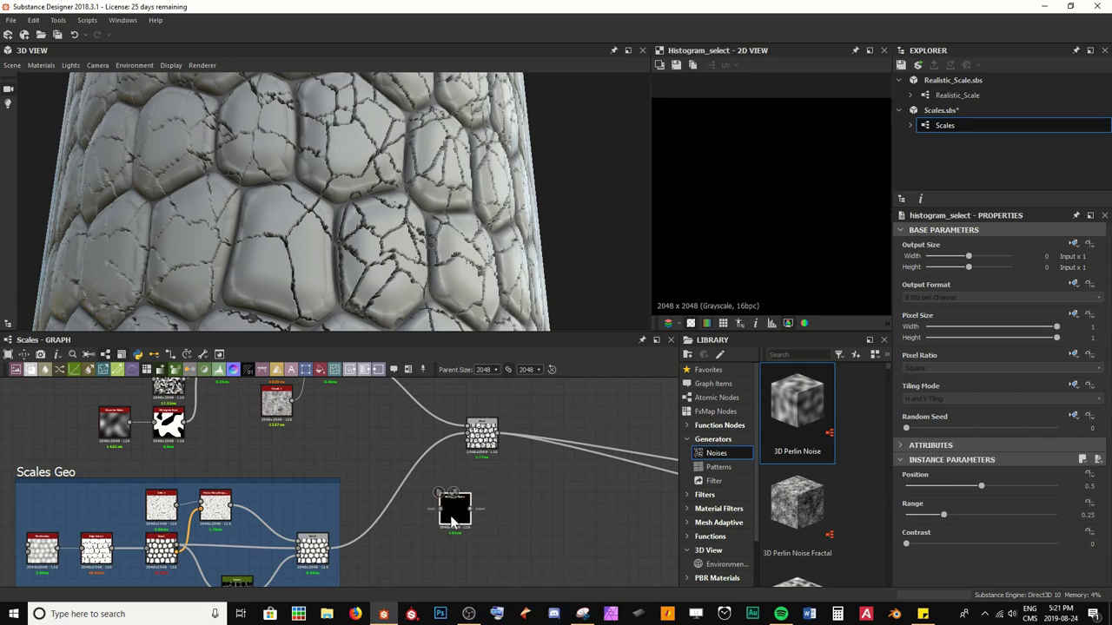
scroll(452, 520, "up", 5)
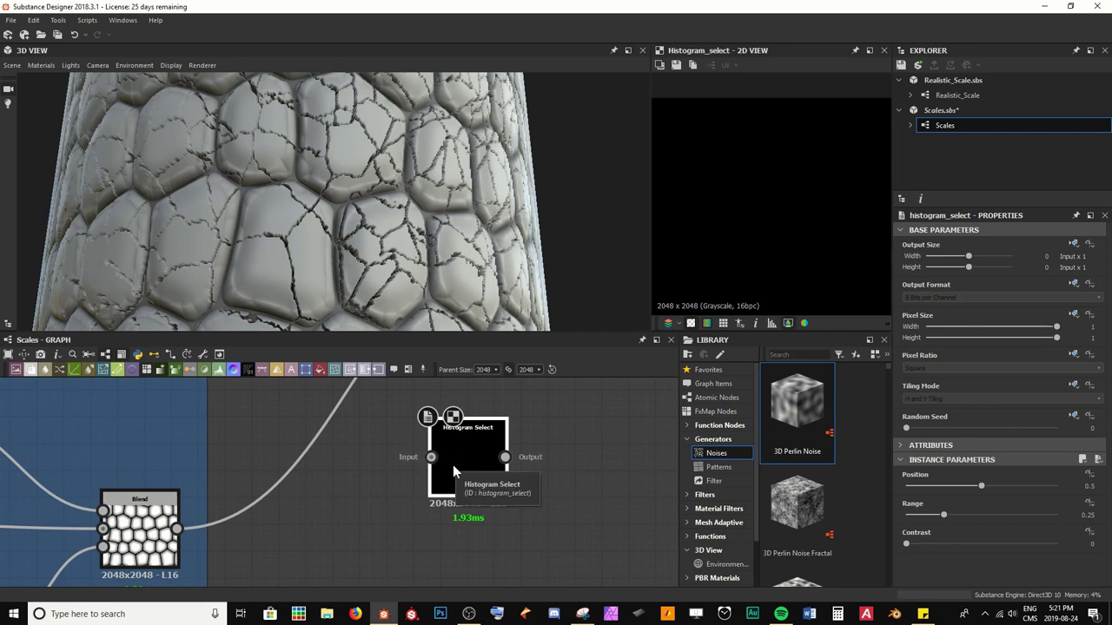
Connect the Scales Geo Blend's output to the Histogram Select's input and inspect the scale map's gradients up close.
left_click(429, 474)
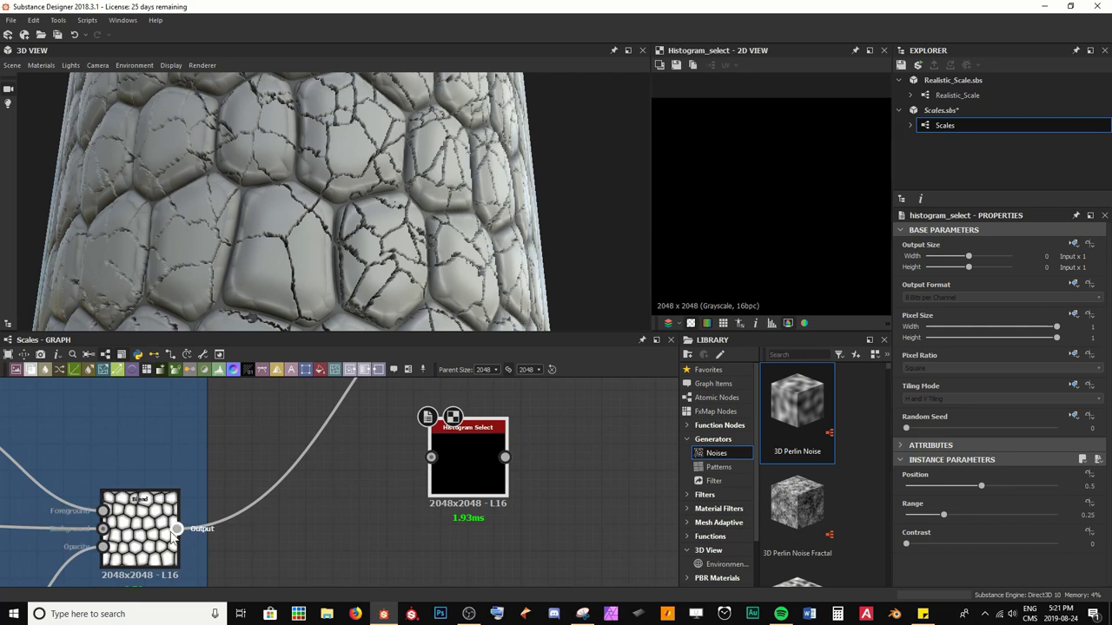
left_click_drag(177, 529, 431, 458)
double_click(427, 459)
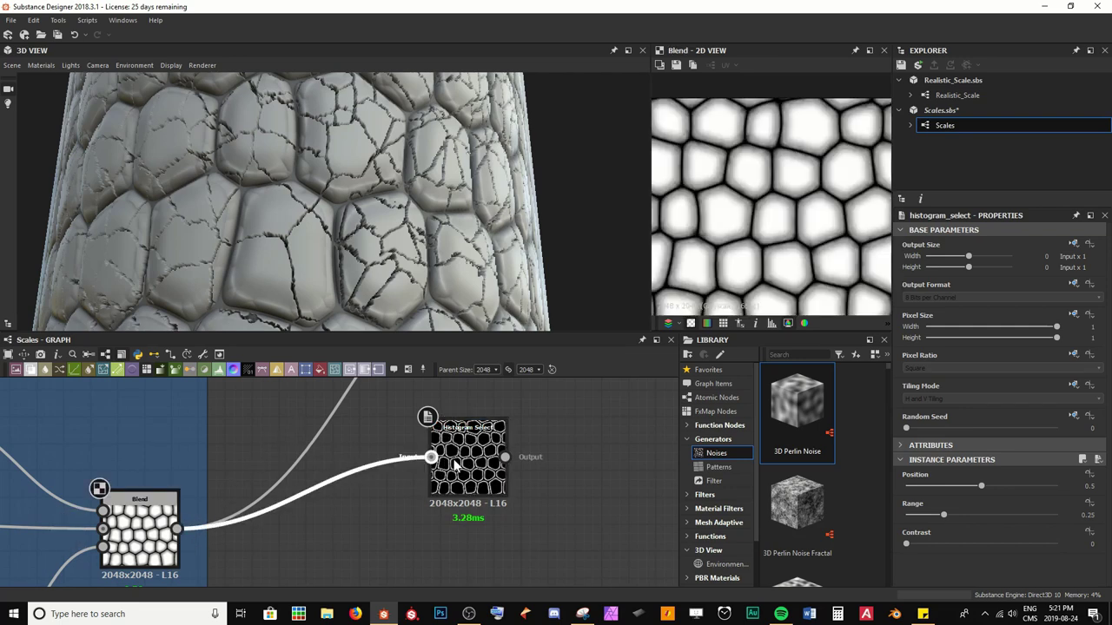
scroll(767, 225, "down", 3)
scroll(773, 208, "up", 1)
scroll(783, 178, "up", 8)
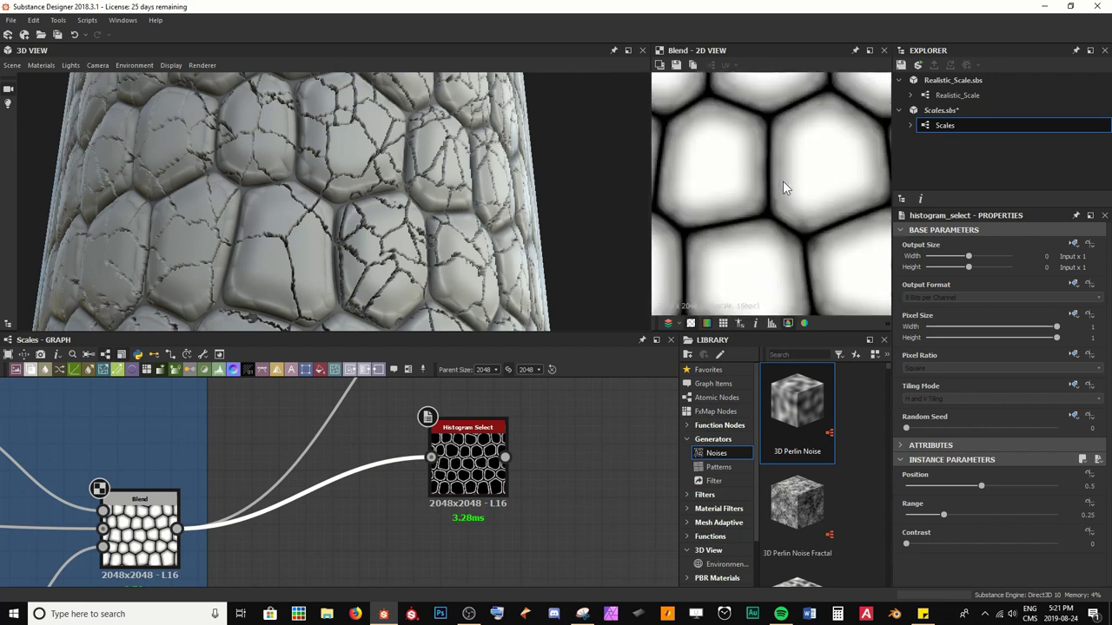
scroll(720, 182, "down", 1)
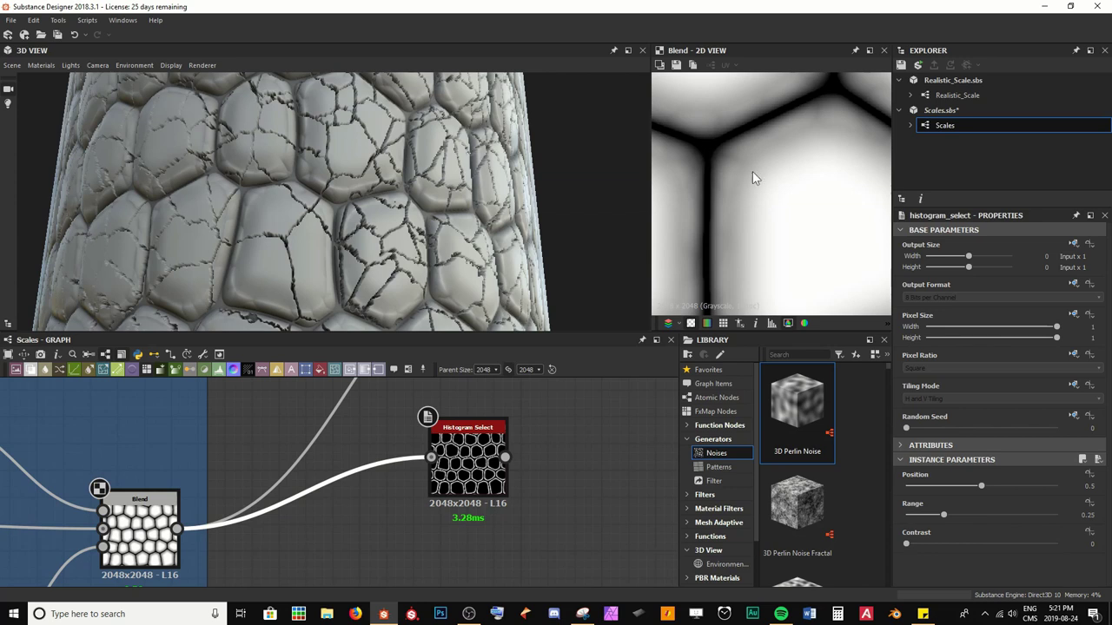
Preview the Histogram Select output and set its Position to 0 to isolate the gaps between scales.
double_click(469, 461)
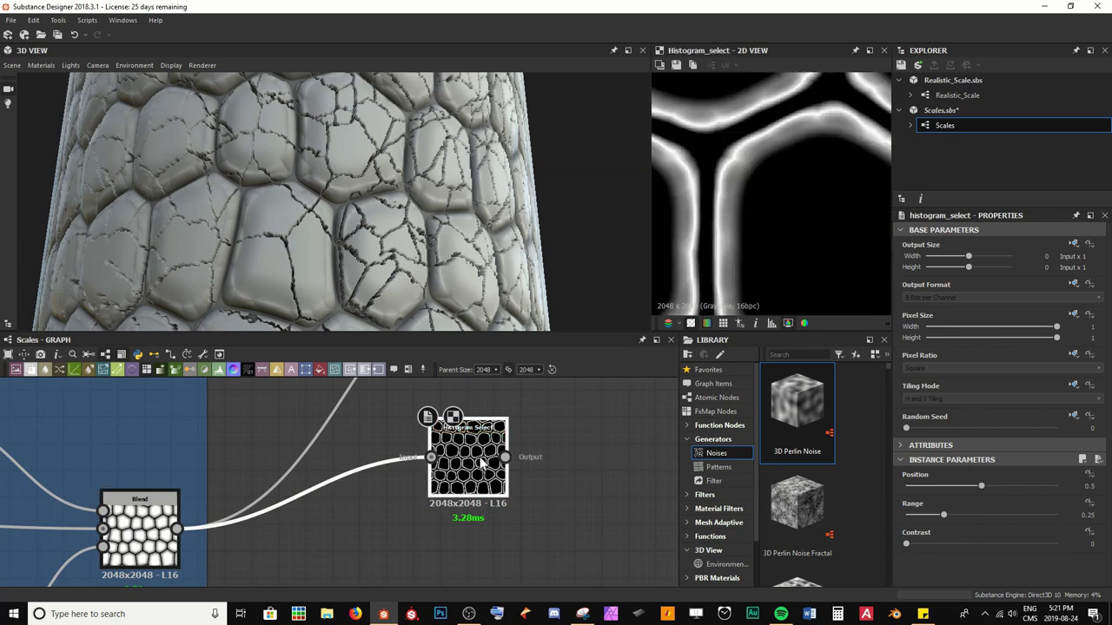
left_click_drag(977, 491, 899, 490)
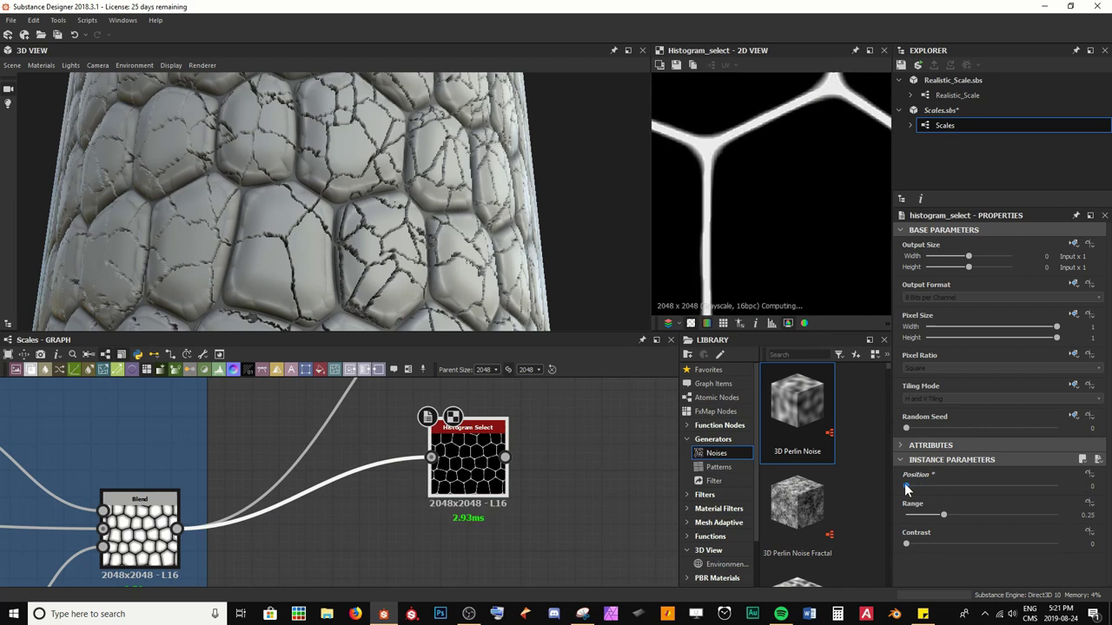
scroll(740, 117, "down", 3)
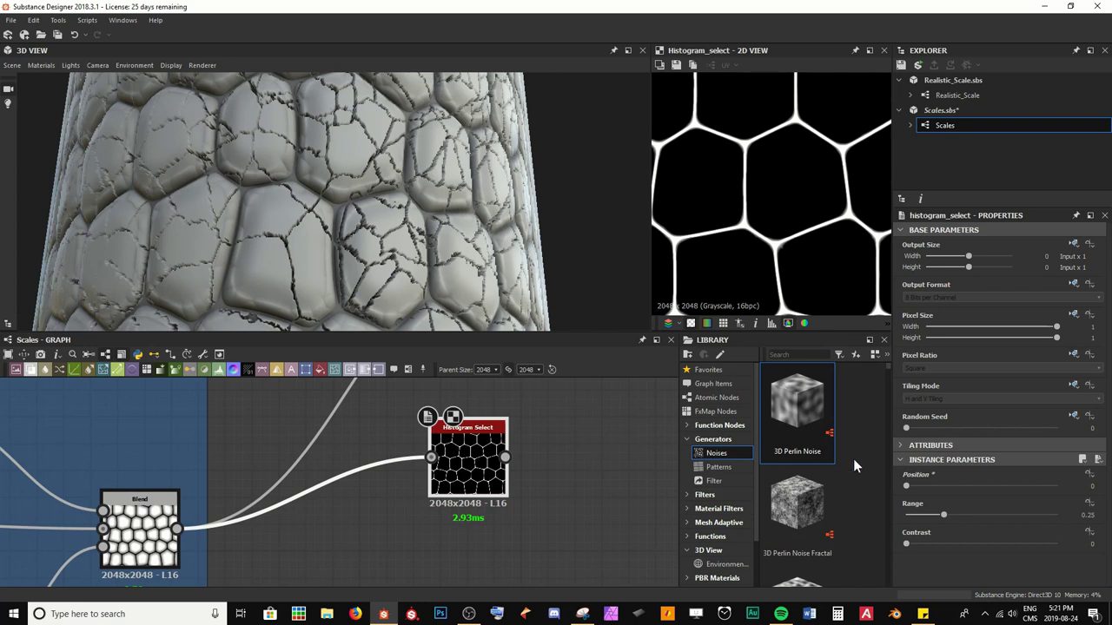
Try a Position of 1 on the Histogram Select and compare its output with the Scales Geo Blend's map.
left_click_drag(909, 491, 1082, 485)
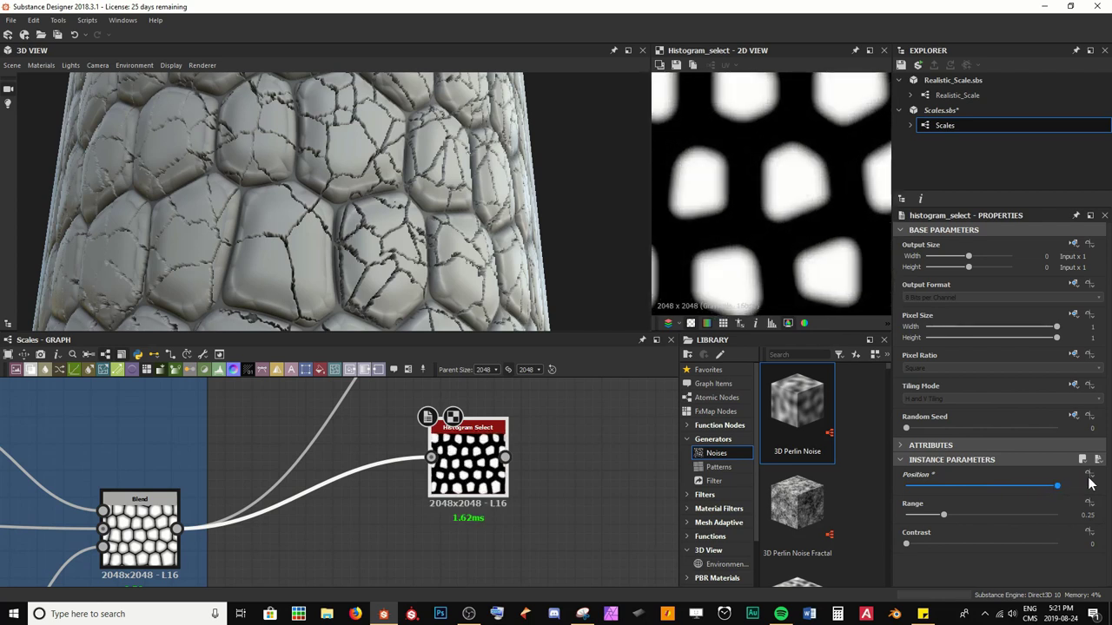
left_click(161, 517)
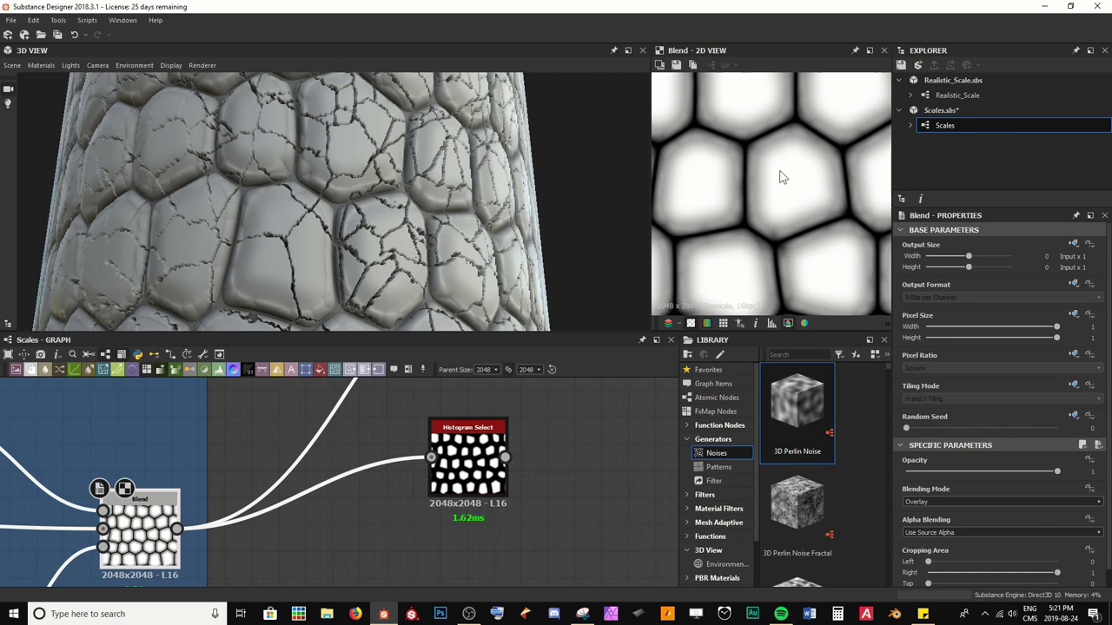
left_click(483, 461)
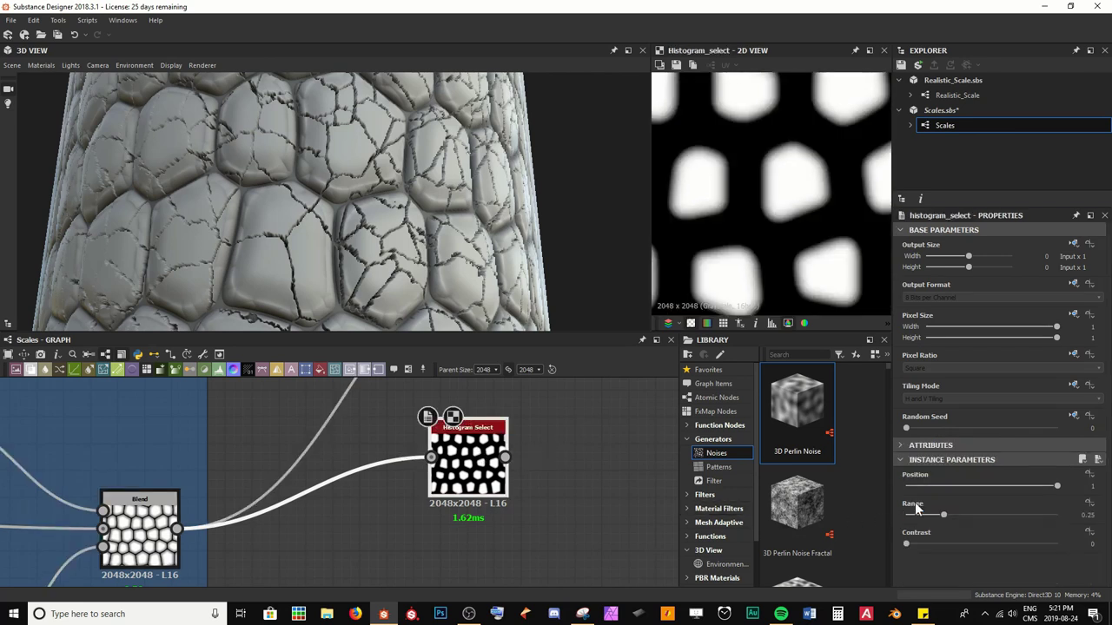
Set the Histogram Select's Position to 0.68, Range to 0.53 and Contrast to 1.
left_click_drag(944, 519, 986, 515)
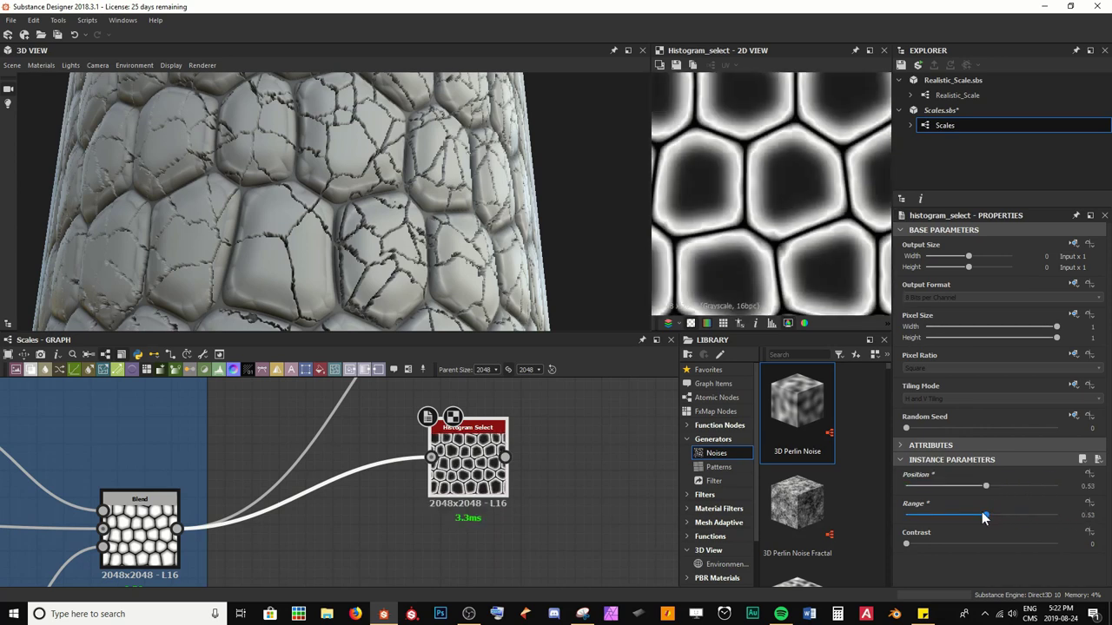
left_click_drag(909, 543, 1057, 543)
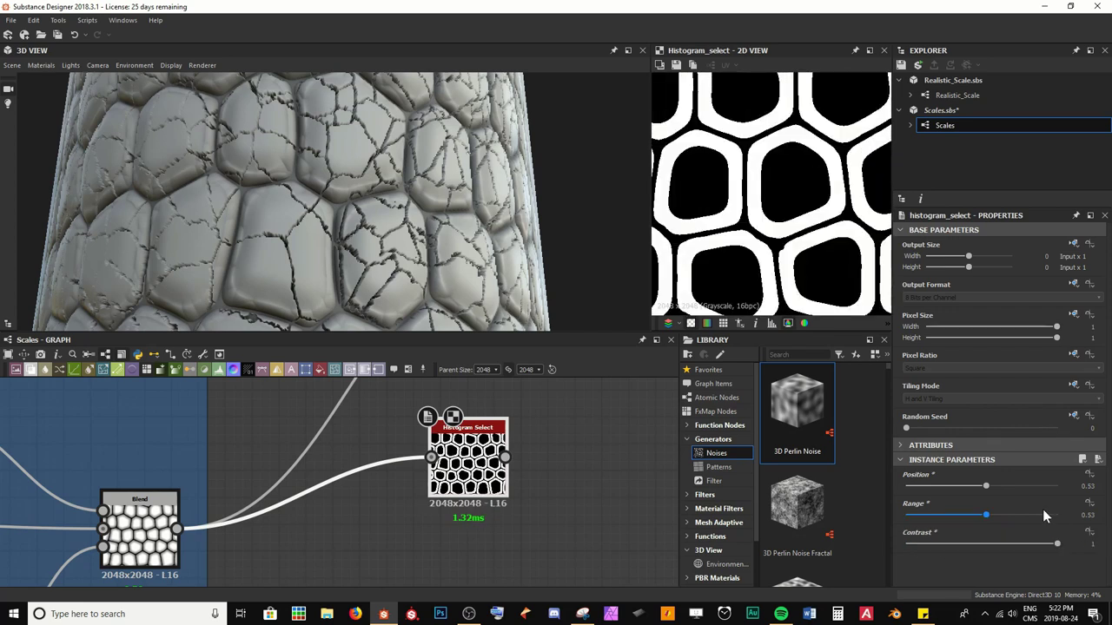
left_click_drag(985, 485, 1011, 476)
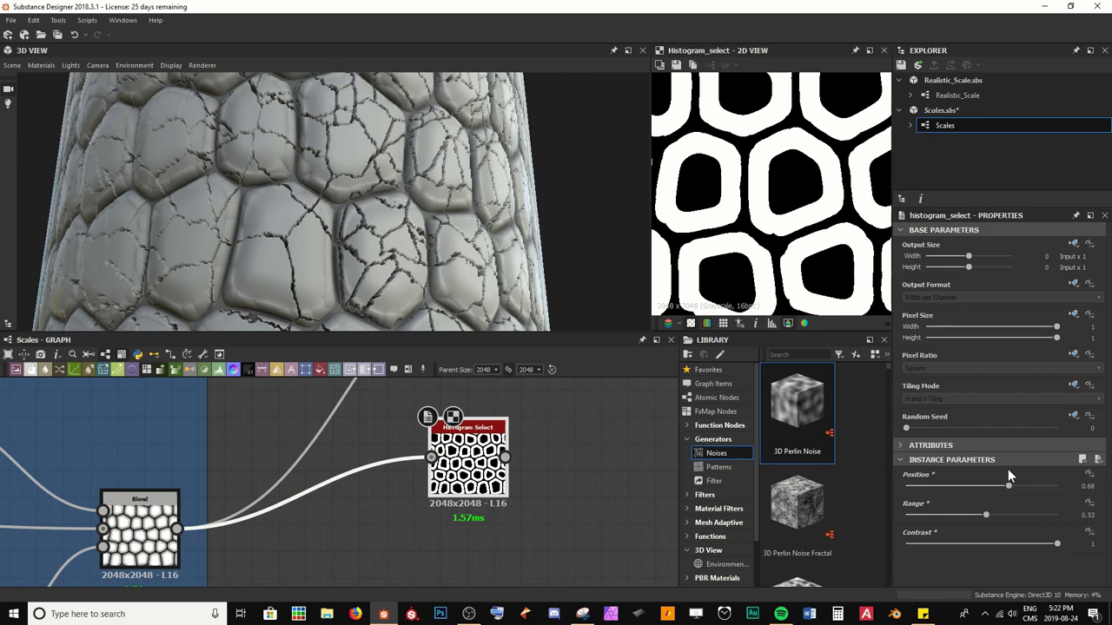
Connect the Histogram Select's output to the Multiply Blend's opacity mask input and move the Histogram Select closer to it.
scroll(469, 502, "down", 3)
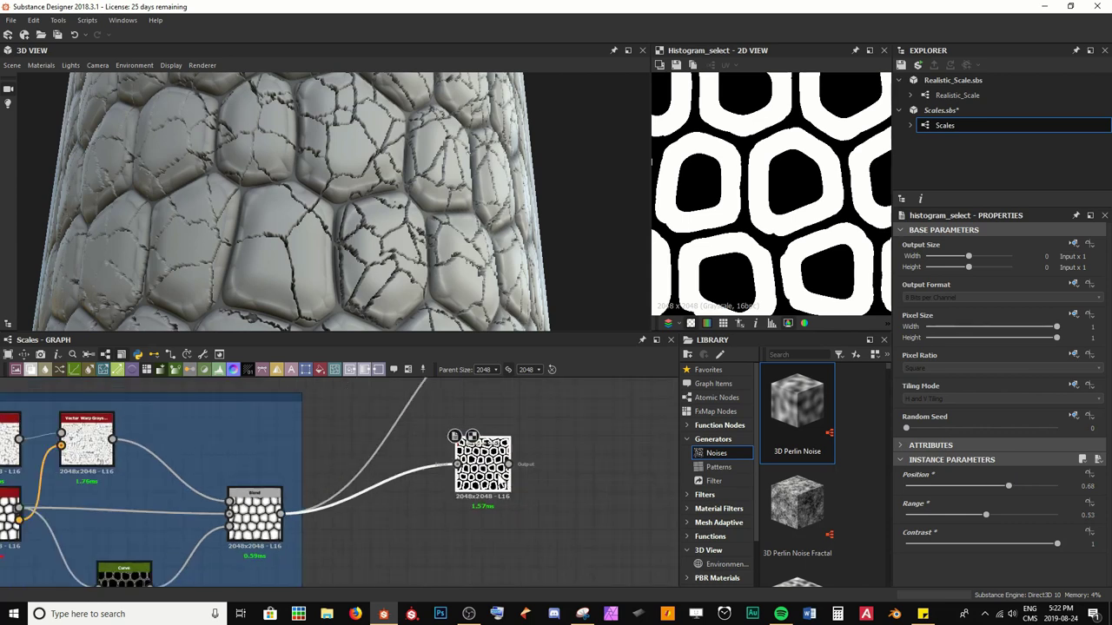
middle_click_drag(469, 502, 429, 492)
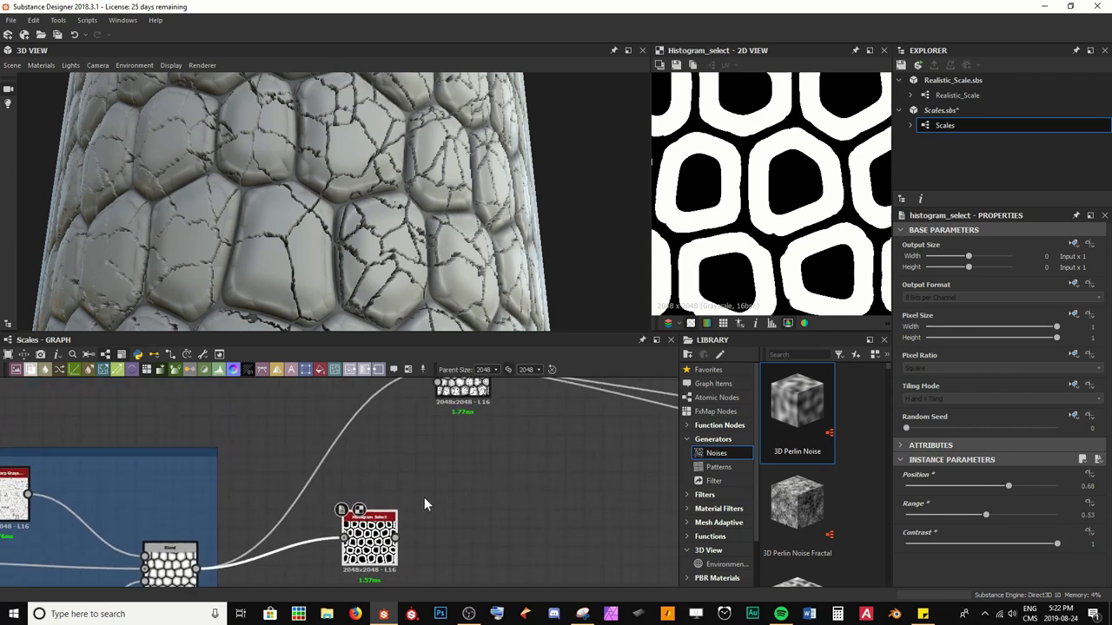
left_click_drag(397, 538, 429, 428)
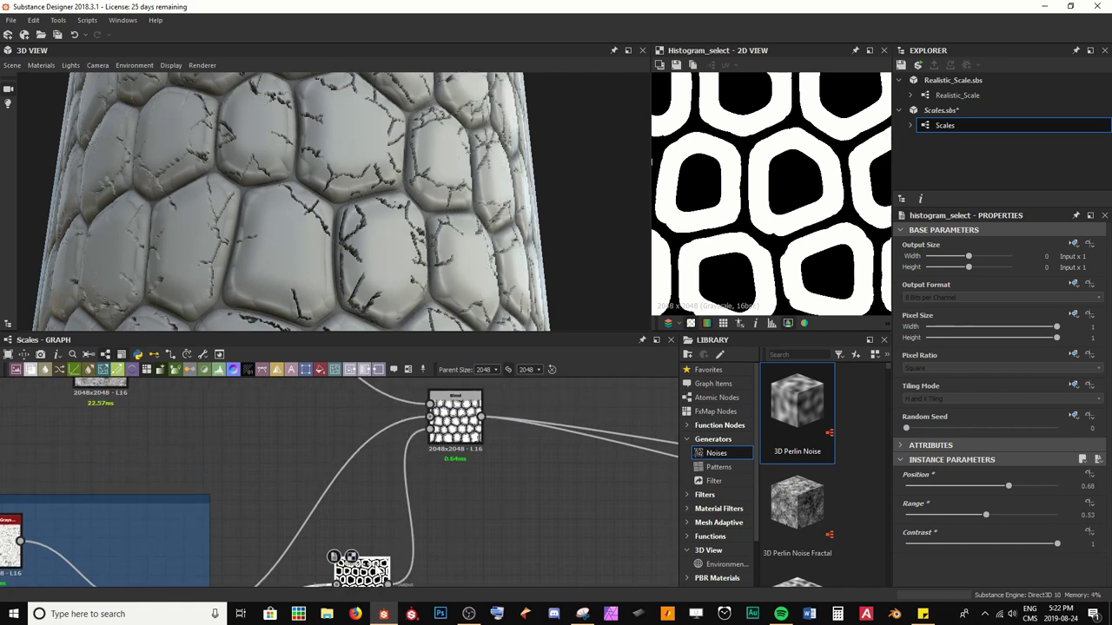
left_click_drag(377, 568, 387, 511)
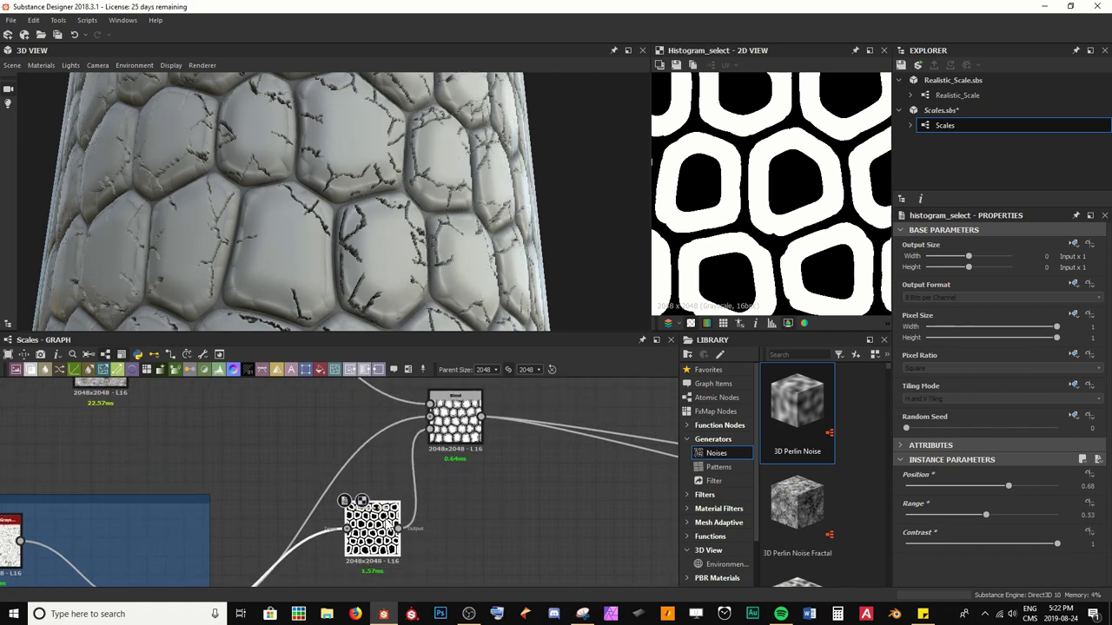
Preview the Multiply Blend's masked cracks up close while keeping the Histogram Select's parameters open.
double_click(453, 421)
scroll(360, 532, "up", 3)
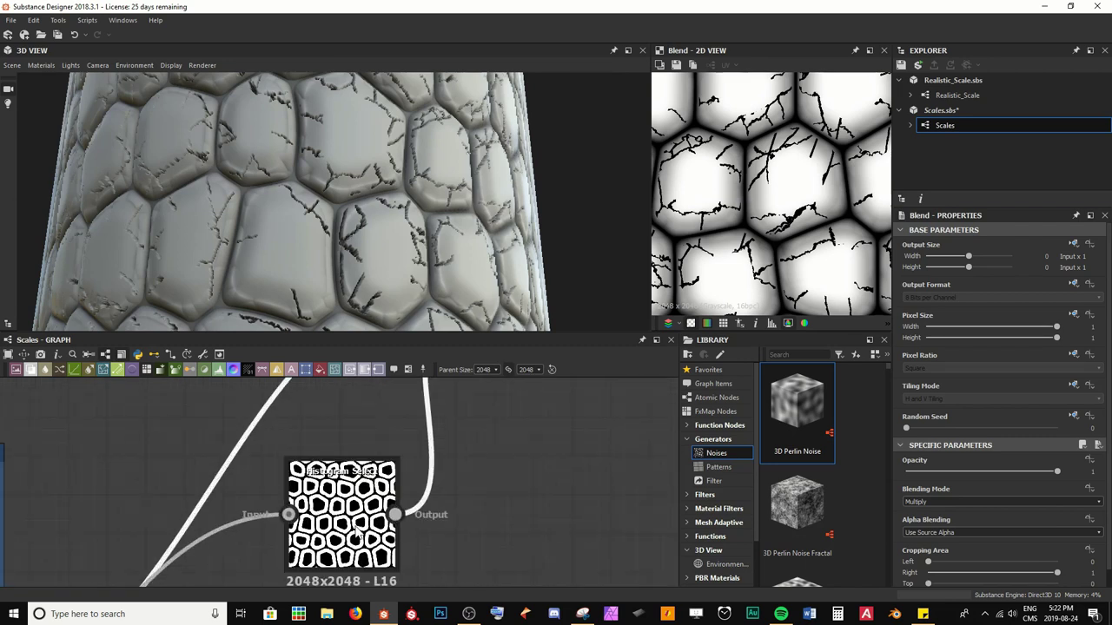
left_click(358, 533)
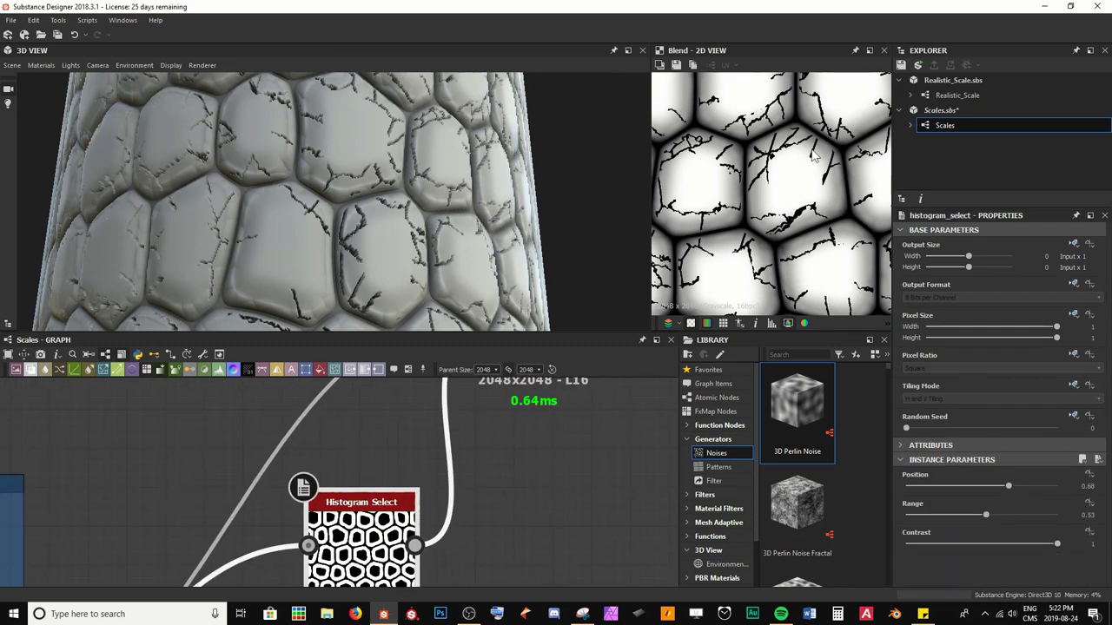
scroll(714, 308, "up", 4)
scroll(504, 485, "down", 4)
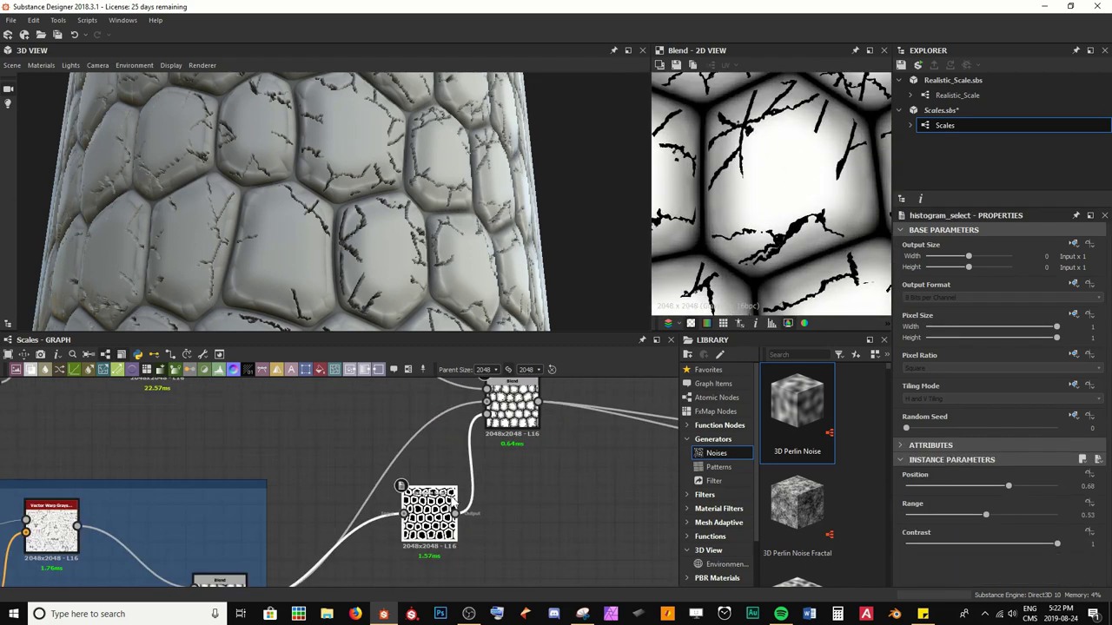
Place the Histogram Select node right beside the Multiply Blend node.
left_click_drag(447, 493, 458, 415)
middle_click_drag(460, 415, 442, 509)
scroll(443, 513, "up", 3)
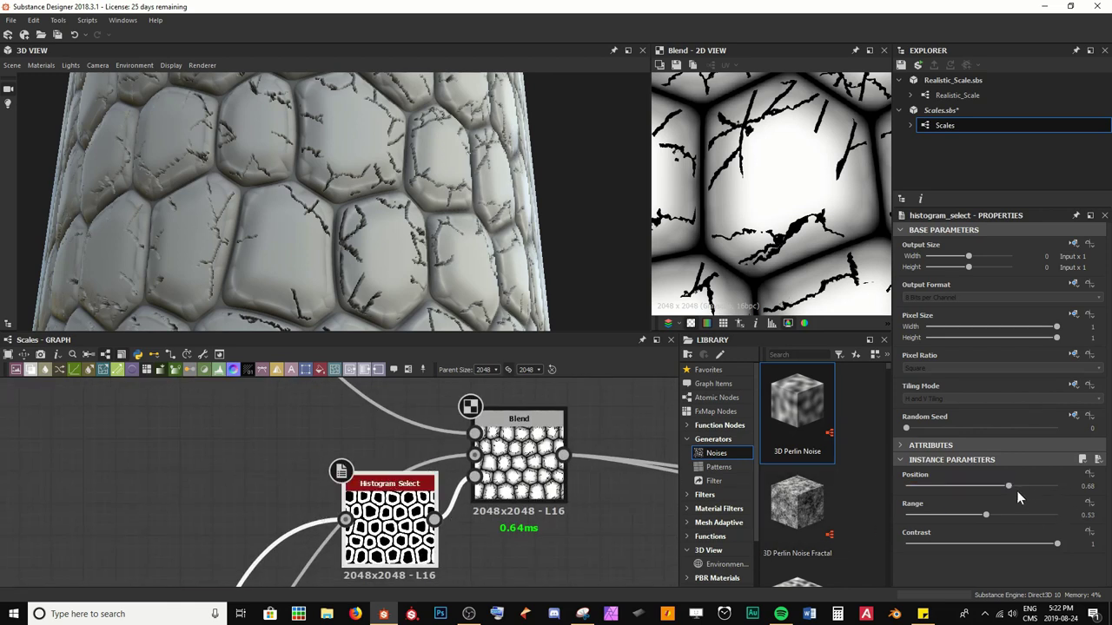
Set the Histogram Select's Contrast to 0.15 and Position to 0.33, checking the crack falloff on the 3D surface.
left_click_drag(1056, 543, 929, 557)
left_click_drag(1006, 488, 956, 489)
scroll(322, 218, "up", 5)
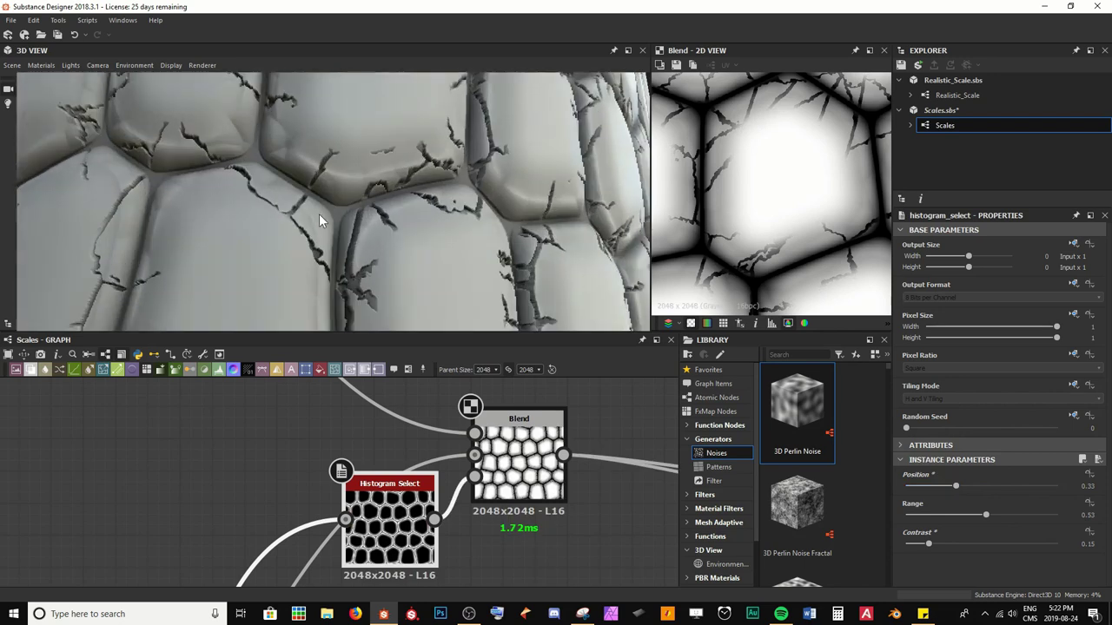
left_click_drag(341, 207, 312, 202)
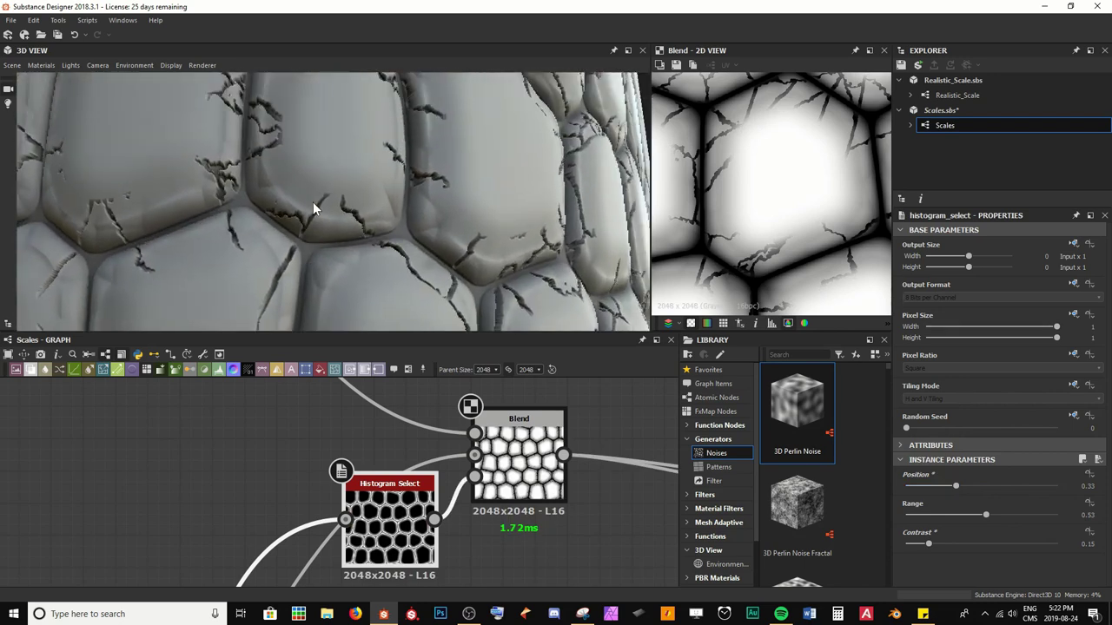
Set the Histogram Select's Position to 0 so the cracks stay near the scale edges.
left_click_drag(956, 486, 910, 490)
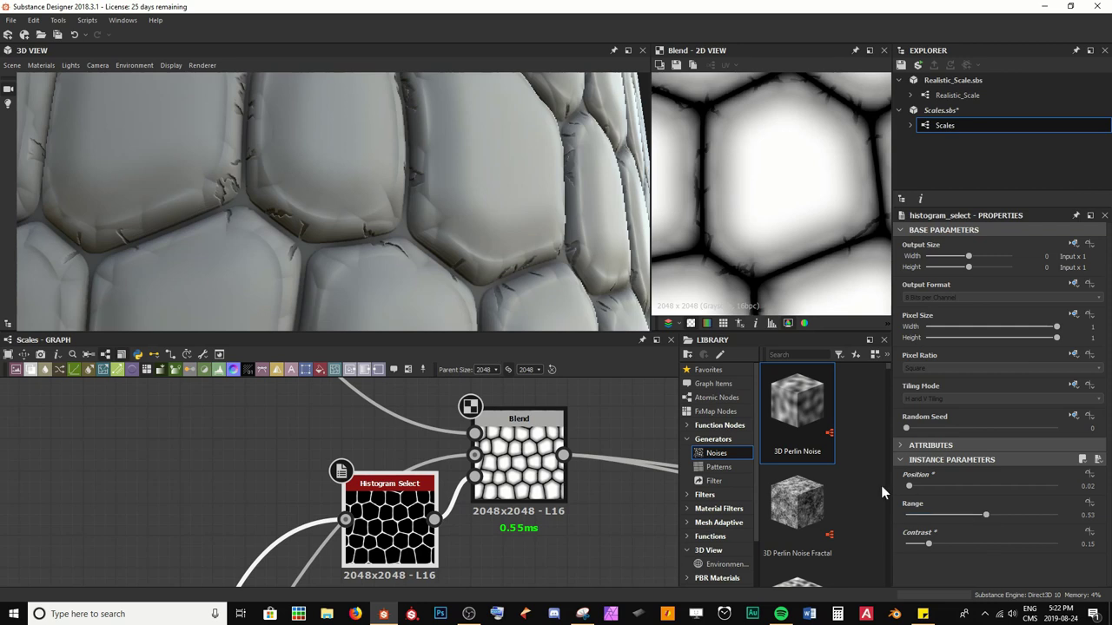
left_click_drag(909, 490, 892, 489)
left_click_drag(572, 236, 444, 235)
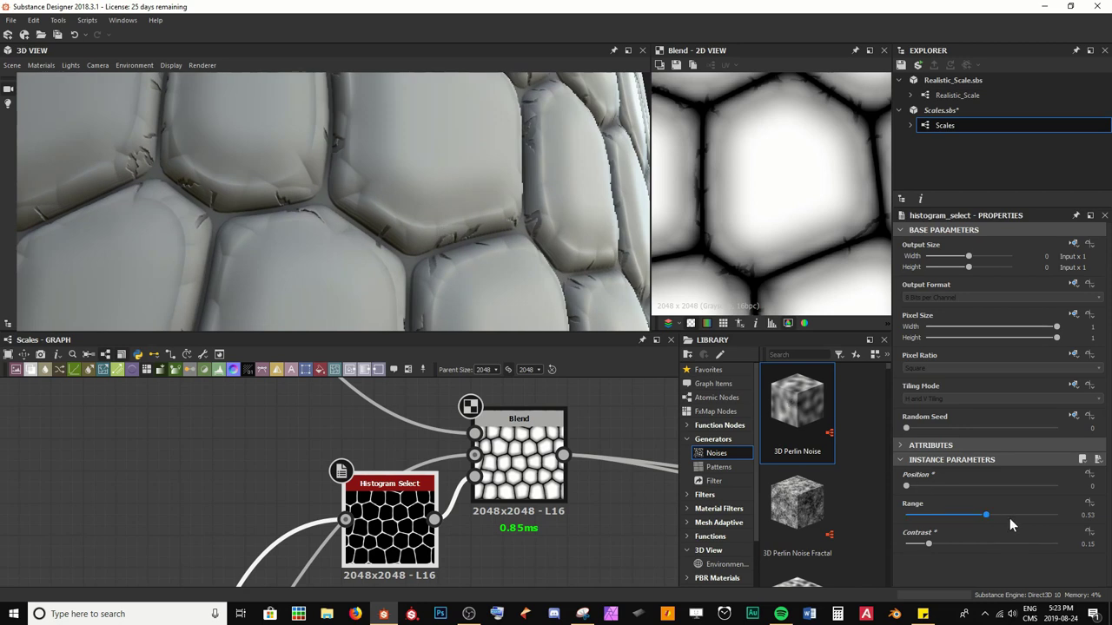
Set the Histogram Select's Range to 0.92 and examine the cracks on the 3D surface.
left_click_drag(989, 519, 1046, 487)
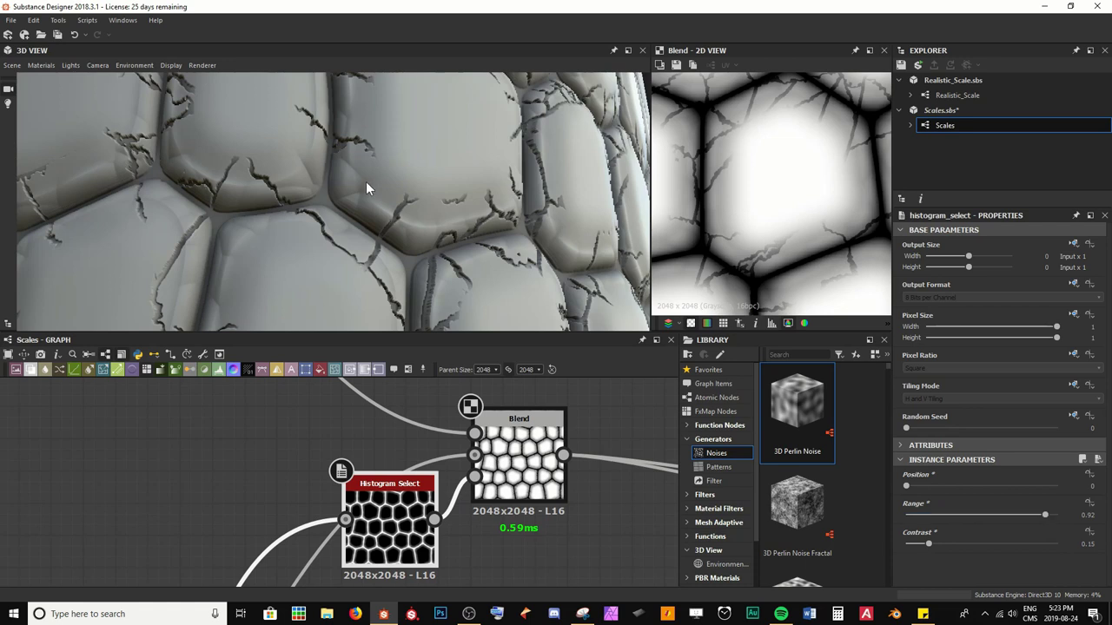
scroll(365, 181, "down", 5)
left_click_drag(368, 204, 323, 81)
scroll(362, 212, "up", 5)
left_click_drag(413, 234, 458, 248)
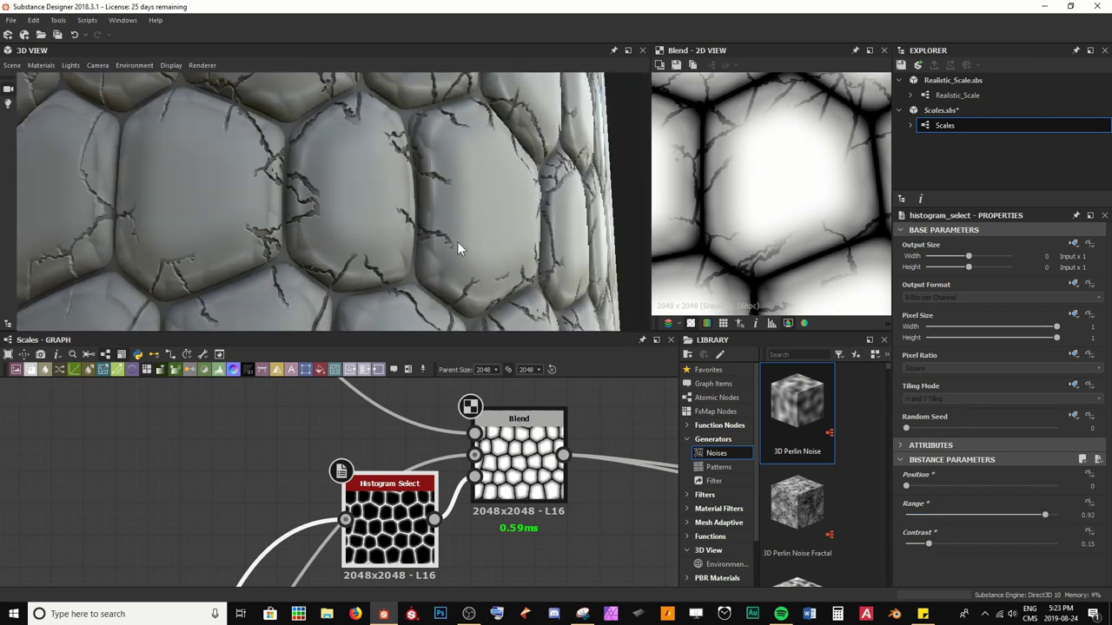
Set the Histogram Select's Contrast to 0 and its Range to 0.55.
left_click_drag(1044, 515, 1018, 515)
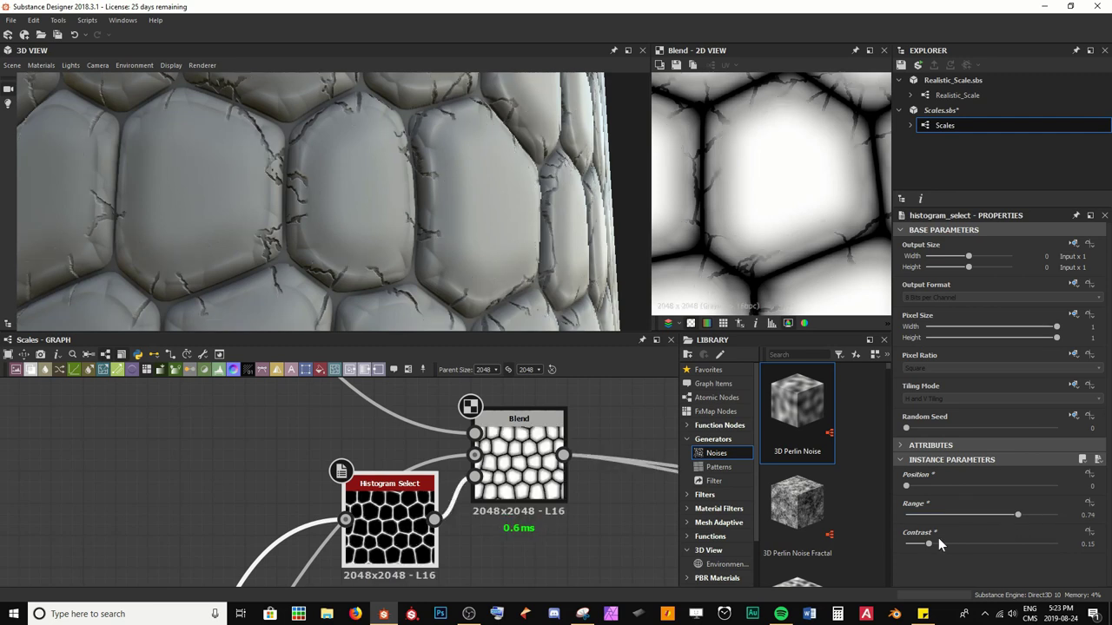
left_click_drag(929, 544, 905, 550)
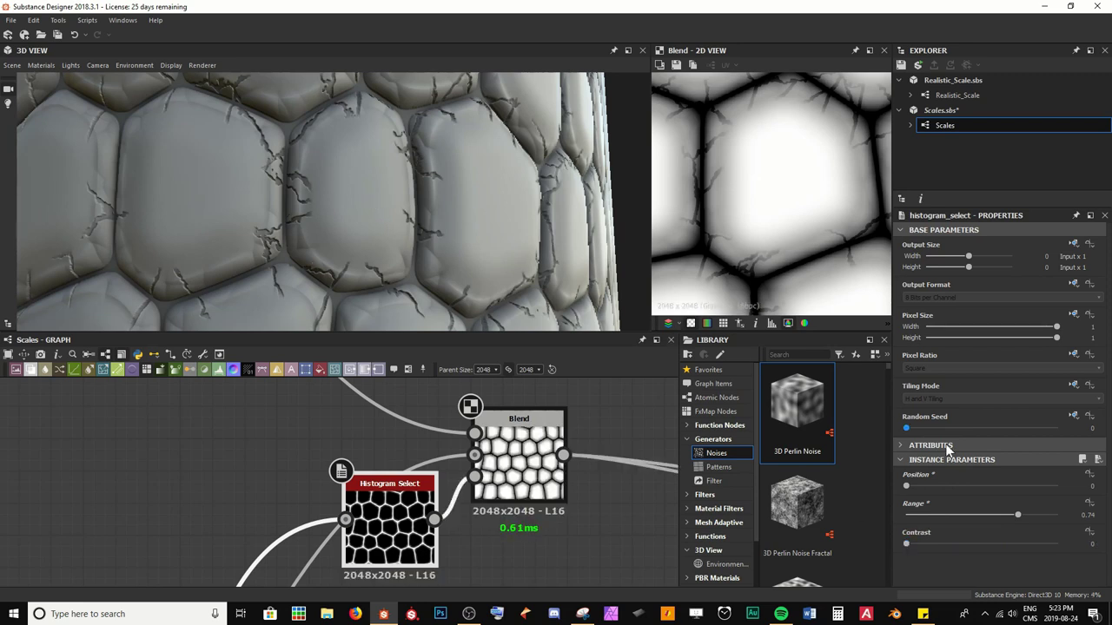
left_click_drag(1017, 515, 990, 526)
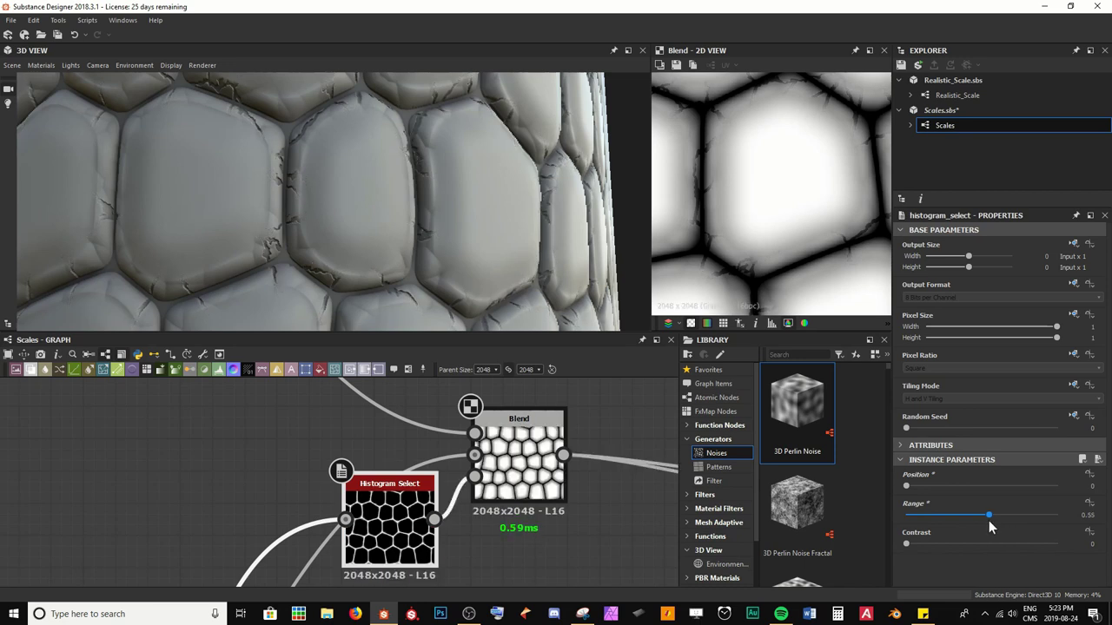
Set the Multiply Blend's Opacity to 0.5.
left_click(522, 465)
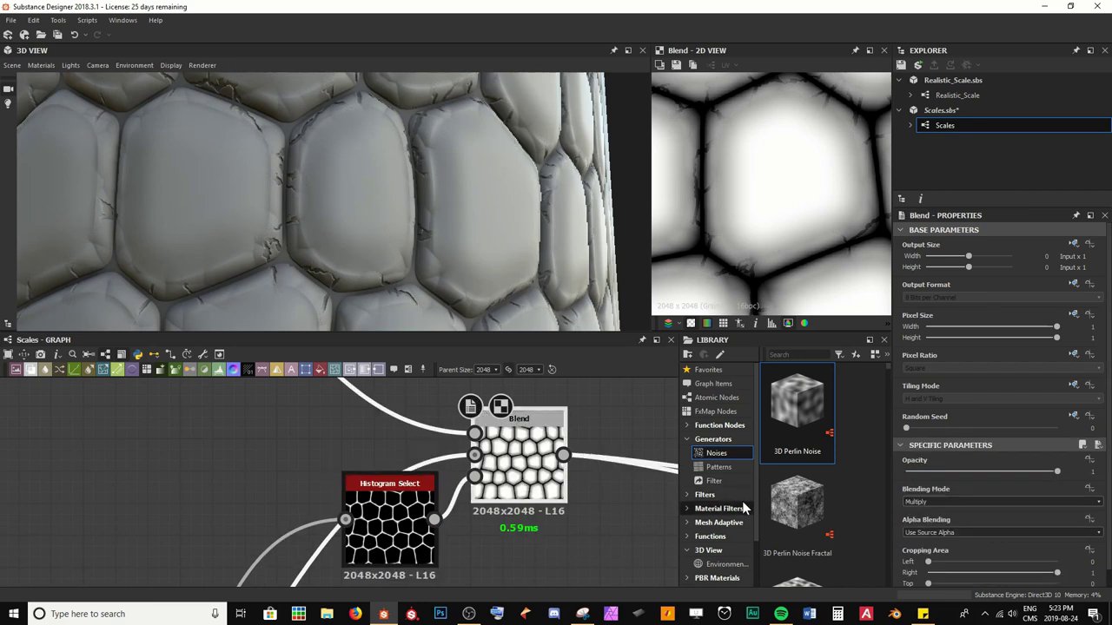
left_click(1050, 472)
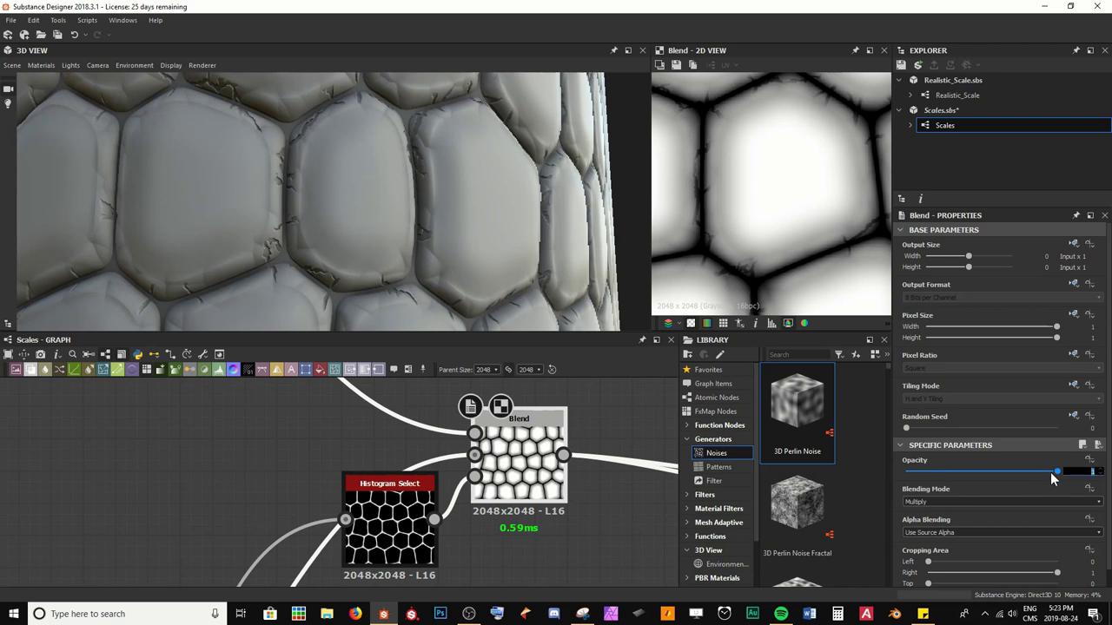
type(".50.5")
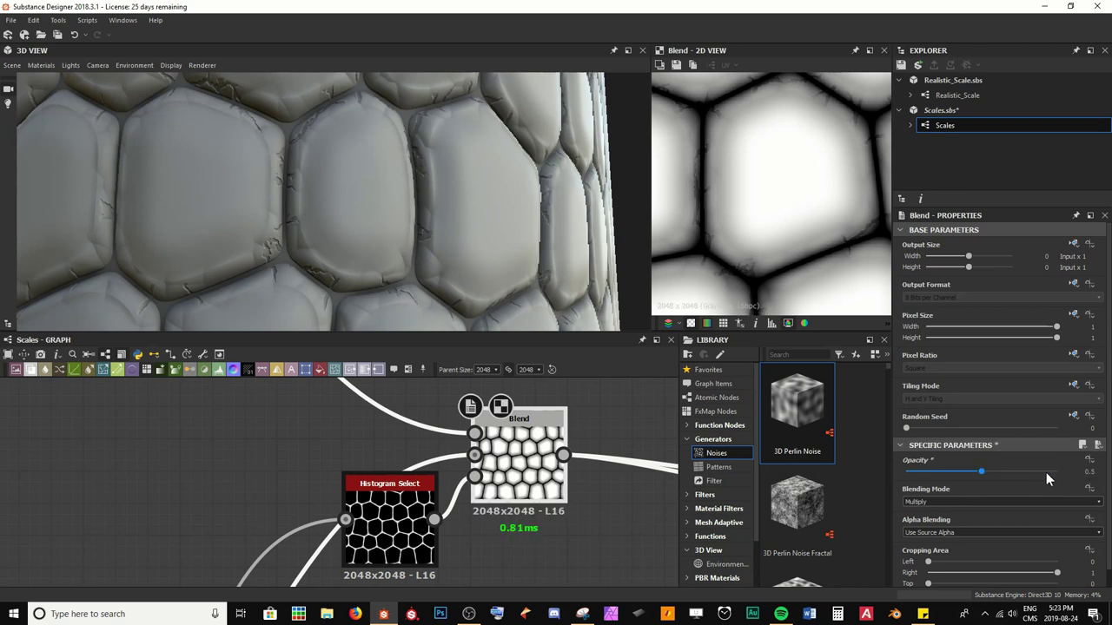
key("Return")
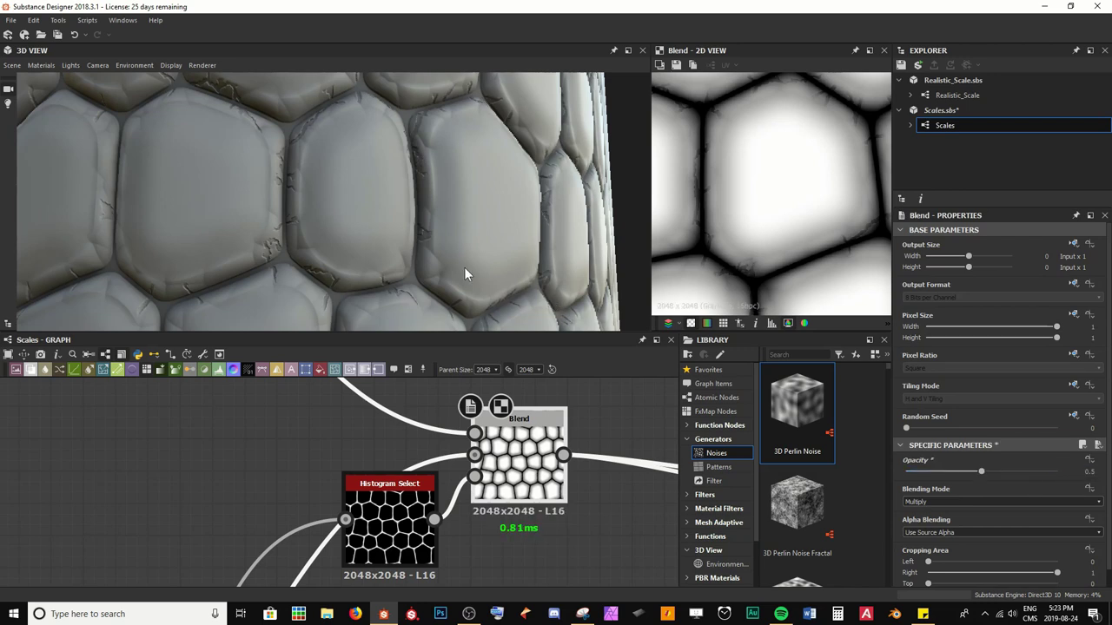
Set the Histogram Select's Range to 1 and the Multiply Blend's Opacity to 0.4.
left_click(382, 499)
left_click_drag(981, 516, 1058, 516)
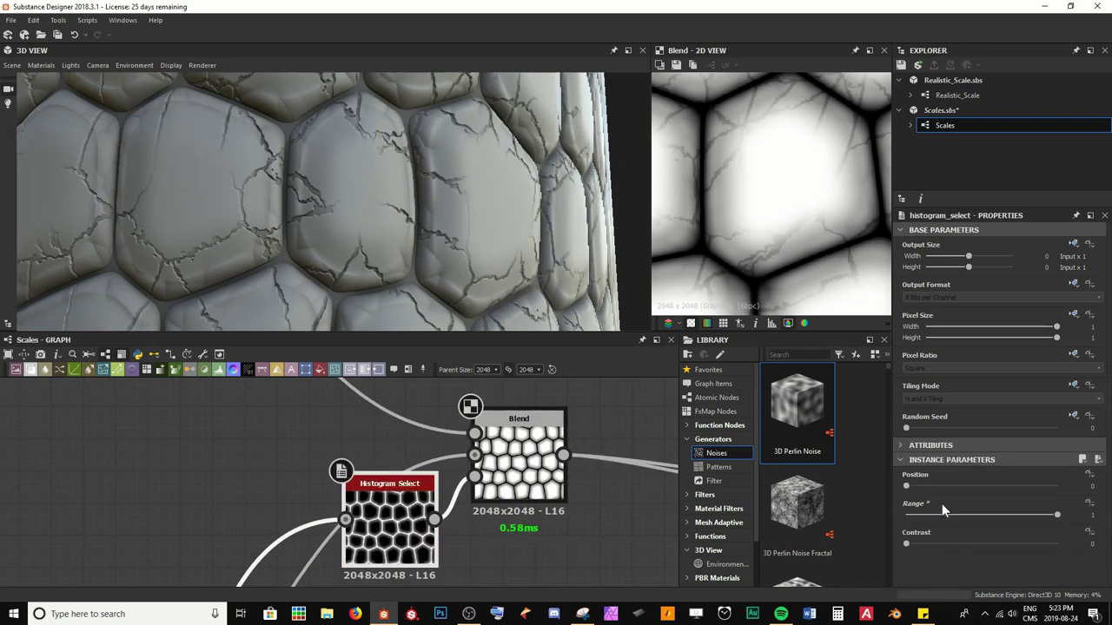
left_click(514, 482)
left_click_drag(980, 472, 1060, 471)
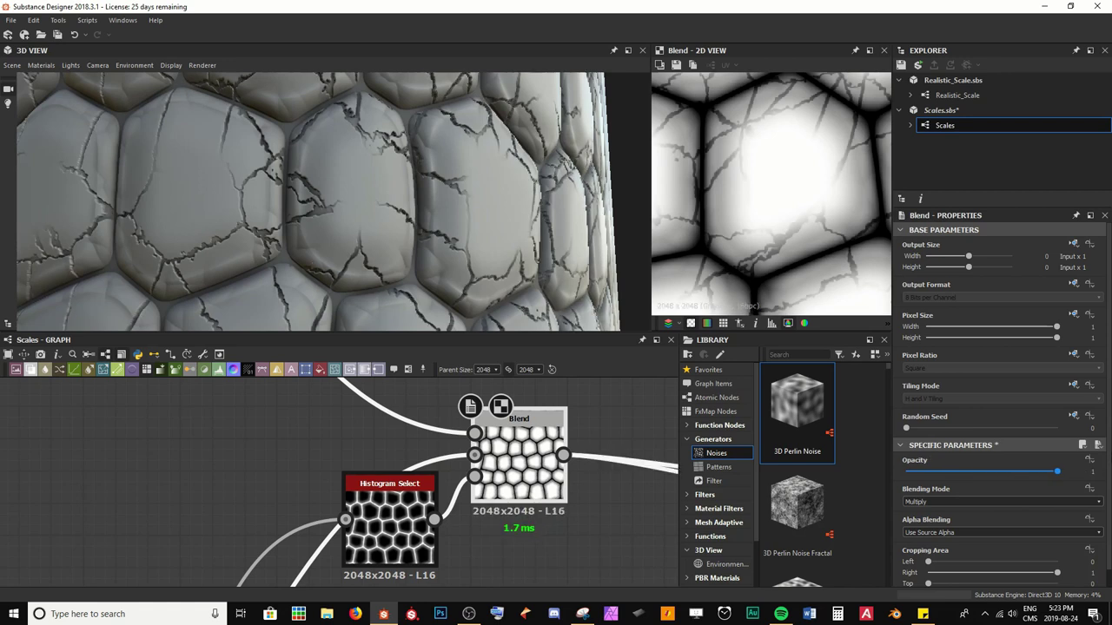
left_click(964, 472)
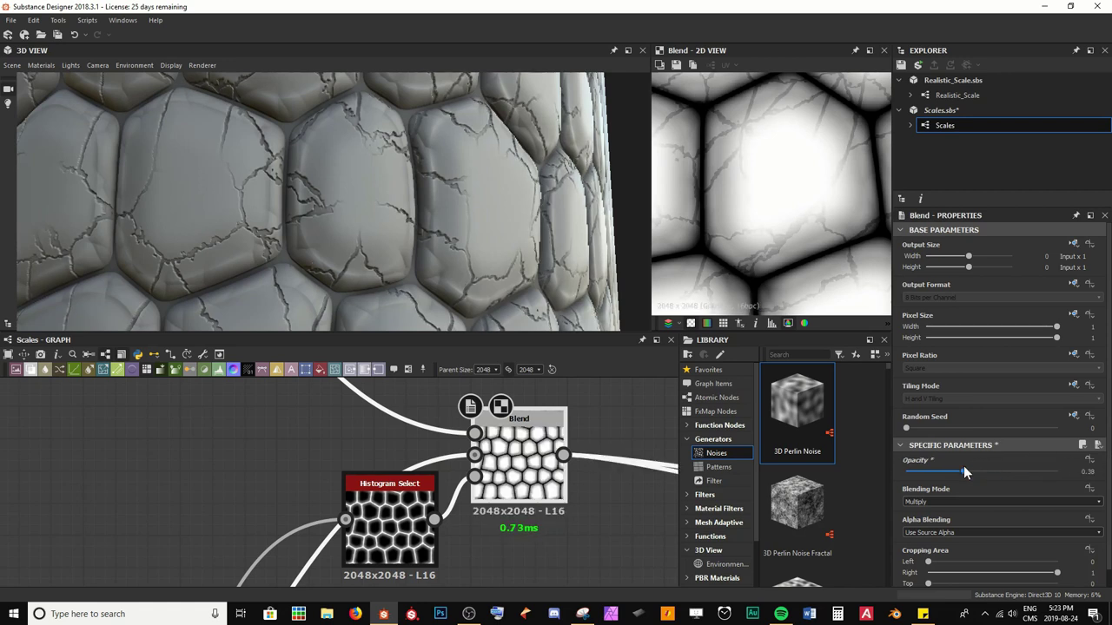
left_click_drag(964, 472, 970, 474)
Set the Histogram Select's Range to 0.61 to confine the cracks to the scale edges.
left_click(389, 521)
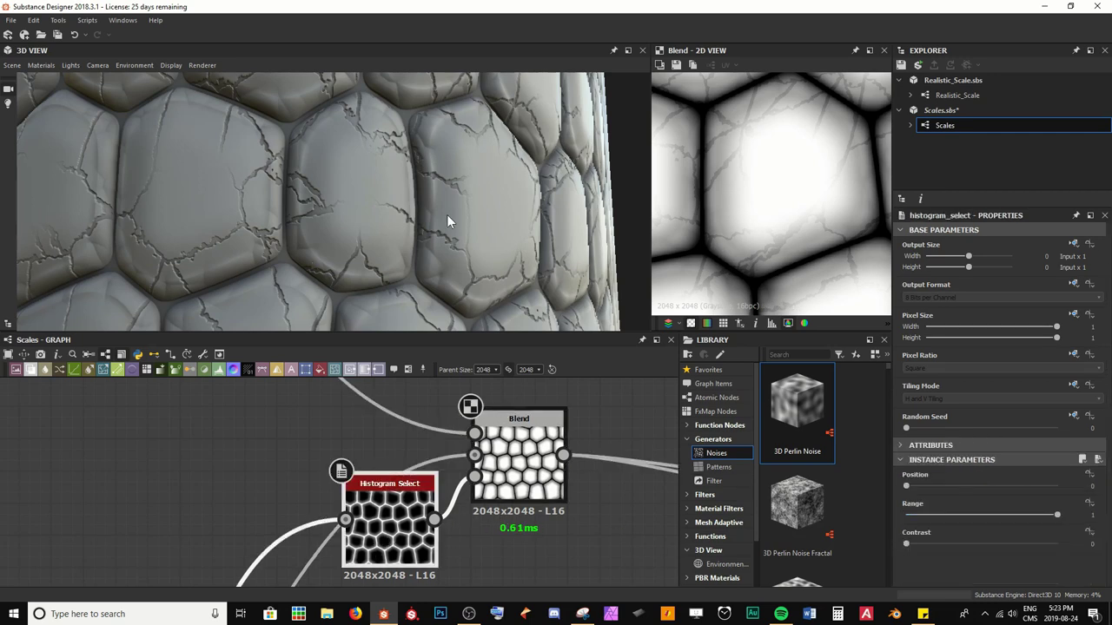
scroll(330, 217, "up", 3)
scroll(320, 205, "up", 2)
scroll(276, 235, "down", 4)
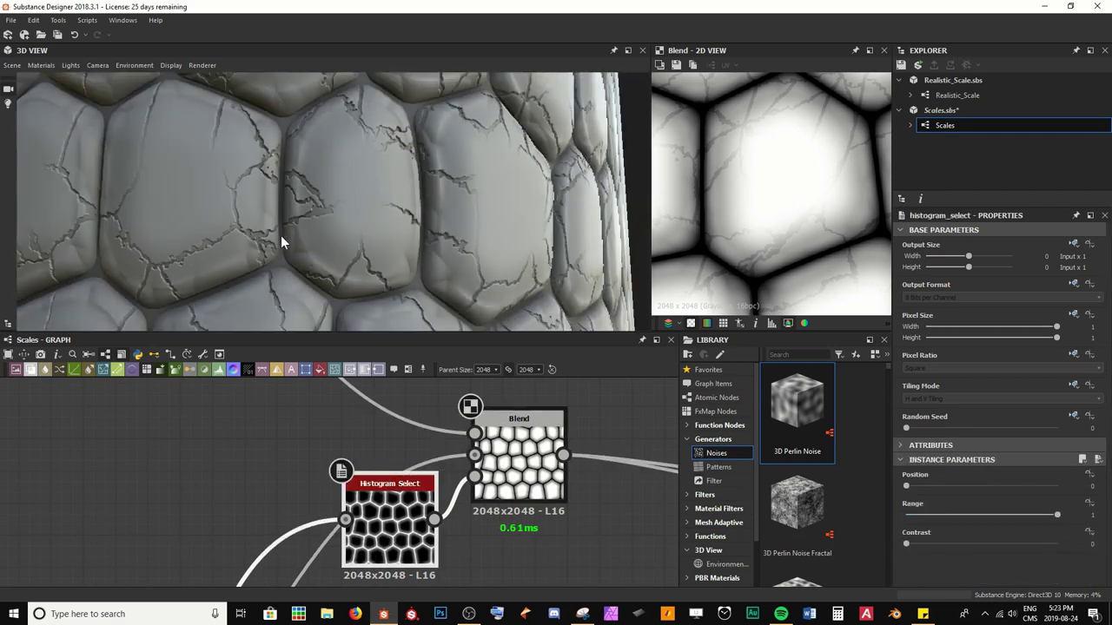
left_click_drag(1056, 516, 999, 522)
Examine the edge cracks on the 3D scales from several angles and distances.
scroll(332, 250, "down", 5)
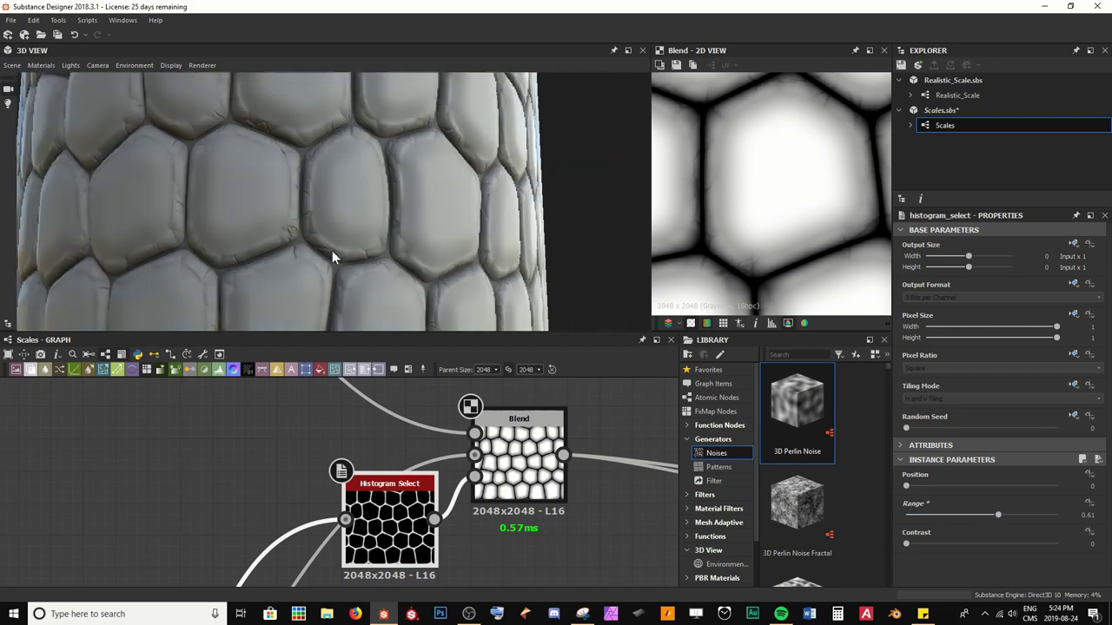
left_click_drag(331, 249, 258, 257)
scroll(339, 249, "up", 5)
scroll(339, 249, "down", 5)
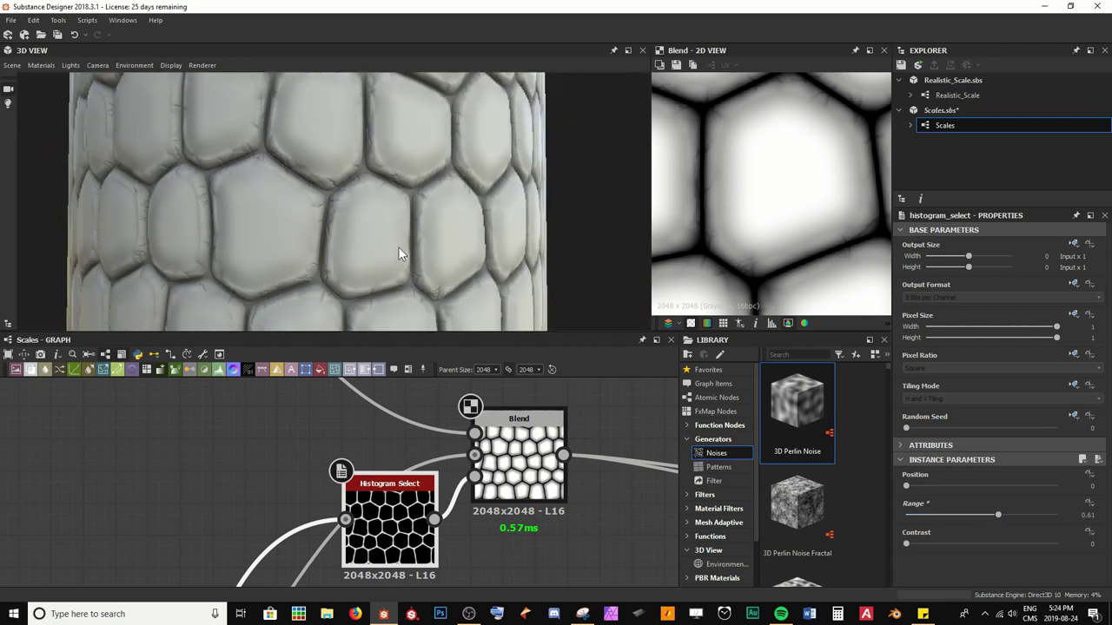
left_click_drag(398, 247, 344, 259)
scroll(313, 256, "up", 5)
scroll(335, 236, "down", 5)
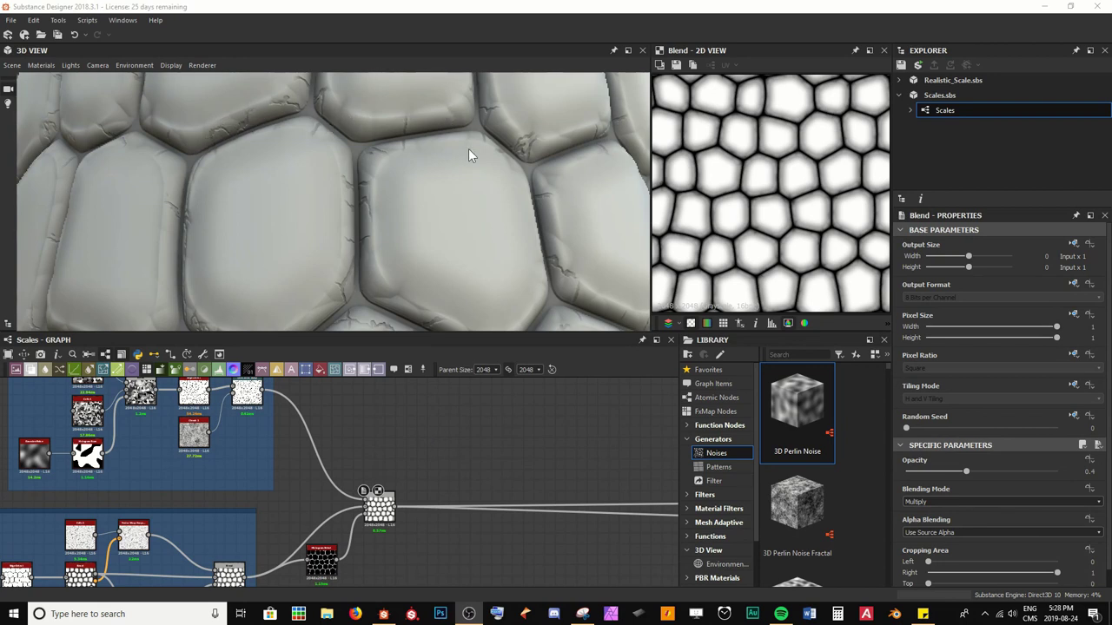
Add a Tile Sampler node to the graph in the empty area above the cracks Blend's output wires.
scroll(394, 261, "down", 3)
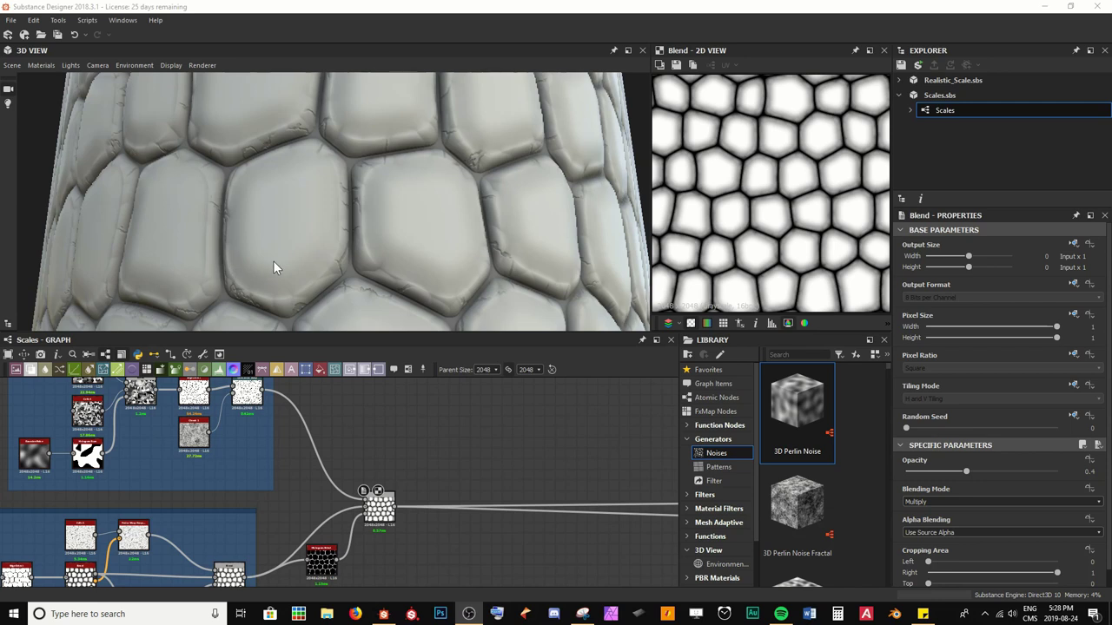
scroll(273, 260, "up", 4)
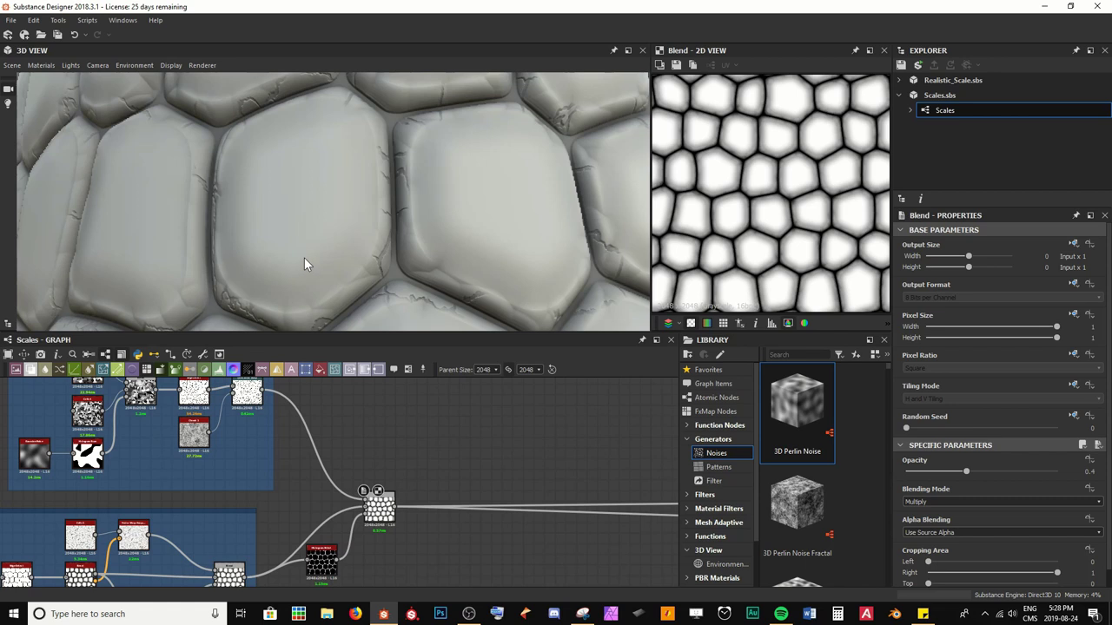
middle_click_drag(462, 478, 273, 454)
middle_click_drag(339, 436, 216, 453)
key("space")
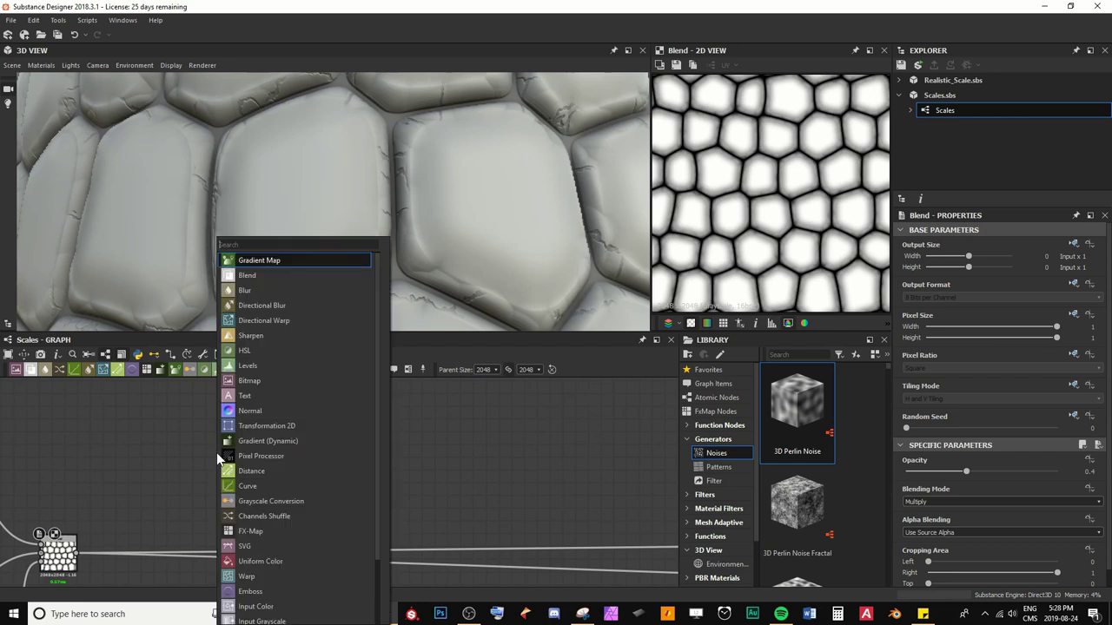
type("tile sampler")
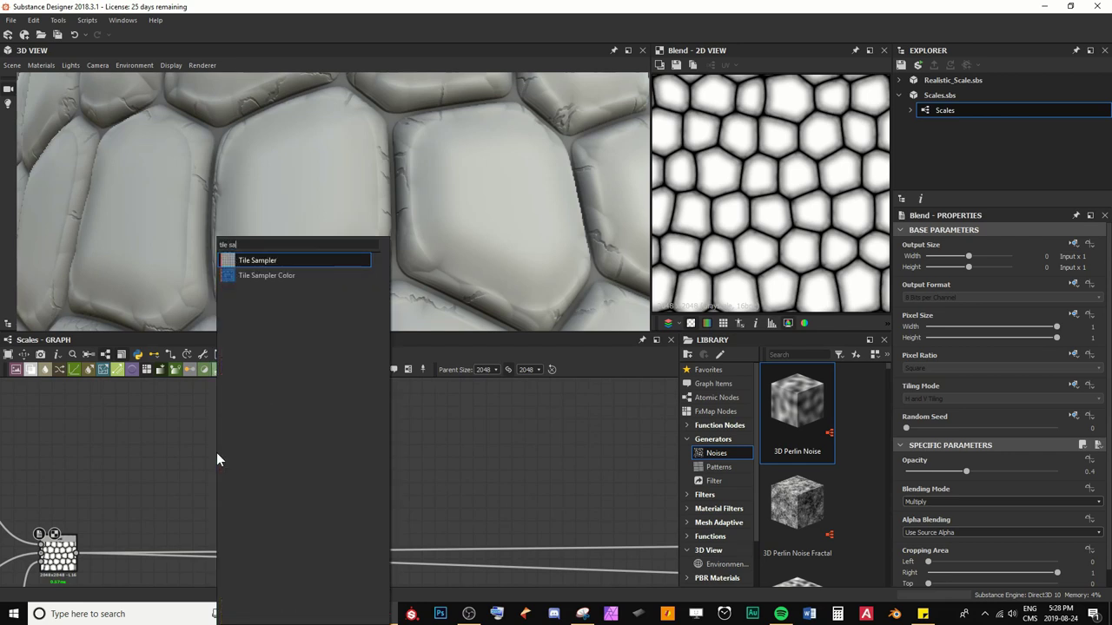
key("Return")
left_click_drag(211, 460, 209, 433)
middle_click_drag(231, 434, 249, 445)
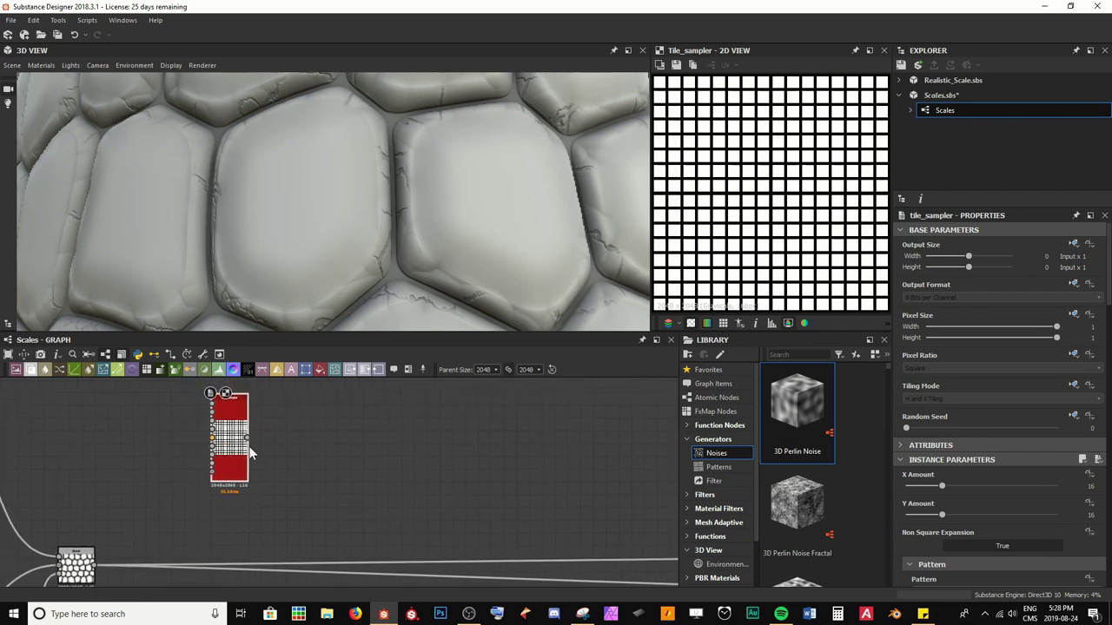
Try out a Scratches Generator node beside the Tile Sampler and delete it again.
key("space")
type("scrac")
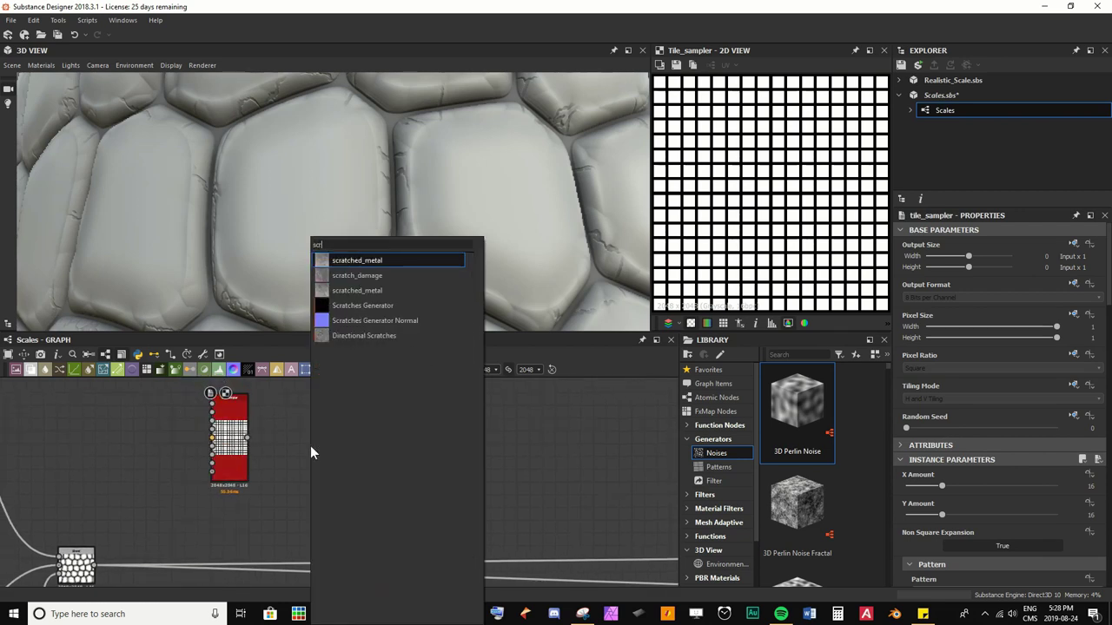
key("BackSpace")
key("Down")
key("Down")
key("Down")
key("Down")
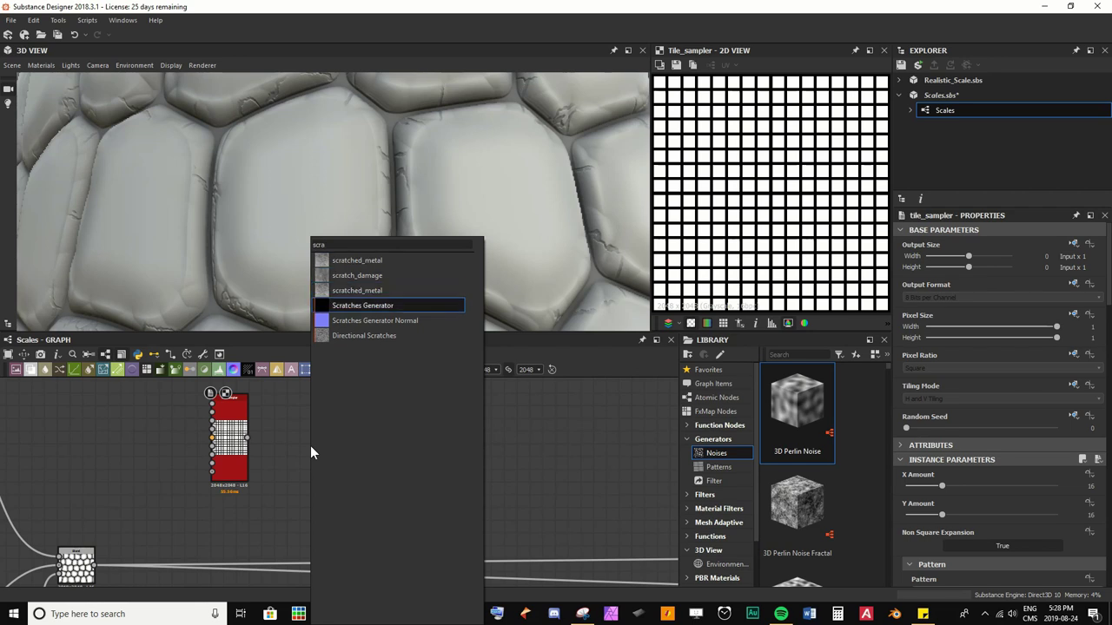
key("Return")
scroll(311, 447, "up", 3)
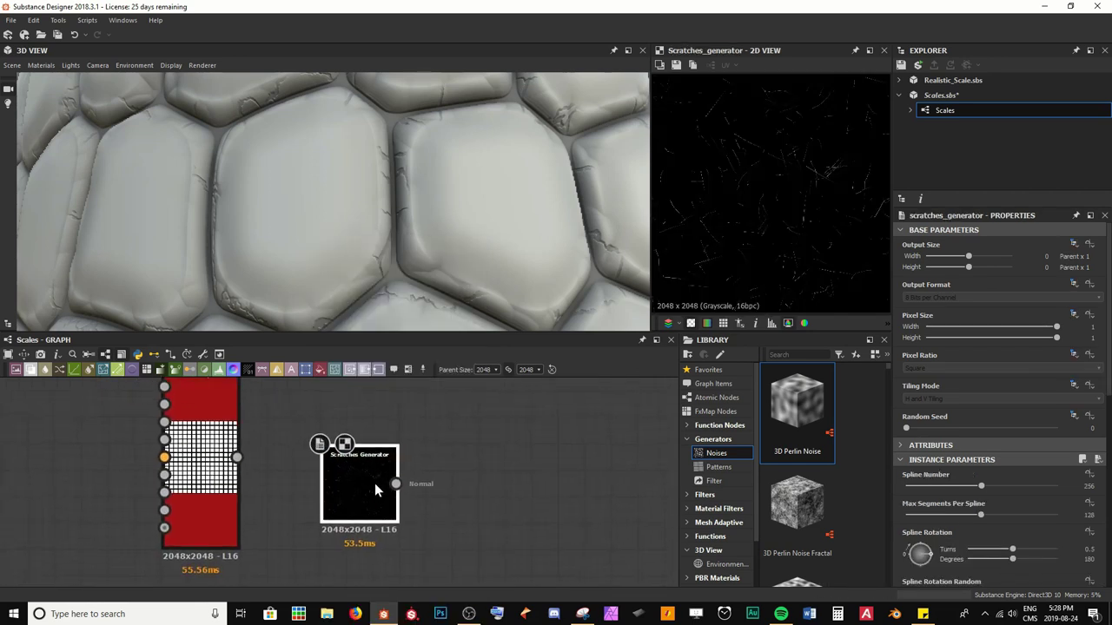
left_click_drag(333, 462, 329, 460)
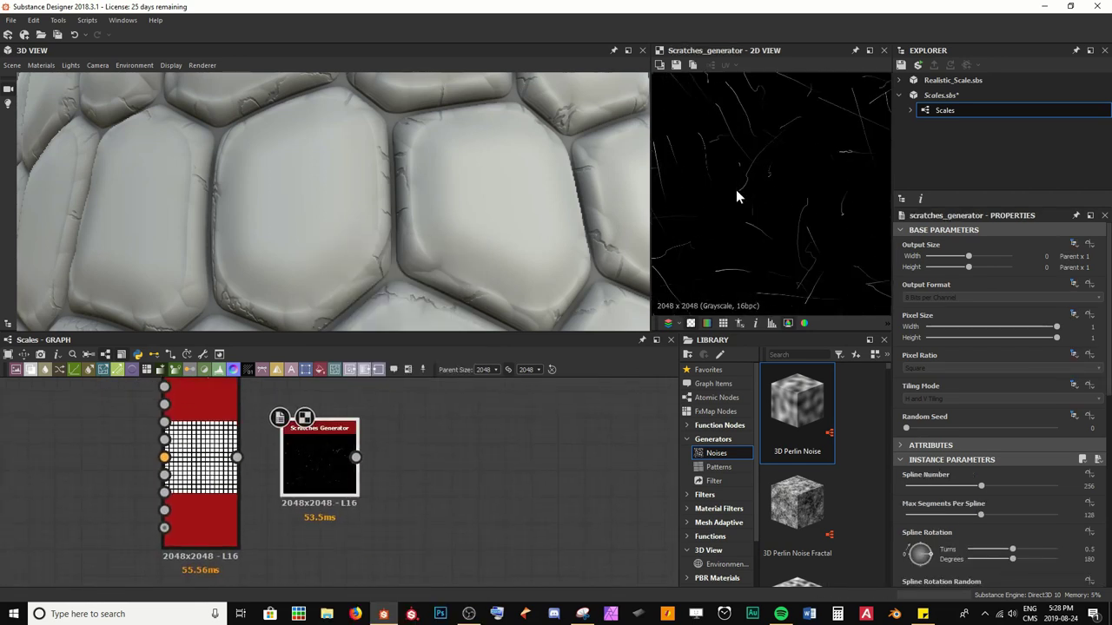
middle_click_drag(303, 438, 331, 454)
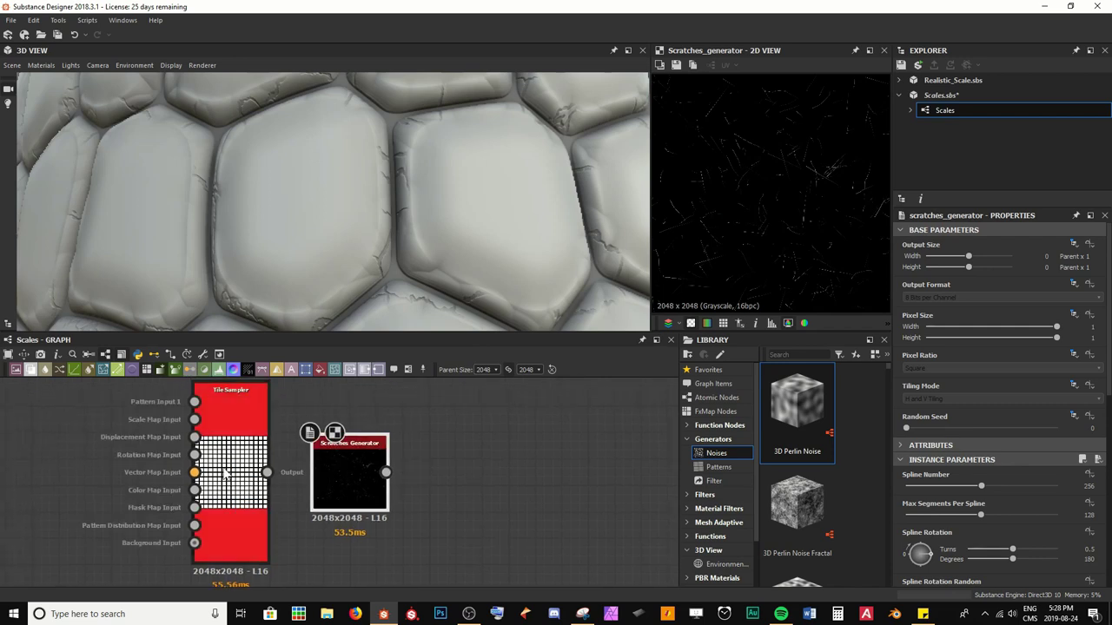
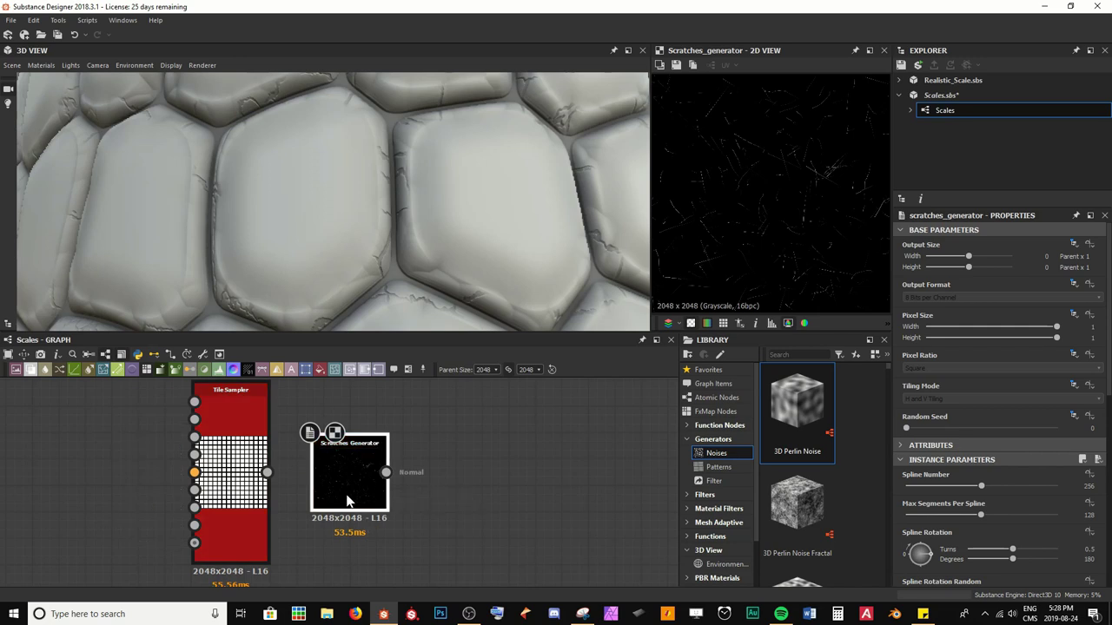
key("Delete")
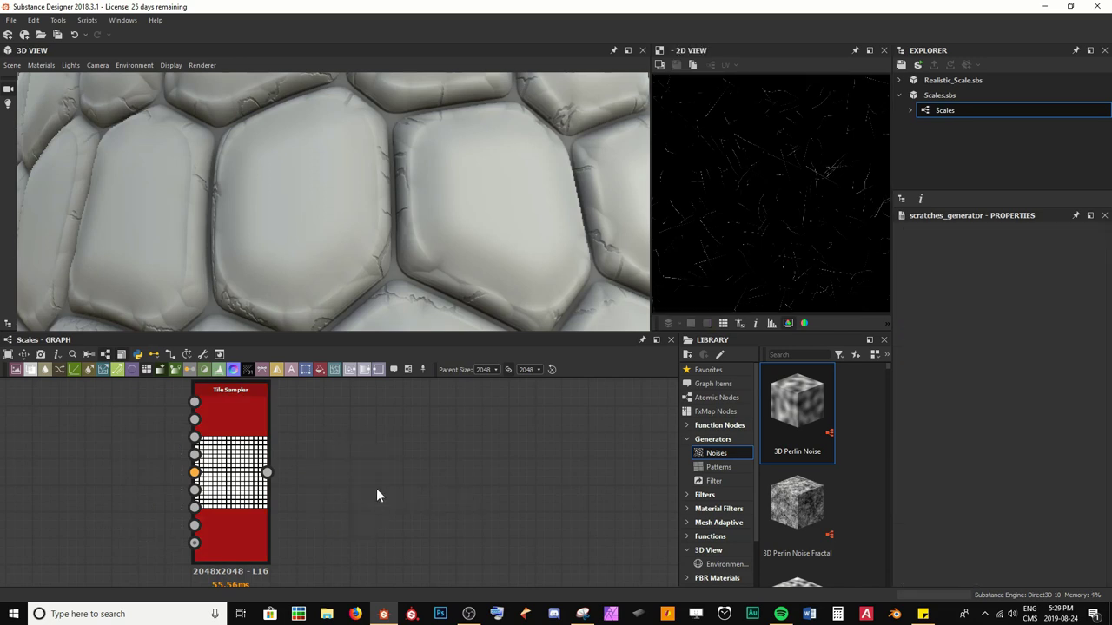
Display the Tile Sampler in the 2D view and set its Pattern to Paraboloid.
scroll(377, 488, "down", 3)
middle_click_drag(391, 494, 365, 492)
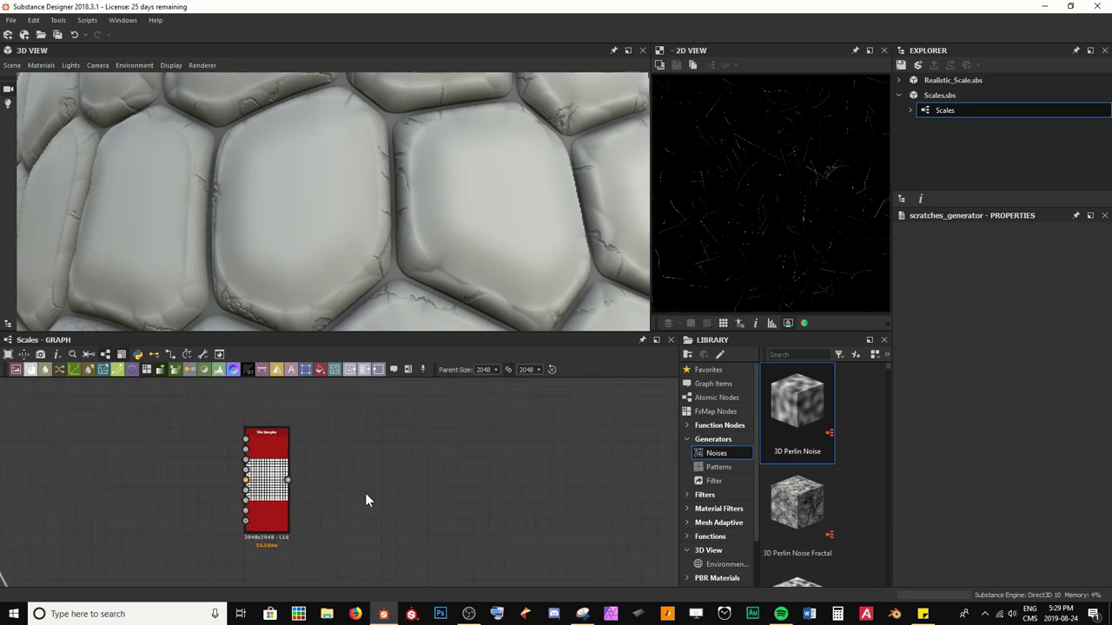
double_click(267, 469)
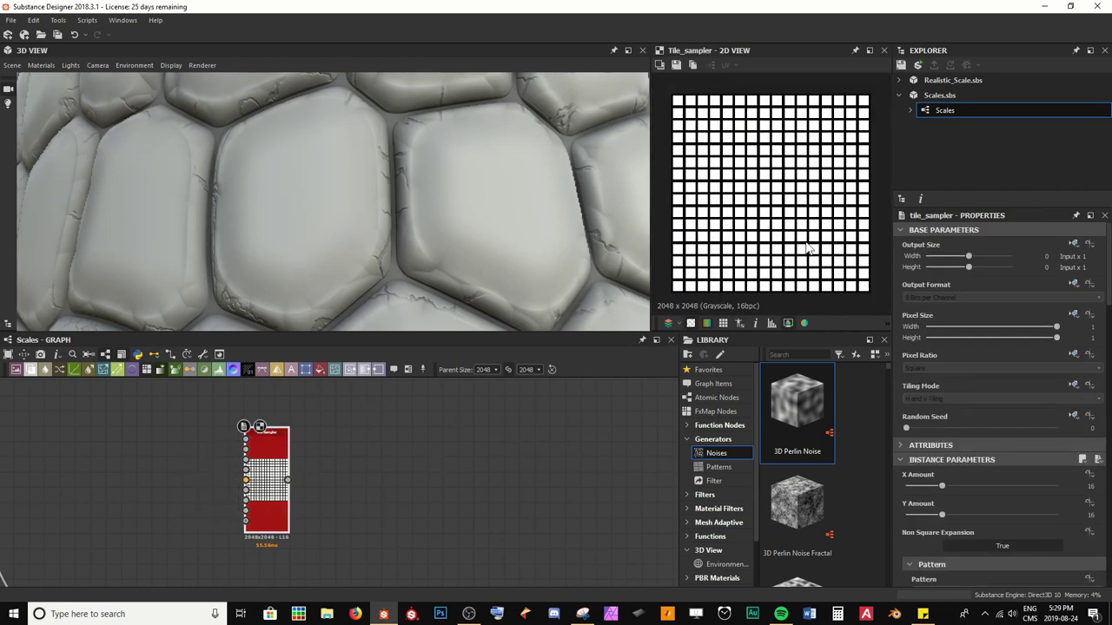
scroll(959, 440, "down", 3)
scroll(959, 438, "down", 1)
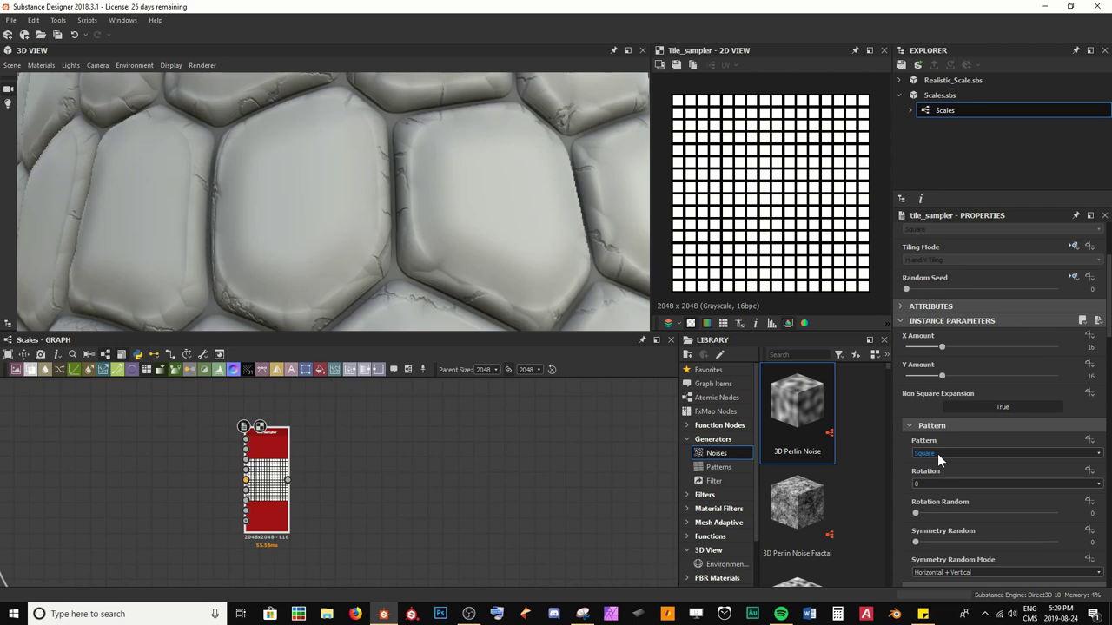
left_click(937, 454)
left_click(936, 485)
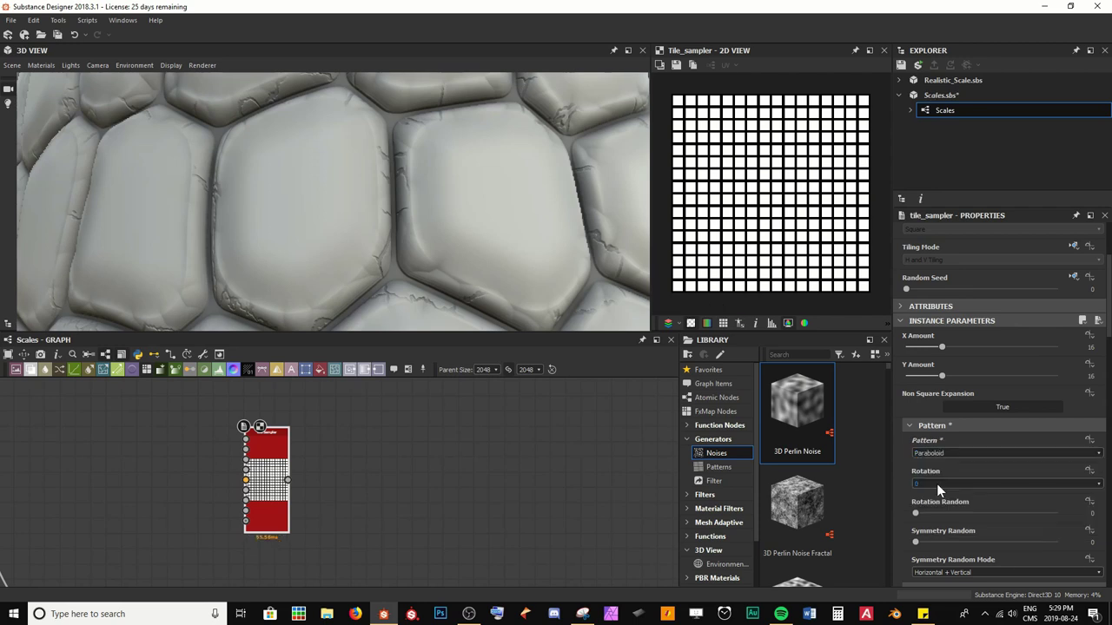
Shape the Tile Sampler's paraboloids into thin streaks with Size X 0.05, Scale 3 and Scale Random 0.32.
scroll(937, 484, "down", 6)
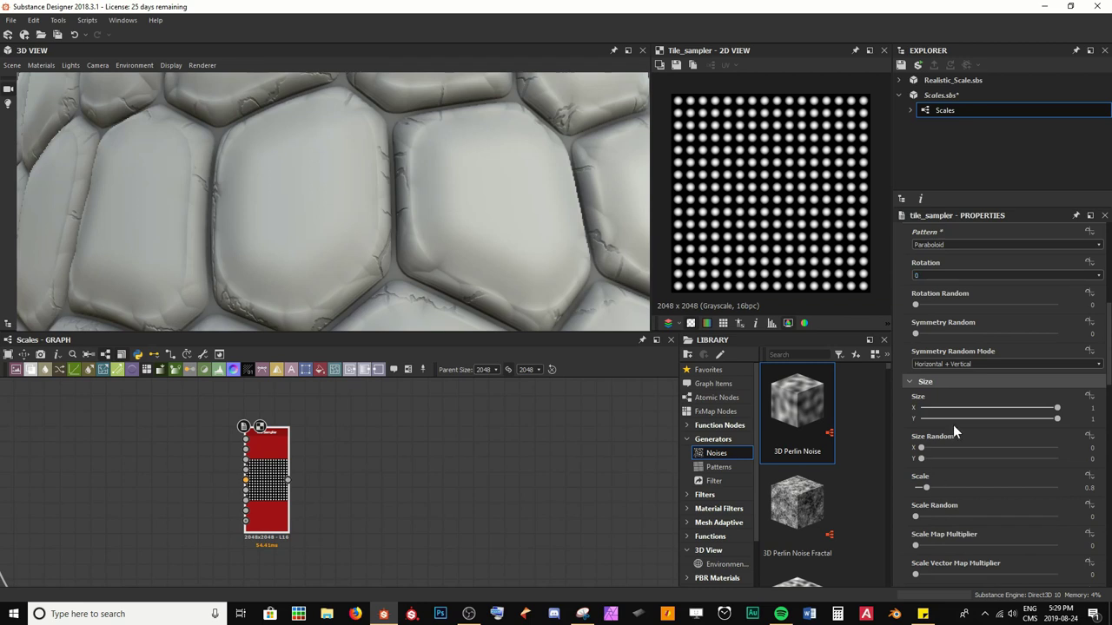
left_click_drag(1001, 415, 927, 410)
scroll(759, 198, "up", 4)
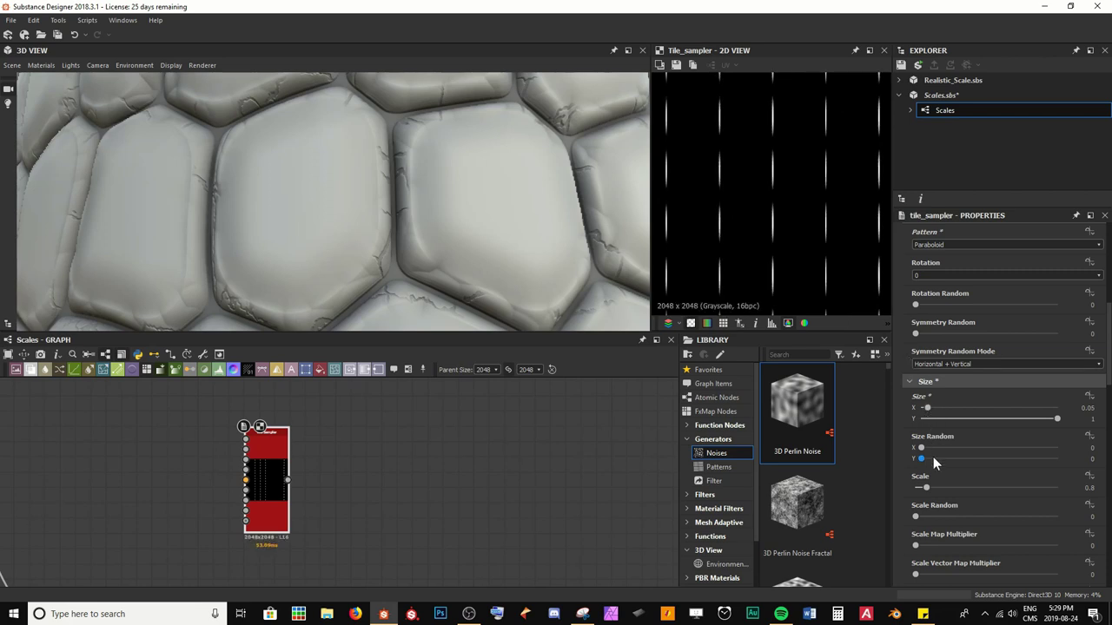
left_click_drag(926, 488, 959, 482)
scroll(947, 518, "down", 1)
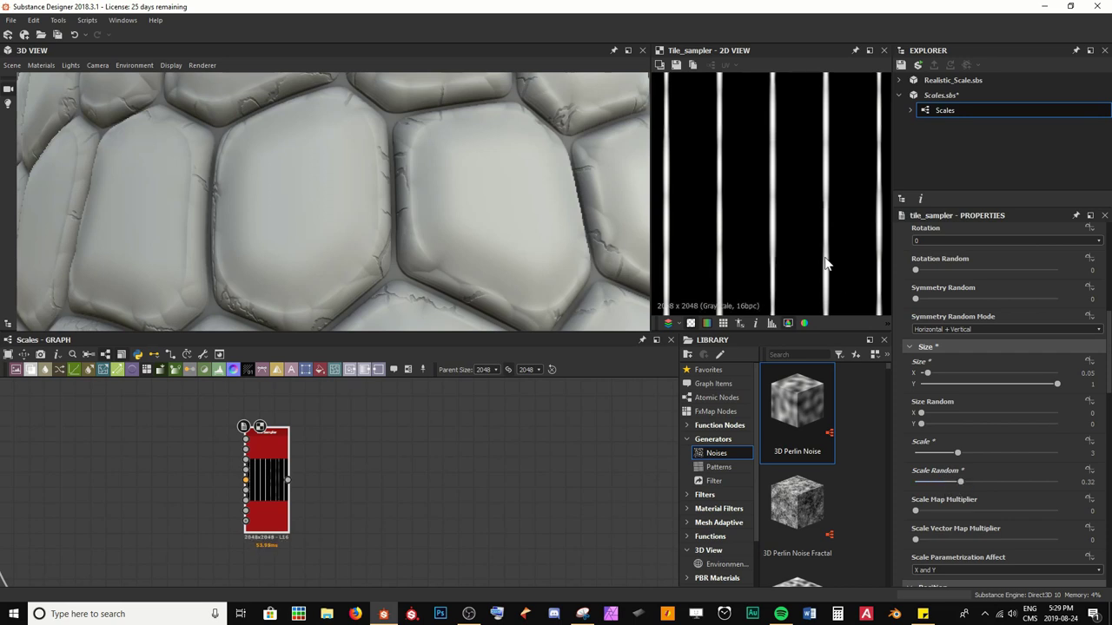
Scatter the Tile Sampler's streaks by setting Position Random to 10.
scroll(929, 505, "down", 6)
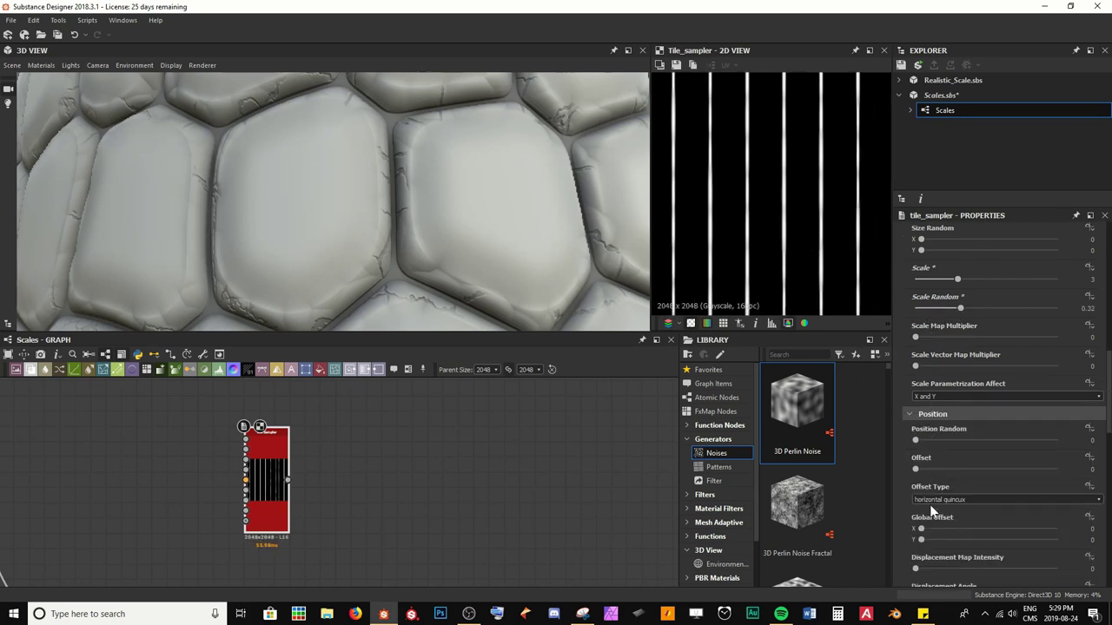
scroll(929, 504, "down", 2)
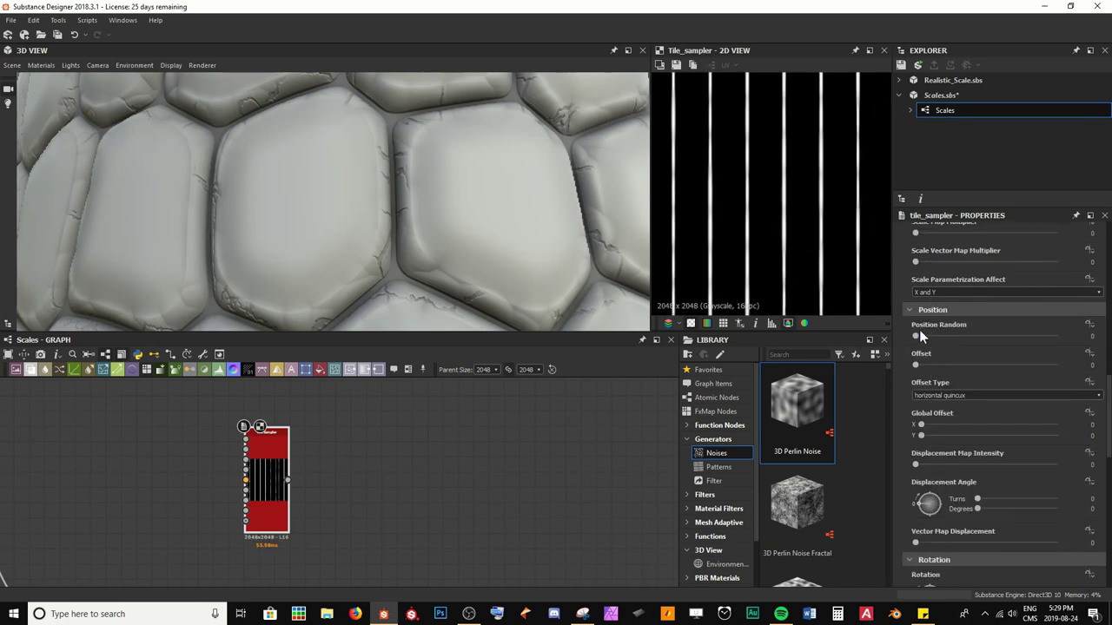
left_click_drag(917, 336, 1103, 347)
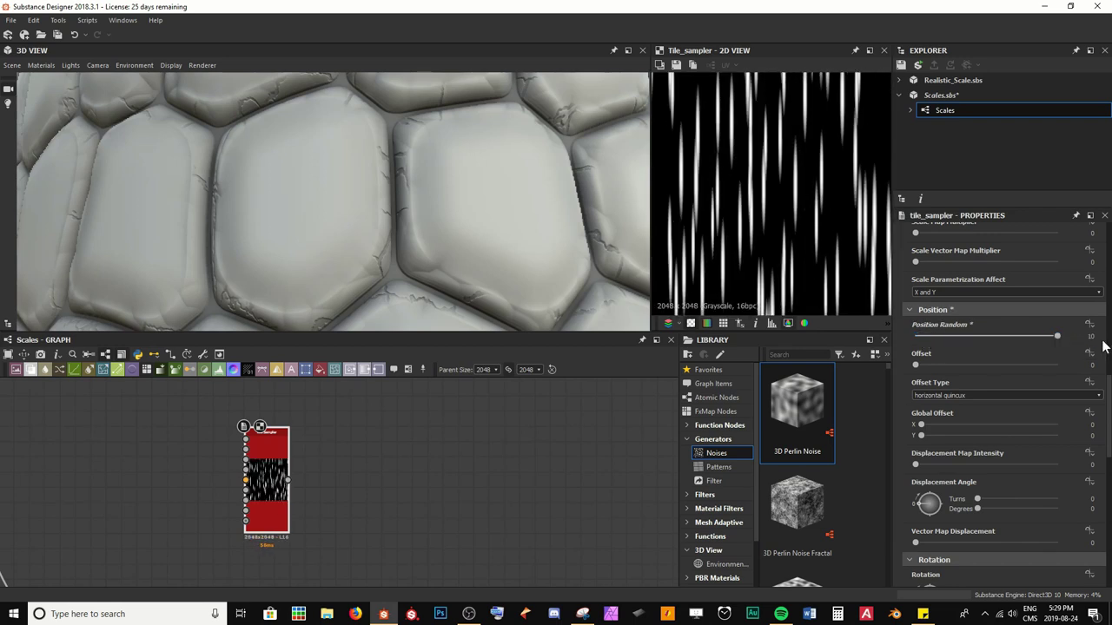
Lengthen the Tile Sampler's streaks by setting Size Y to 3, and inspect the pattern.
scroll(961, 460, "up", 6)
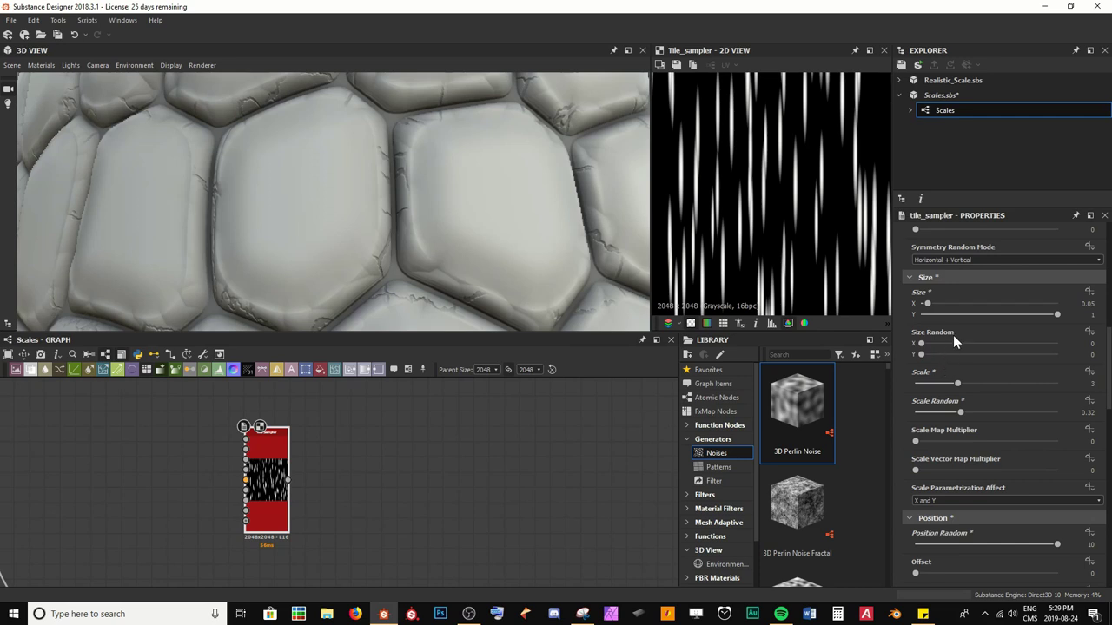
left_click(1088, 315)
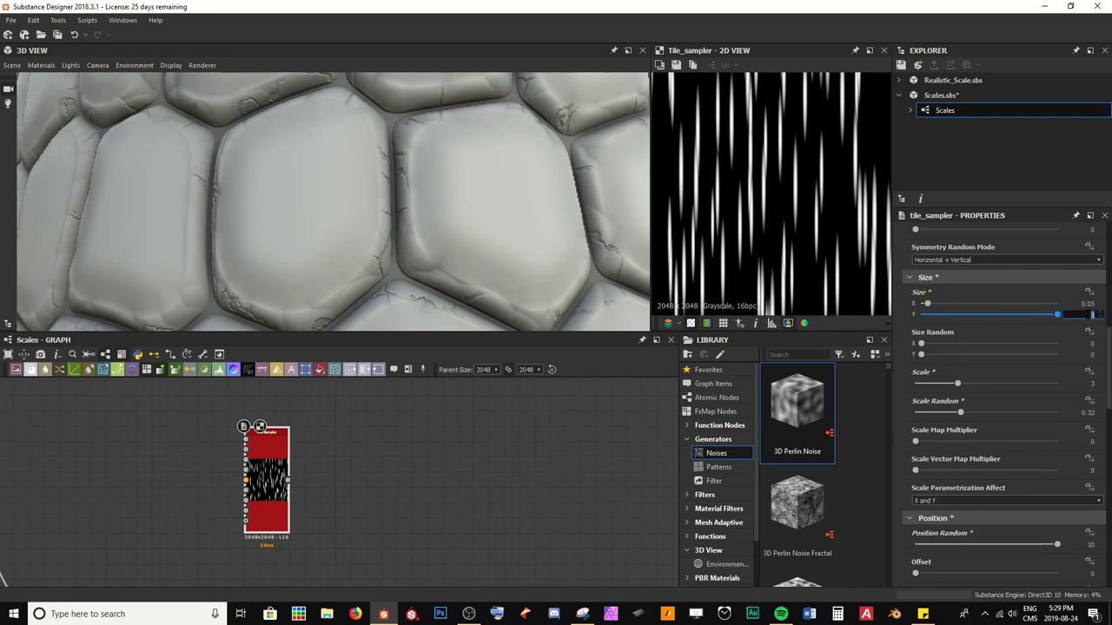
key("Return")
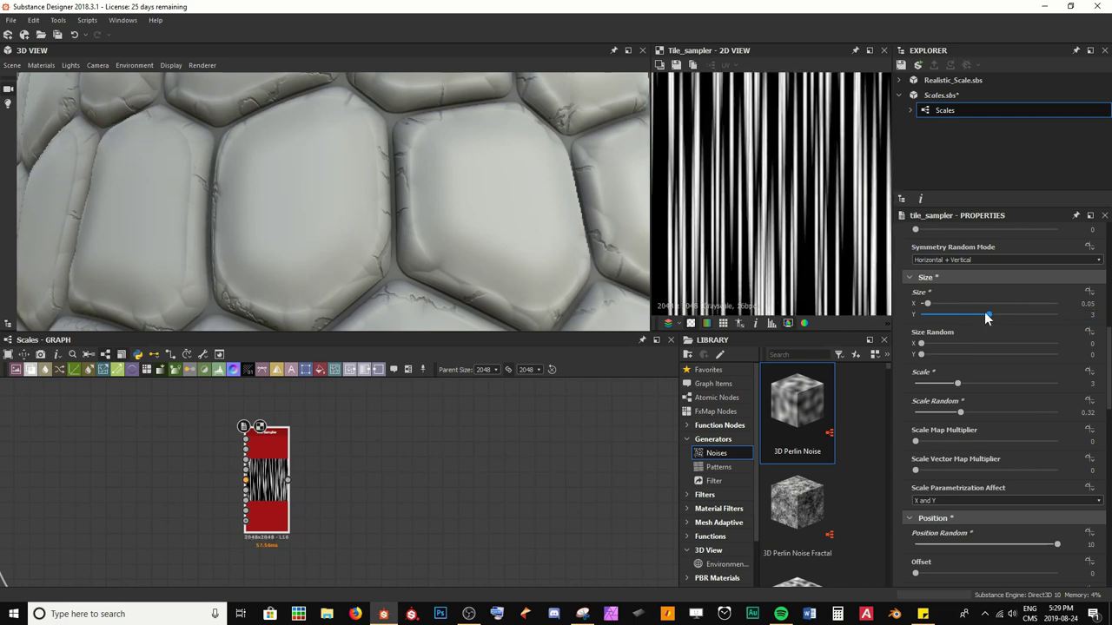
scroll(807, 186, "down", 3)
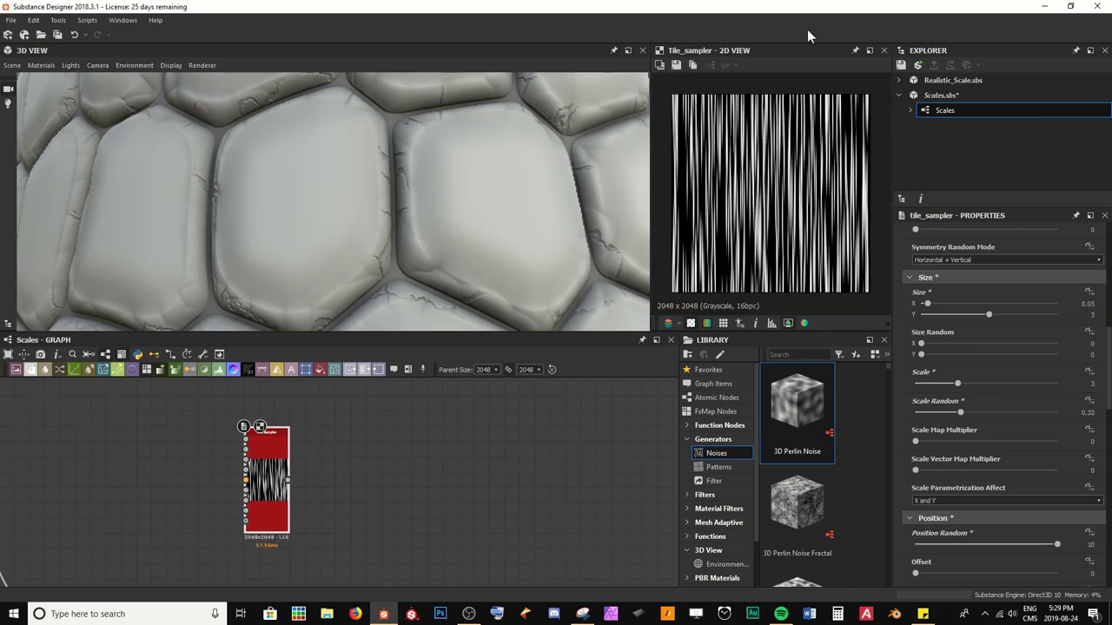
scroll(815, 260, "up", 5)
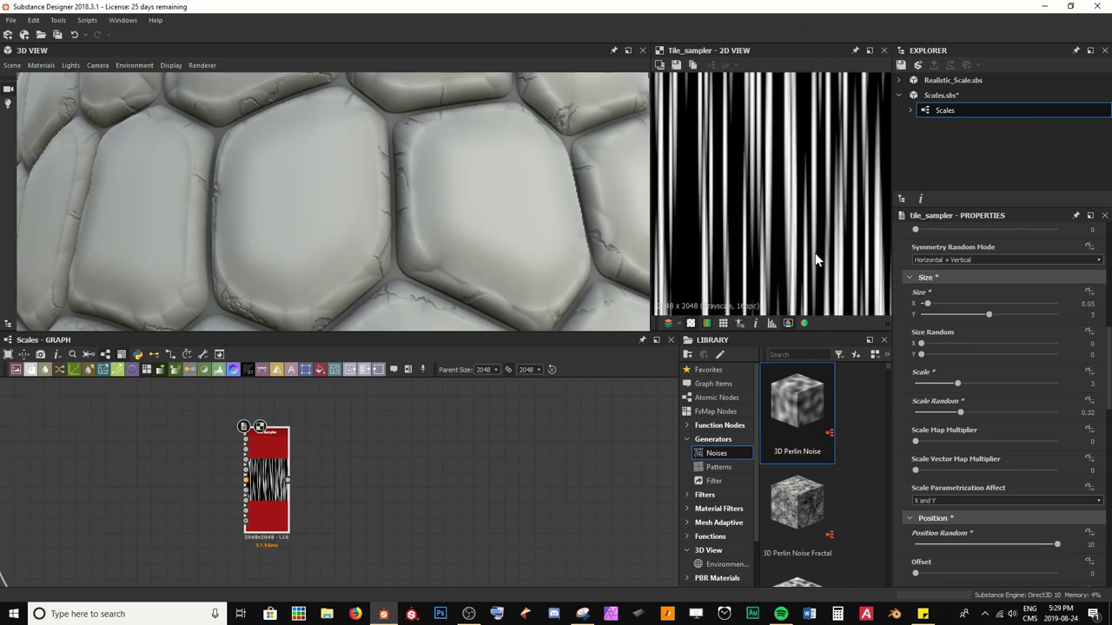
Rotate the Tile Sampler's streaks in varied directions by setting Rotation Random to 0.7, leaving Offset at 0.
scroll(992, 466, "down", 4)
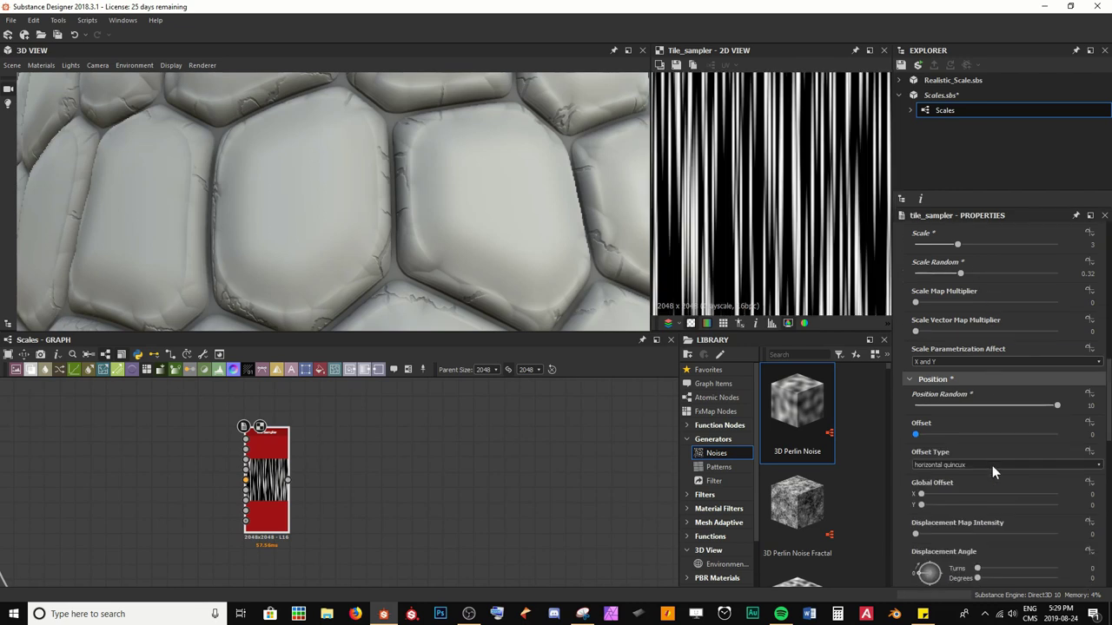
left_click_drag(916, 365, 877, 384)
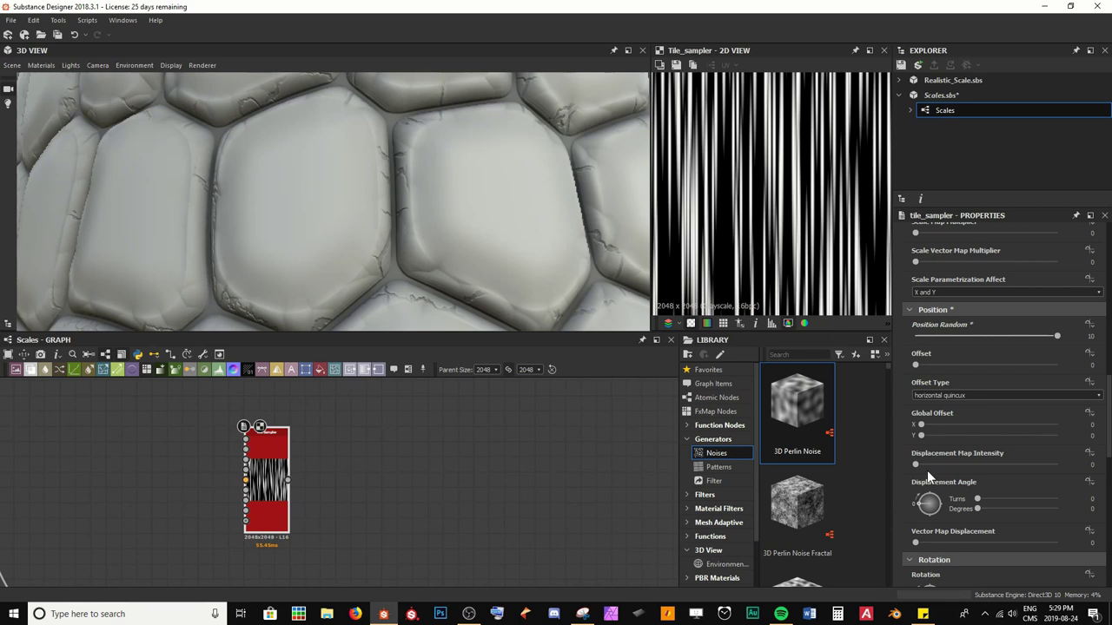
scroll(926, 488, "down", 4)
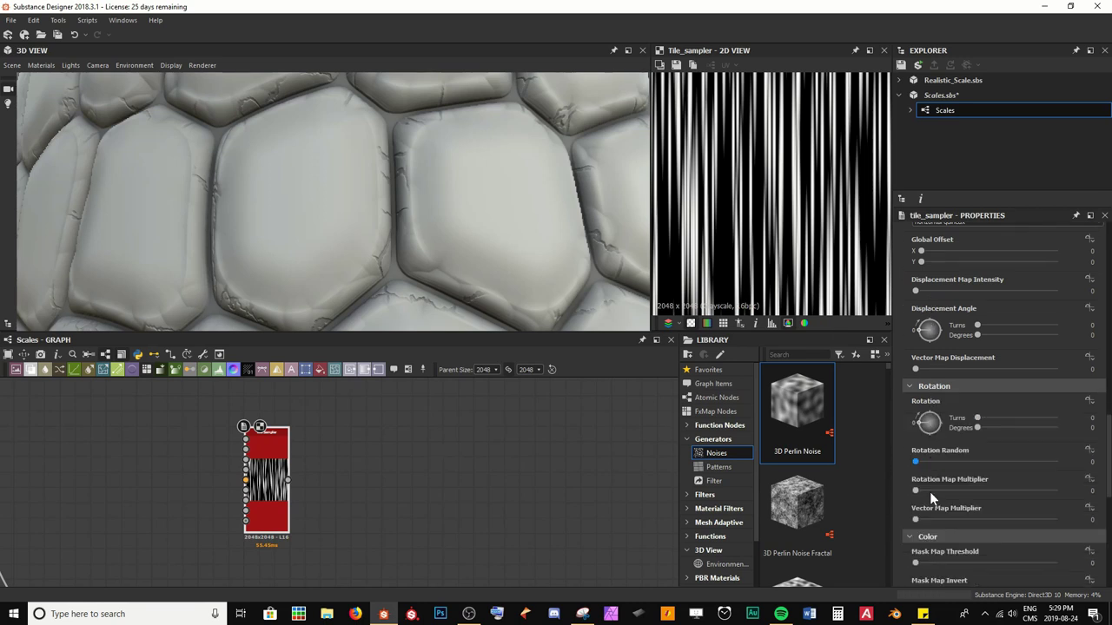
left_click_drag(917, 466, 1015, 471)
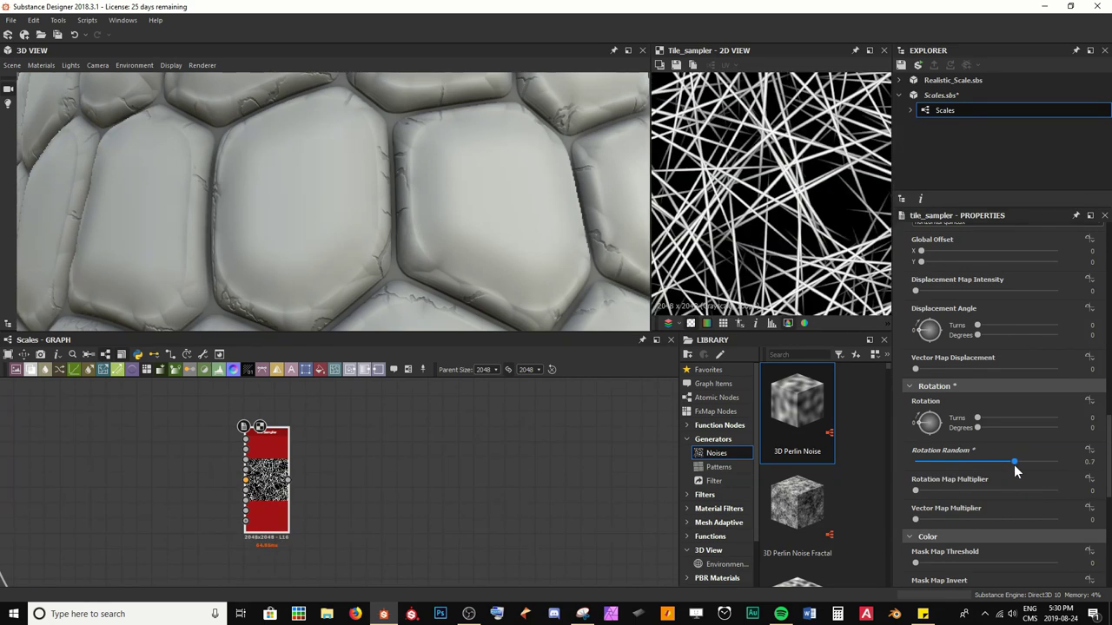
Thin out and vary the Tile Sampler's streaks with Mask Random 0.5 and Color Random 0.48.
scroll(973, 495, "down", 4)
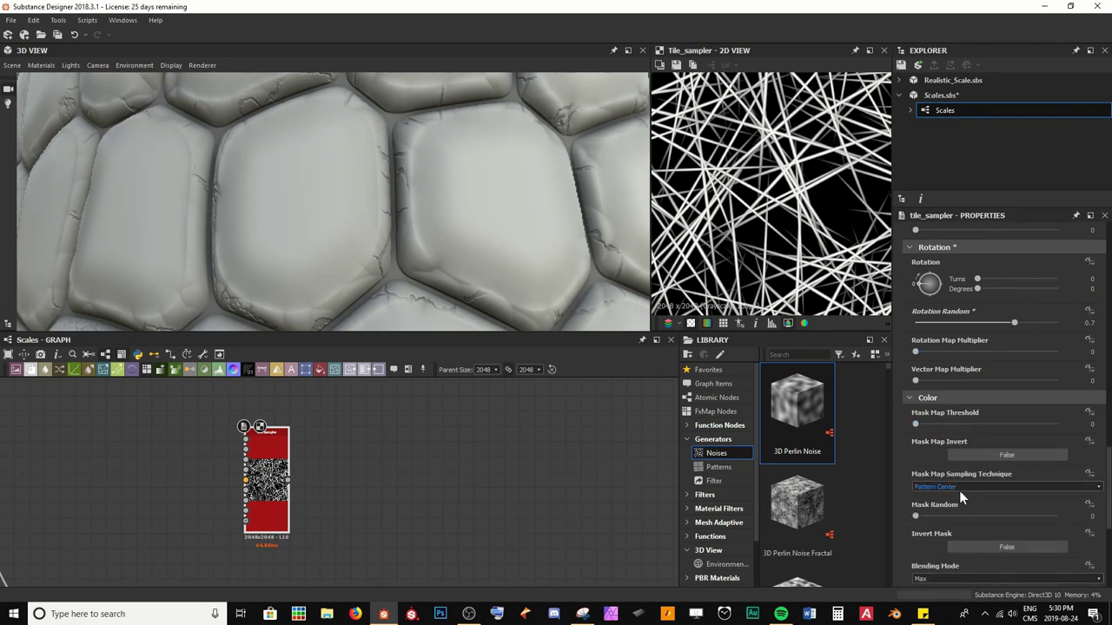
scroll(959, 491, "down", 2)
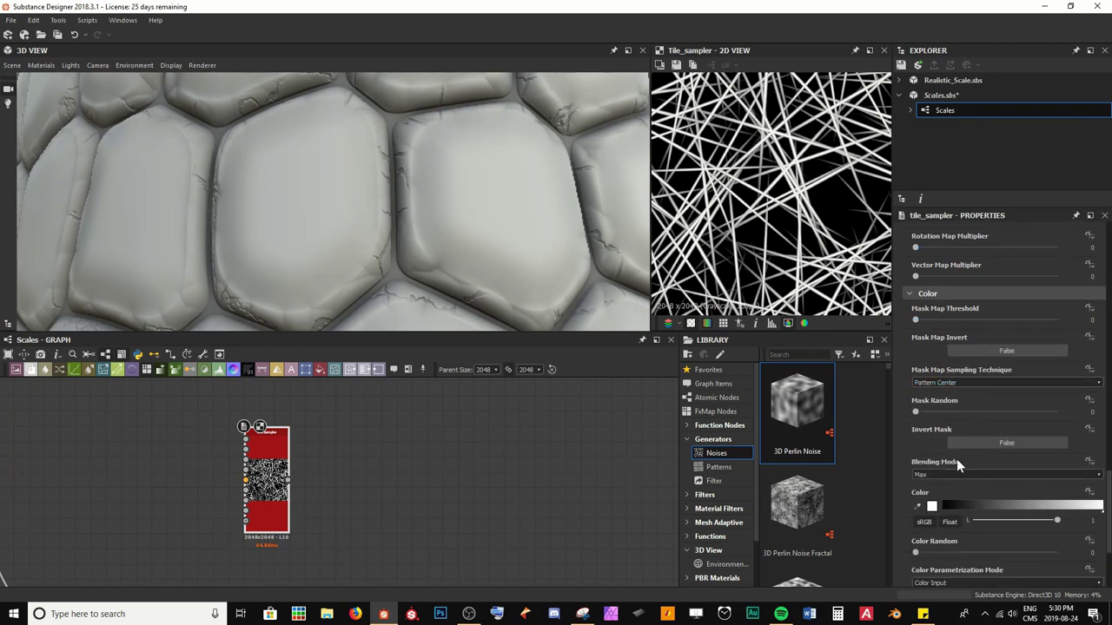
left_click_drag(923, 414, 988, 421)
scroll(743, 160, "down", 2)
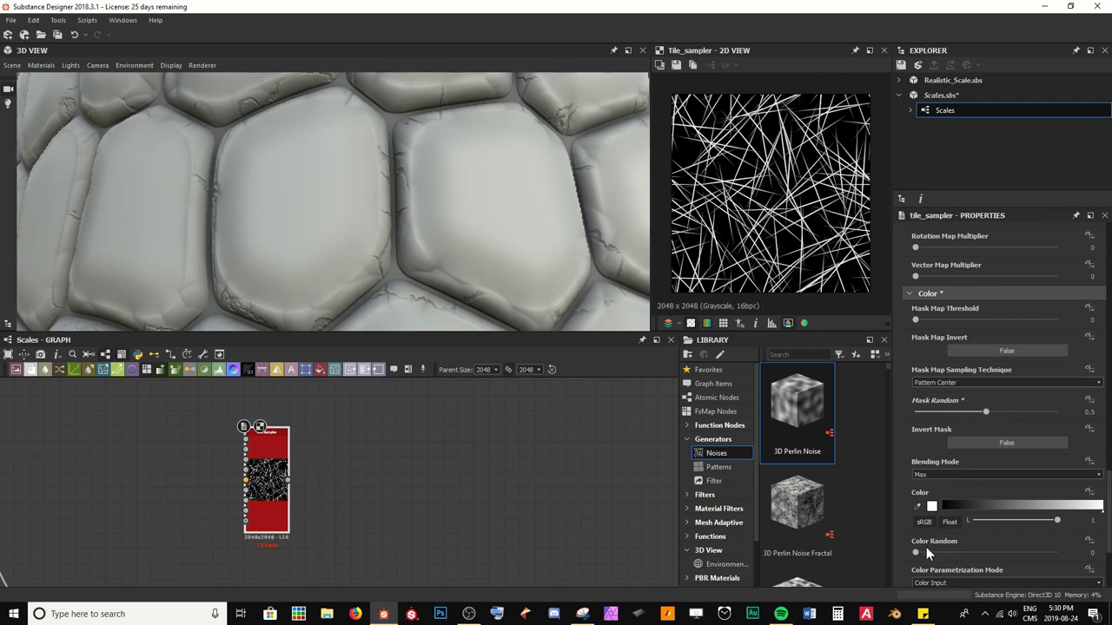
left_click_drag(921, 551, 986, 529)
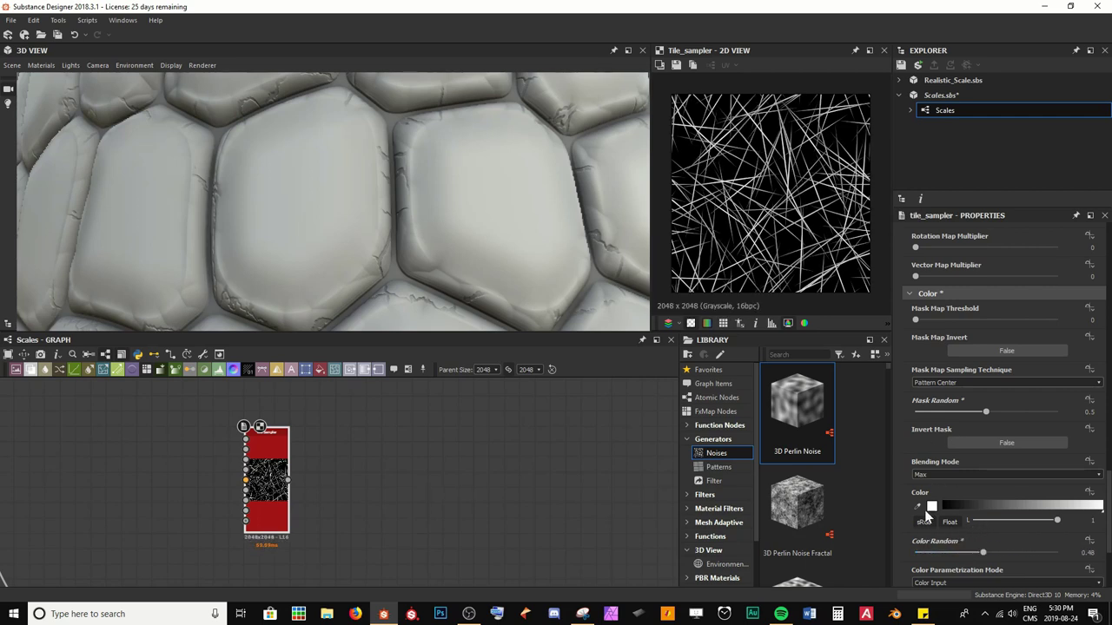
Vary the Tile Sampler's streak sizes more strongly by setting Scale Random to 0.73.
scroll(961, 382, "down", 3)
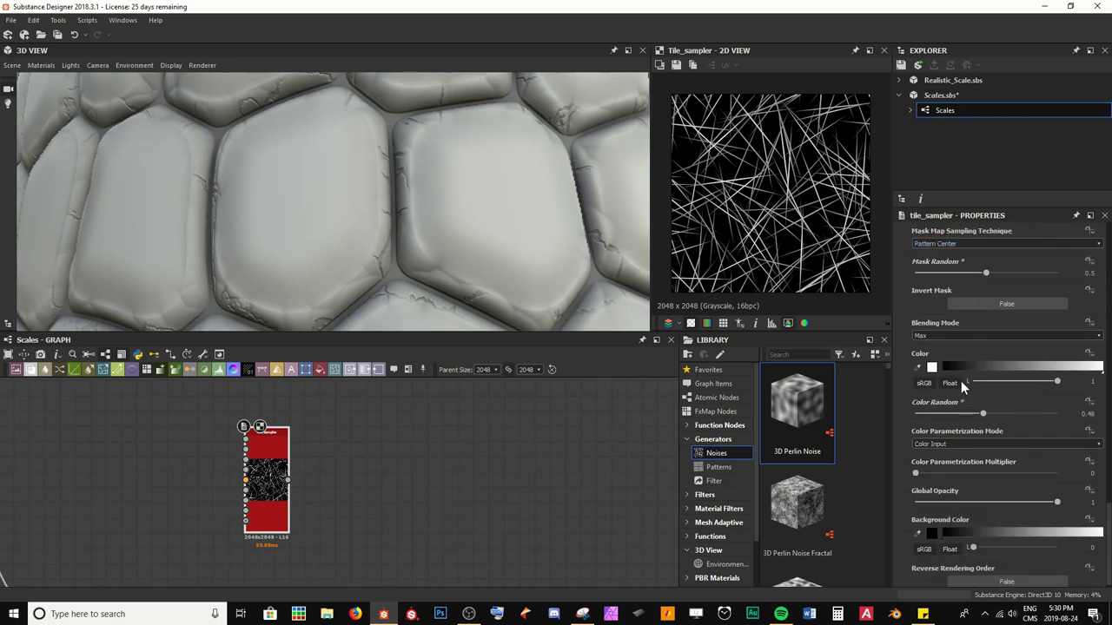
scroll(961, 382, "up", 10)
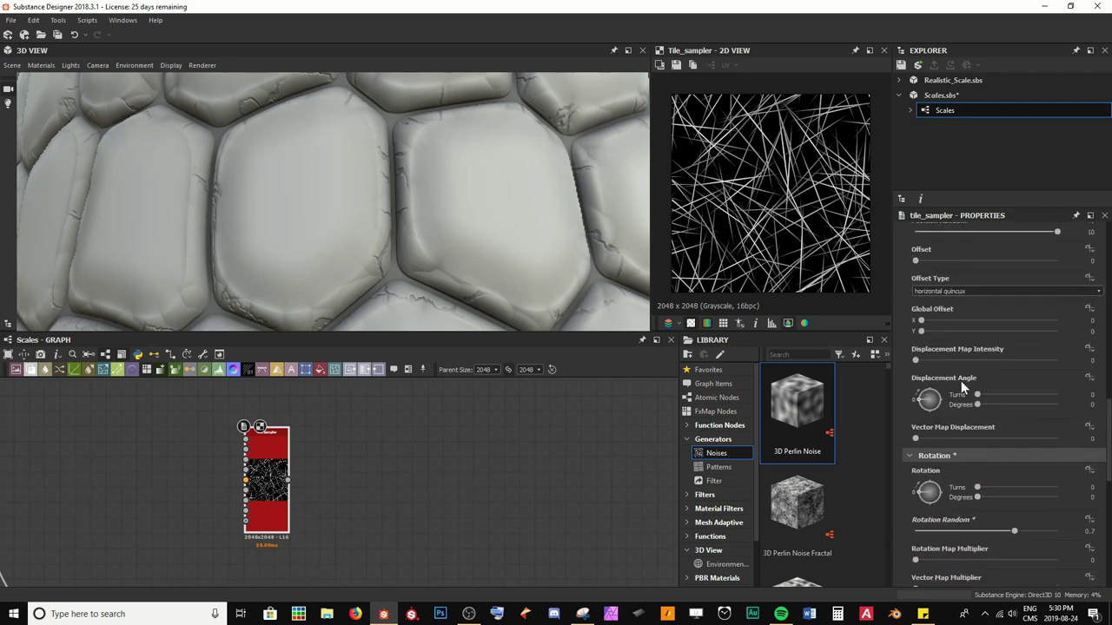
scroll(960, 386, "up", 6)
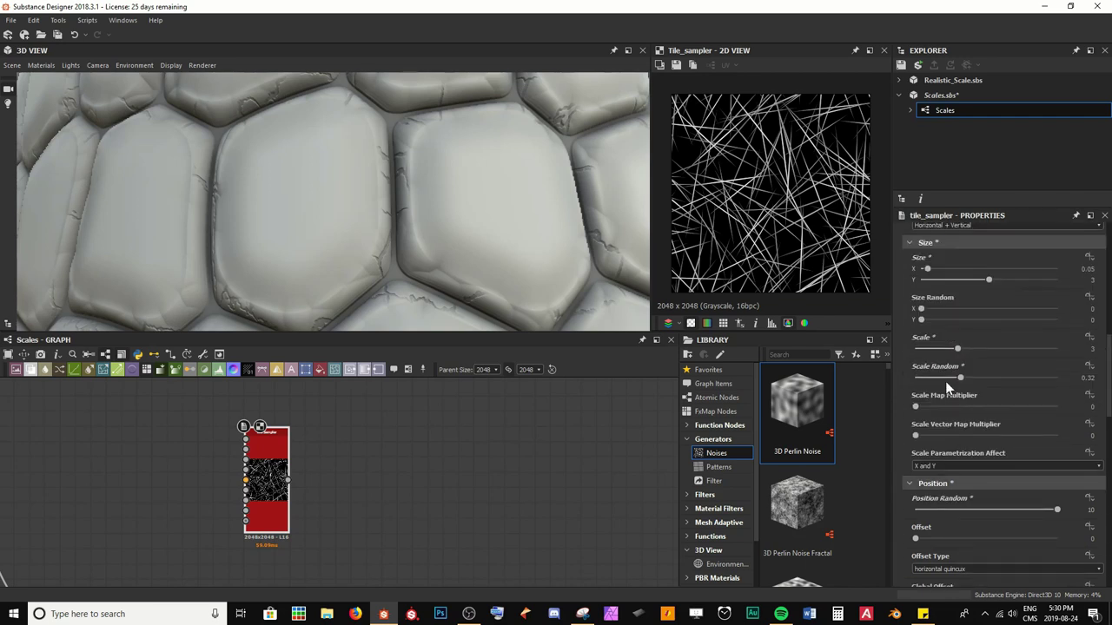
left_click_drag(953, 382, 1018, 368)
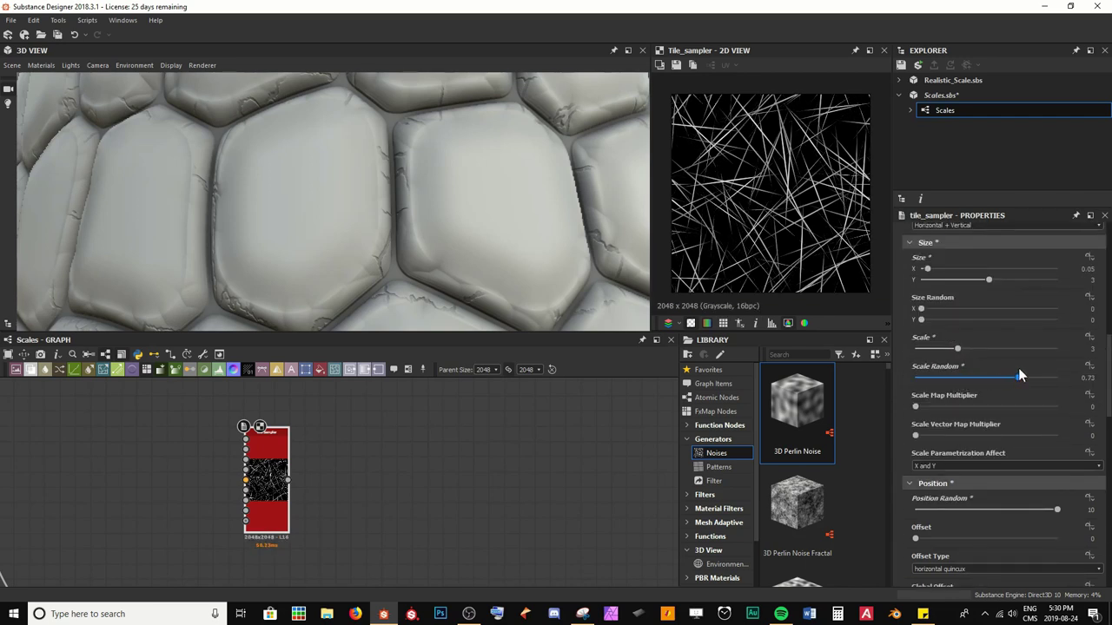
Make the Tile Sampler's streaks denser by setting X Amount and Y Amount to 50, and inspect the pattern.
scroll(980, 380, "up", 8)
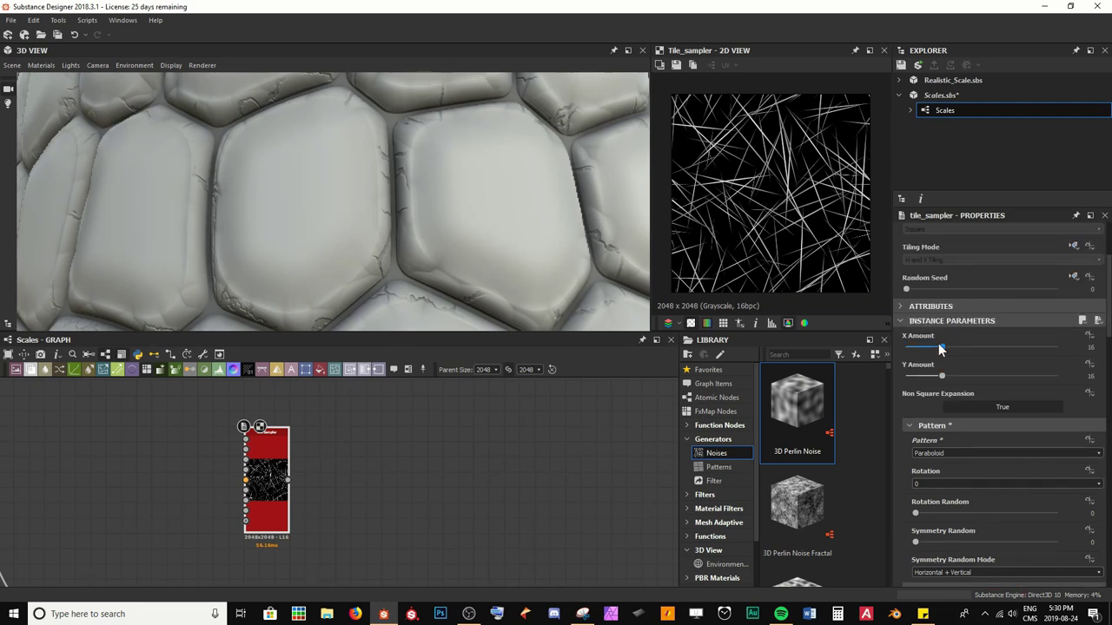
left_click(943, 350)
type("50")
key("Tab")
key("Return")
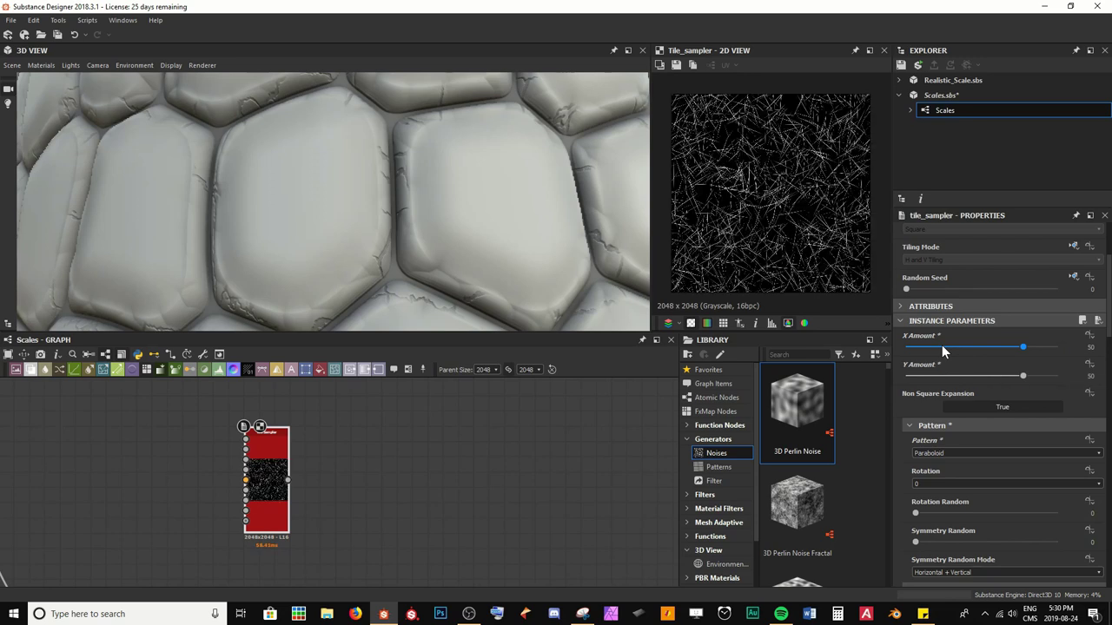
scroll(709, 213, "up", 1)
scroll(708, 209, "up", 1)
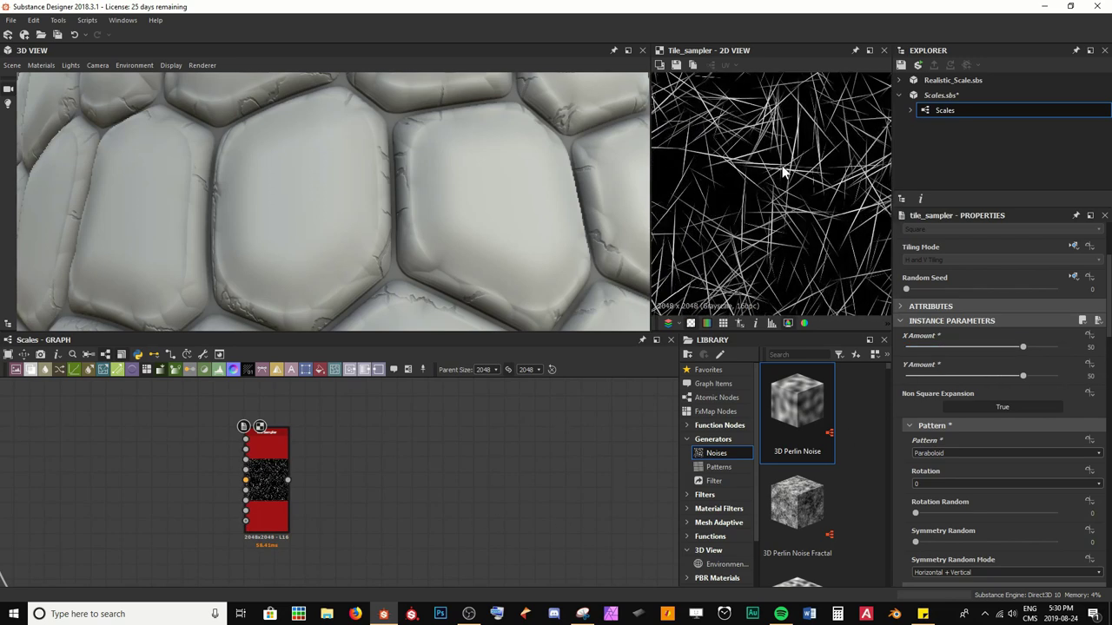
scroll(785, 173, "down", 3)
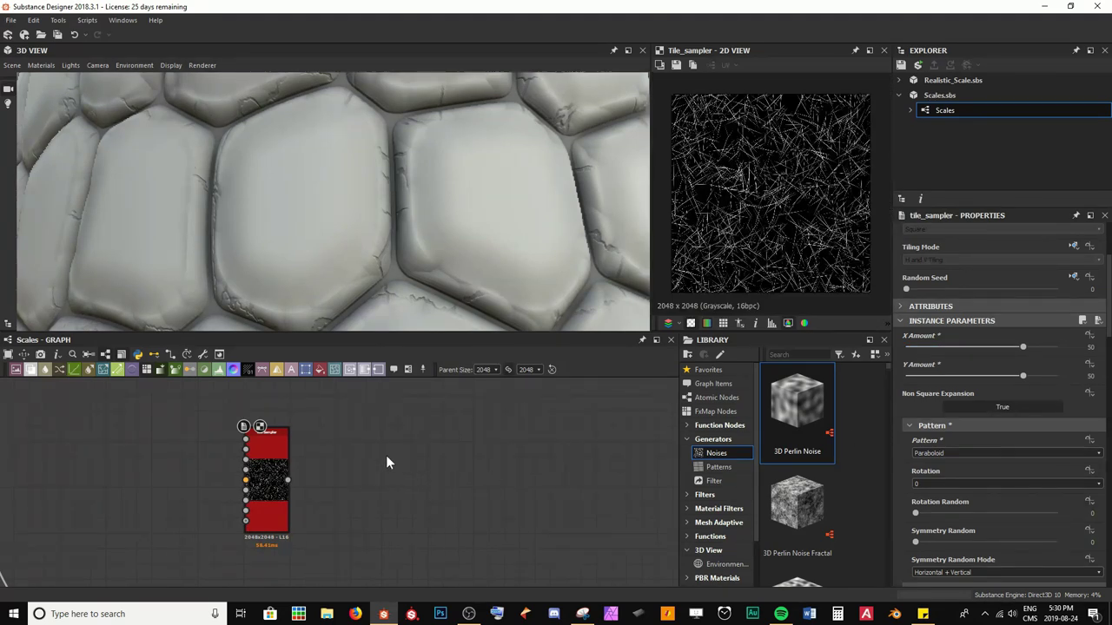
Add a Swirl Grayscale node after the Tile Sampler and inspect how it twists the streaks.
key("space")
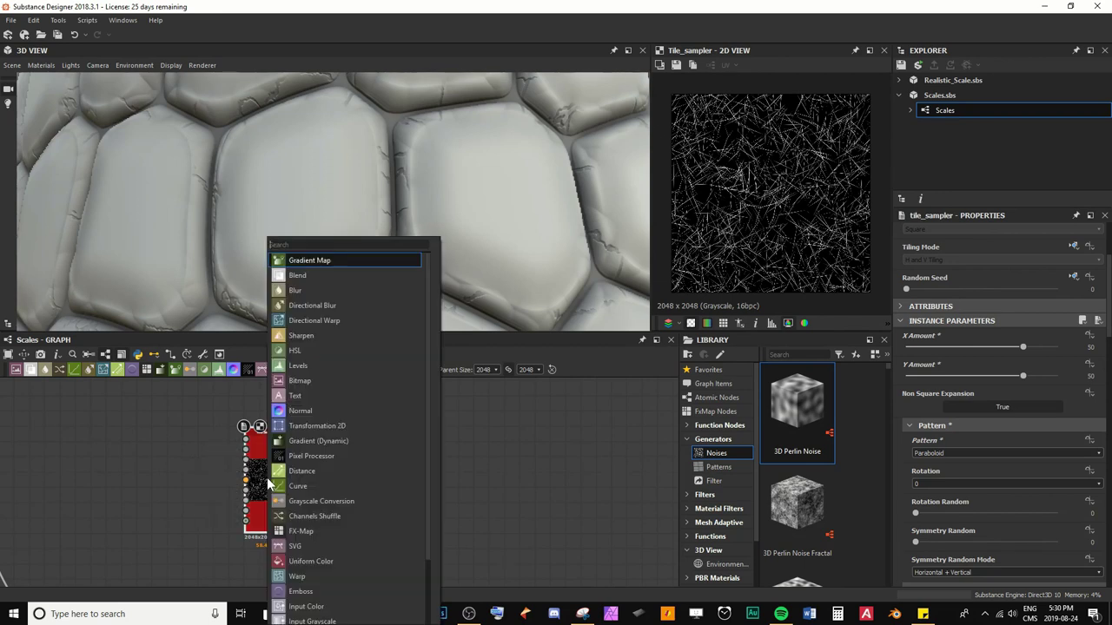
type("swi")
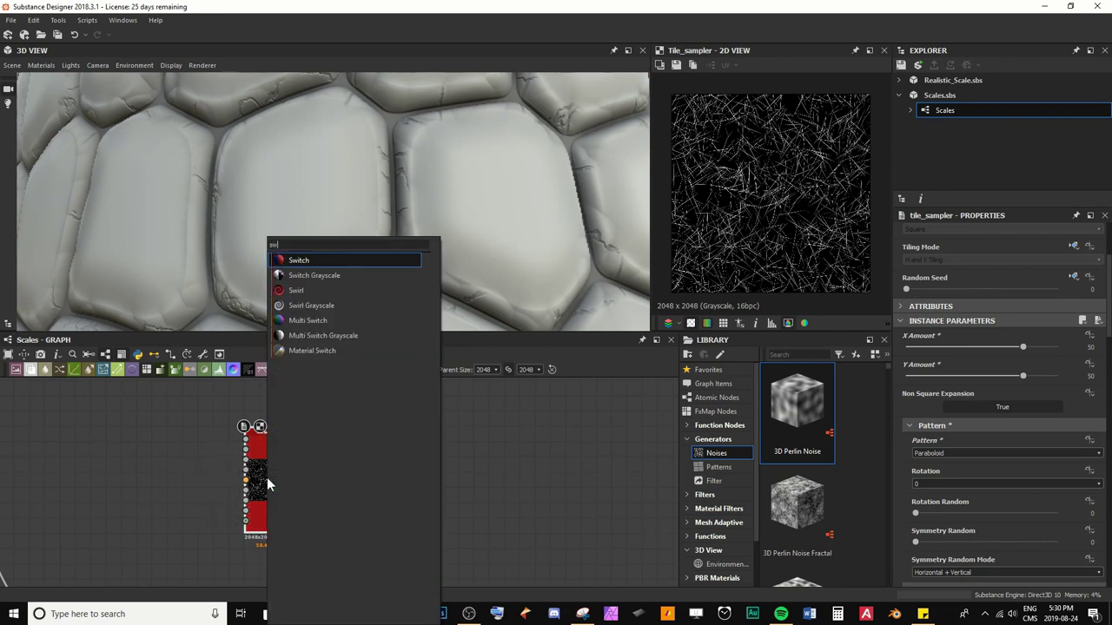
type("rl")
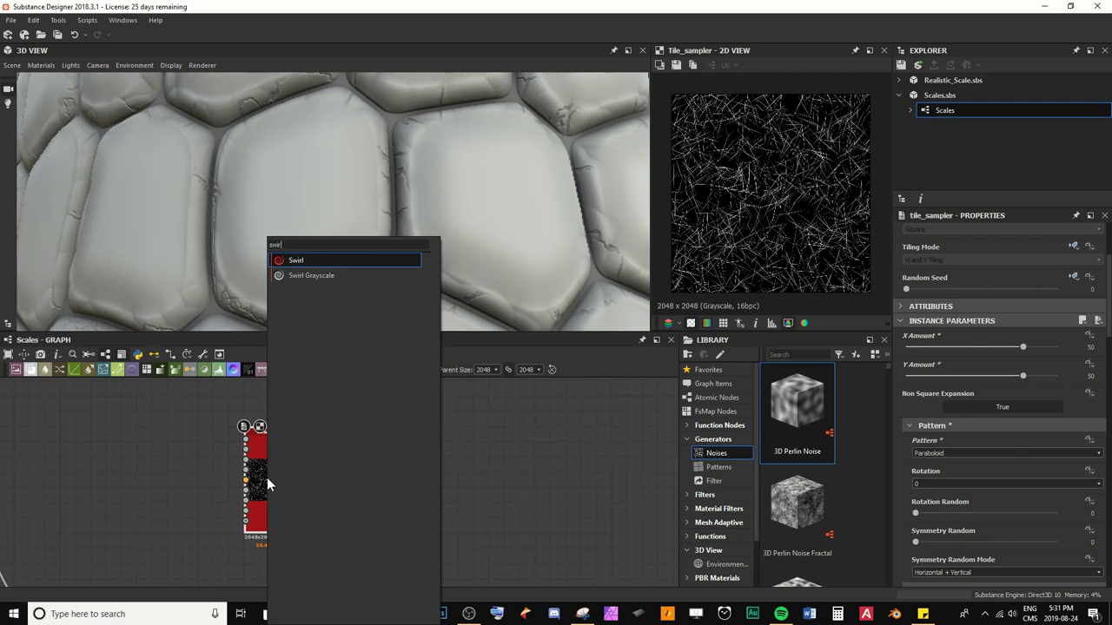
key("Down")
key("Return")
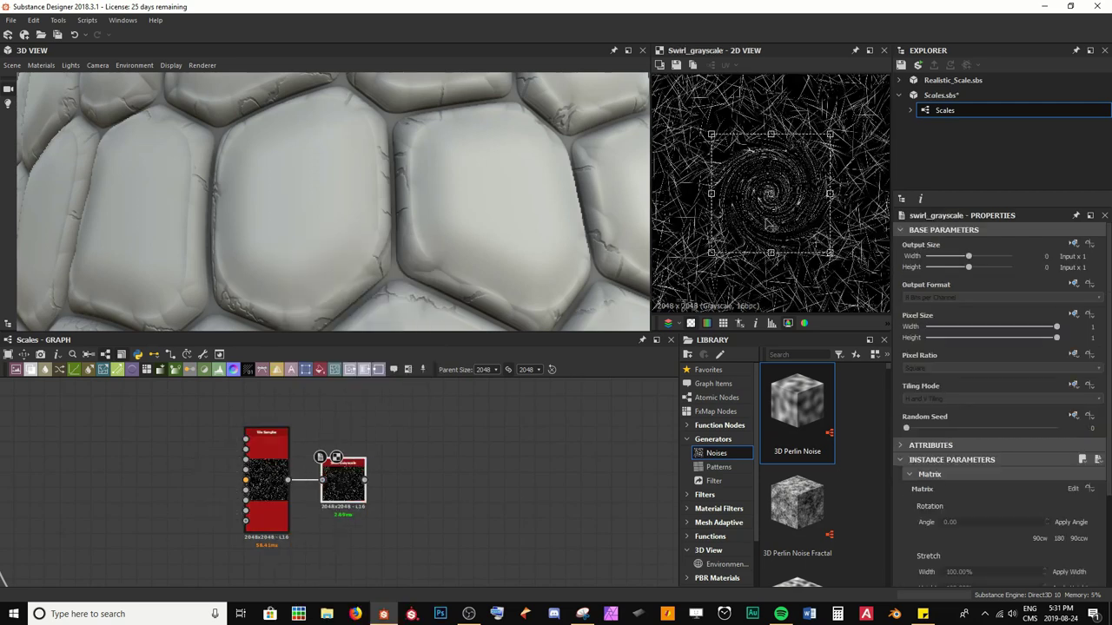
scroll(765, 219, "up", 5)
scroll(791, 150, "down", 2)
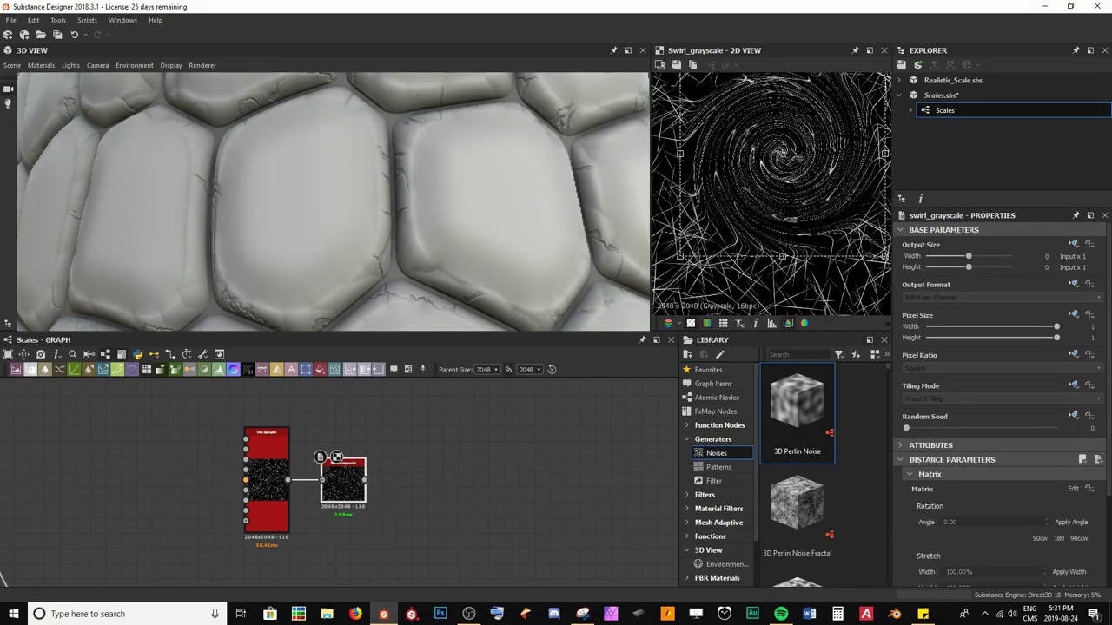
middle_click_drag(790, 154, 783, 171)
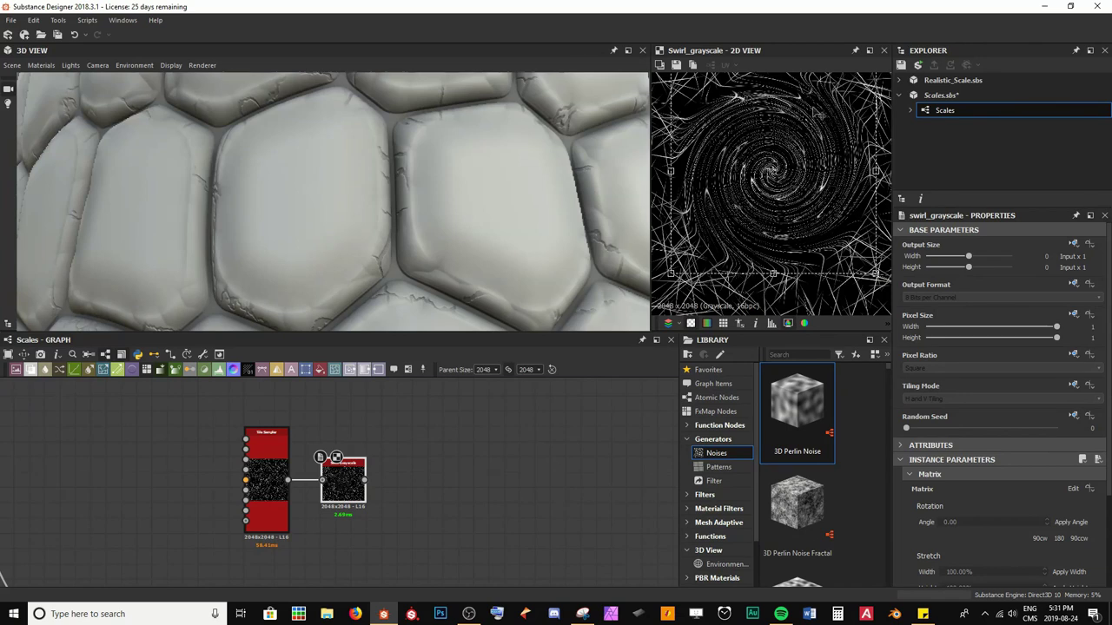
scroll(775, 219, "down", 3)
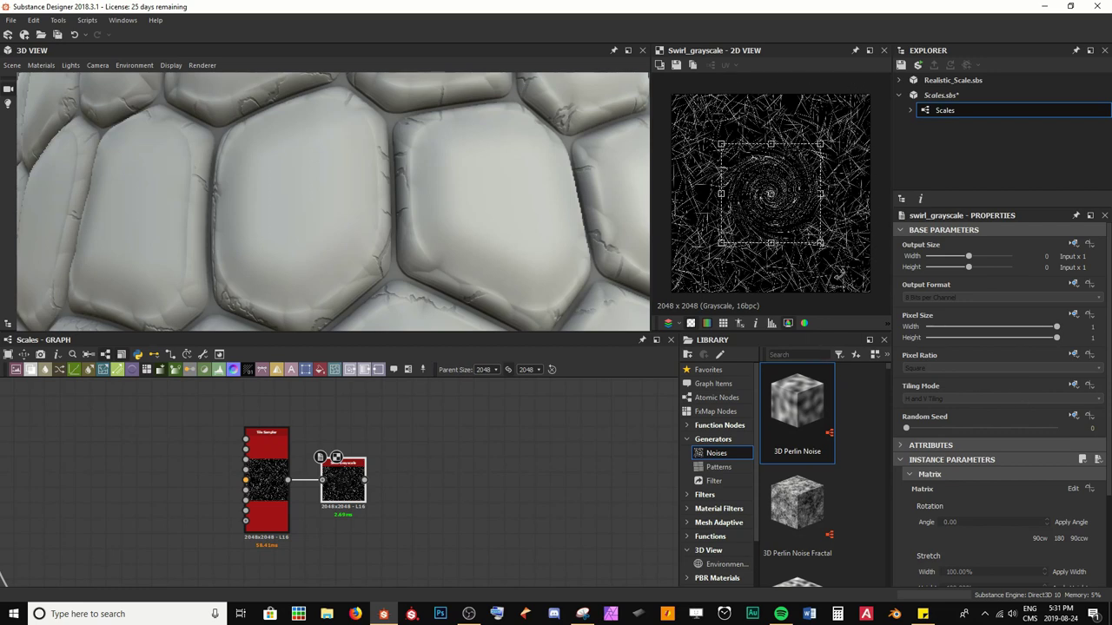
Enlarge the Swirl Grayscale's matrix with the x2 scaling so the swirl spreads across the whole pattern.
scroll(980, 478, "down", 3)
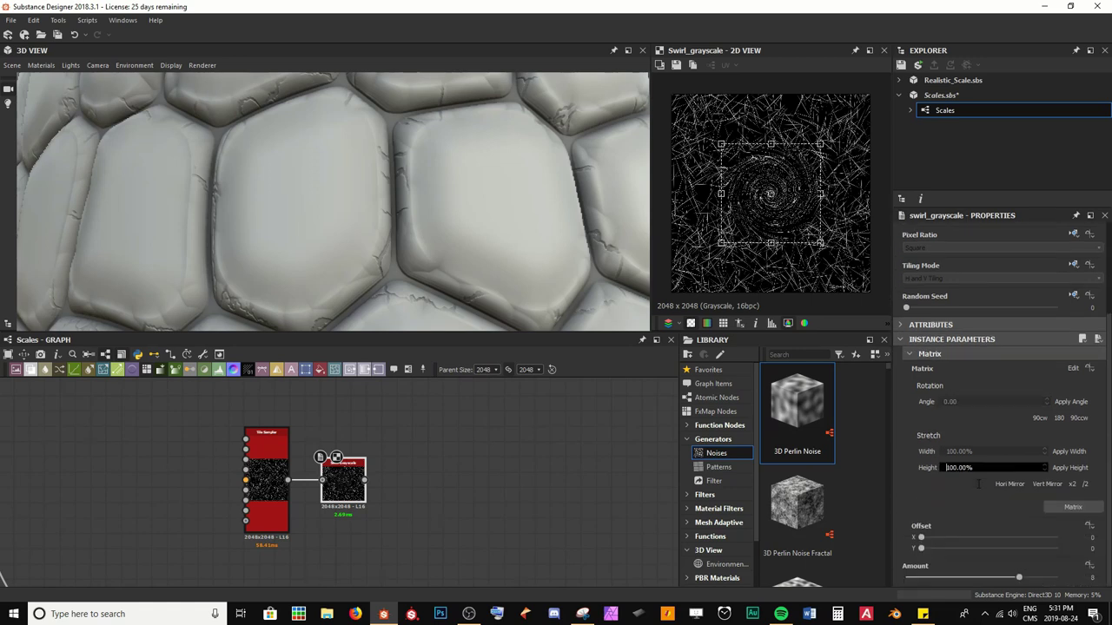
left_click(1073, 486)
left_click(1074, 488)
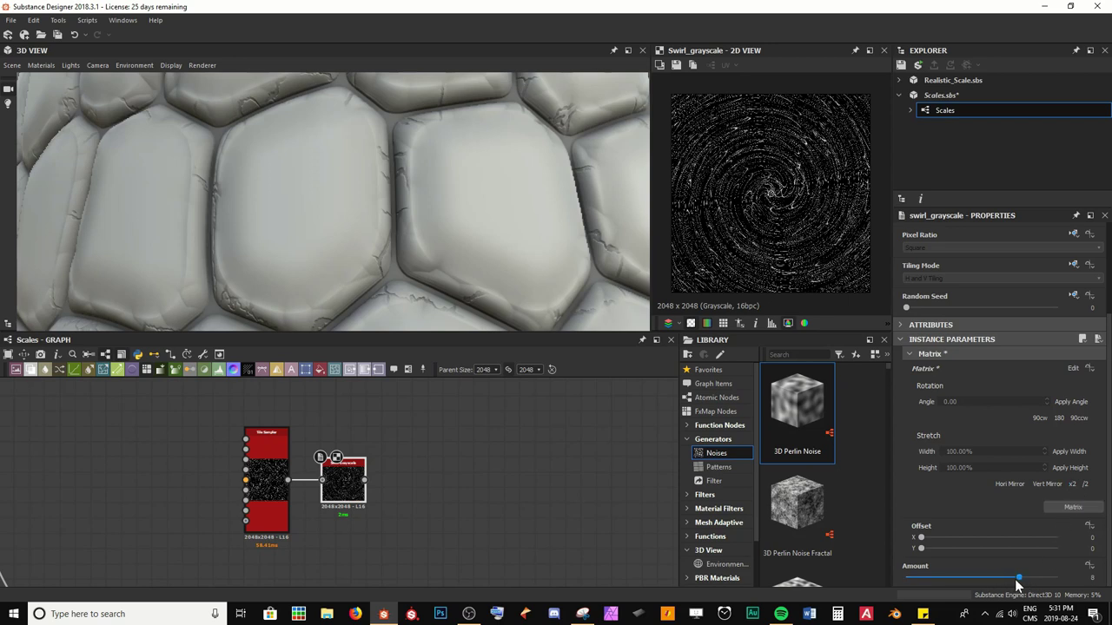
Weaken the swirl by setting the Swirl Grayscale's Amount to 0.25 and refining it to 0.3, inspecting the curved streaks.
left_click_drag(1017, 578, 981, 579)
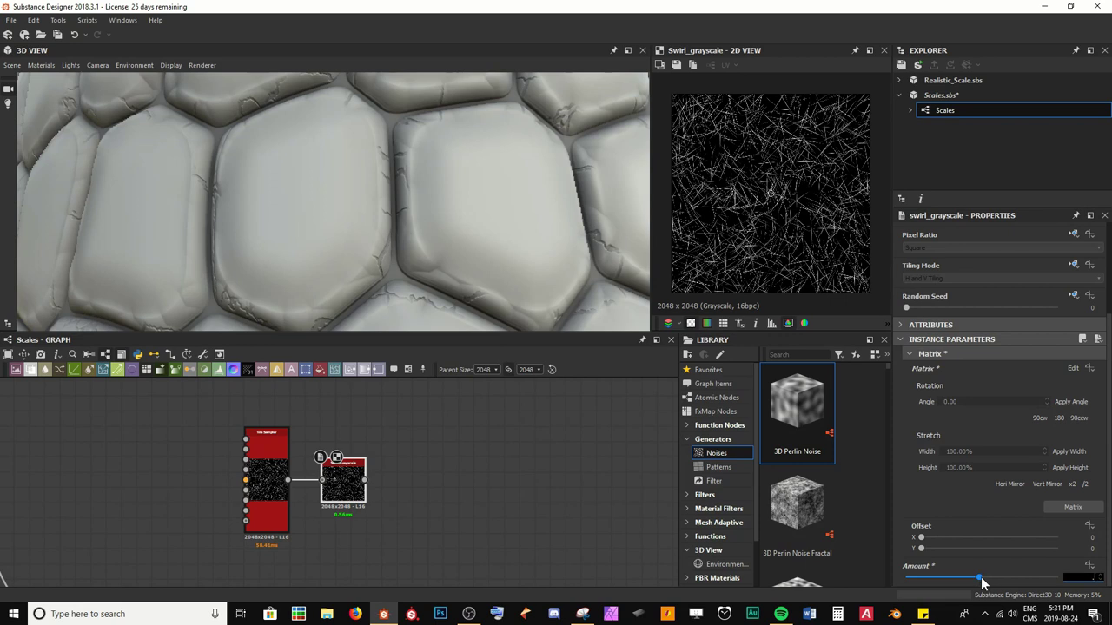
key("Return")
scroll(765, 174, "up", 3)
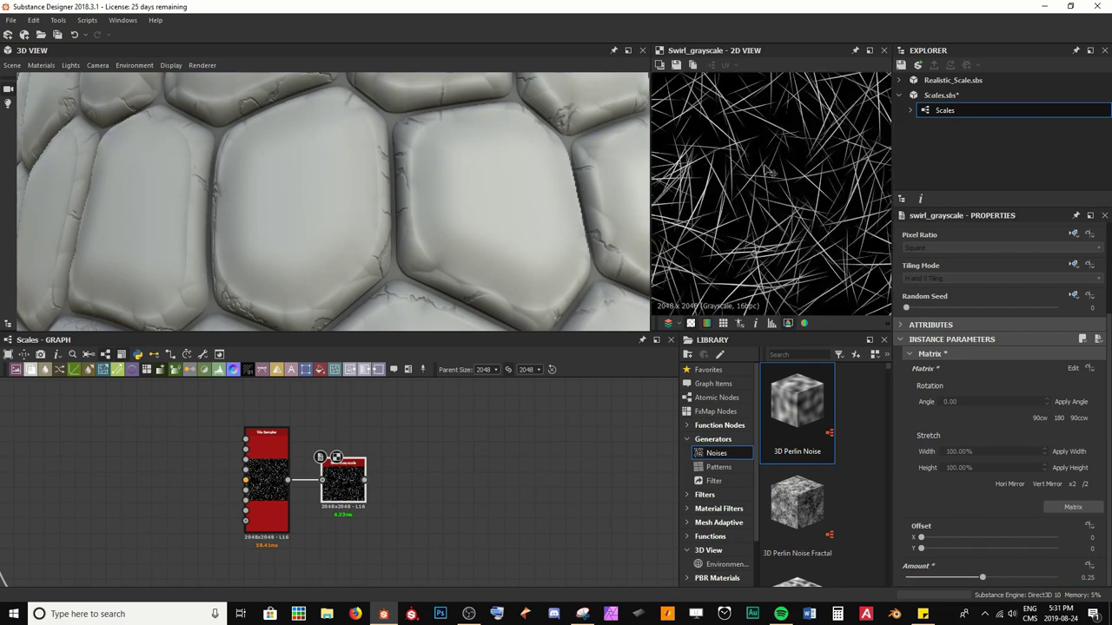
middle_click_drag(769, 179, 765, 228)
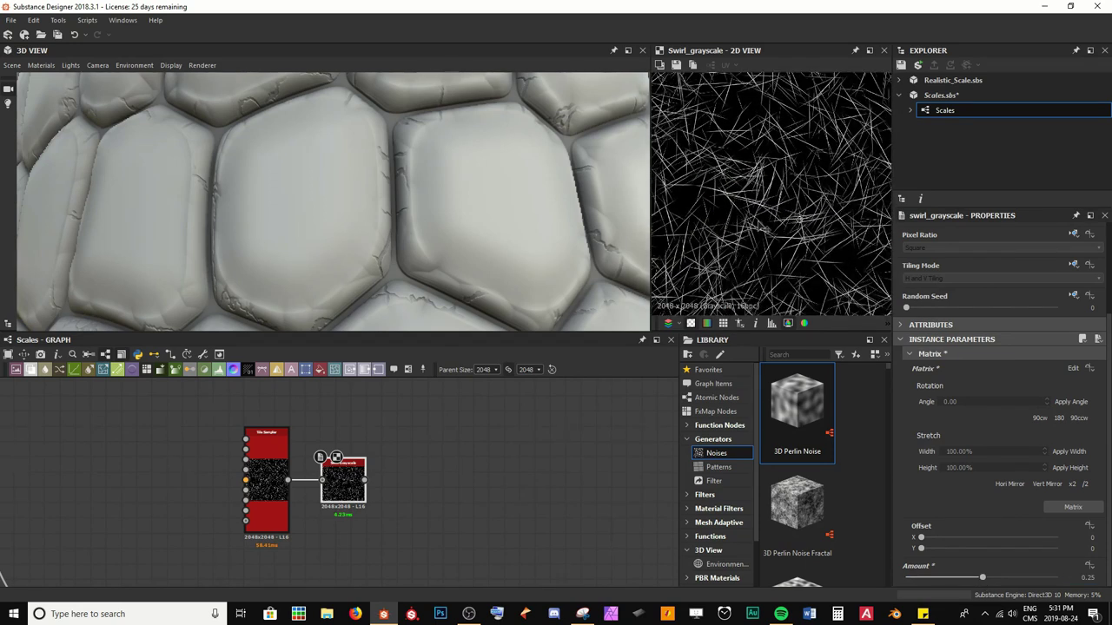
middle_click_drag(798, 115, 777, 125)
scroll(765, 139, "down", 5)
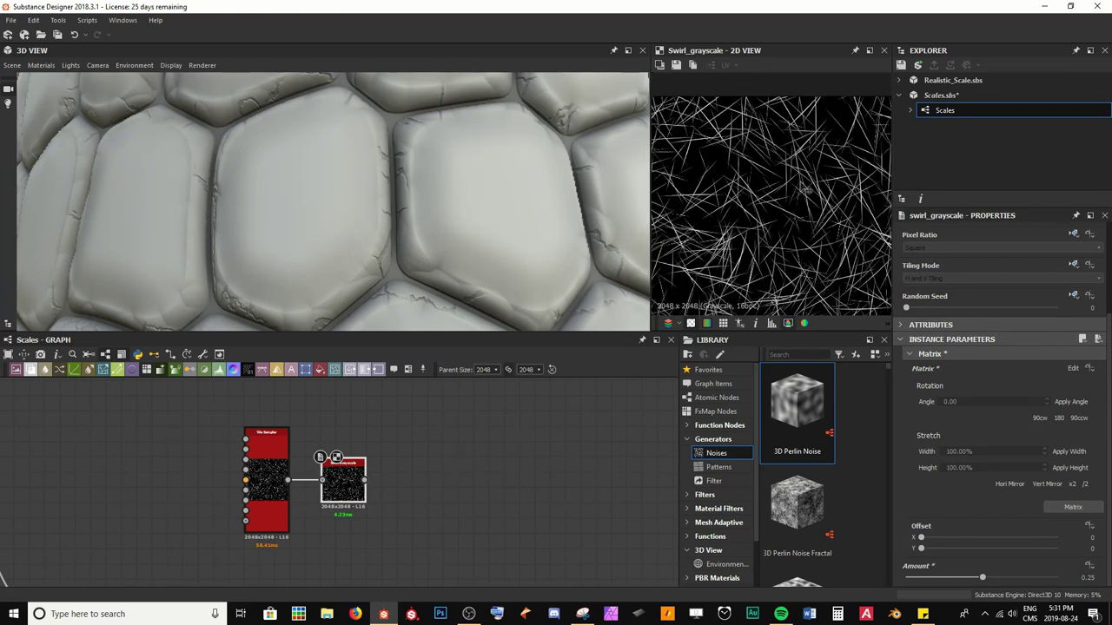
scroll(826, 255, "down", 3)
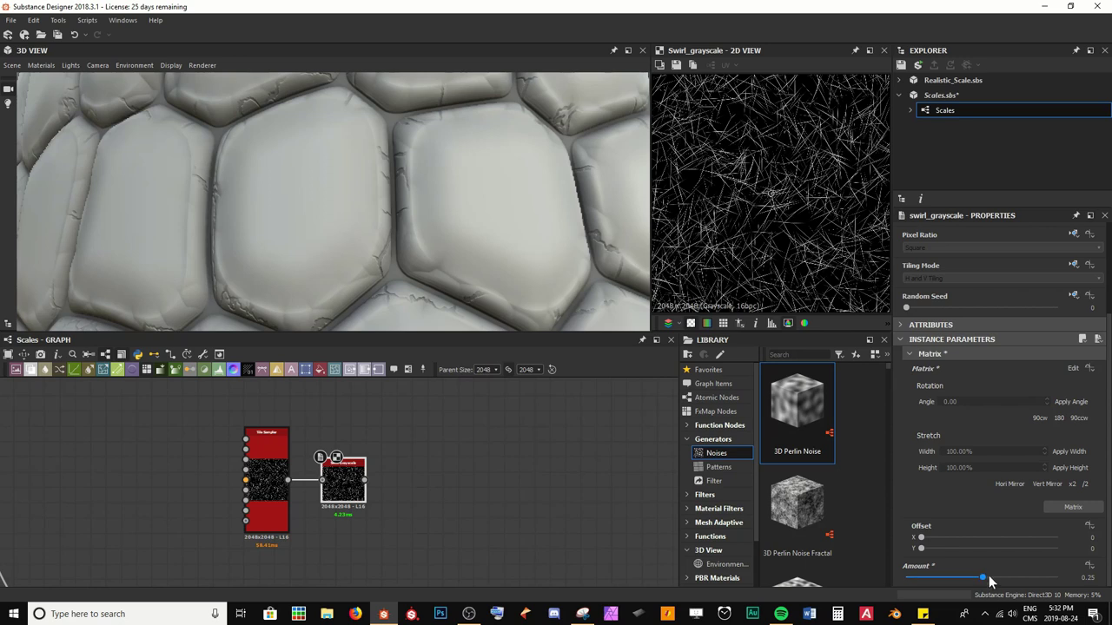
left_click(986, 576)
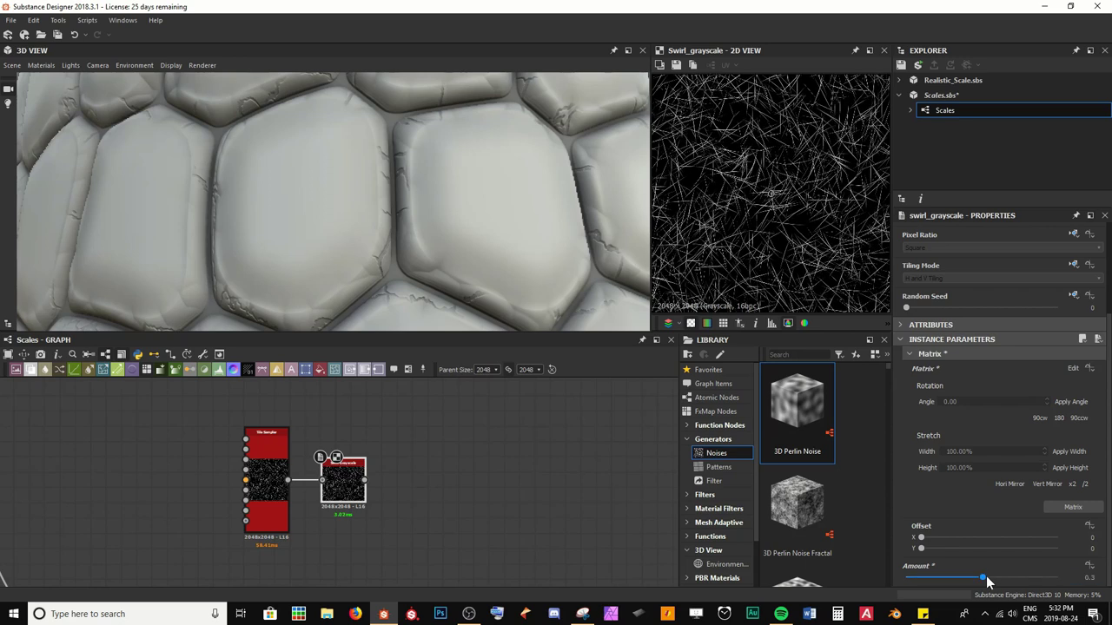
left_click_drag(500, 486, 478, 511)
scroll(819, 186, "up", 1)
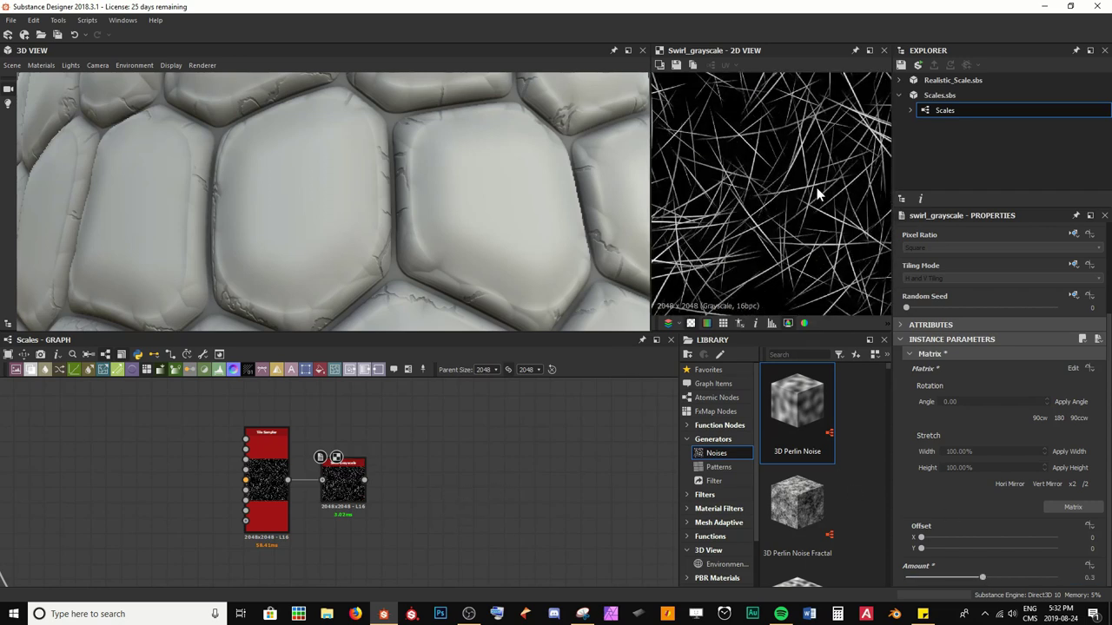
scroll(755, 196, "down", 4)
scroll(753, 193, "up", 1)
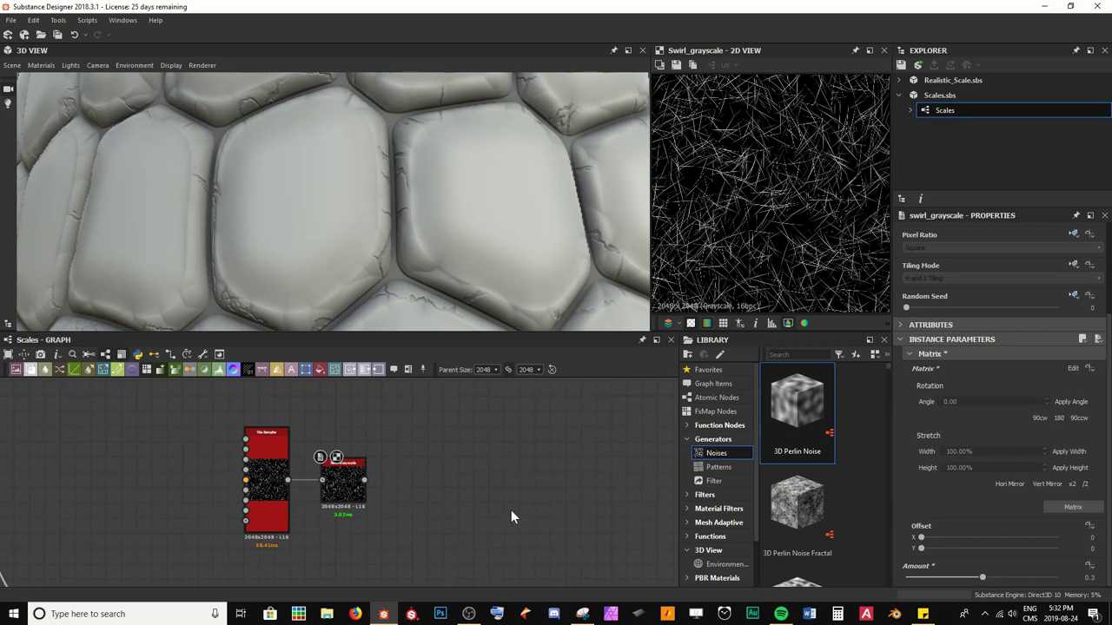
Add a Directional Warp node after the Swirl Grayscale.
middle_click_drag(511, 518, 396, 520)
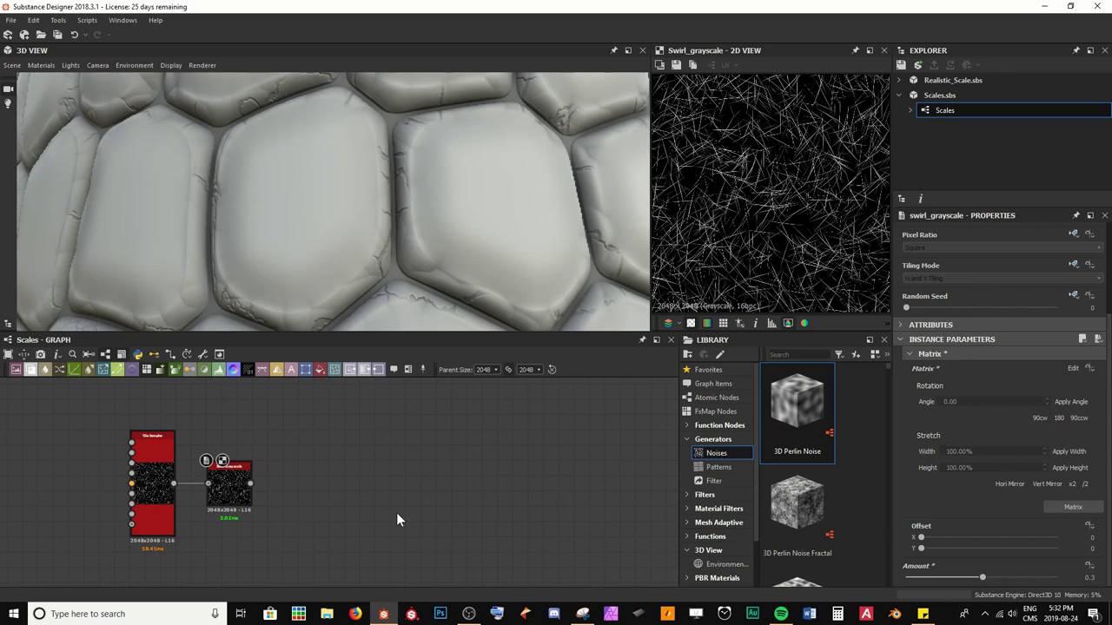
left_click(229, 500)
key("space")
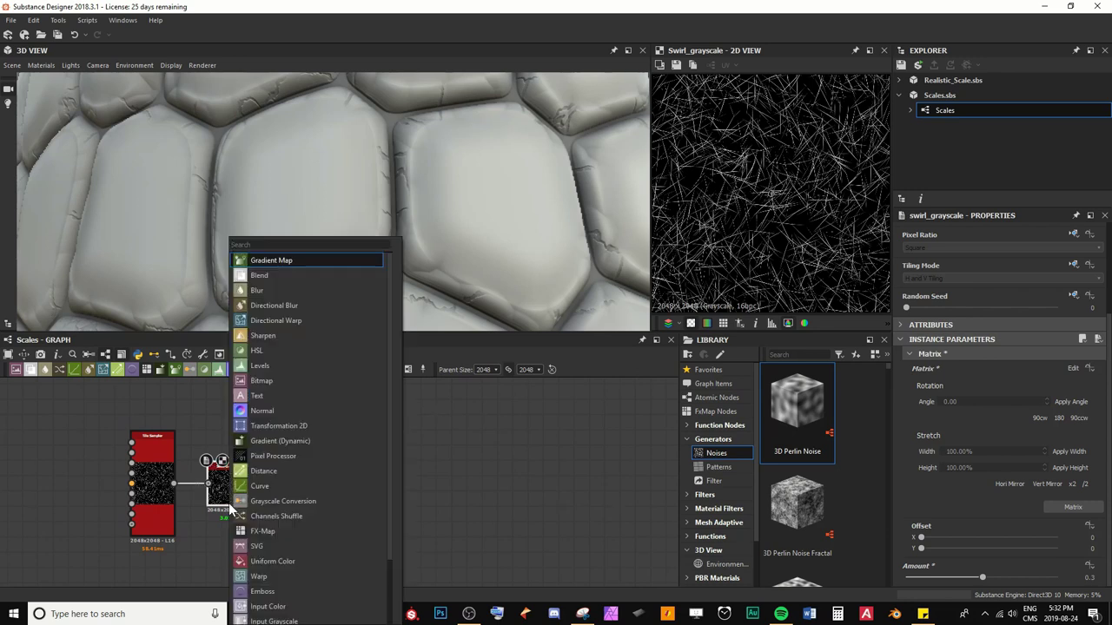
type("dire")
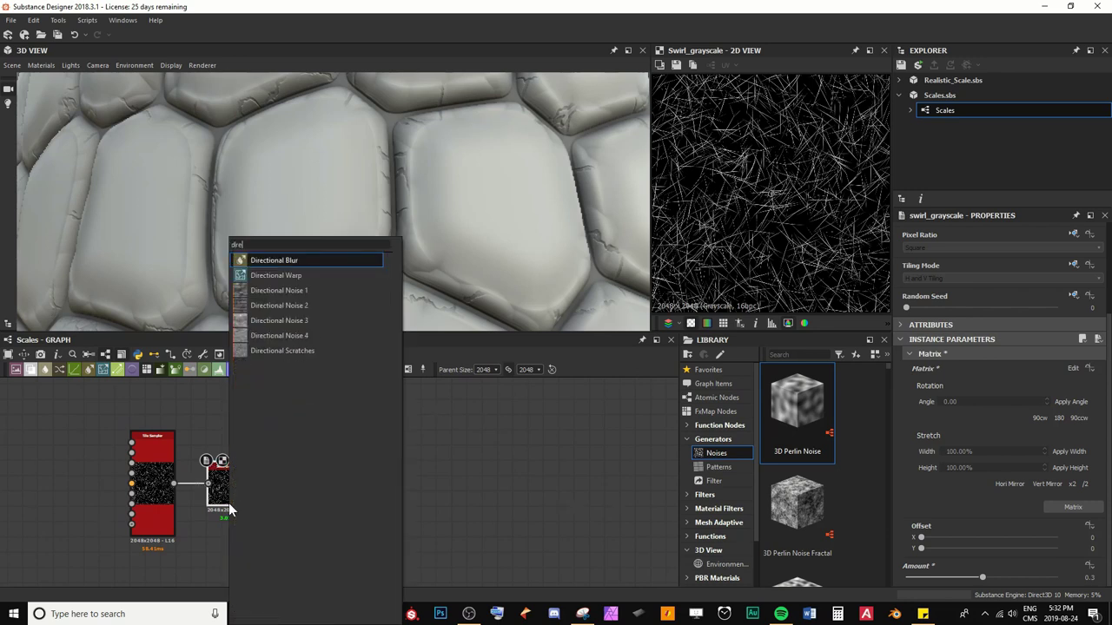
key("Down")
key("Return")
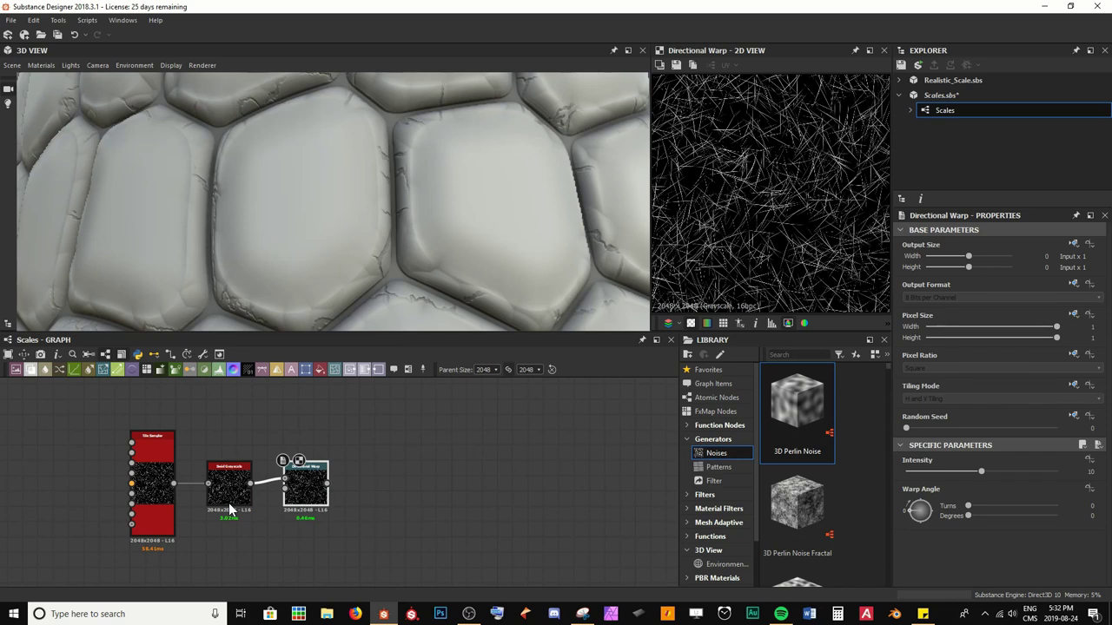
Feed the Blend that joins Rim Cracks and Scales Geo into the Directional Warp's Intensity Input, and compare the warp with the Swirl Grayscale.
scroll(230, 508, "down", 5)
middle_click_drag(138, 538, 268, 459)
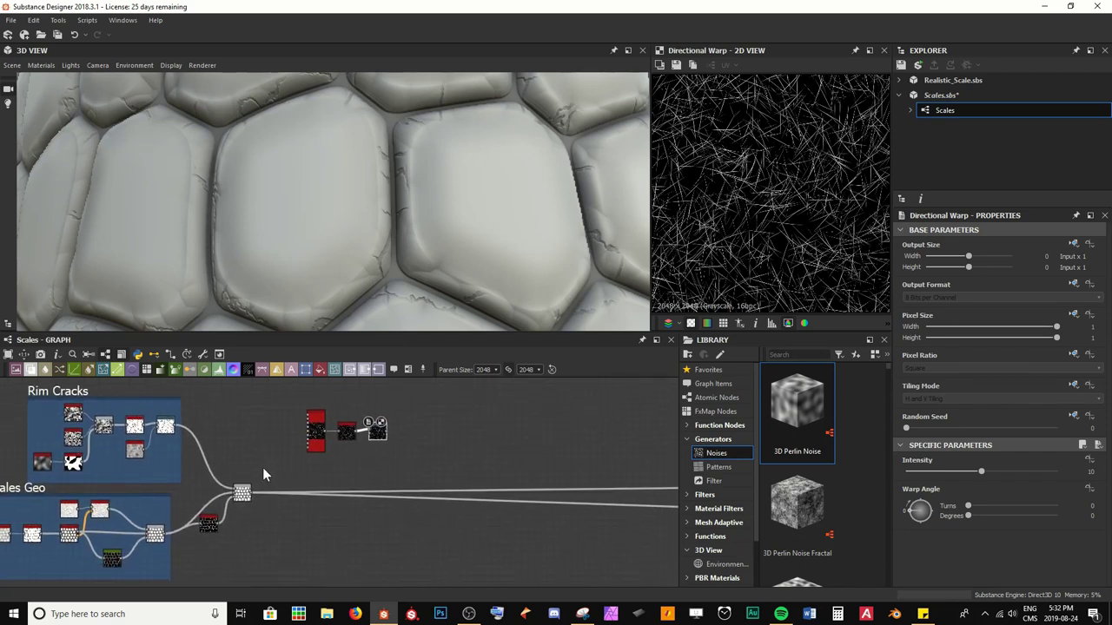
scroll(245, 483, "up", 4)
double_click(246, 512)
scroll(753, 206, "up", 3)
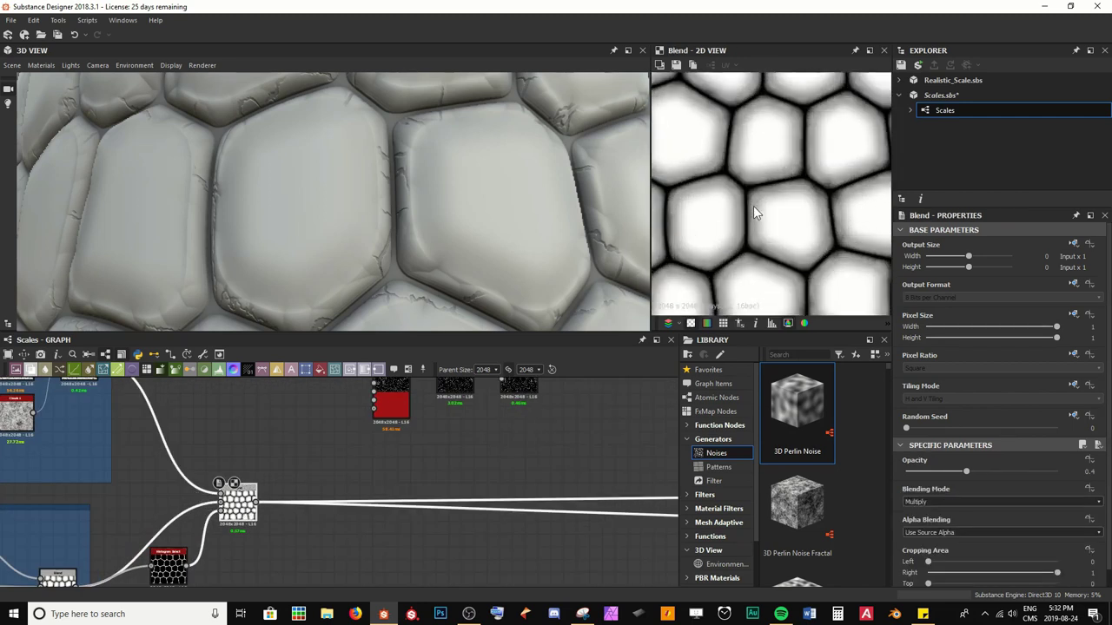
scroll(777, 165, "up", 3)
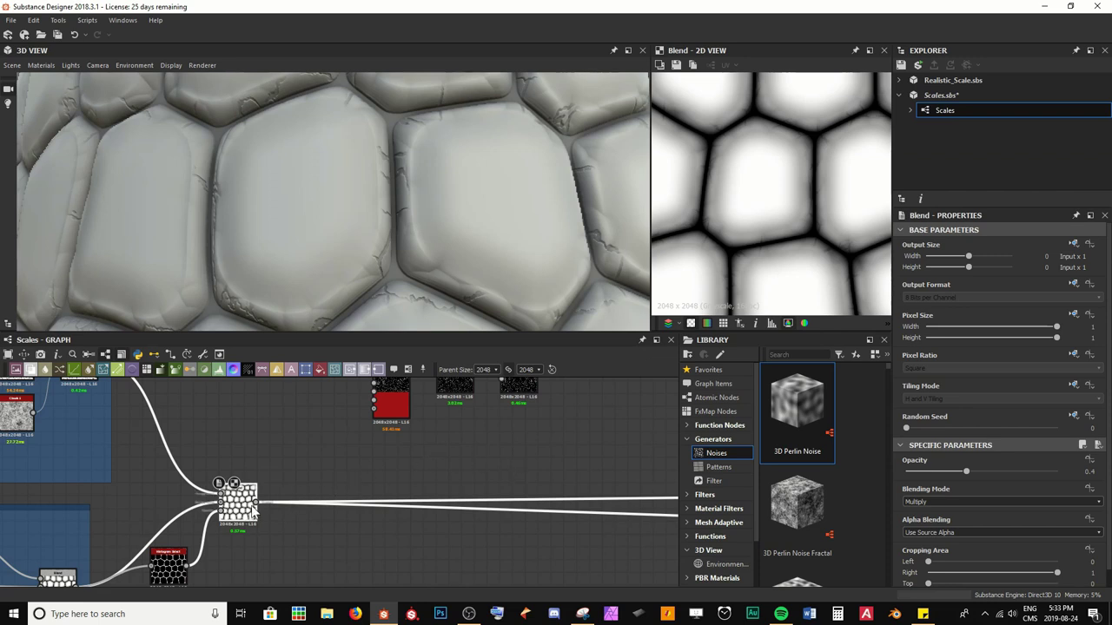
left_click_drag(257, 502, 381, 459)
scroll(502, 521, "up", 5)
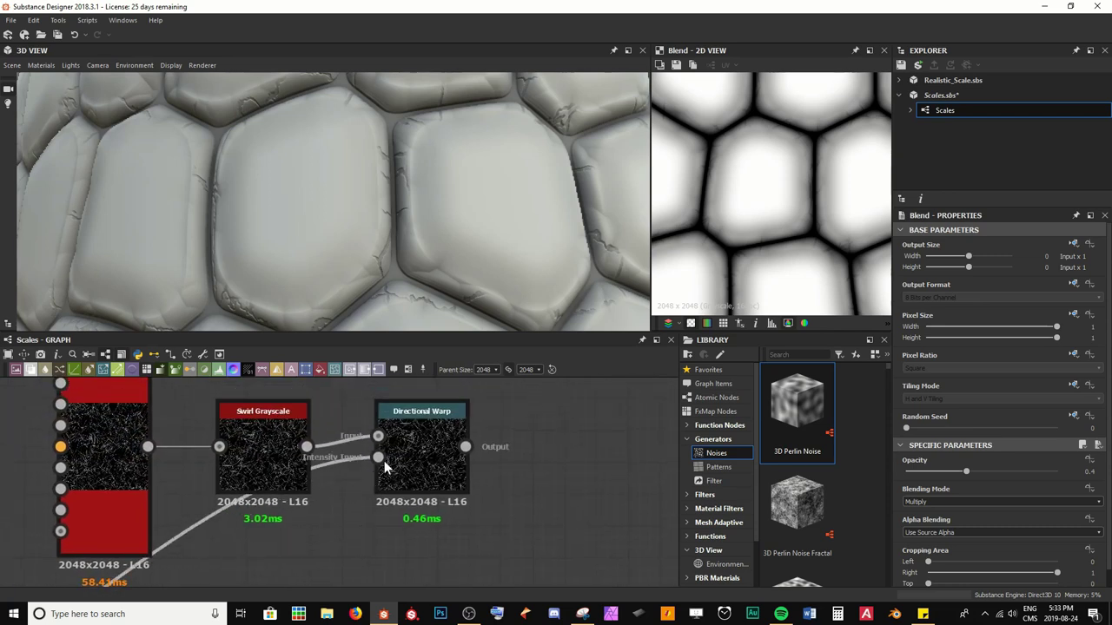
double_click(420, 458)
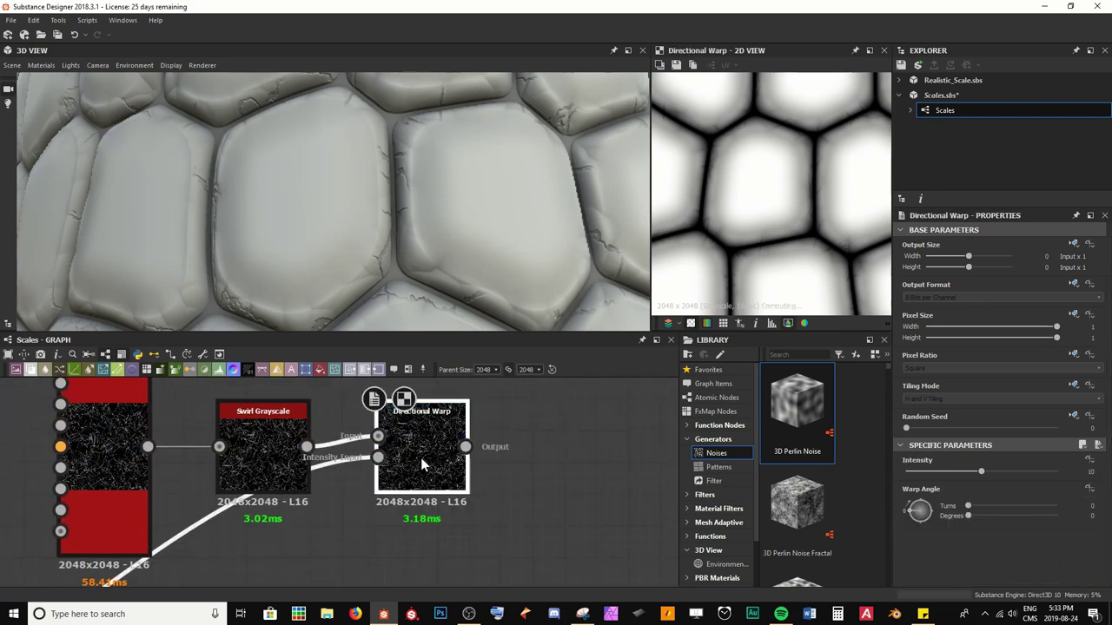
double_click(286, 437)
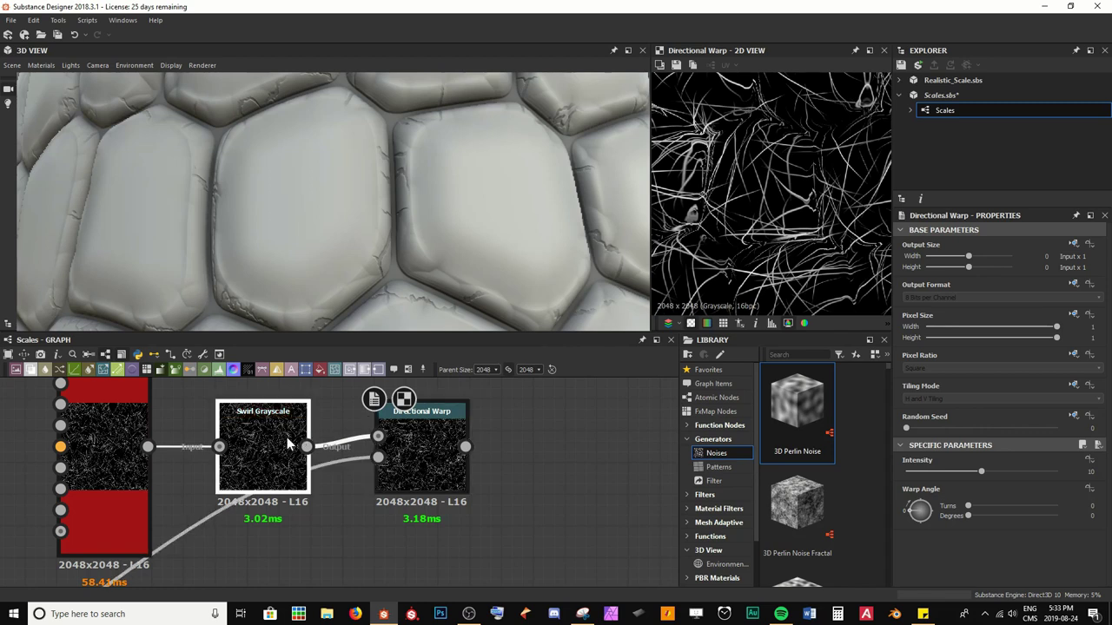
Try an Intensity of 50 with a Warp Angle of 0.28 turns on the Directional Warp, checking its Blend intensity mask.
double_click(430, 456)
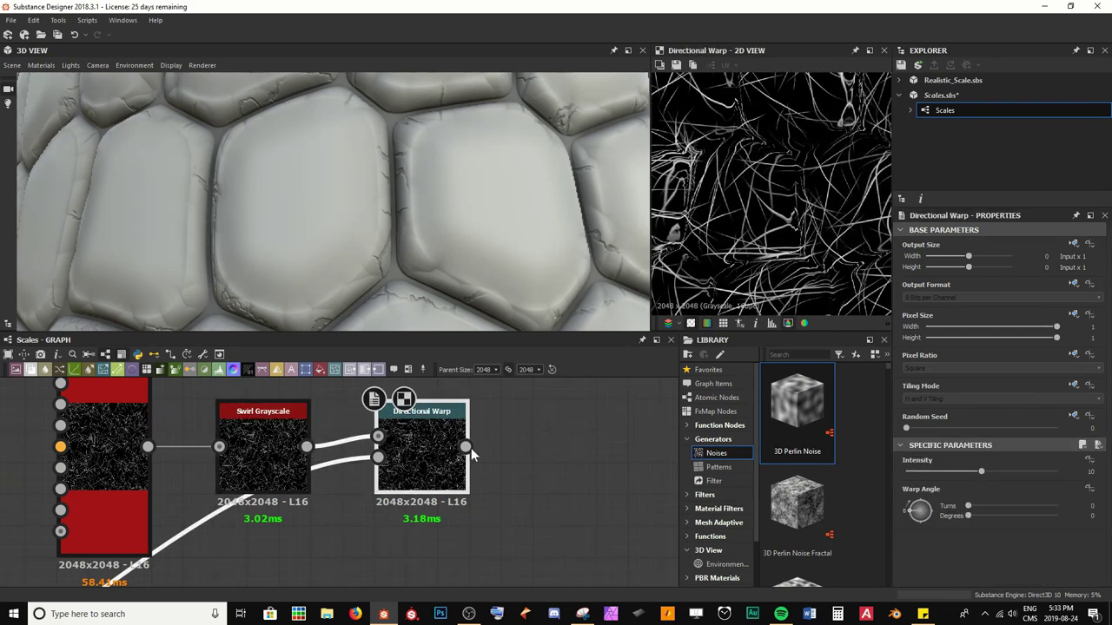
double_click(379, 458)
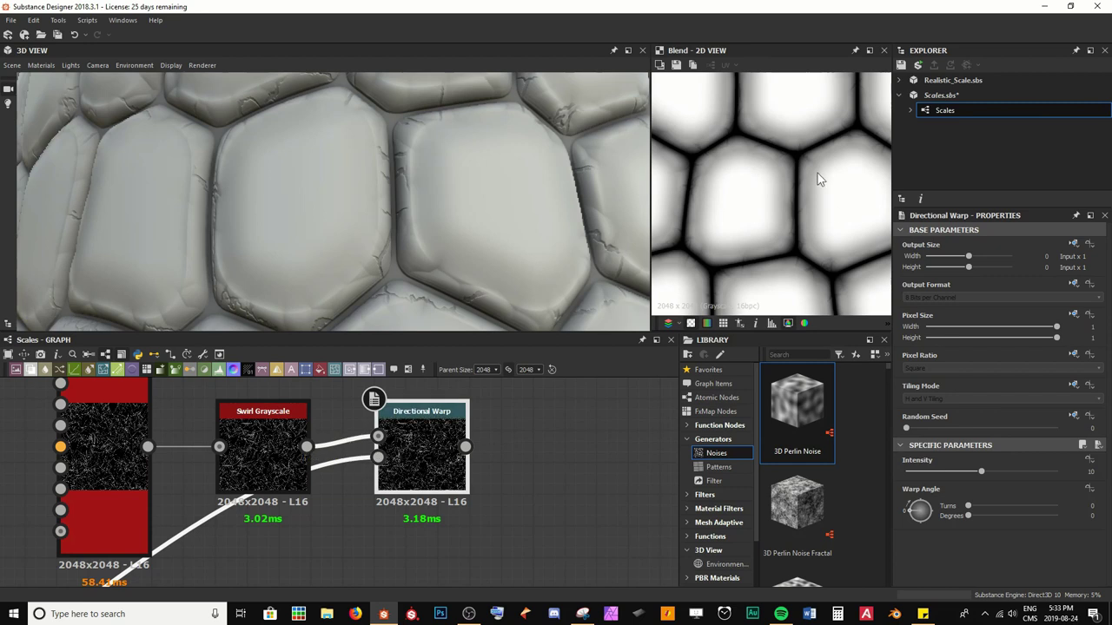
middle_click_drag(812, 176, 784, 180)
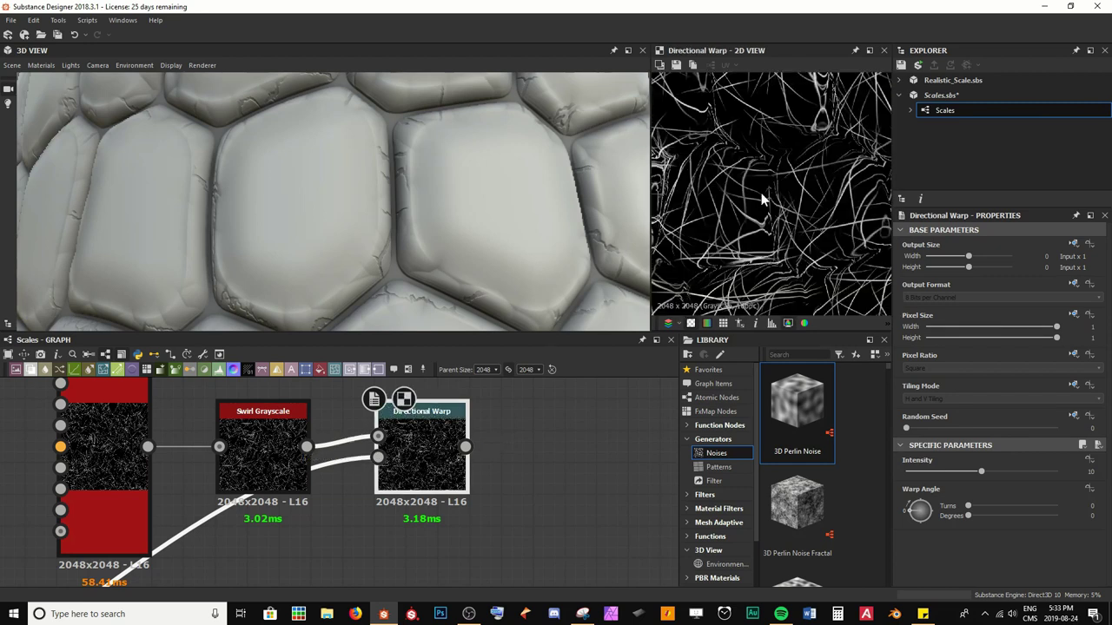
left_click_drag(968, 506, 976, 470)
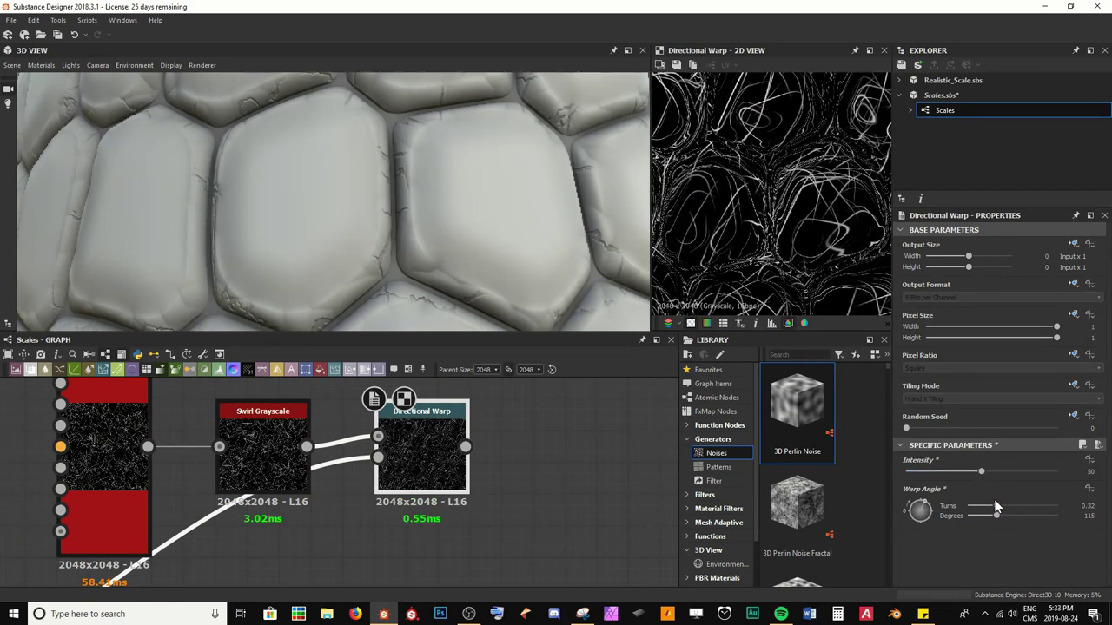
left_click_drag(996, 506, 992, 506)
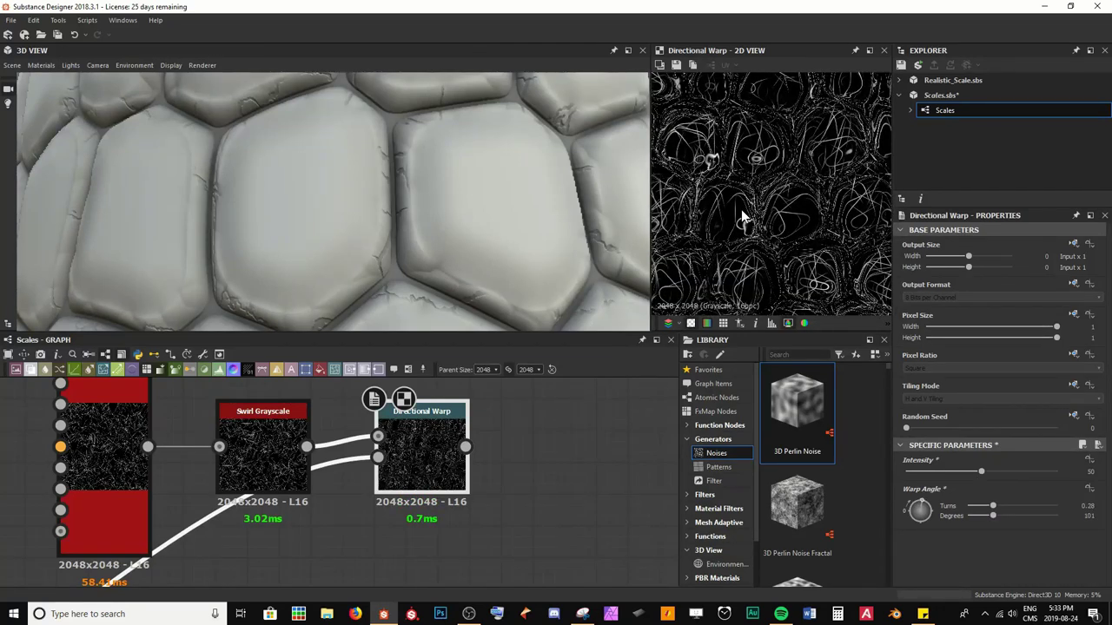
Set the Directional Warp's Intensity to 15 and its Warp Angle to 0.35 turns.
left_click(981, 471)
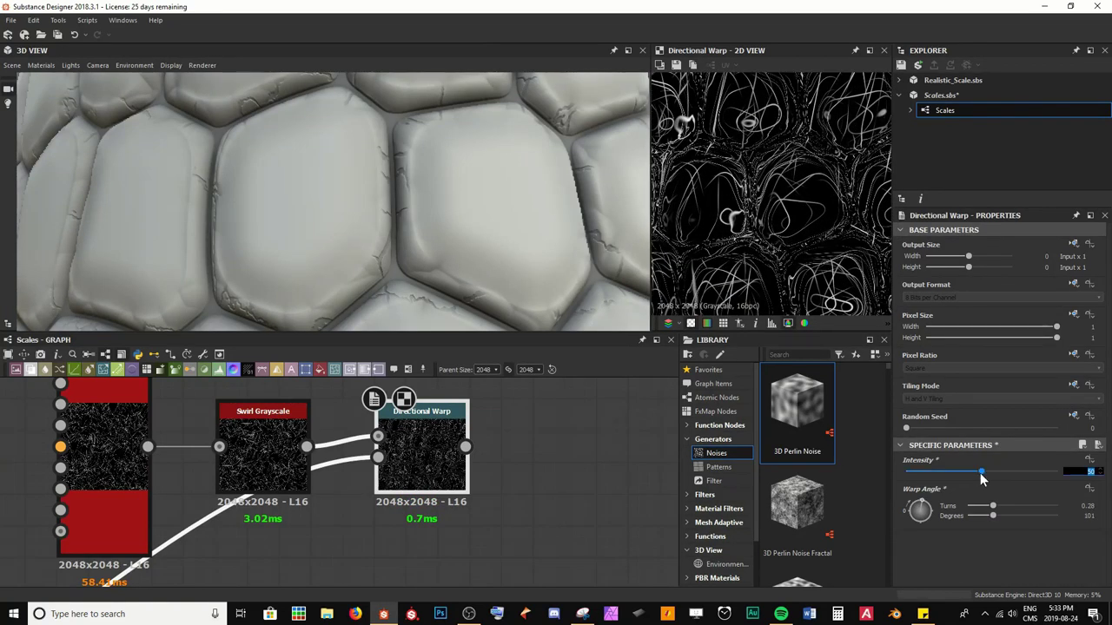
key("Return")
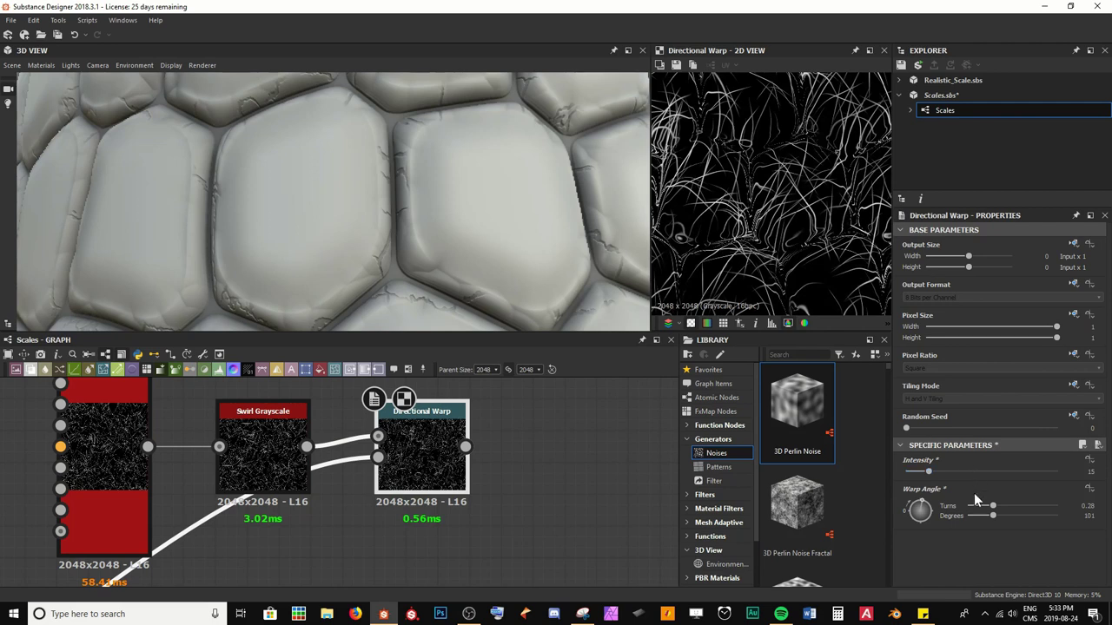
mouse_move(992, 506)
left_mouse_down()
mouse_move(1015, 516)
mouse_move(1001, 512)
left_mouse_up()
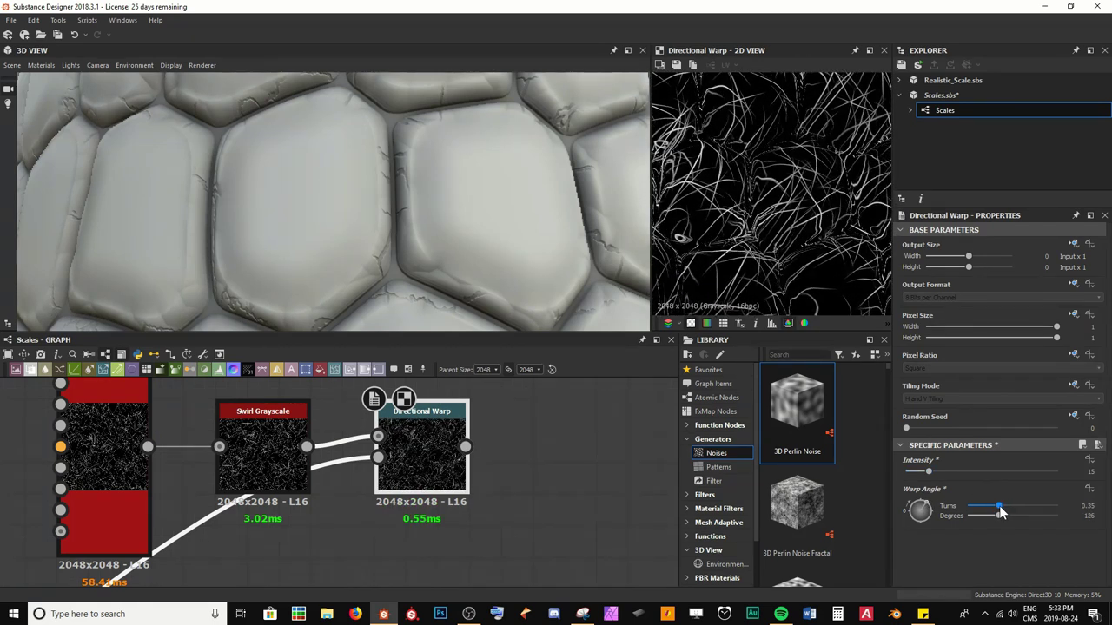
Compare the warped streaks with the Swirl Grayscale and the Blend intensity mask, and examine the scales on the 3D model.
scroll(764, 250, "up", 3)
middle_click_drag(765, 251, 788, 227)
double_click(240, 471)
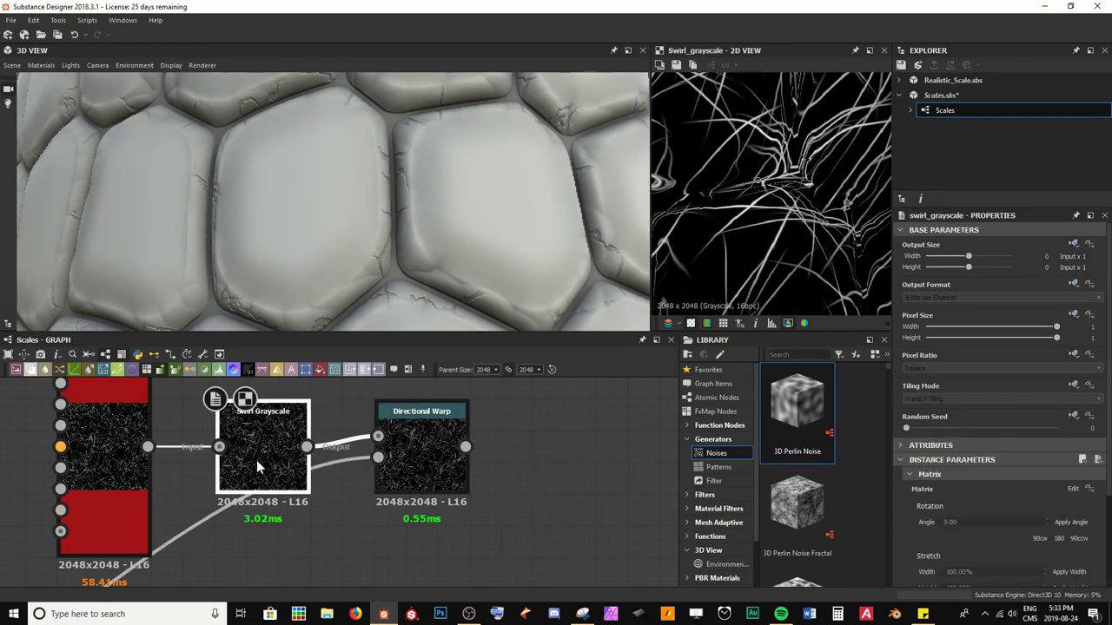
scroll(789, 217, "up", 1)
middle_click_drag(785, 214, 771, 214)
double_click(379, 457)
left_click(379, 460)
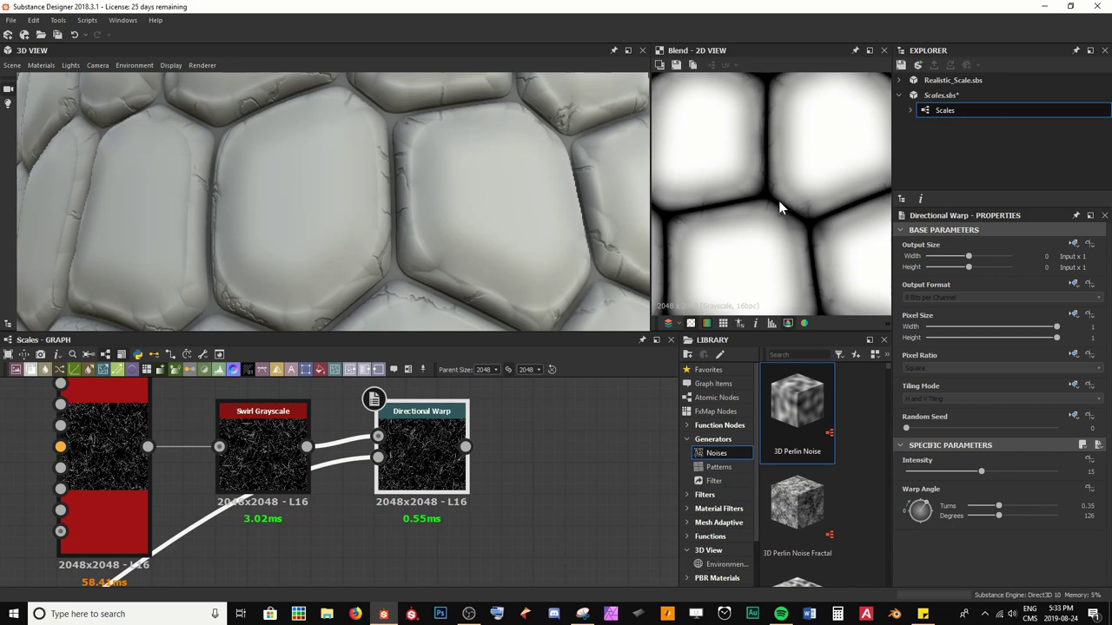
double_click(266, 453)
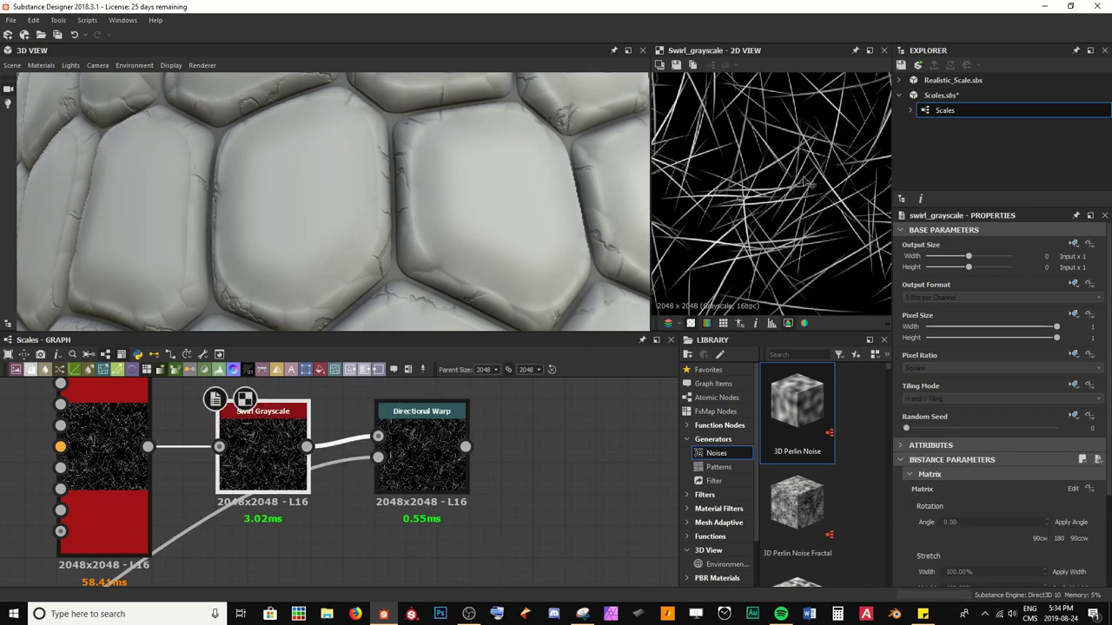
left_click_drag(531, 252, 286, 208, "alt")
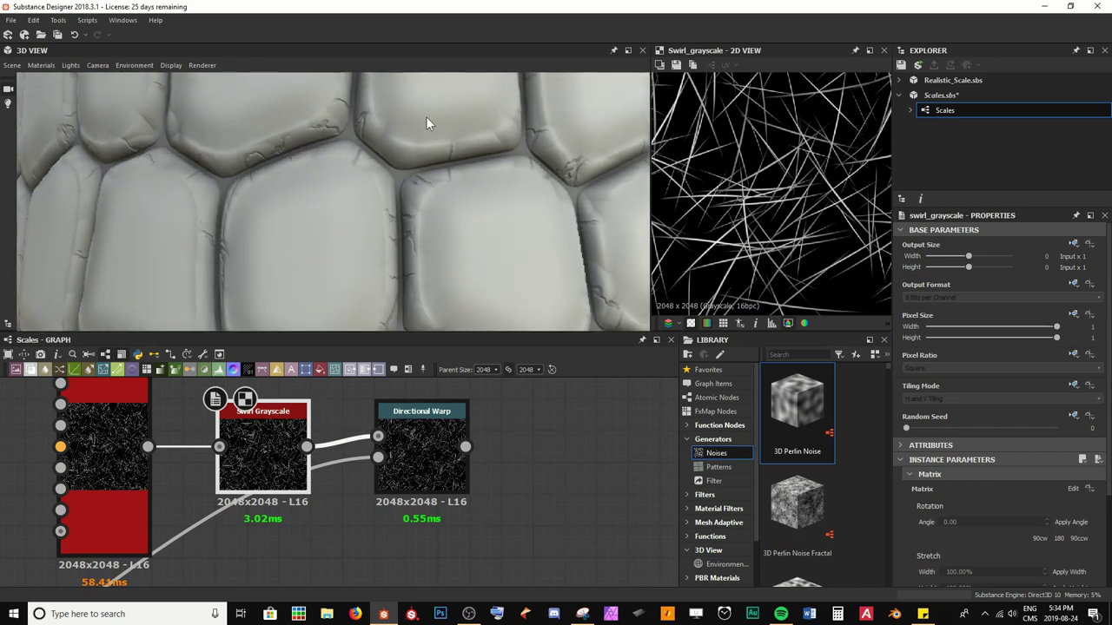
scroll(417, 130, "down", 3)
middle_click_drag(402, 156, 401, 170)
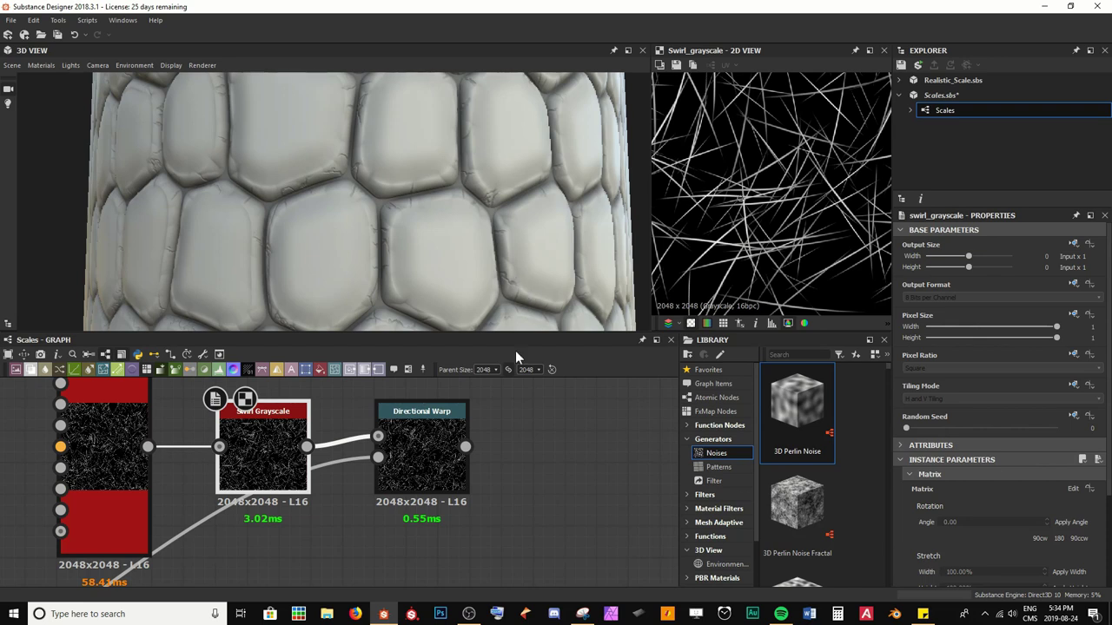
Set the Directional Warp's Warp Angle to 0.52 turns and inspect how the streaks bend around the scale borders.
double_click(435, 454)
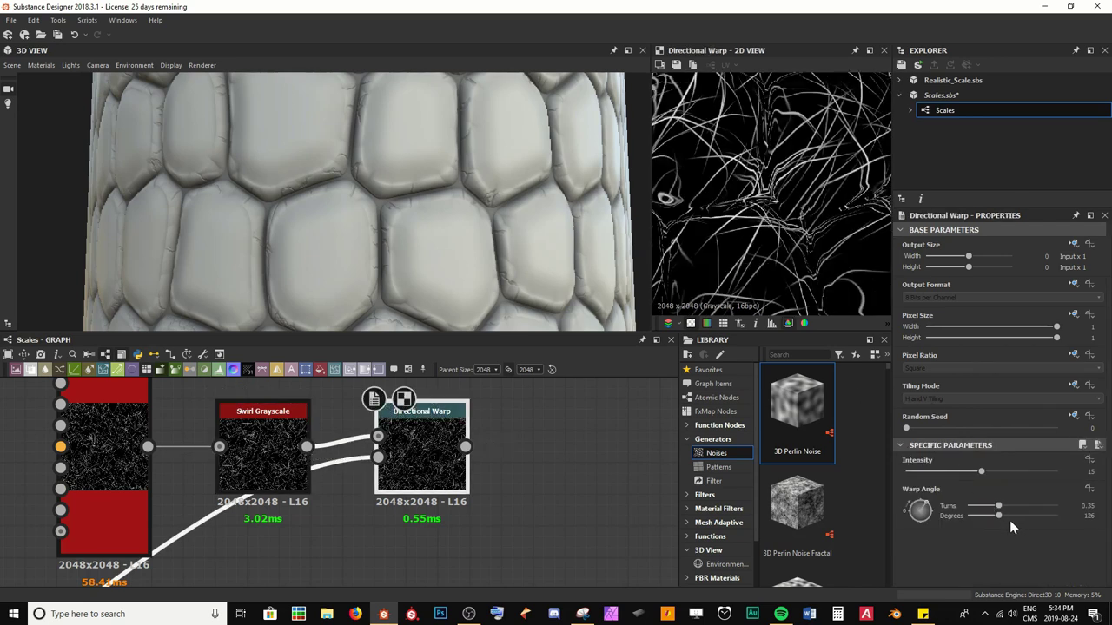
left_click_drag(1009, 521, 1014, 515)
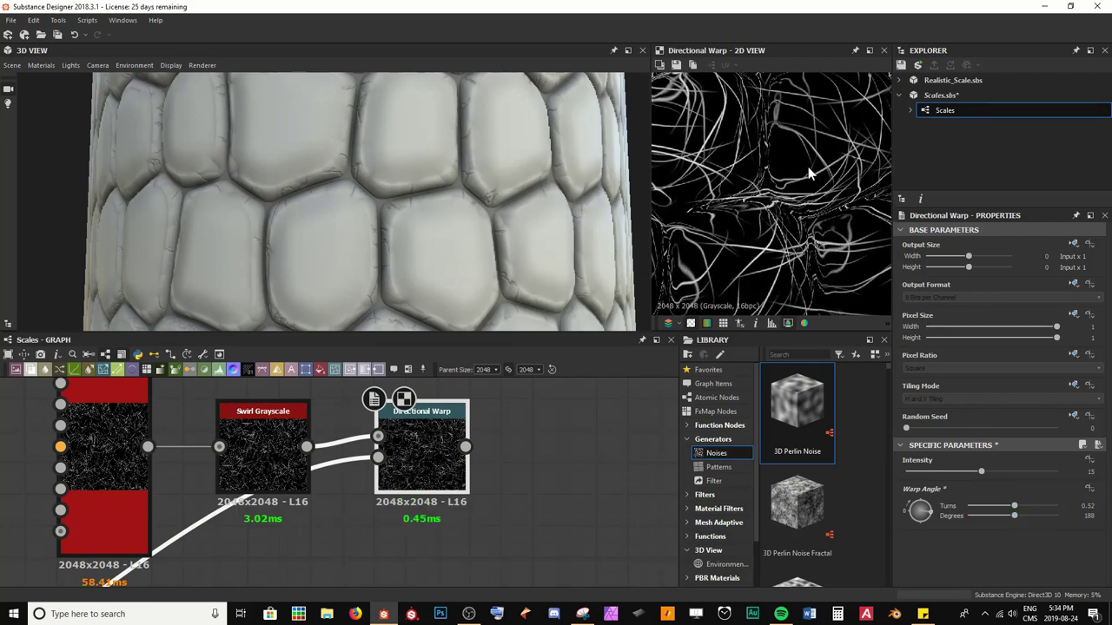
scroll(729, 215, "up", 3)
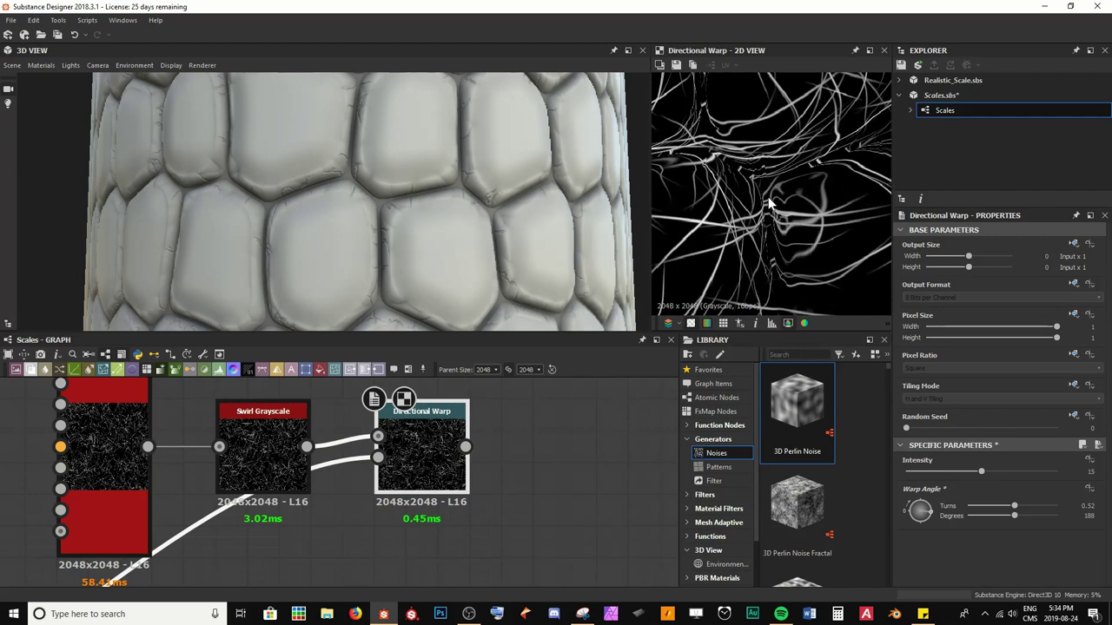
scroll(740, 178, "down", 3)
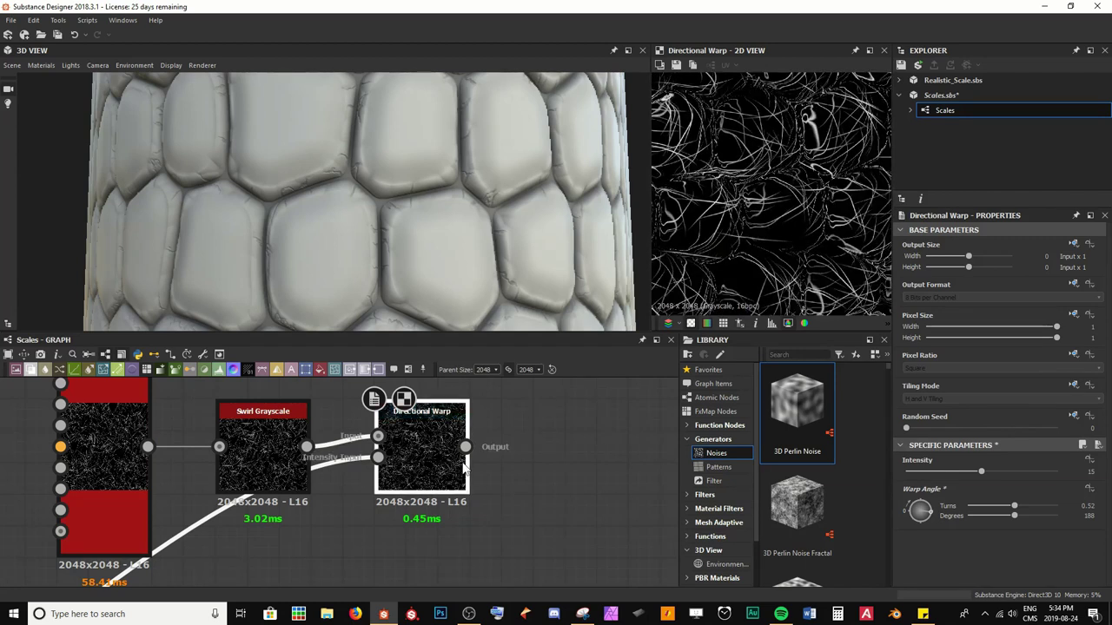
scroll(751, 174, "up", 5)
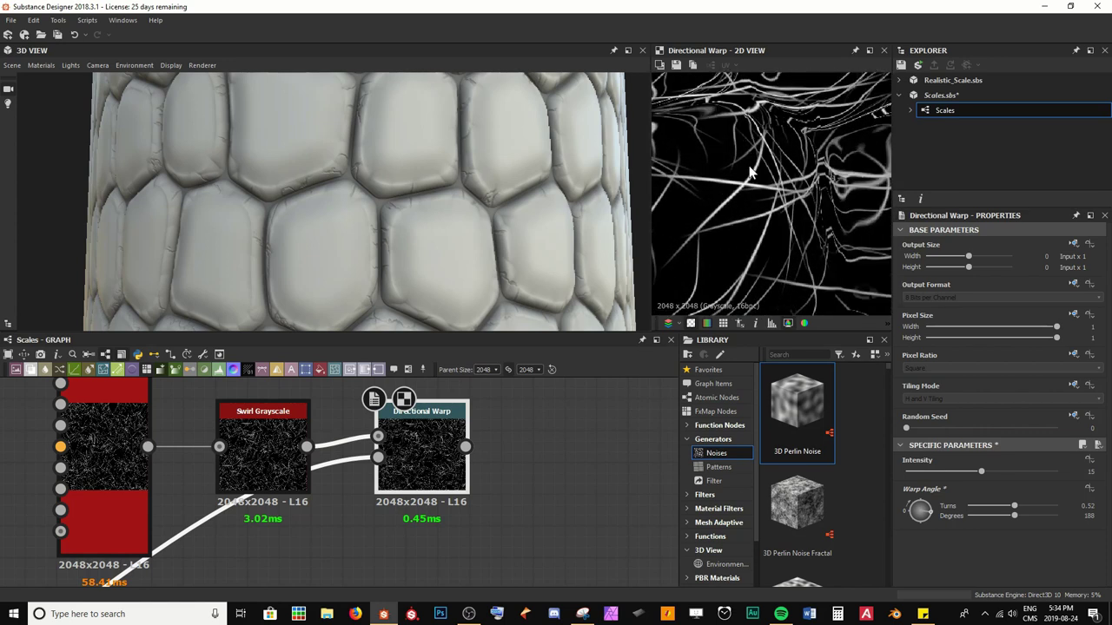
middle_click_drag(683, 244, 791, 137)
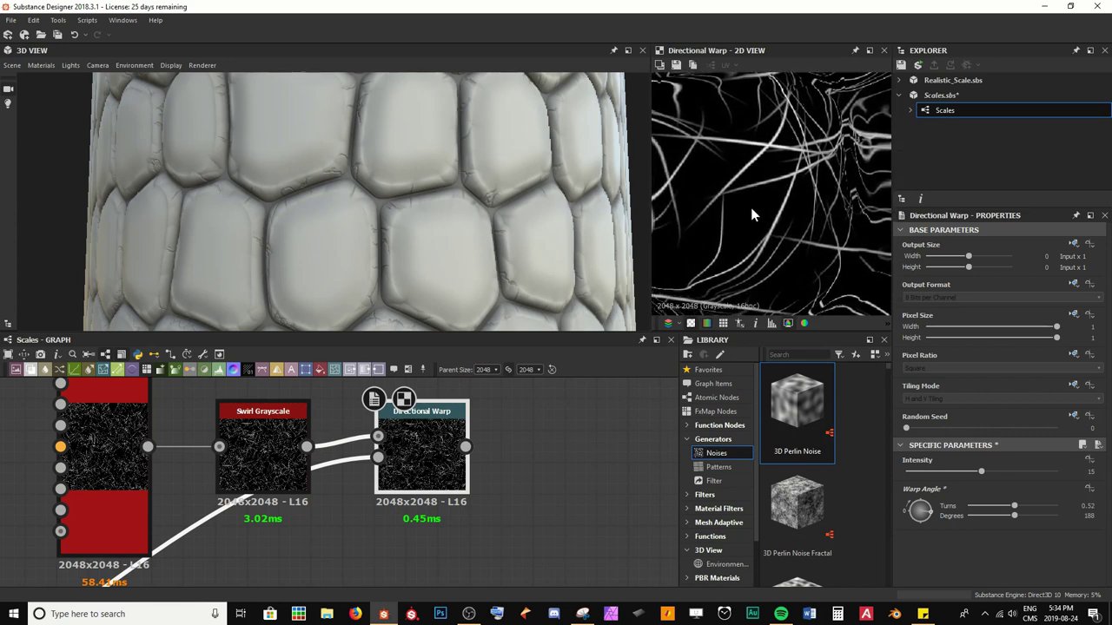
scroll(752, 213, "down", 3)
scroll(754, 215, "up", 1)
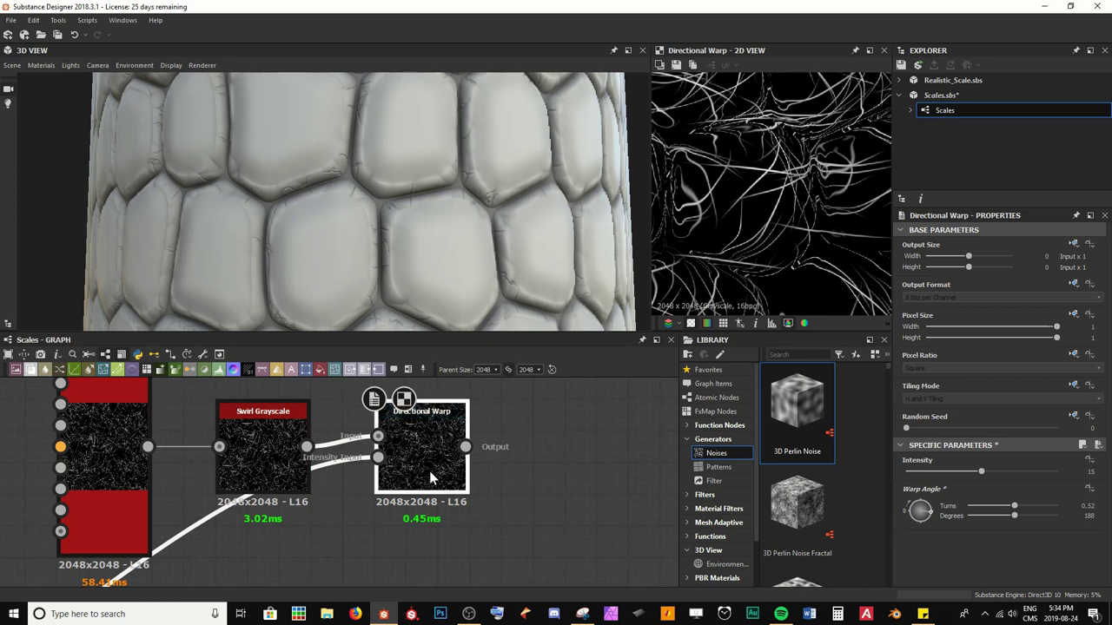
Add a Slope Blur Grayscale node after the Directional Warp.
key("space")
type("slope")
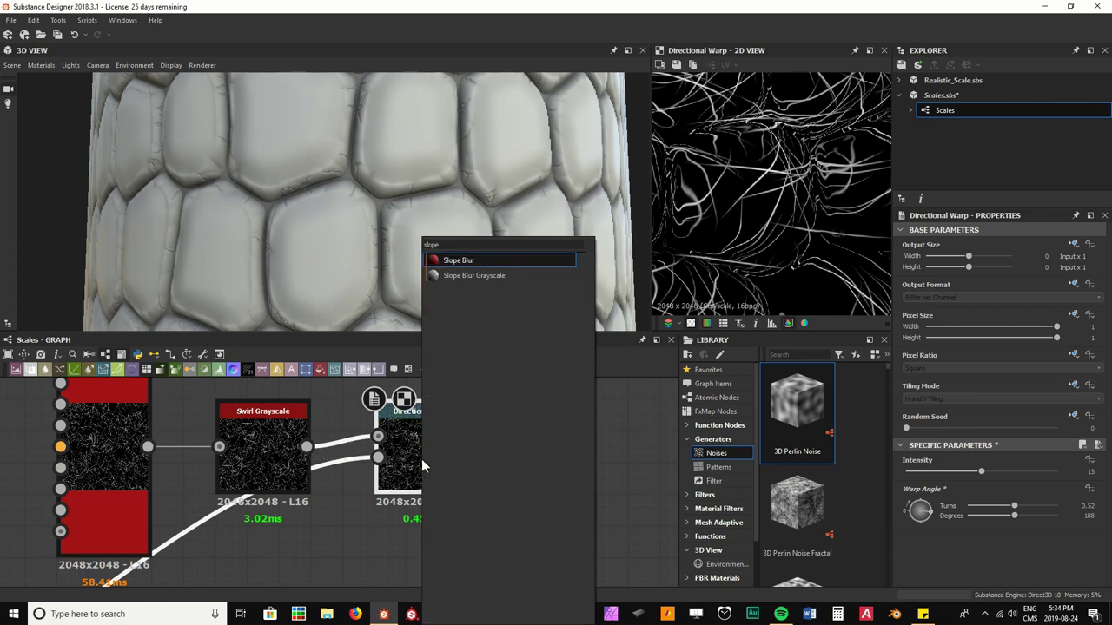
key("Down")
key("Return")
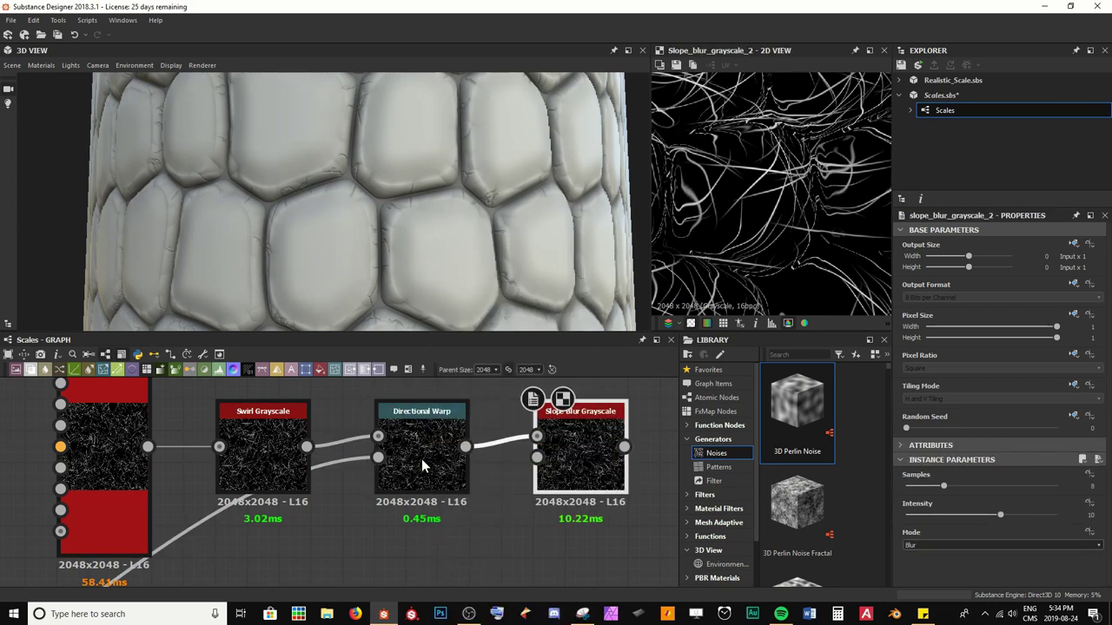
Add a Fractal Sum Base noise node and place it just below the Directional Warp.
scroll(459, 531, "down", 3)
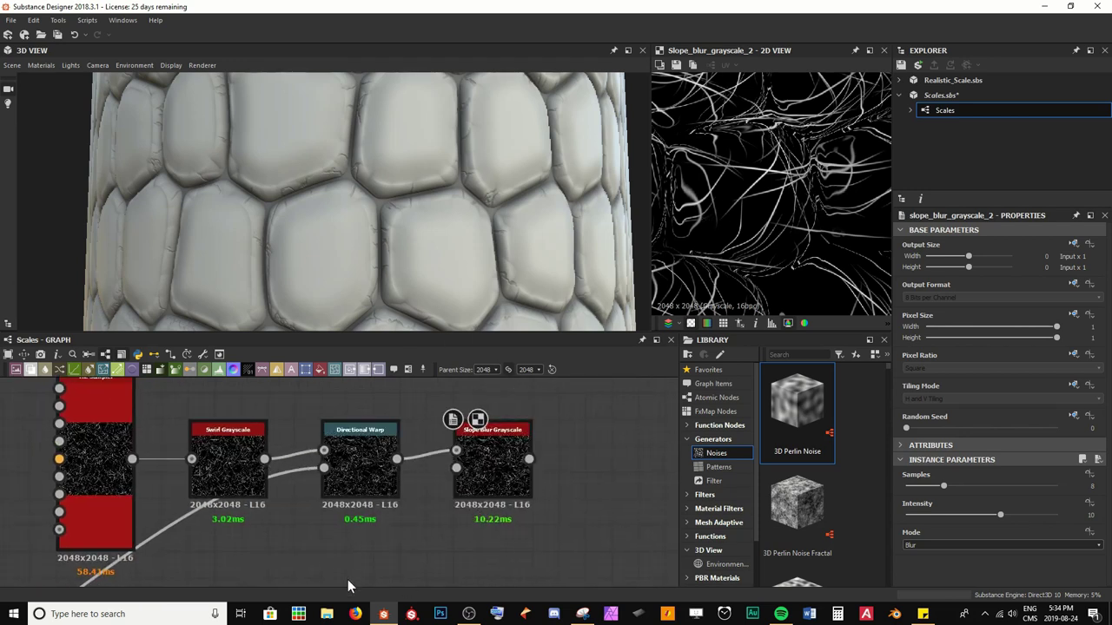
key("space")
type("frac")
key("Down")
key("Down")
key("Down")
key("Down")
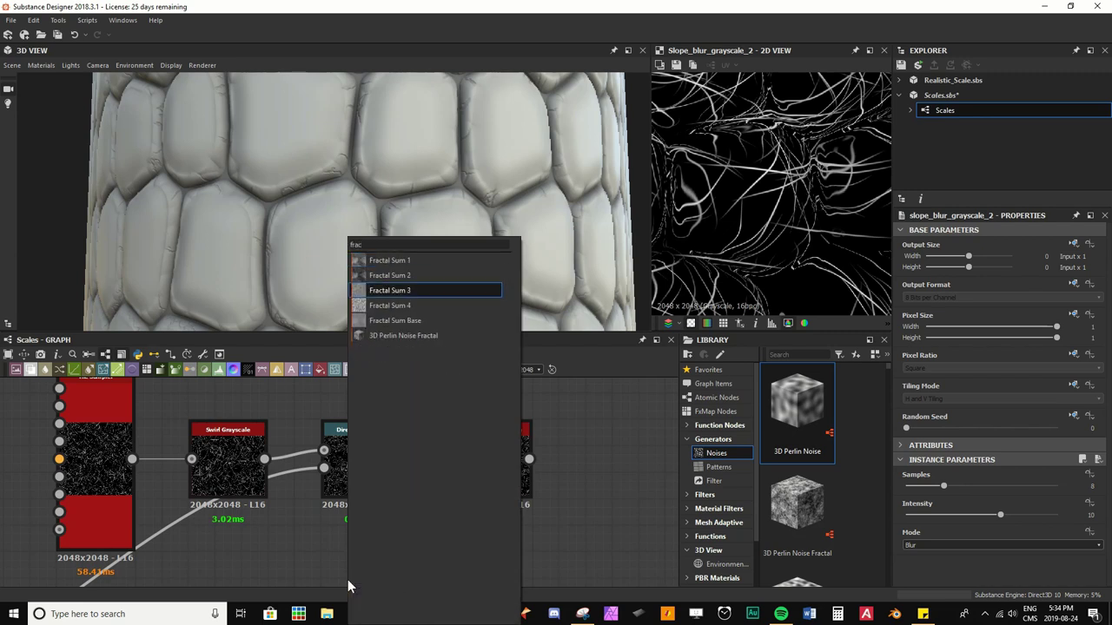
key("Return")
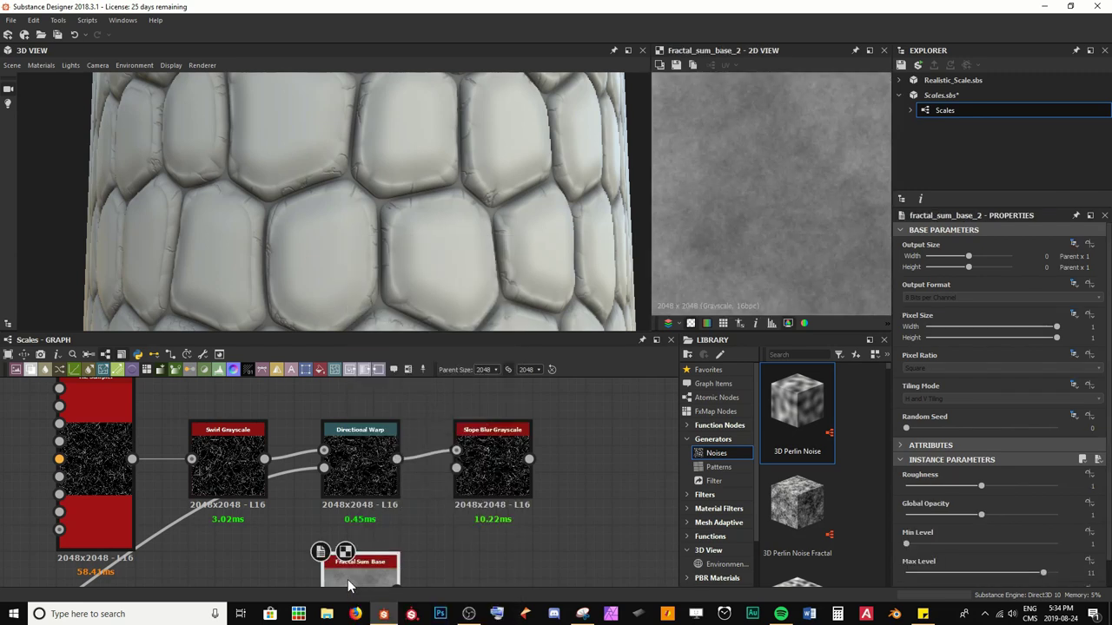
left_click_drag(351, 567, 350, 552)
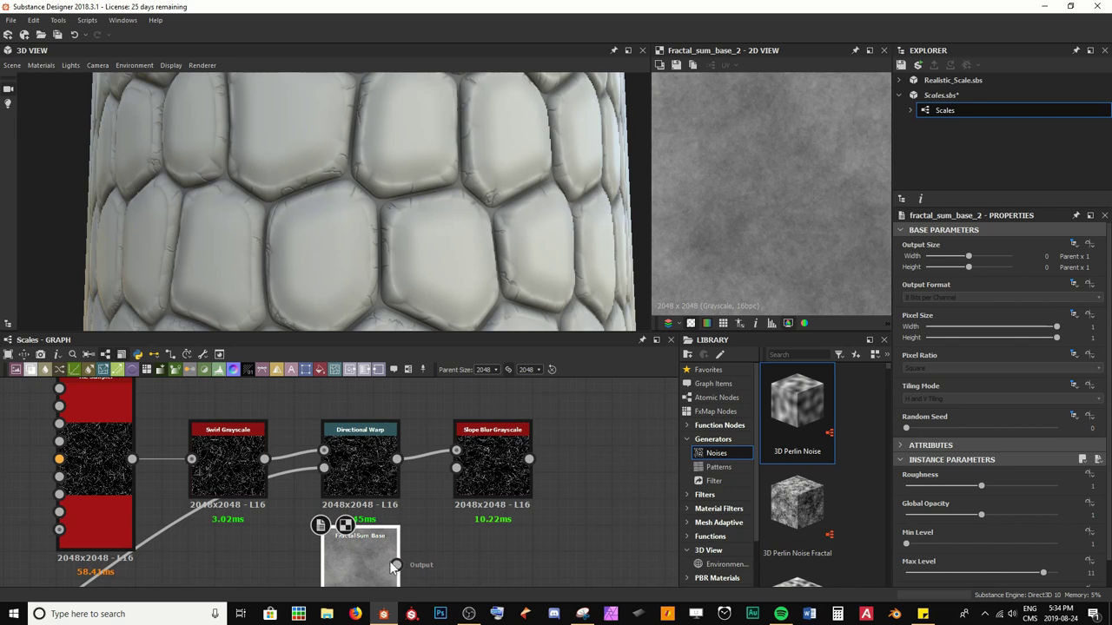
Connect the Fractal Sum Base output to the Slope input of the Slope Blur Grayscale and preview the blur.
left_click(500, 468)
double_click(500, 460)
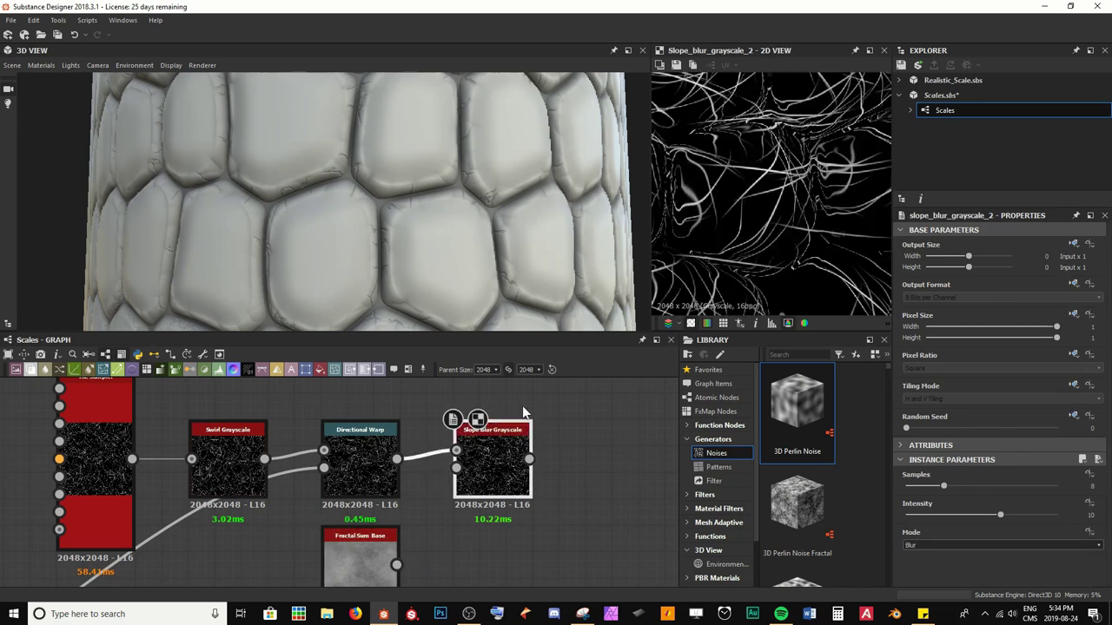
left_click_drag(396, 565, 444, 465)
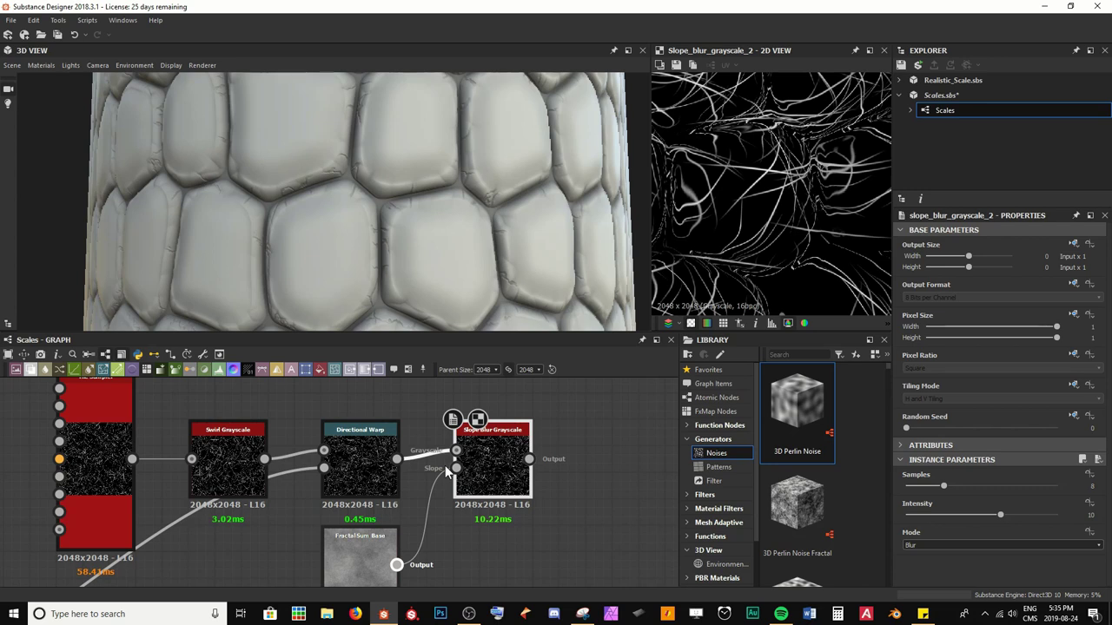
left_click_drag(446, 470, 446, 470)
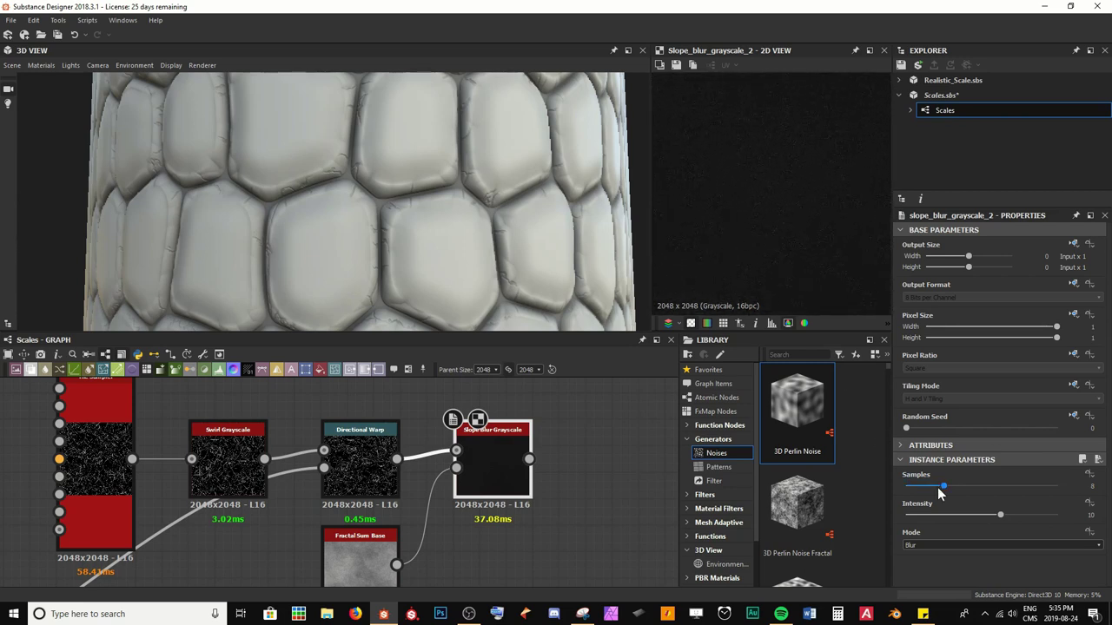
Set the Slope Blur Grayscale's Samples to 32 and Intensity to 0.67, inspecting the blurred streaks up close.
left_click_drag(944, 488, 1057, 487)
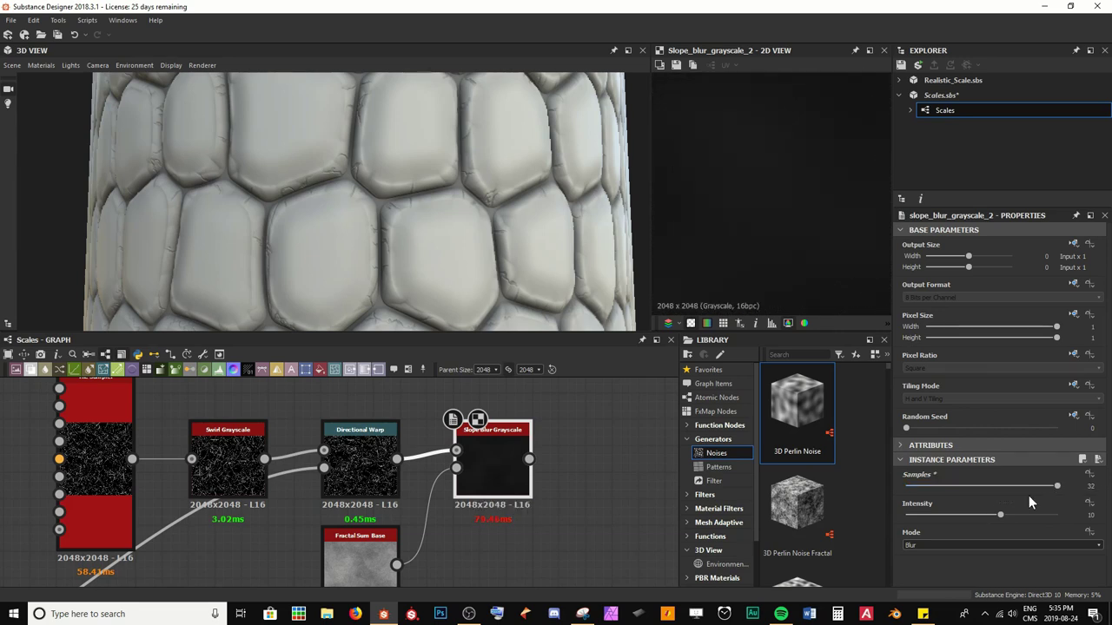
left_click_drag(1001, 515, 912, 516)
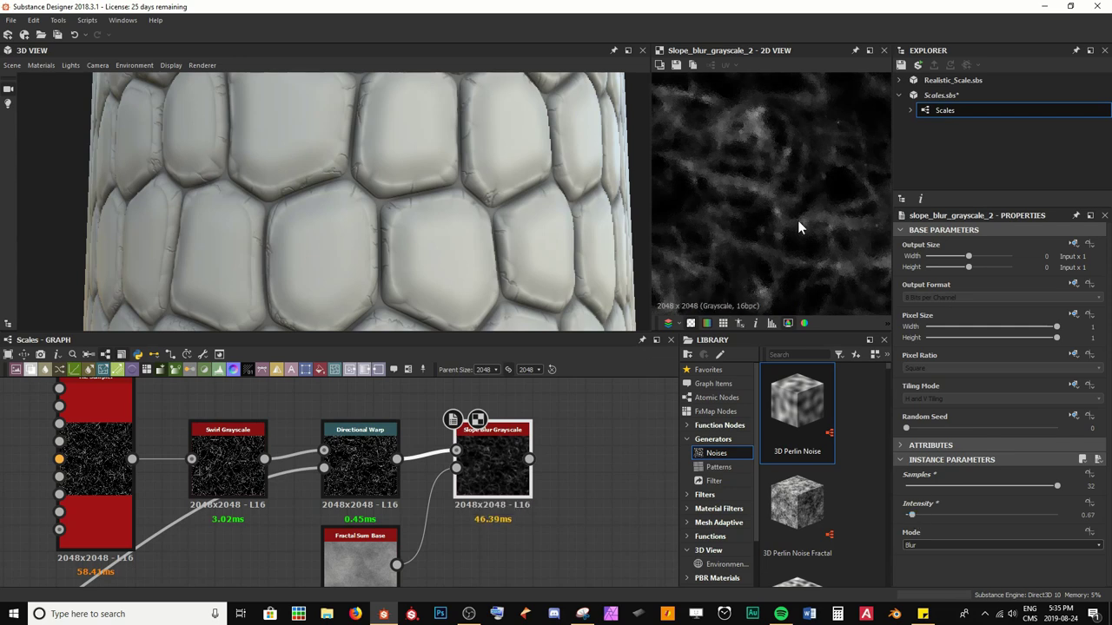
scroll(797, 223, "up", 3)
mouse_move(795, 224)
middle_mouse_down()
mouse_move(729, 182)
mouse_move(807, 249)
mouse_move(772, 208)
mouse_move(784, 290)
mouse_move(799, 222)
middle_mouse_up()
scroll(807, 249, "down", 2)
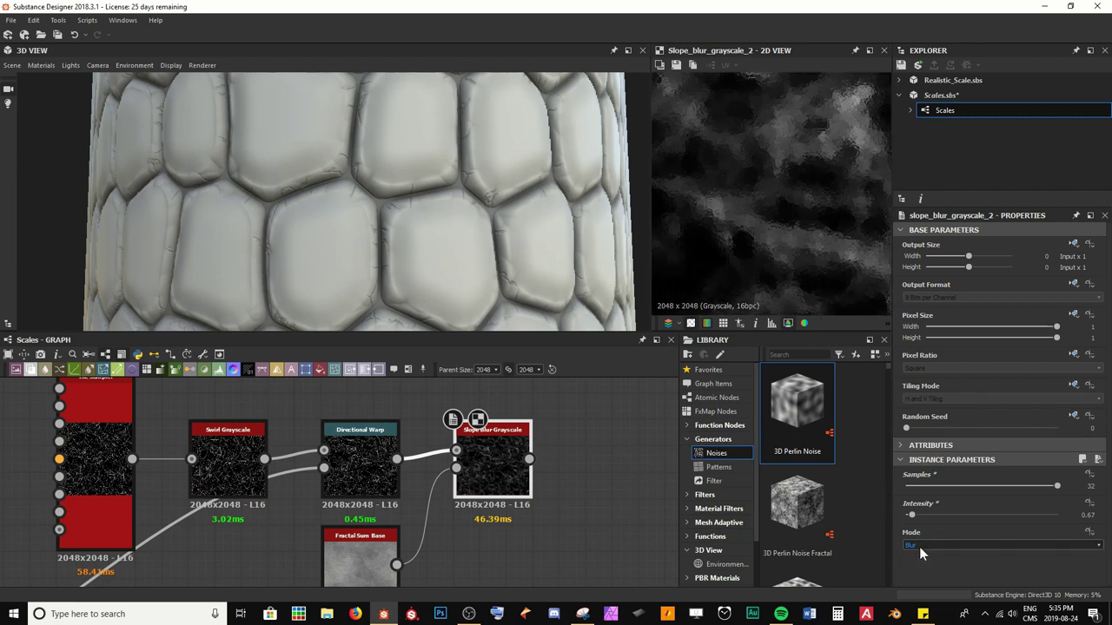
Compare the Slope Blur Grayscale's Blur and Max modes, leave its Mode on Min, and inspect the broken-up streaks.
scroll(919, 547, "down", 1)
scroll(919, 546, "down", 1)
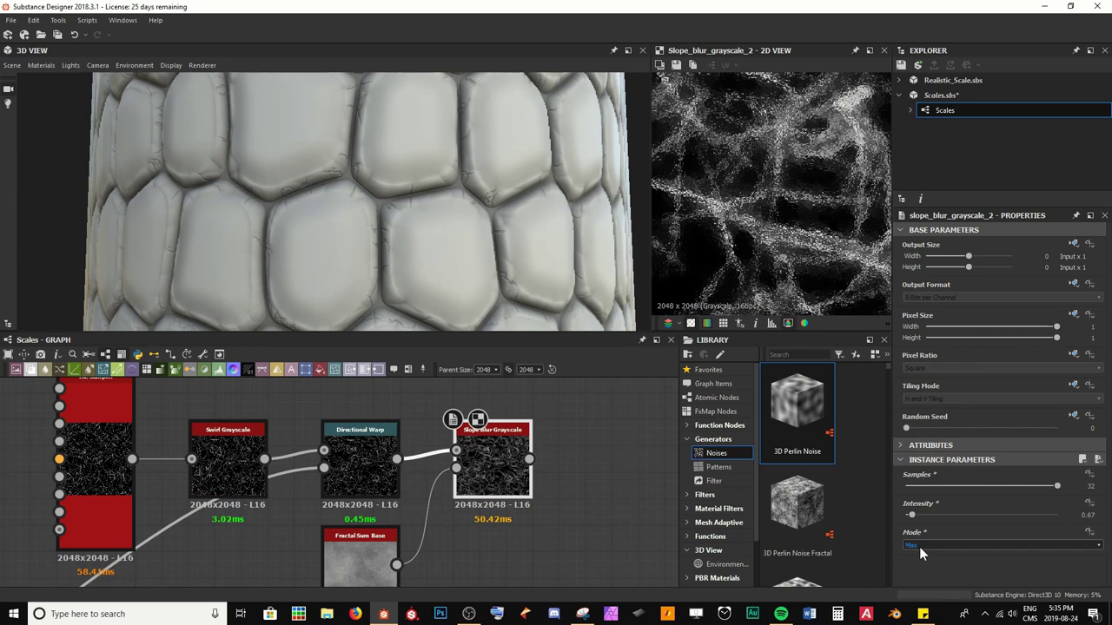
scroll(919, 547, "up", 1)
scroll(919, 546, "down", 1)
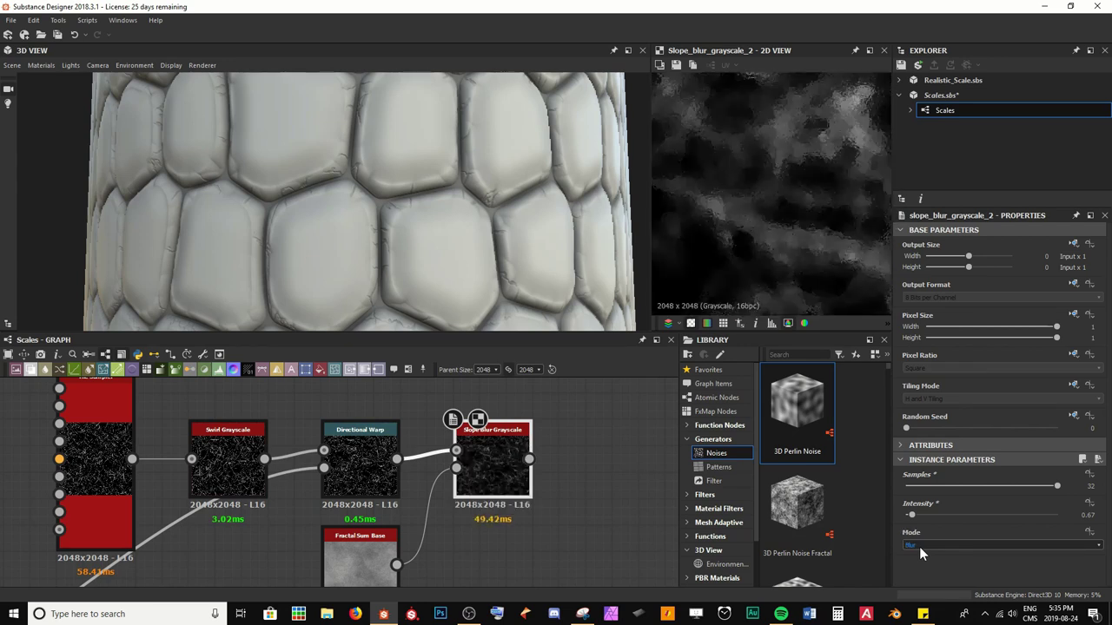
scroll(919, 546, "up", 1)
scroll(735, 228, "up", 3)
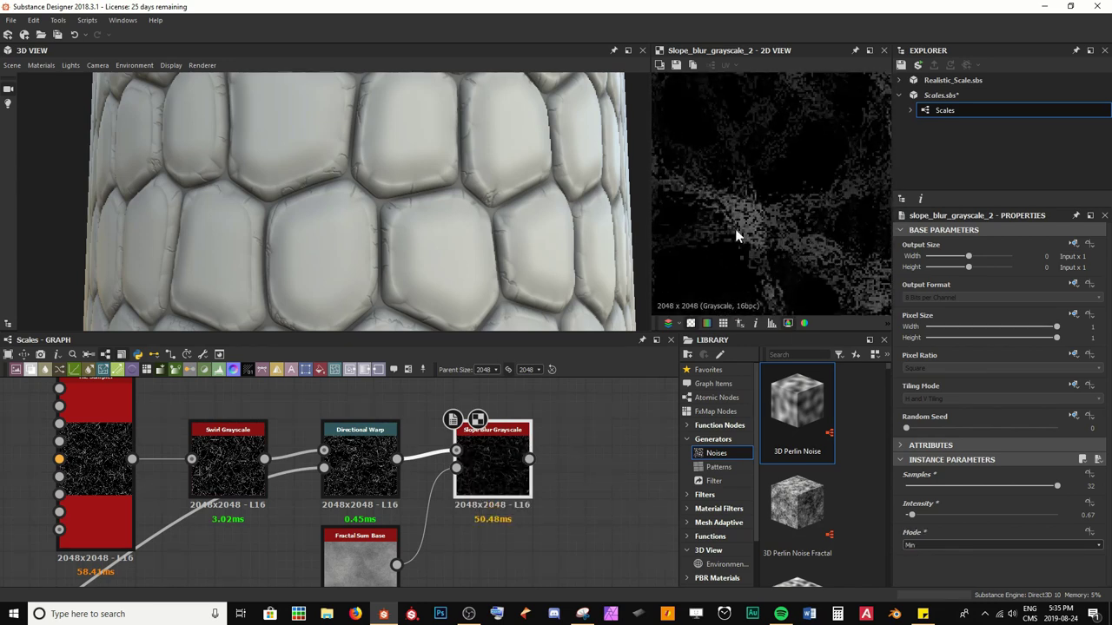
Compare the Directional Warp output with the Slope Blur Grayscale in Max and Blur modes, inspecting the streaks up close.
middle_click_drag(762, 241, 719, 211)
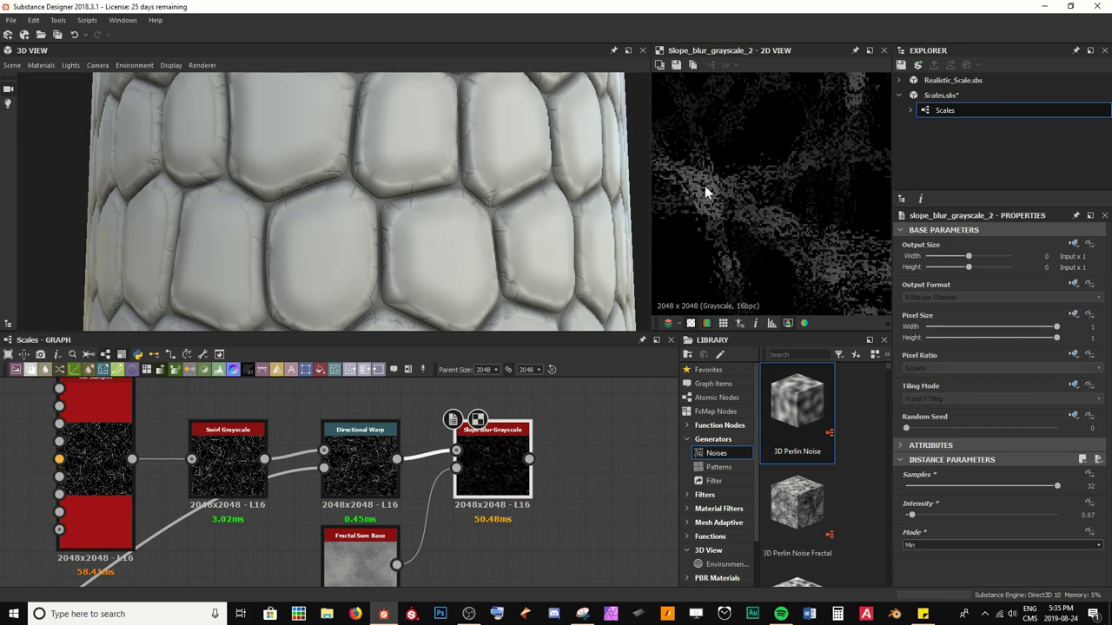
left_click(356, 461)
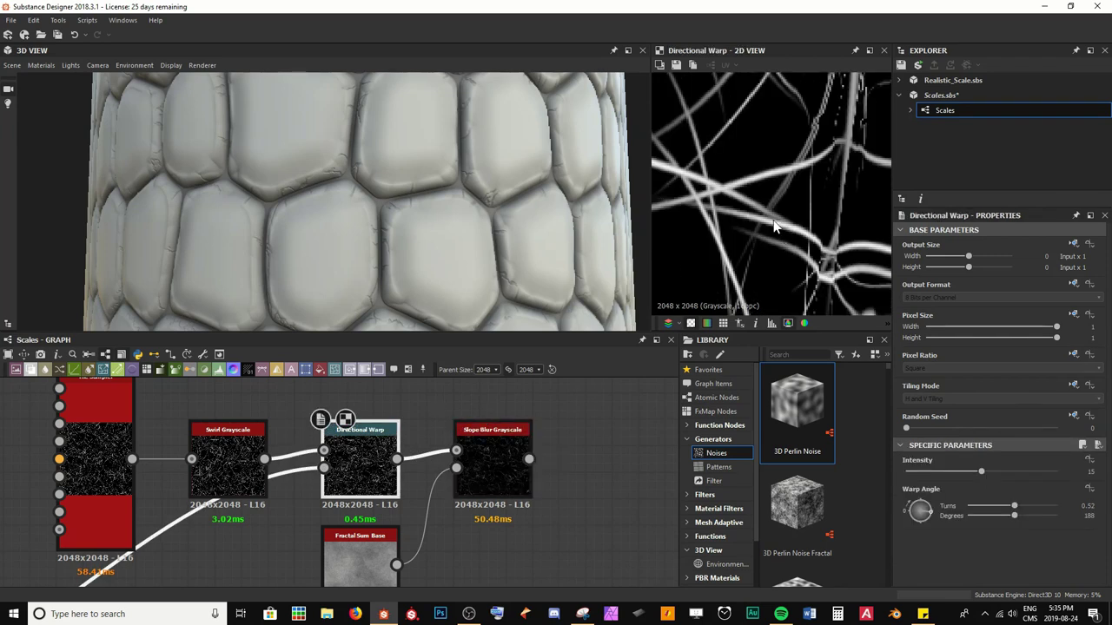
left_click(485, 490)
scroll(931, 545, "down", 1)
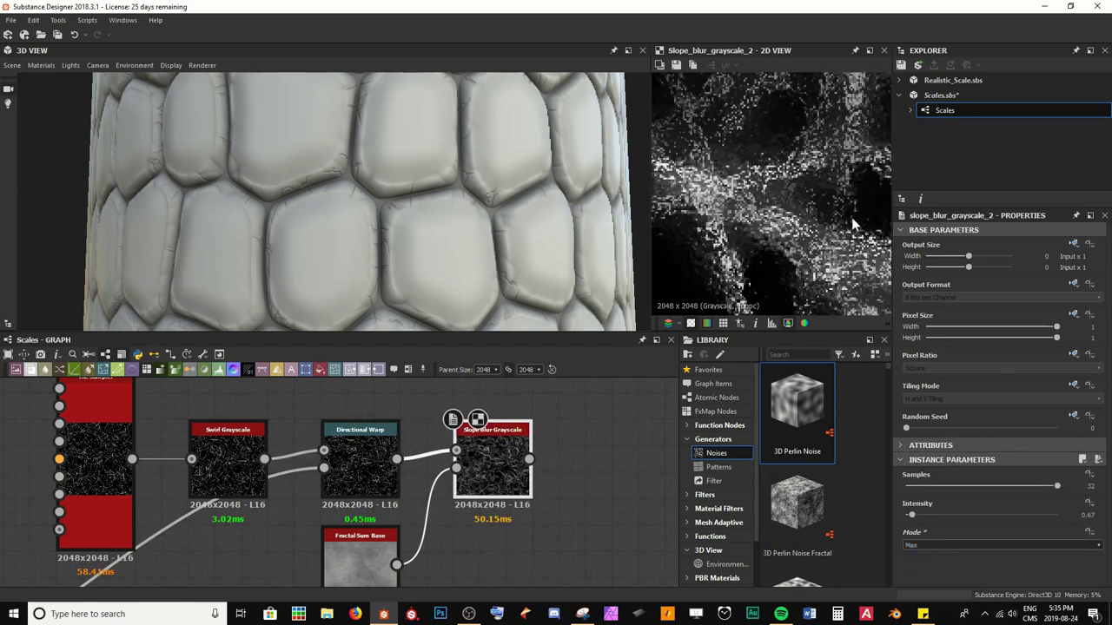
left_click(938, 543)
left_click(925, 552)
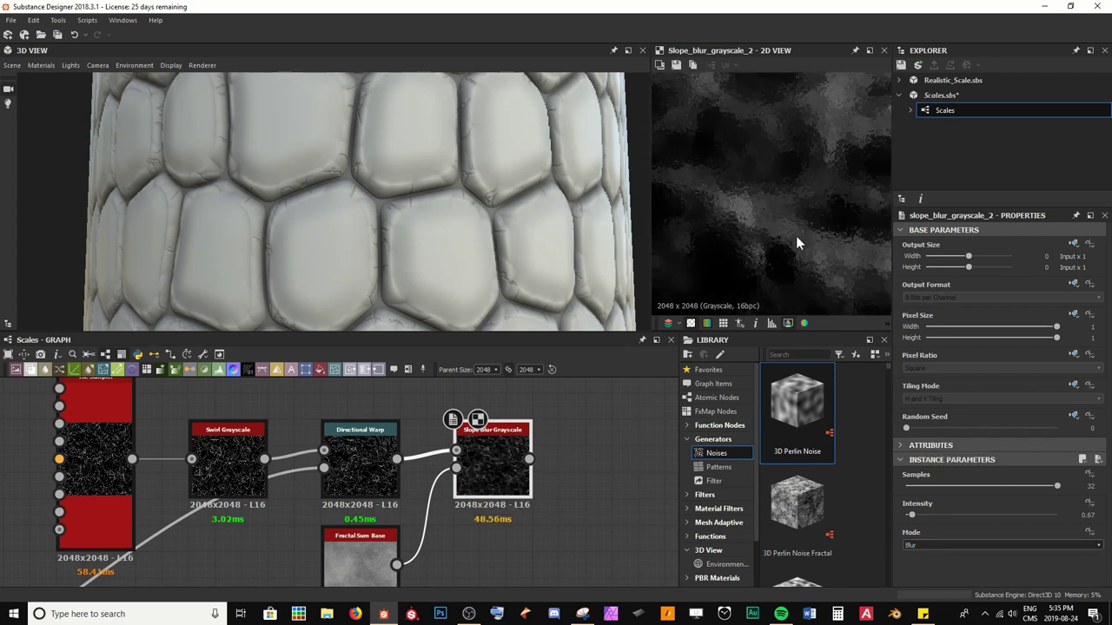
middle_click_drag(741, 230, 789, 225)
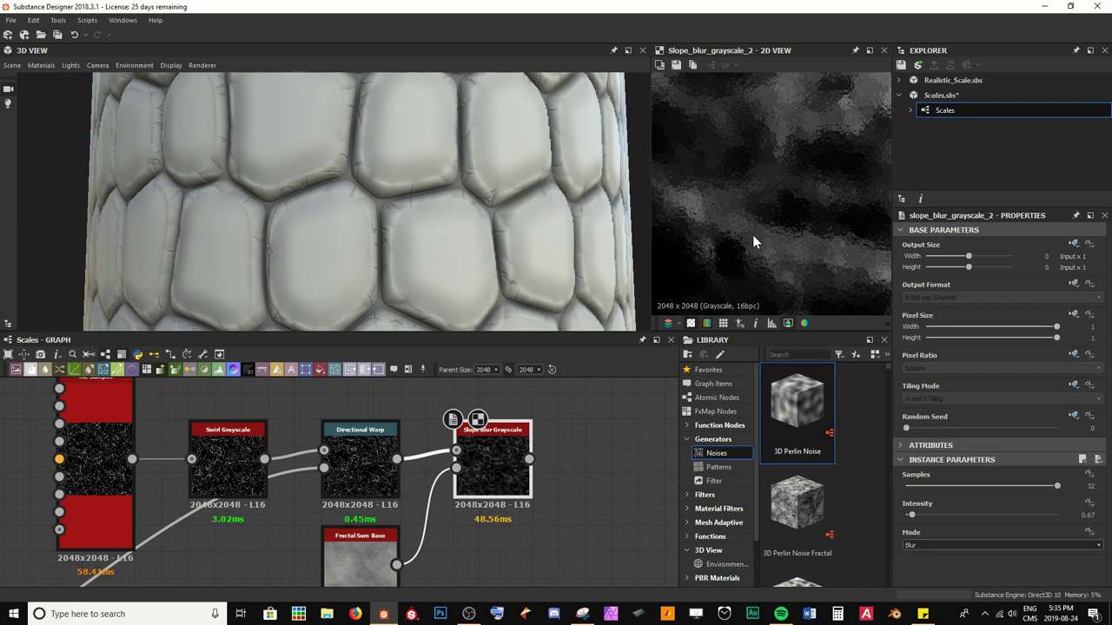
middle_click_drag(753, 242, 814, 220)
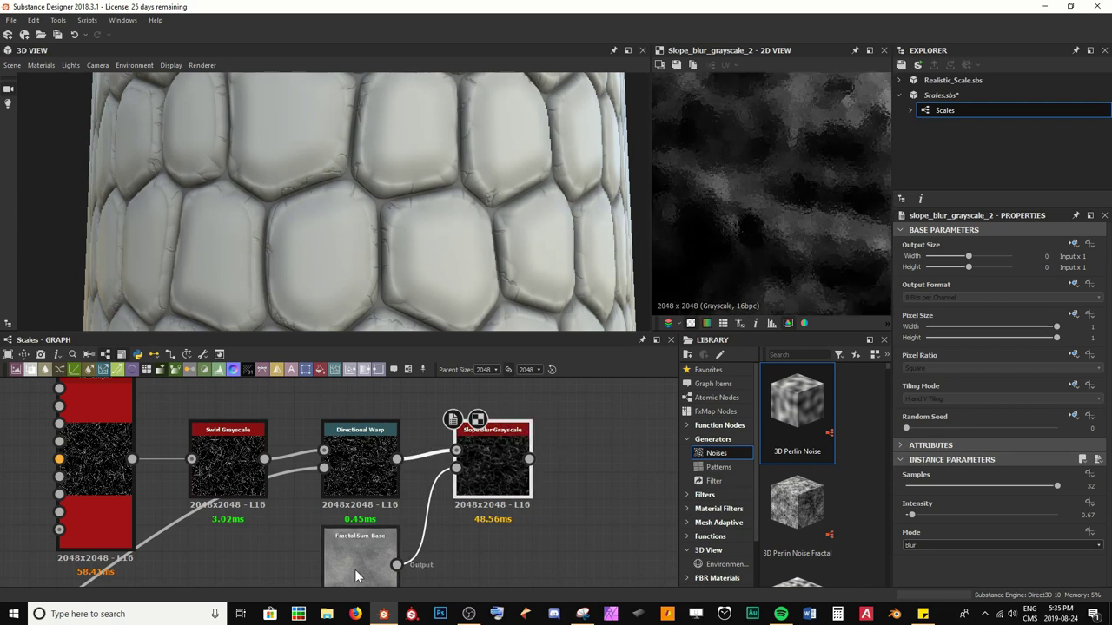
Preview the Fractal Sum Base, try a Max Level of 7, and check the effect on the Slope Blur Grayscale.
middle_click_drag(355, 569, 378, 535)
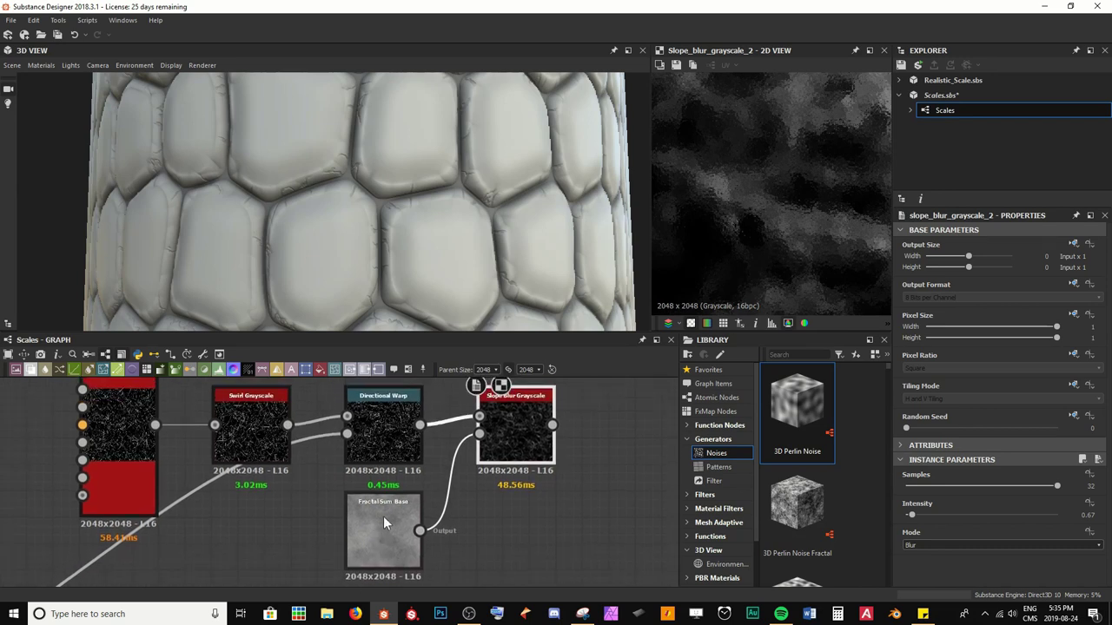
double_click(383, 522)
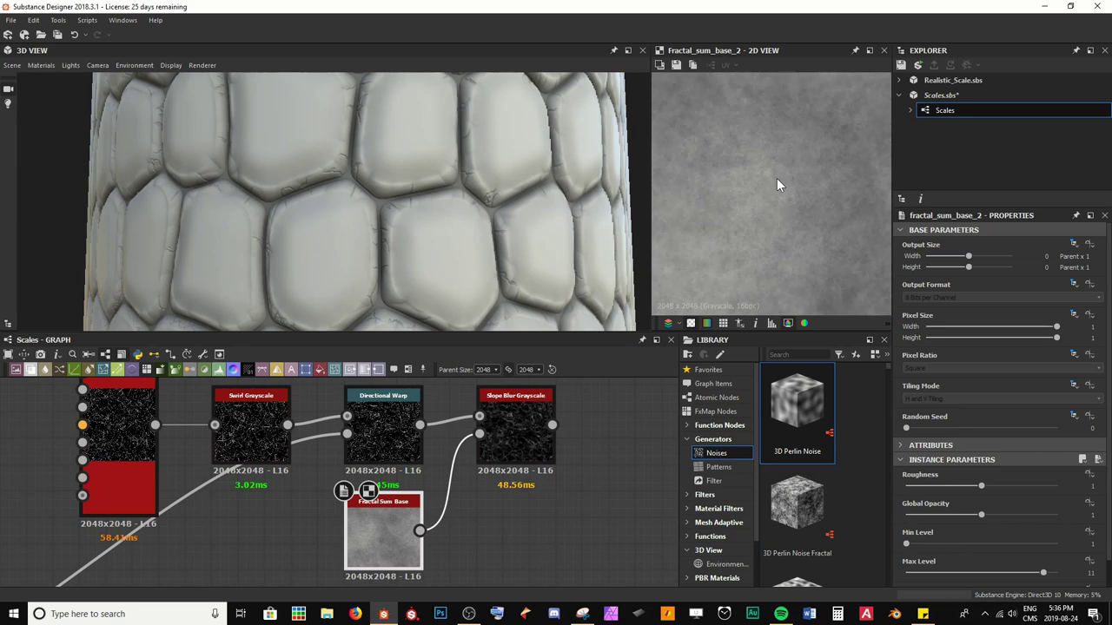
middle_click_drag(810, 177, 766, 199)
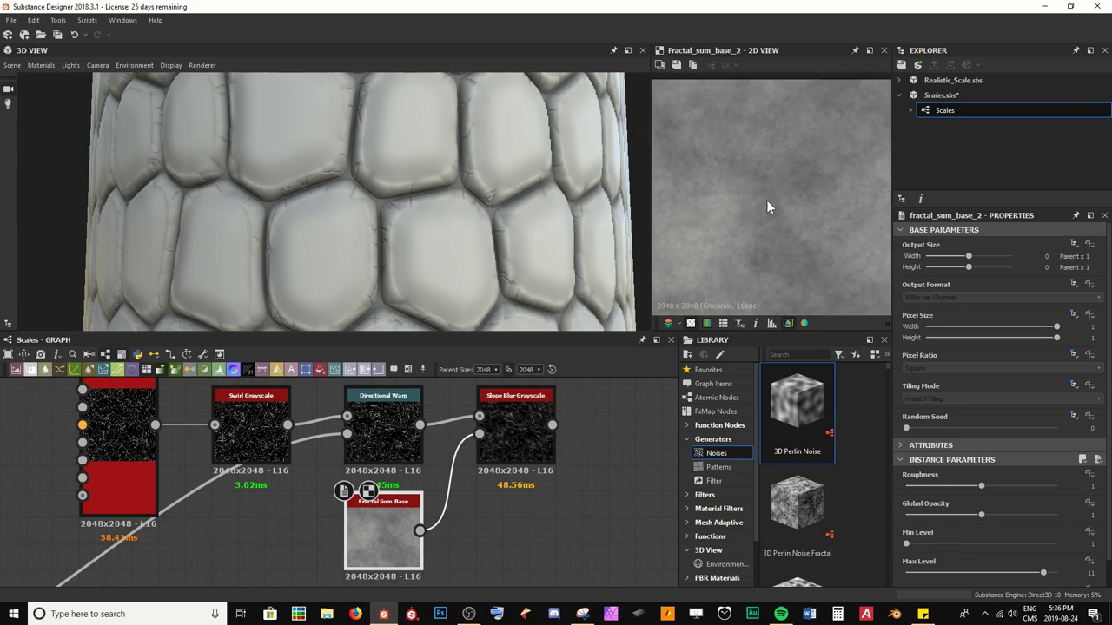
scroll(767, 199, "down", 2)
key("f")
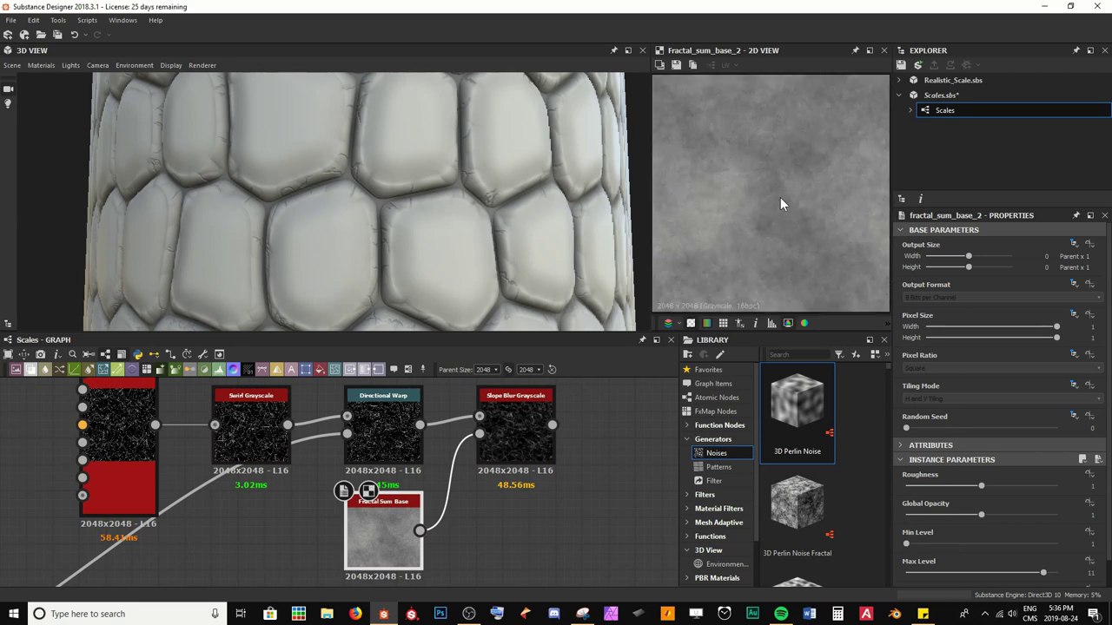
left_click(1031, 573)
left_click_drag(1027, 576, 971, 568)
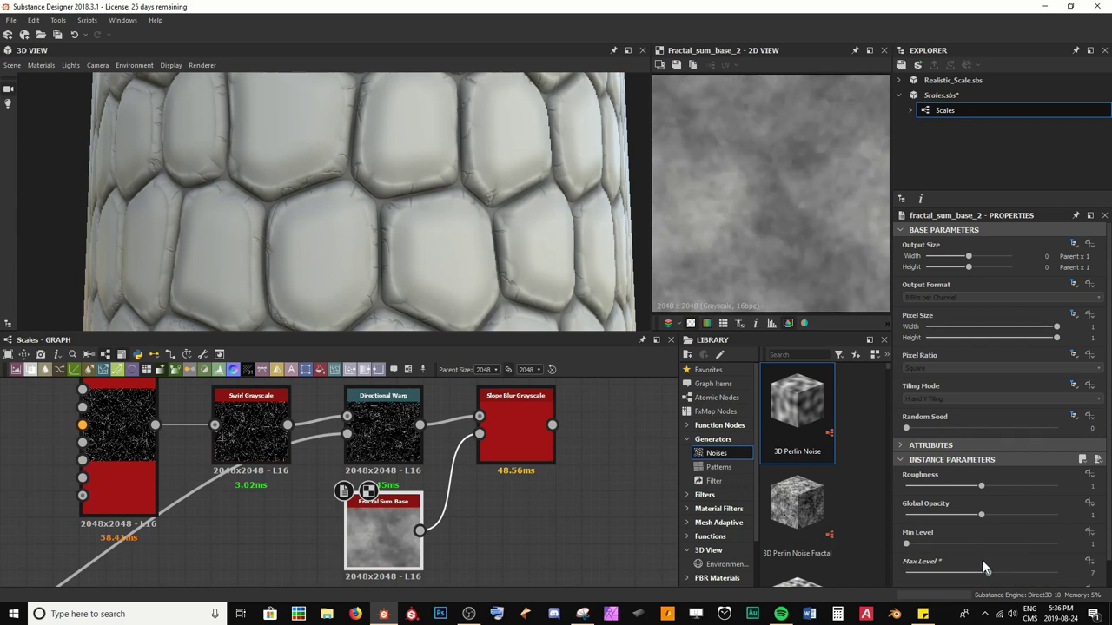
double_click(534, 441)
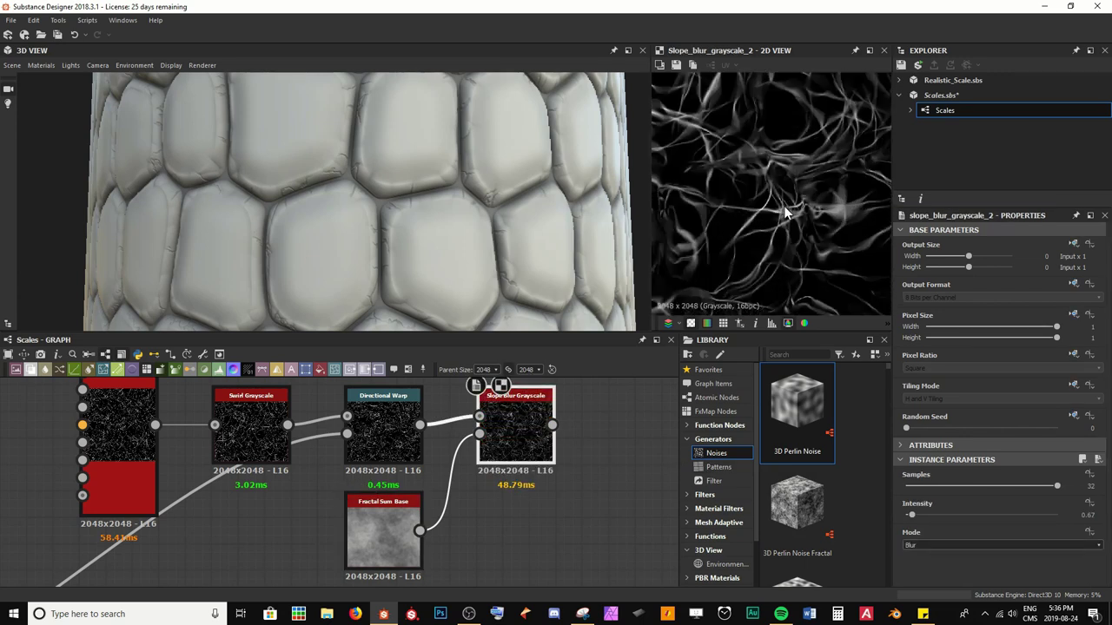
Set the Fractal Sum Base's Max Level to 9 while previewing the Slope Blur Grayscale result.
left_click(394, 543)
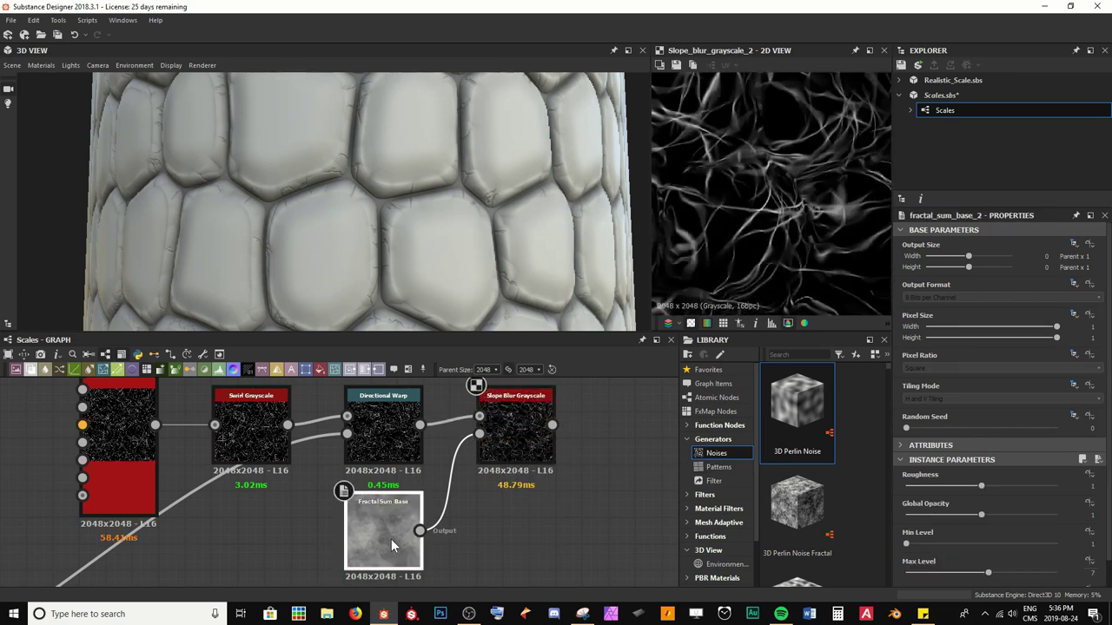
left_click(999, 573)
left_click_drag(999, 580, 1049, 580)
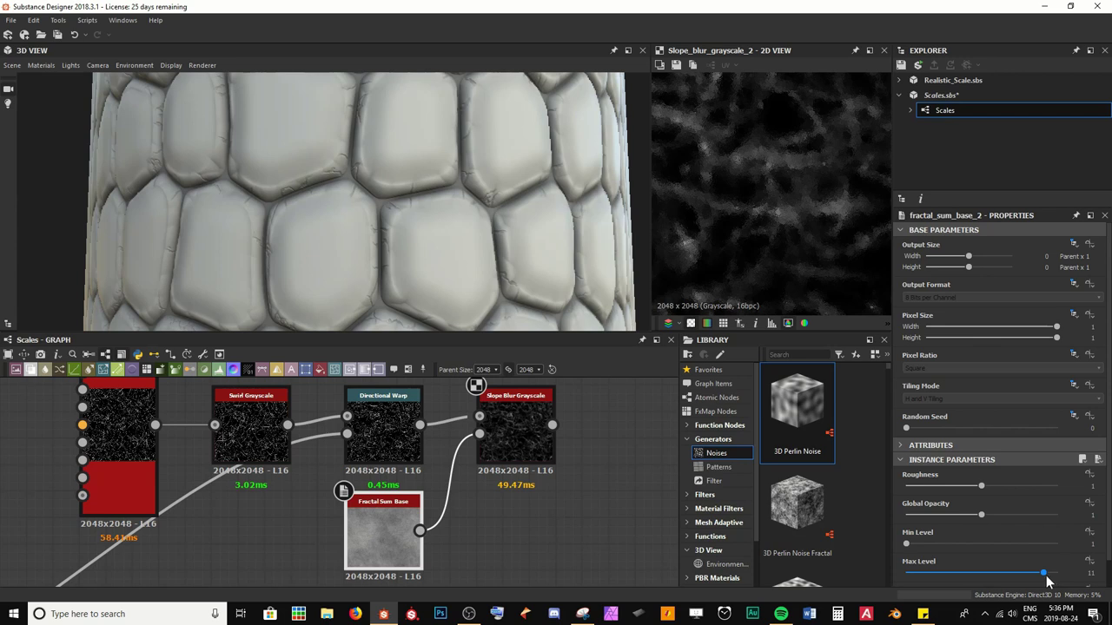
left_click_drag(1044, 580, 1015, 574)
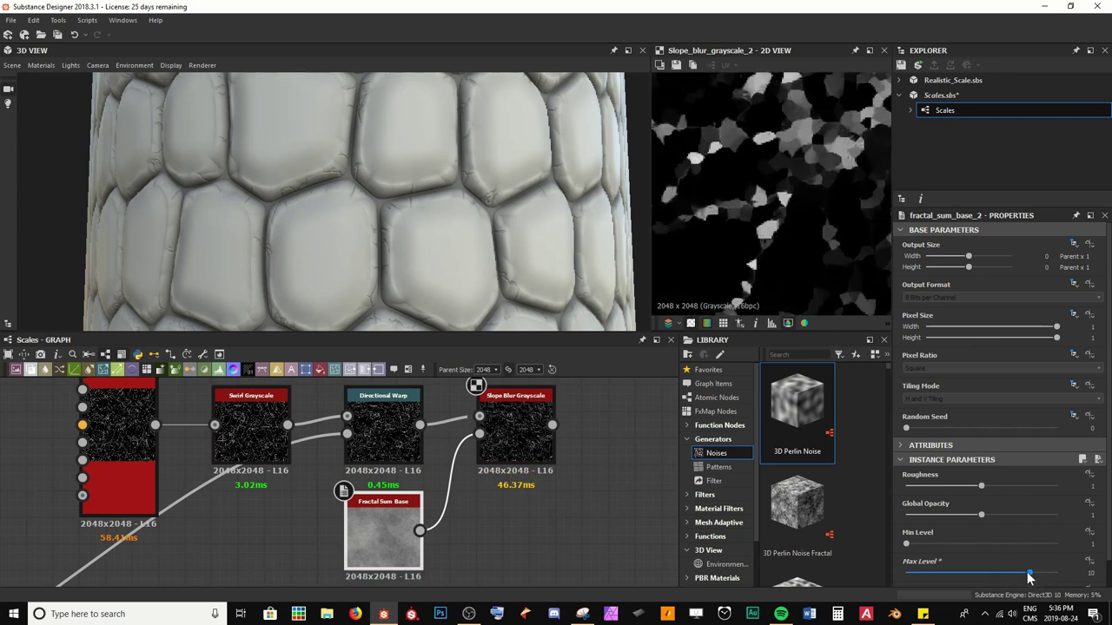
scroll(816, 206, "down", 4)
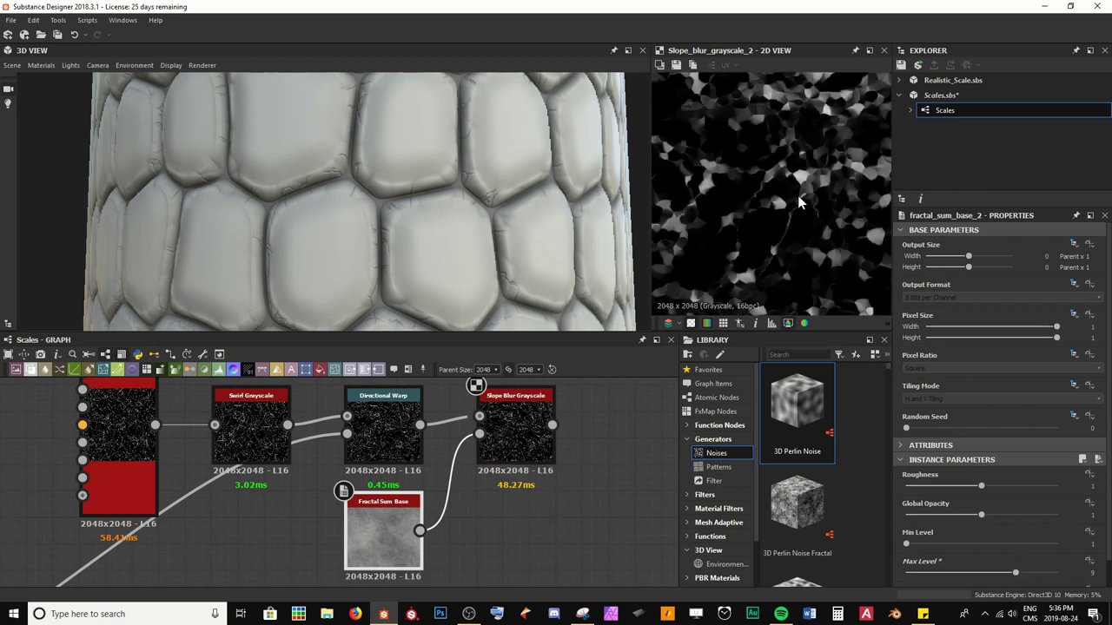
middle_click_drag(799, 199, 776, 123)
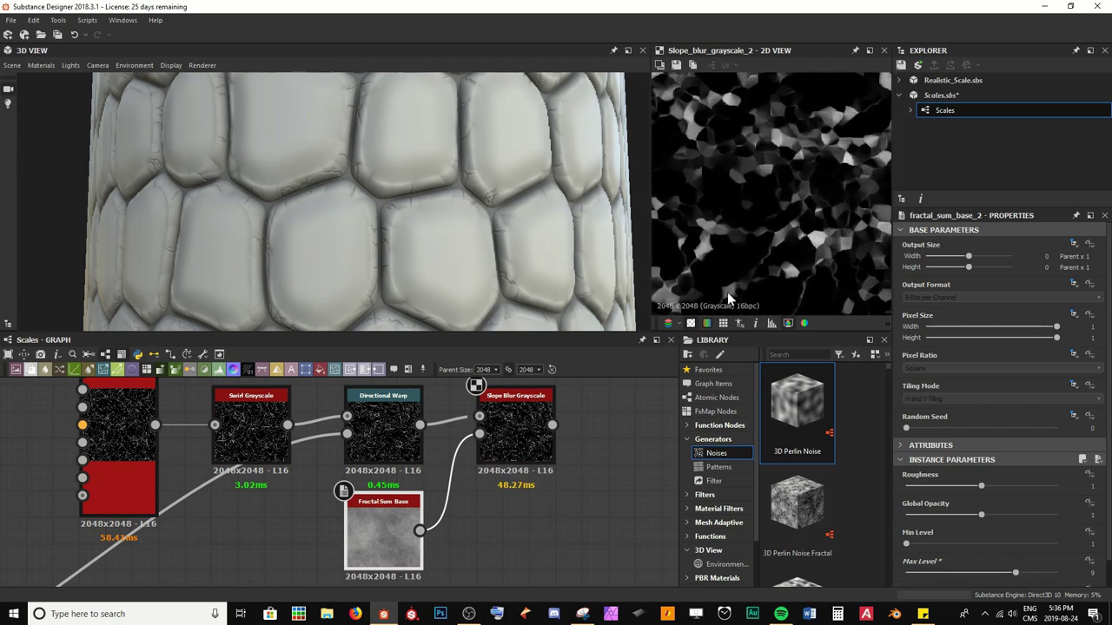
Set the Slope Blur Grayscale's Intensity to 0.12 and the Fractal Sum Base's Min Level to 4.
left_click(524, 441)
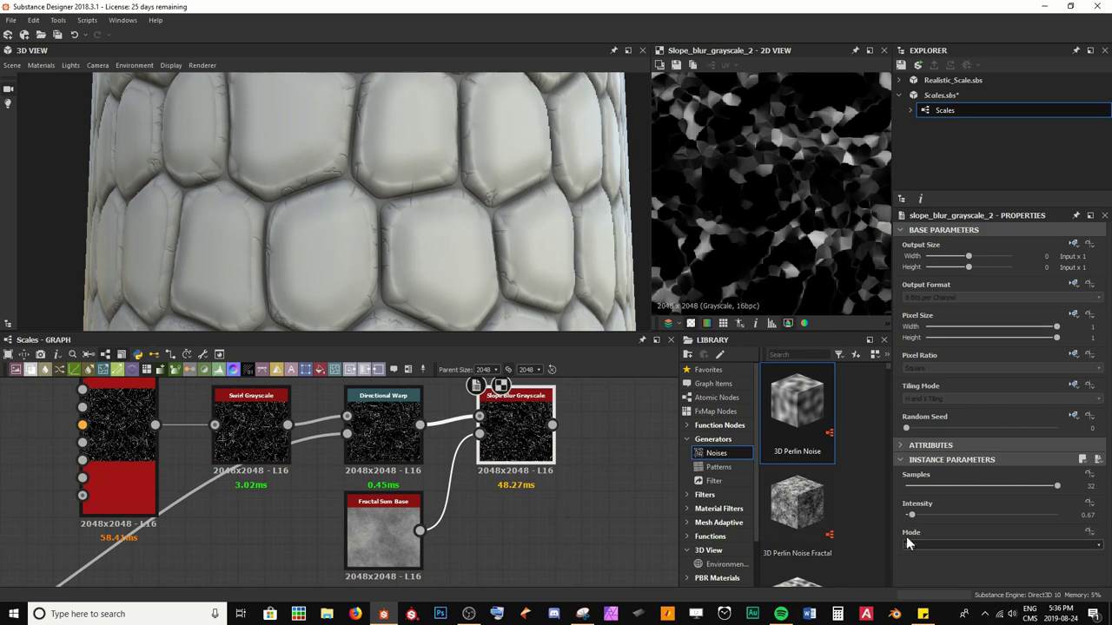
left_click_drag(912, 516, 909, 520)
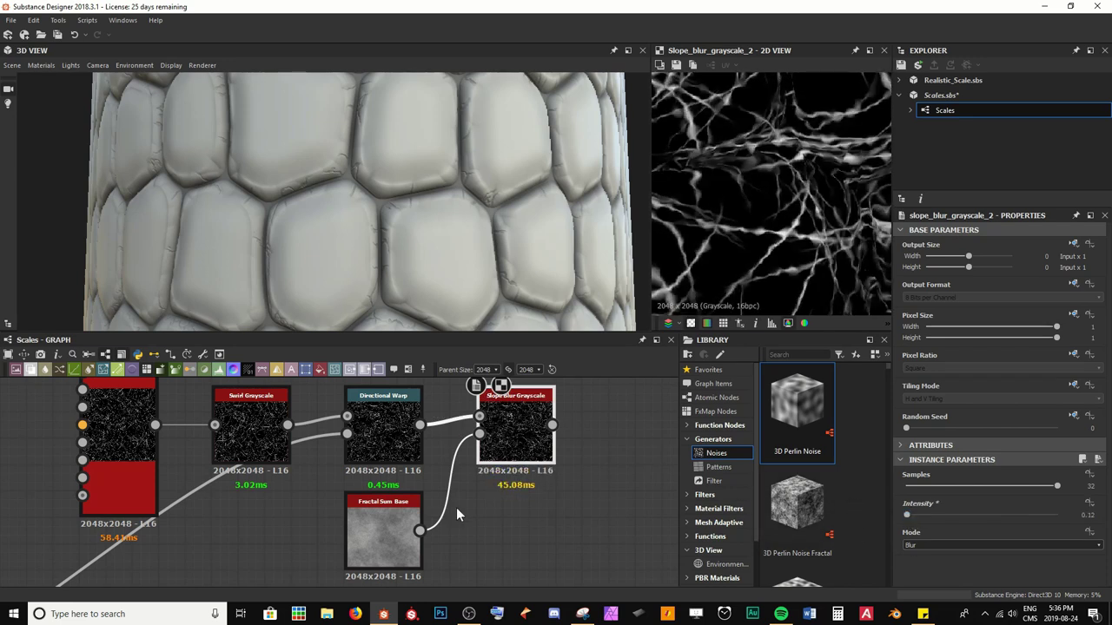
left_click(390, 521)
left_click_drag(912, 543, 947, 545)
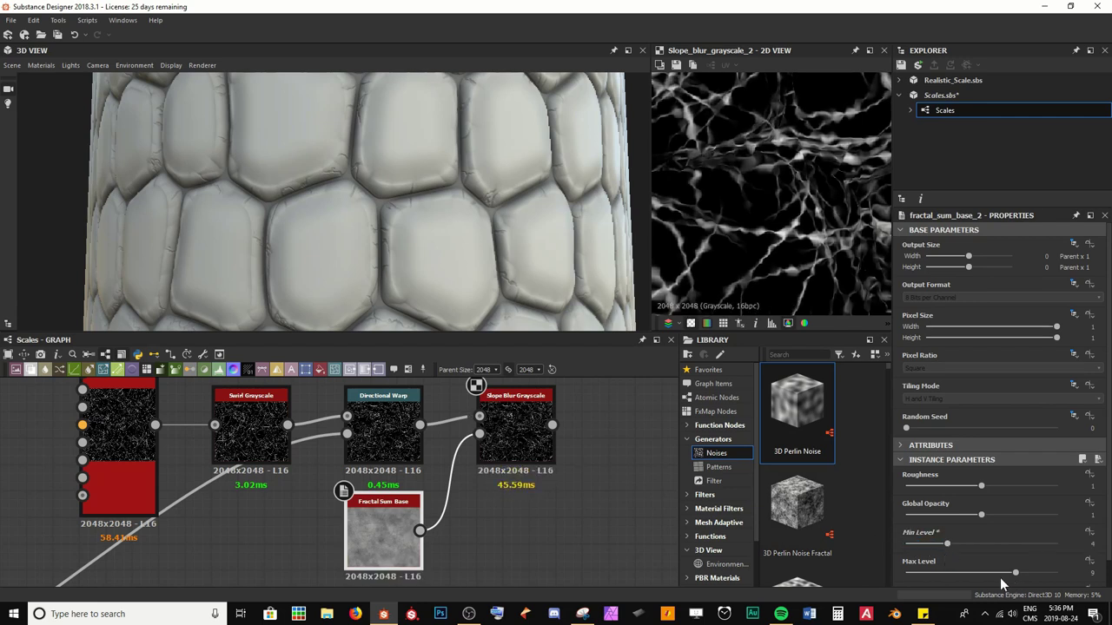
mouse_move(1010, 581)
left_mouse_down()
mouse_move(1032, 575)
mouse_move(1014, 575)
left_mouse_up()
Compare the Slope Blur Grayscale's Min mode, set its Mode to Max, and inspect the scratches up close.
left_click(549, 455)
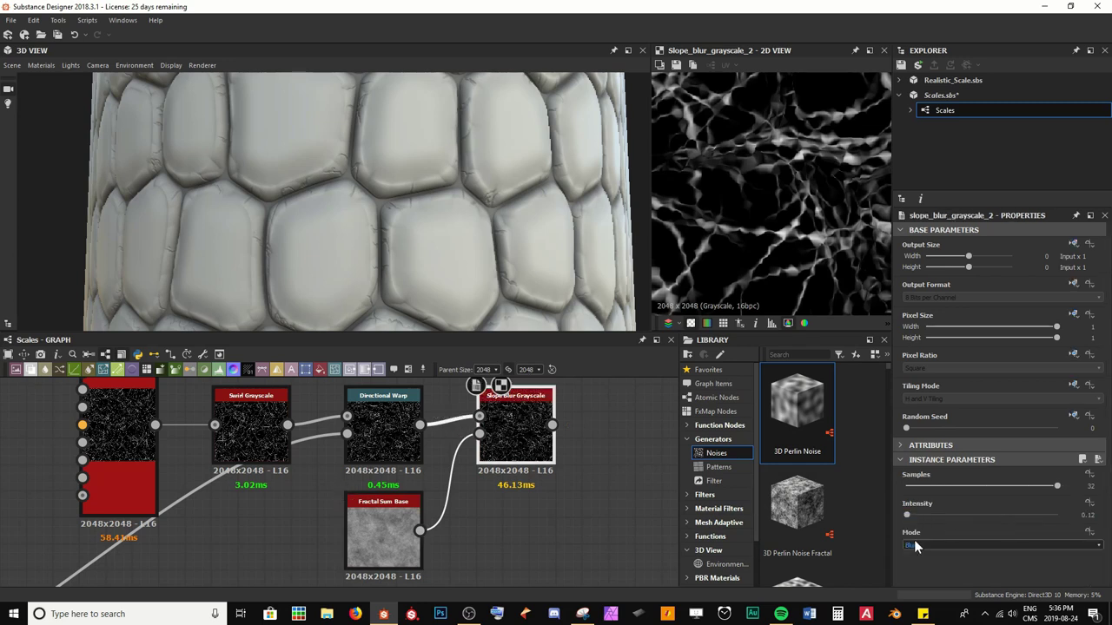
scroll(914, 547, "down", 1)
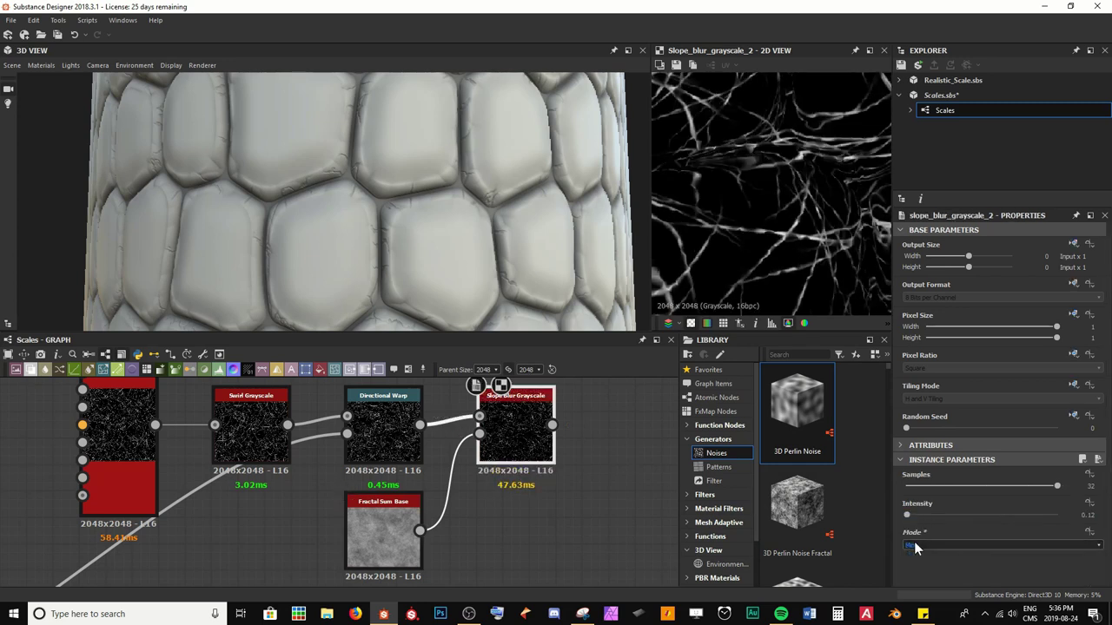
scroll(915, 547, "down", 1)
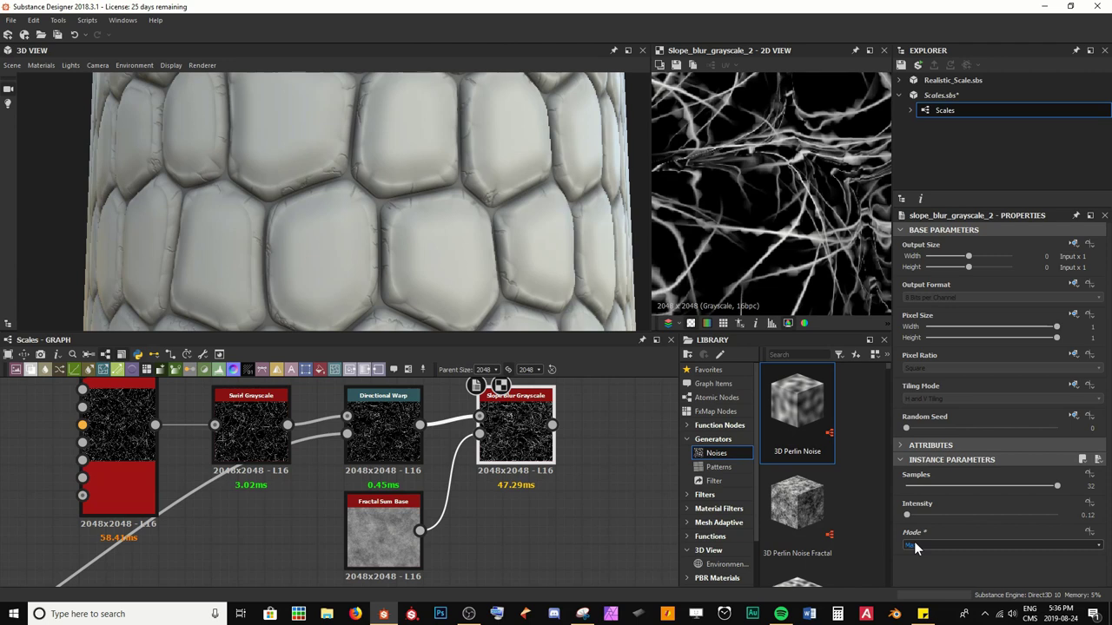
scroll(804, 226, "up", 3)
middle_click_drag(807, 169, 825, 273)
scroll(779, 224, "up", 3)
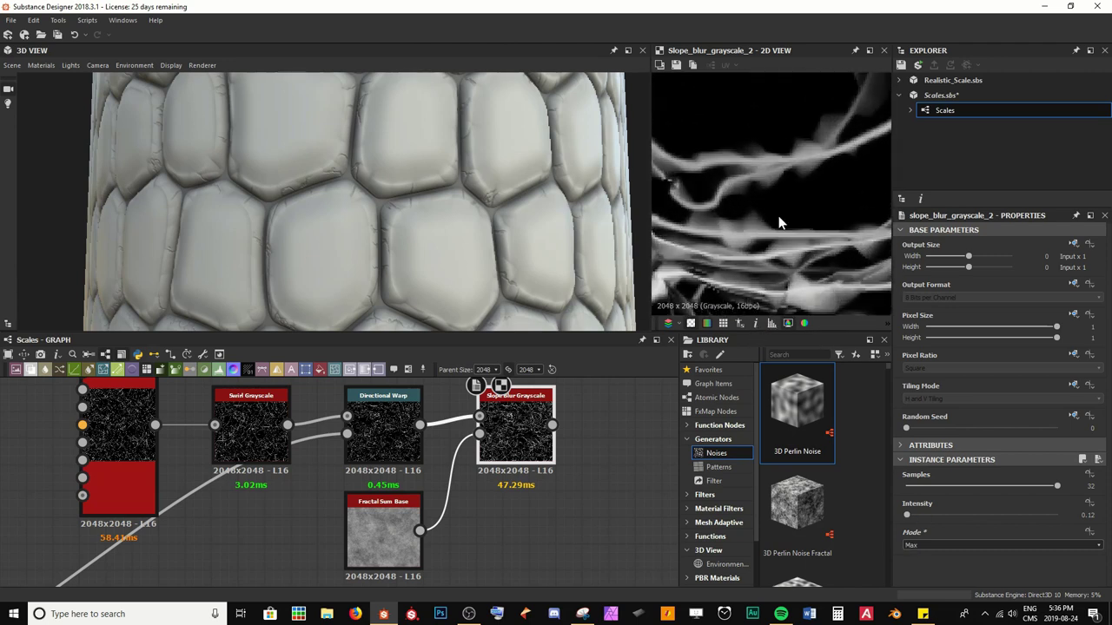
middle_click_drag(835, 121, 810, 137)
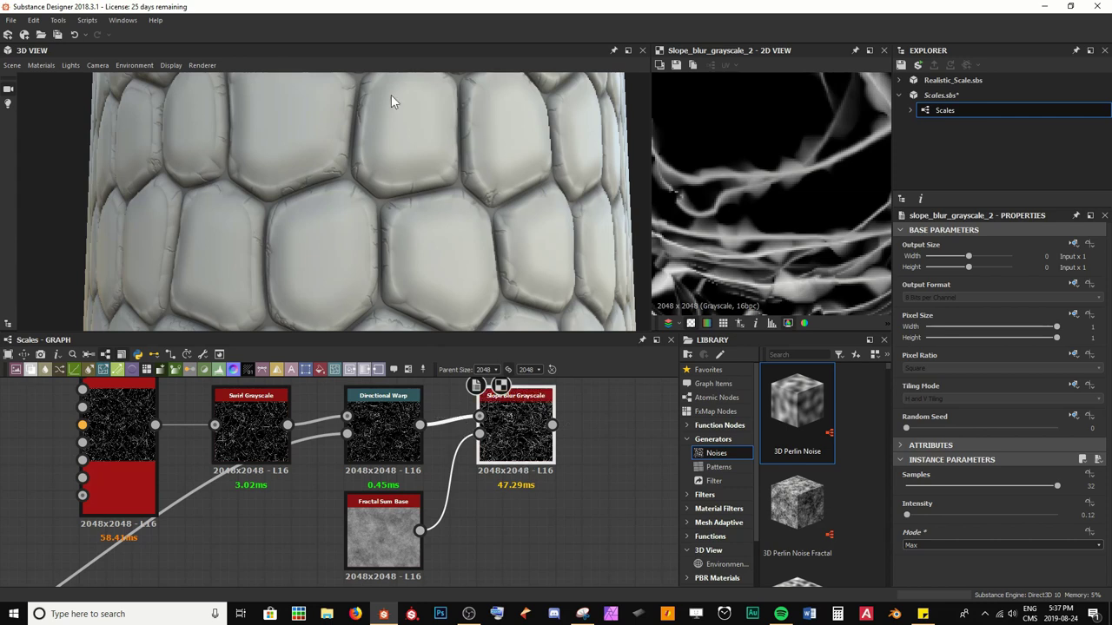
Add a Blend node and place it below the Slope Blur Grayscale, along the main scales connection.
scroll(380, 473, "down", 5)
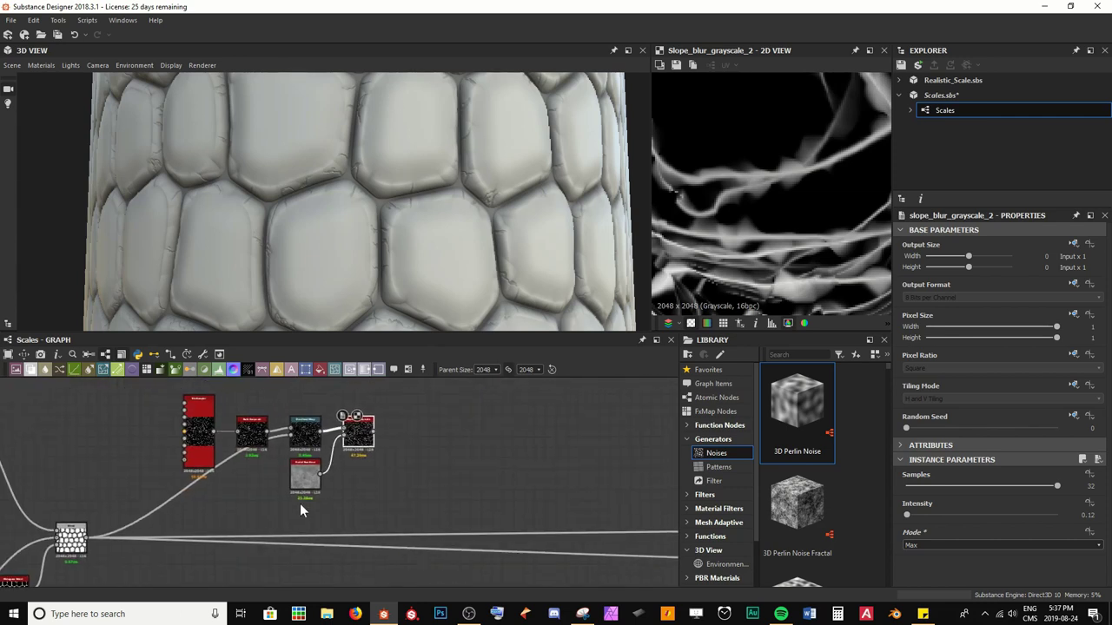
key("space")
type("b")
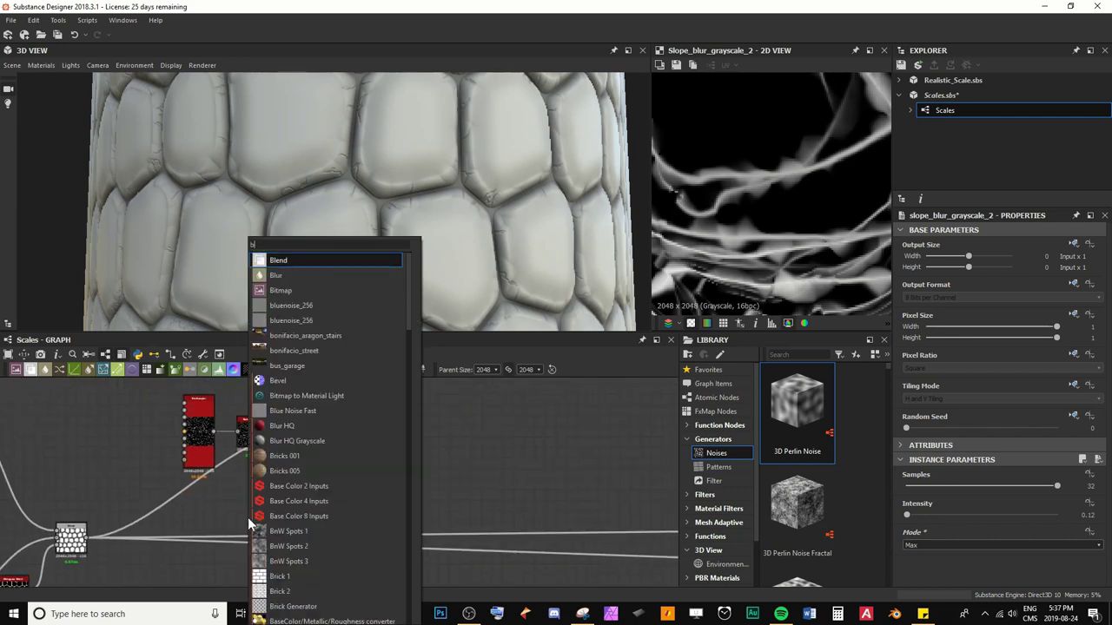
key("Return")
left_click_drag(250, 521, 345, 531)
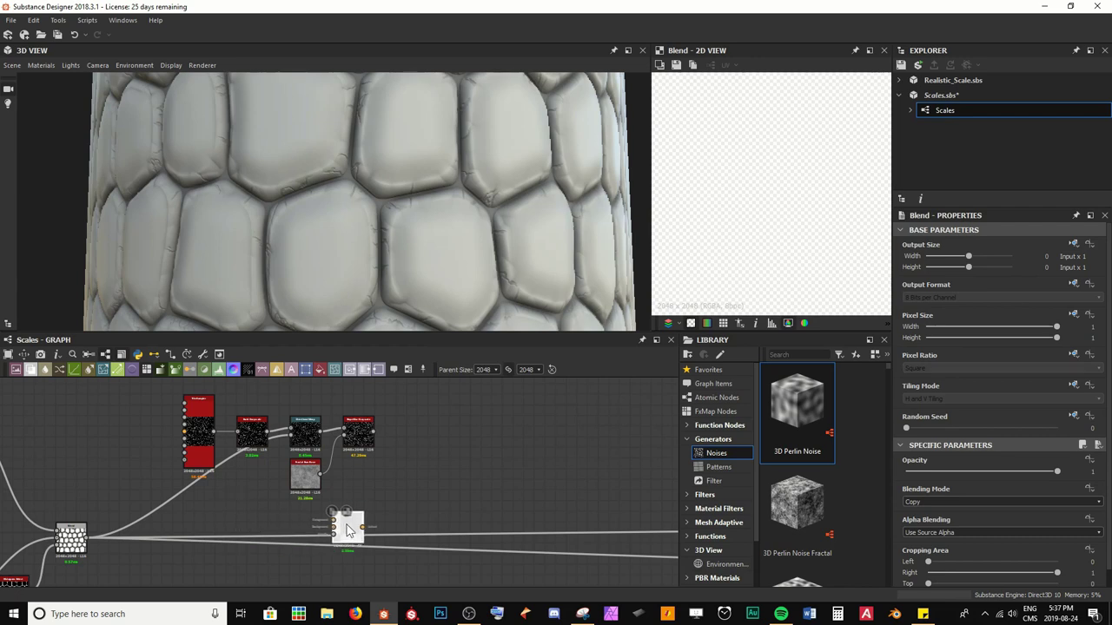
Connect the scales-and-cracks Blend to the new Blend's Background and the Slope Blur Grayscale to its Foreground.
left_click_drag(87, 531, 494, 500)
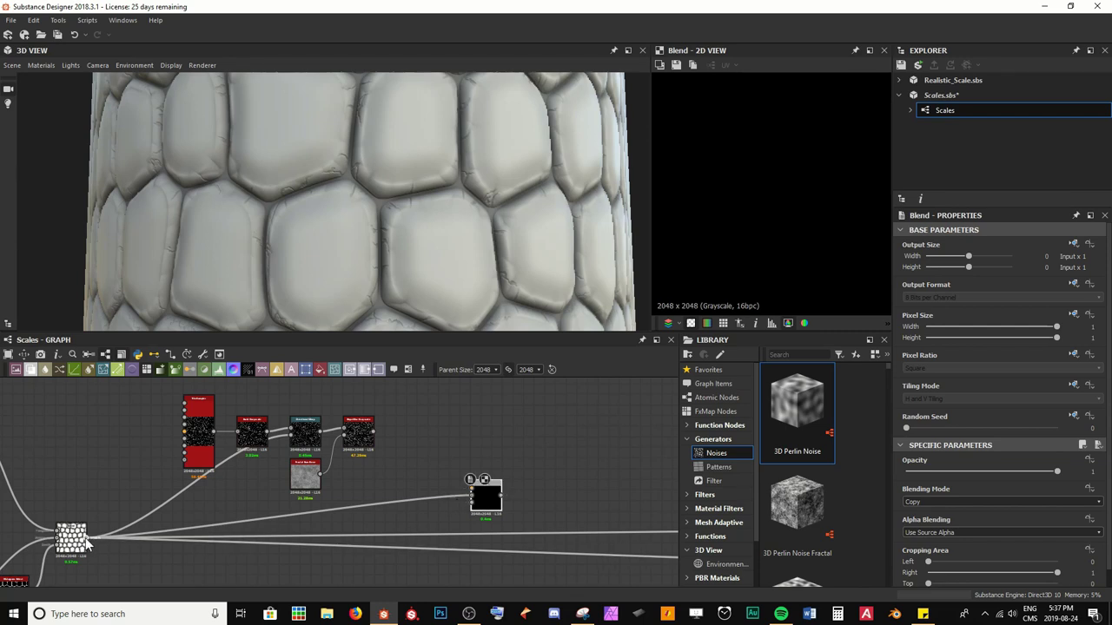
mouse_move(86, 538)
left_mouse_down("shift")
mouse_move(131, 563)
mouse_move(180, 540)
mouse_move(158, 547)
mouse_move(145, 519)
mouse_move(92, 539)
left_mouse_up("shift")
left_click_drag(391, 437, 470, 489)
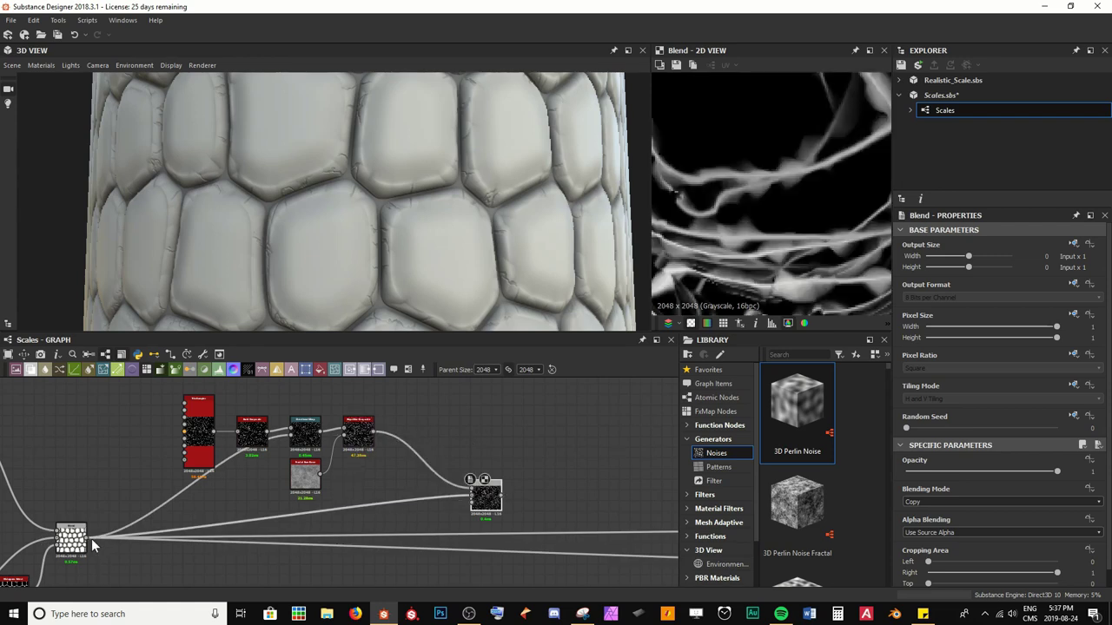
Reroute the scales-and-cracks Blend's downstream links to come from the new Blend, and inspect the scratches in 2D and 3D.
left_click_drag(90, 543, 412, 544)
scroll(821, 191, "down", 3)
scroll(808, 200, "down", 2)
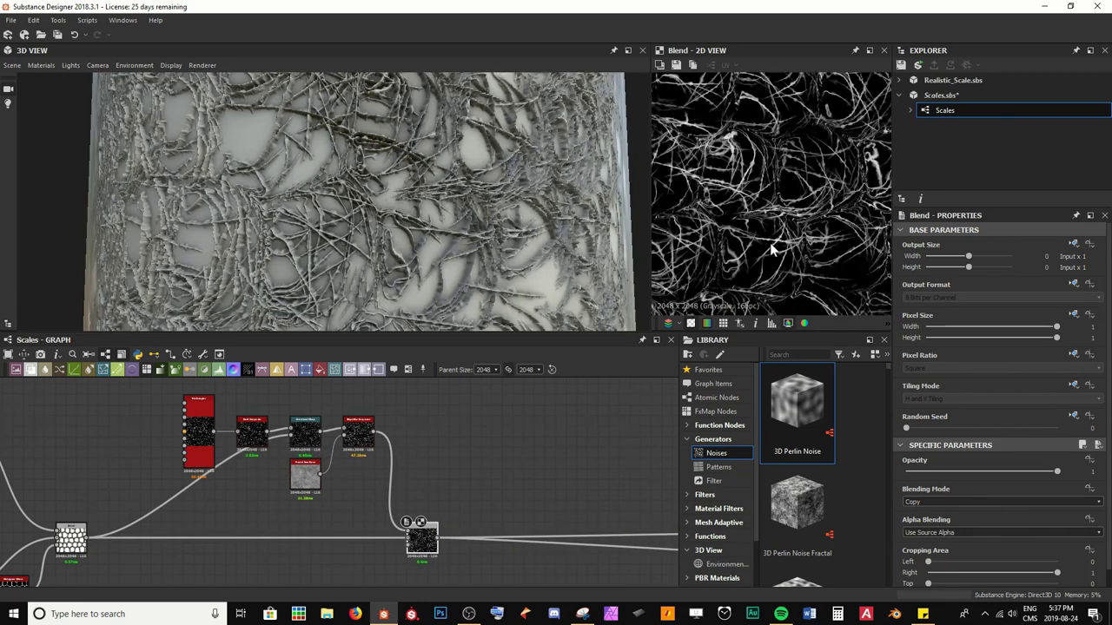
scroll(739, 222, "down", 1)
left_click_drag(416, 207, 359, 318)
scroll(405, 503, "up", 1)
scroll(405, 503, "up", 1)
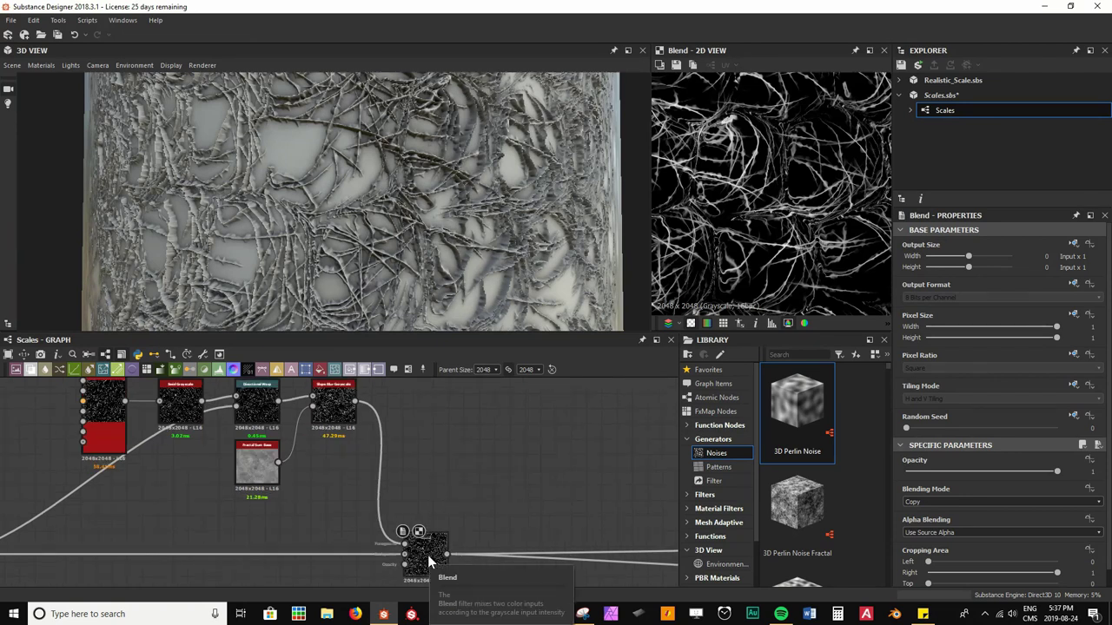
Select the Blend node that joins Rim Cracks with Scales Geo and examine its blending settings.
scroll(154, 501, "down", 4)
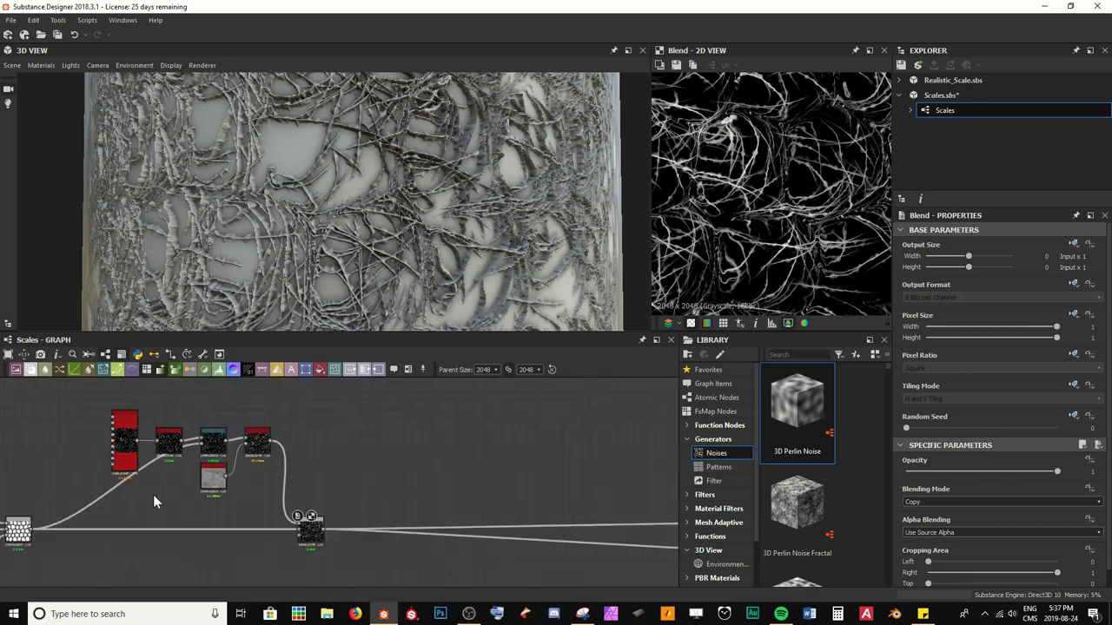
middle_click_drag(92, 472, 425, 459)
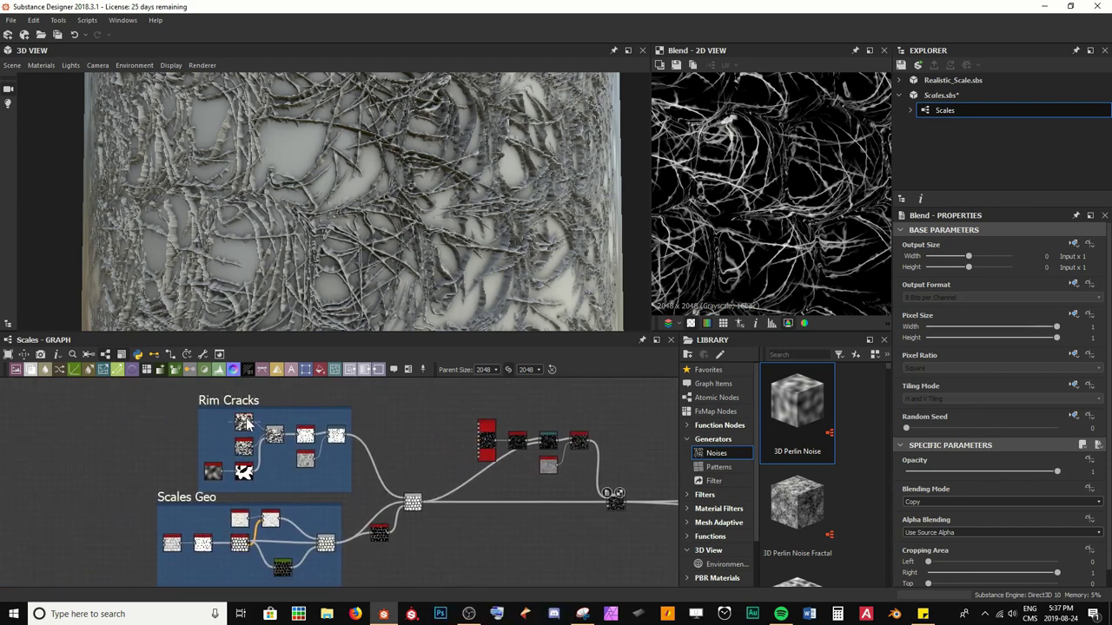
scroll(410, 503, "up", 8)
left_click(451, 492)
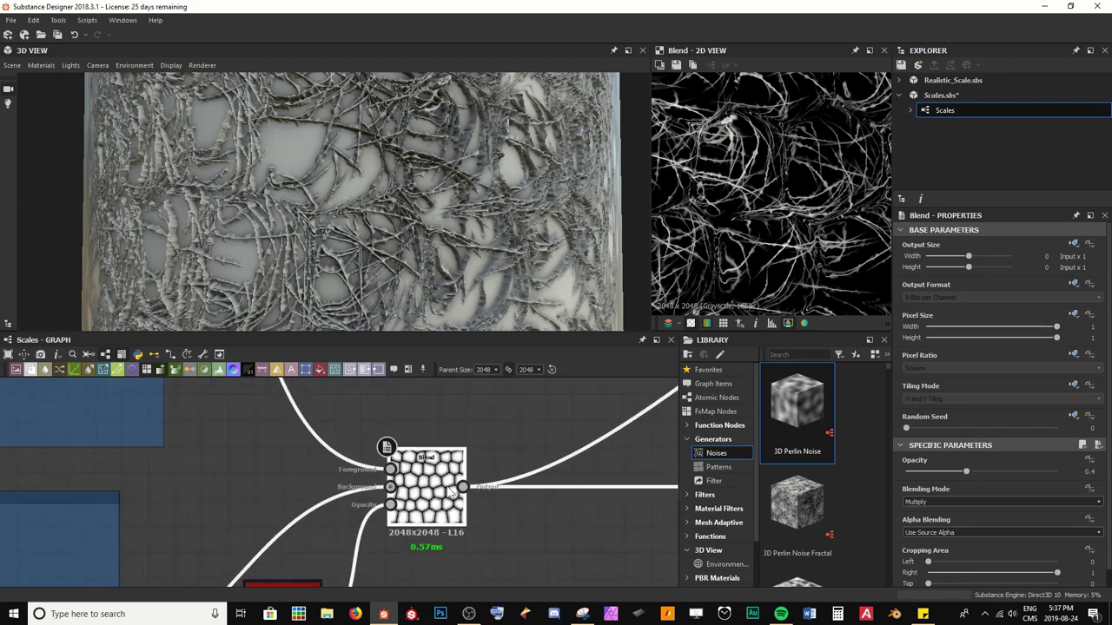
Set the blending mode of the Blend fed by the Slope Blur Grayscale to Subtract and inspect the scratches in 3D.
double_click(390, 470)
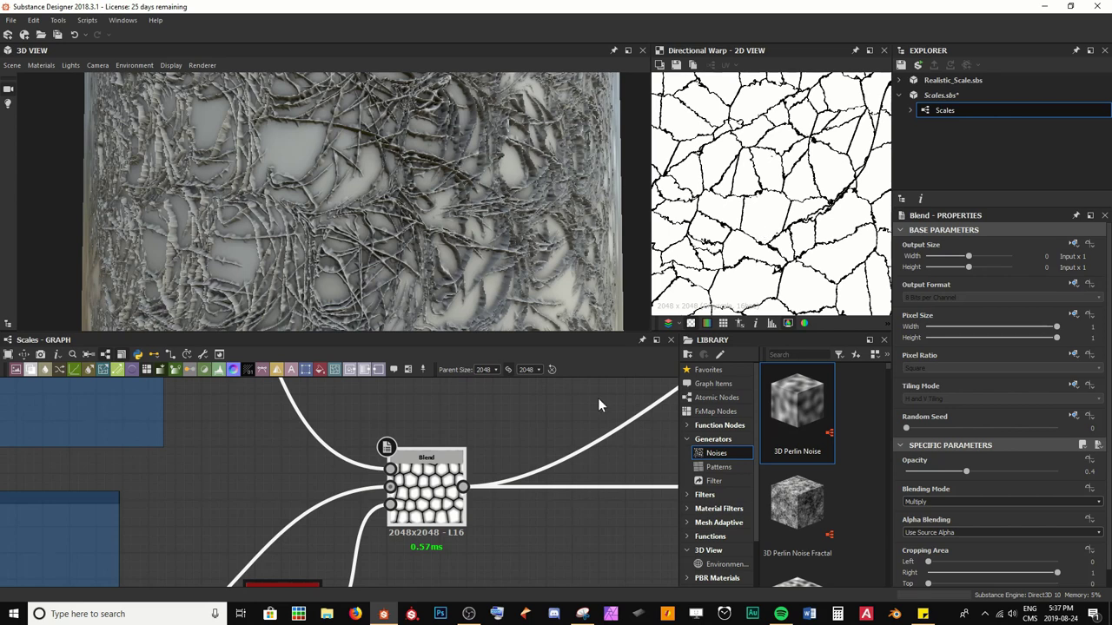
scroll(508, 469, "down", 6)
middle_click_drag(641, 451, 361, 469)
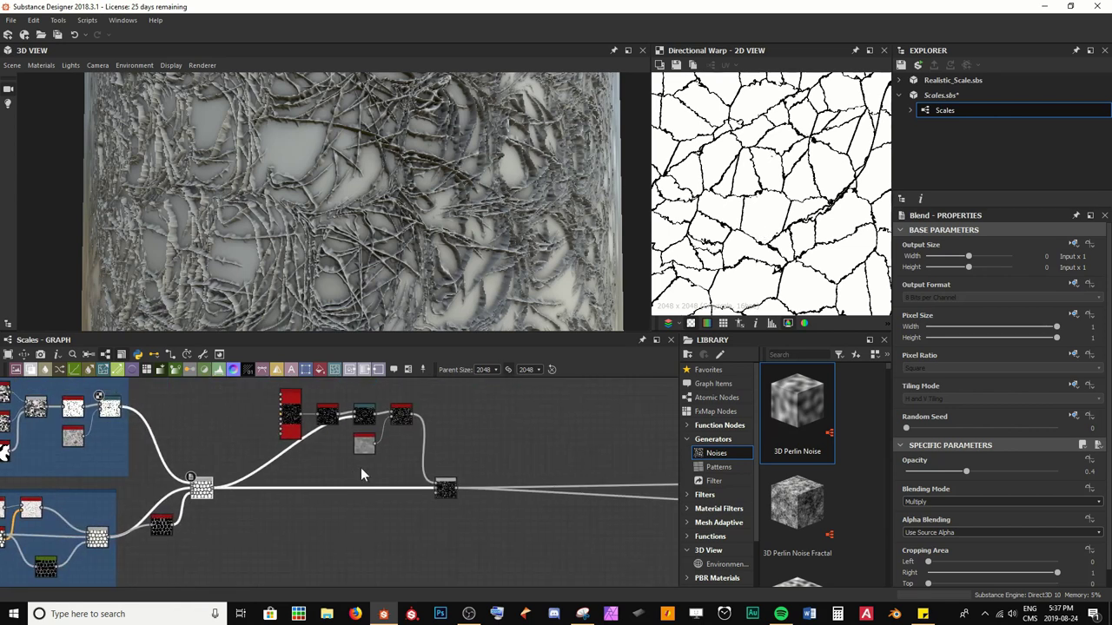
scroll(363, 474, "up", 2)
double_click(395, 395)
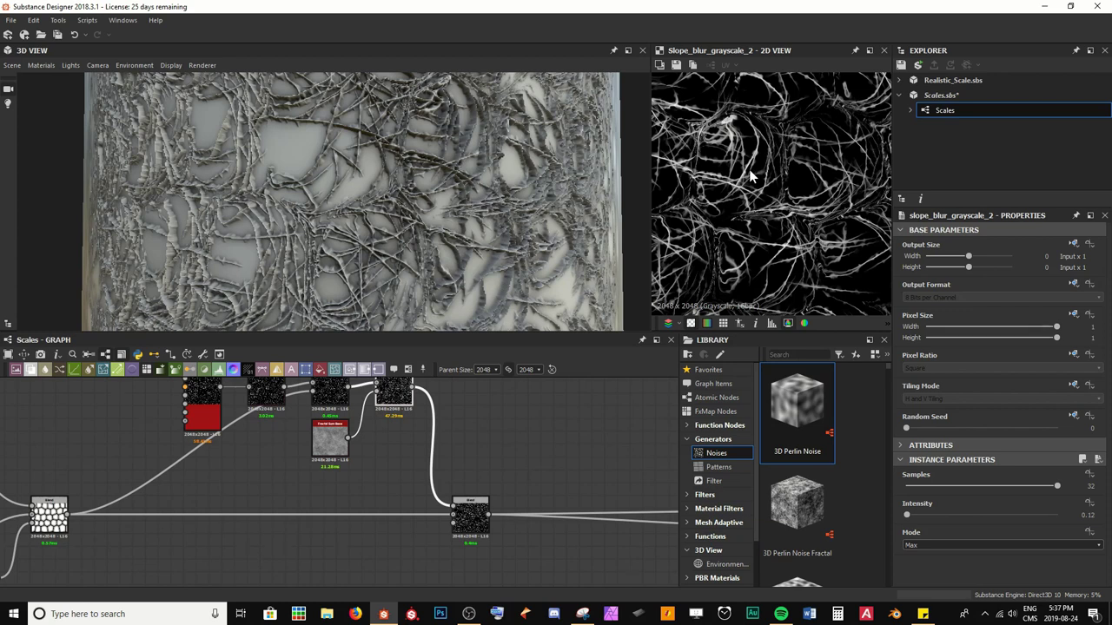
double_click(471, 520)
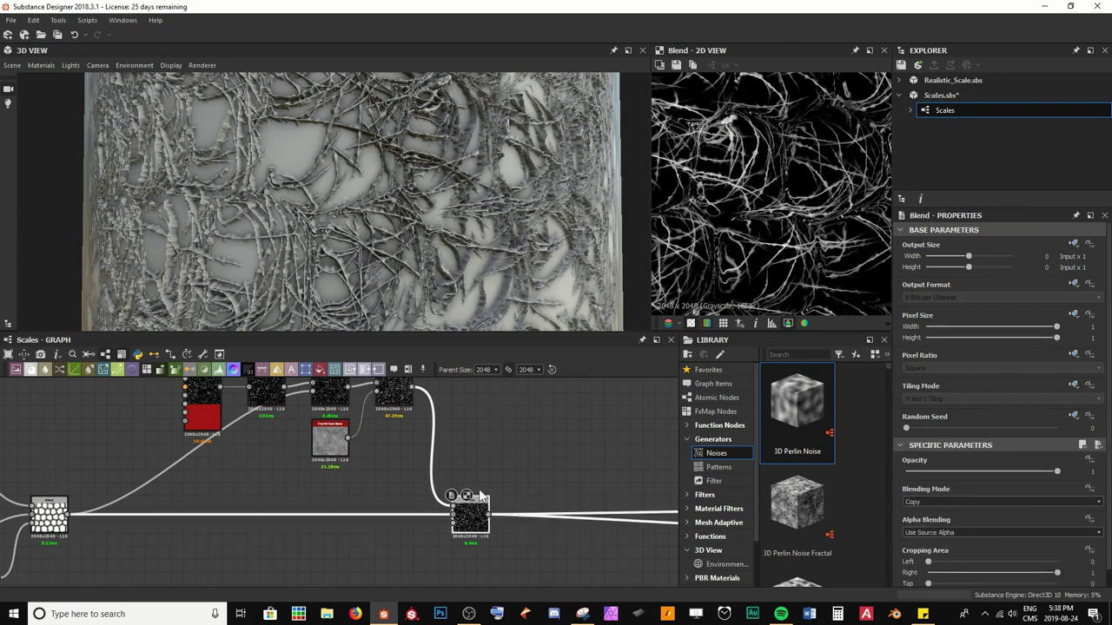
left_click(971, 503)
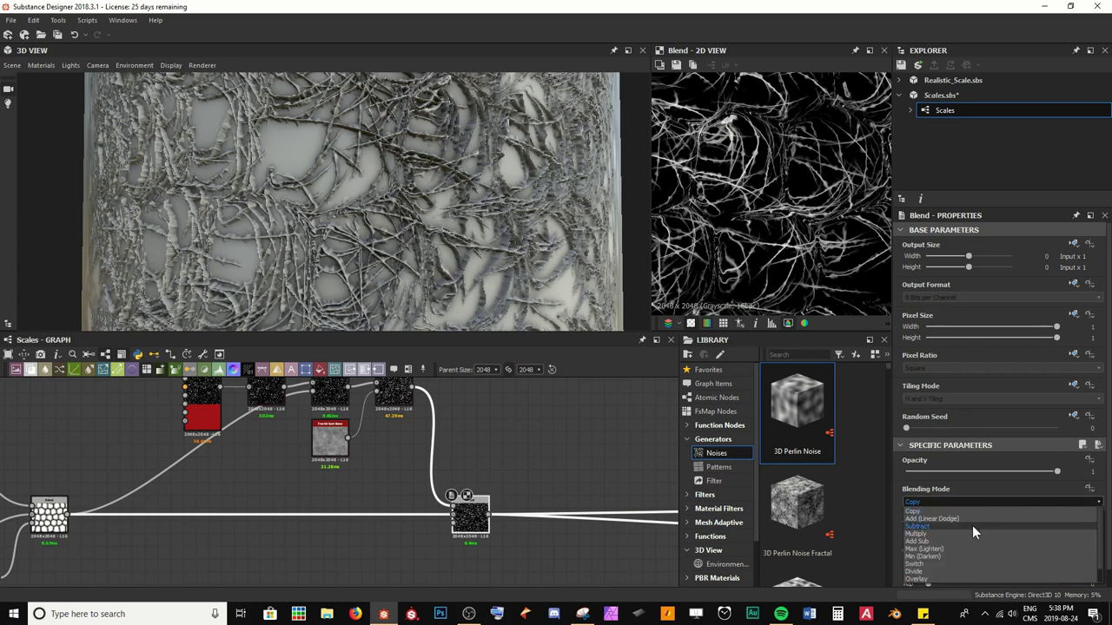
left_click(972, 525)
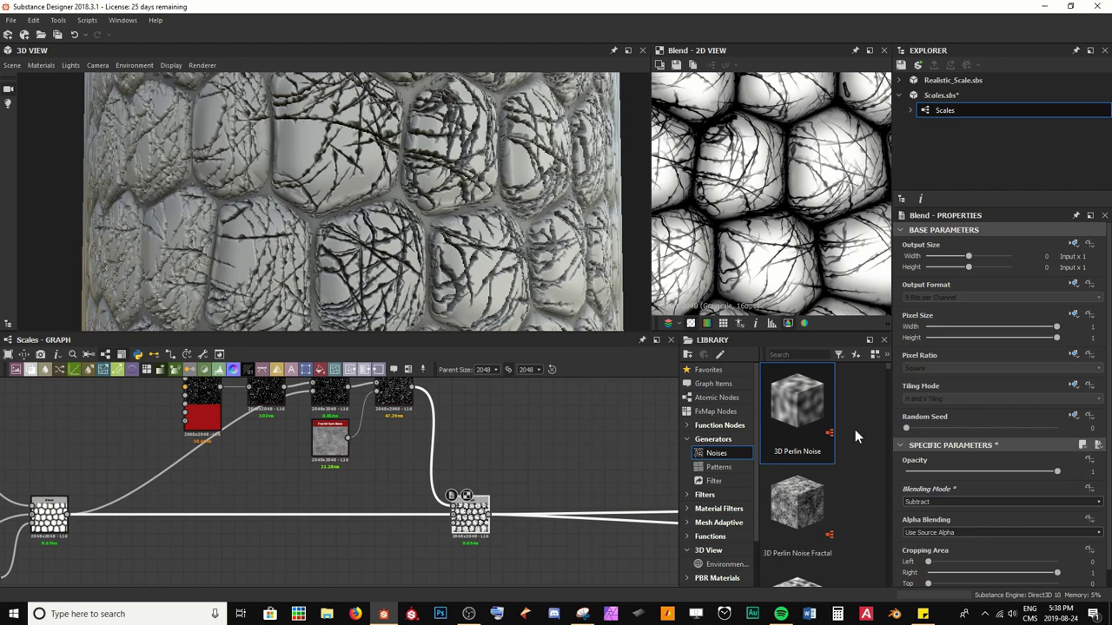
scroll(451, 206, "down", 5)
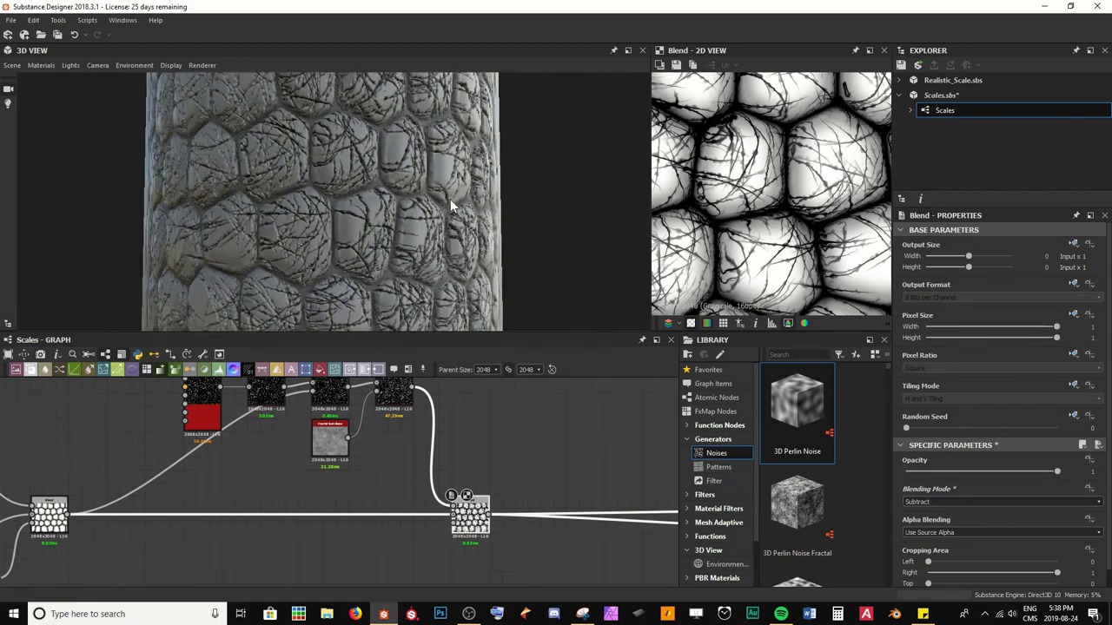
left_click_drag(451, 205, 521, 230)
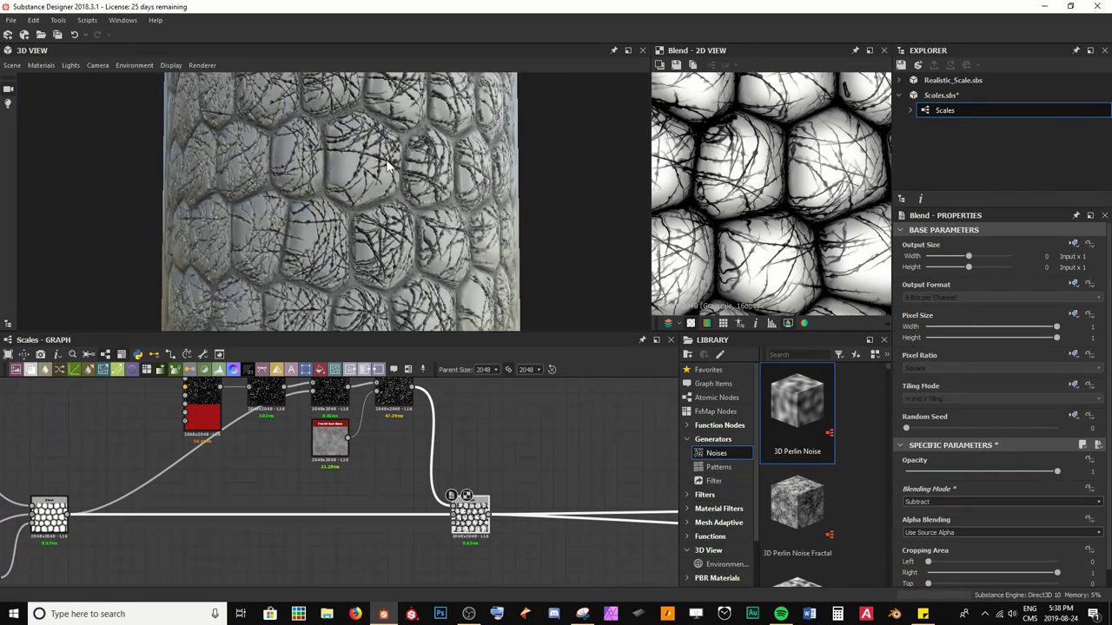
scroll(452, 202, "up", 3)
left_click_drag(431, 202, 404, 205)
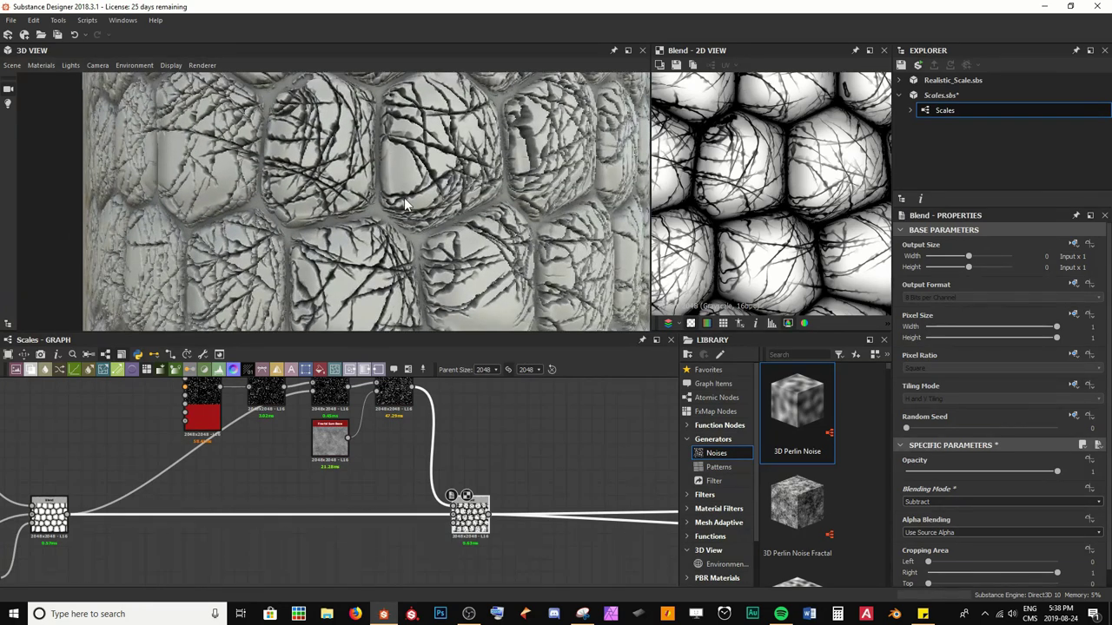
scroll(405, 204, "up", 4)
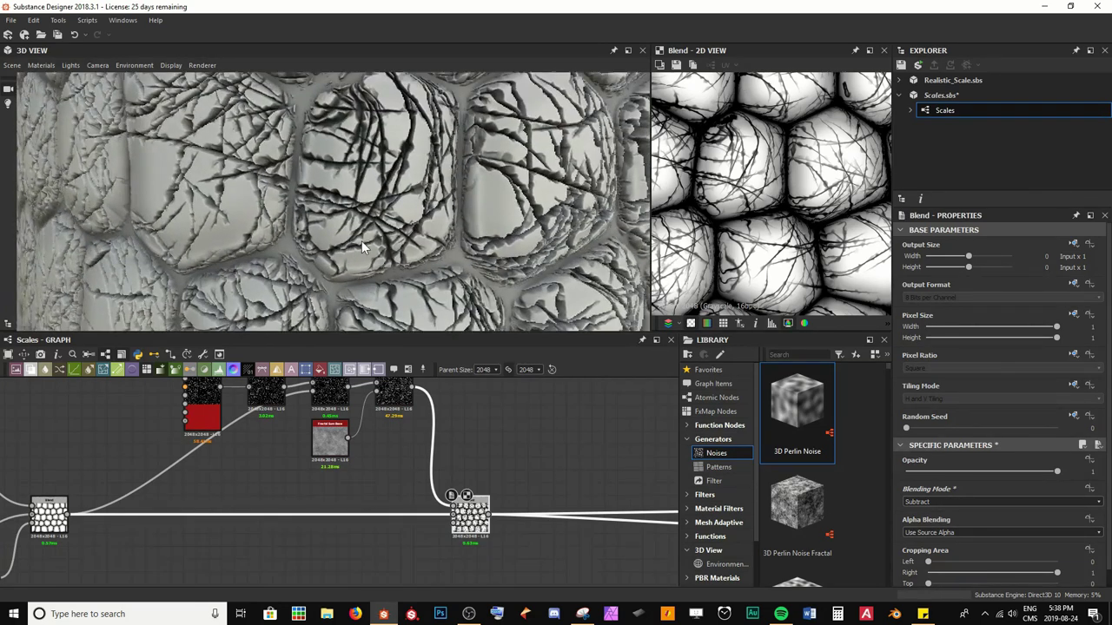
scroll(361, 241, "down", 3)
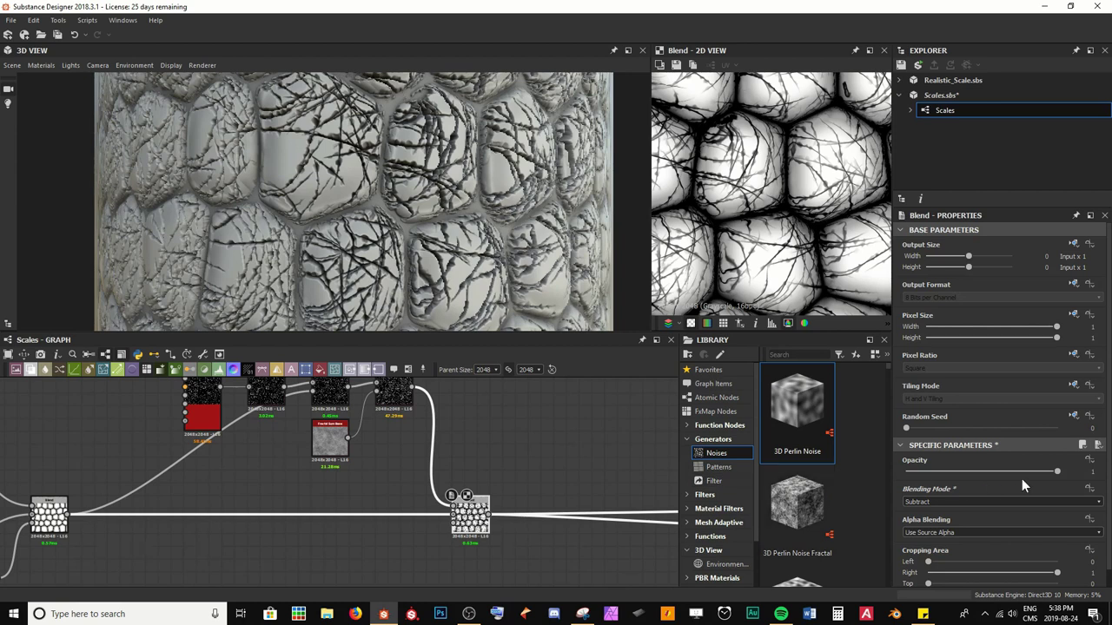
Reduce the scratch Blend's opacity to 0.05 and inspect the scratches on the scales in 3D.
left_click_drag(1058, 478, 917, 475)
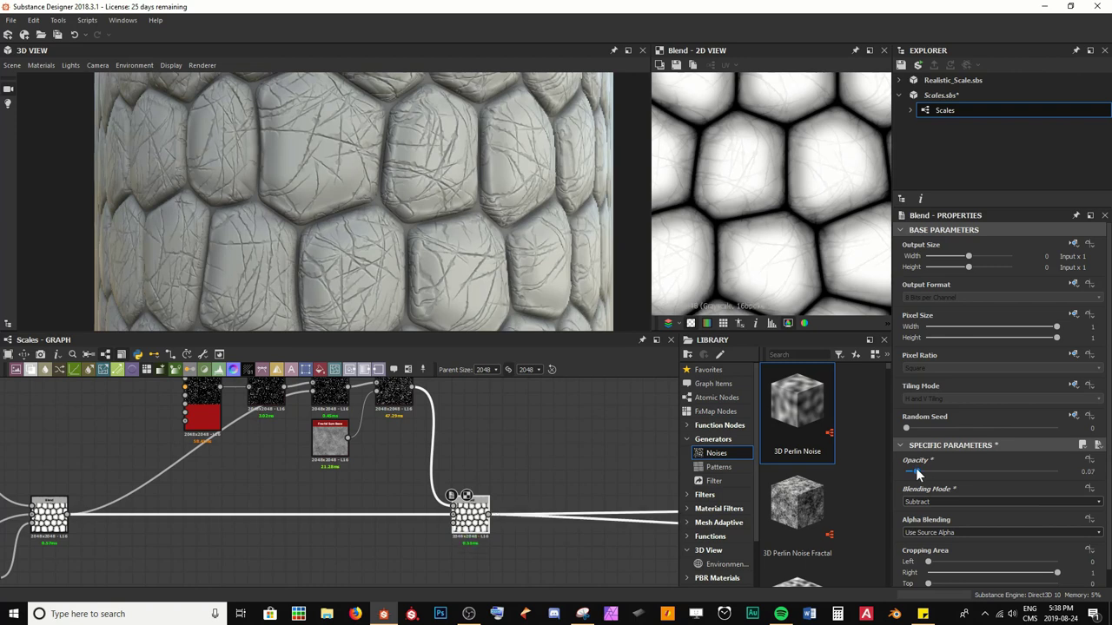
left_click(916, 470)
key("Return")
scroll(366, 243, "up", 3)
scroll(366, 238, "up", 3)
middle_click_drag(367, 237, 370, 209)
scroll(372, 209, "down", 2)
scroll(382, 216, "down", 5)
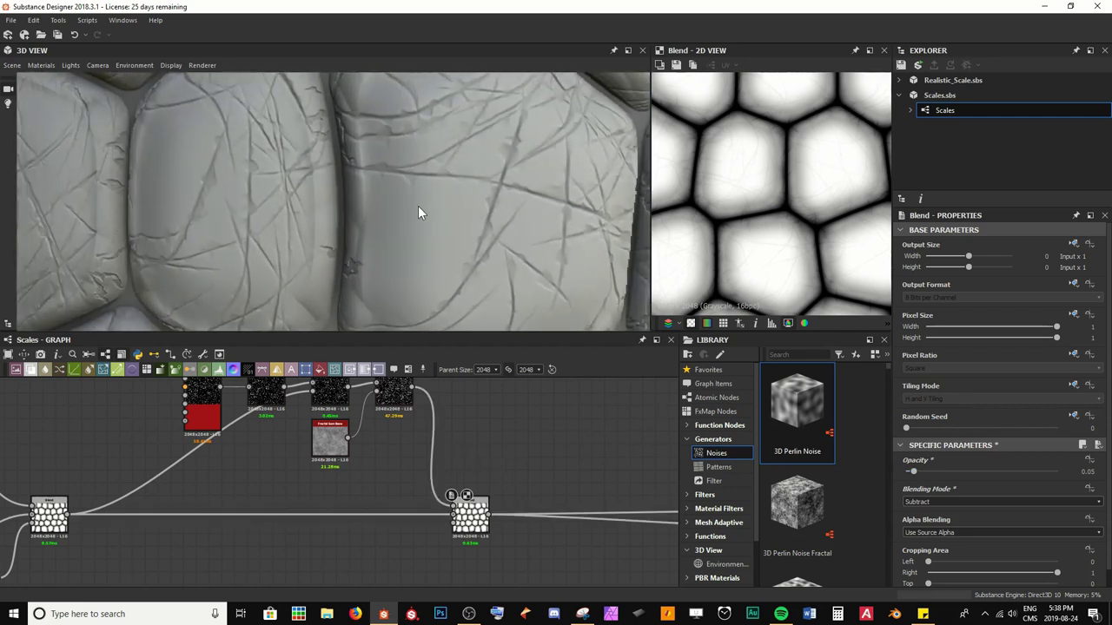
scroll(461, 209, "down", 6)
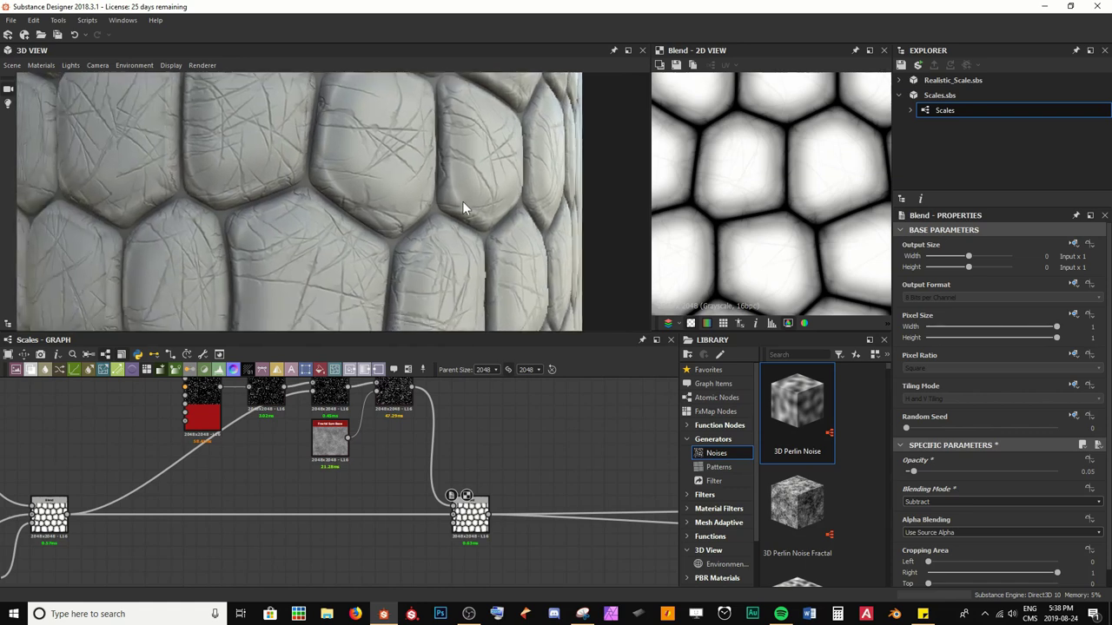
scroll(365, 234, "up", 5)
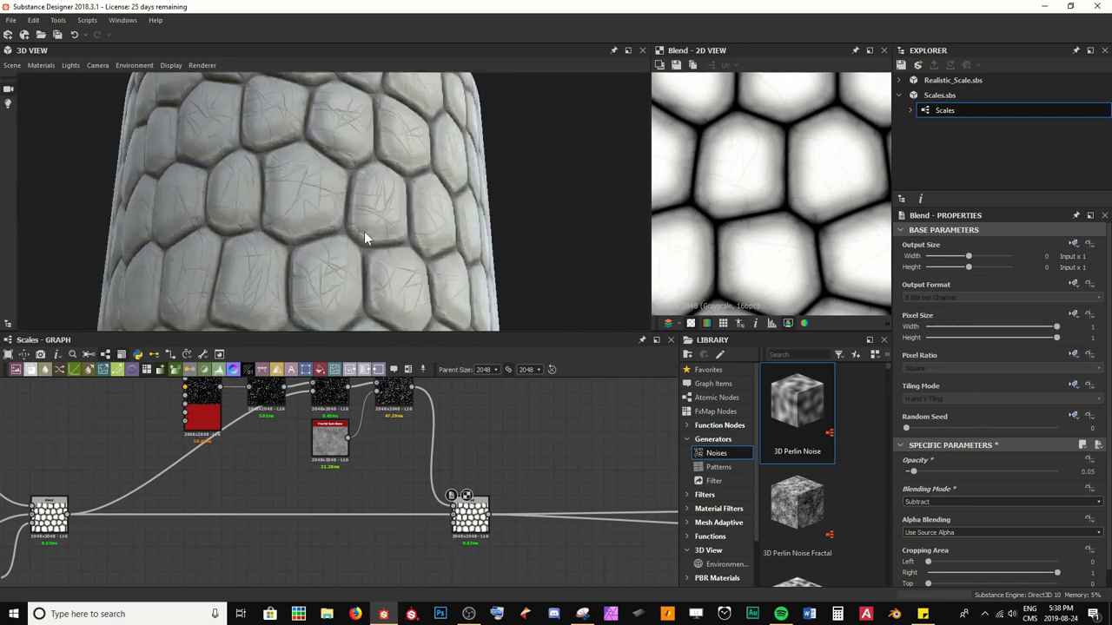
Set the scratch Tile Sampler's Mask Random to 0.9.
middle_click_drag(229, 403, 324, 455)
scroll(298, 445, "up", 5)
left_click(295, 441)
left_click(296, 440)
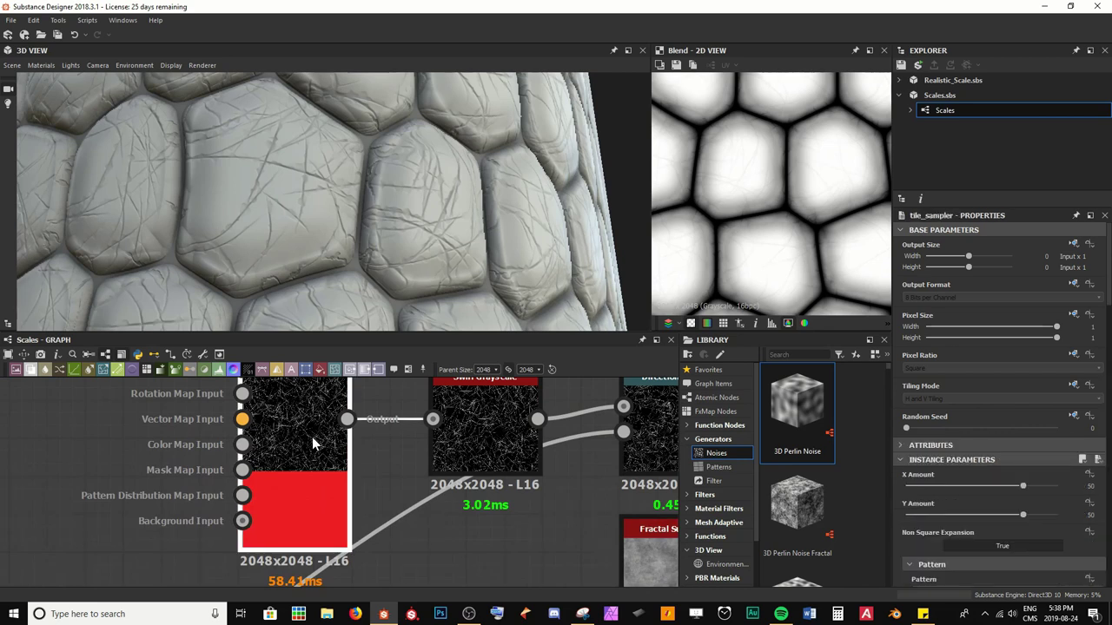
scroll(1013, 482, "down", 10)
scroll(1014, 479, "down", 10)
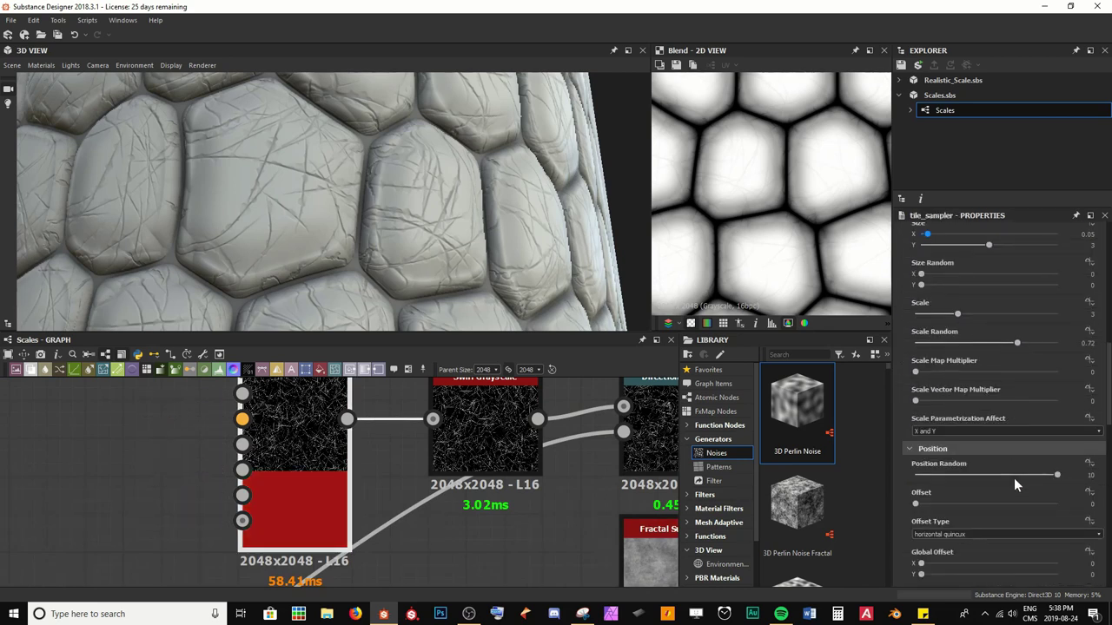
scroll(1014, 477, "down", 2)
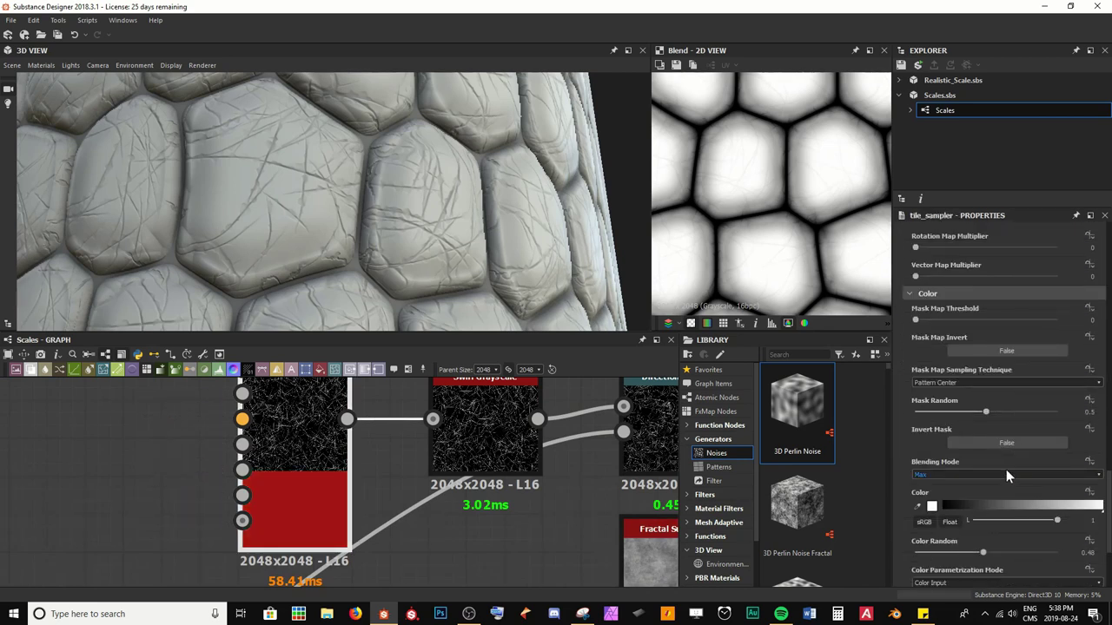
left_click_drag(986, 412, 1042, 408)
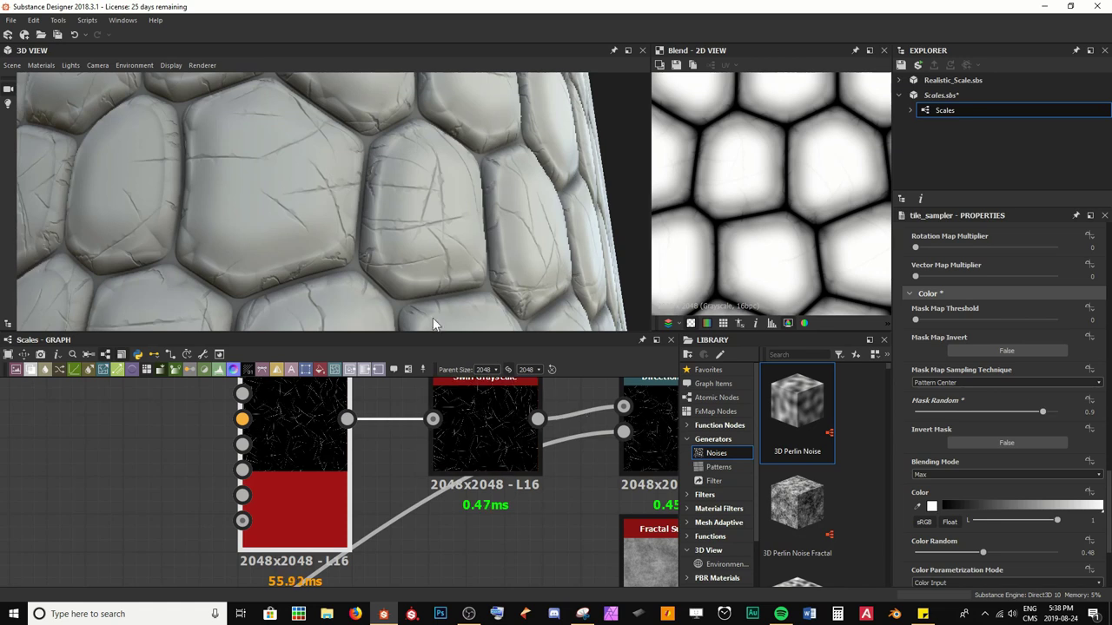
Raise the Tile Sampler's Mask Random to 0.95, save the package, and check the sparser scratches on the cylinder.
scroll(441, 226, "down", 4)
left_click_drag(440, 226, 375, 231)
scroll(329, 242, "up", 6)
left_click_drag(1043, 412, 1050, 413)
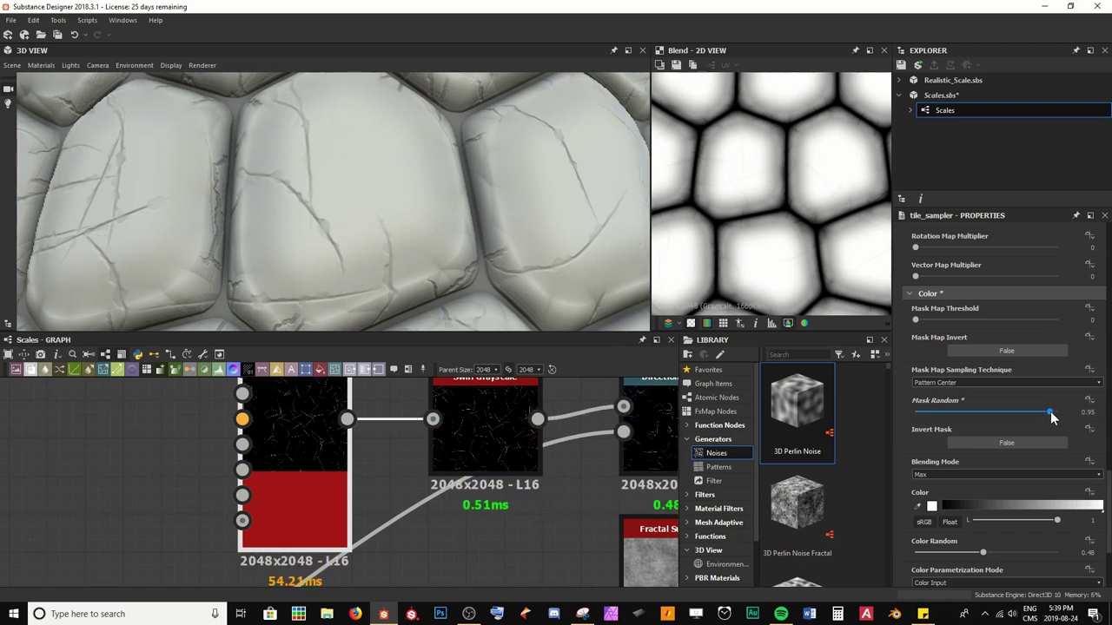
scroll(214, 209, "down", 3)
scroll(217, 210, "down", 3)
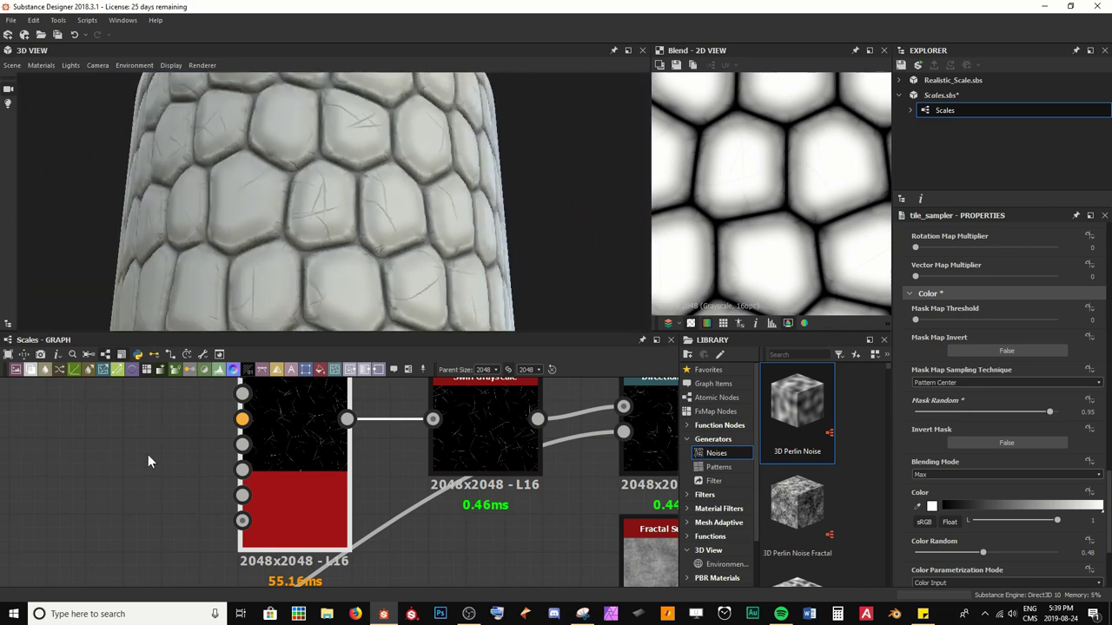
key("ctrl+s")
scroll(321, 224, "down", 5)
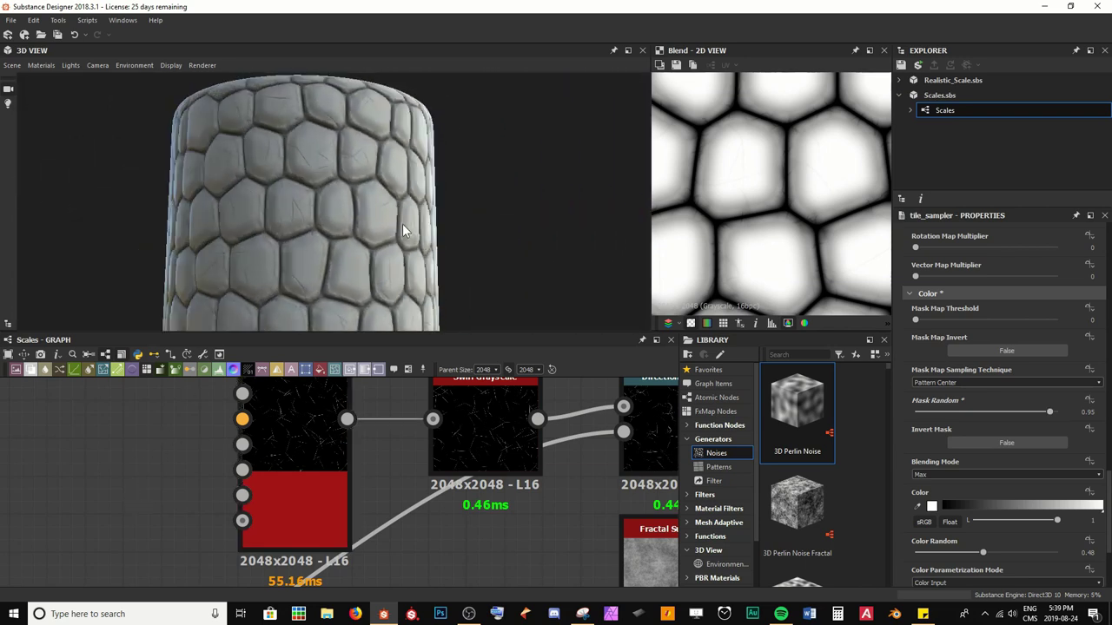
left_click_drag(387, 217, 360, 218)
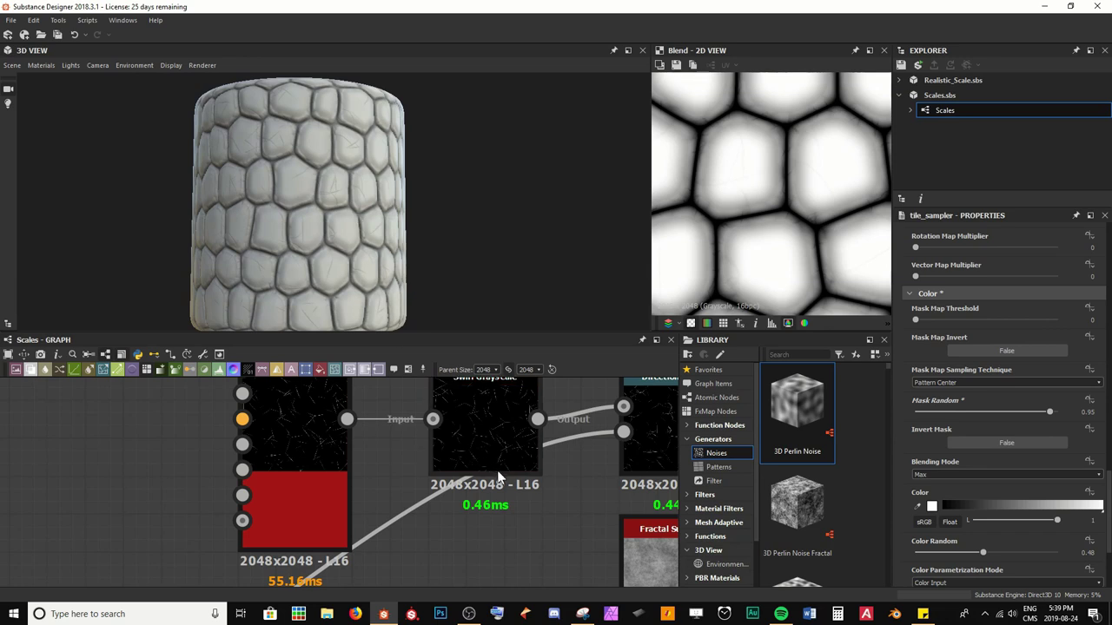
Duplicate the scratch Directional Warp and Slope Blur Grayscale nodes and place the copies above the originals.
scroll(497, 470, "down", 5)
middle_click_drag(531, 437, 363, 445)
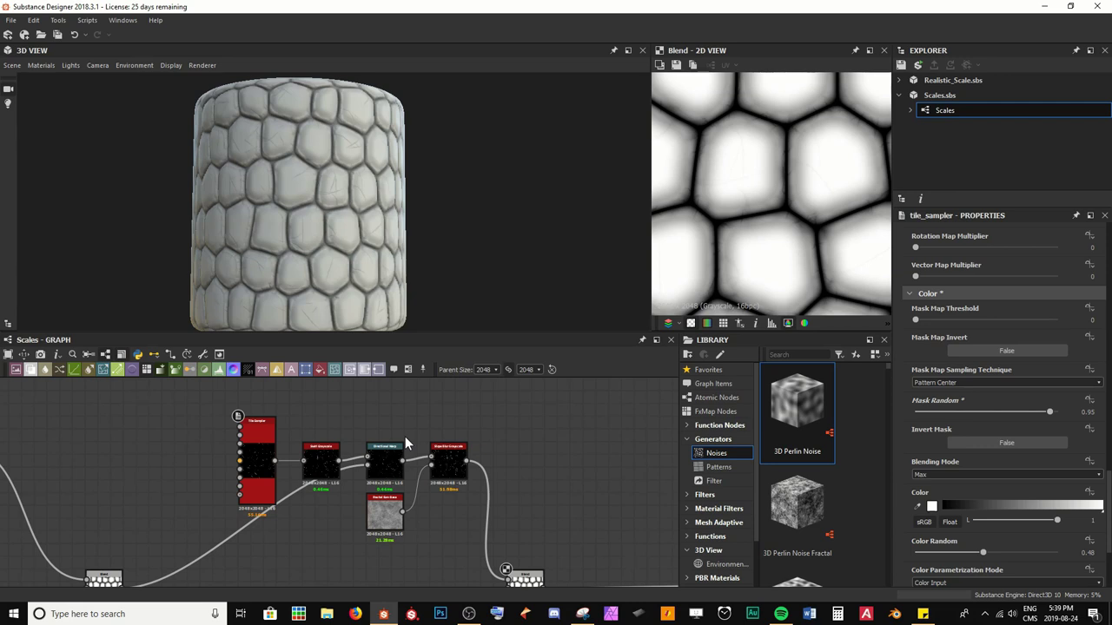
scroll(405, 436, "up", 2)
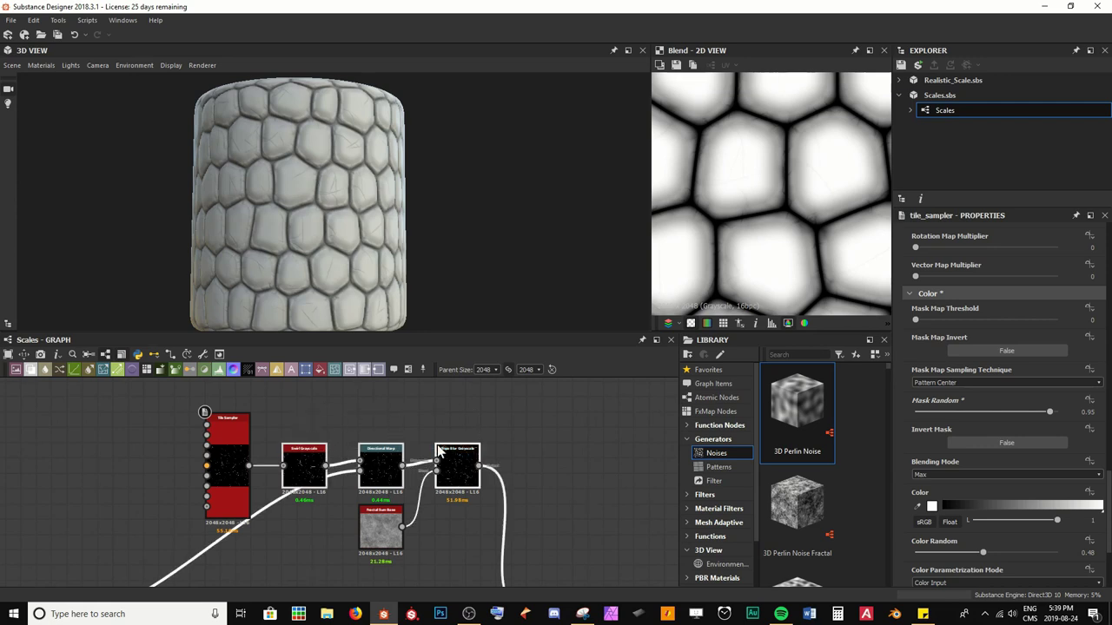
middle_click_drag(414, 432, 408, 441)
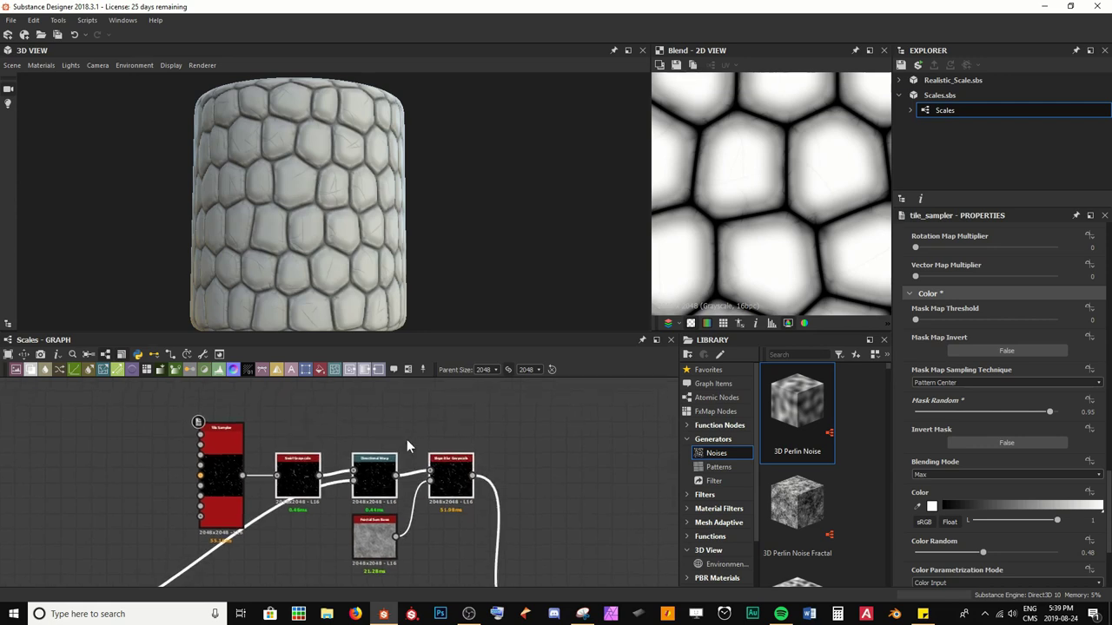
left_click_drag(367, 414, 476, 488)
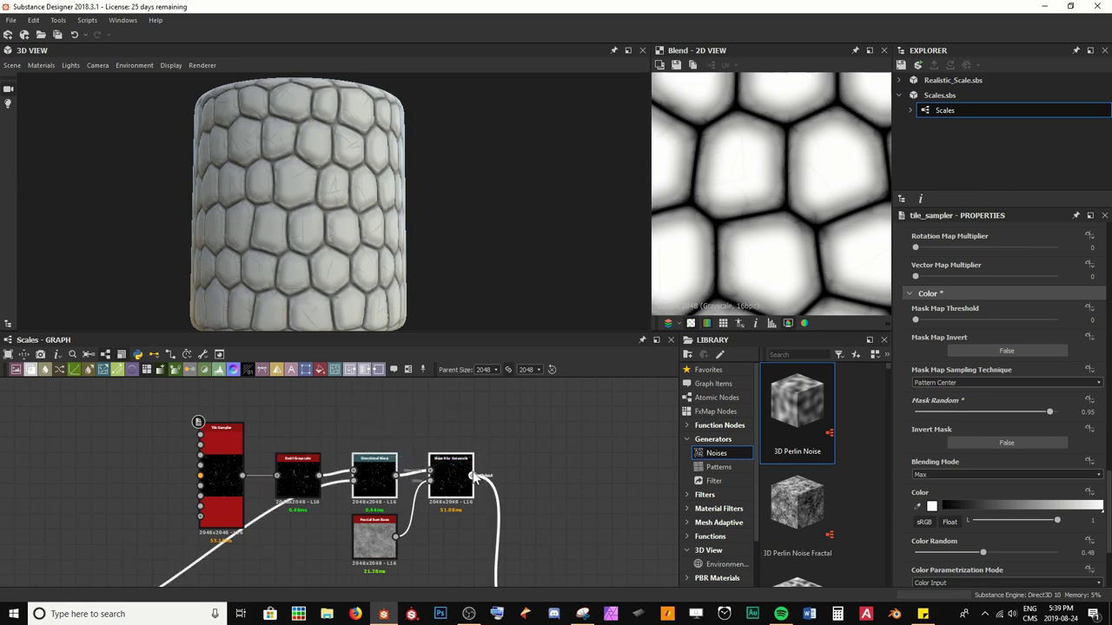
key("ctrl+d")
left_click_drag(381, 490, 445, 419)
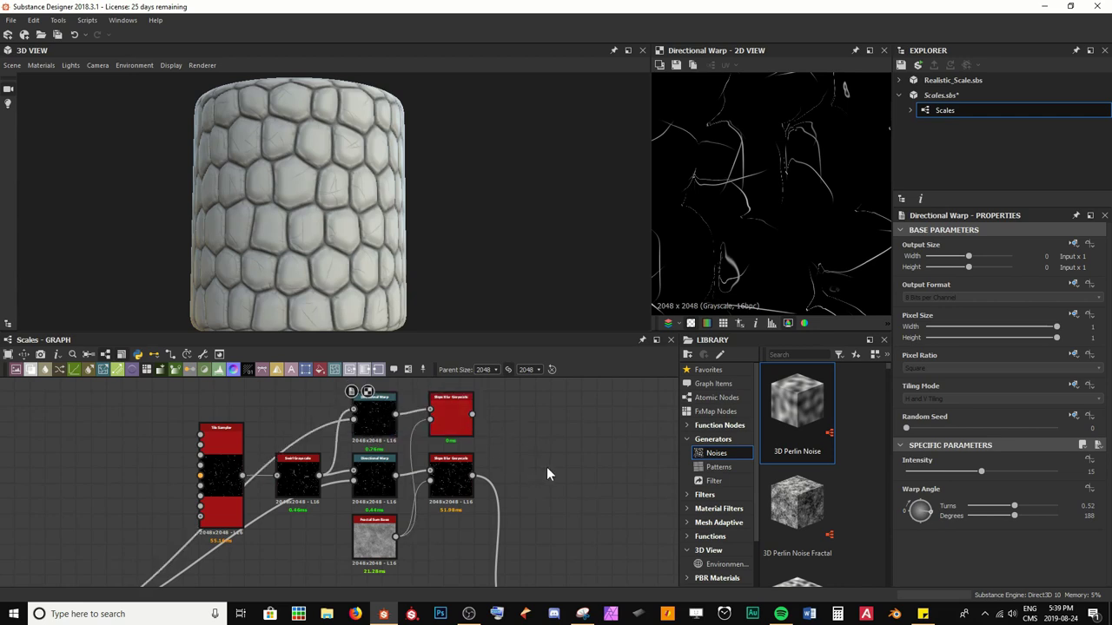
Set the duplicated Directional Warp's intensity to 25 and lower its warp angle, previewing the duplicated Slope Blur Grayscale in 2D.
double_click(374, 417)
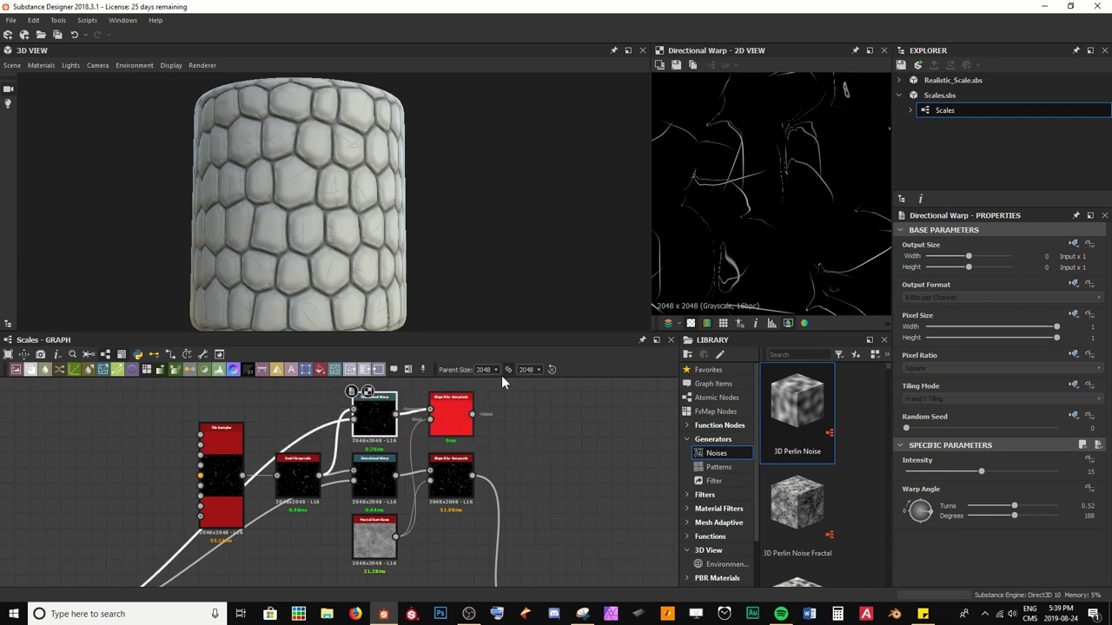
scroll(731, 224, "down", 2)
double_click(379, 481)
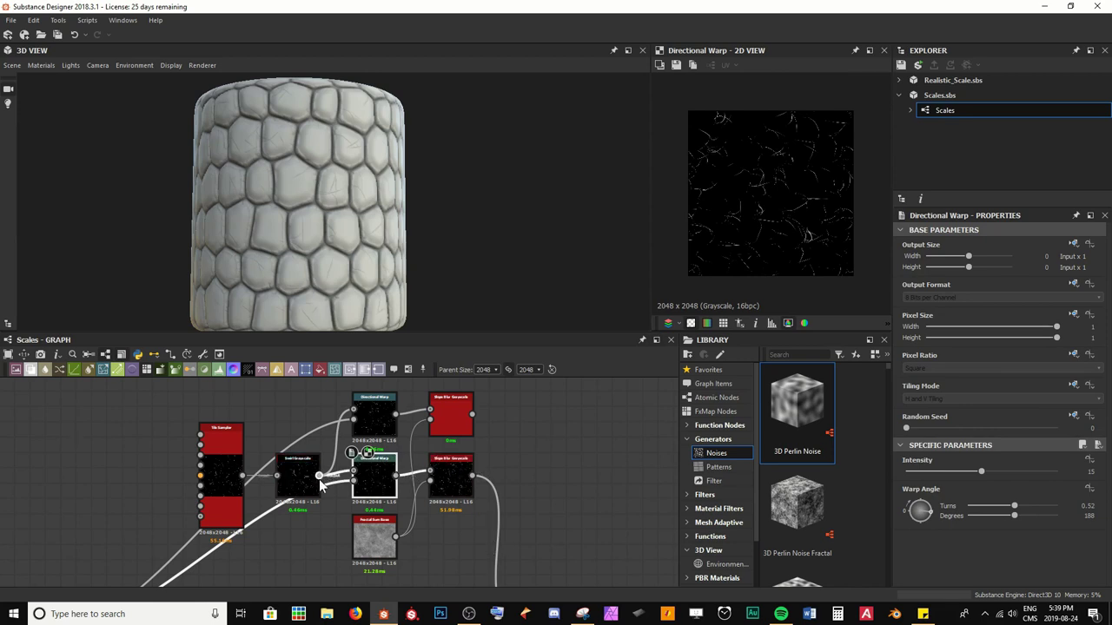
double_click(457, 432)
scroll(405, 419, "up", 5)
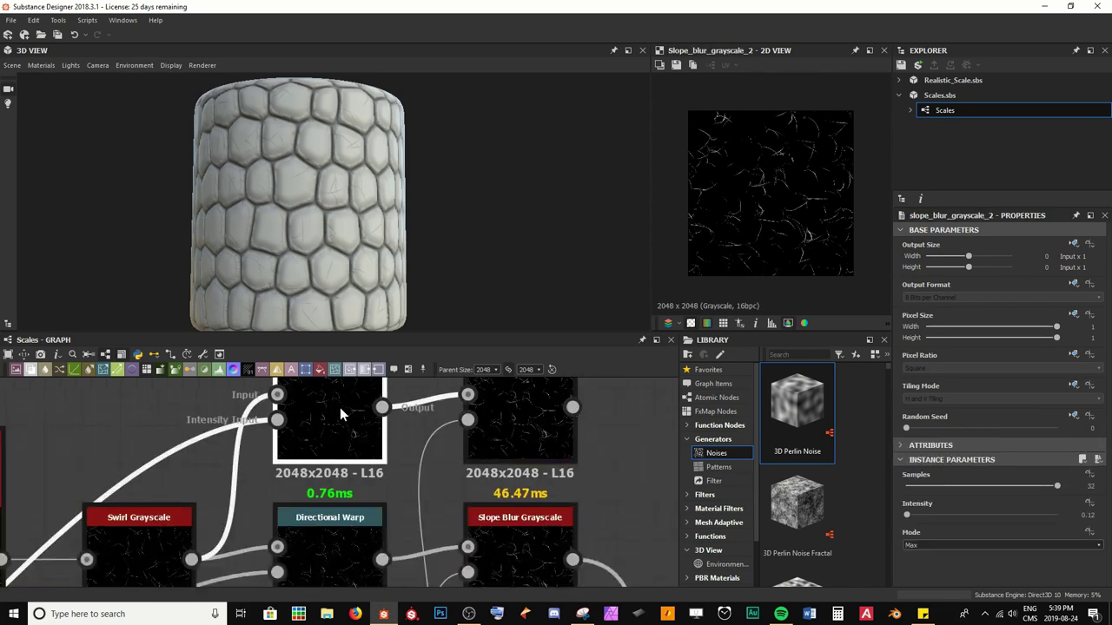
scroll(763, 233, "up", 3)
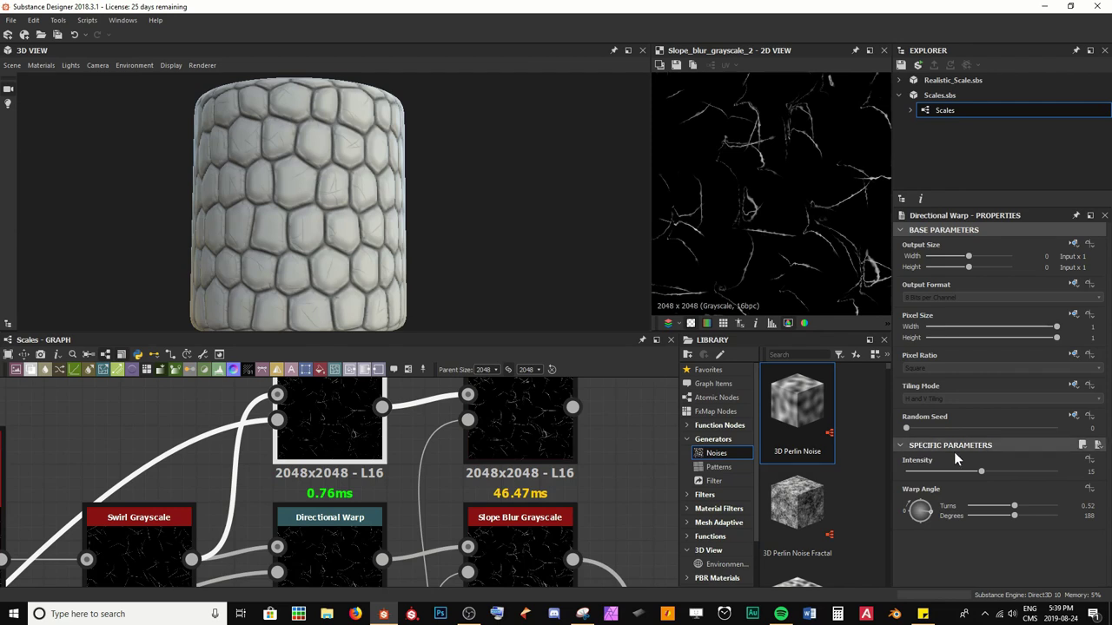
left_click(983, 474)
type("25")
key("Return")
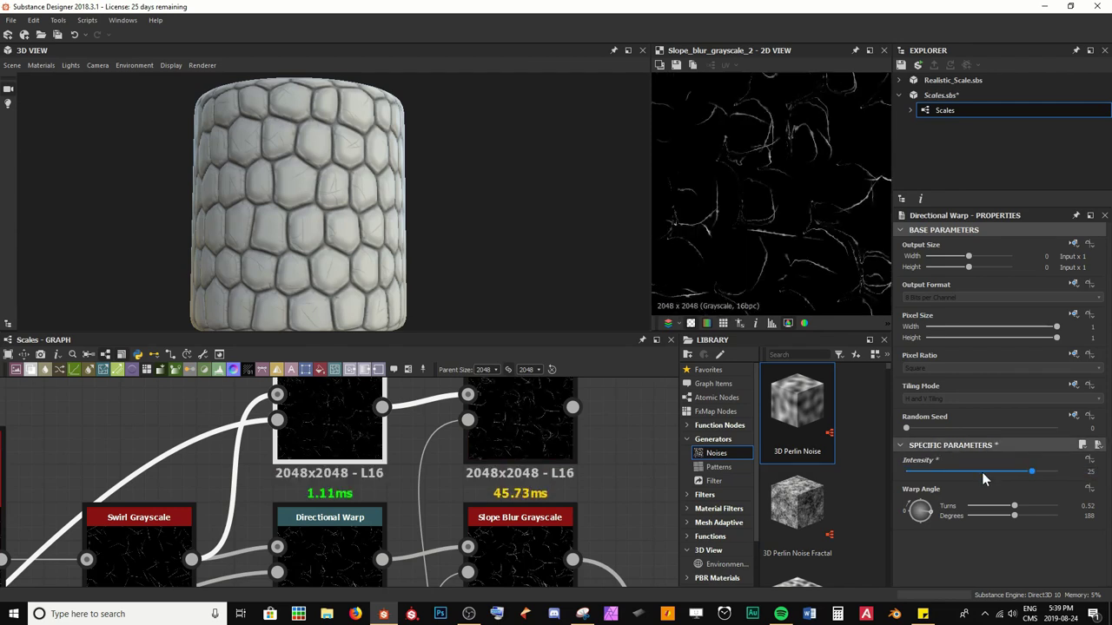
left_click_drag(1015, 507, 1001, 512)
Set the duplicated Slope Blur Grayscale's intensity to 0.43.
left_click(550, 432)
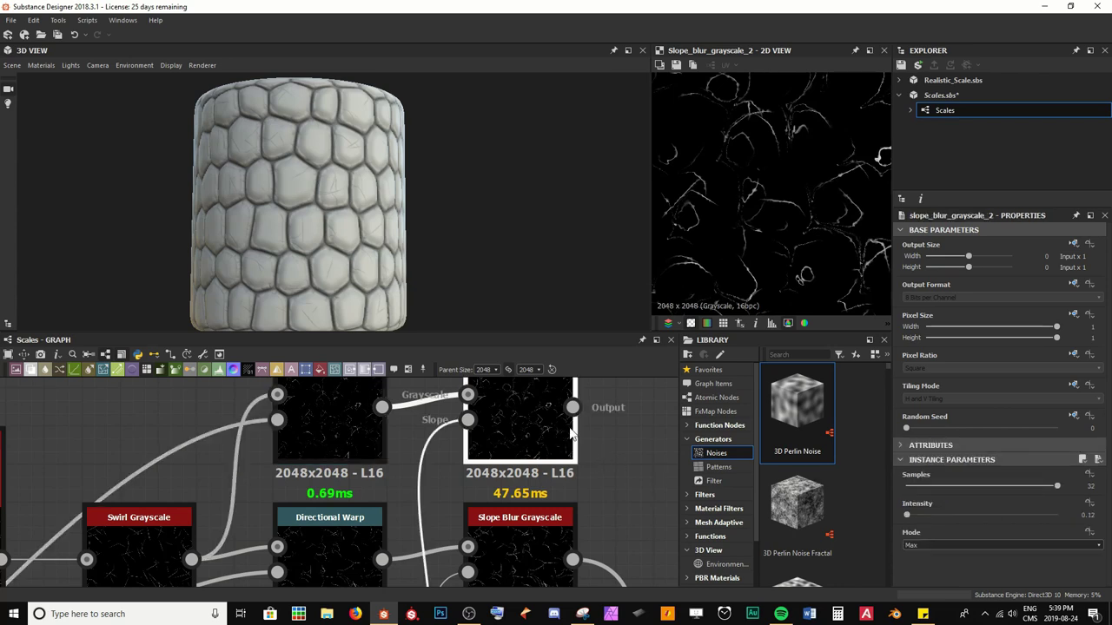
scroll(756, 174, "up", 5)
middle_click_drag(716, 211, 786, 212)
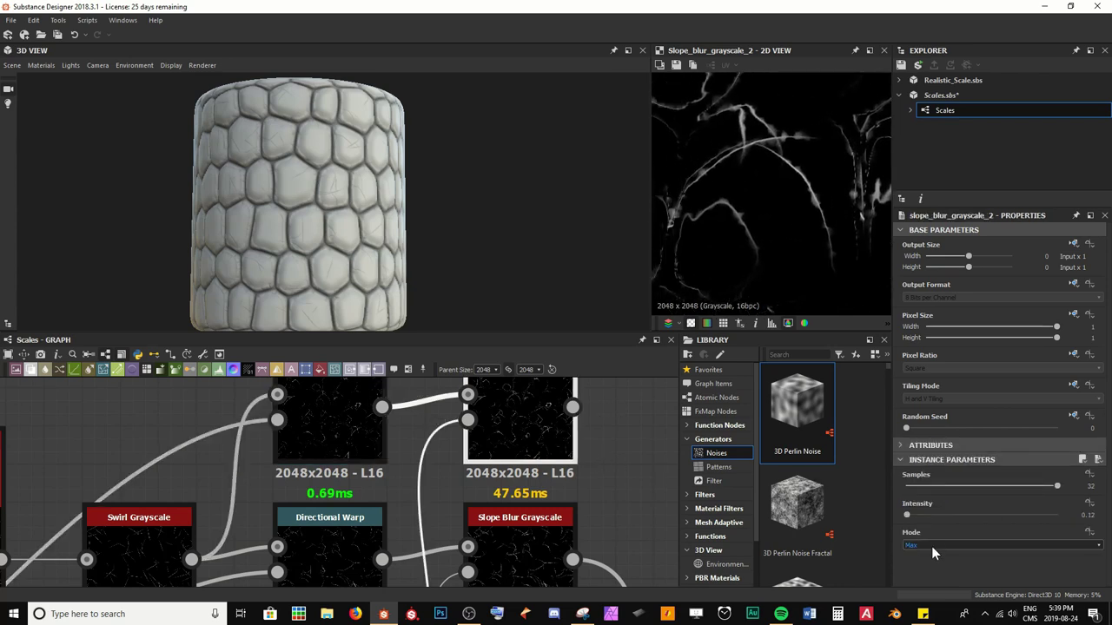
left_click_drag(908, 516, 910, 516)
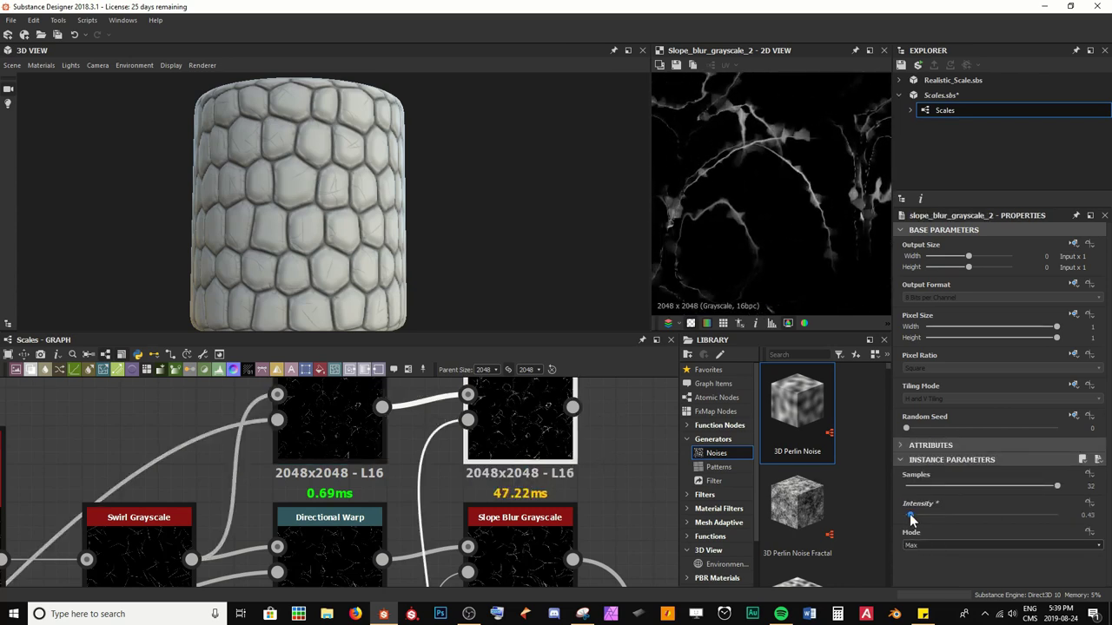
Insert a new Blend node directly after the scratch Blend on the main scales connection.
scroll(476, 406, "down", 3)
middle_click_drag(552, 447, 473, 454)
scroll(521, 438, "down", 3)
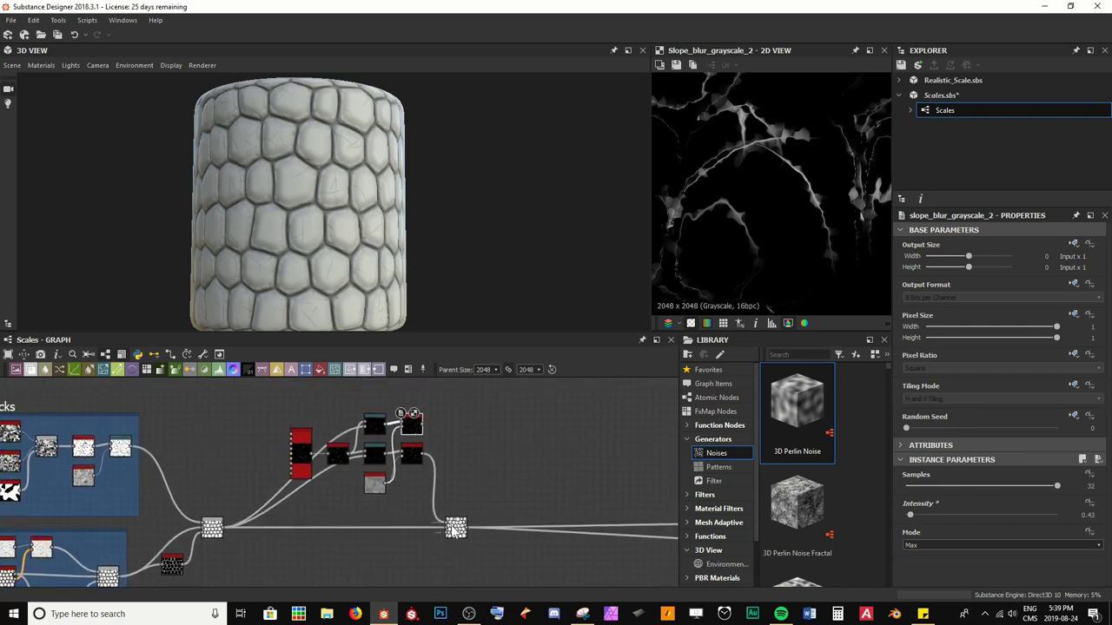
left_click(451, 527)
key("space")
type("b")
key("Return")
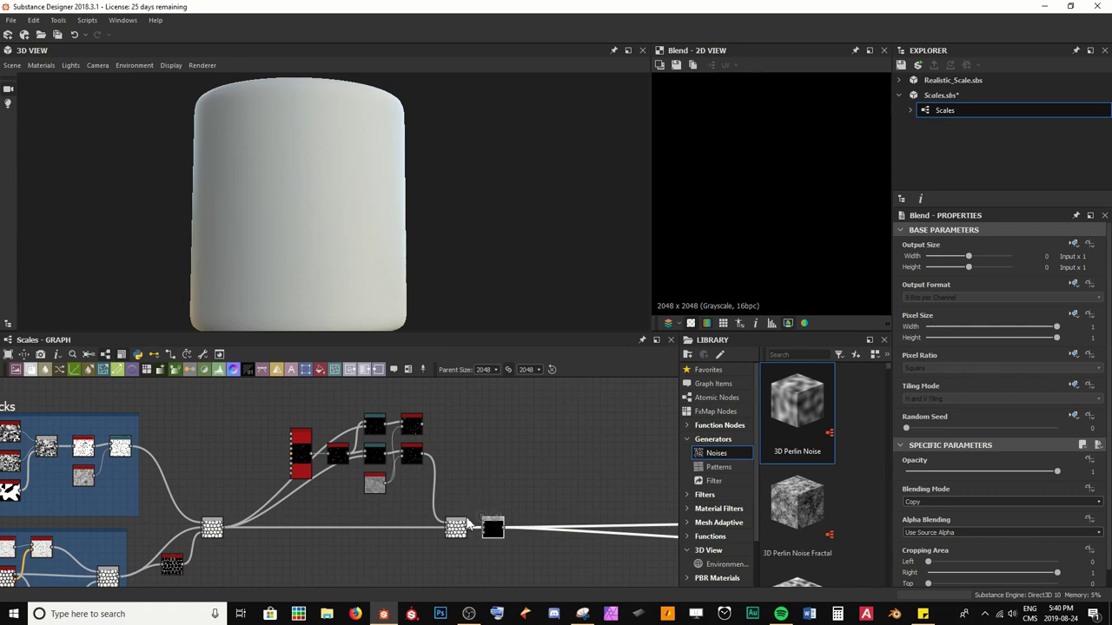
Connect the duplicated Slope Blur Grayscale to the new Blend's Foreground and open the new Blend's settings.
left_click_drag(467, 523, 461, 523)
left_click_drag(425, 429, 483, 521)
scroll(489, 531, "up", 6)
left_click(492, 535)
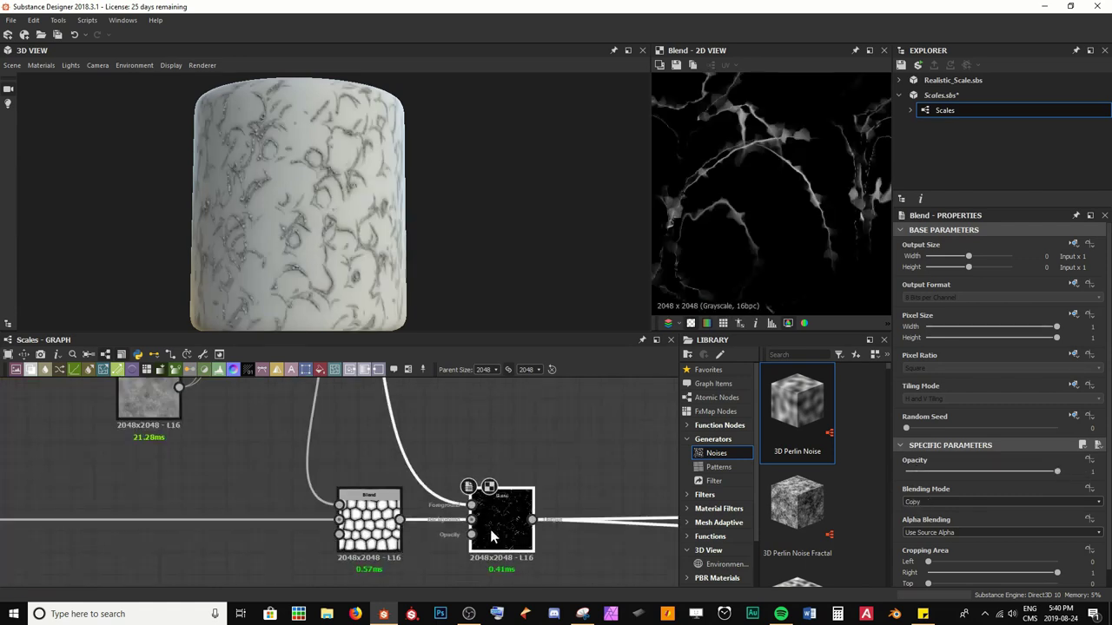
Set the selected Blend node to Subtract mode with an opacity of 0.2 and save the graph.
left_click(940, 502)
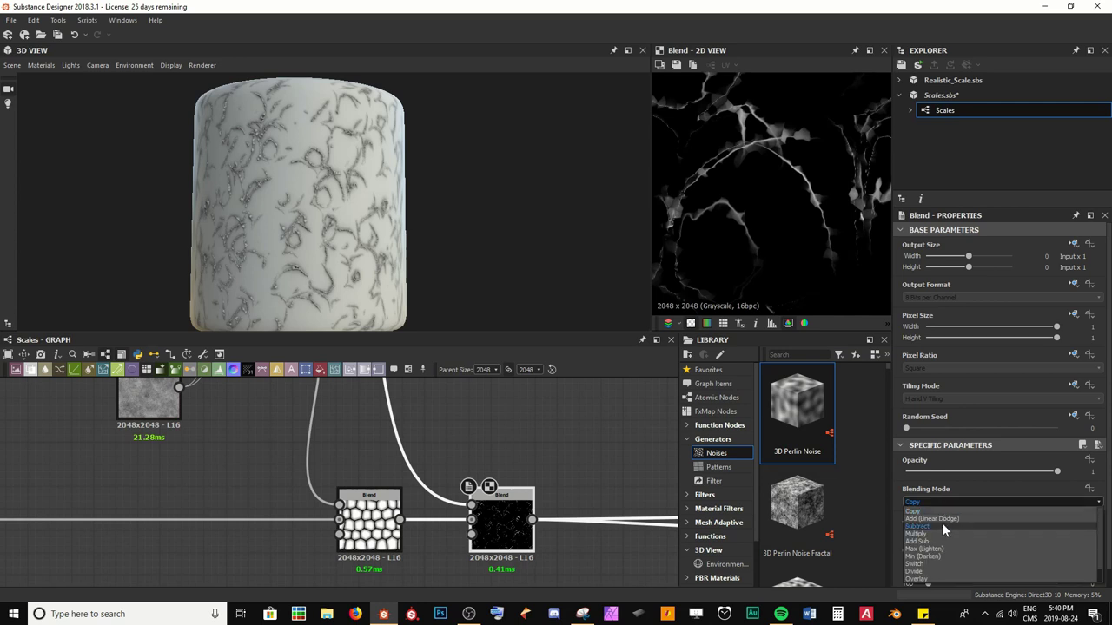
left_click(944, 530)
scroll(371, 212, "up", 5)
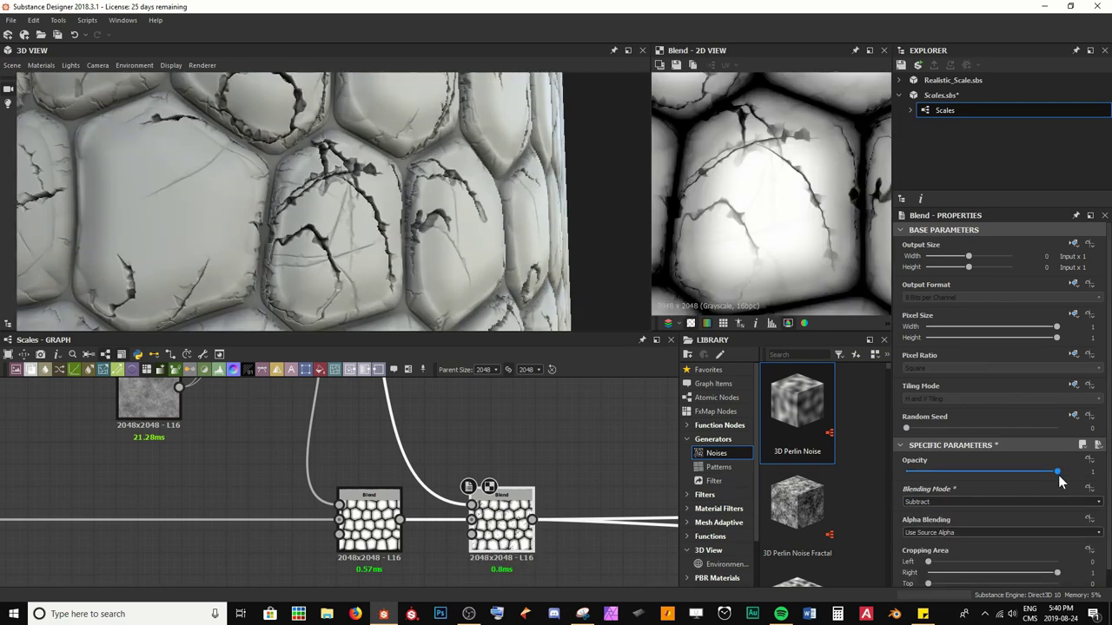
left_click_drag(1057, 472, 937, 461)
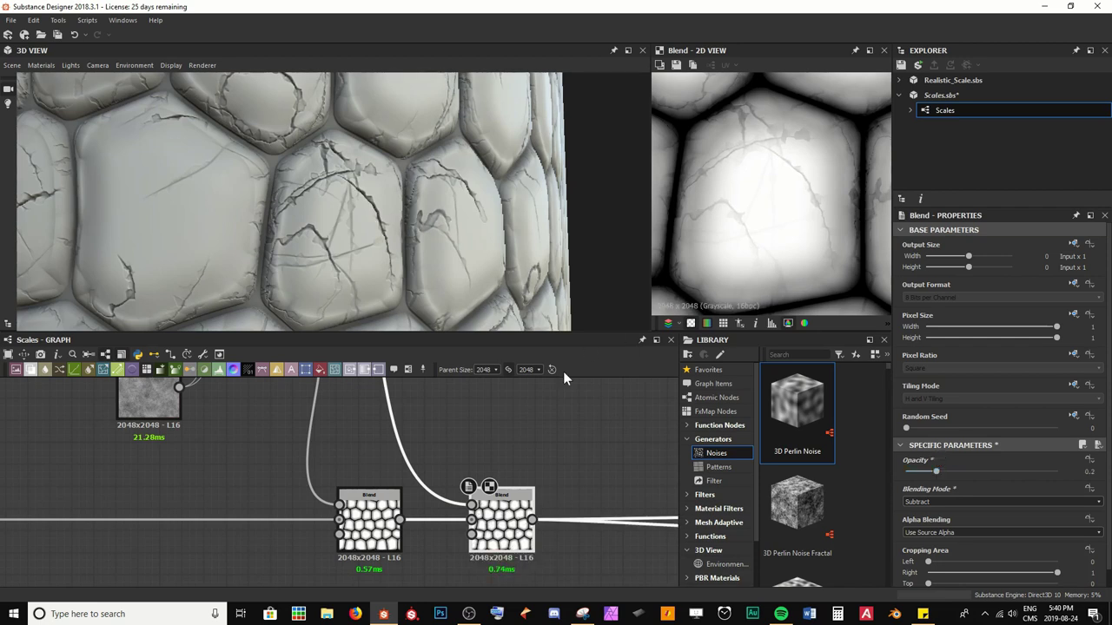
left_click(546, 424)
key("ctrl+s")
Set the warp angle to about 0.52 turns on the upper Directional Warp node and 0.44 turns on the lower one.
scroll(348, 218, "down", 3)
mouse_move(347, 218)
left_mouse_down()
mouse_move(368, 248)
mouse_move(334, 231)
left_mouse_up()
scroll(332, 224, "down", 3)
middle_click_drag(327, 212, 345, 211)
middle_click_drag(298, 400, 352, 503)
scroll(352, 415, "down", 4)
scroll(350, 485, "up", 4)
middle_click_drag(338, 464, 348, 496)
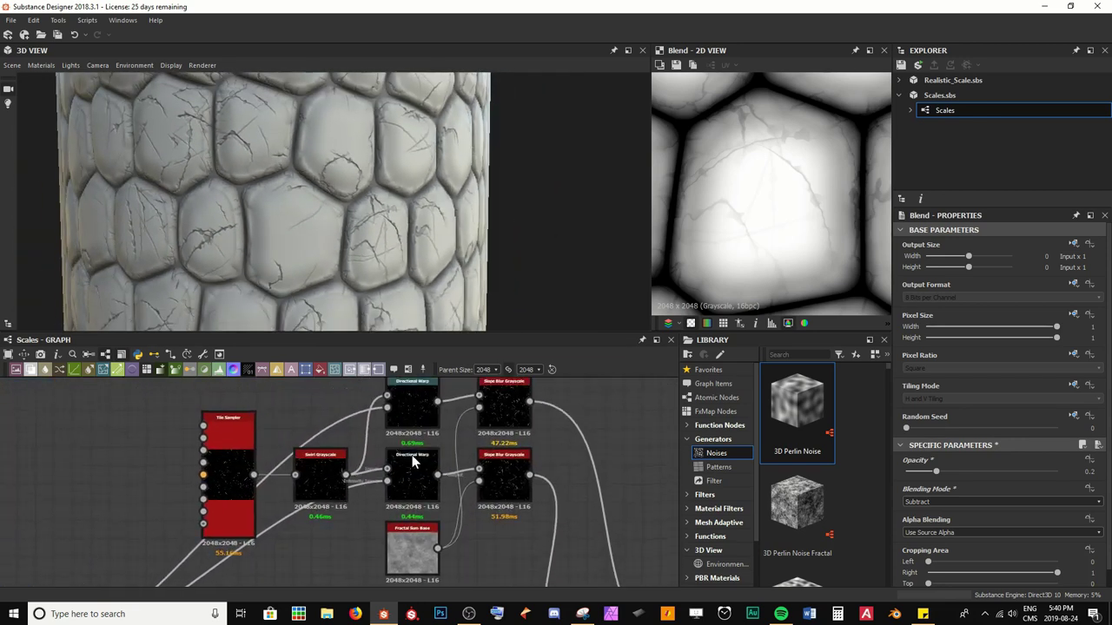
left_click(411, 407)
mouse_move(999, 508)
left_mouse_down()
mouse_move(1024, 510)
mouse_move(1014, 512)
left_mouse_up()
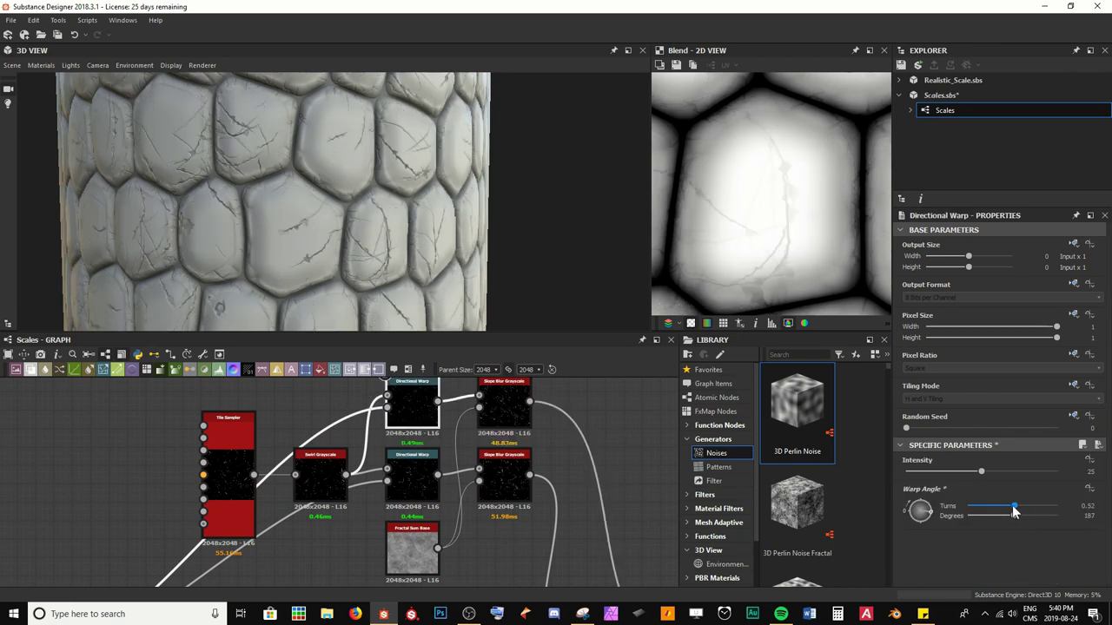
left_click(412, 478)
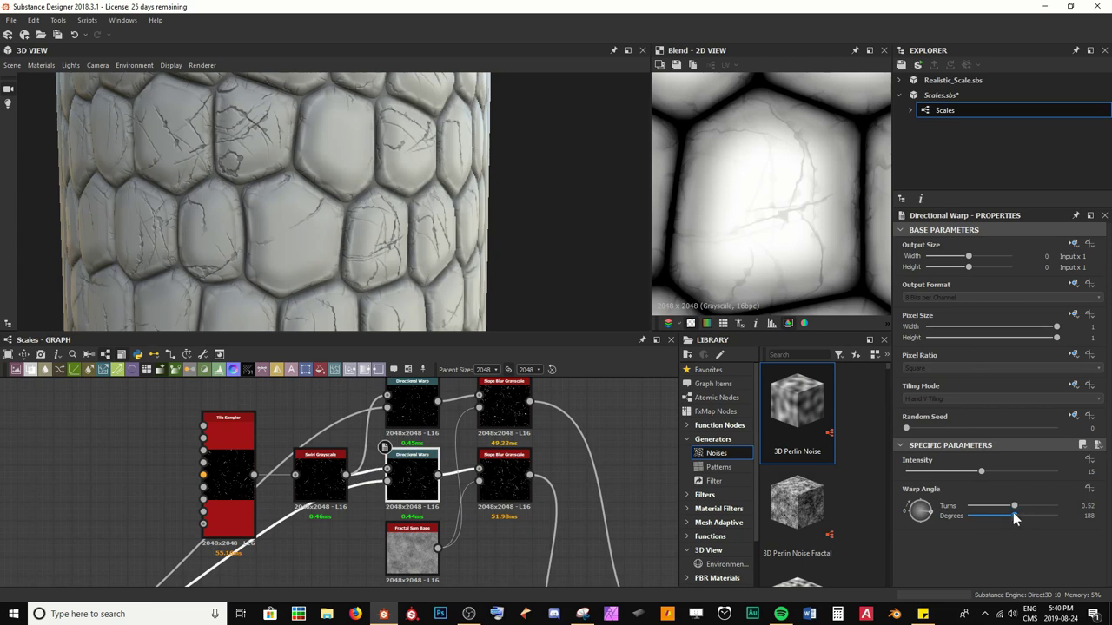
left_click_drag(1014, 518, 1008, 519)
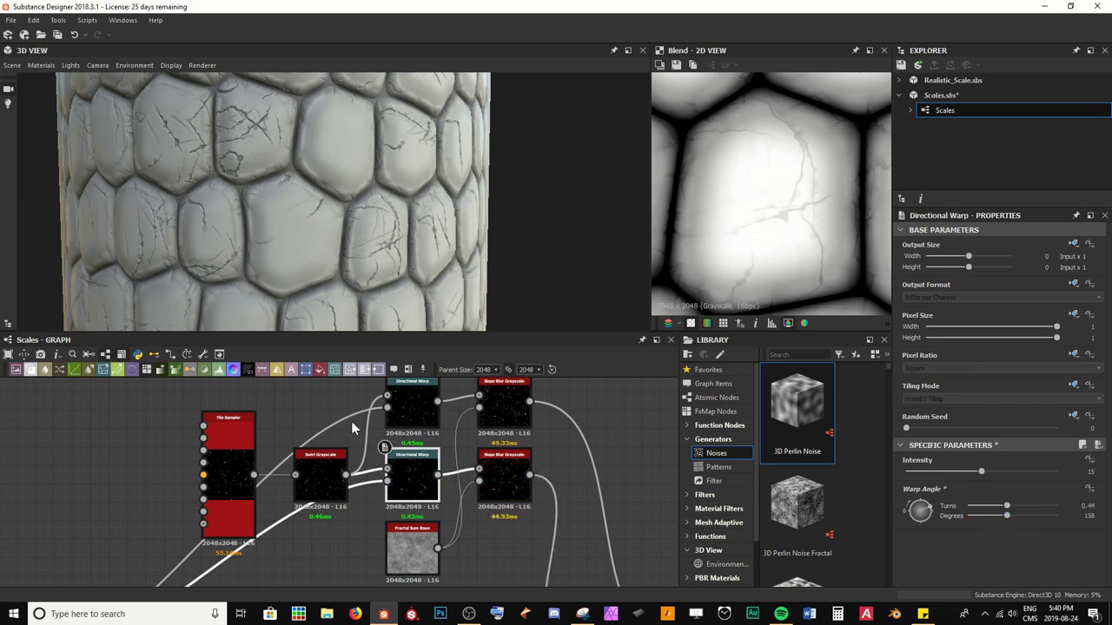
Preview the Tile Sampler that generates the scratches and adjust its Mask Random value.
scroll(350, 427, "down", 1)
left_click(242, 452)
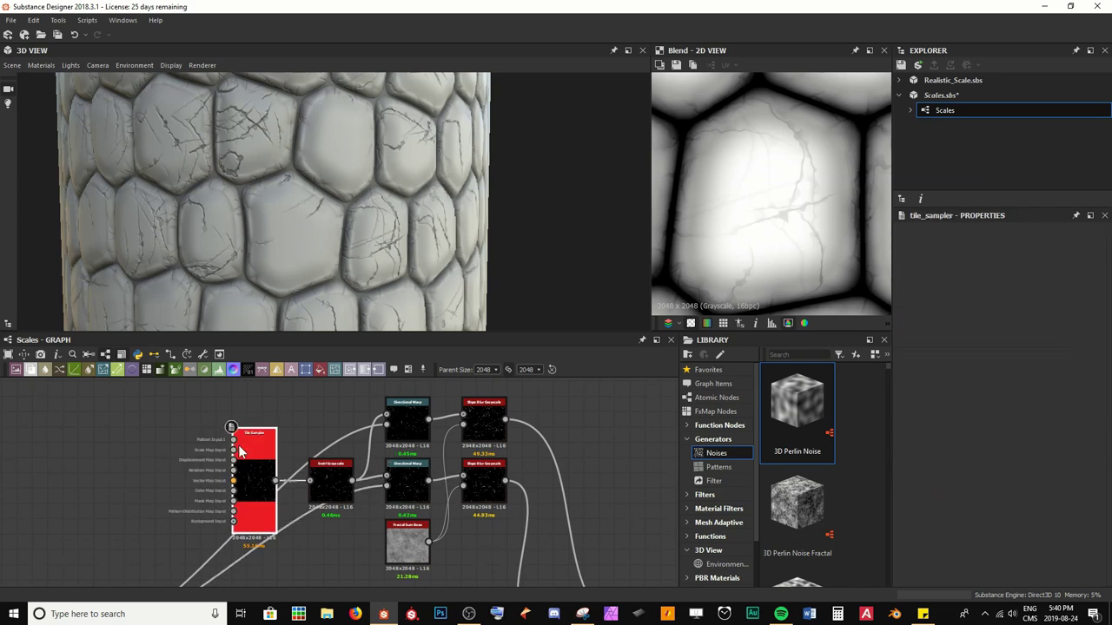
double_click(242, 452)
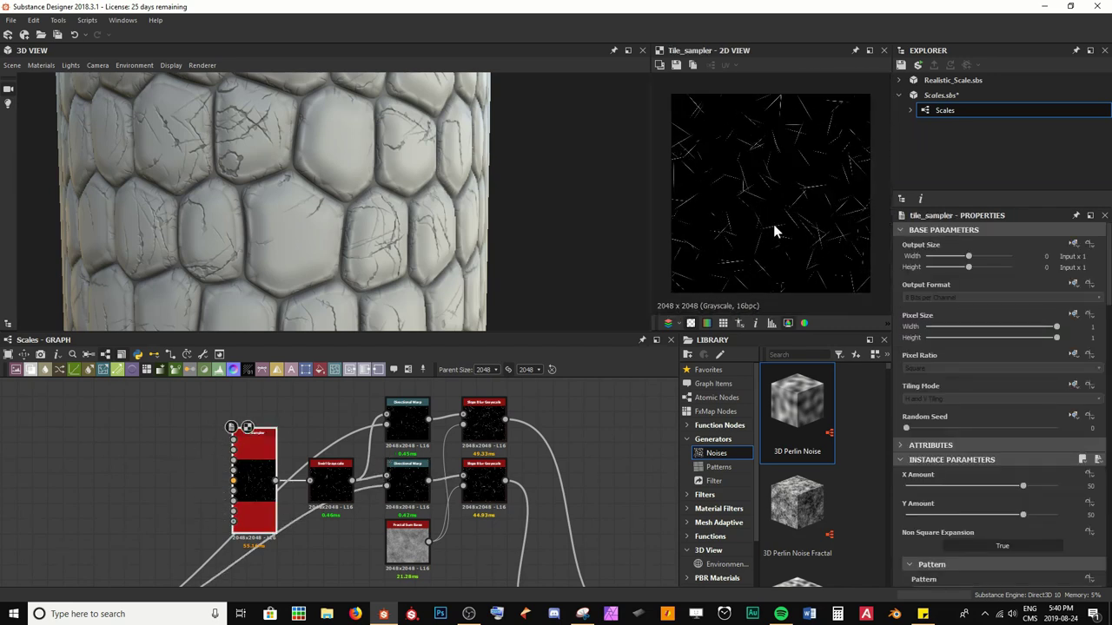
scroll(1034, 482, "down", 10)
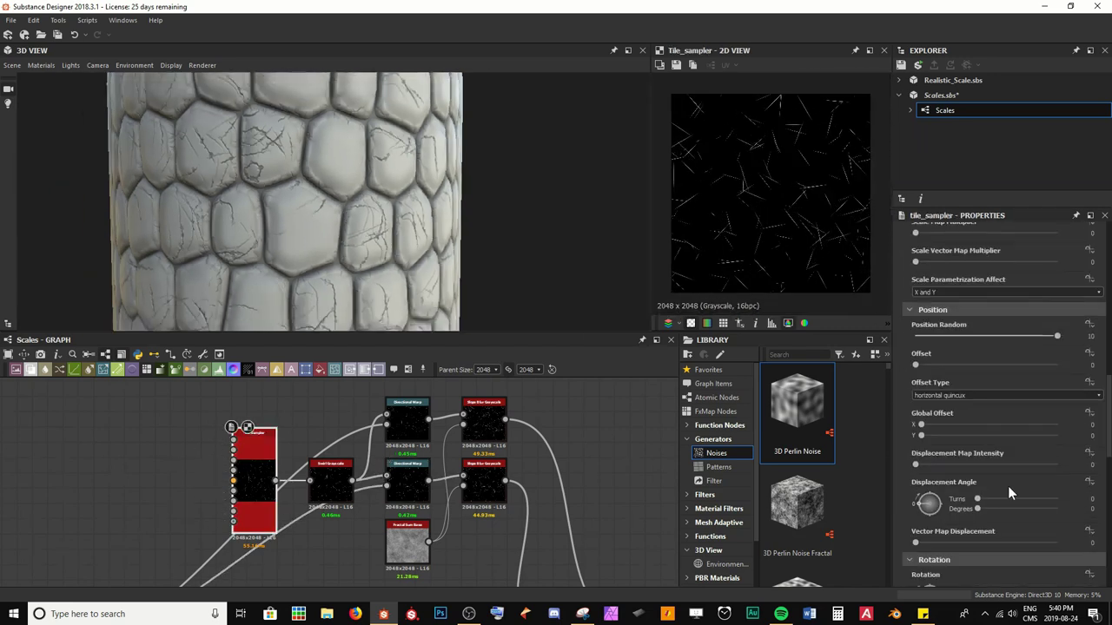
scroll(1009, 486, "down", 6)
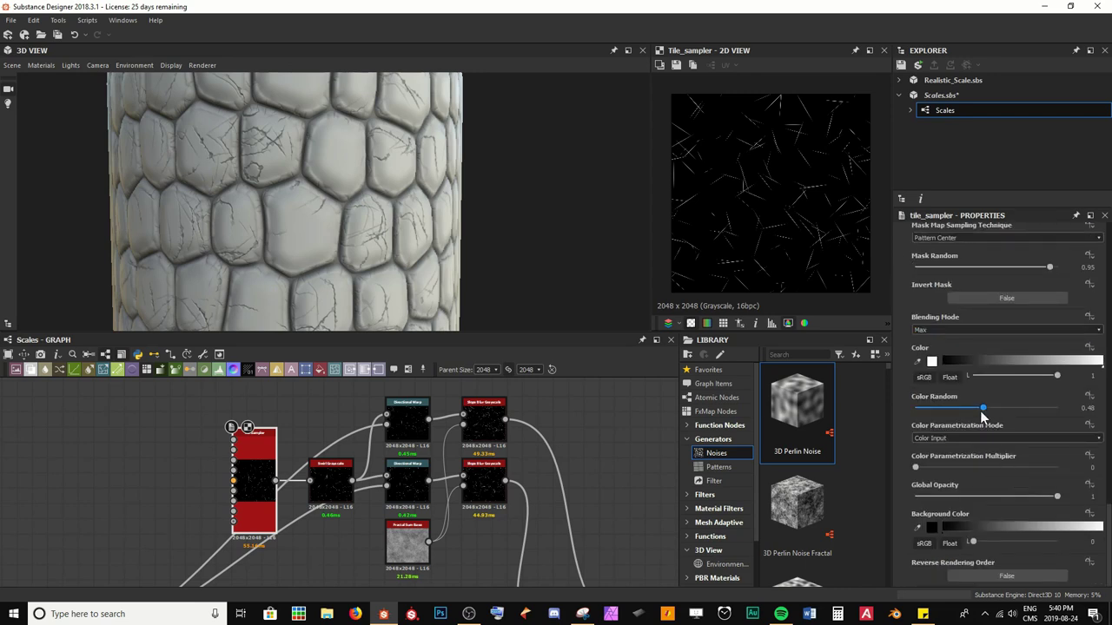
scroll(980, 411, "up", 1)
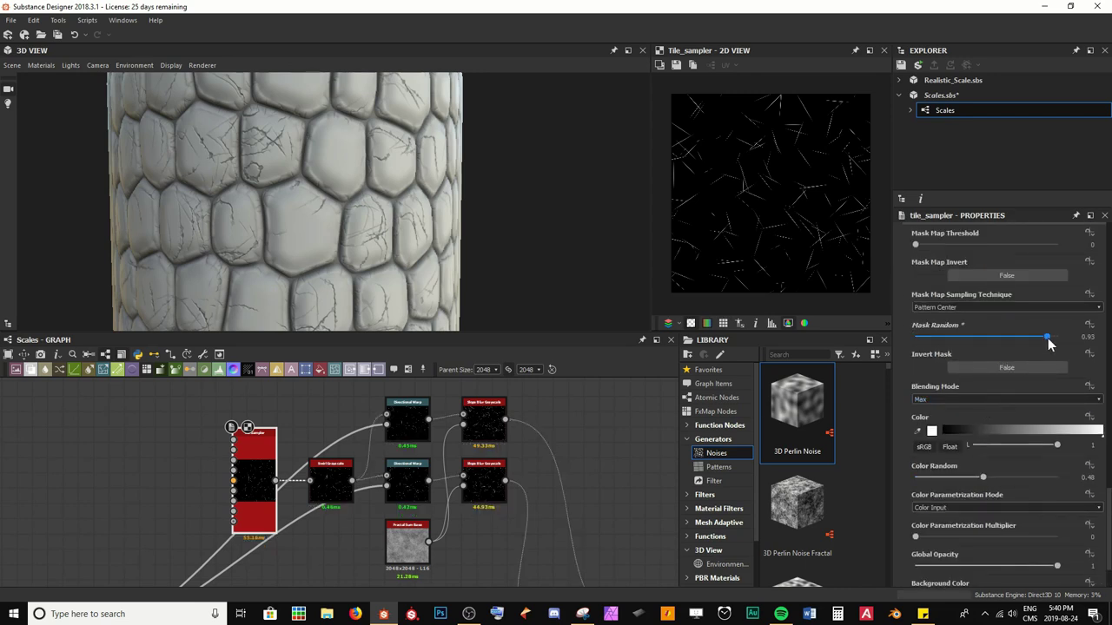
left_click_drag(1049, 345, 1081, 345)
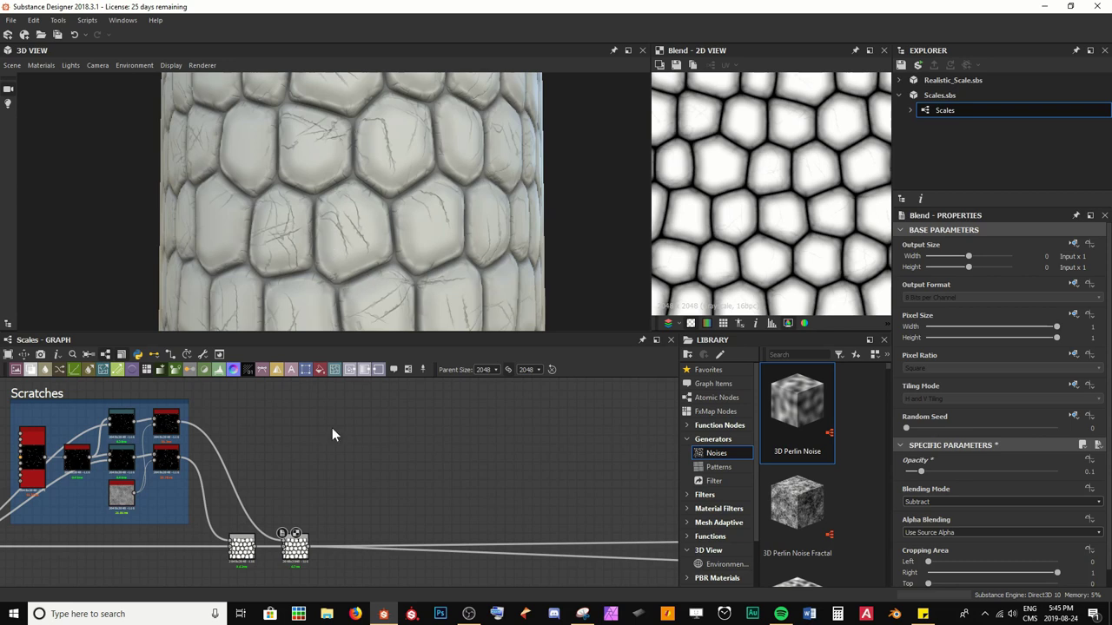
Add a Flood Fill node to the graph and place it below the Histogram Select node beside the Scales Geo frame.
middle_click_drag(298, 452, 655, 431)
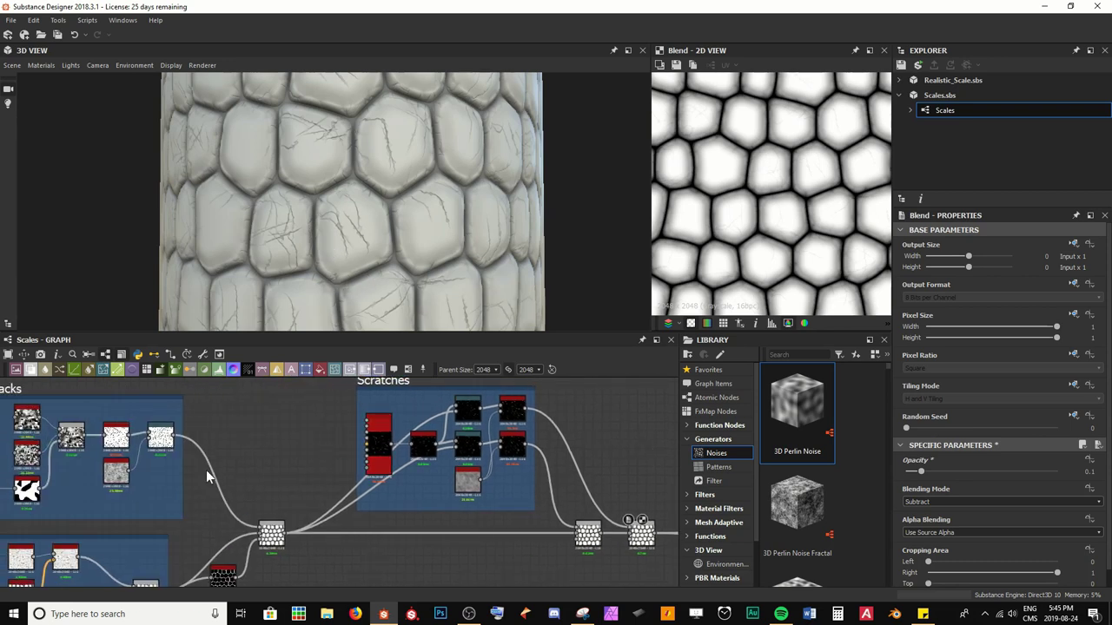
middle_click_drag(209, 470, 333, 393)
scroll(463, 488, "up", 3)
key("space")
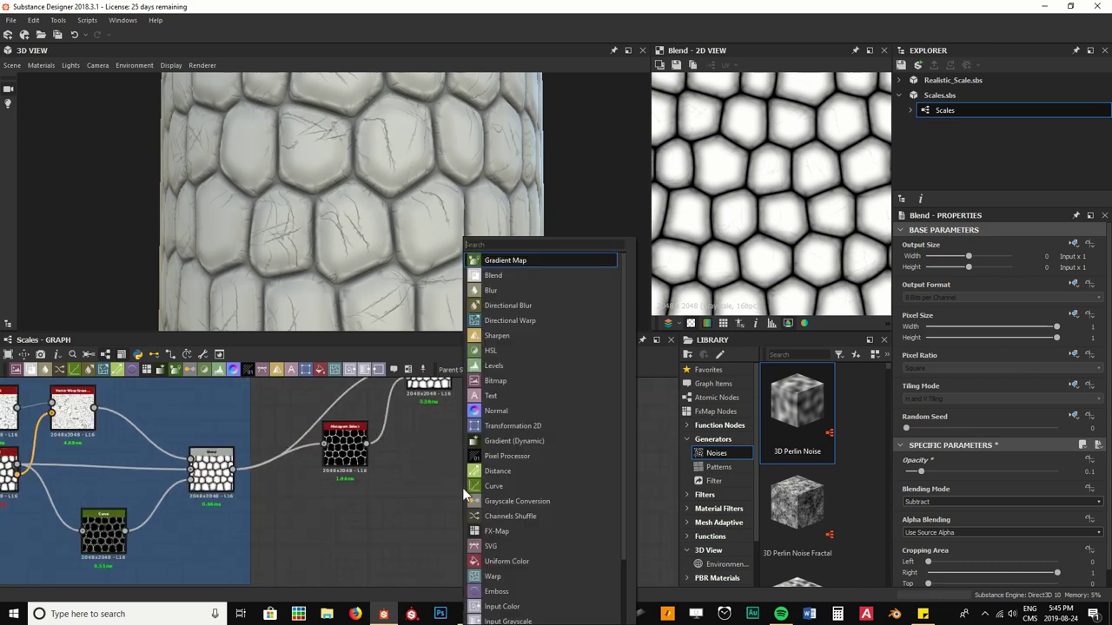
type("flood")
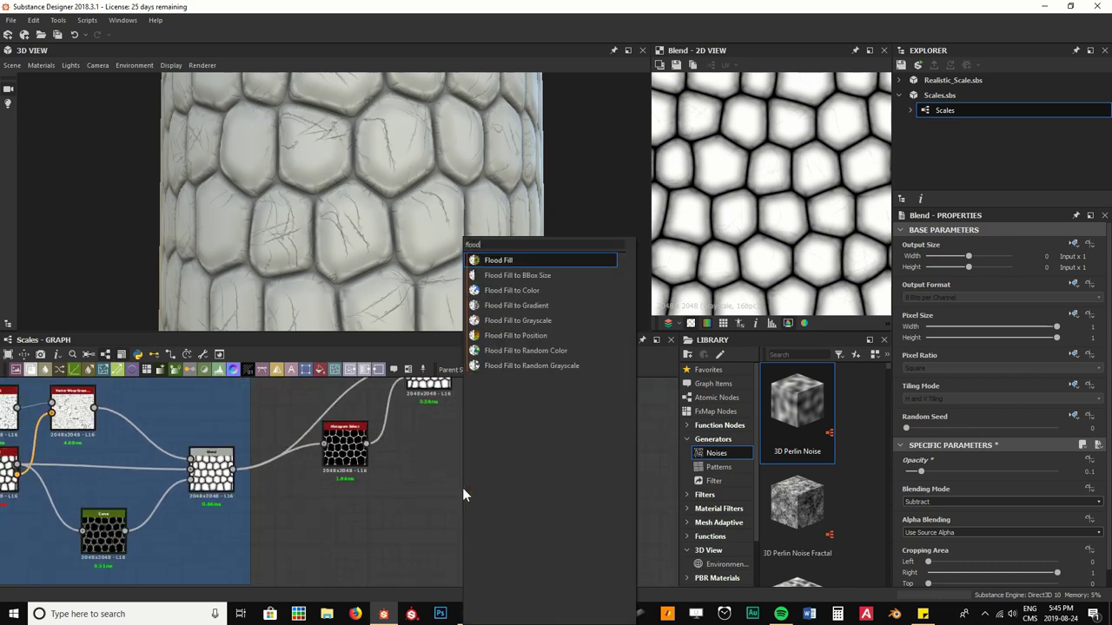
key("Return")
left_click_drag(463, 493, 494, 531)
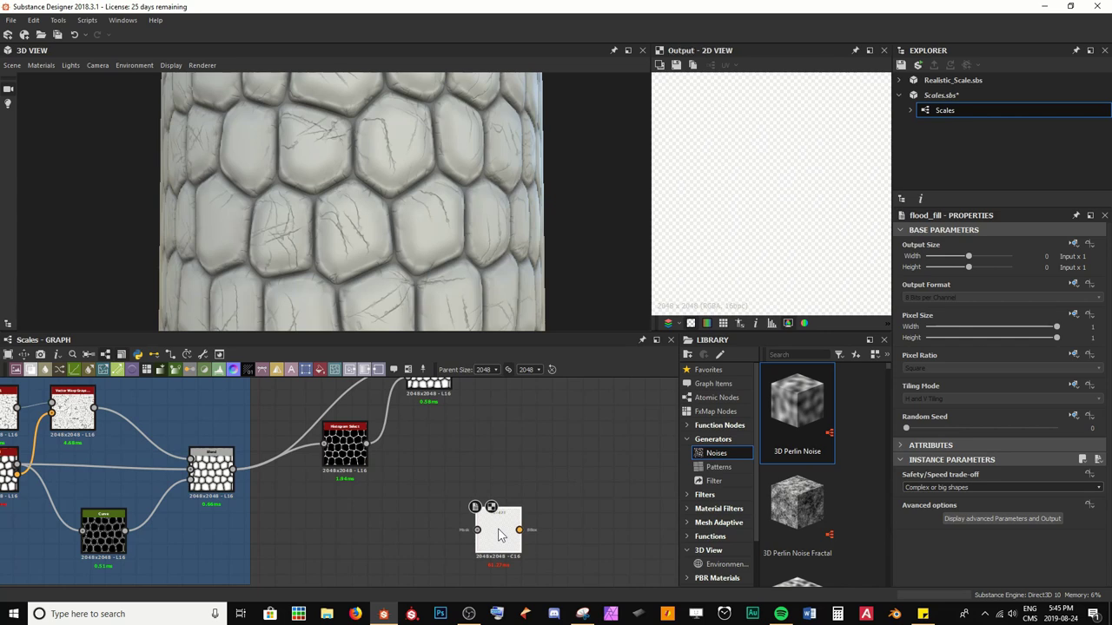
scroll(718, 243, "down", 2)
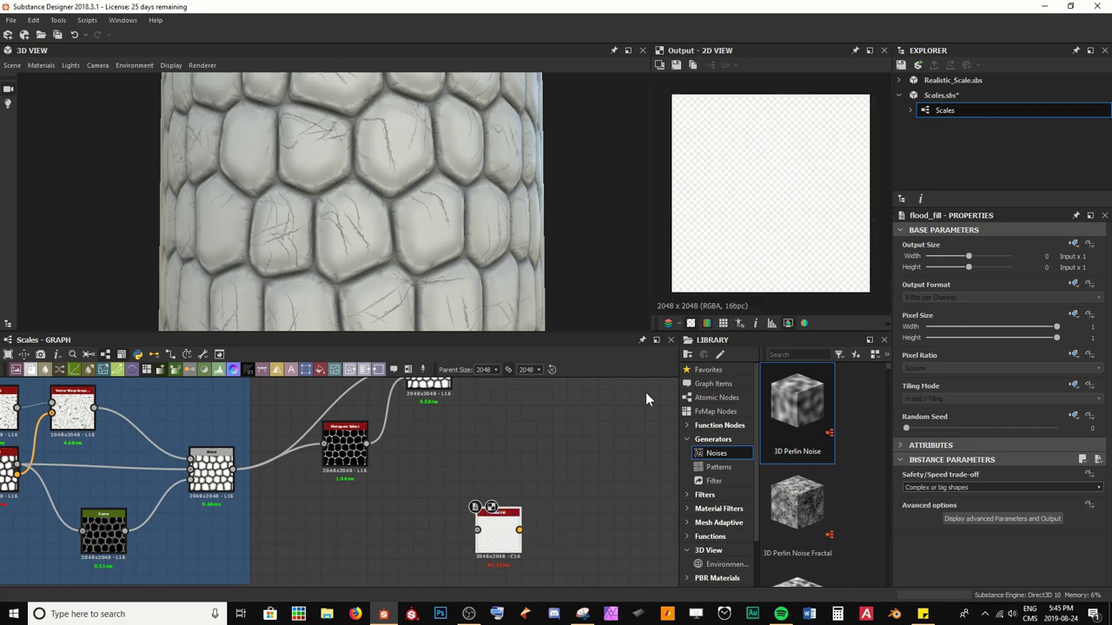
middle_click_drag(500, 546, 560, 502)
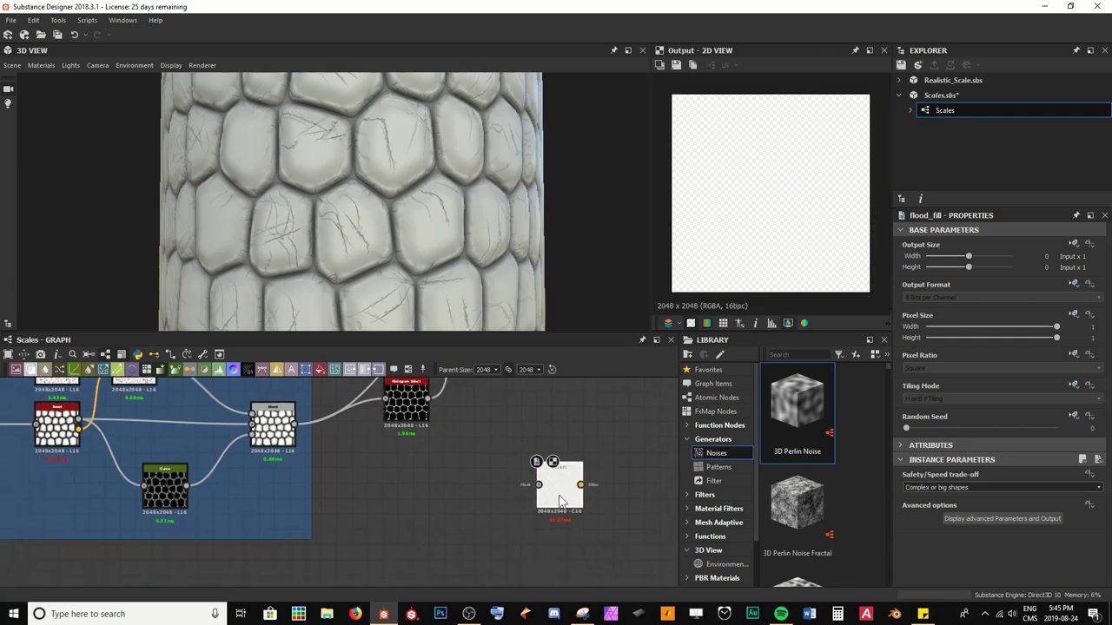
left_click_drag(560, 503, 422, 507)
Inspect the Edge Detect output, connect it to the Flood Fill node's input, and preview the Flood Fill.
middle_click_drag(404, 423, 622, 450)
left_click(185, 453)
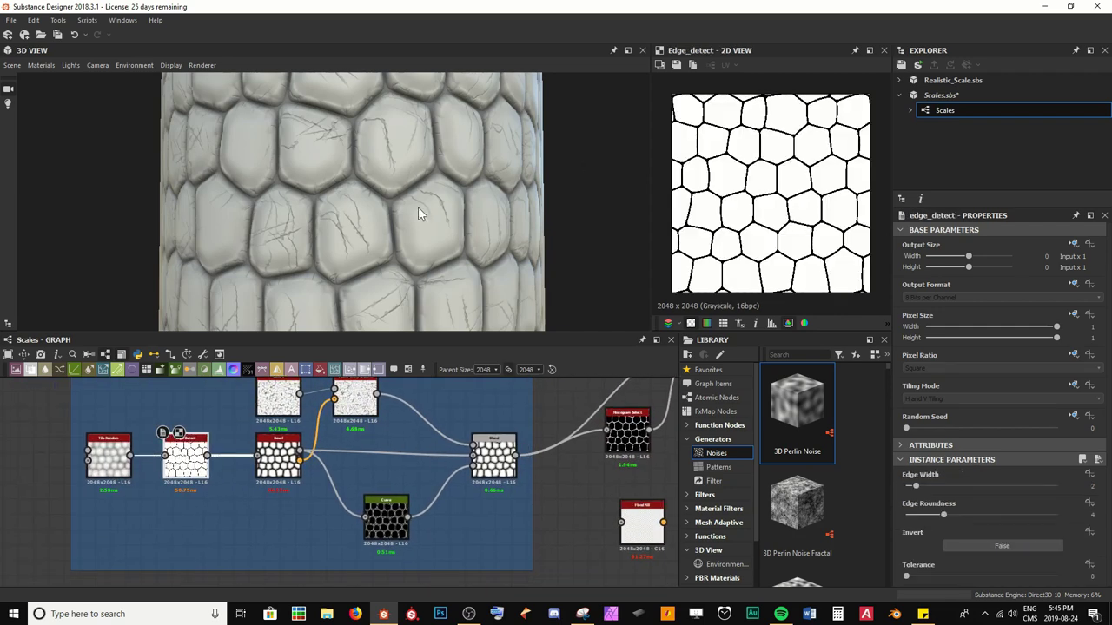
scroll(757, 177, "up", 5)
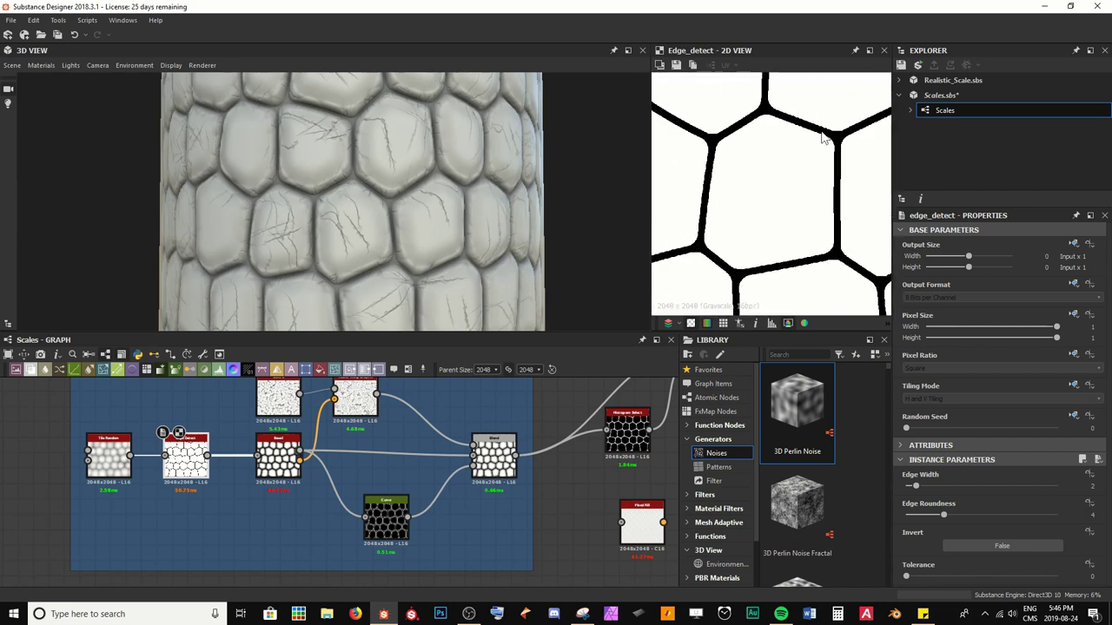
scroll(782, 179, "down", 3)
scroll(781, 179, "down", 3)
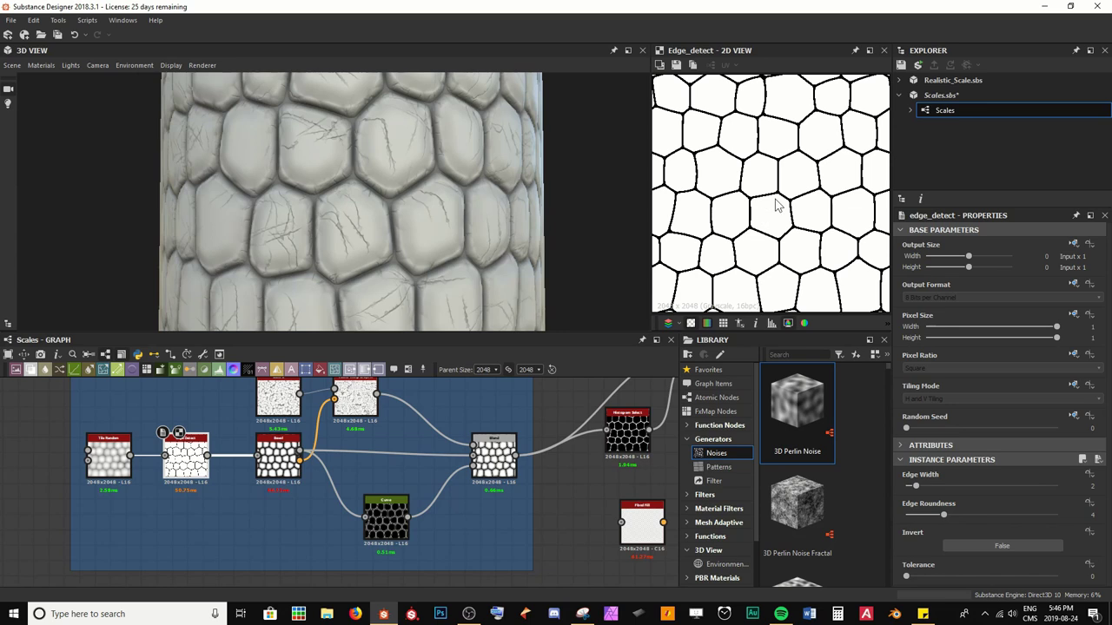
scroll(738, 137, "down", 1)
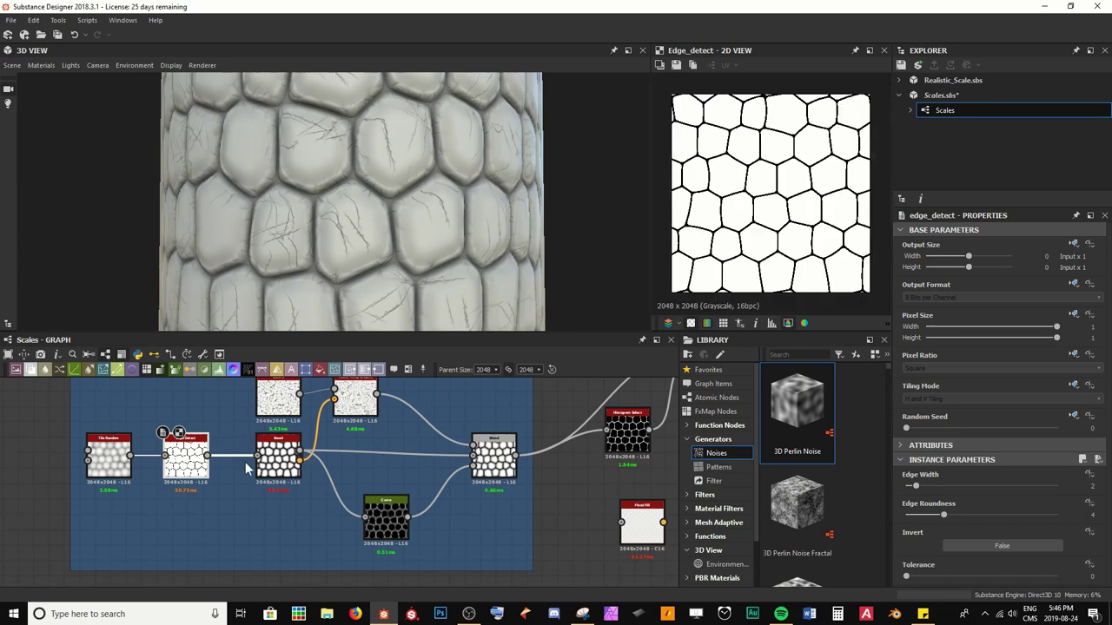
left_click_drag(209, 455, 622, 523)
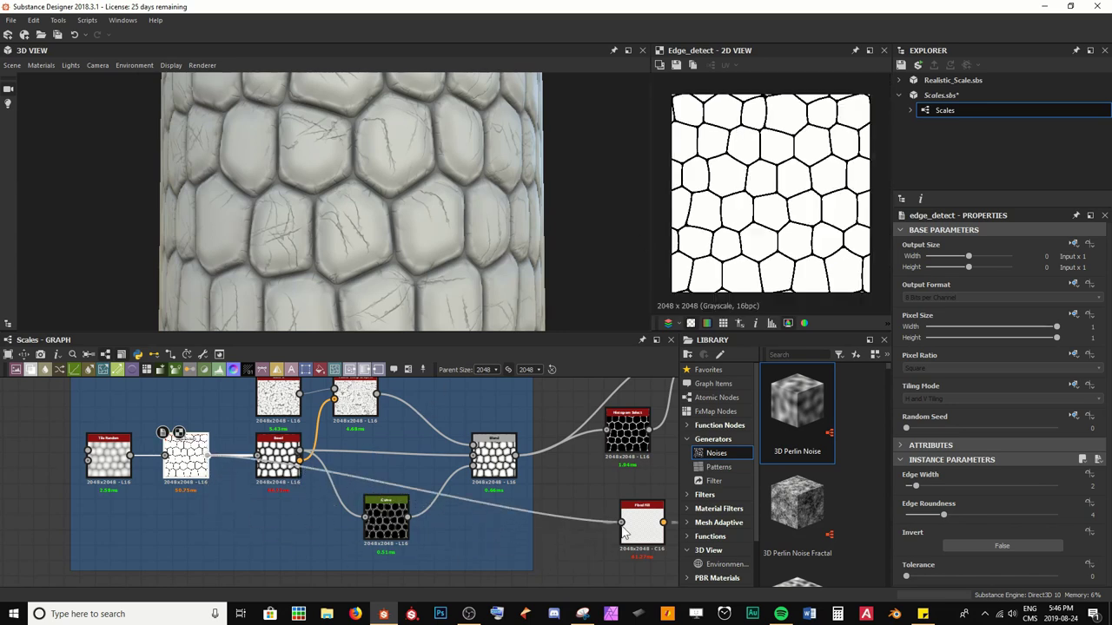
middle_click_drag(627, 518, 493, 512)
double_click(509, 512)
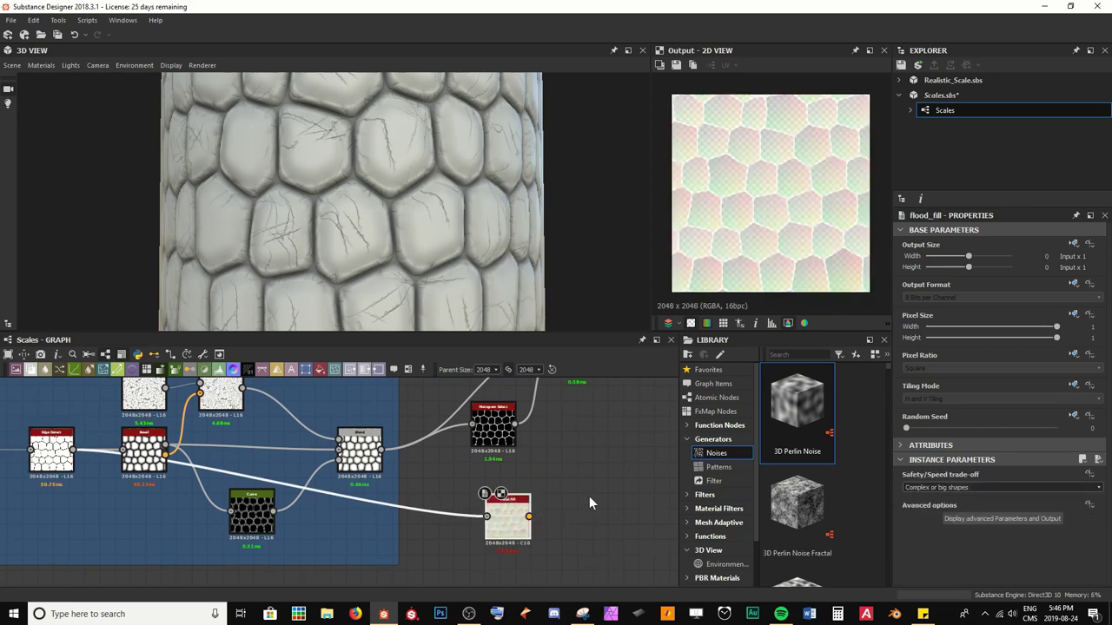
Hide the transparency checkerboard in the 2D view and examine the Flood Fill's cell gradients.
left_click(690, 323)
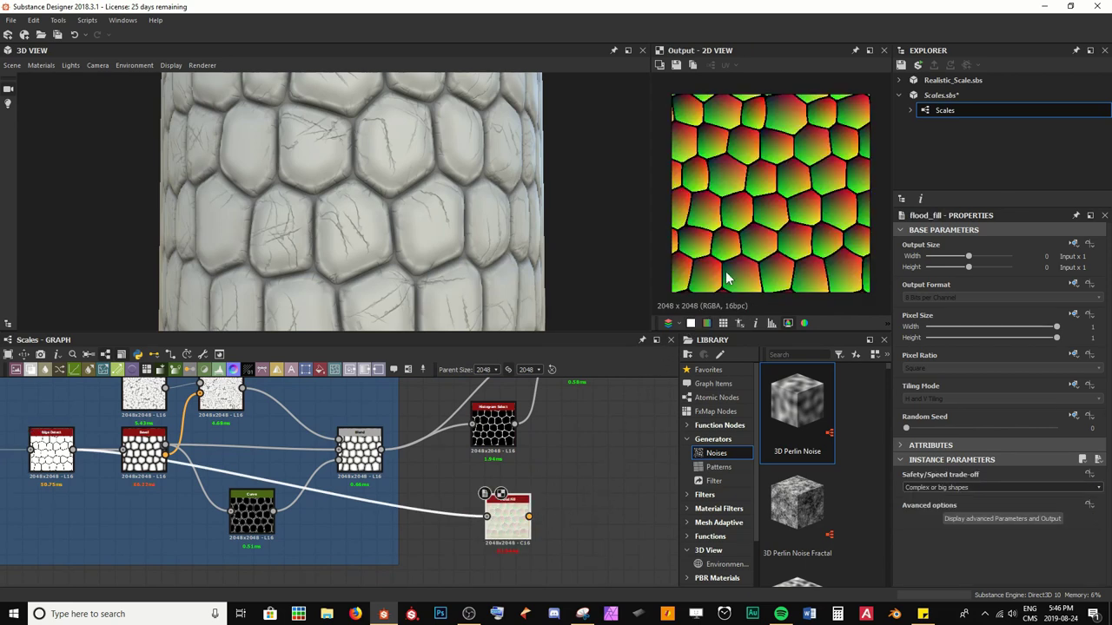
scroll(747, 233, "up", 3)
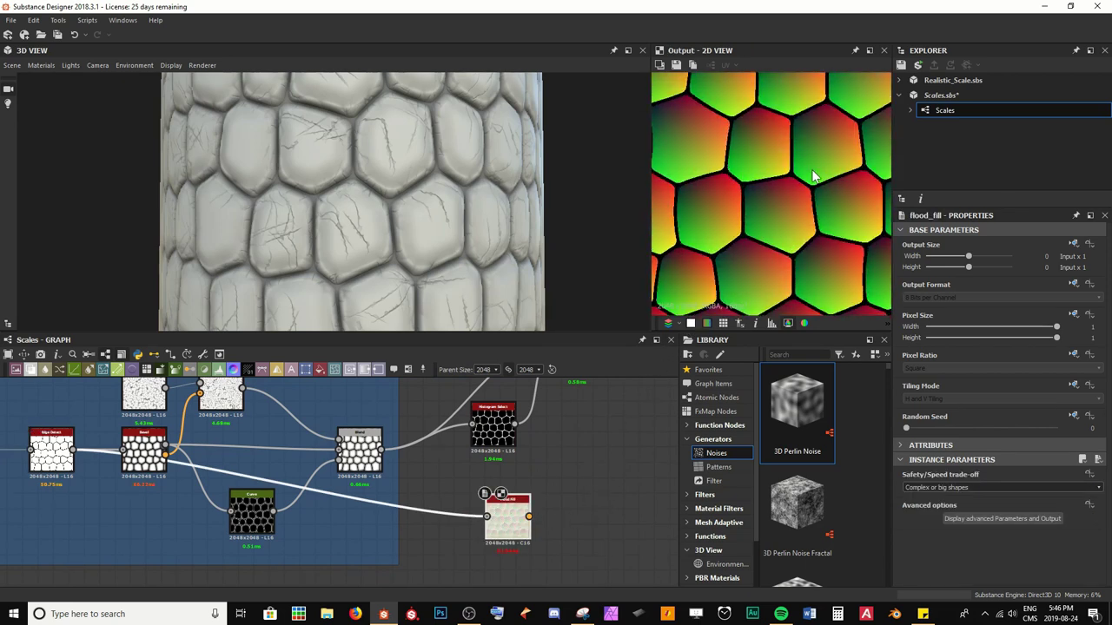
middle_click_drag(816, 174, 832, 165)
scroll(832, 165, "down", 1)
scroll(713, 241, "down", 2)
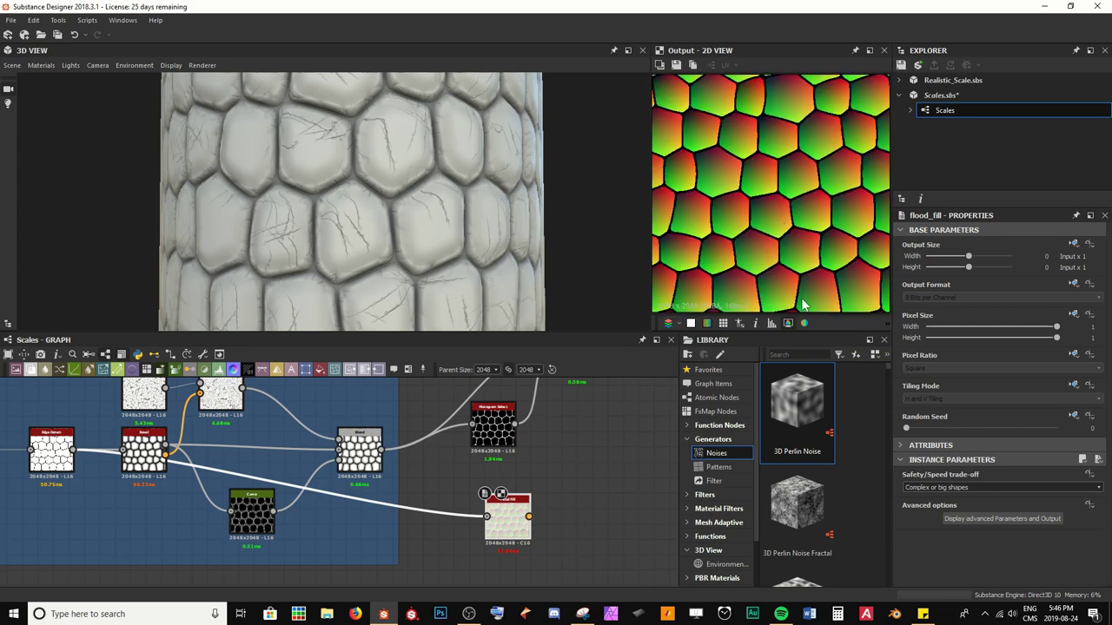
scroll(759, 158, "down", 1)
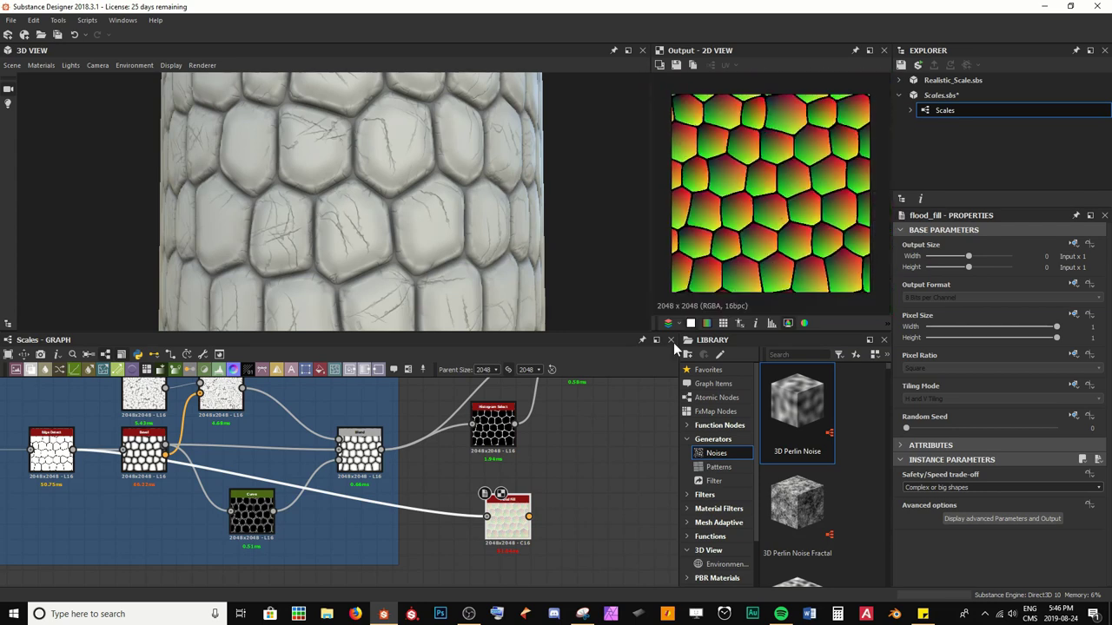
Try the Tile Random output as the Flood Fill input for comparison, and reconnect Edge Detect to it.
middle_click_drag(426, 447, 540, 437)
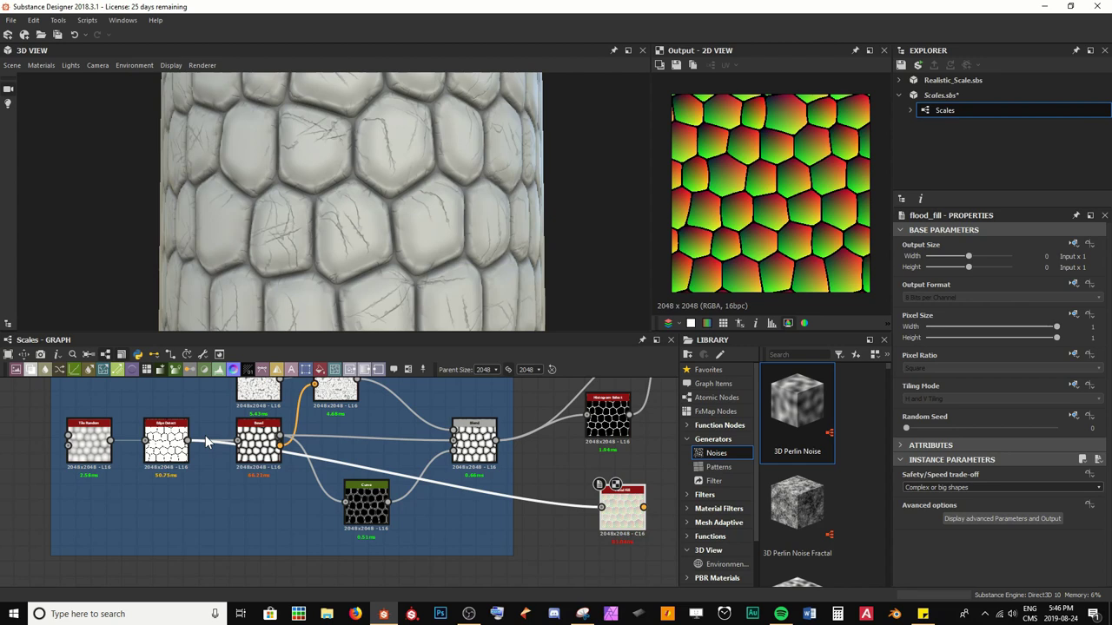
double_click(102, 443)
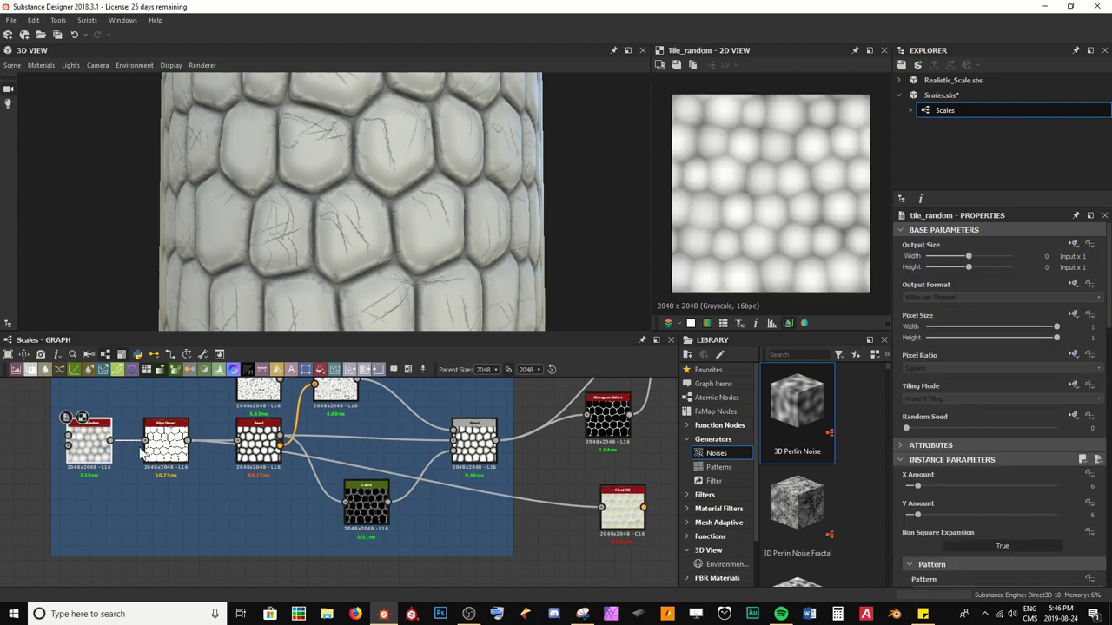
double_click(622, 518)
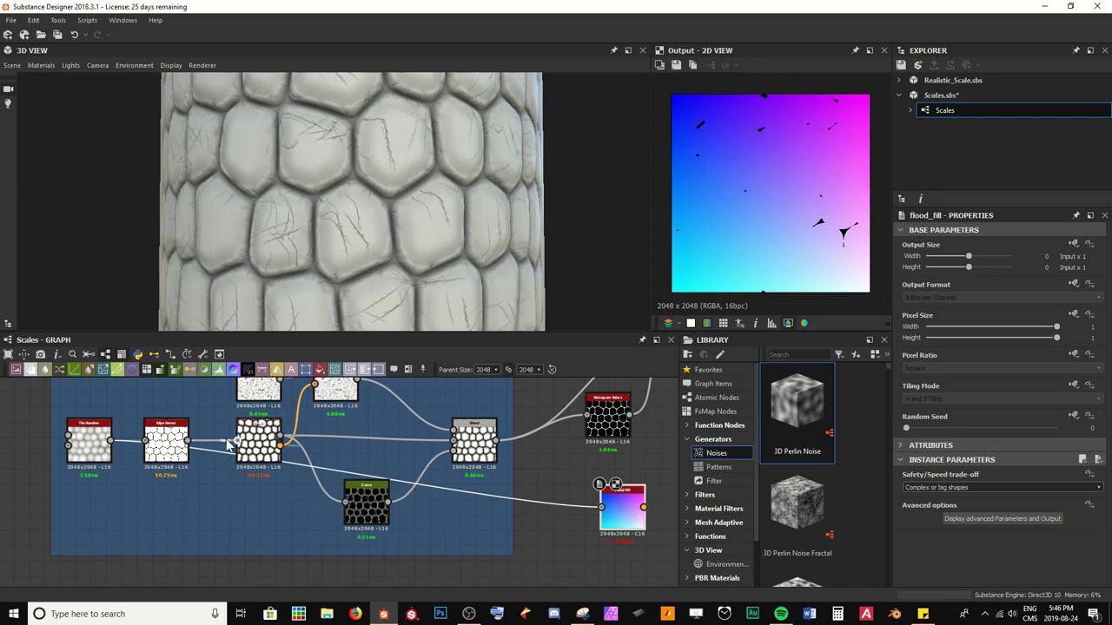
left_click_drag(187, 440, 601, 508)
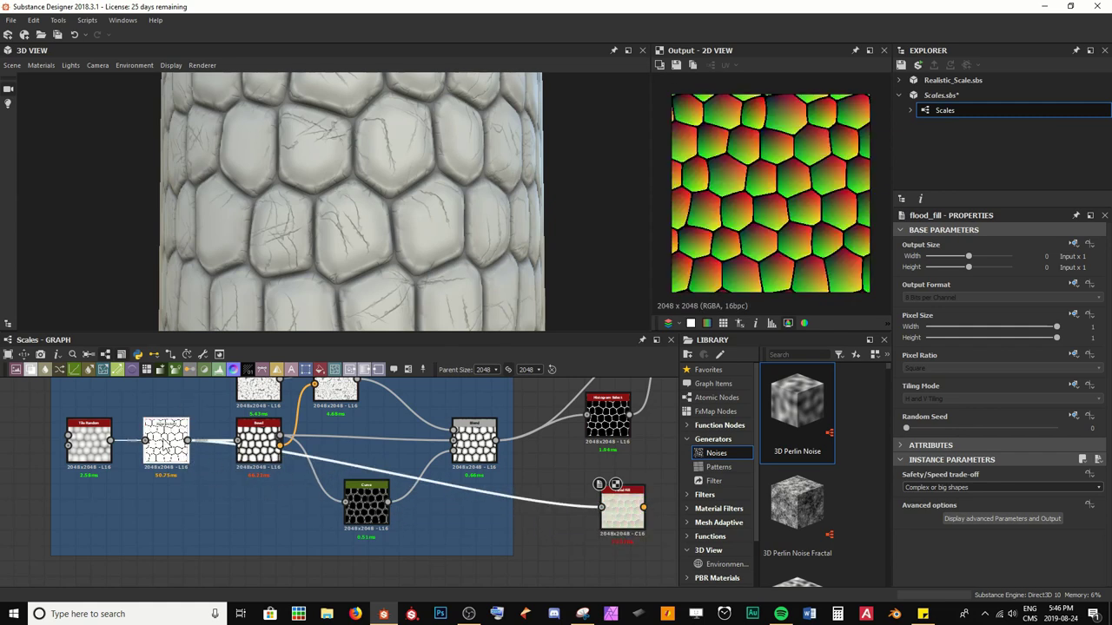
Preview the Edge Detect node's black-and-white cell mask in the 2D view.
double_click(182, 457)
middle_click_drag(181, 457, 201, 476)
scroll(202, 476, "down", 2)
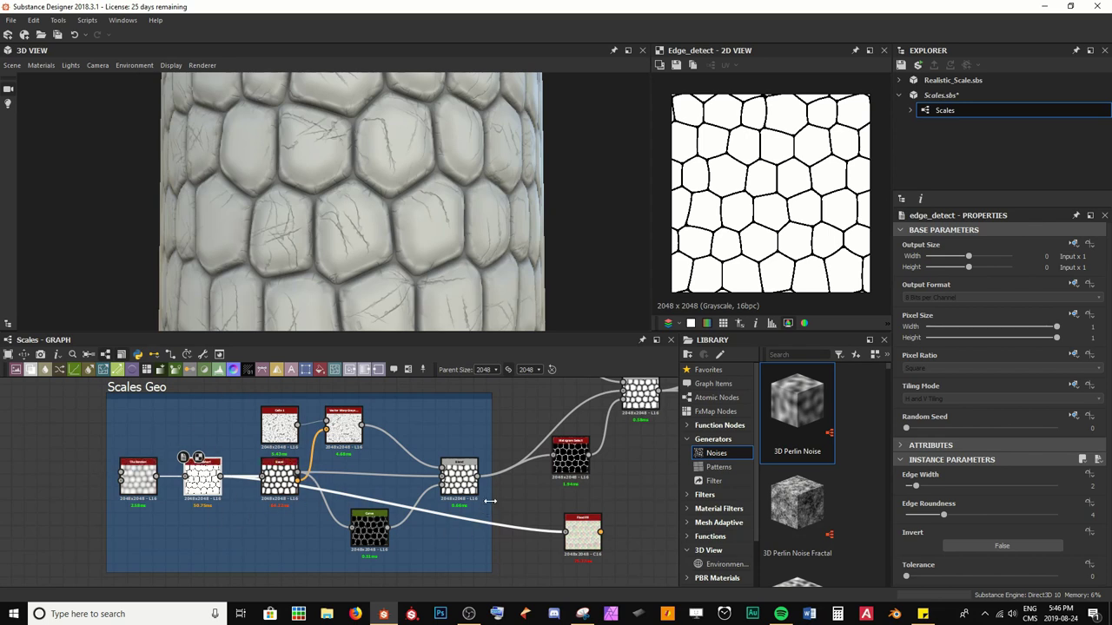
middle_click_drag(601, 484, 280, 466)
scroll(95, 482, "down", 4)
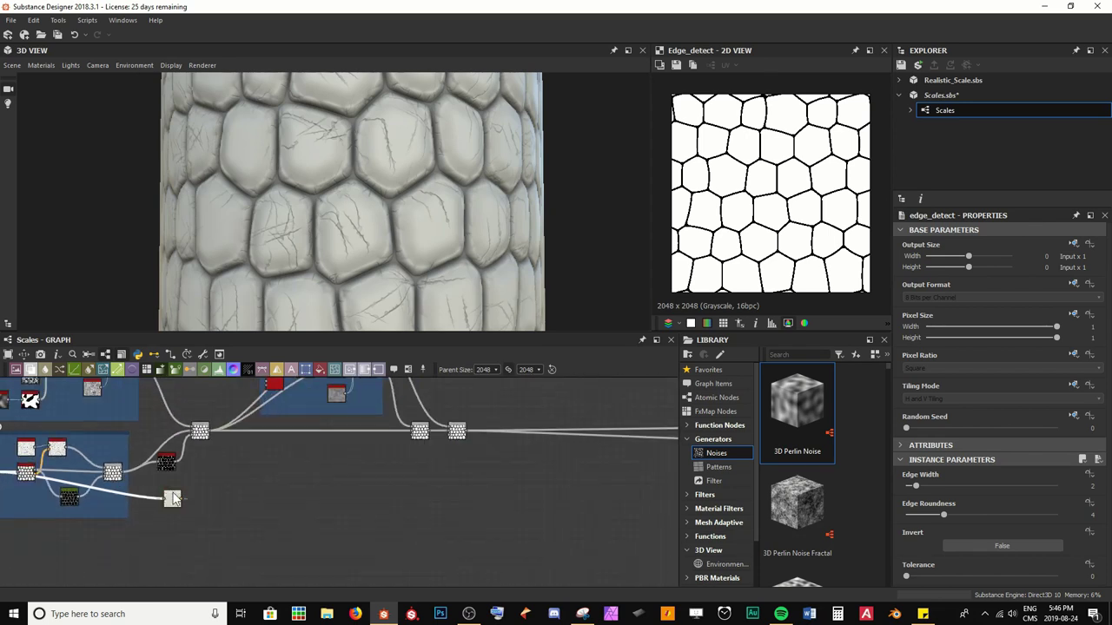
Move the Flood Fill node to the empty graph area beyond the Scratches frame, above the main blend chain.
left_click_drag(170, 498, 389, 516)
middle_click_drag(425, 482, 358, 548)
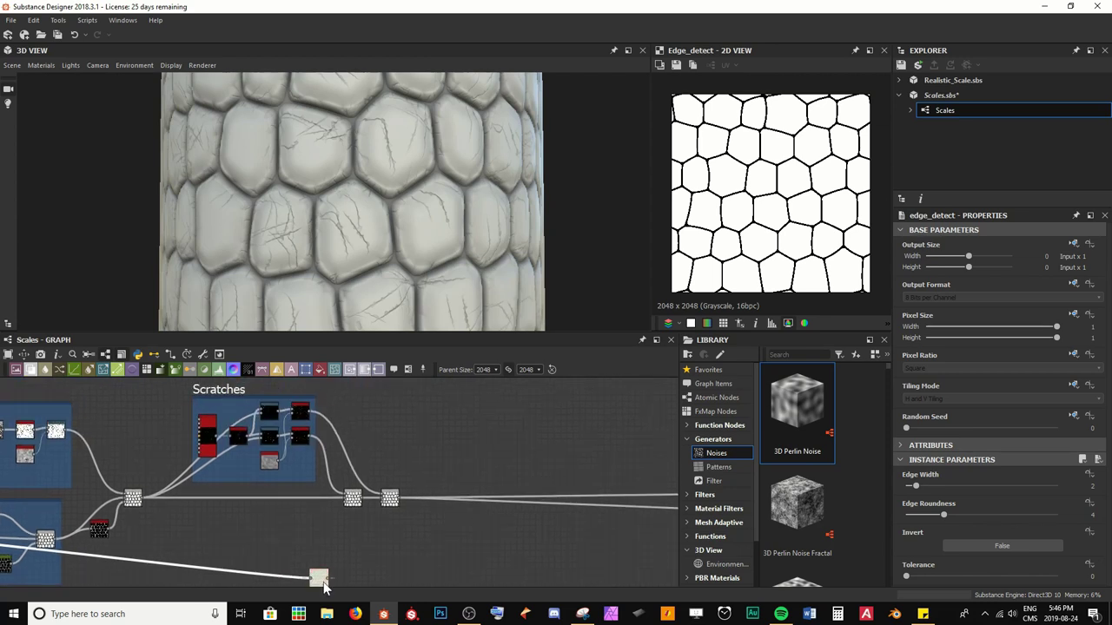
left_click_drag(327, 580, 396, 466)
scroll(429, 470, "up", 5)
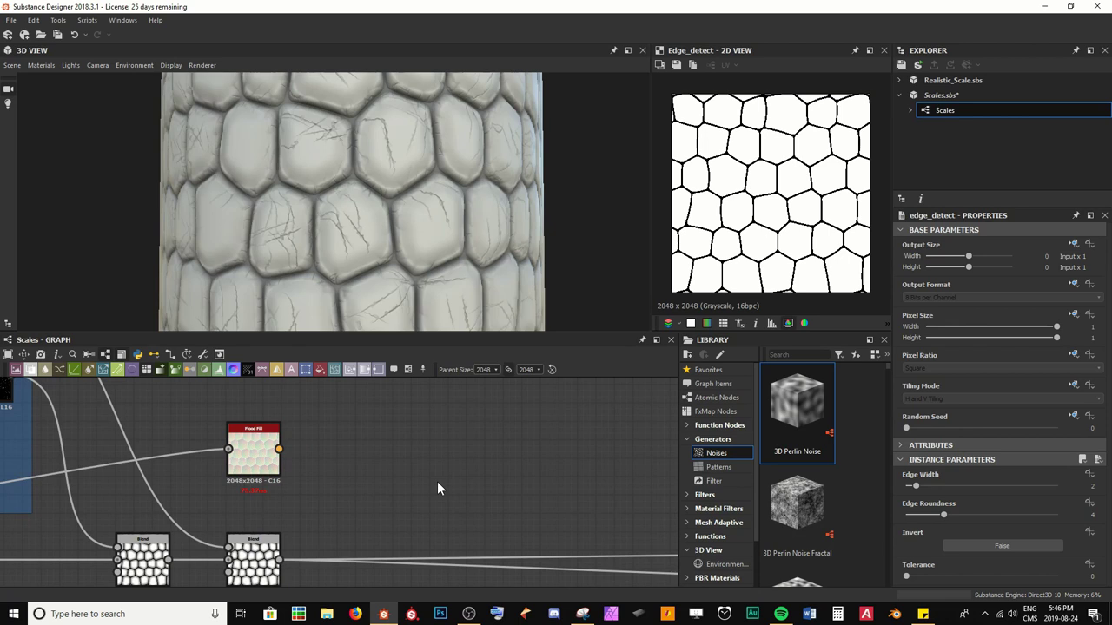
Add a Flood Fill to Gradient node connected to the Flood Fill output.
left_click(258, 448)
key("space")
type("floo")
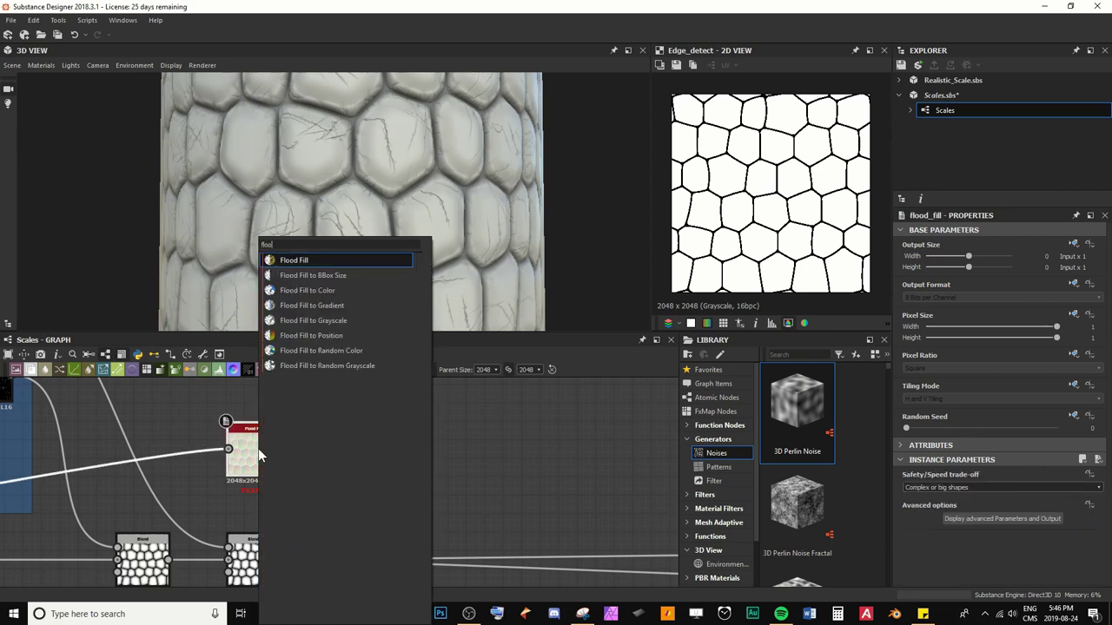
key("Down")
key("Down")
key("Down")
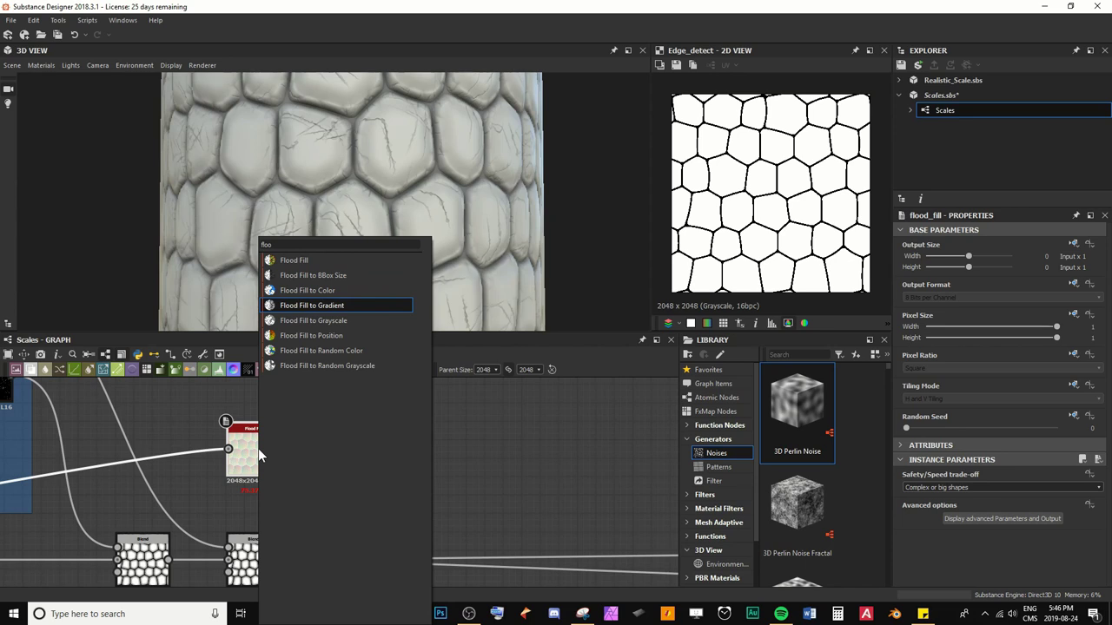
key("Down")
key("Down")
key("Up")
key("Up")
key("Up")
key("Down")
key("Down")
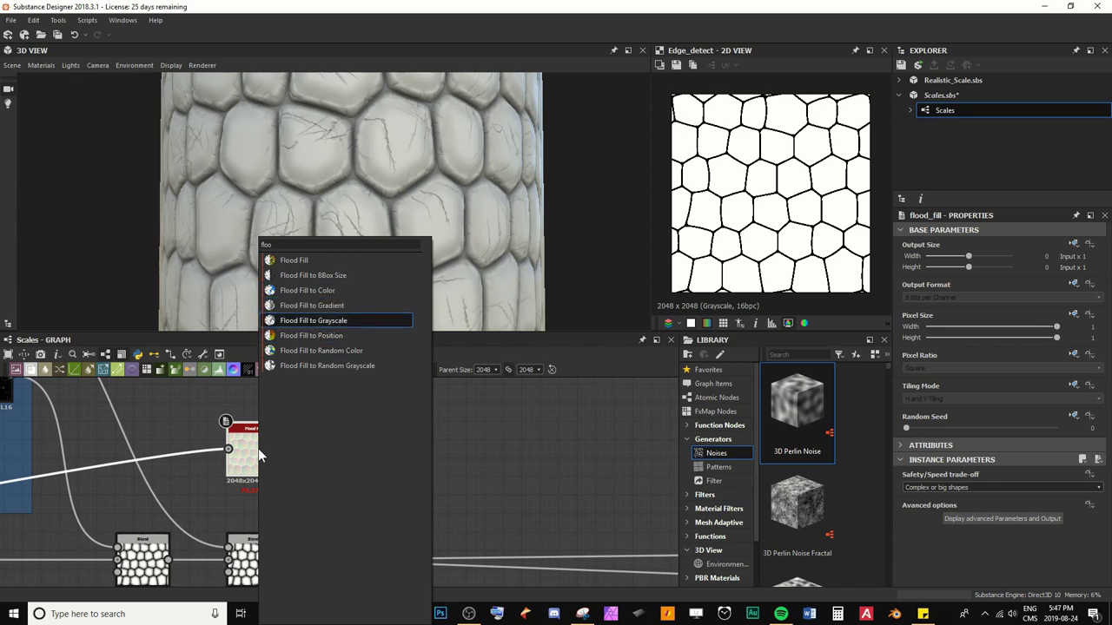
key("Down")
key("Up")
key("Up")
key("Up")
key("Down")
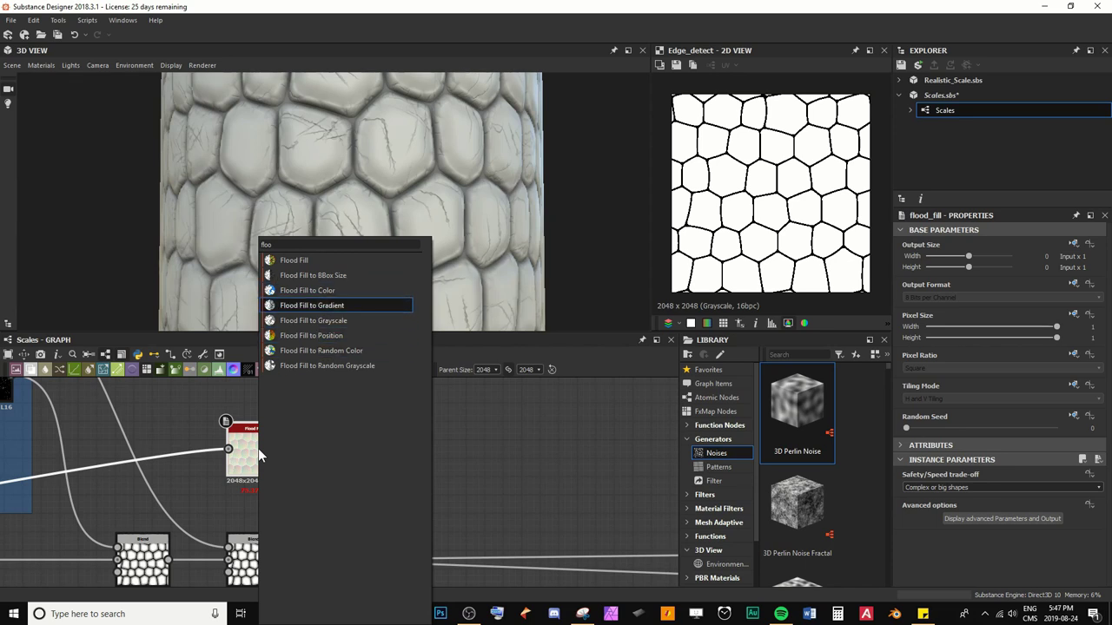
key("Return")
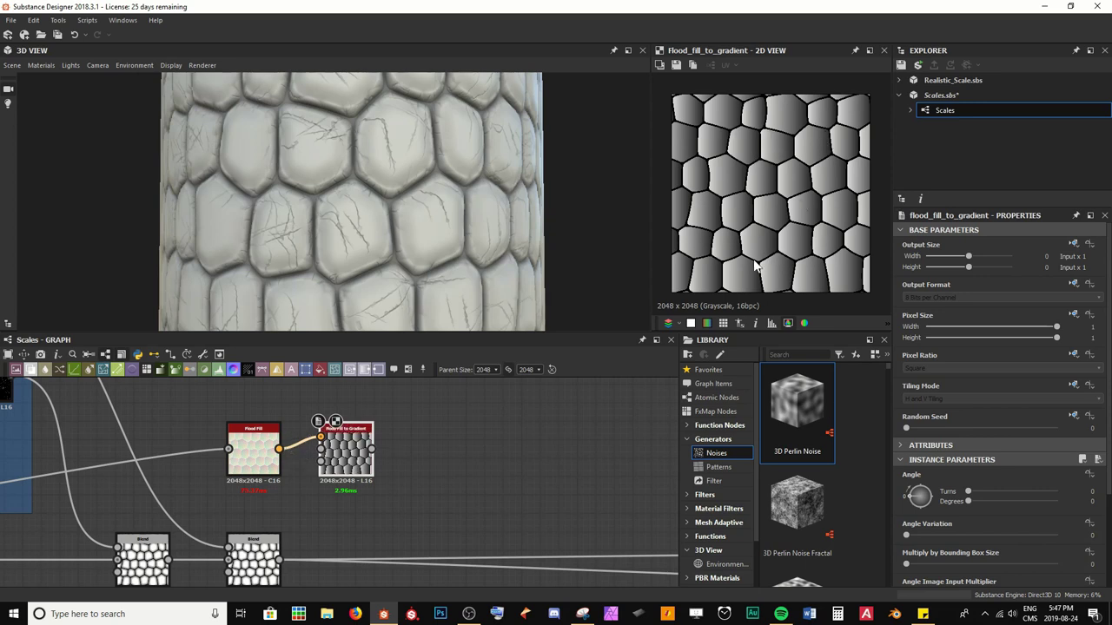
Set the Flood Fill to Gradient's Angle to 183 degrees and its Angle Variation to 0.05.
left_click_drag(971, 509, 1028, 488)
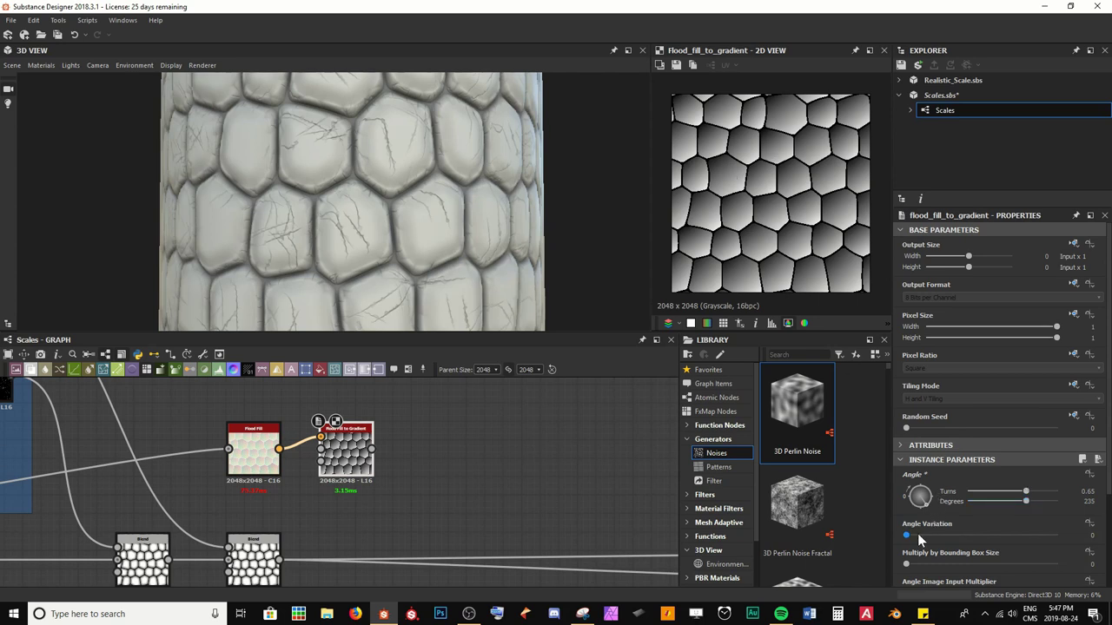
left_click_drag(919, 540, 1009, 498)
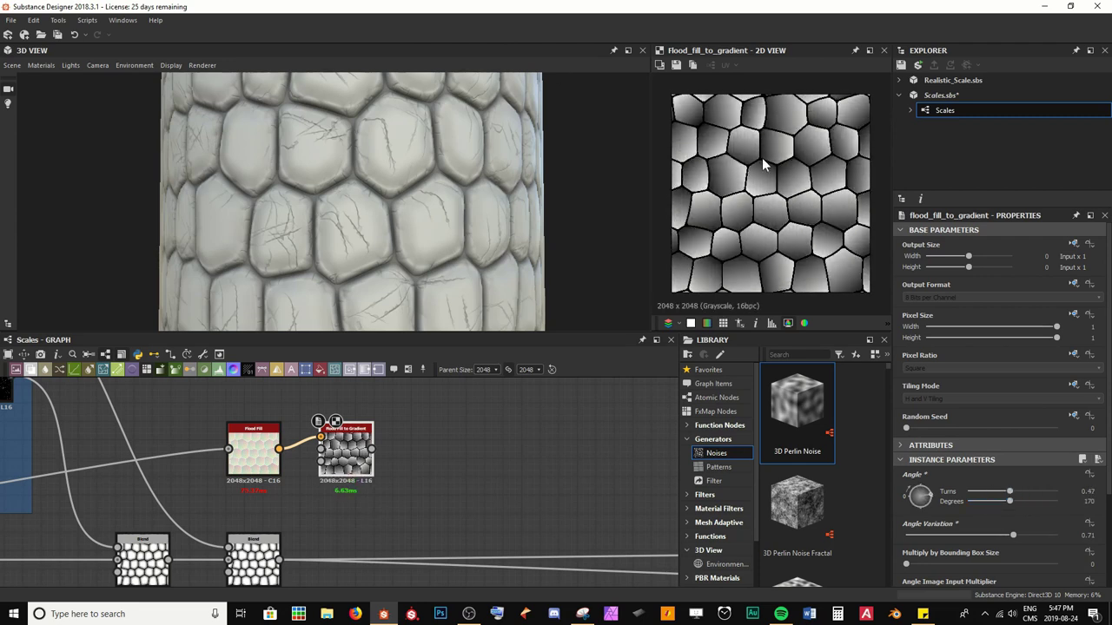
mouse_move(1009, 501)
left_mouse_down()
mouse_move(1042, 500)
mouse_move(1014, 501)
left_mouse_up()
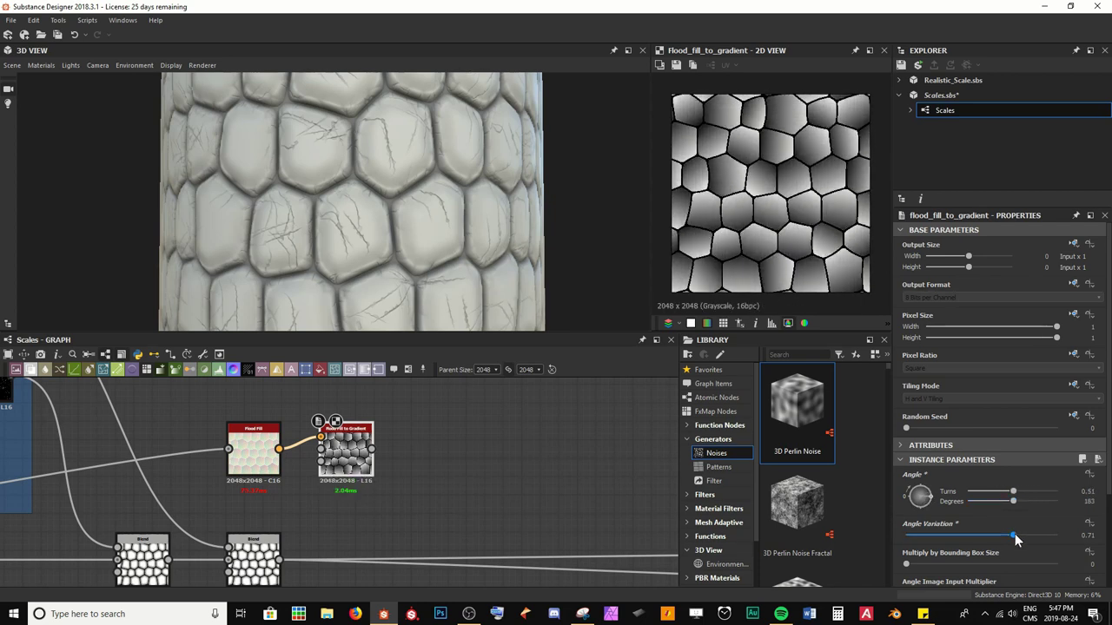
left_click_drag(1016, 539, 915, 542)
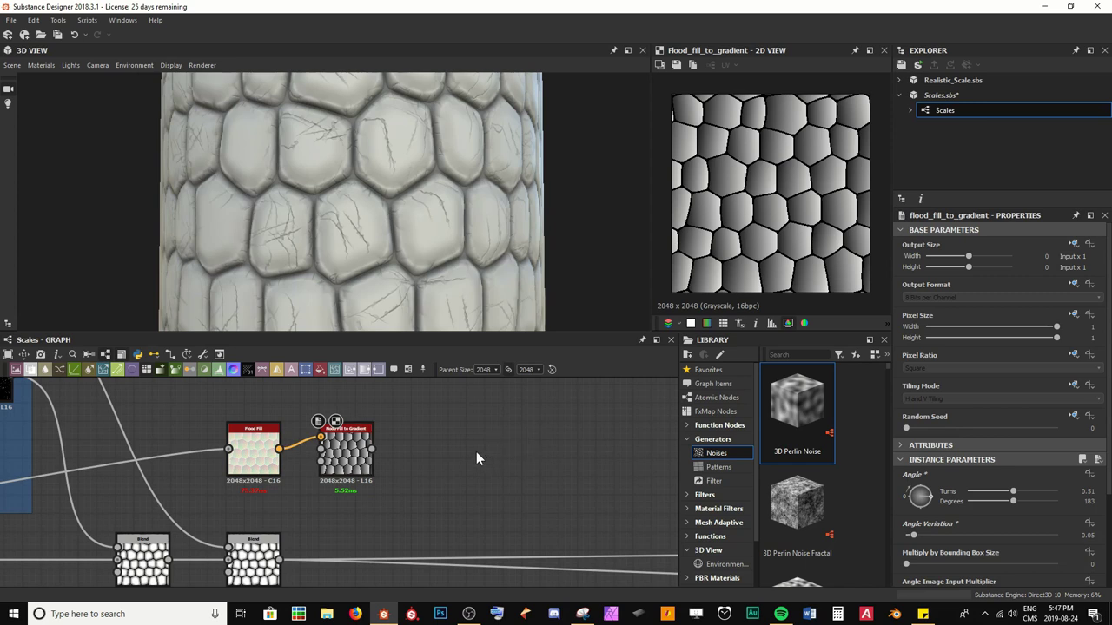
Adjust the gradient's Angle to 272 degrees while checking the cell shading up close in the 2D view.
scroll(960, 517, "down", 3)
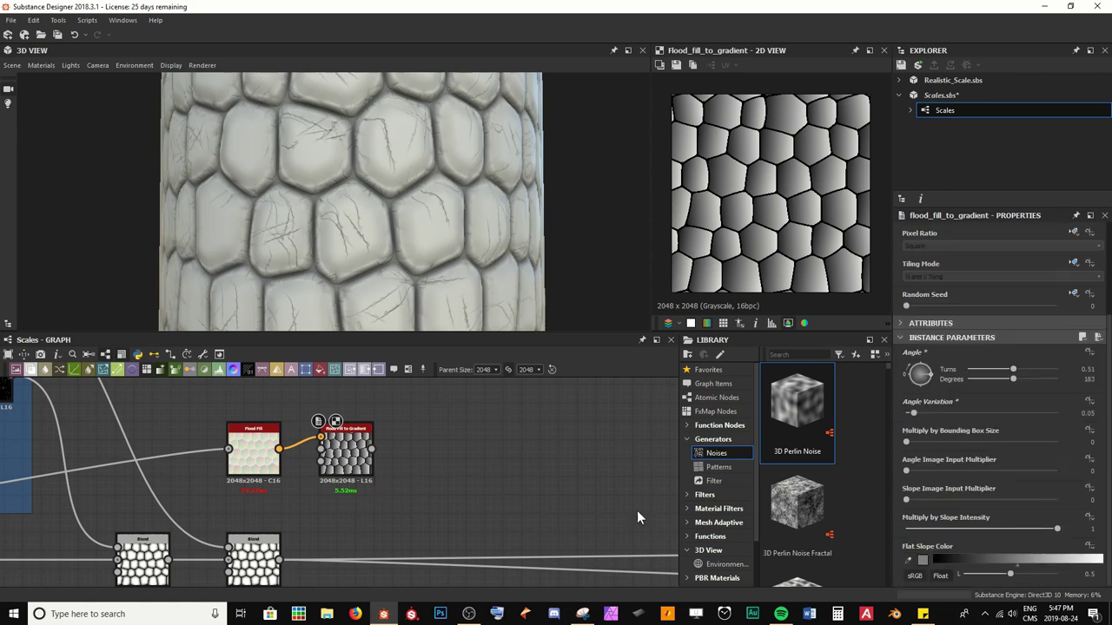
mouse_move(1013, 380)
left_mouse_down()
mouse_move(1003, 382)
mouse_move(1018, 380)
left_mouse_up()
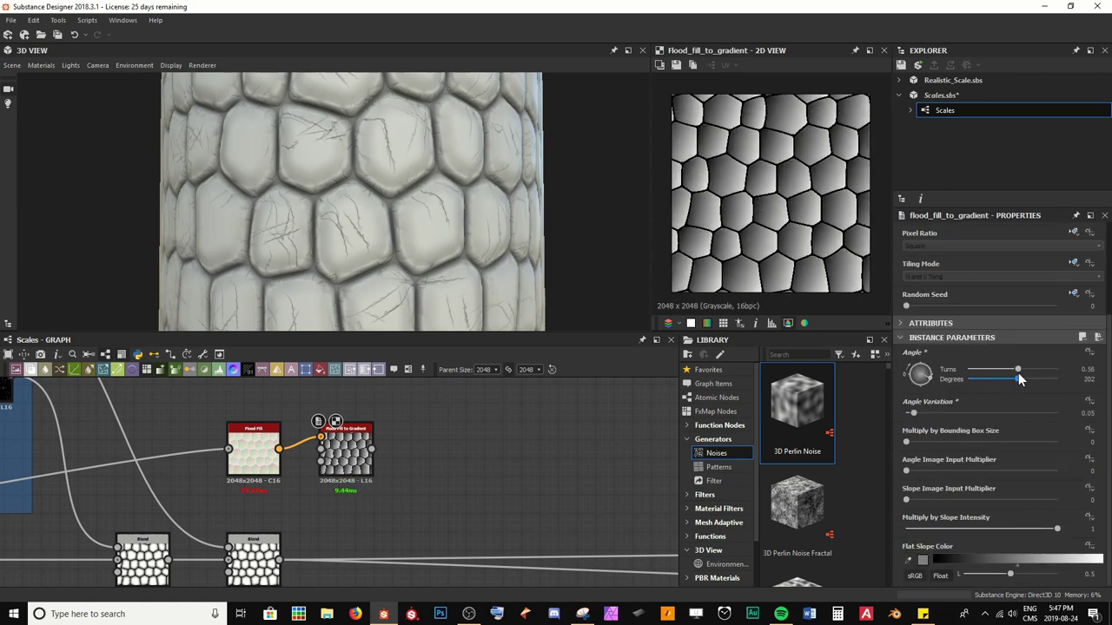
scroll(769, 143, "up", 3)
scroll(769, 147, "up", 1)
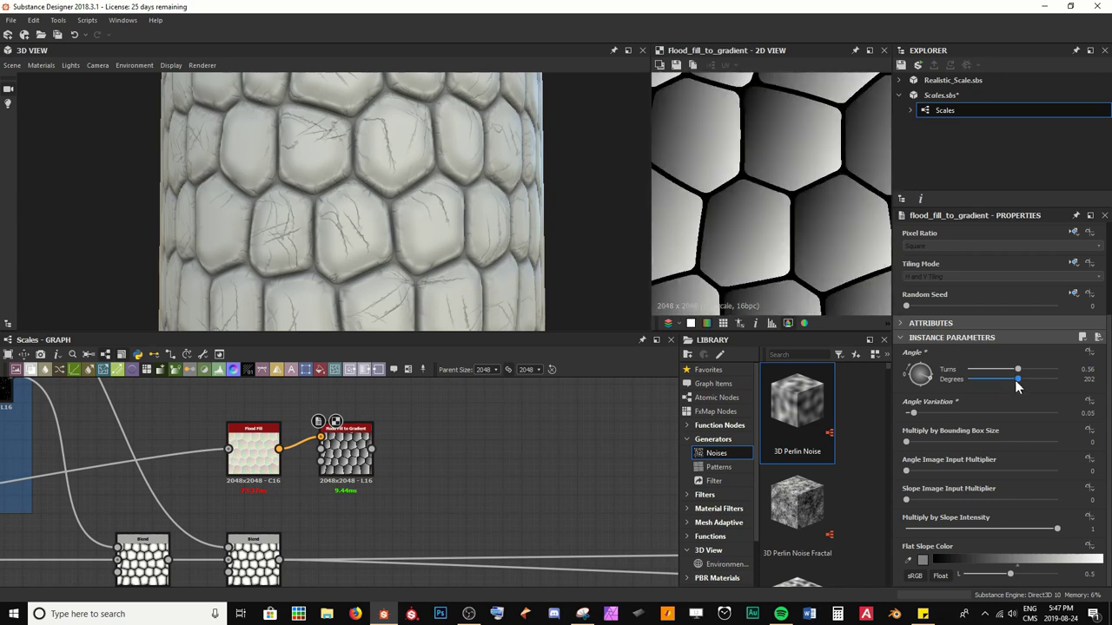
left_click_drag(1020, 382, 1036, 381)
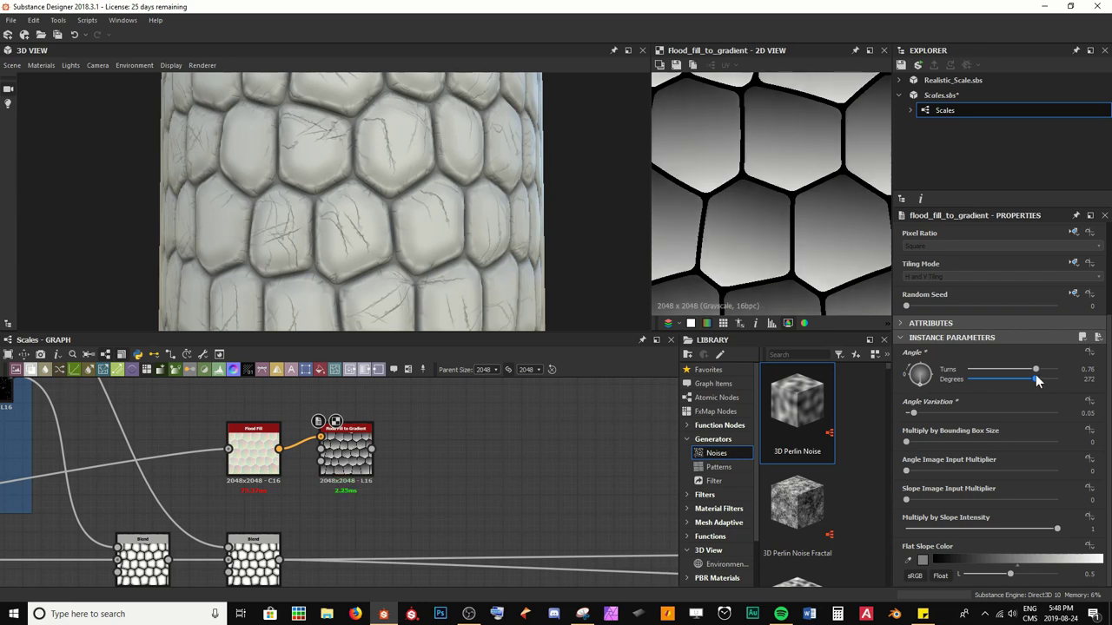
Try the gradient's Multiply by Bounding Box Size setting on the cells and return it to 0.
scroll(780, 225, "down", 2)
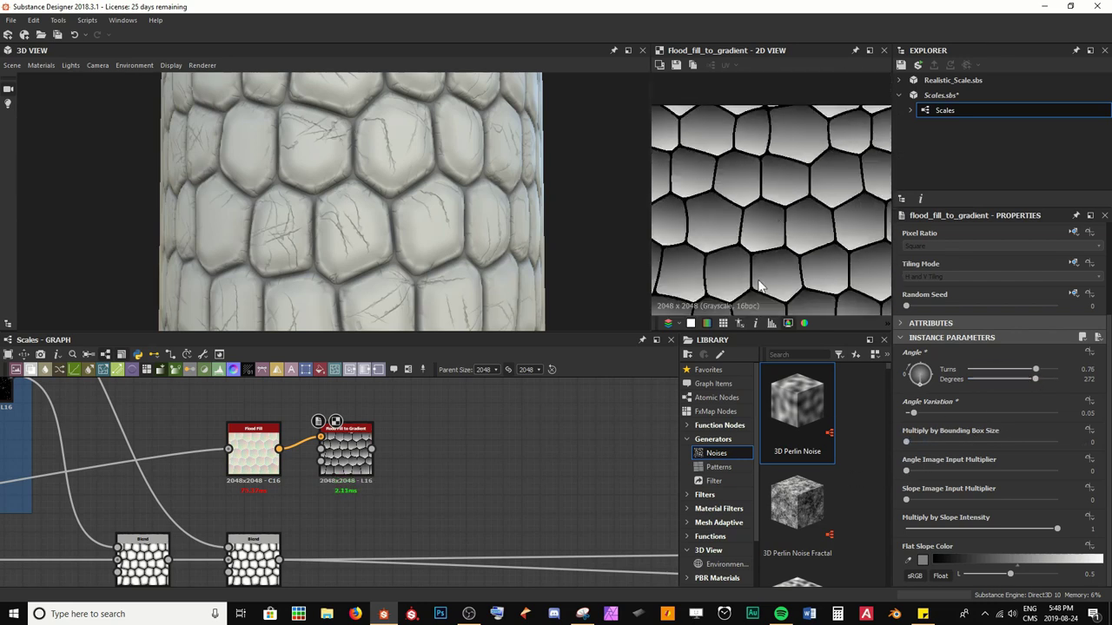
scroll(760, 285, "up", 4)
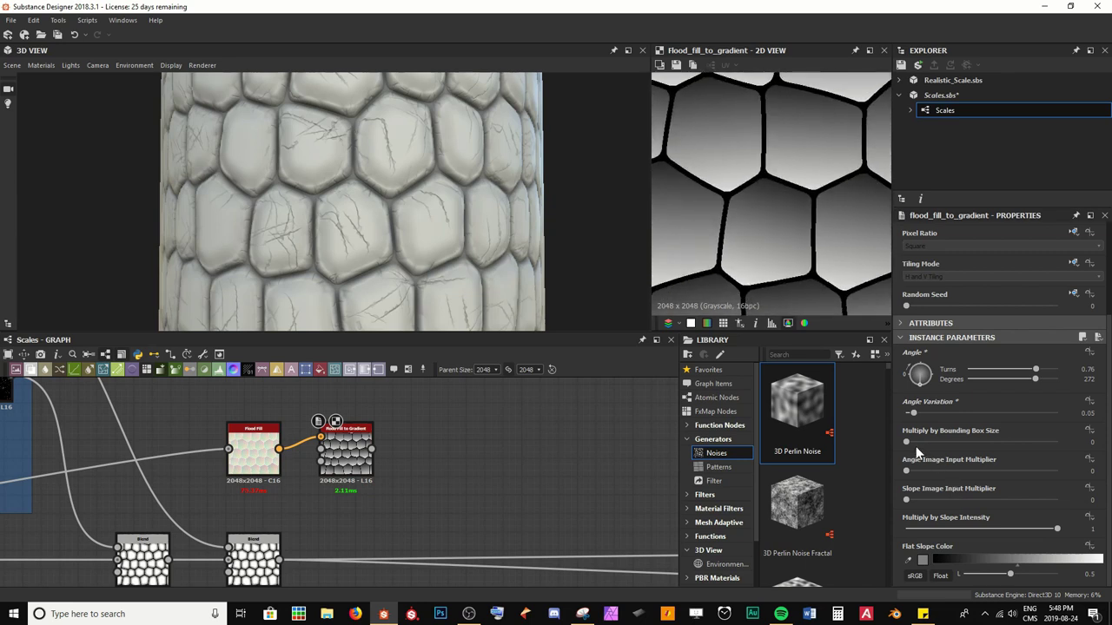
left_click_drag(916, 443, 747, 382)
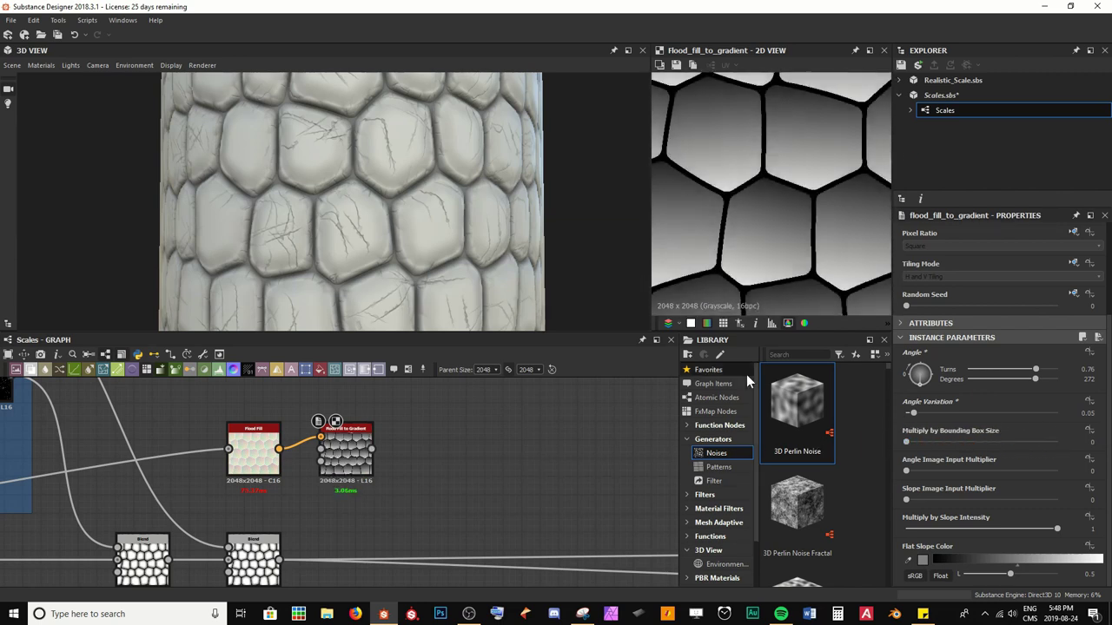
key("f")
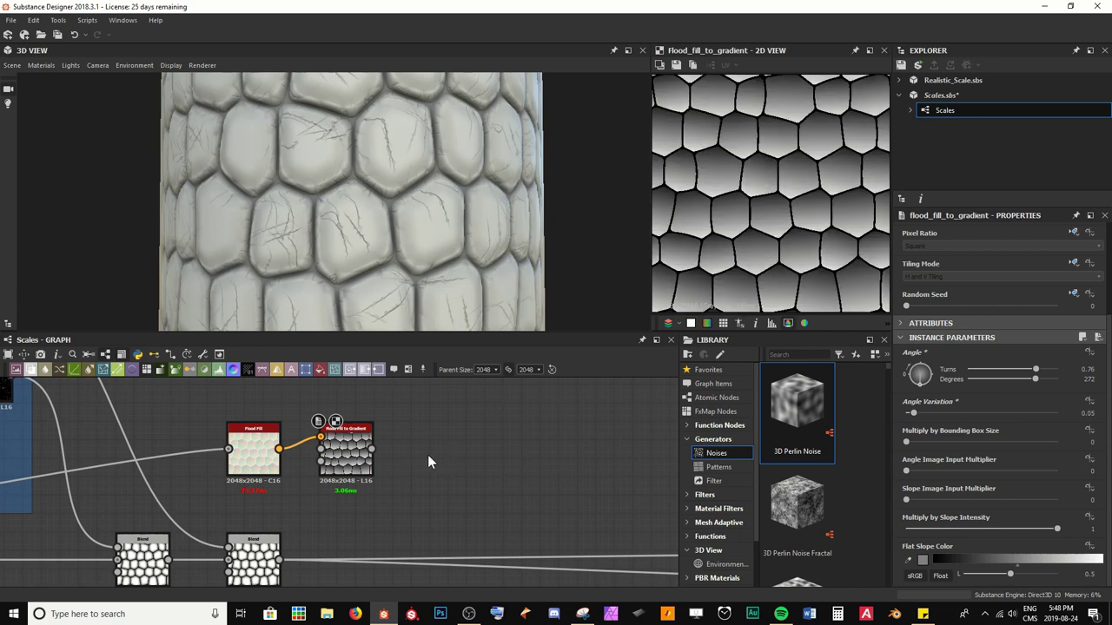
Add a Slope Blur Grayscale node fed by the Flood Fill to Gradient output.
key("space")
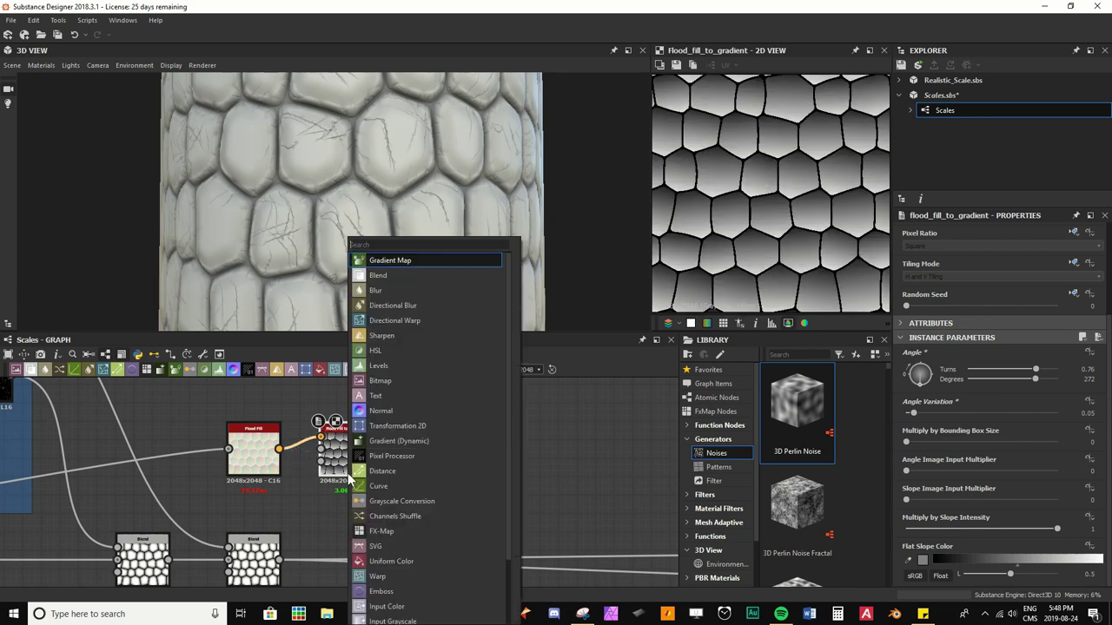
type("s")
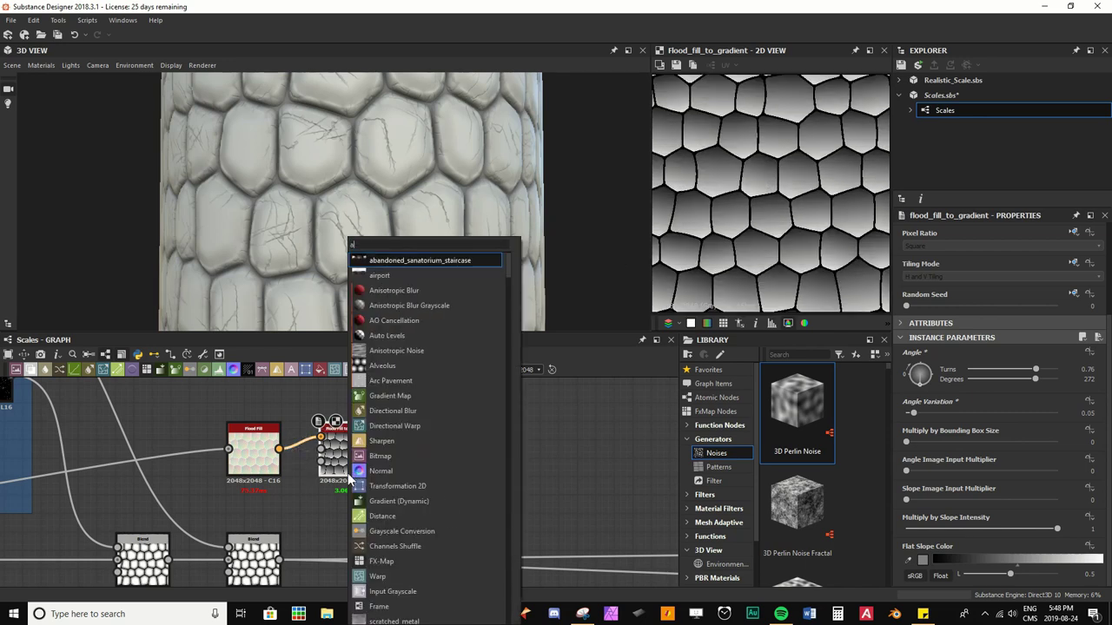
type("l")
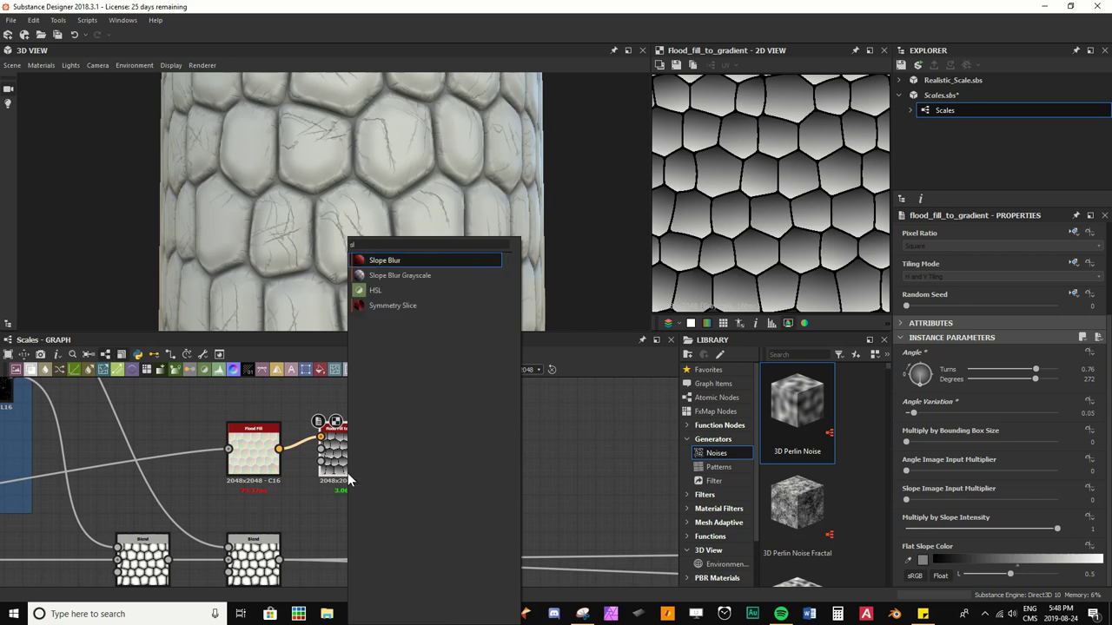
key("Down")
key("Return")
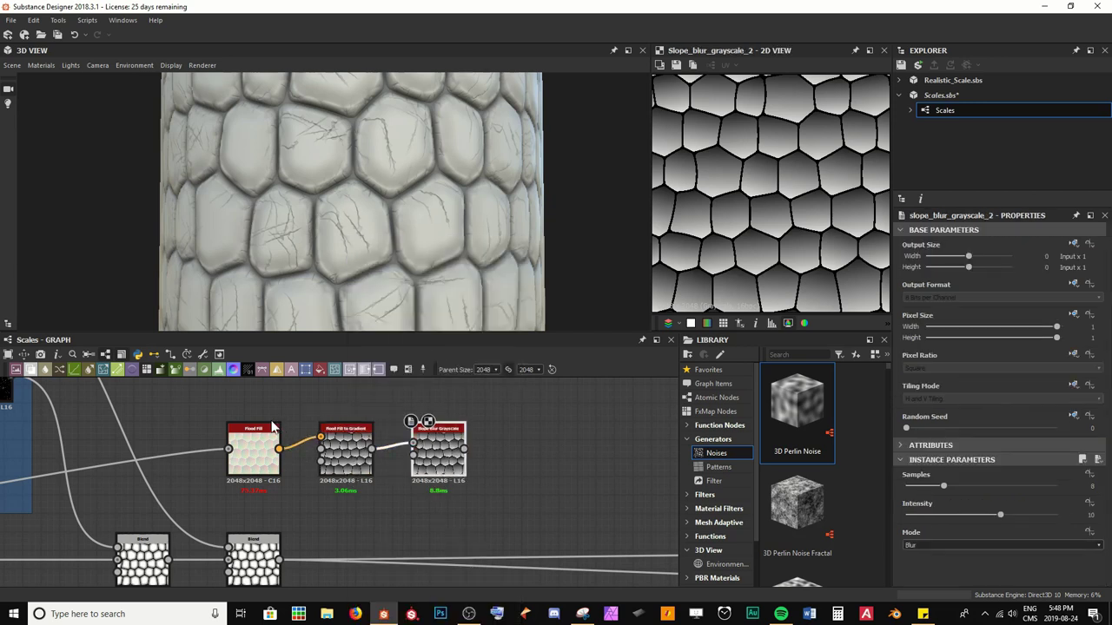
left_click_drag(429, 449, 452, 403)
middle_click_drag(495, 445, 494, 483)
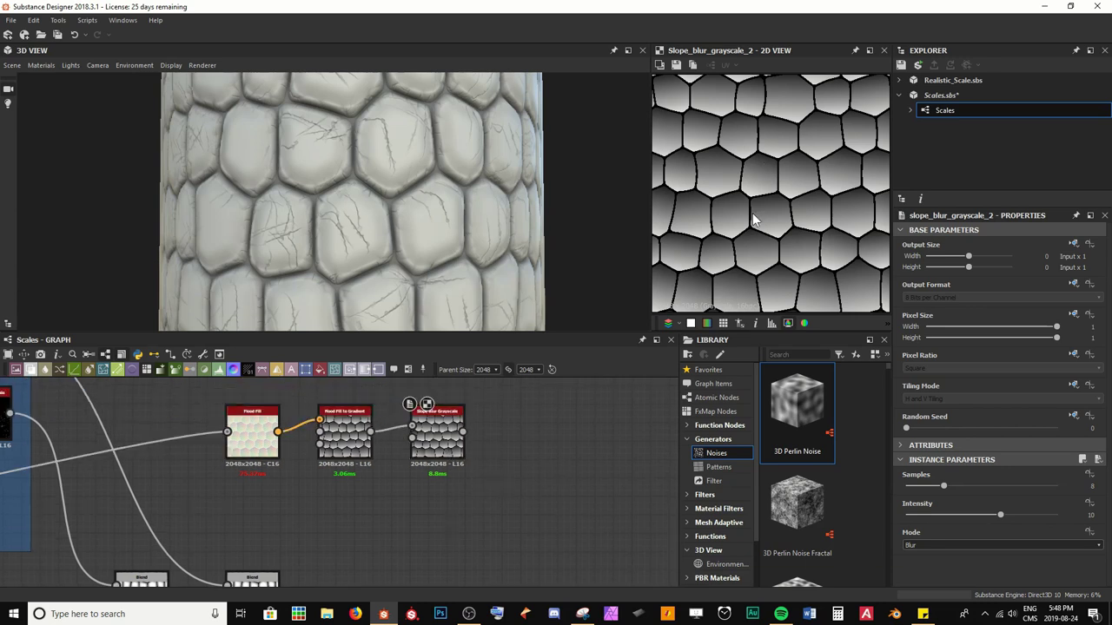
Add a Fractal Sum Base noise below the gradient node and connect it to the Slope Blur Grayscale's Slope input.
scroll(363, 203, "up", 3)
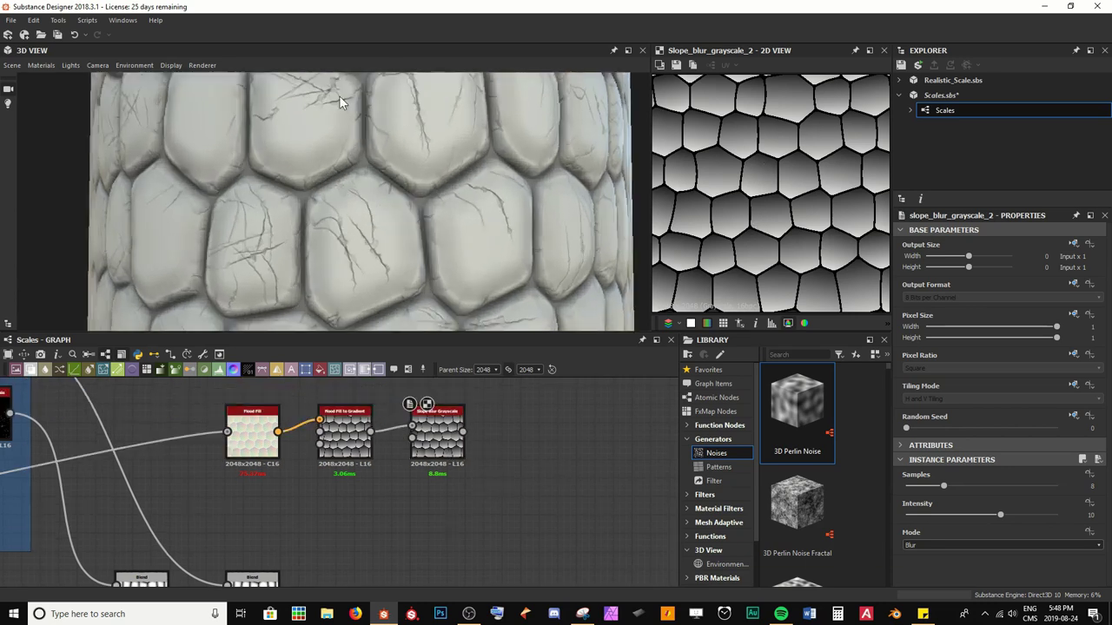
left_click_drag(296, 171, 298, 192)
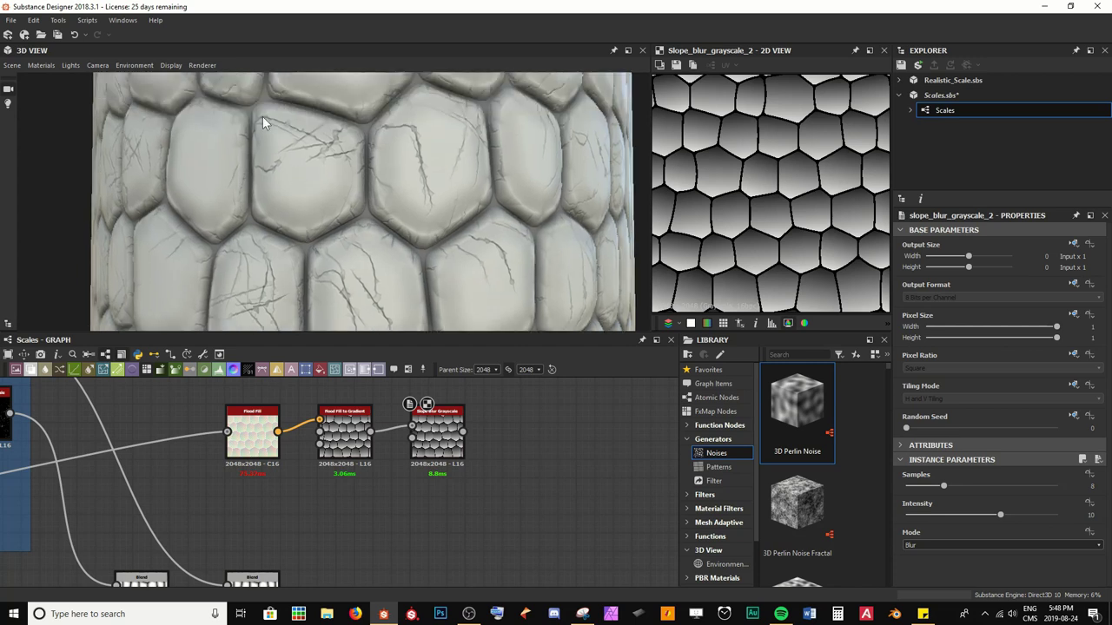
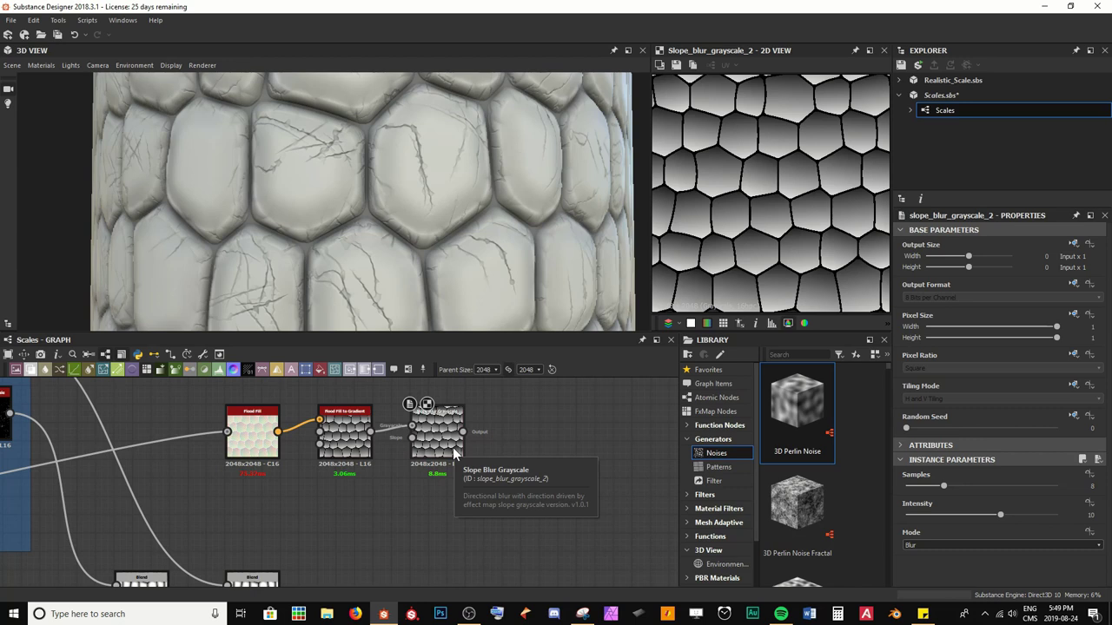
key("space")
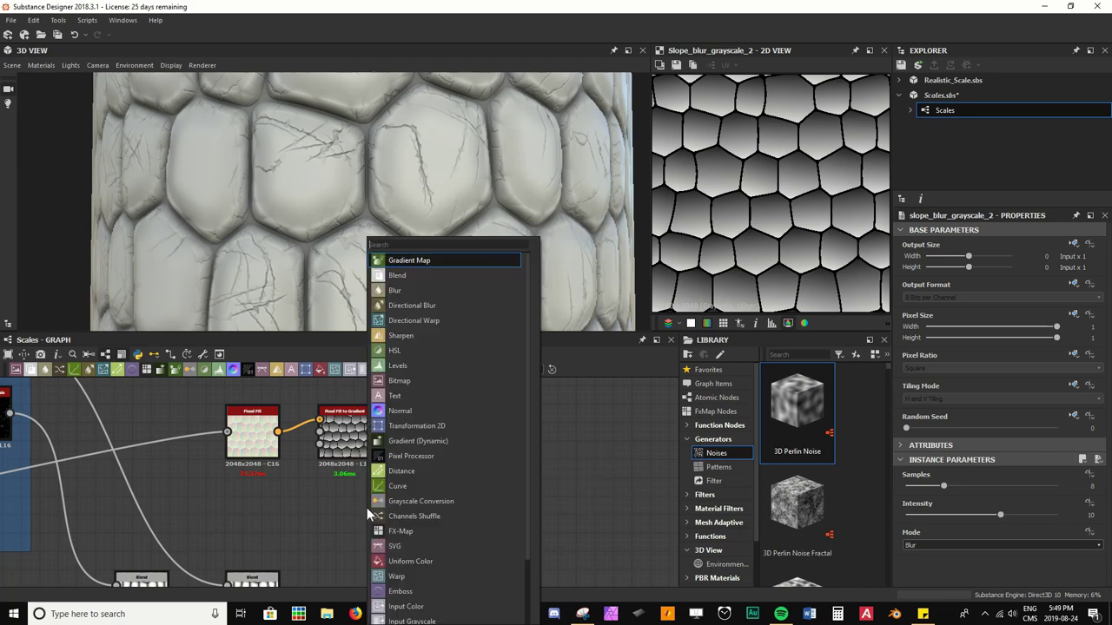
type("fractal")
key("Down")
key("Down")
key("Down")
key("Down")
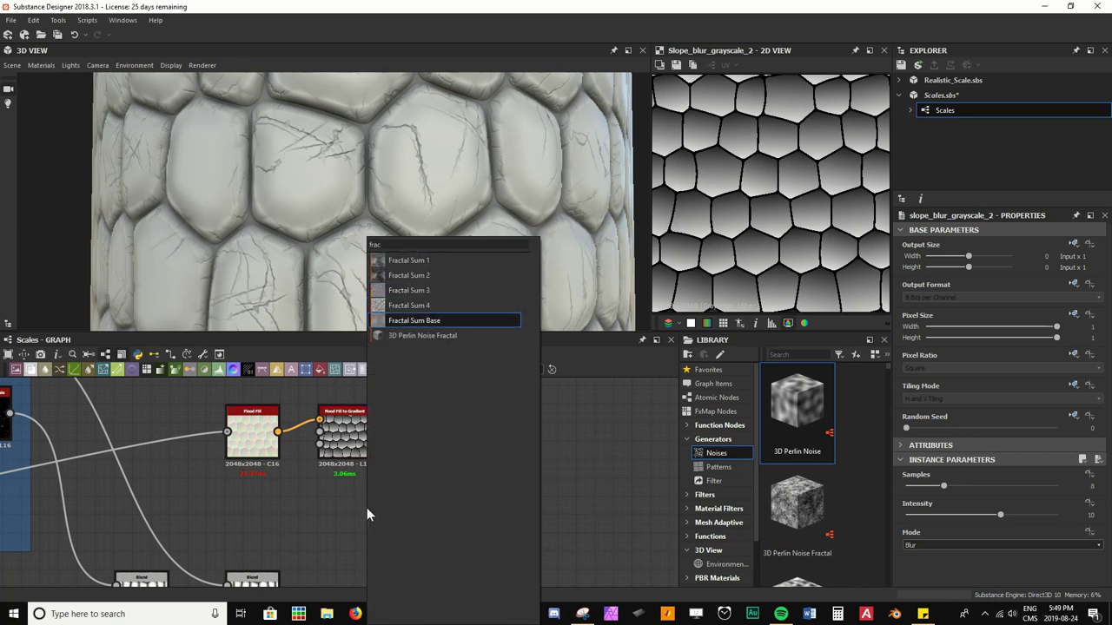
key("Return")
left_click_drag(366, 507, 350, 508)
left_click_drag(371, 505, 412, 438)
Preview the Slope Blur Grayscale and set its Samples to 32 and Intensity to 0.67.
double_click(433, 437)
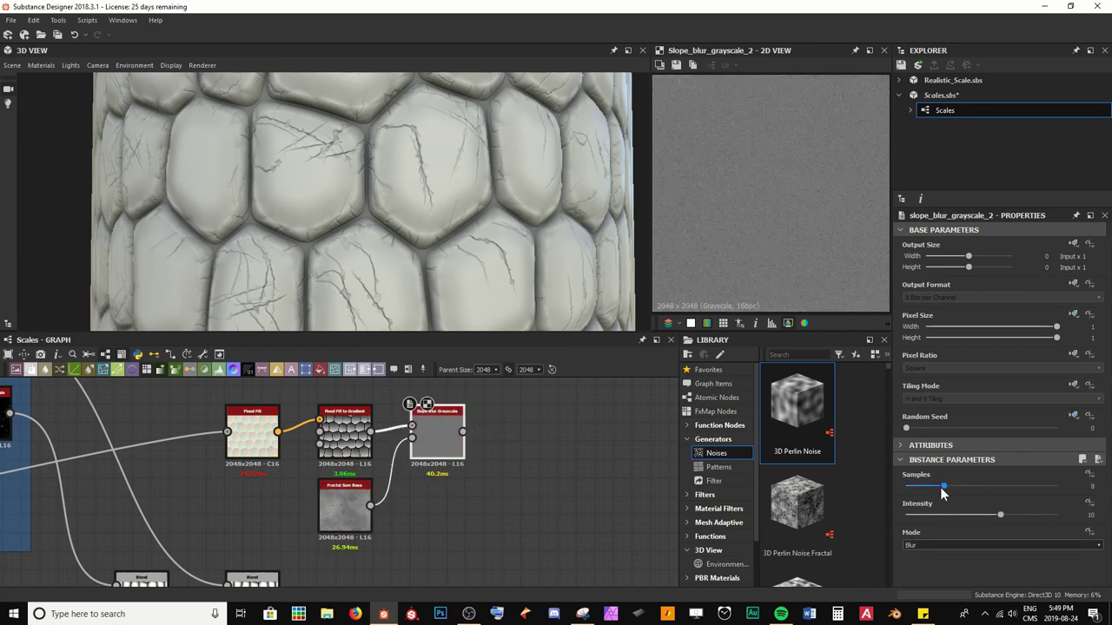
left_click_drag(944, 488, 1057, 488)
left_click_drag(1003, 516, 912, 518)
scroll(723, 179, "up", 3)
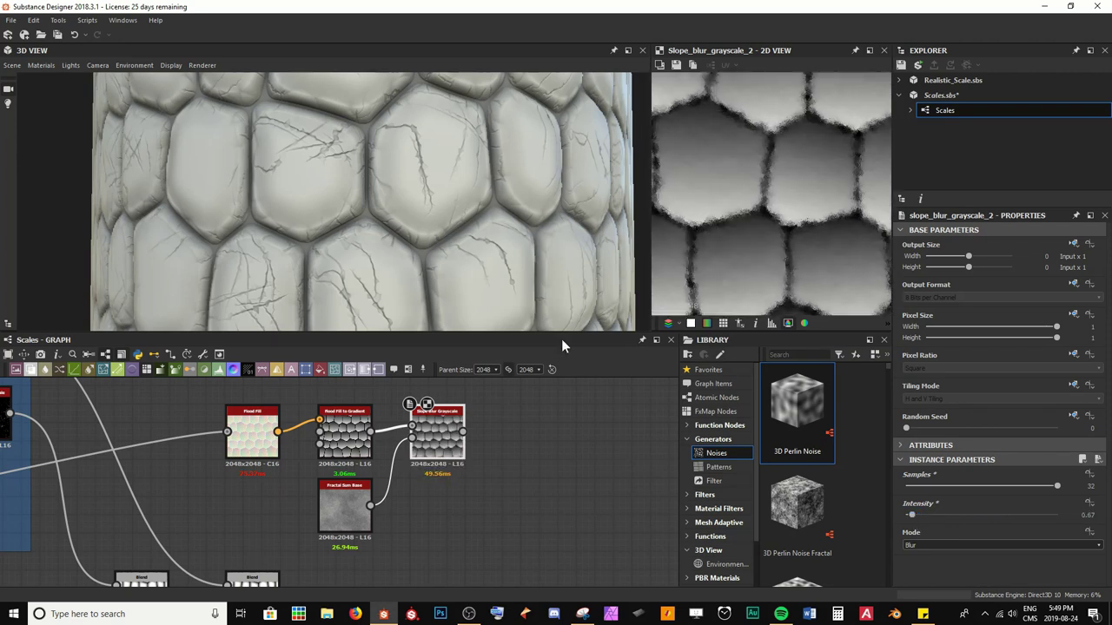
Set the Fractal Sum Base's Max Level to 7 and switch the Slope Blur Grayscale's Mode to Min.
left_click(350, 506)
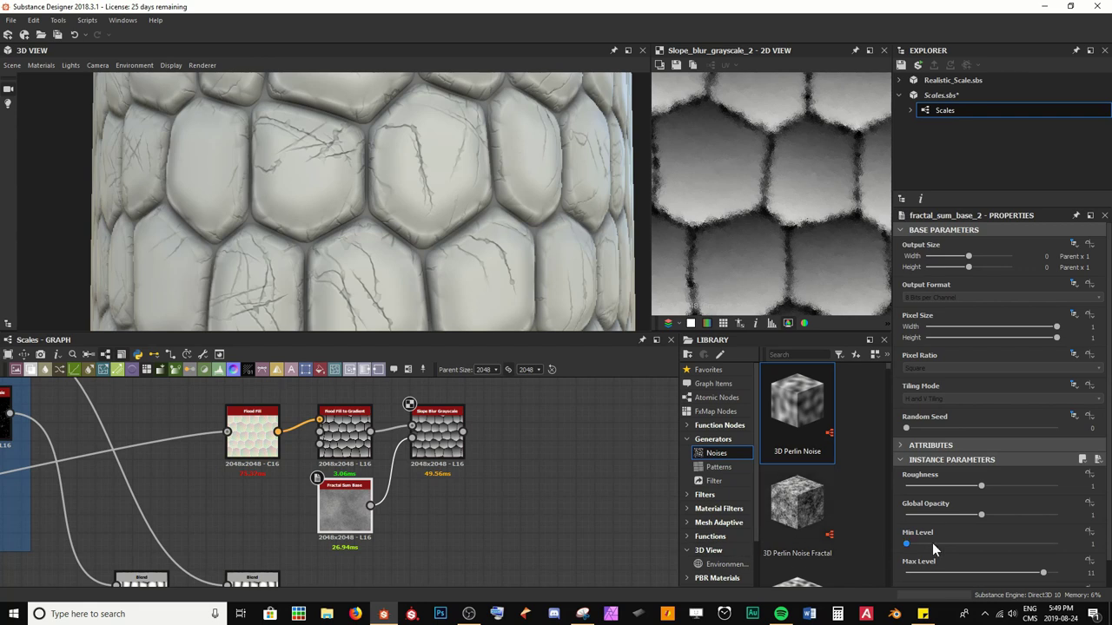
left_click_drag(1021, 573, 988, 575)
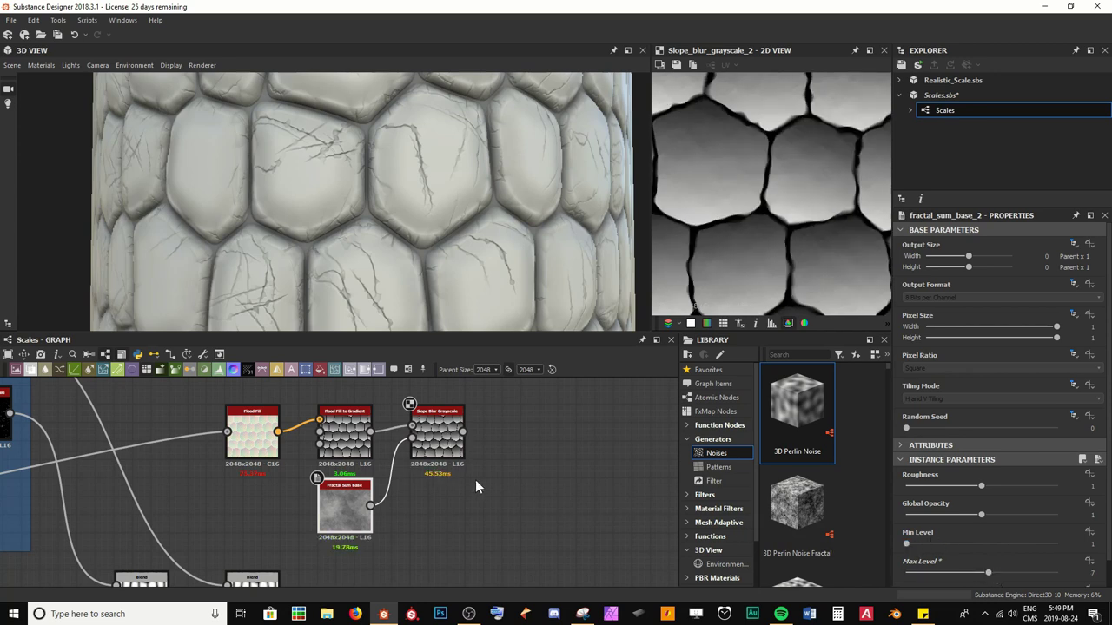
left_click(439, 453)
left_click(935, 546)
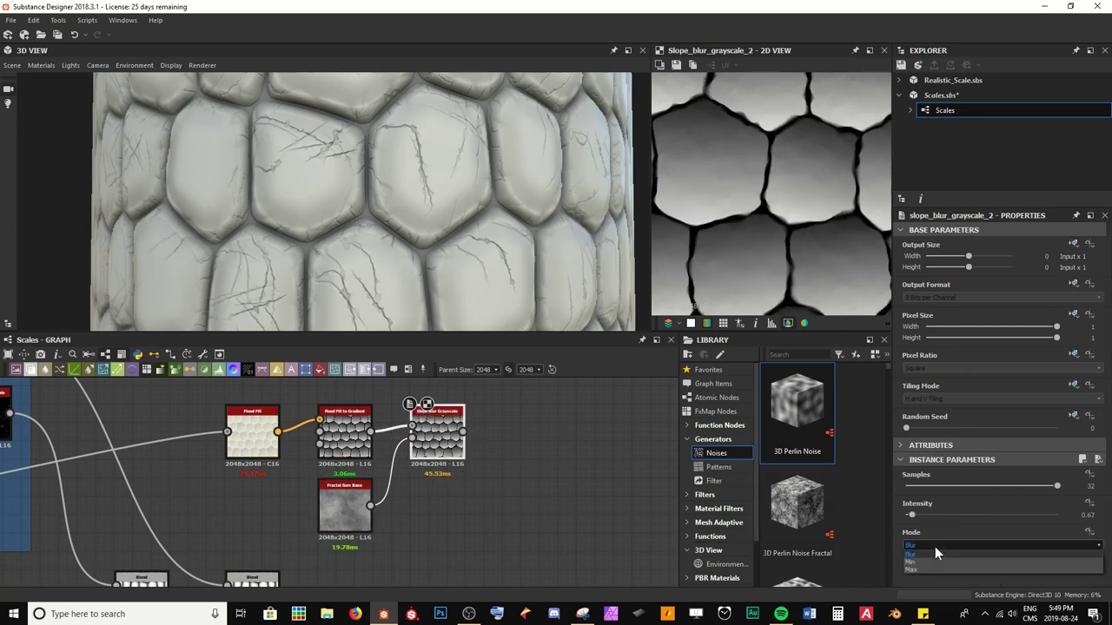
left_click(934, 546)
scroll(935, 546, "down", 1)
scroll(935, 547, "up", 1)
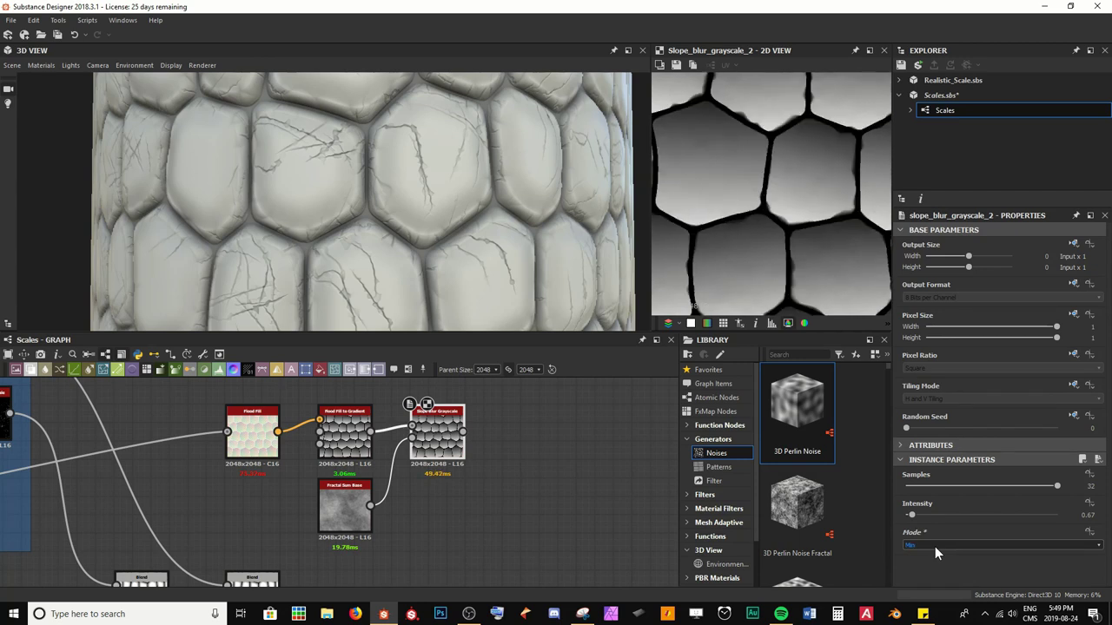
Set the Fractal Sum Base's Max Level to 8 and the Slope Blur Grayscale's Intensity to 1.4.
left_click(345, 508)
left_click_drag(985, 576, 1001, 576)
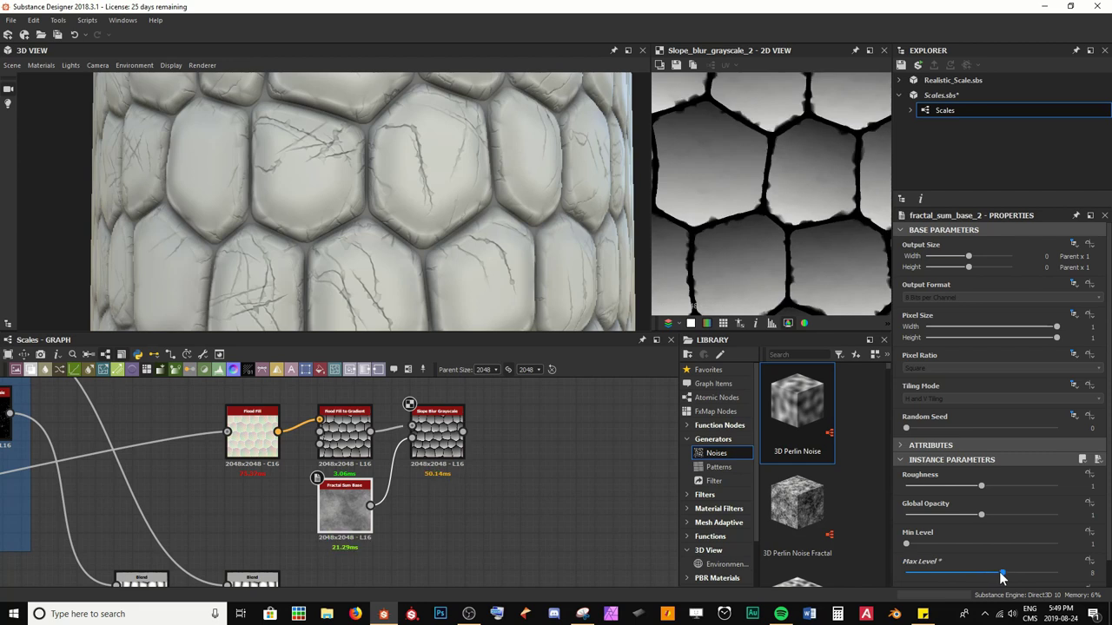
left_click(452, 445)
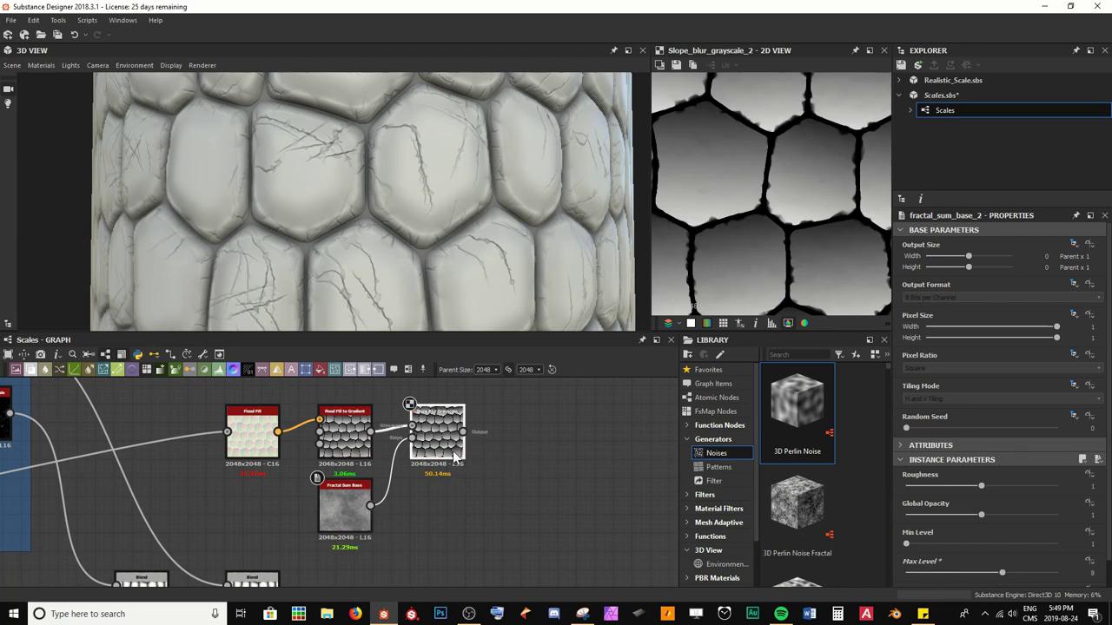
left_click_drag(912, 517, 921, 517)
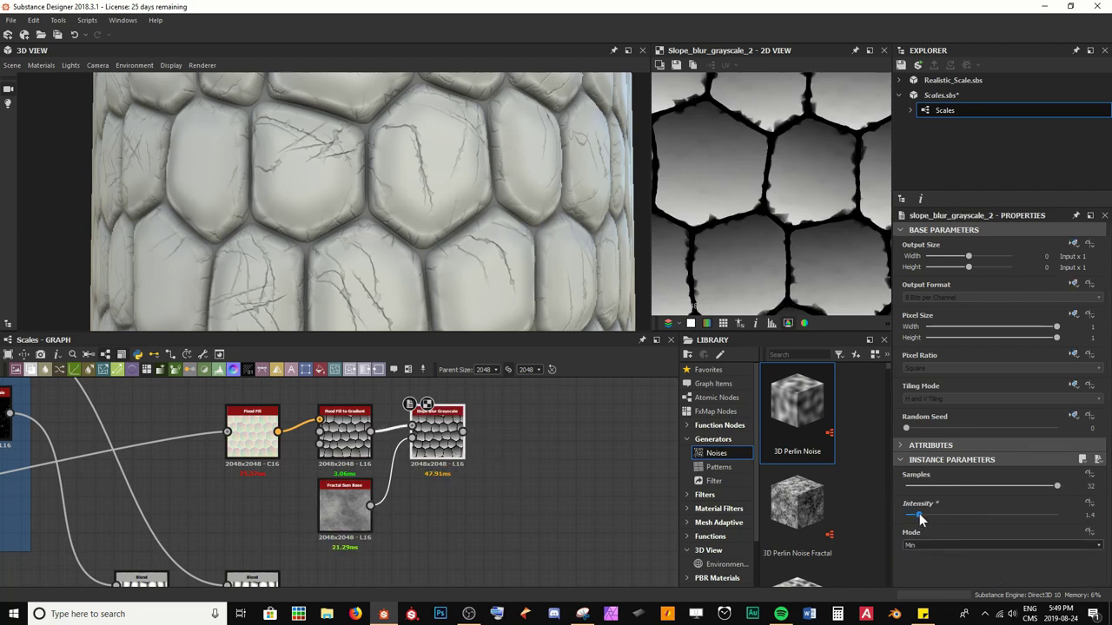
Insert a Blend node after the last Blend in the height chain and connect the Slope Blur Grayscale output to its Foreground.
scroll(524, 487, "down", 3)
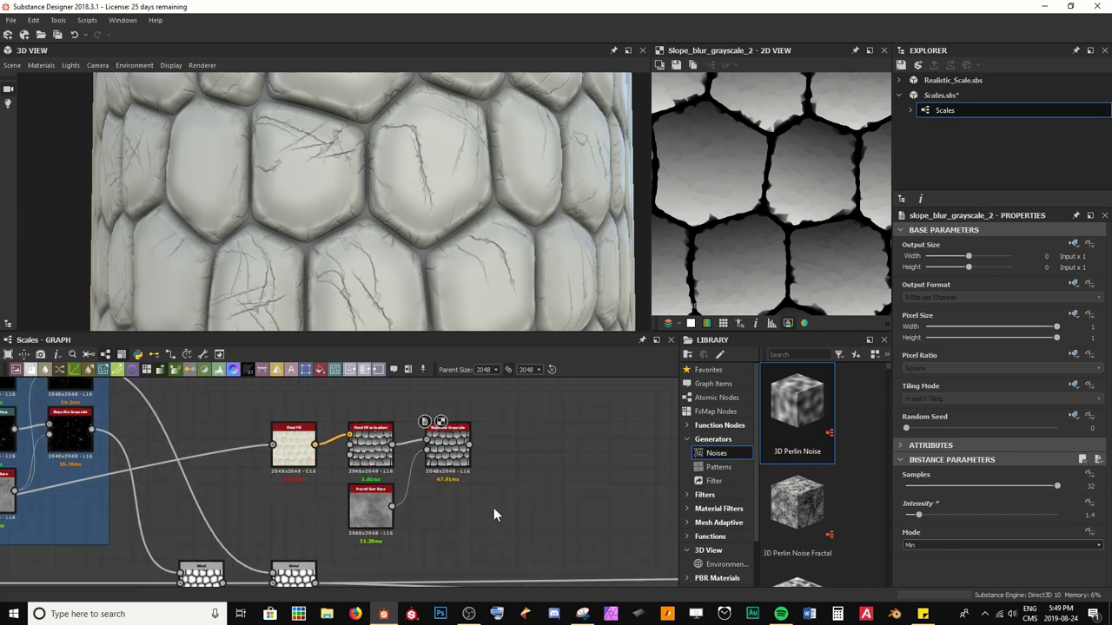
middle_click_drag(508, 496, 369, 478)
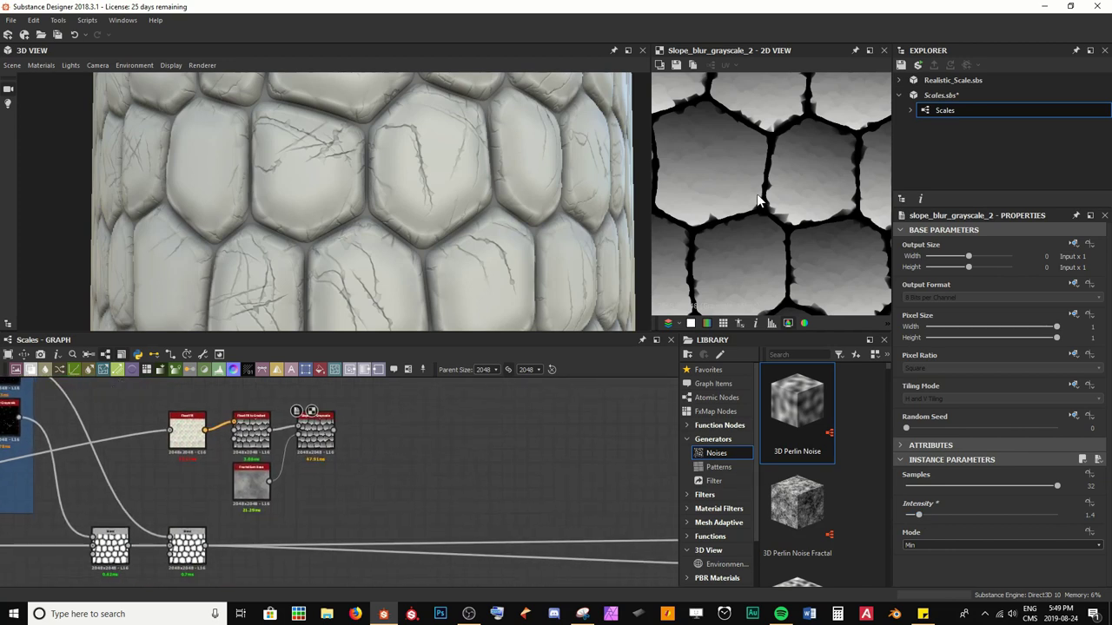
scroll(757, 201, "down", 3)
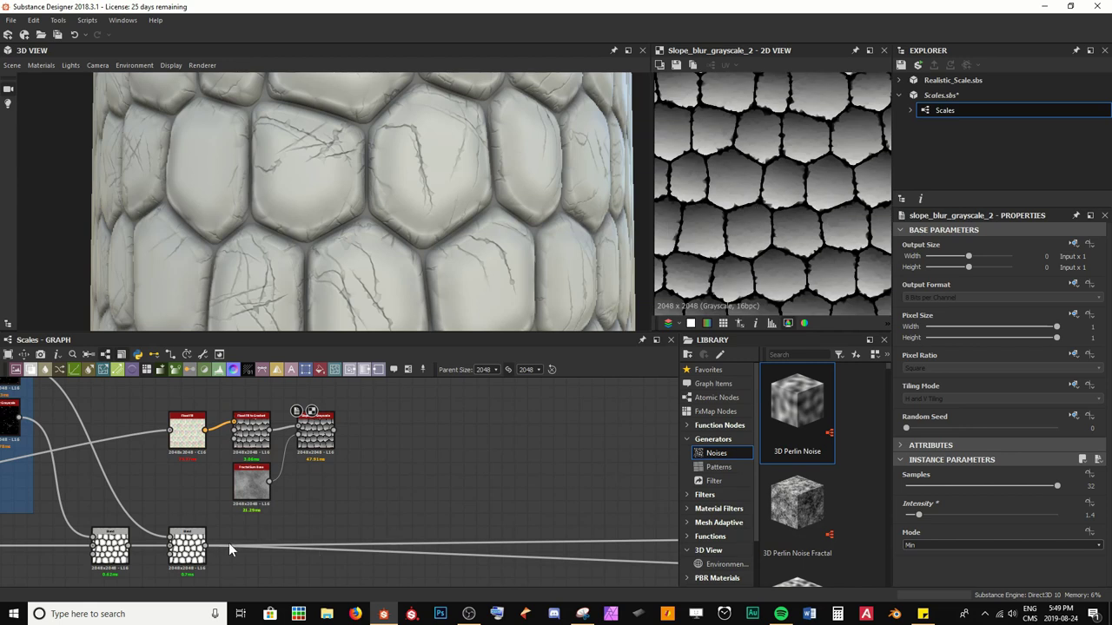
double_click(190, 547)
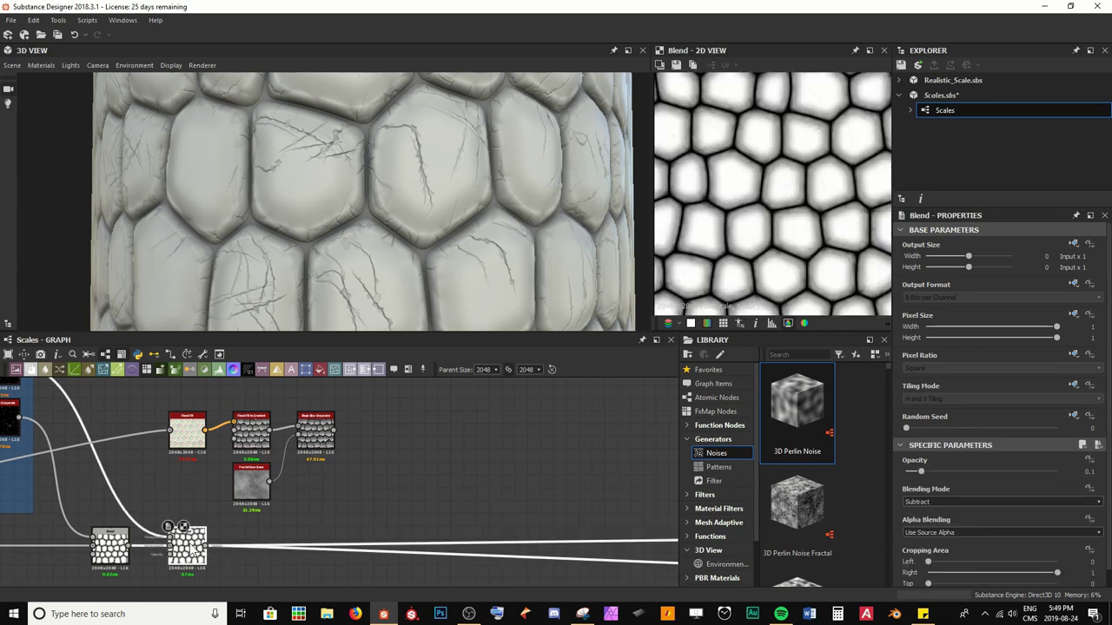
key("space")
type("blend")
key("Return")
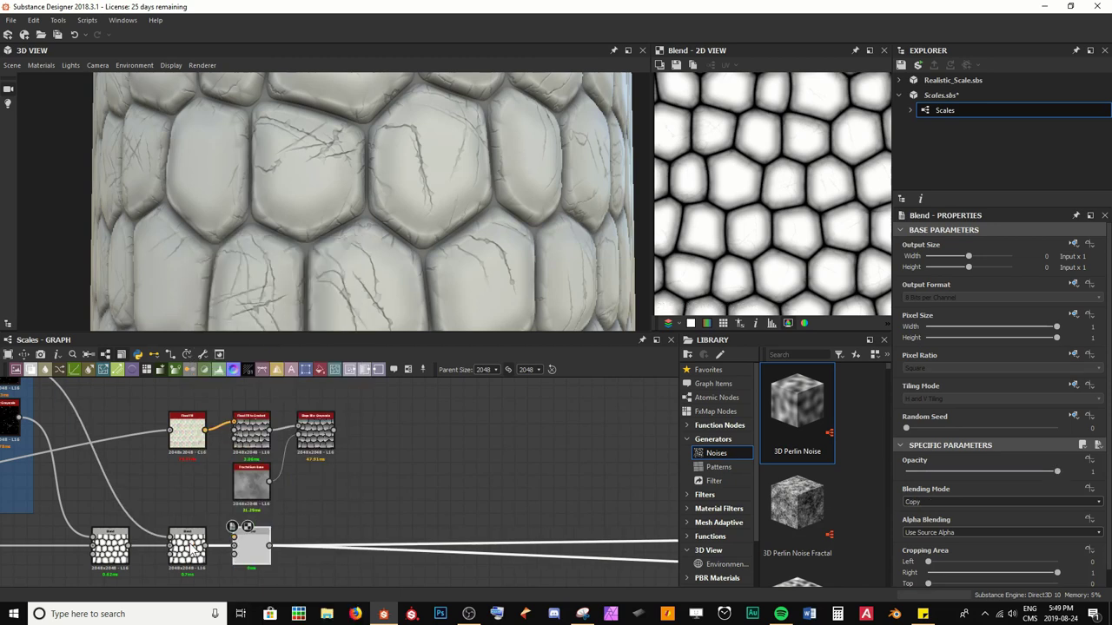
left_click_drag(265, 549, 441, 545)
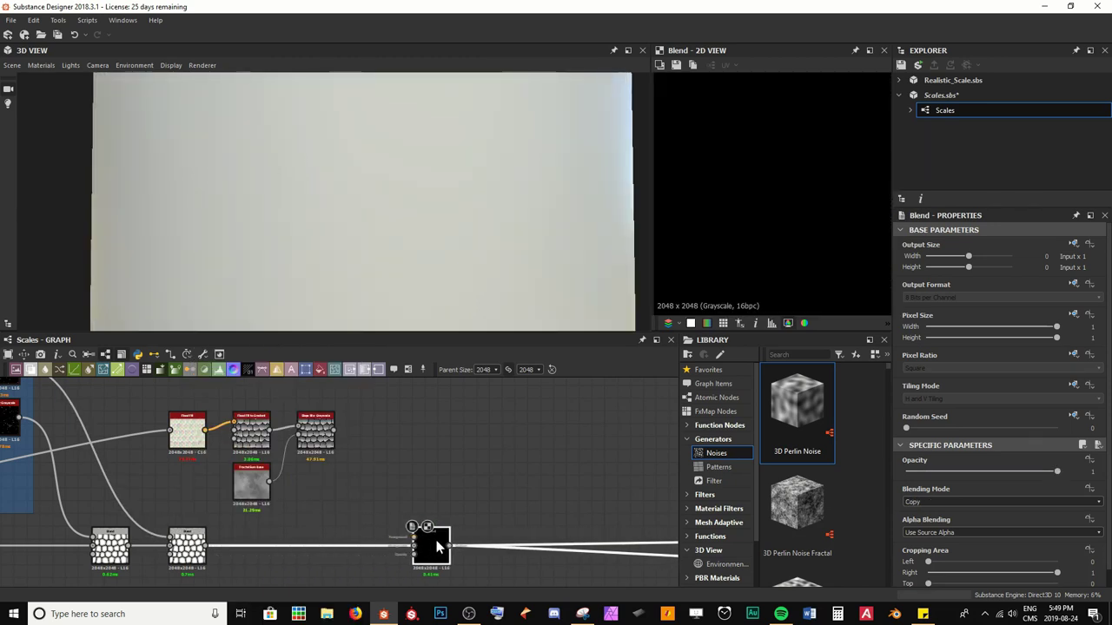
left_click_drag(335, 432, 415, 537)
Check the roughened scales on the 3D model and set the new Blend node's Blending Mode to Multiply.
scroll(466, 240, "down", 3)
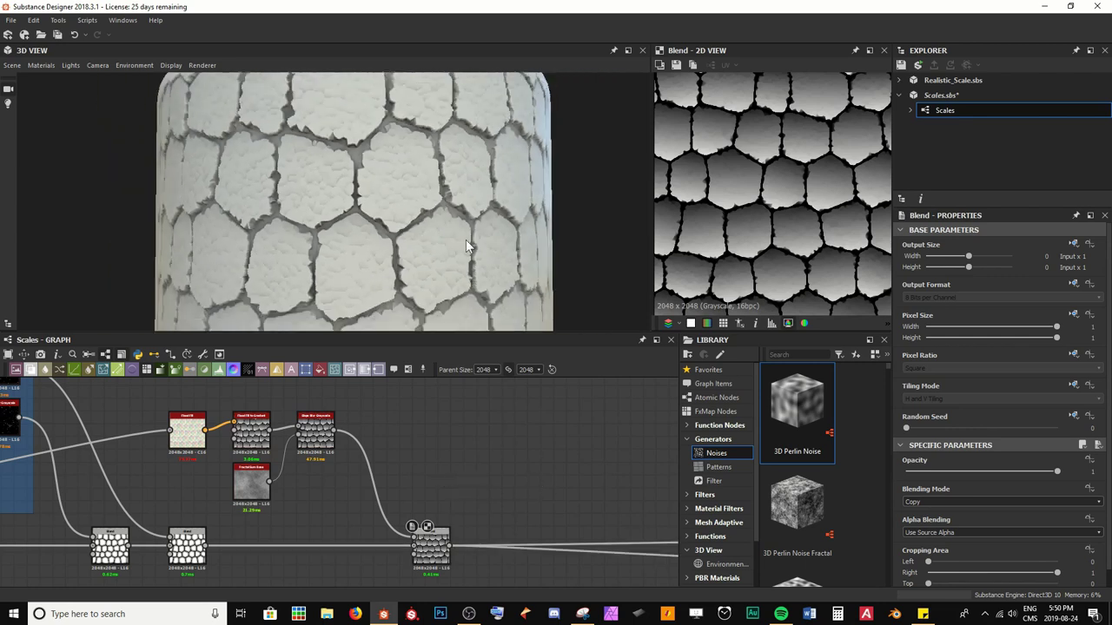
left_click_drag(458, 238, 503, 241)
scroll(503, 240, "up", 3)
middle_click_drag(503, 241, 384, 215)
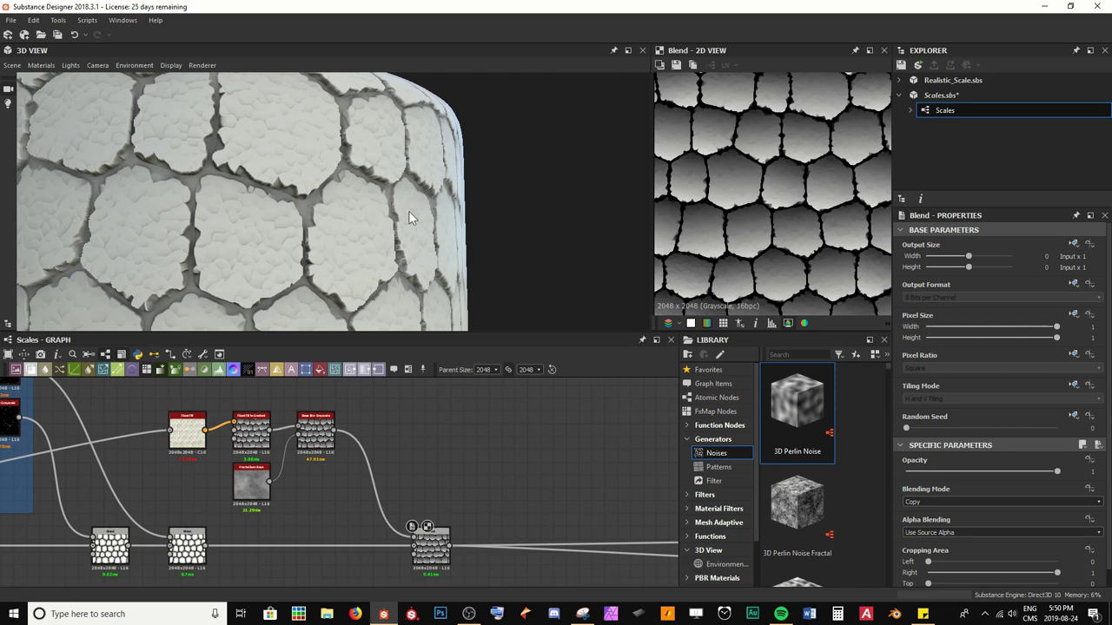
left_click_drag(414, 235, 412, 191)
scroll(412, 191, "down", 5)
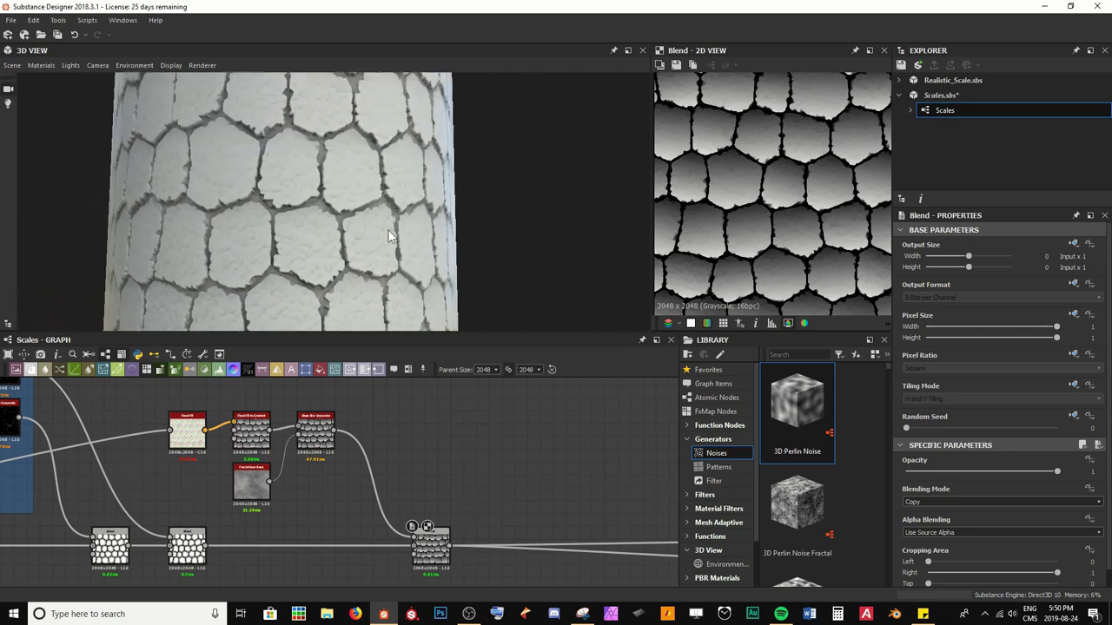
scroll(390, 236, "up", 6)
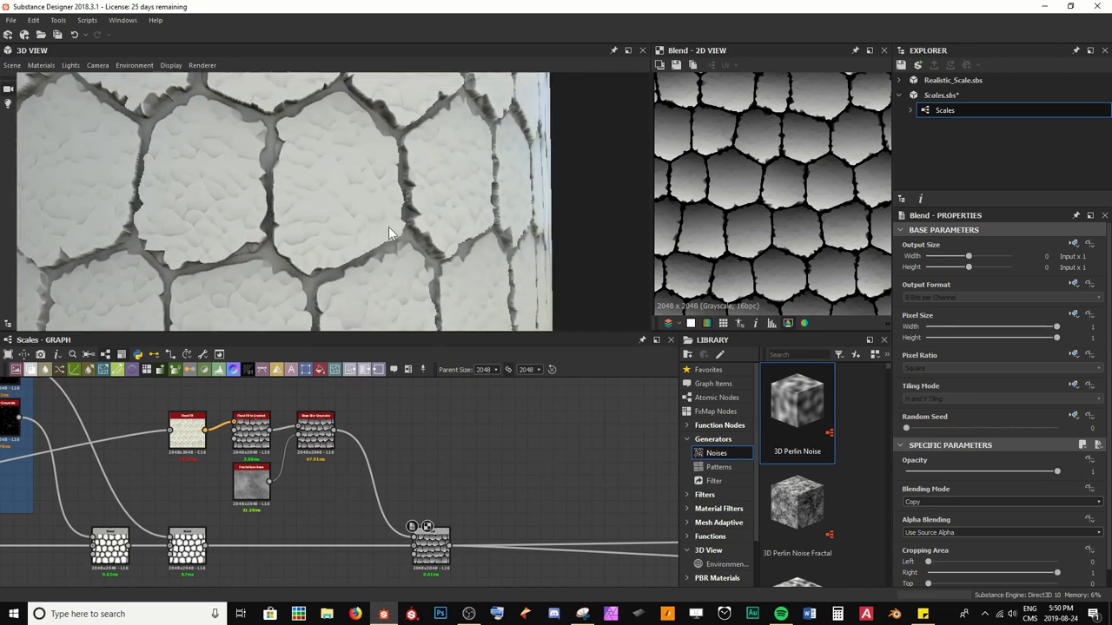
left_click(439, 556)
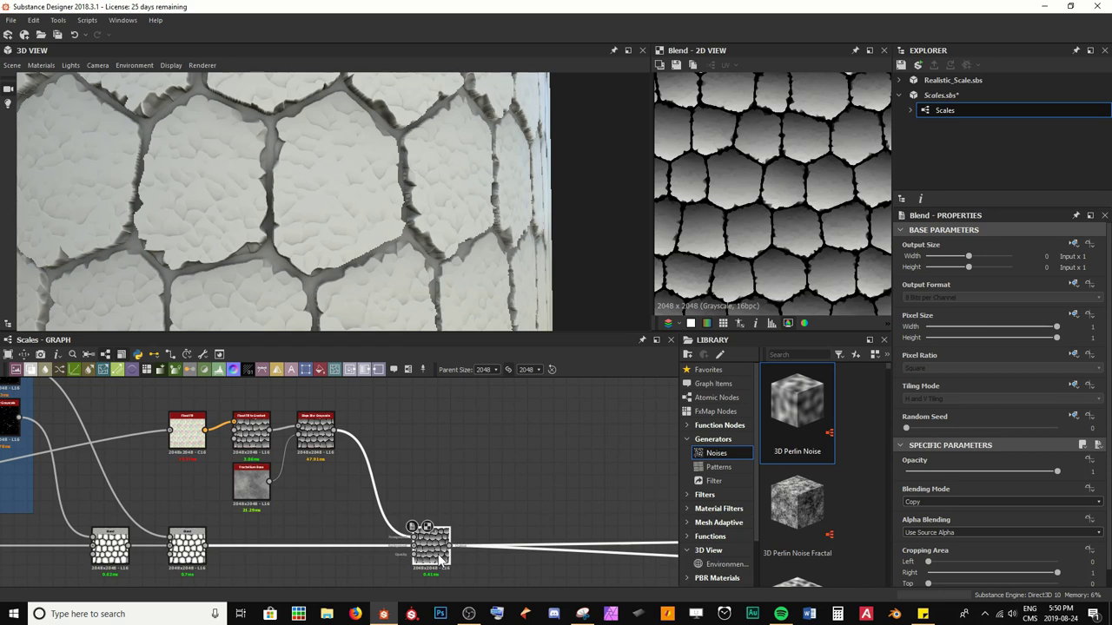
left_click(959, 502)
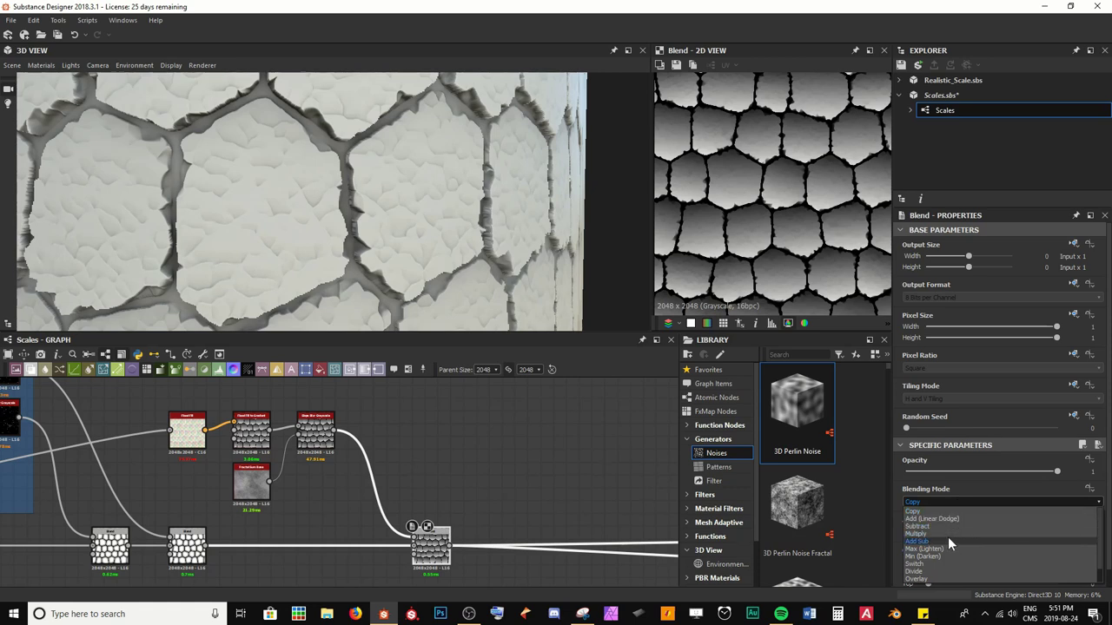
left_click(948, 534)
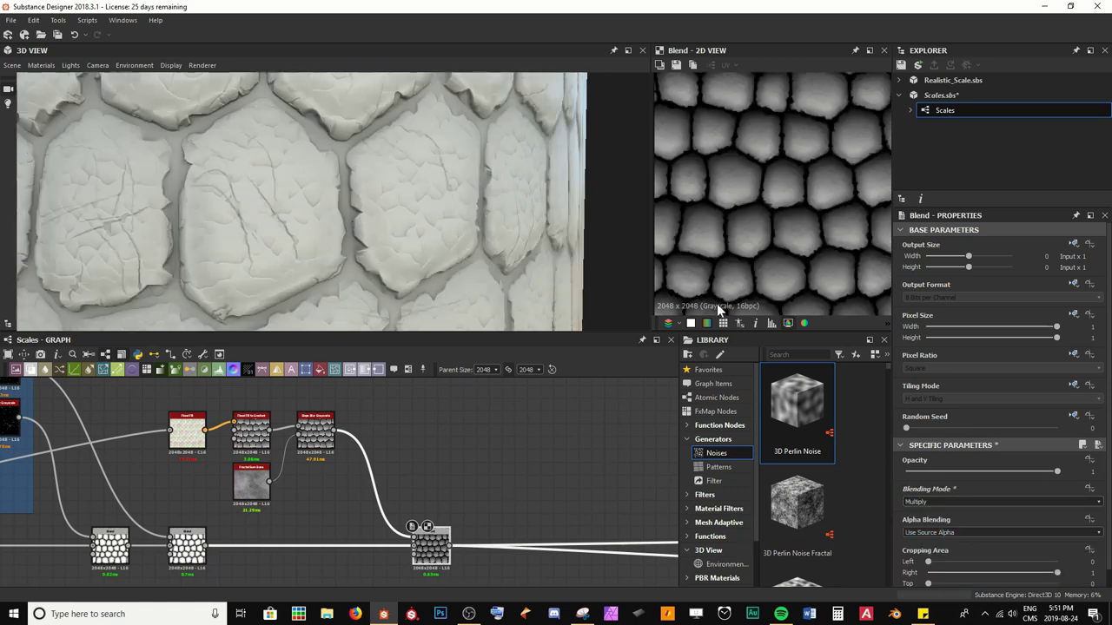
Compare the Slope Blur Grayscale with the Multiply Blend and set the Blend's Opacity to 0.58.
left_click(328, 443)
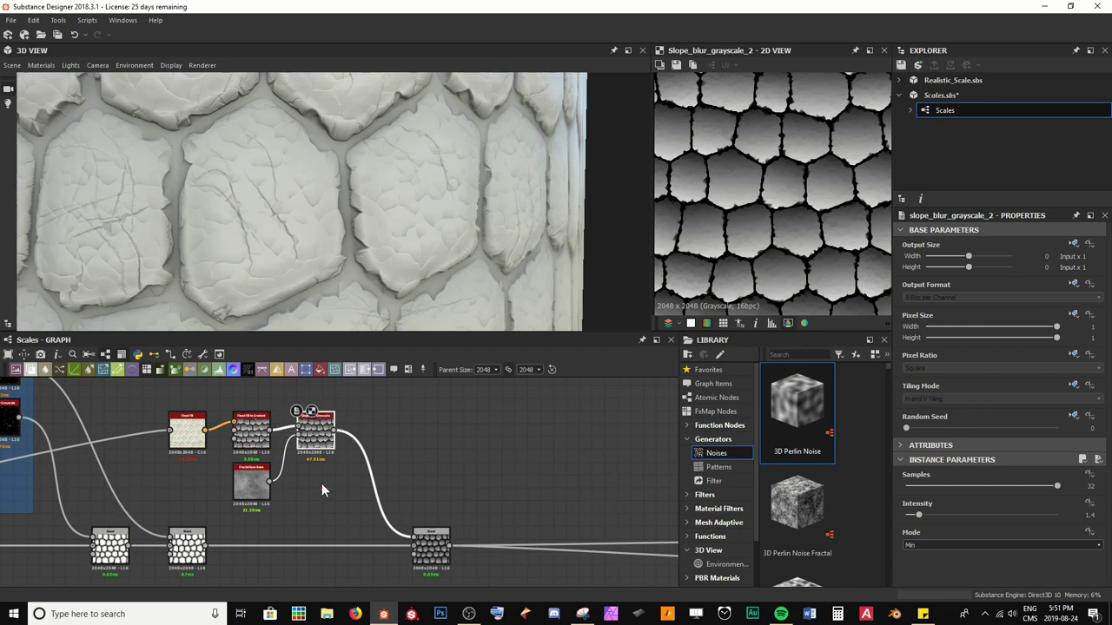
double_click(431, 555)
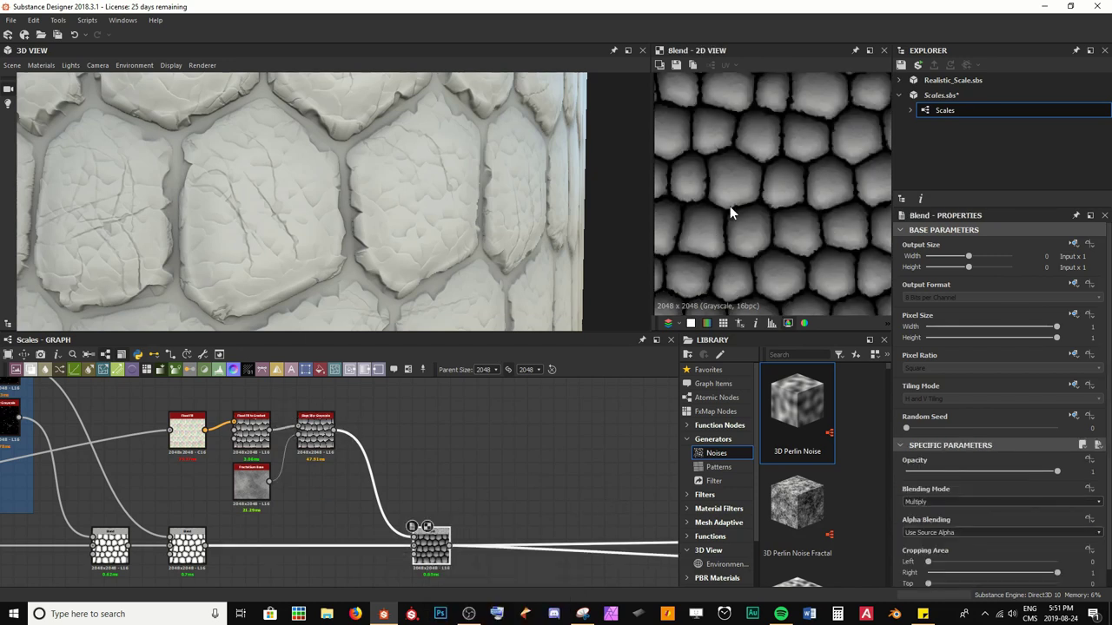
scroll(730, 208, "up", 4)
mouse_move(454, 228)
left_mouse_down()
mouse_move(286, 237)
mouse_move(377, 227)
mouse_move(442, 241)
left_mouse_up()
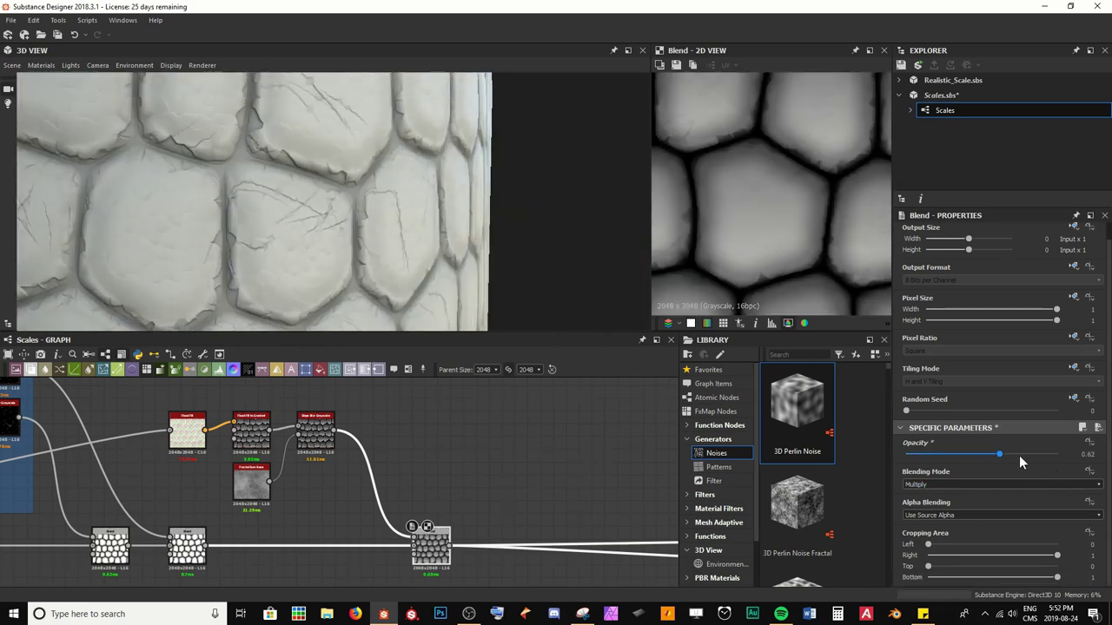
mouse_move(1000, 461)
left_mouse_down()
mouse_move(1021, 460)
mouse_move(994, 460)
left_mouse_up()
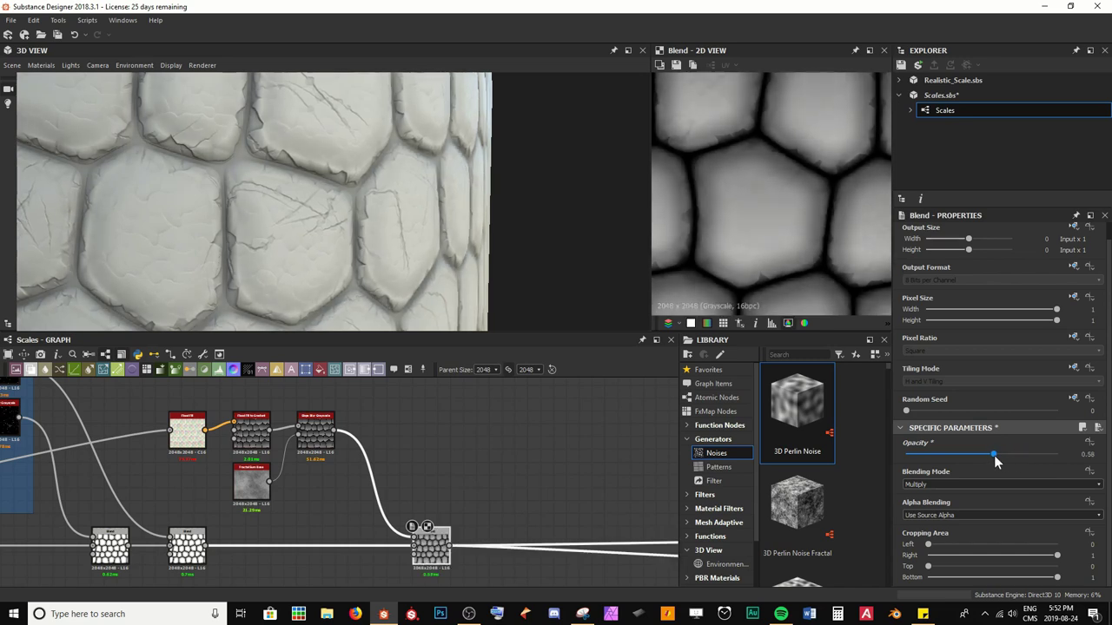
Examine the chipped edges and scratches of the scales on the 3D model from near and far.
scroll(398, 245, "down", 1)
scroll(399, 245, "down", 2)
left_click_drag(400, 230, 400, 221)
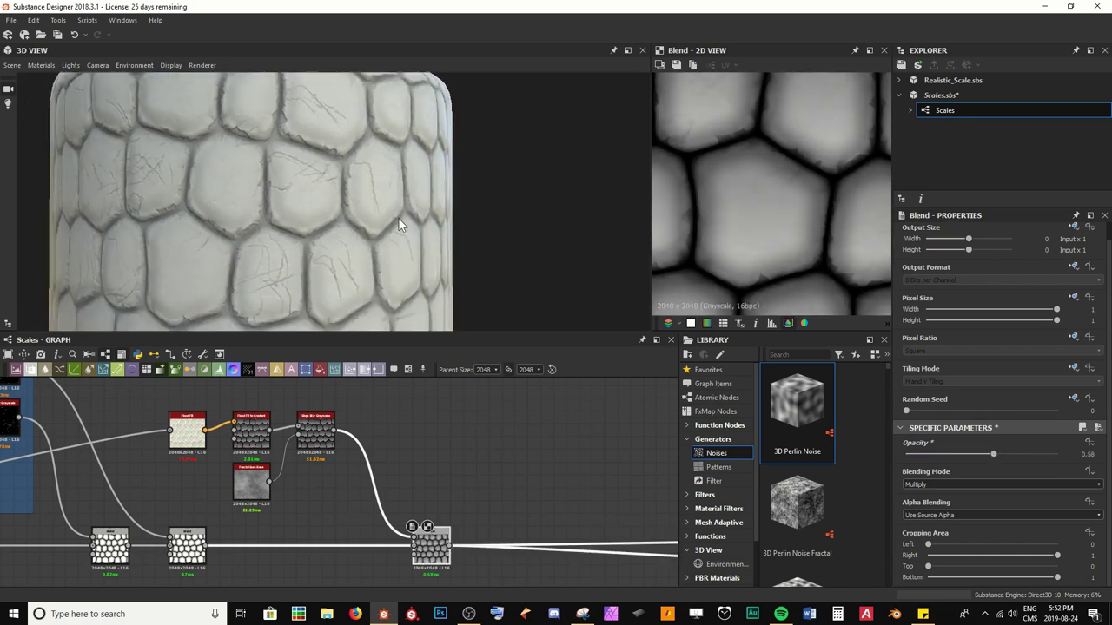
scroll(398, 219, "up", 4)
scroll(370, 226, "up", 6)
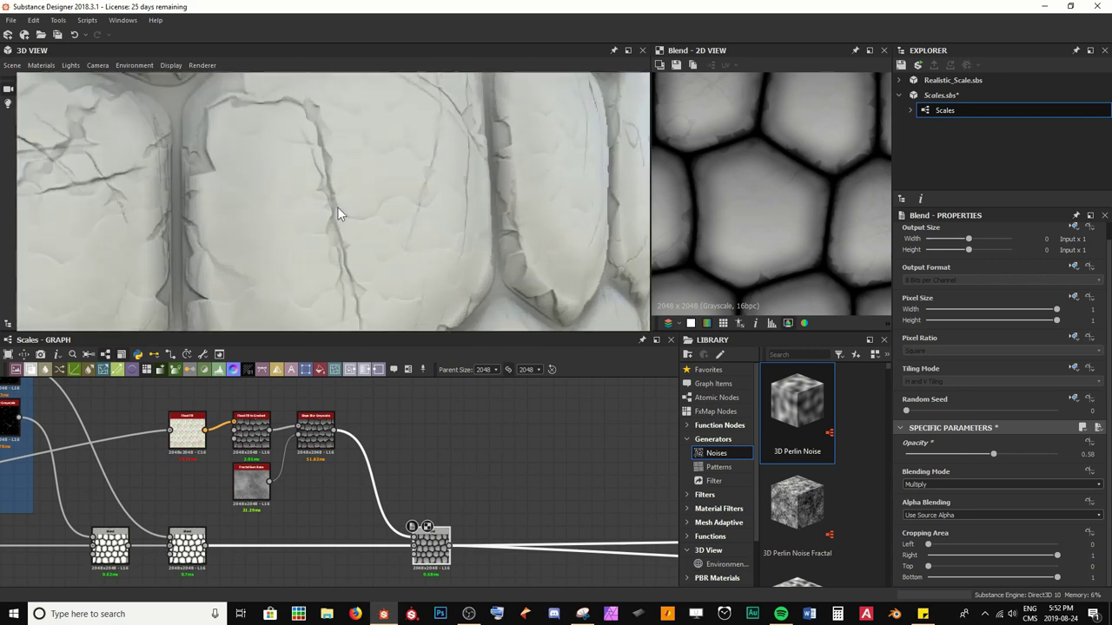
scroll(368, 239, "down", 8)
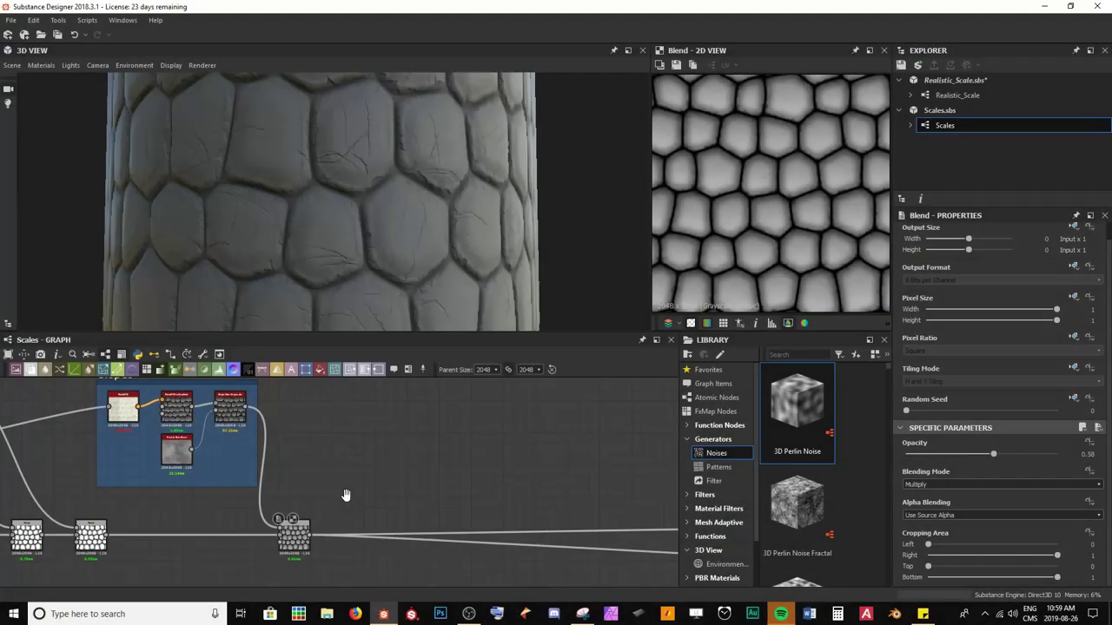
scroll(387, 256, "down", 2)
left_click_drag(388, 256, 461, 173)
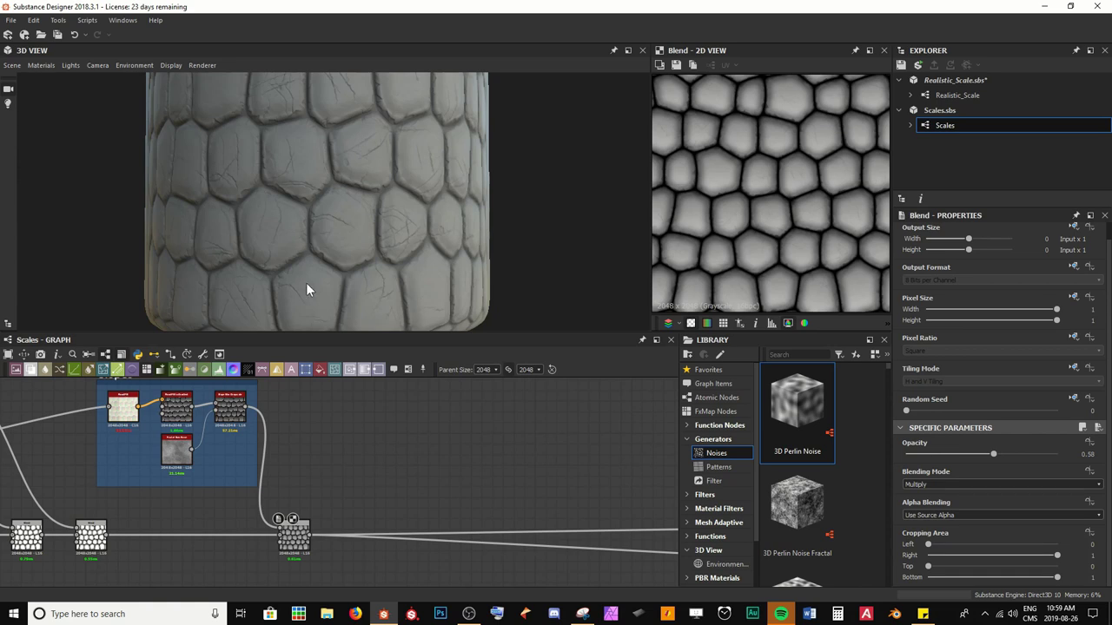
Insert a Curve node after the Multiply Blend and place it farther along the height chain.
middle_click_drag(385, 565, 244, 513)
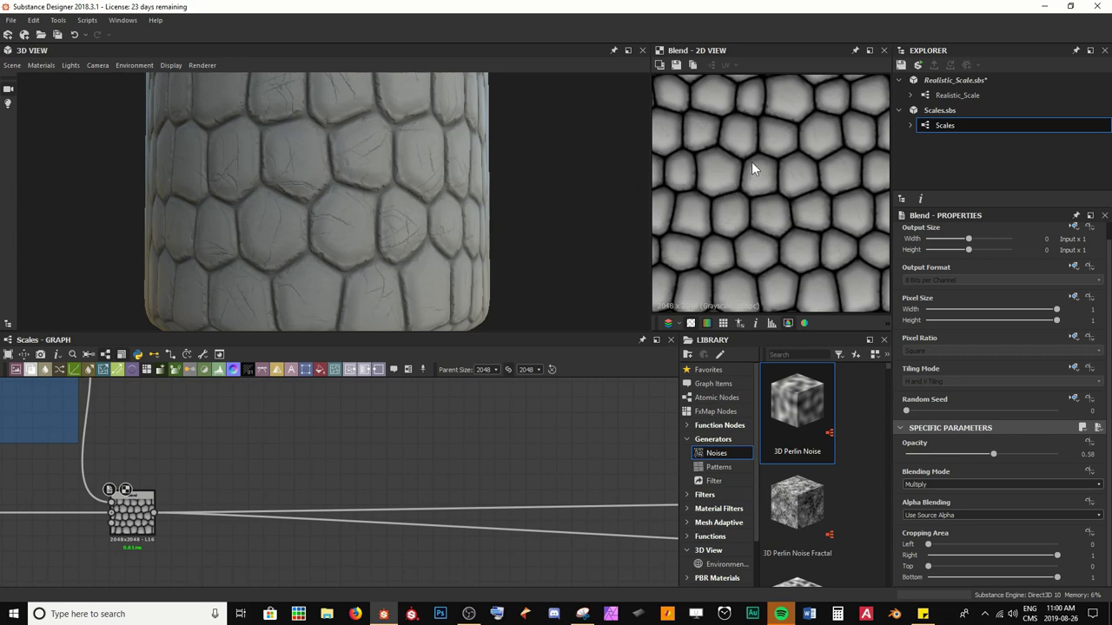
scroll(753, 168, "up", 4)
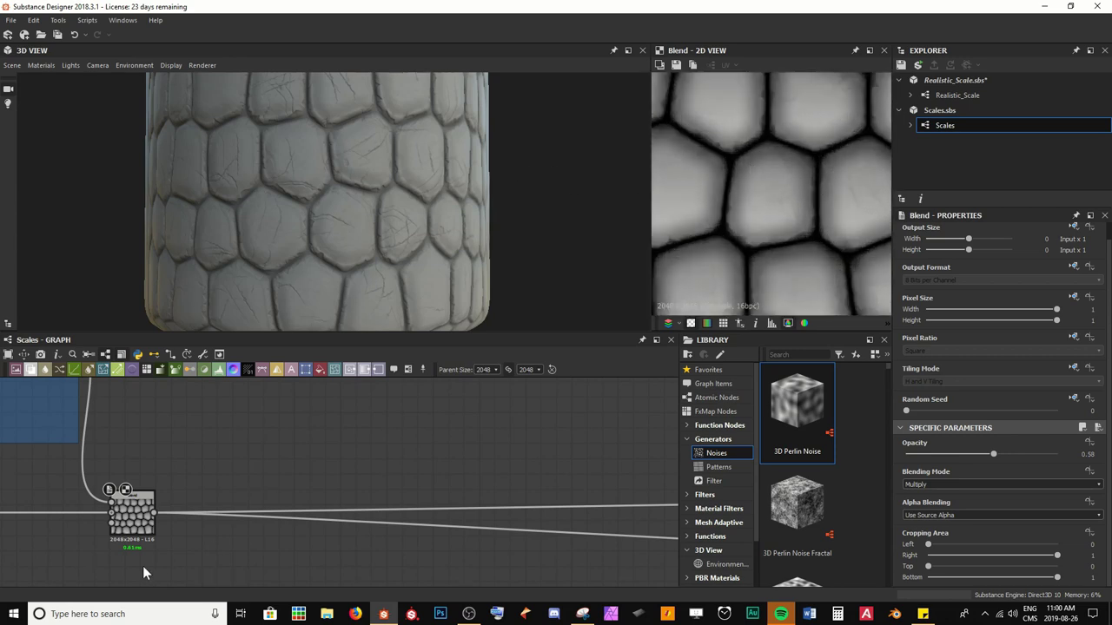
scroll(137, 530, "up", 4)
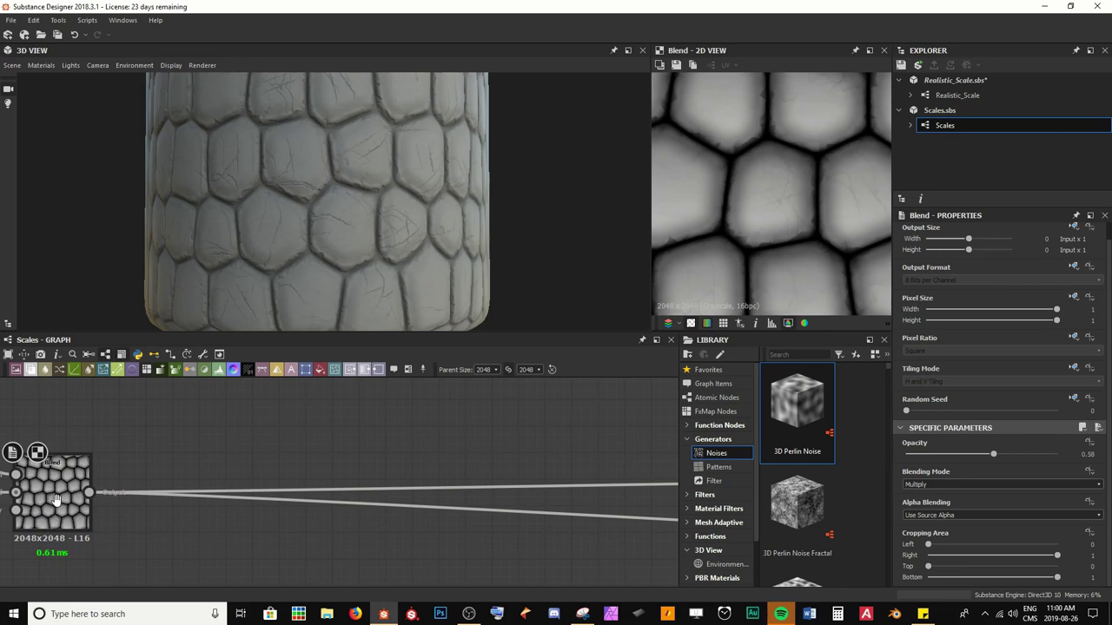
middle_click_drag(56, 500, 88, 495)
left_click(99, 493)
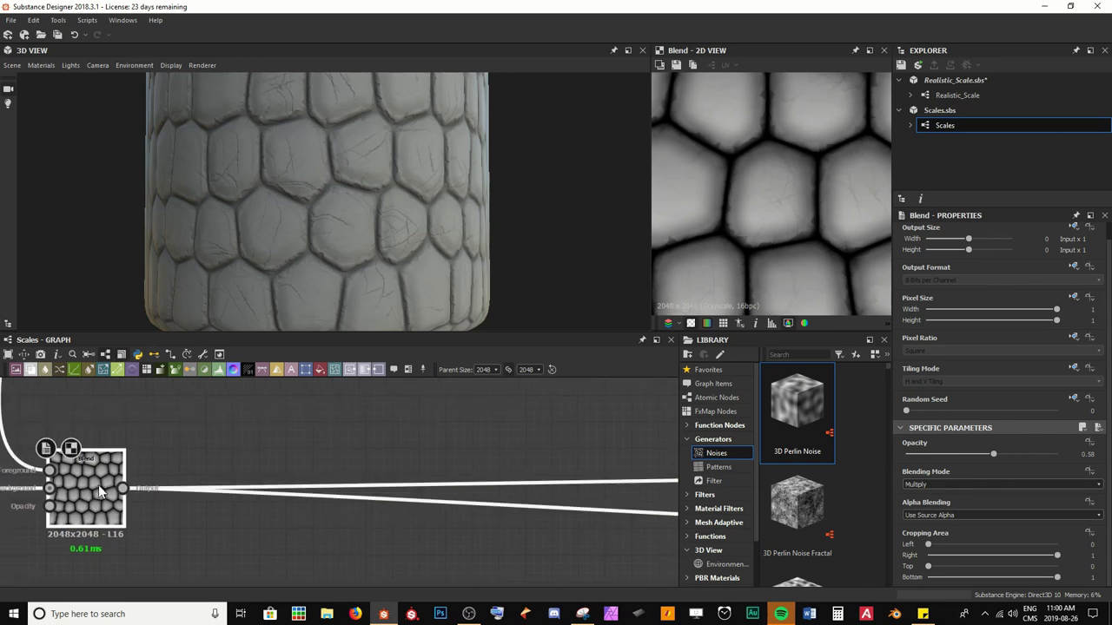
key("space")
type("c")
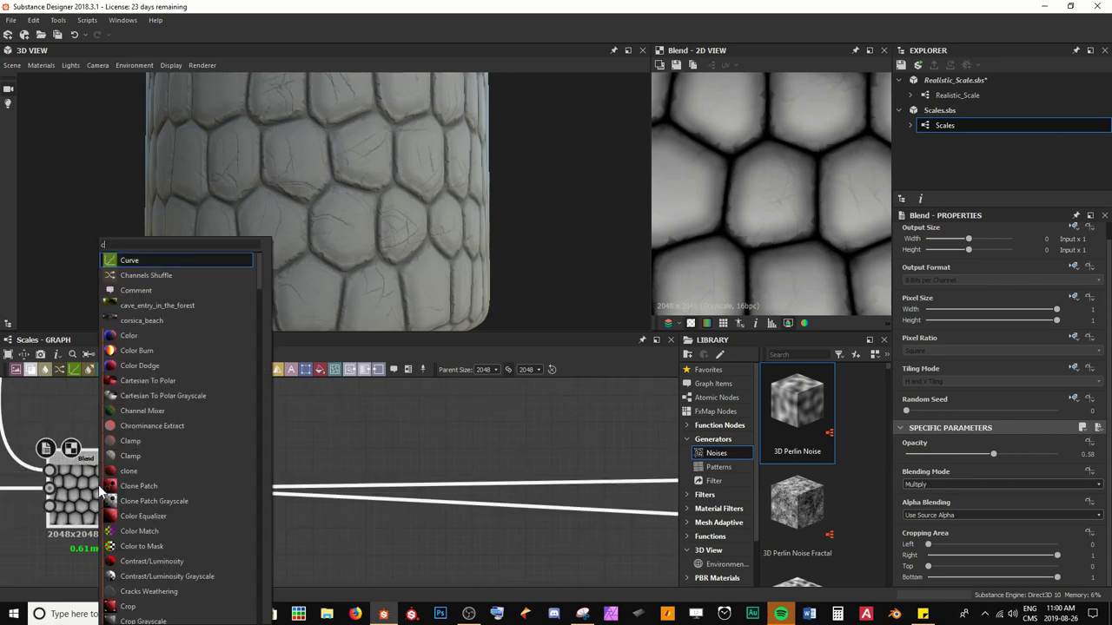
key("Return")
left_click_drag(230, 487, 482, 502)
Add a point in the Curve's lower midtones and raise it, with its upper handle at about 0.48, 0.76.
middle_click_drag(536, 475, 349, 478)
scroll(787, 184, "up", 2)
middle_click_drag(786, 183, 806, 186)
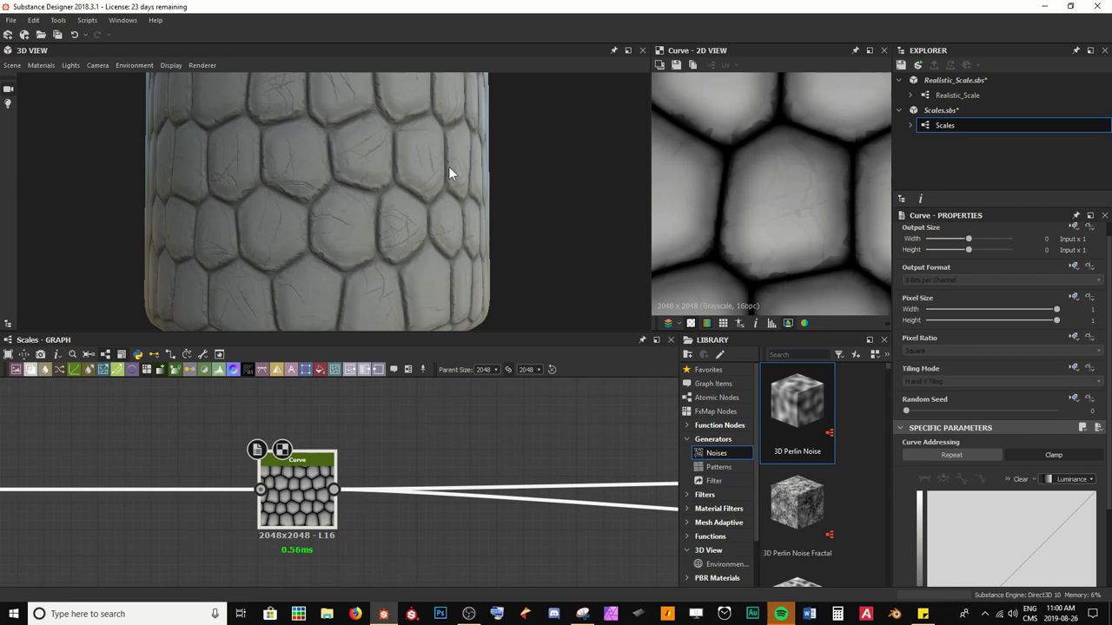
scroll(349, 198, "up", 3)
left_click_drag(280, 230, 323, 218)
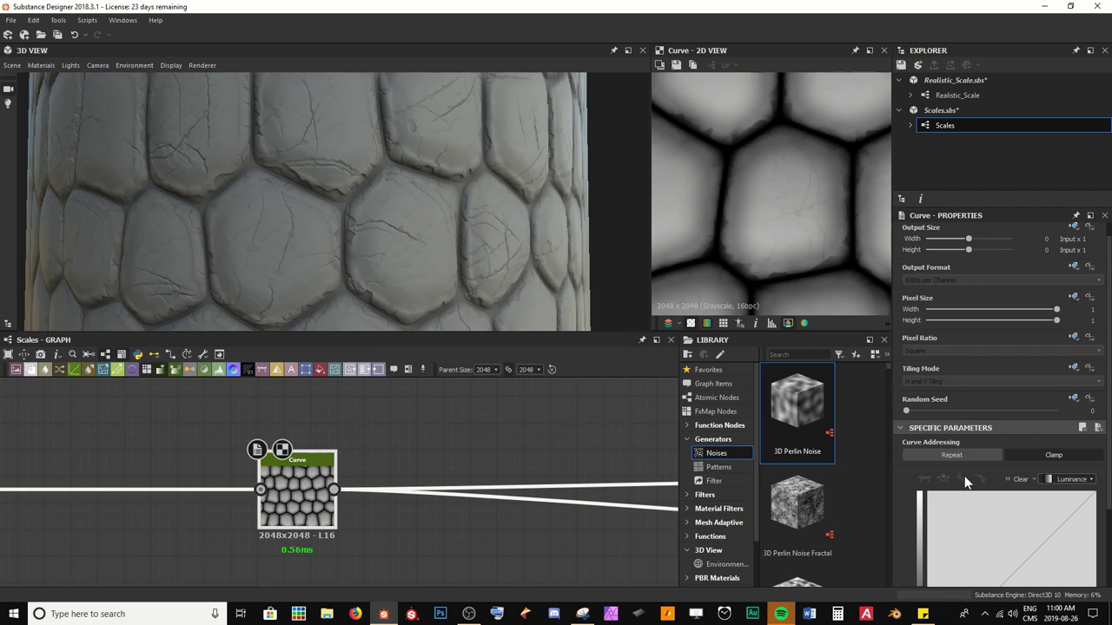
scroll(966, 483, "down", 3)
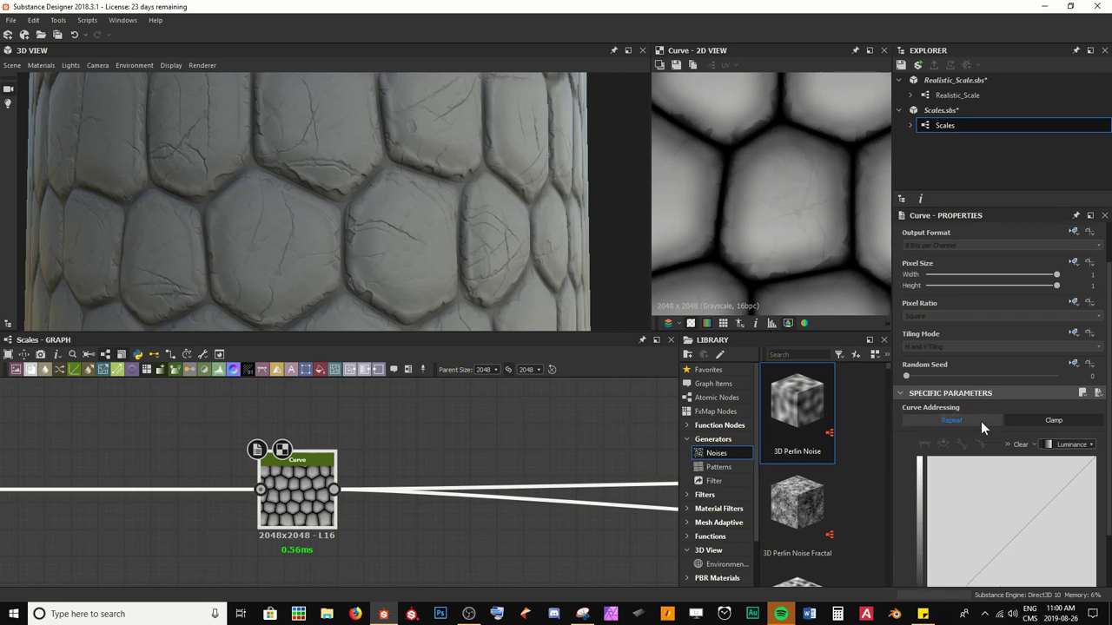
left_click(988, 495)
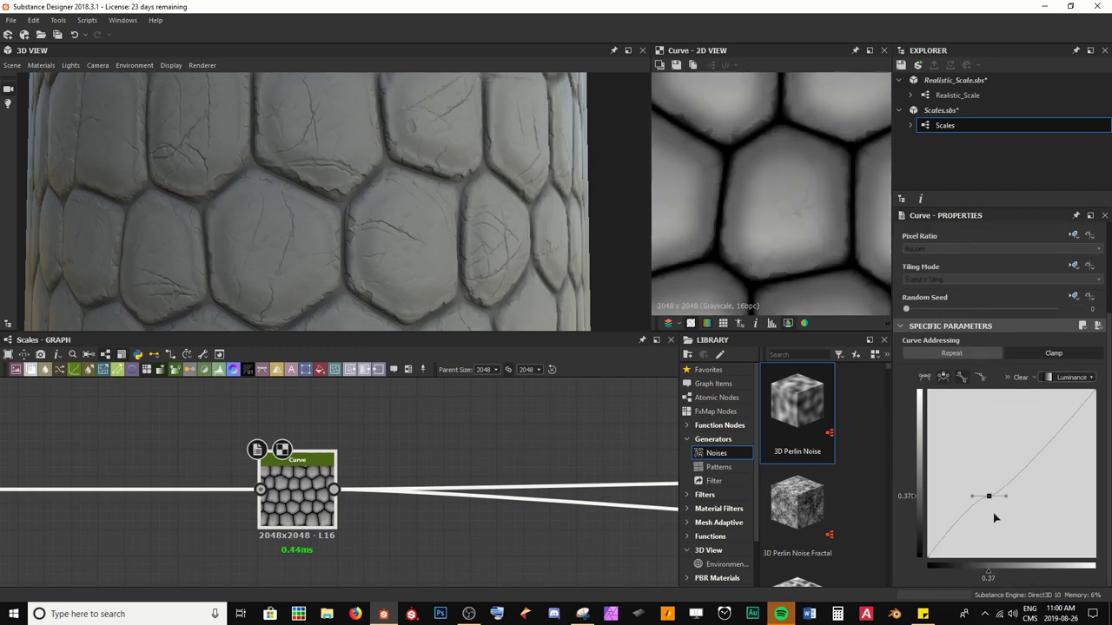
left_click_drag(1003, 497, 1012, 438)
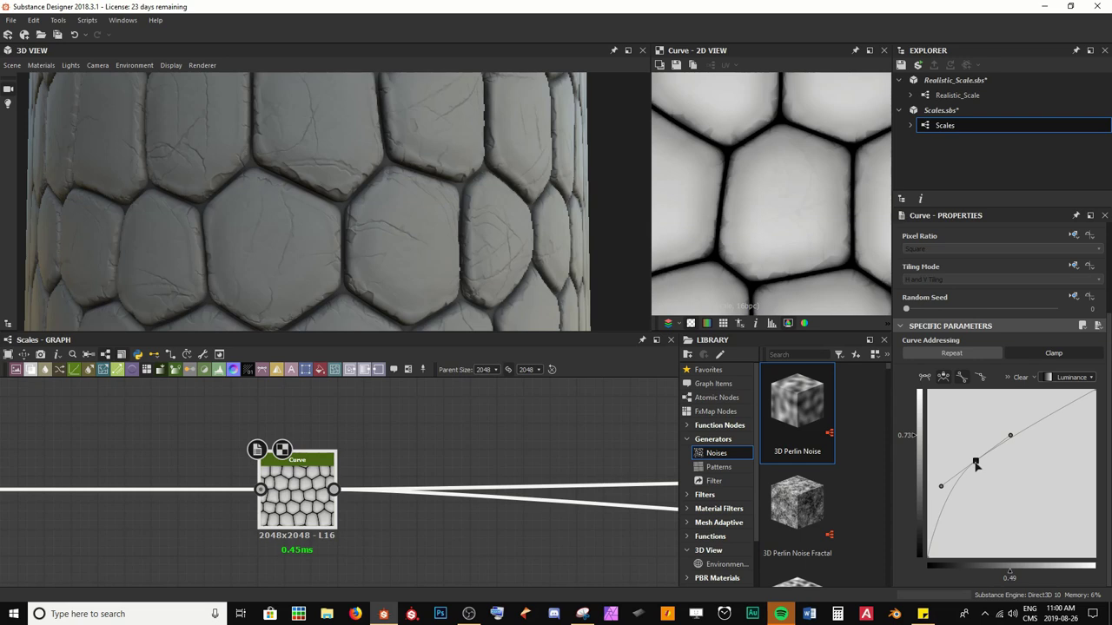
left_click_drag(975, 461, 1009, 431)
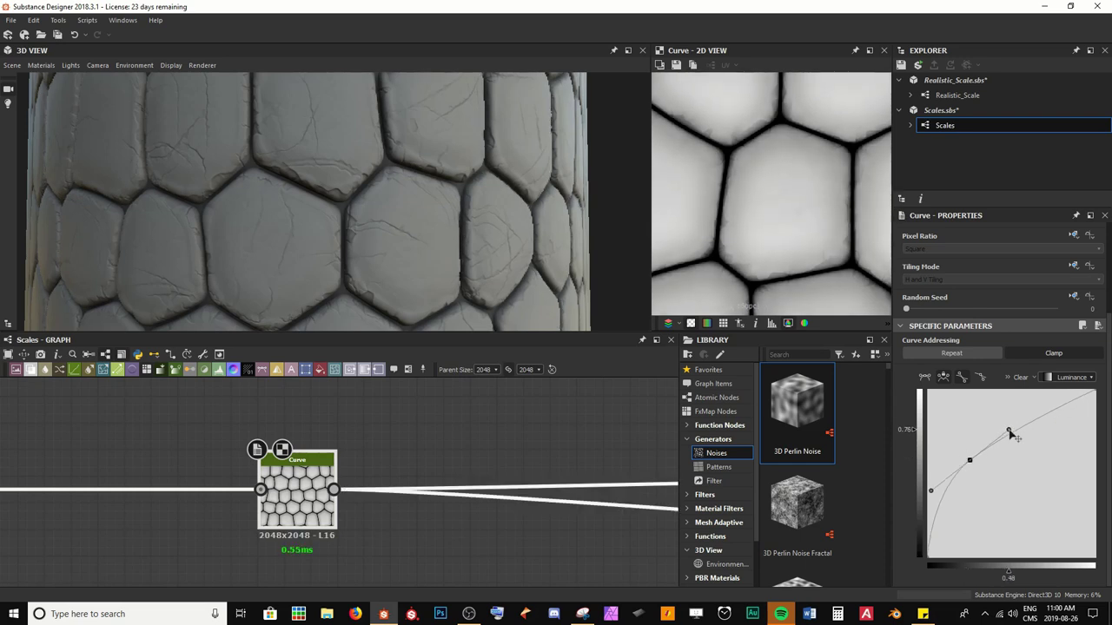
Lower the Curve's white end point to about 0.84 at the far end of the luminance range.
scroll(460, 254, "up", 5)
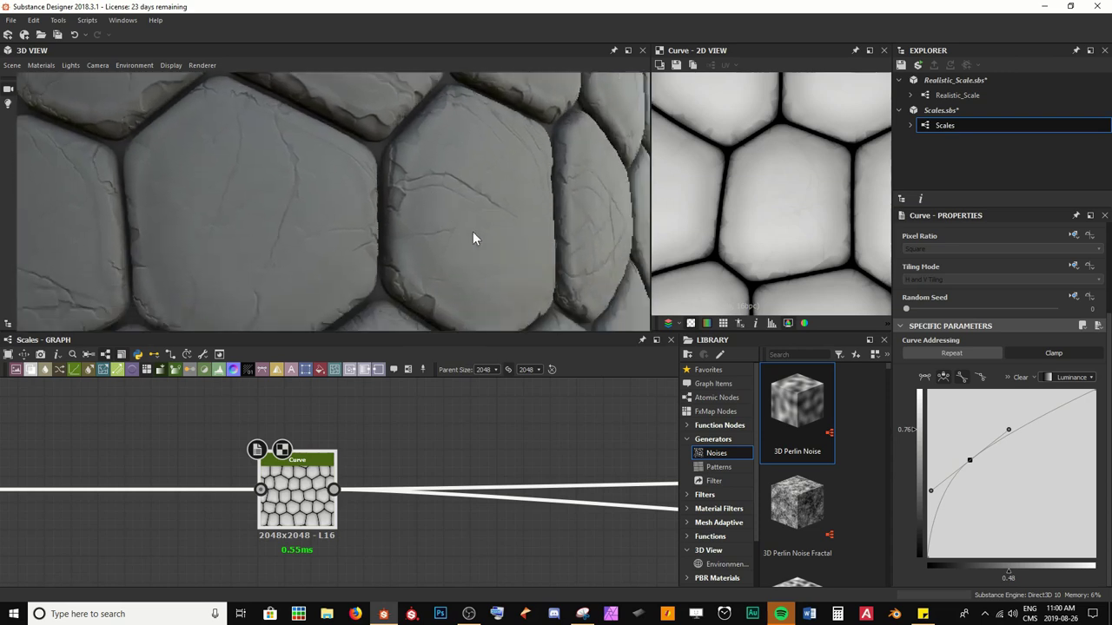
left_click_drag(473, 231, 438, 232)
left_click_drag(393, 168, 421, 225)
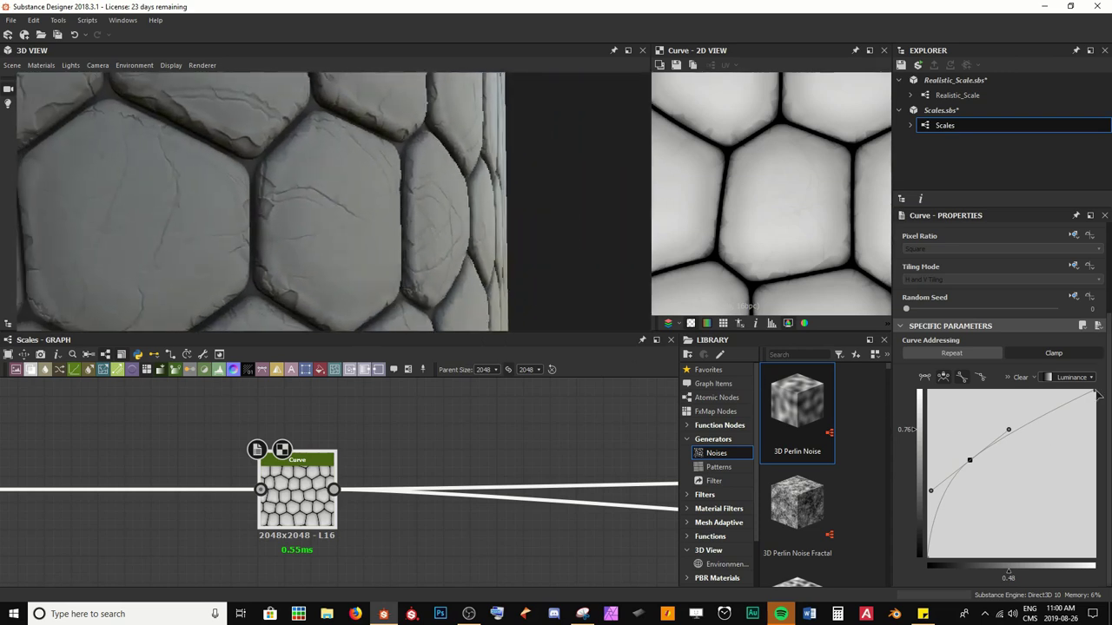
left_click_drag(1097, 393, 1110, 574)
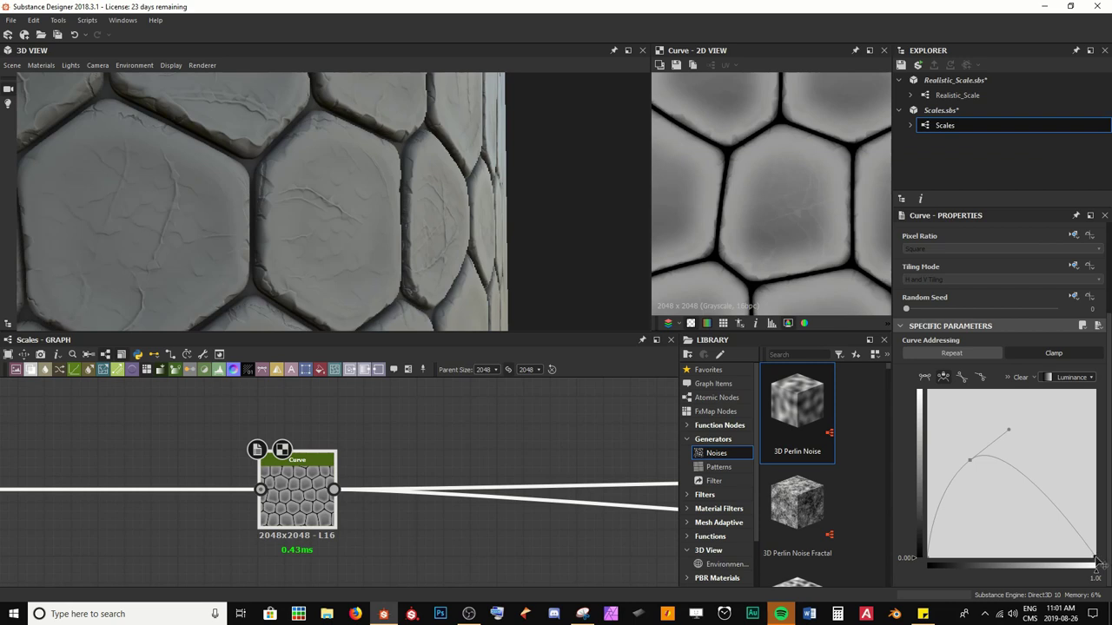
left_click_drag(1097, 562, 1105, 421)
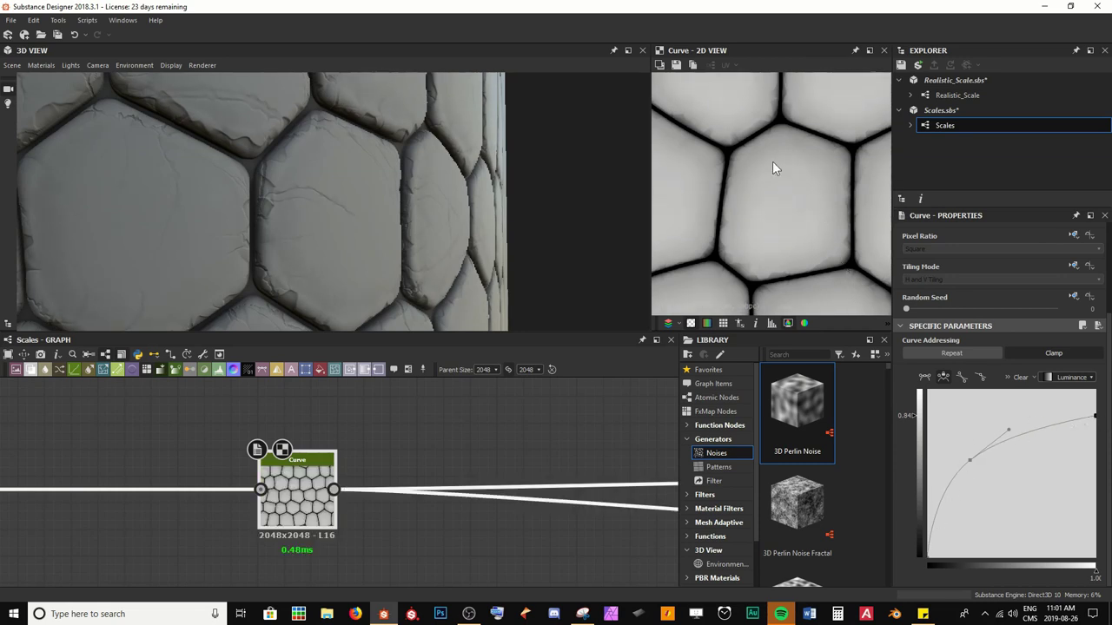
Examine the scales' rounded profile, chipped edges and scratches on the 3D model from near and far.
right_click_drag(416, 181, 521, 208)
middle_click_drag(522, 209, 392, 216)
left_click_drag(315, 201, 289, 179)
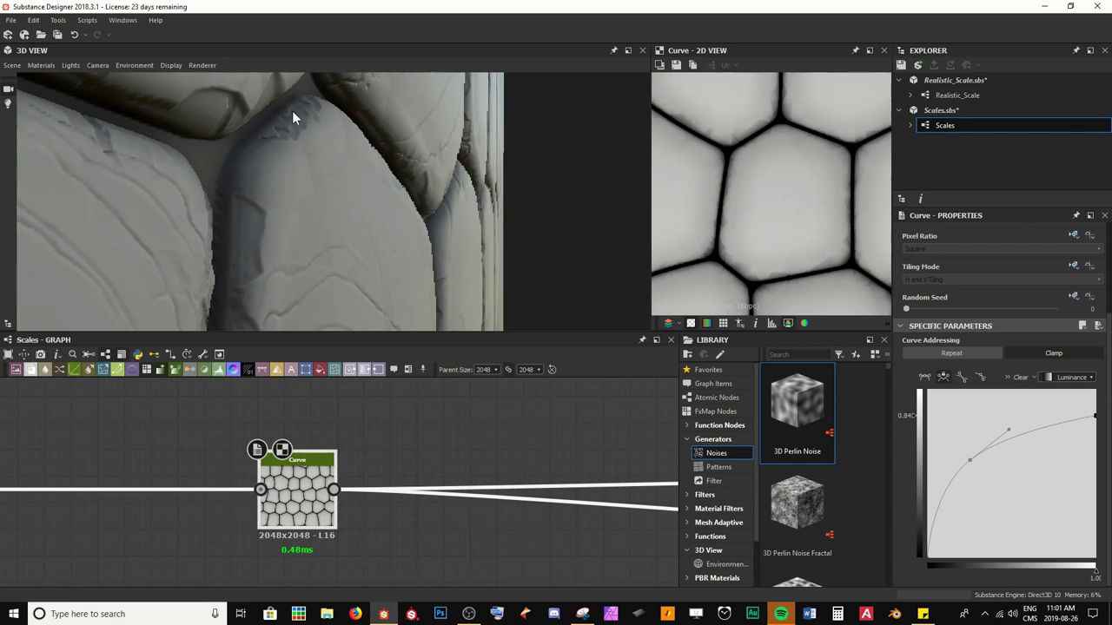
mouse_move(363, 214)
left_mouse_down()
mouse_move(349, 223)
mouse_move(351, 209)
left_mouse_up()
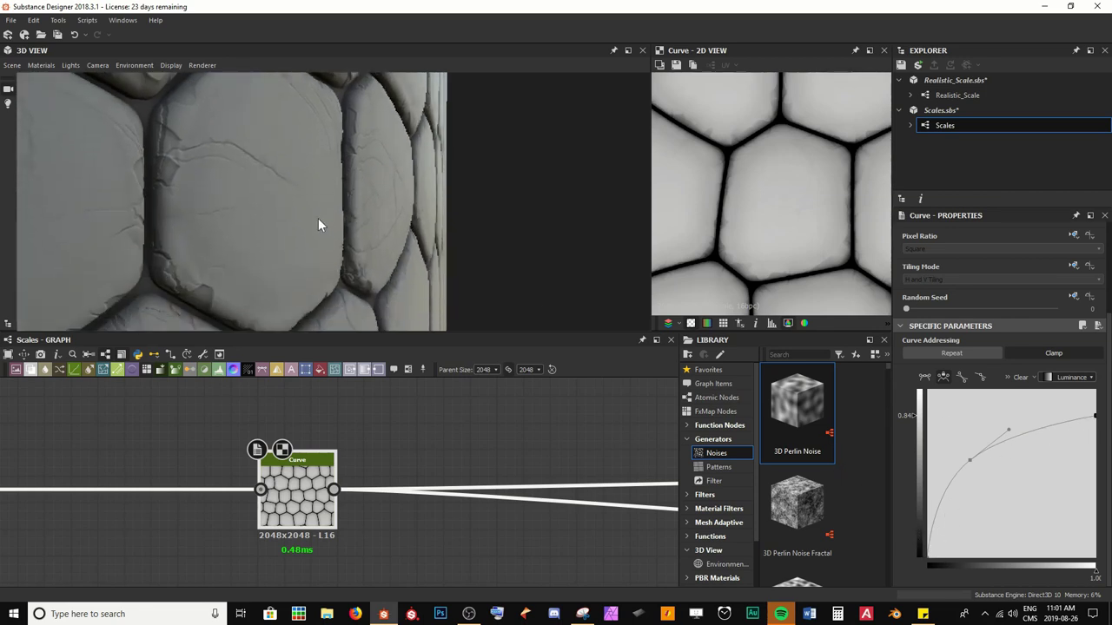
scroll(290, 223, "down", 3)
mouse_move(290, 222)
left_mouse_down()
mouse_move(316, 225)
mouse_move(301, 217)
left_mouse_up()
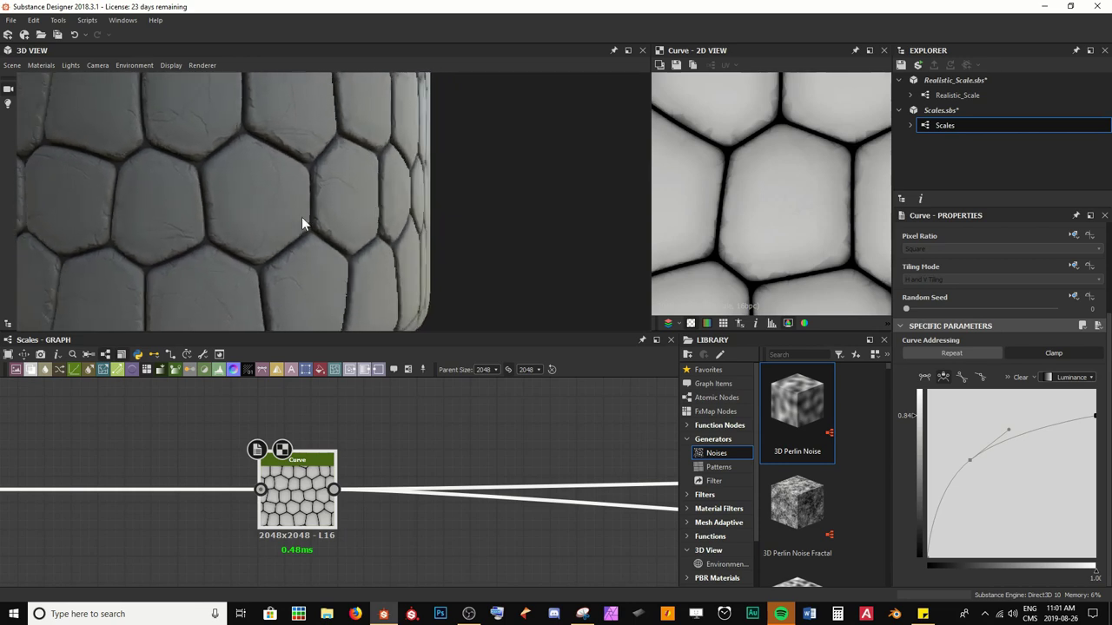
scroll(369, 224, "up", 5)
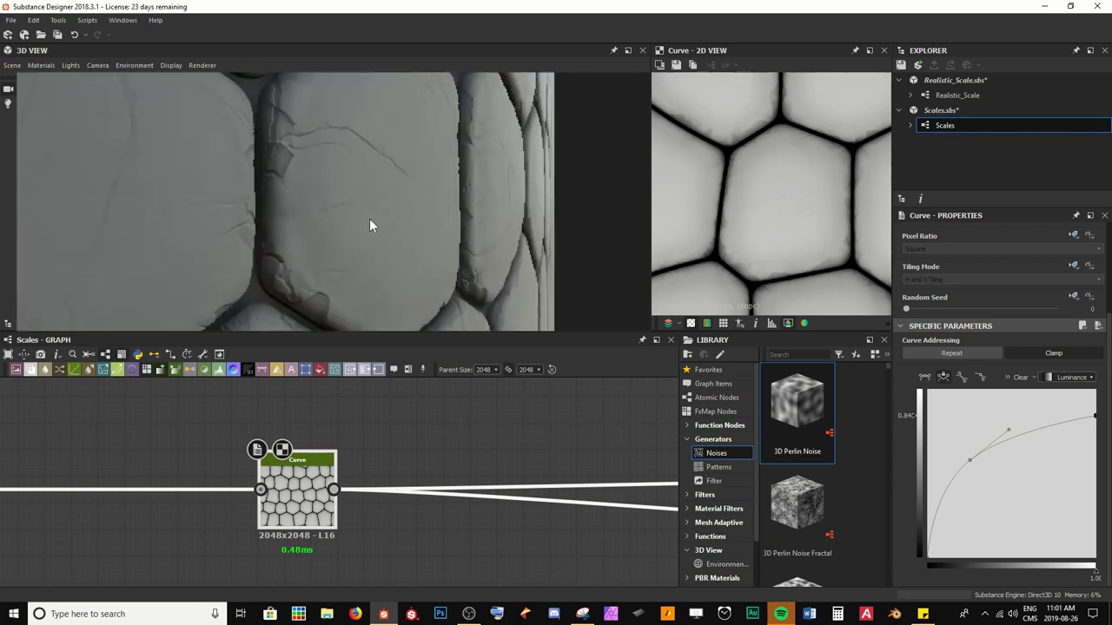
left_click_drag(369, 224, 327, 207)
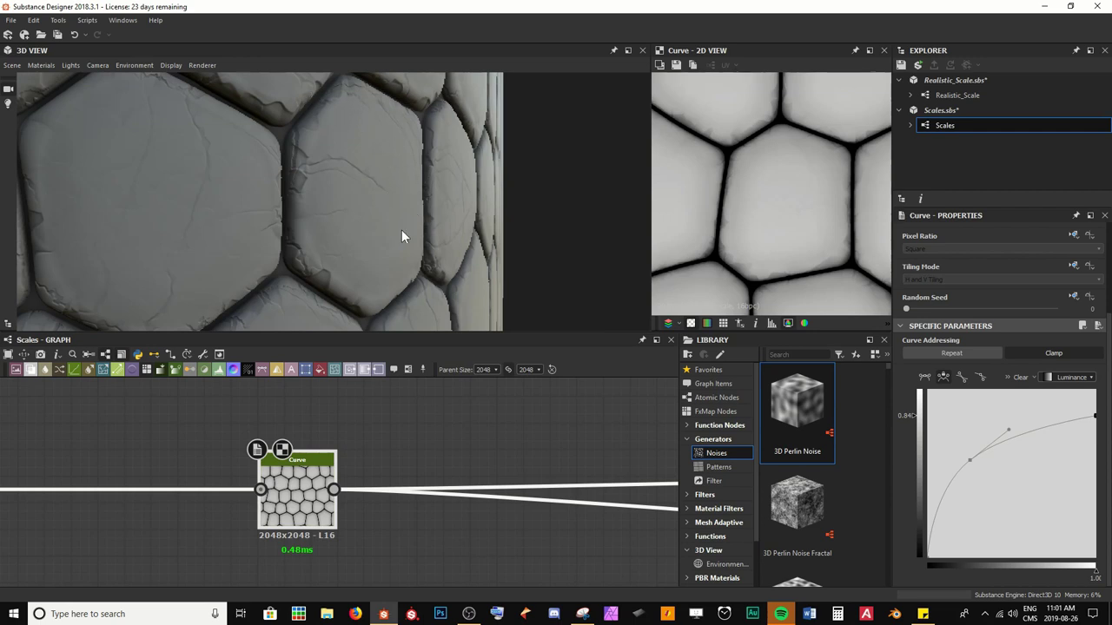
middle_click_drag(342, 532, 176, 523)
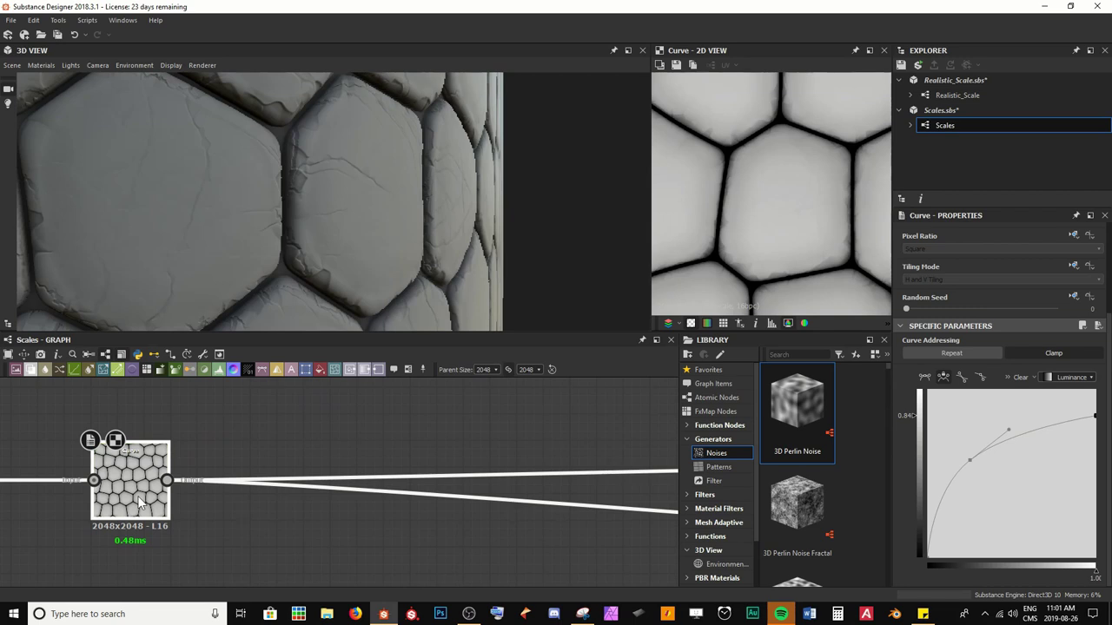
scroll(332, 229, "down", 5)
left_click_drag(331, 229, 331, 131)
scroll(311, 212, "down", 3)
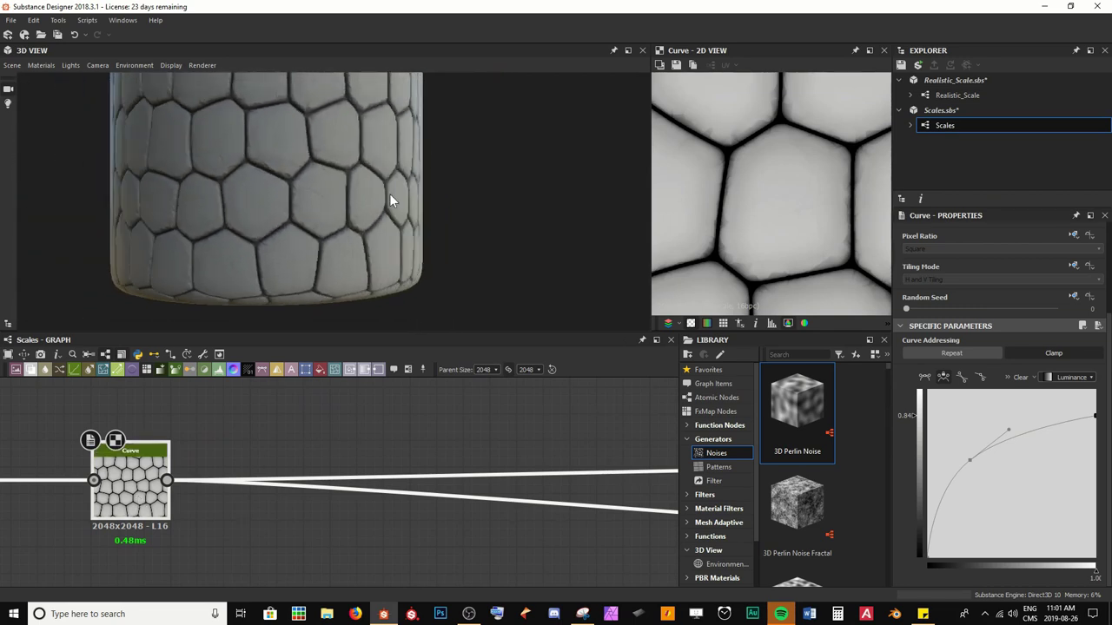
scroll(301, 229, "up", 6)
middle_click_drag(301, 229, 342, 234)
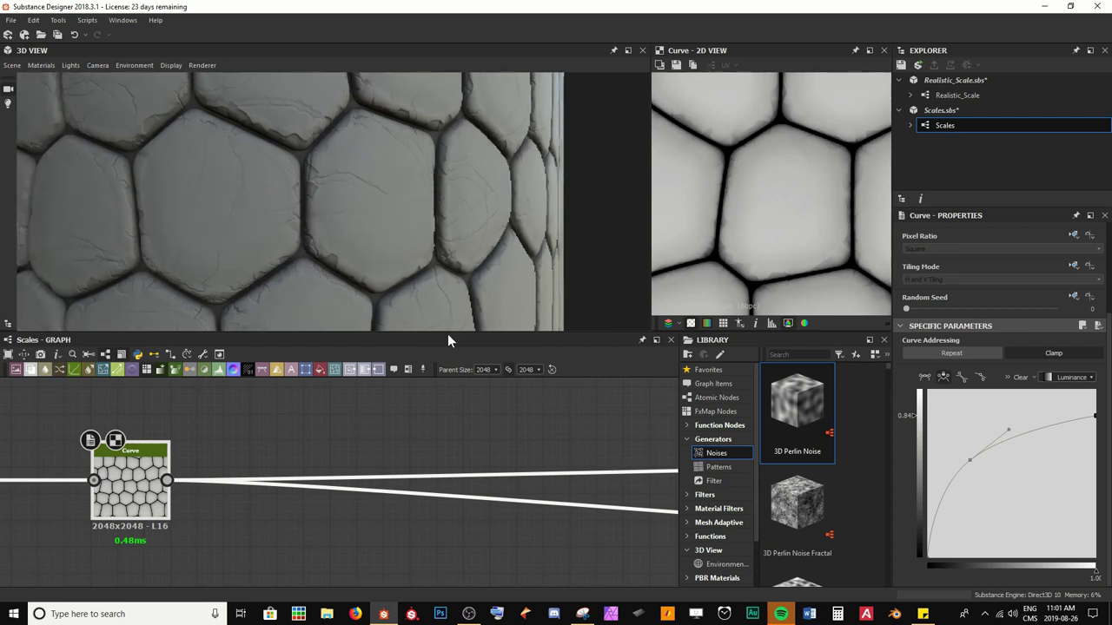
Insert a Slope Blur Grayscale node directly after the Curve in the height chain.
key("space")
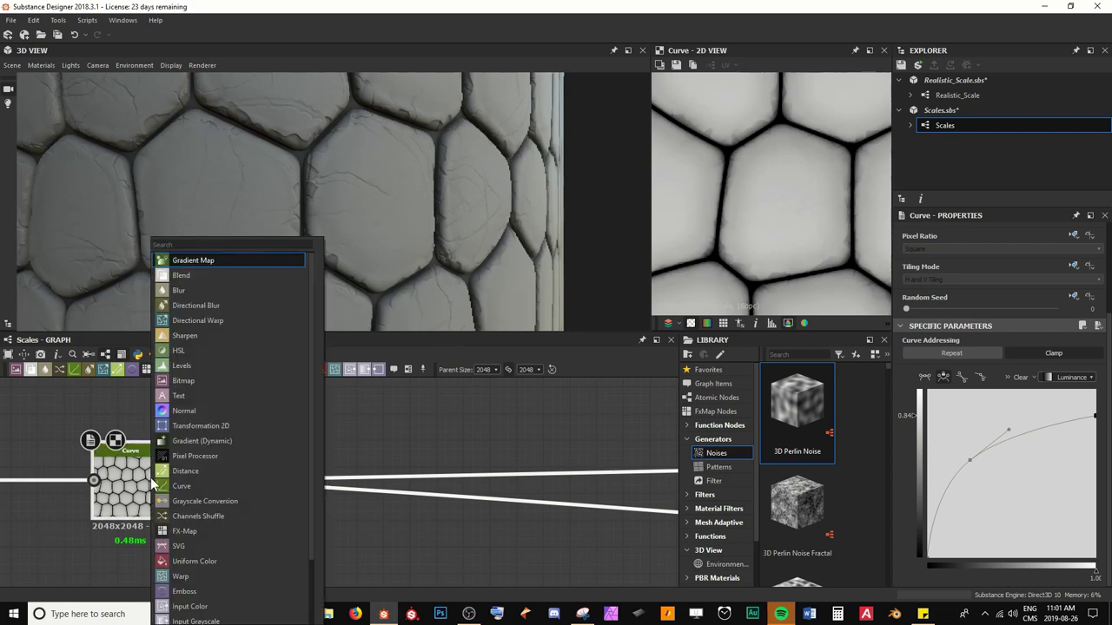
type("slope")
key("Down")
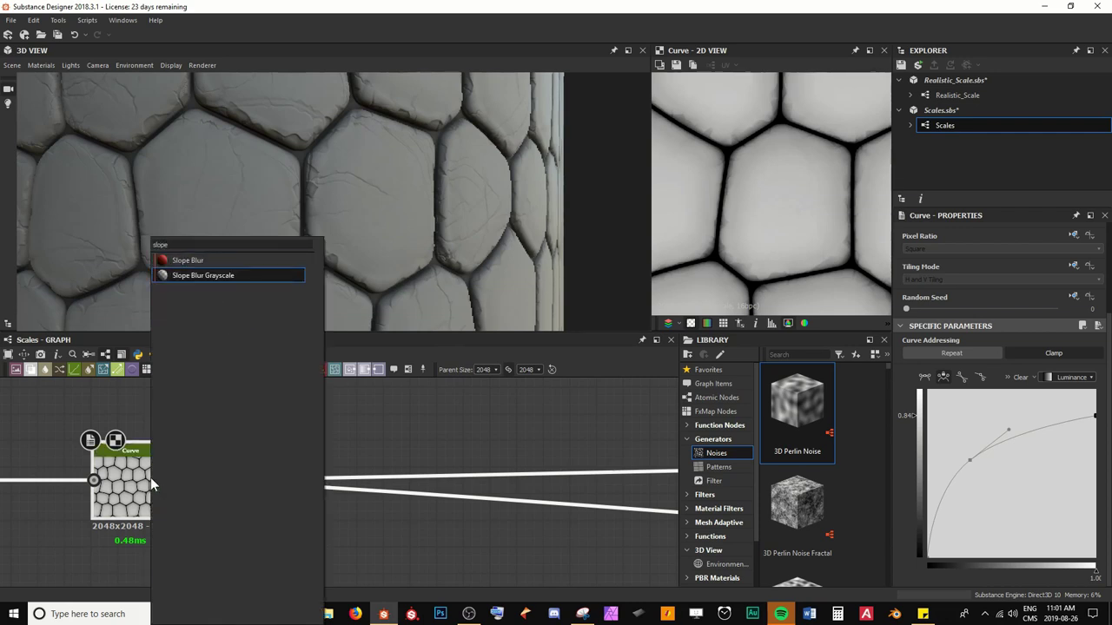
key("Return")
middle_click_drag(152, 485, 253, 426)
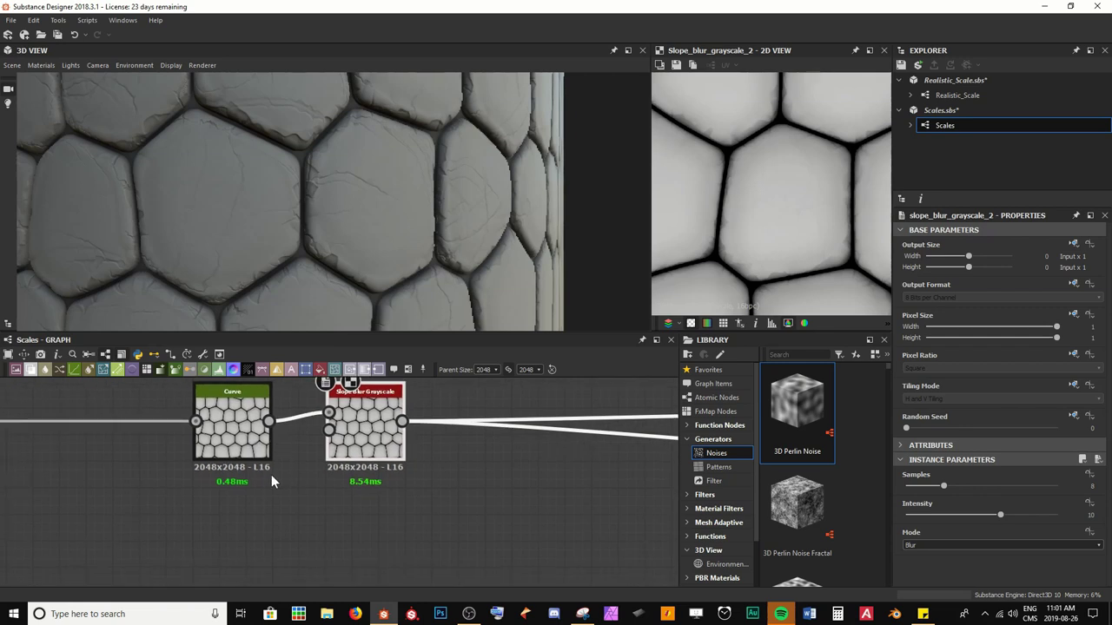
Add a Gaussian Noise below the Curve and connect it to the new Slope Blur Grayscale's slope input.
key("space")
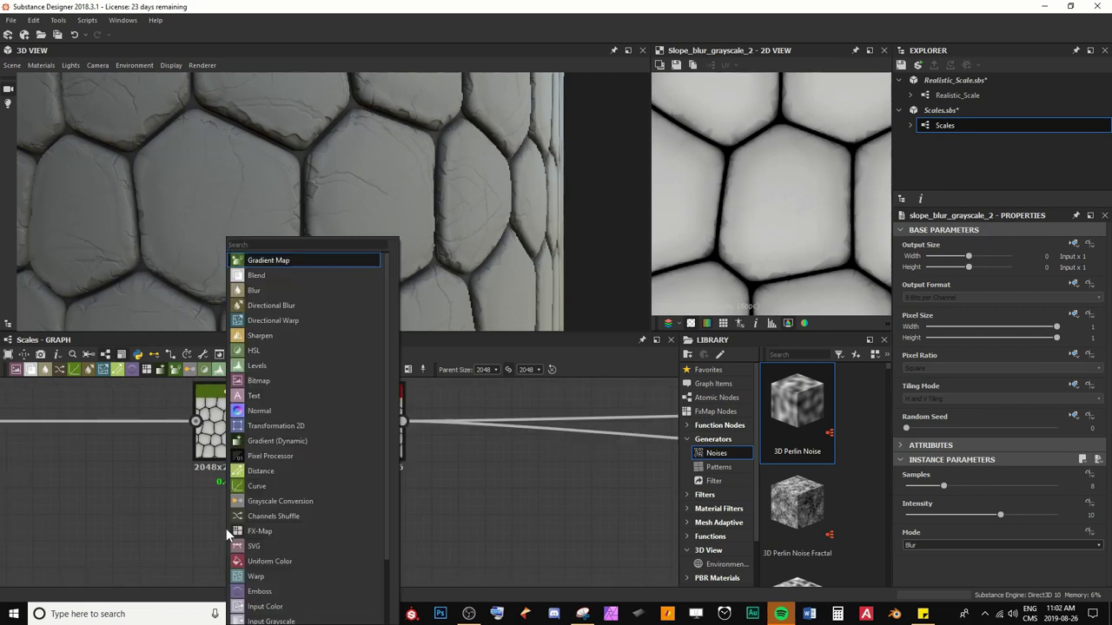
type("gau")
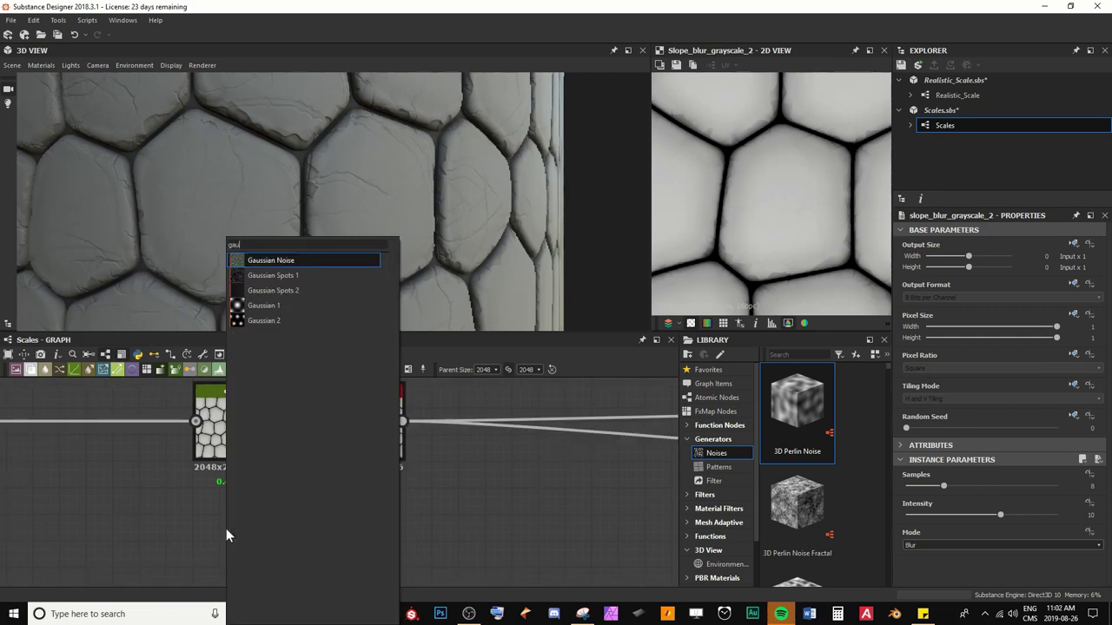
key("Return")
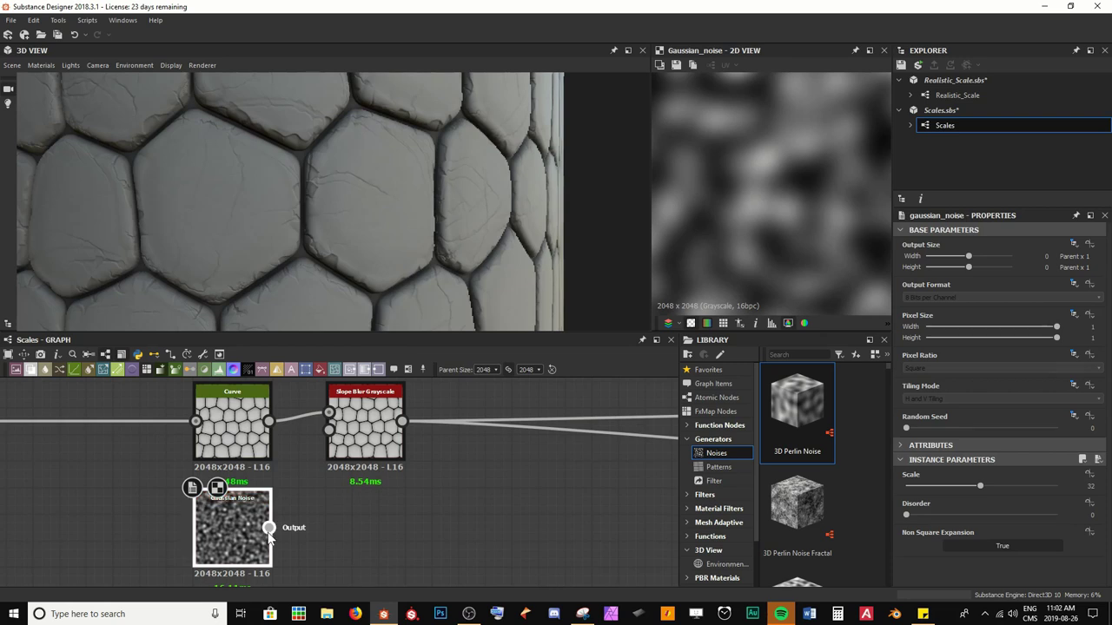
left_click_drag(269, 530, 335, 440)
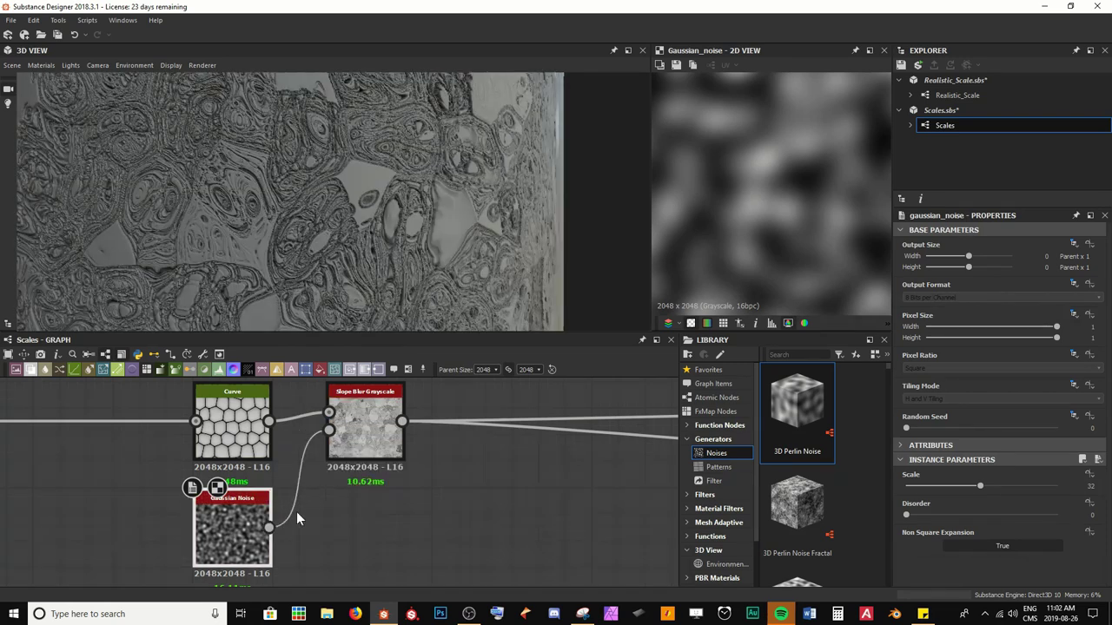
Set the new Slope Blur Grayscale's Samples to 32 and its Intensity to 0.31.
left_click(356, 434)
double_click(357, 435)
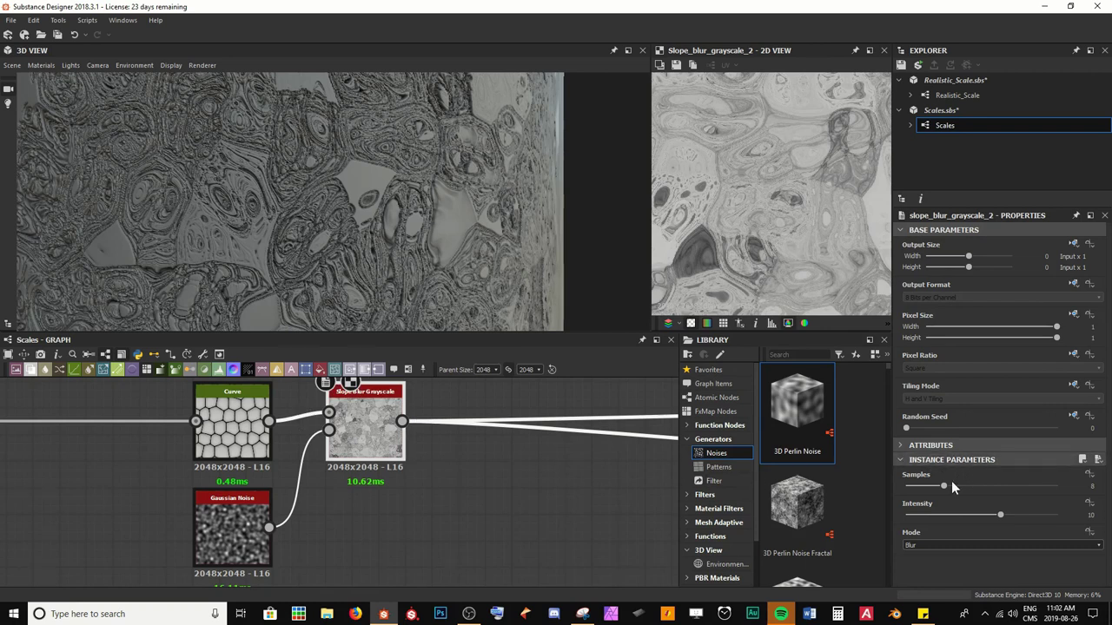
left_click_drag(945, 490, 1060, 487)
left_click_drag(1001, 515, 909, 516)
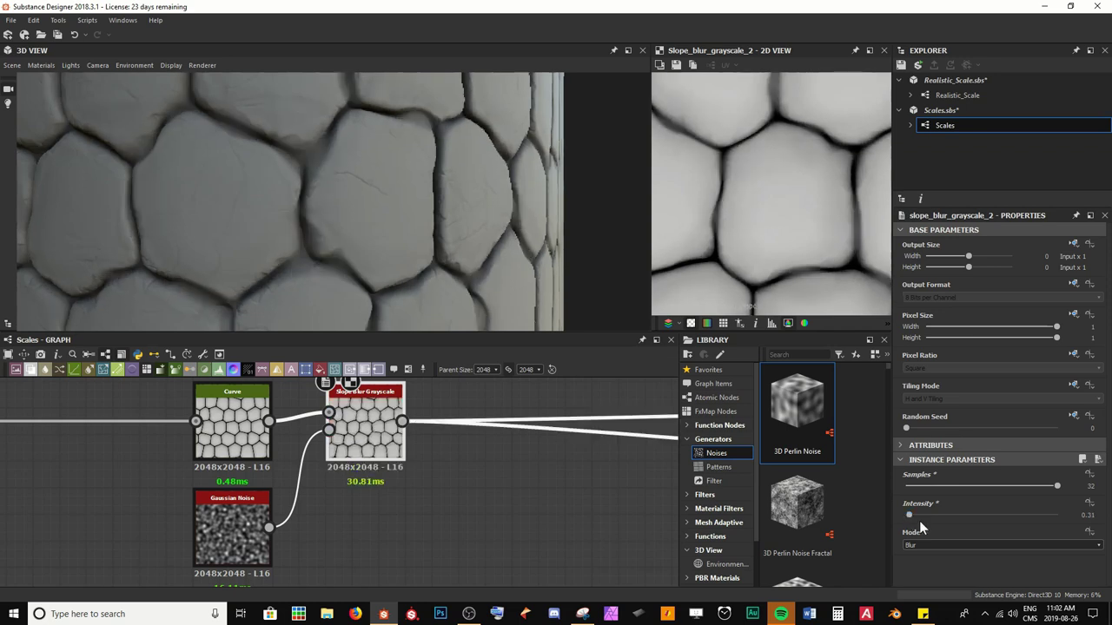
Compare the Min and Max modes on the Slope Blur Grayscale and set its Mode to Min.
left_click(938, 542)
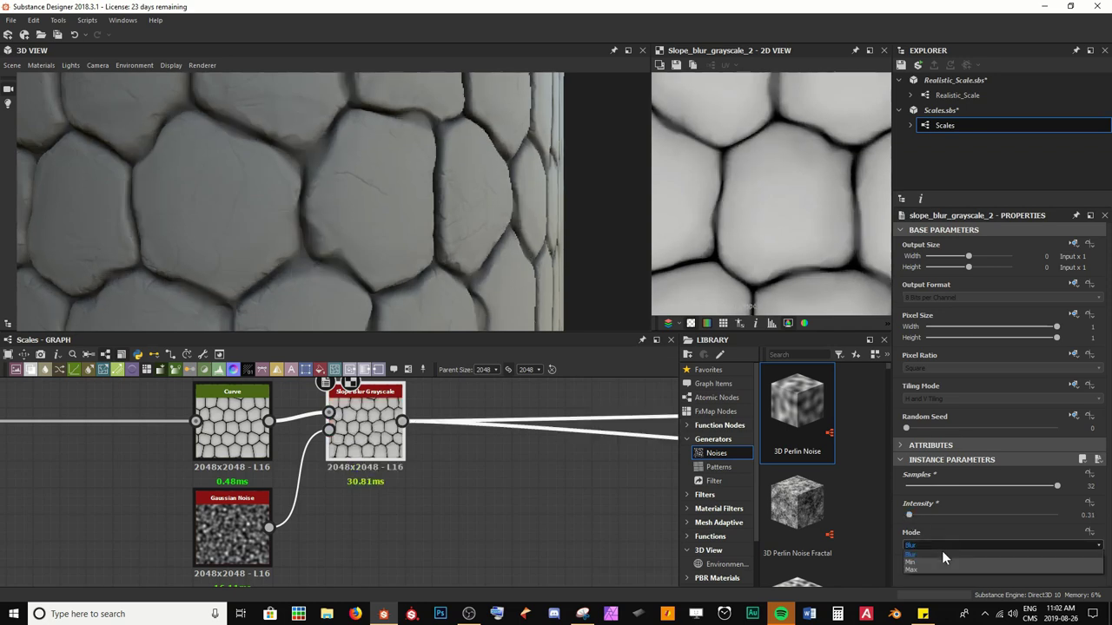
left_click(939, 560)
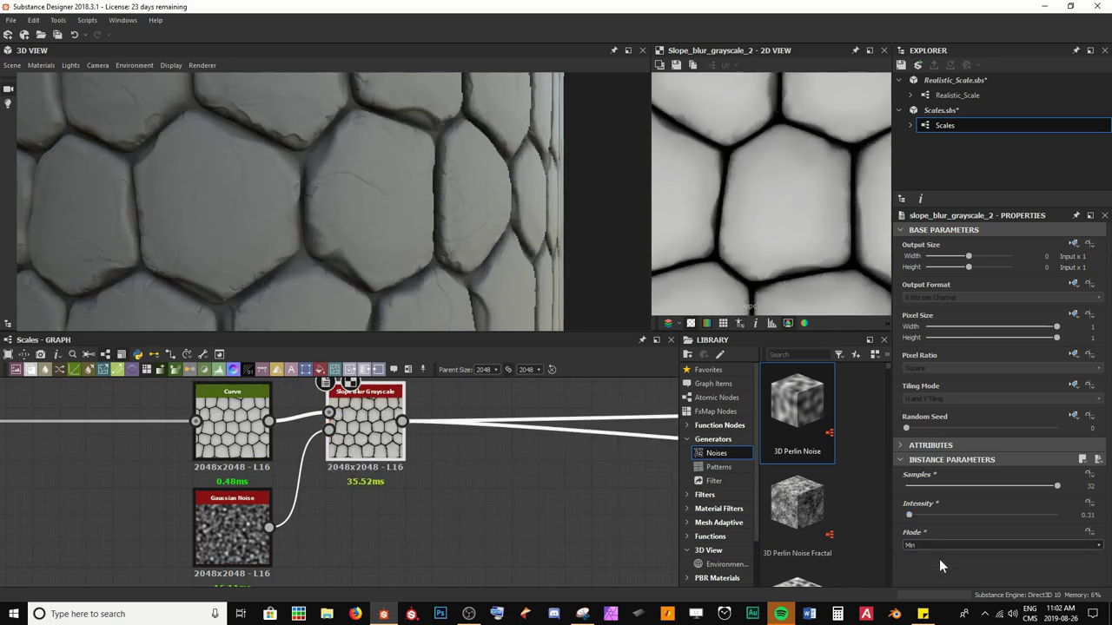
left_click(929, 546)
left_click(926, 547)
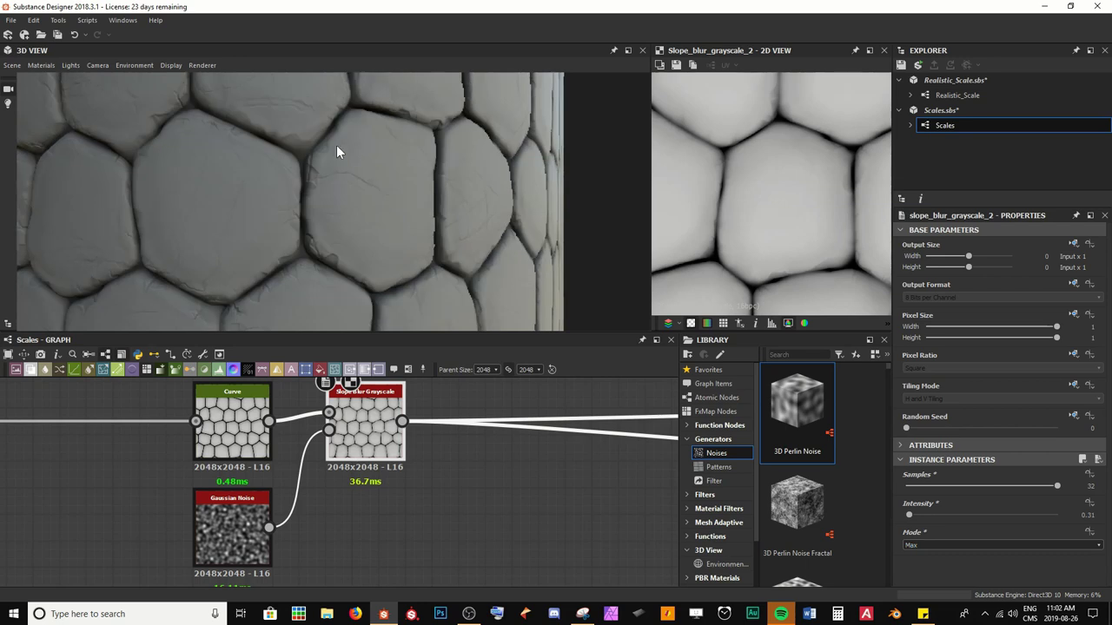
left_click(932, 542)
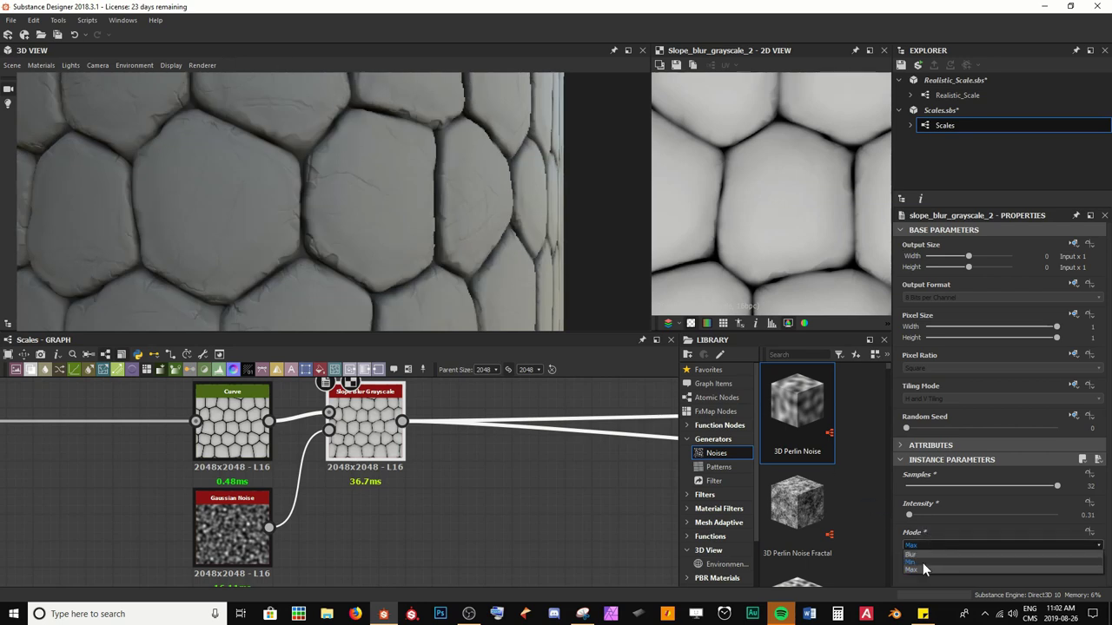
left_click(922, 562)
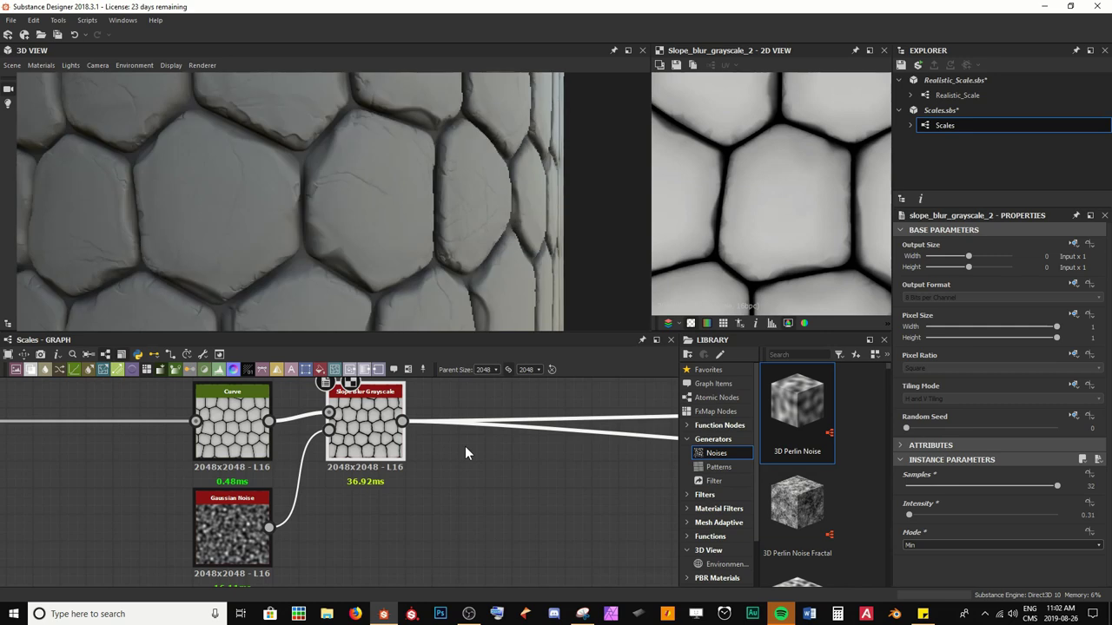
Set the Gaussian Noise's Scale to 7 and the Slope Blur Grayscale's Intensity to 1.95, checking the scales in 3D.
double_click(254, 543)
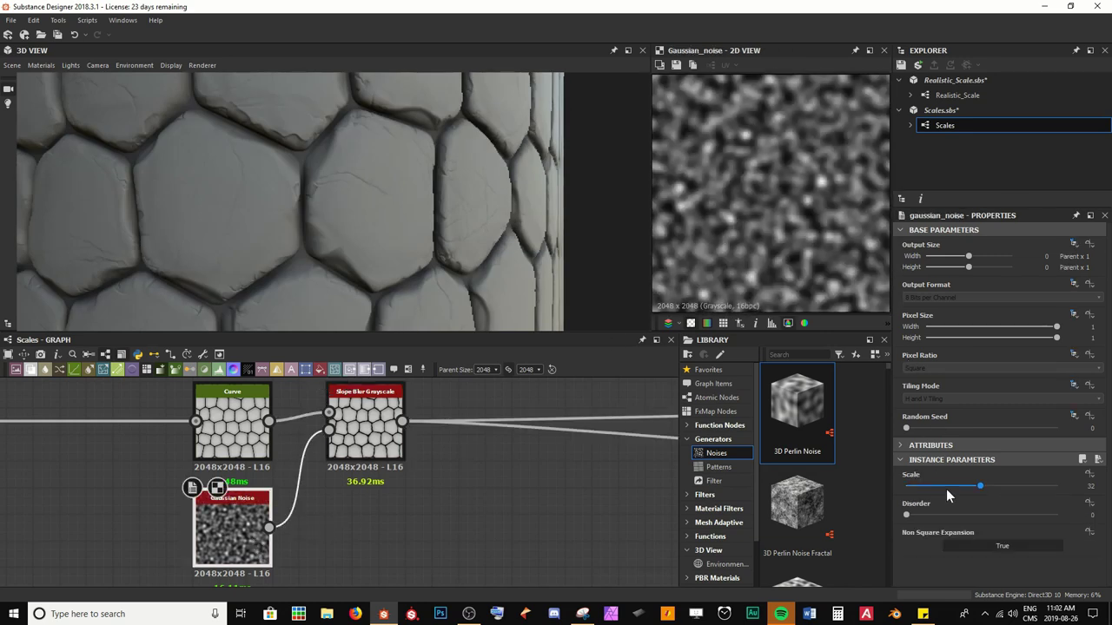
left_click_drag(980, 486, 922, 494)
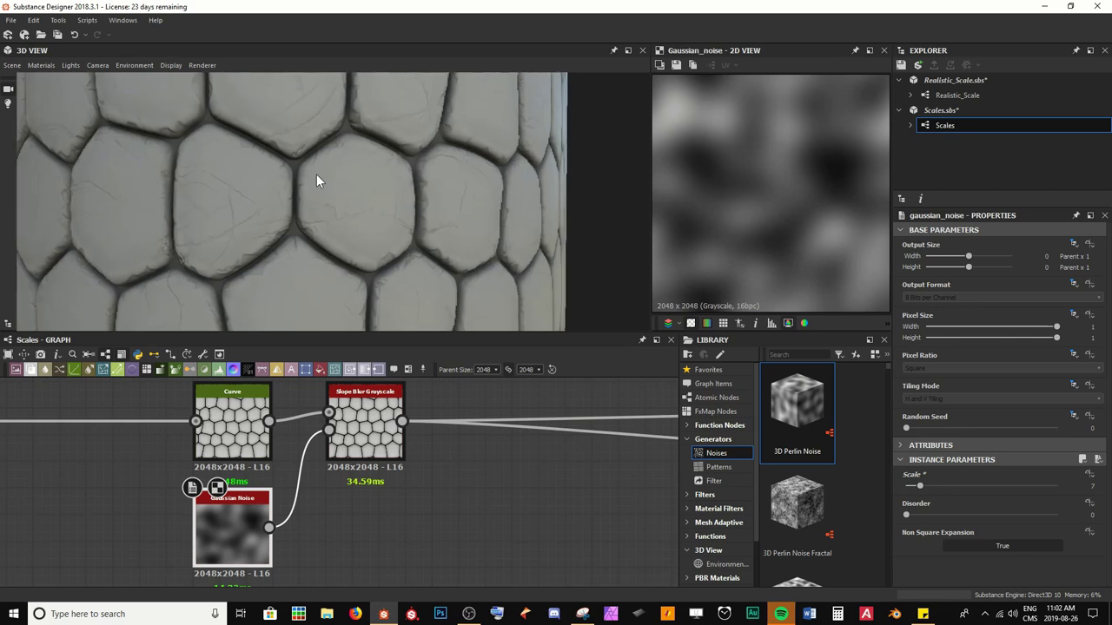
double_click(365, 428)
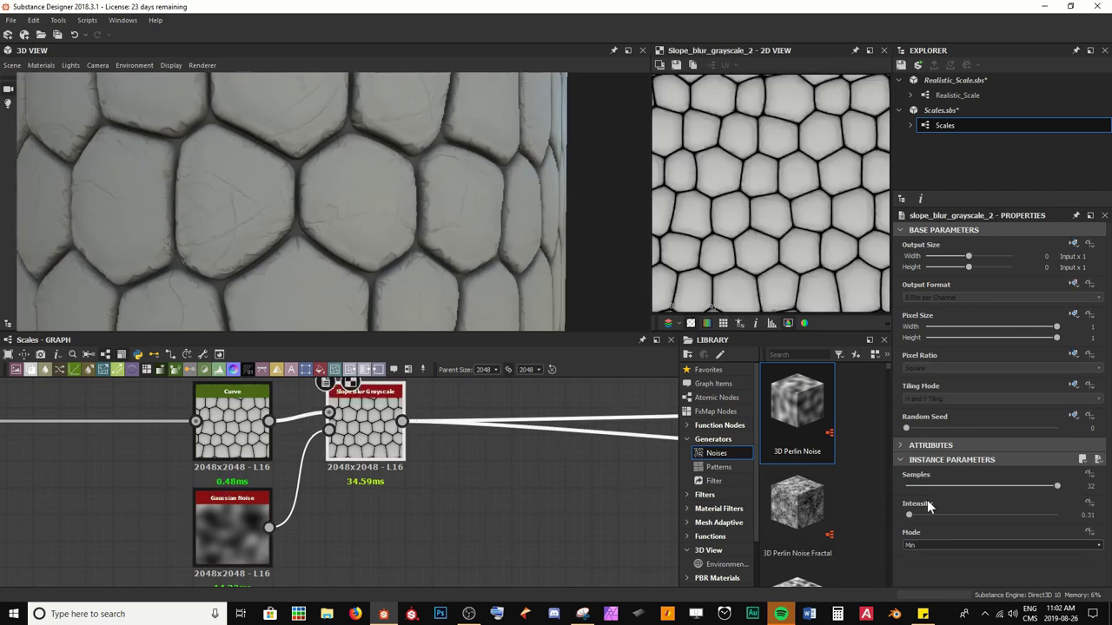
left_click_drag(910, 515, 926, 518)
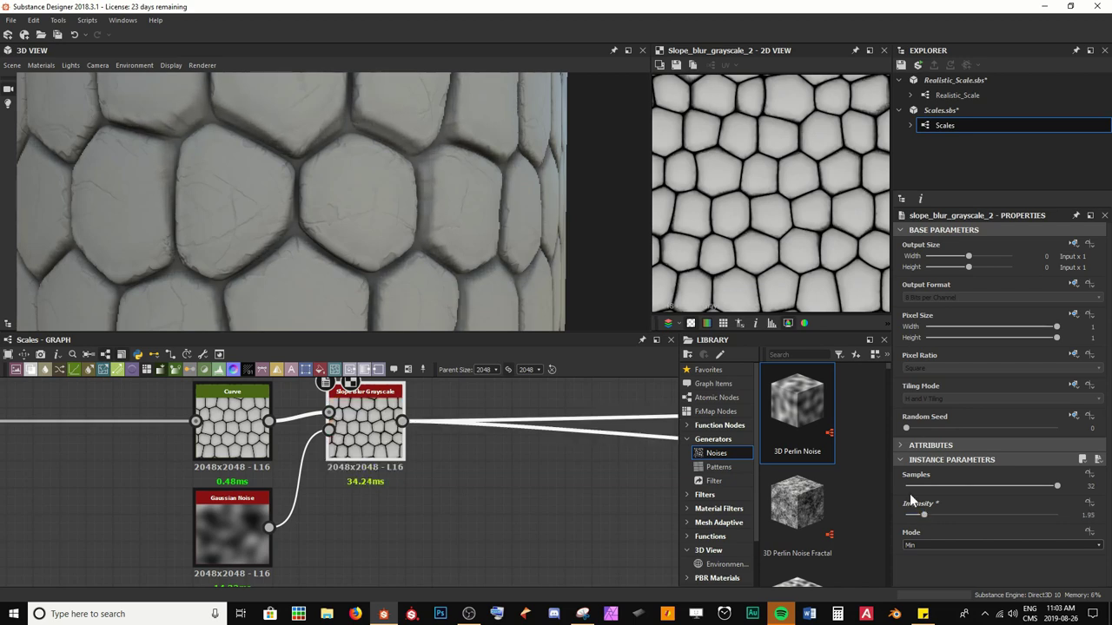
left_click_drag(521, 226, 439, 234)
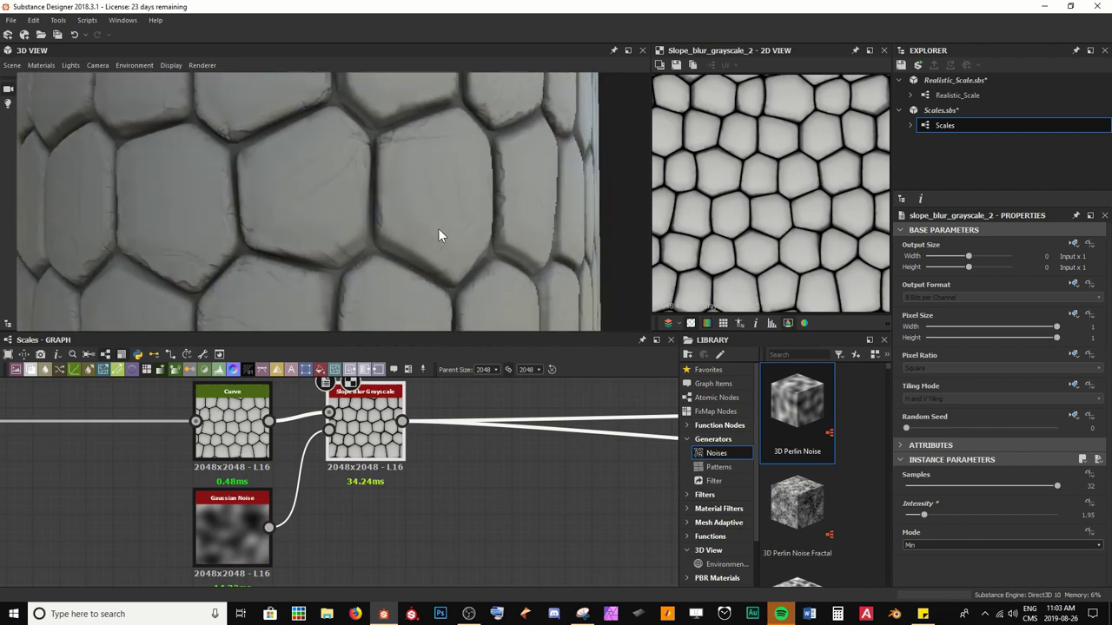
Set the Gaussian Noise's Scale to 8 and its Disorder to 0.27, and check the scales from farther away.
left_click(250, 539)
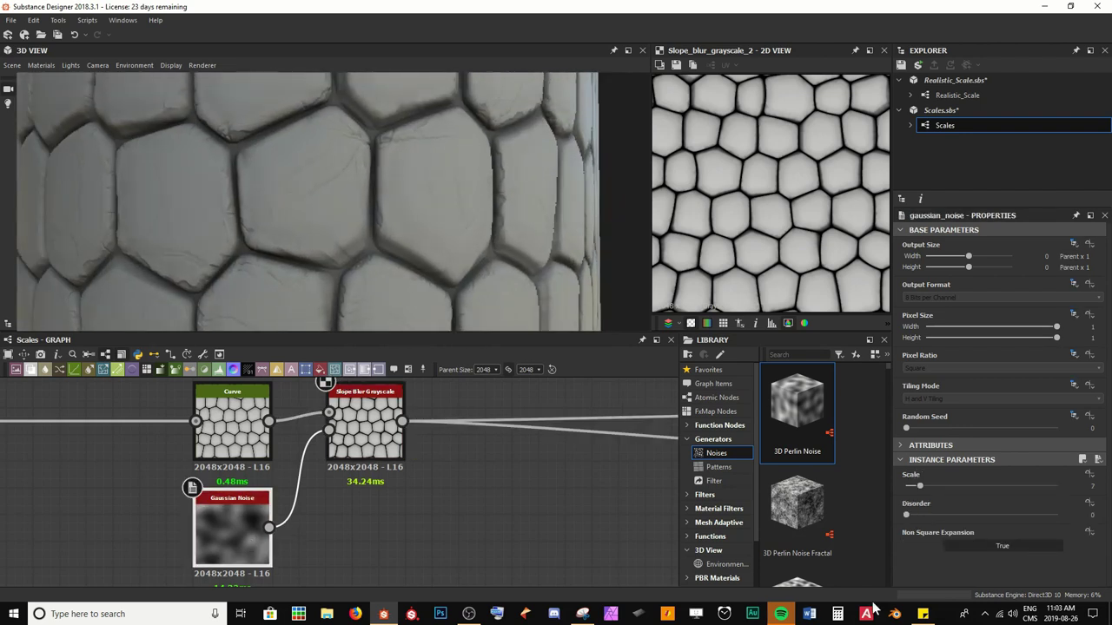
left_click(922, 488)
left_click(920, 516)
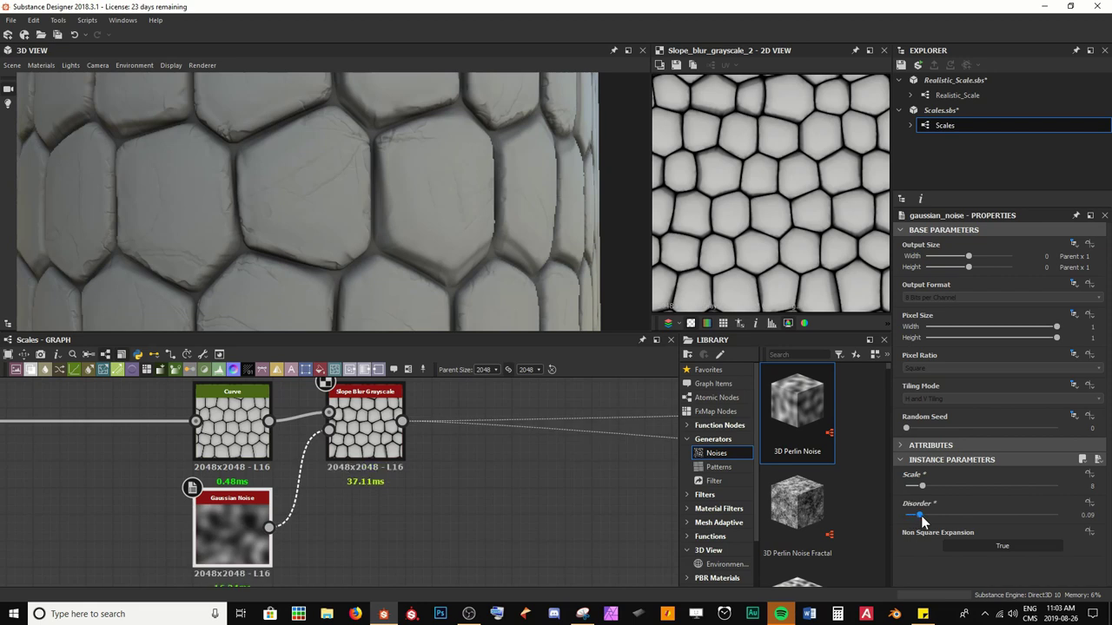
left_click_drag(921, 517, 948, 520)
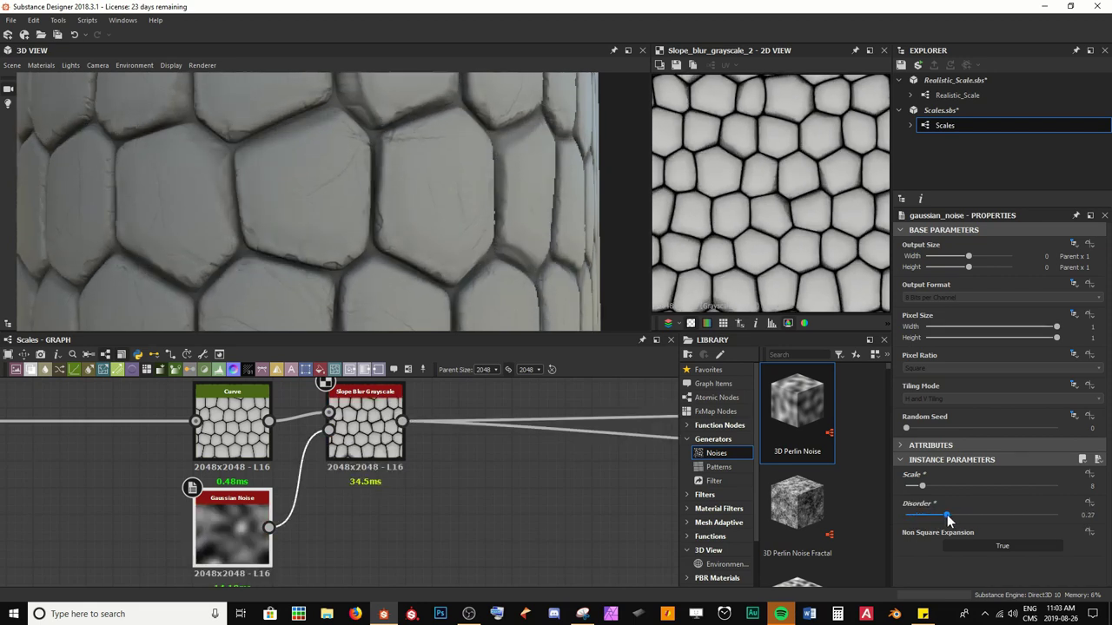
scroll(409, 186, "down", 5)
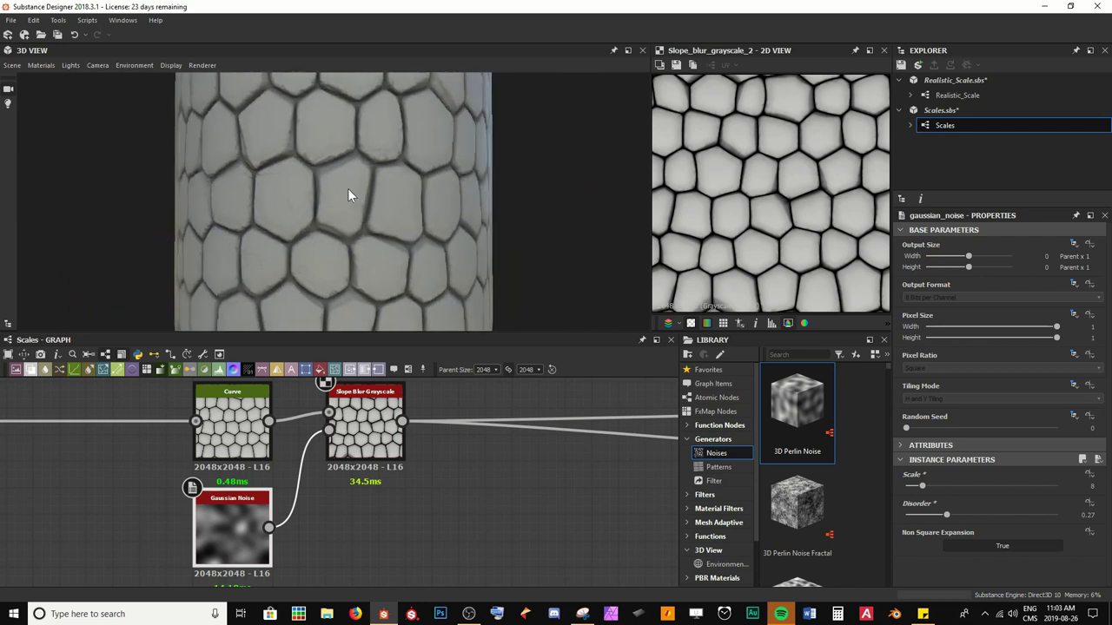
Examine the slope-blurred scale edges and surface cracks on the 3D cylinder from close up and farther away.
mouse_move(348, 189)
left_mouse_down()
mouse_move(428, 177)
mouse_move(363, 190)
left_mouse_up()
scroll(428, 177, "up", 4)
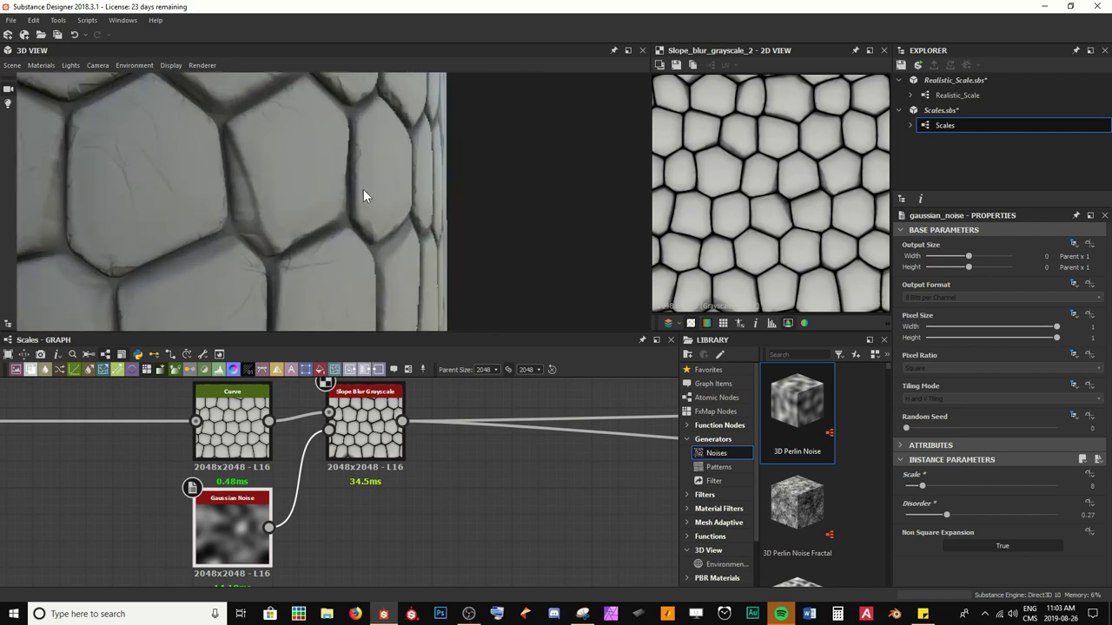
scroll(363, 189, "up", 4)
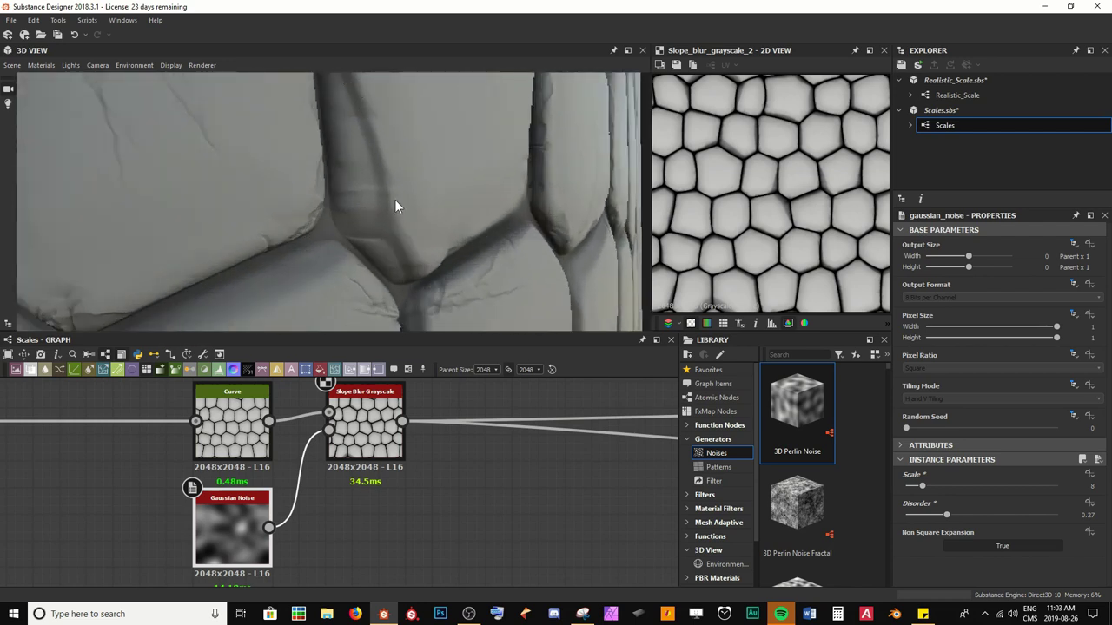
scroll(351, 212, "down", 8)
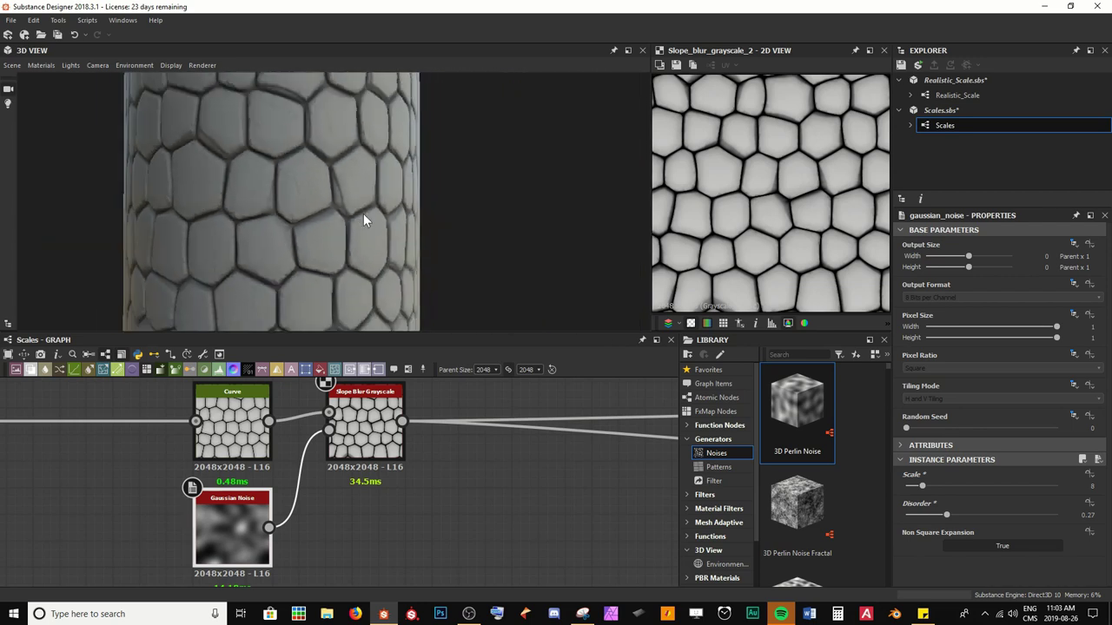
left_click_drag(372, 208, 345, 203)
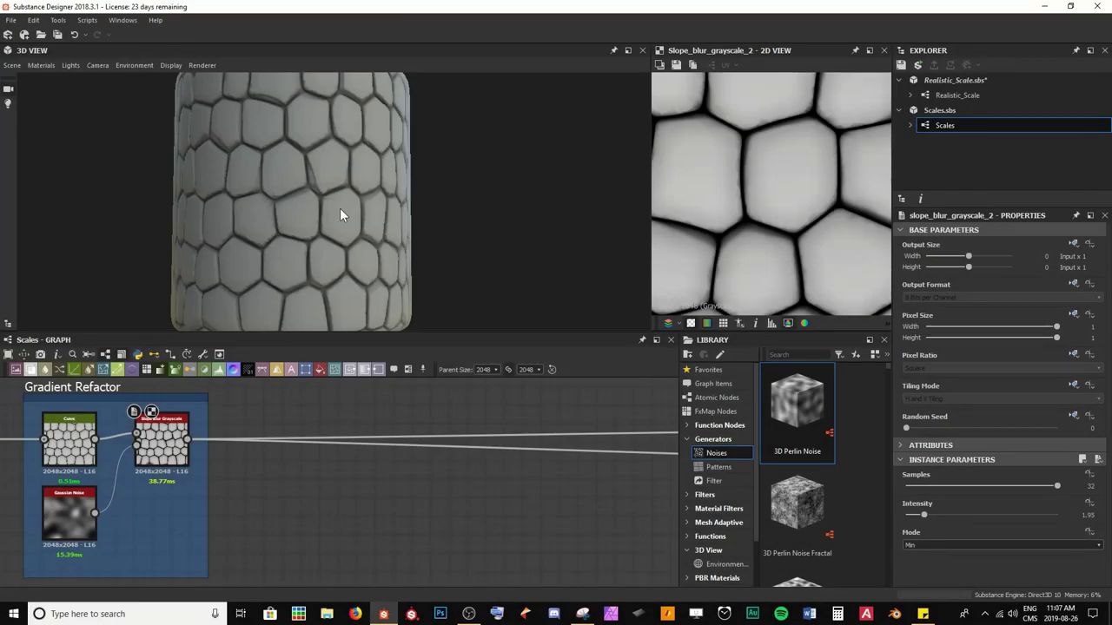
scroll(339, 216, "up", 10)
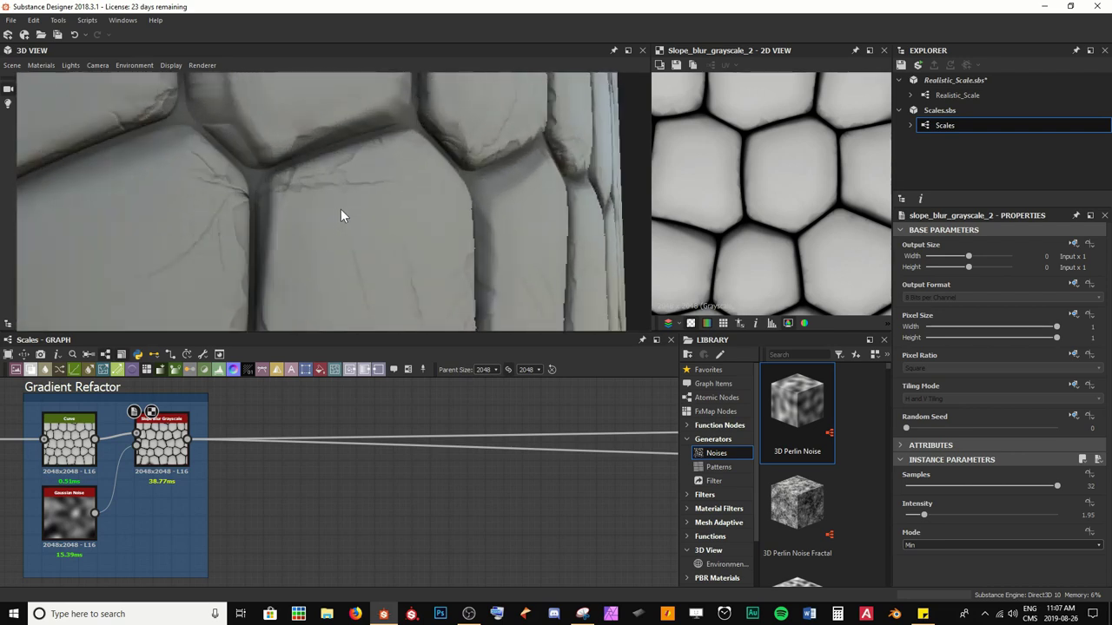
left_click_drag(341, 215, 245, 165)
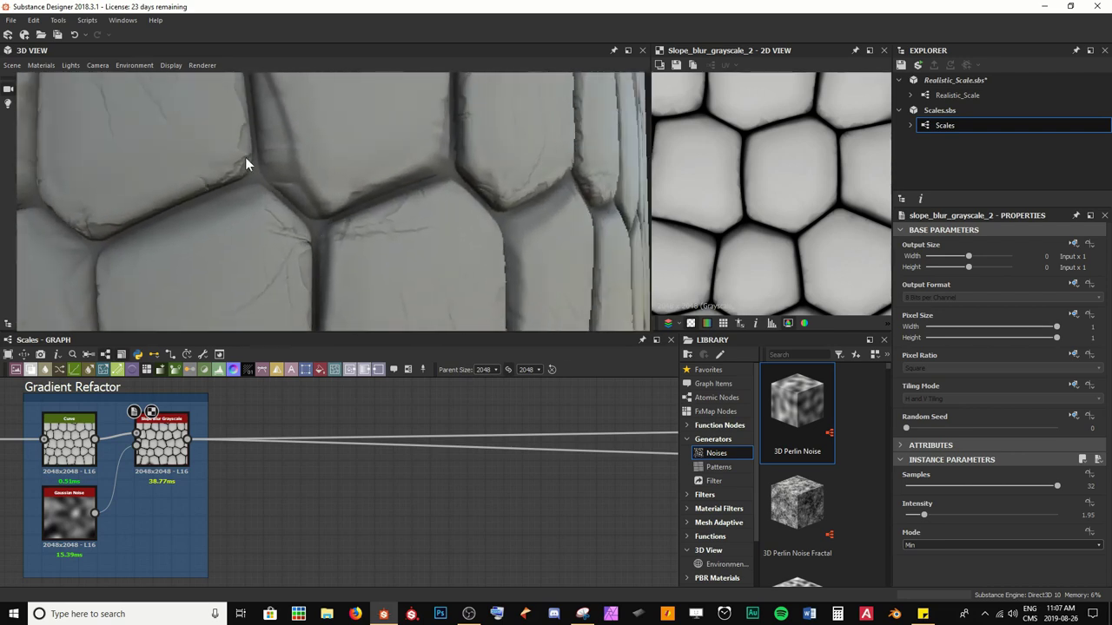
left_click_drag(327, 219, 380, 201)
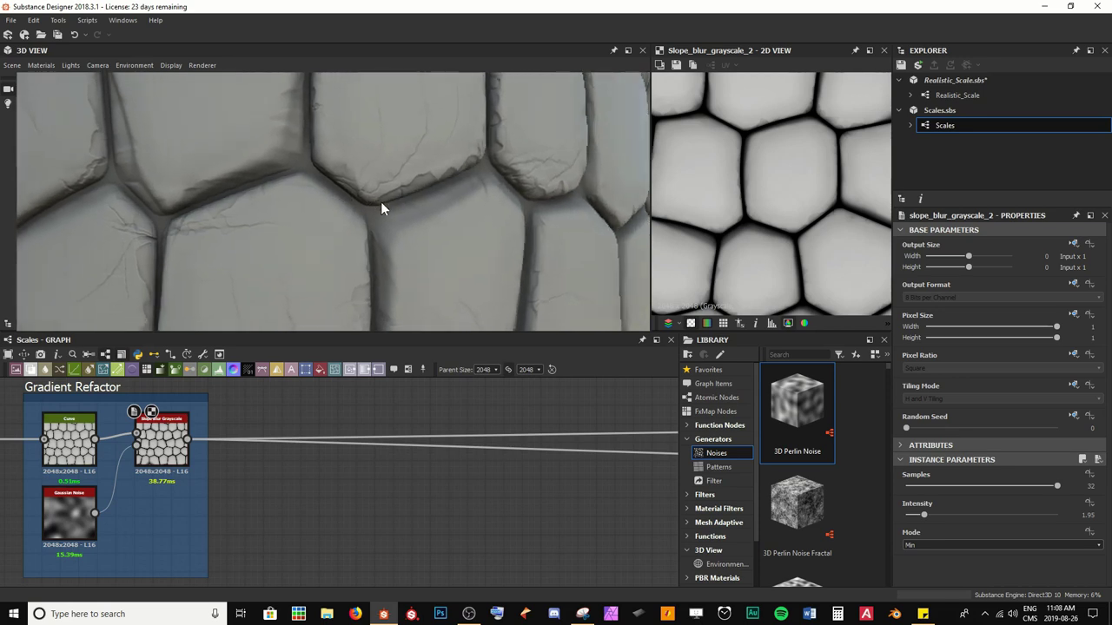
scroll(379, 203, "down", 5)
scroll(378, 203, "down", 3)
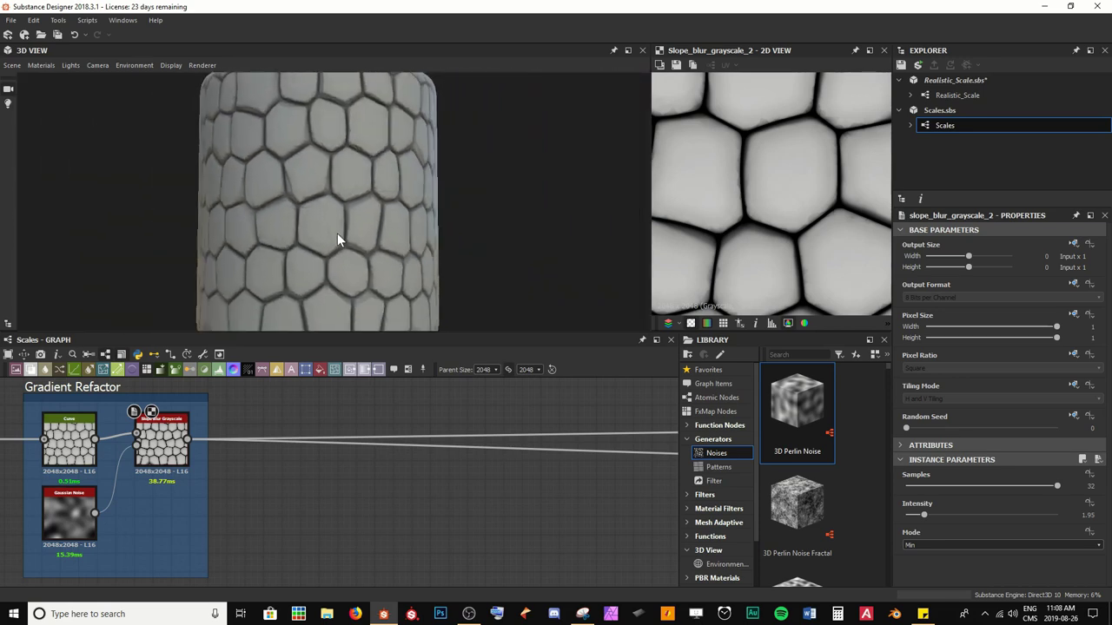
left_click_drag(337, 233, 357, 233)
middle_click_drag(357, 234, 384, 218)
Add a Cells 1 noise node in an empty area below the Gradient Refactor frame.
middle_click_drag(285, 536, 328, 384)
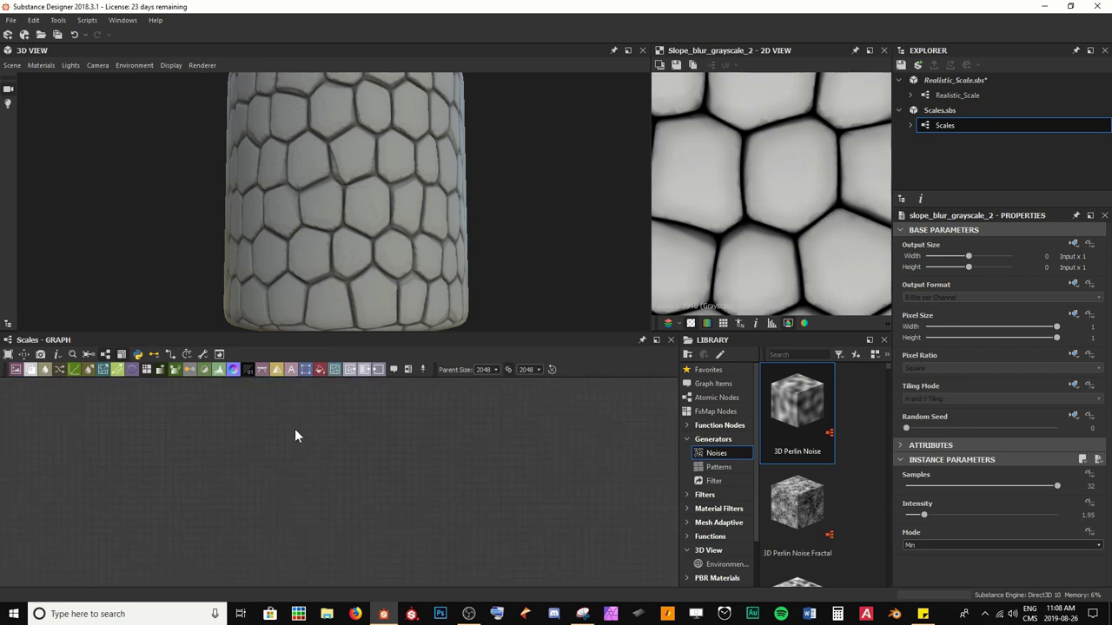
key("space")
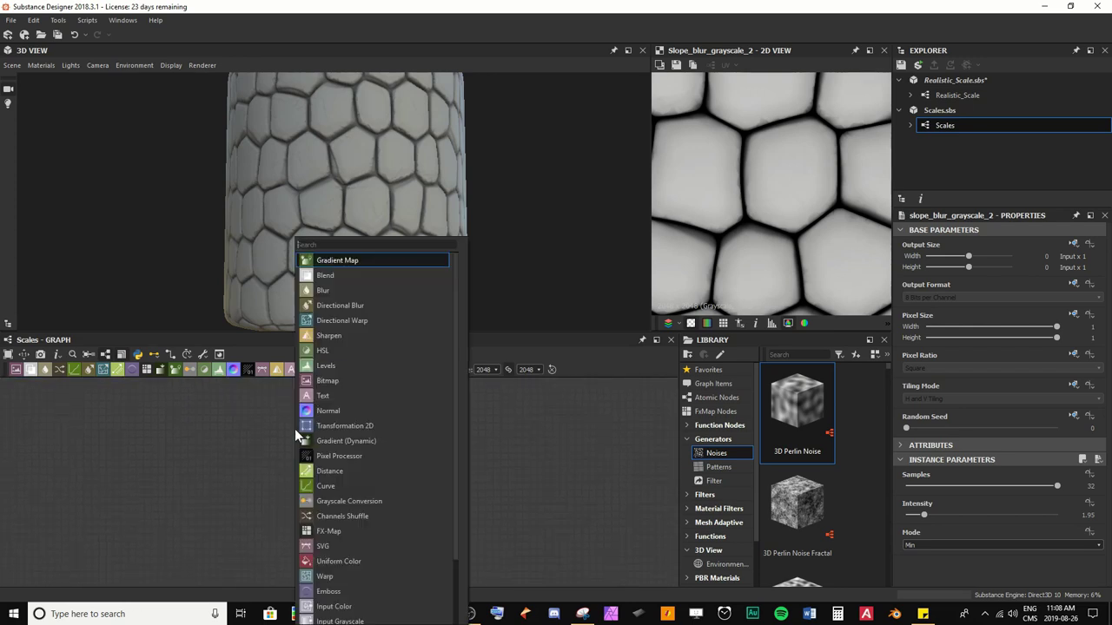
type("cell")
key("Return")
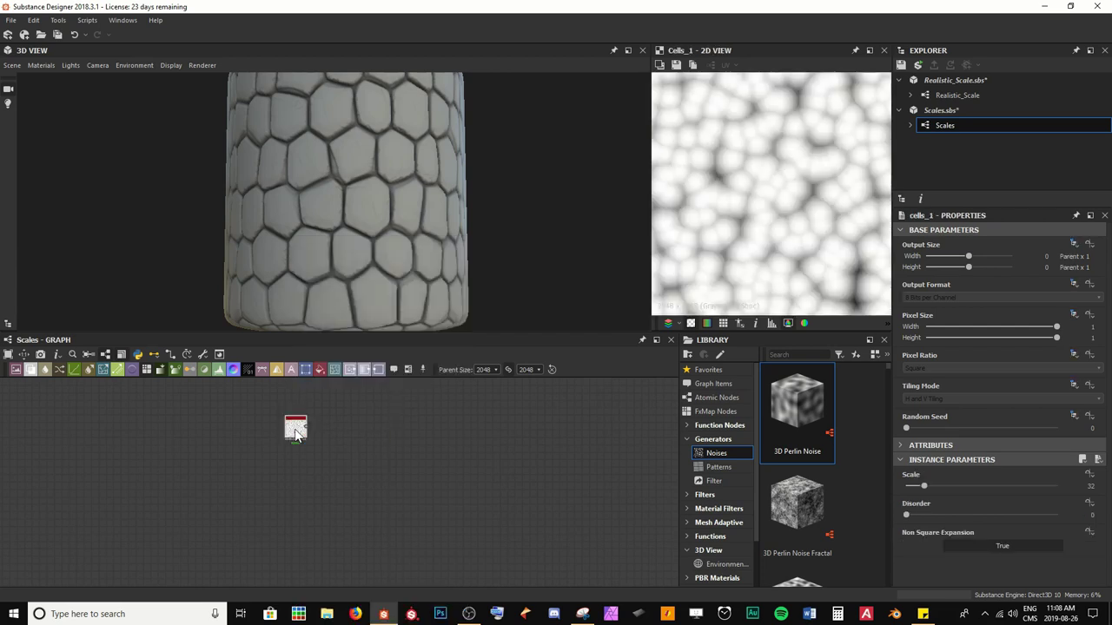
scroll(296, 430, "up", 5)
middle_click_drag(296, 430, 174, 461)
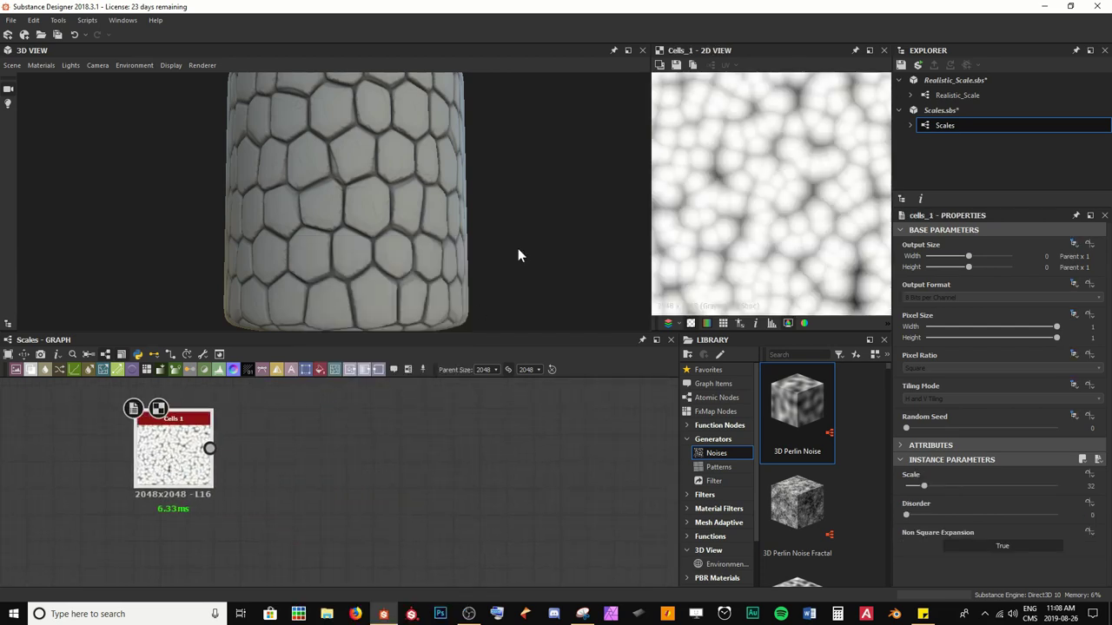
Set the Cells 1 node's Scale to 17 and its Disorder to 0.46, checking the pattern in 2D.
scroll(819, 217, "up", 4)
middle_click_drag(789, 224, 809, 239)
scroll(810, 238, "down", 2)
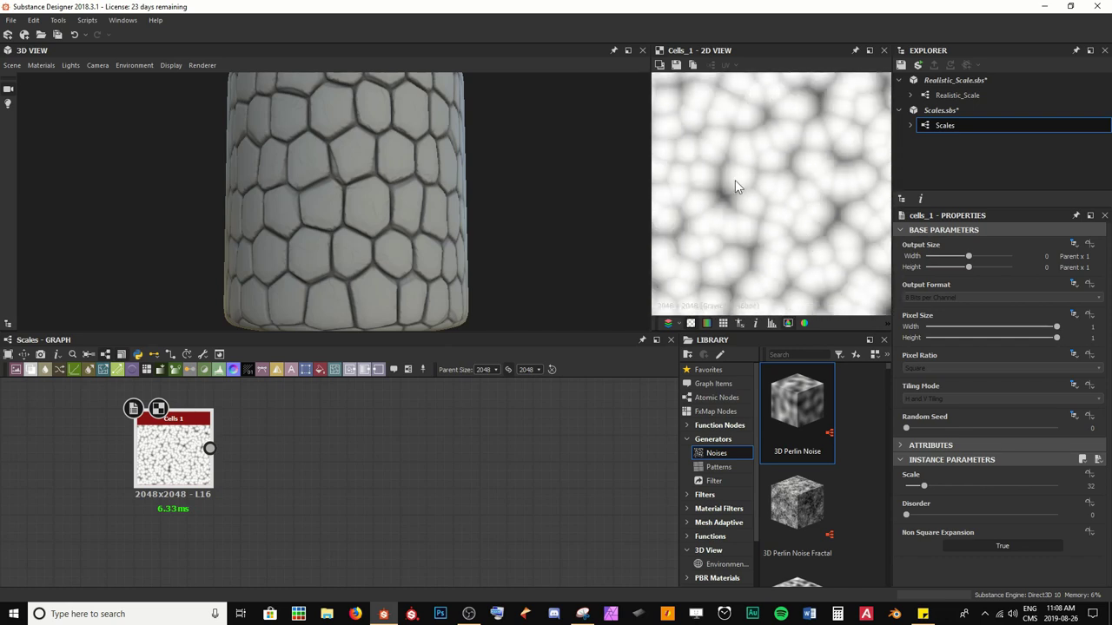
left_click(923, 487)
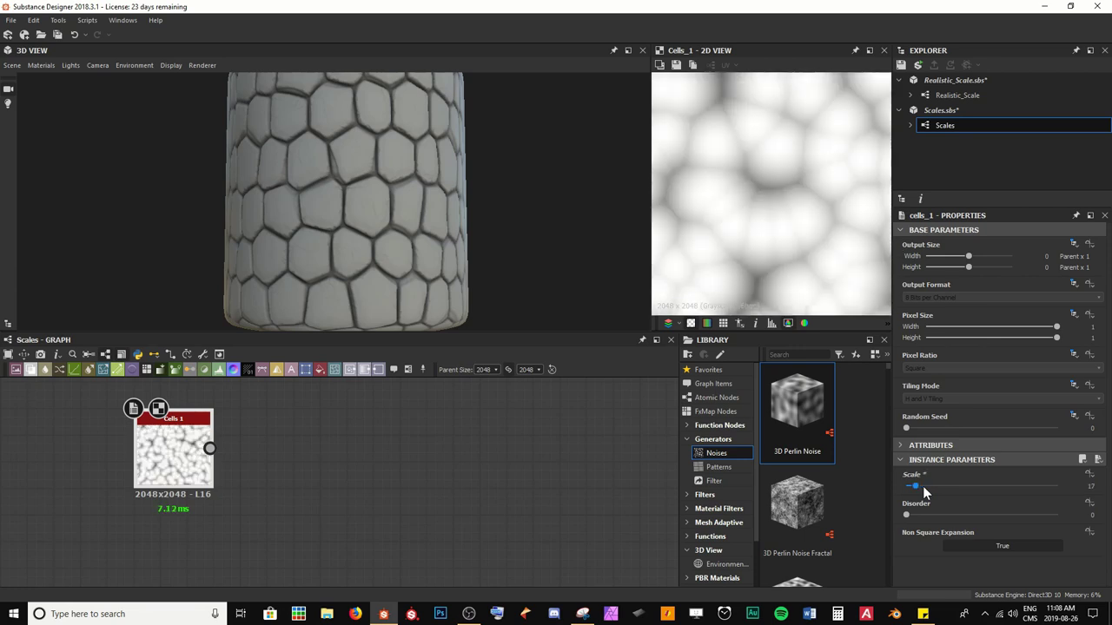
scroll(775, 237, "down", 3)
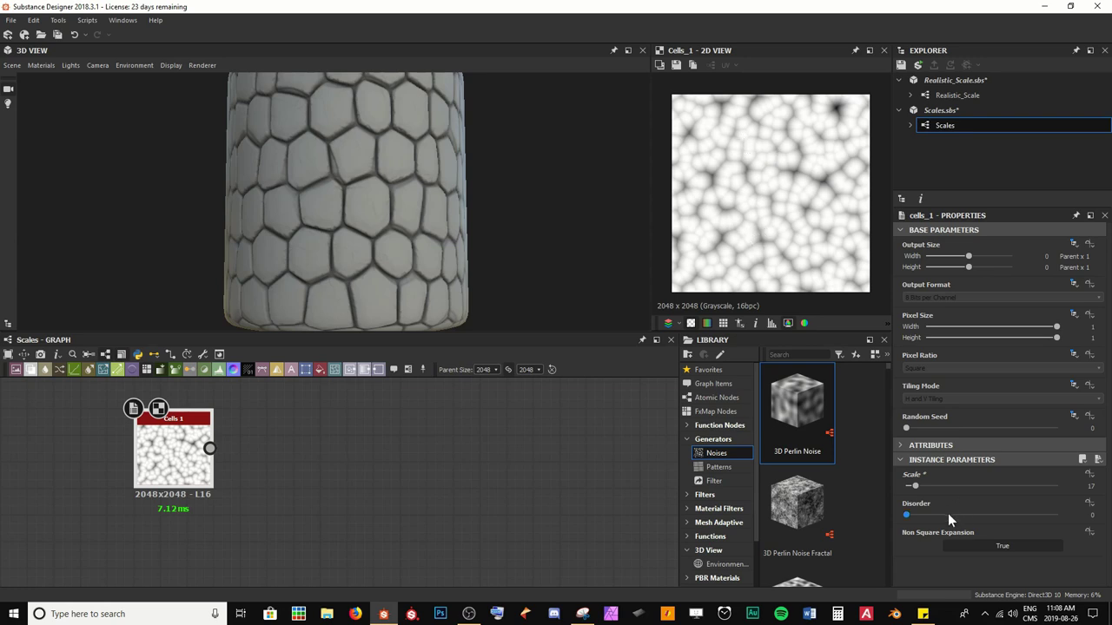
left_click_drag(917, 515, 976, 522)
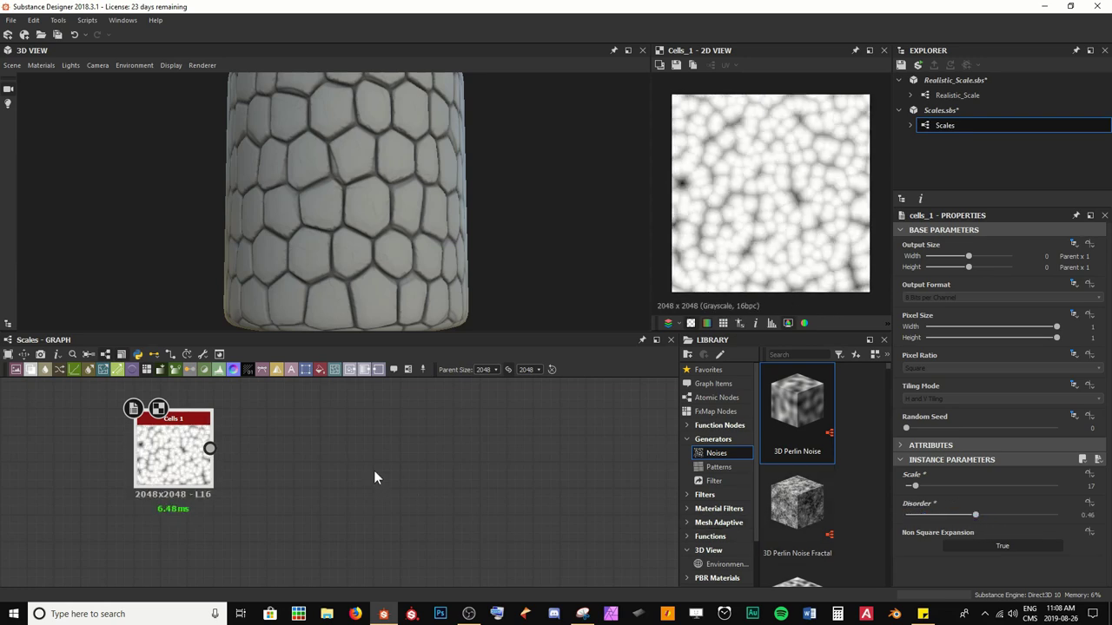
Duplicate the Cells 1 node below the original and set the copy's Scale to 70 and Disorder to 0.17.
middle_click_drag(311, 464, 404, 442)
key("ctrl+d")
left_click_drag(365, 414, 240, 493)
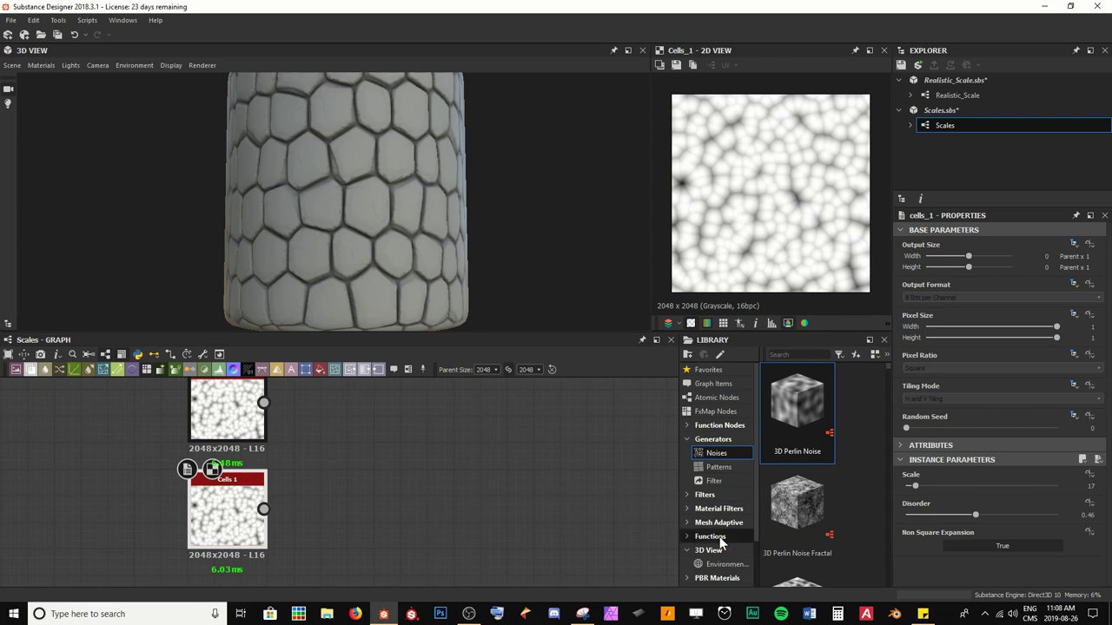
left_click(919, 486)
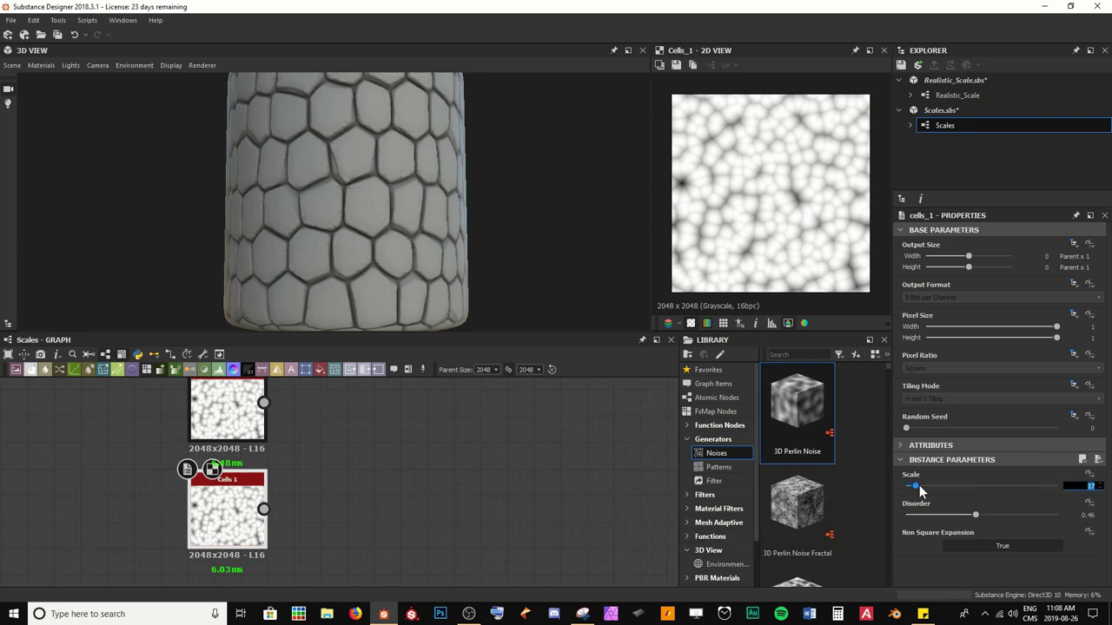
type("70")
key("Return")
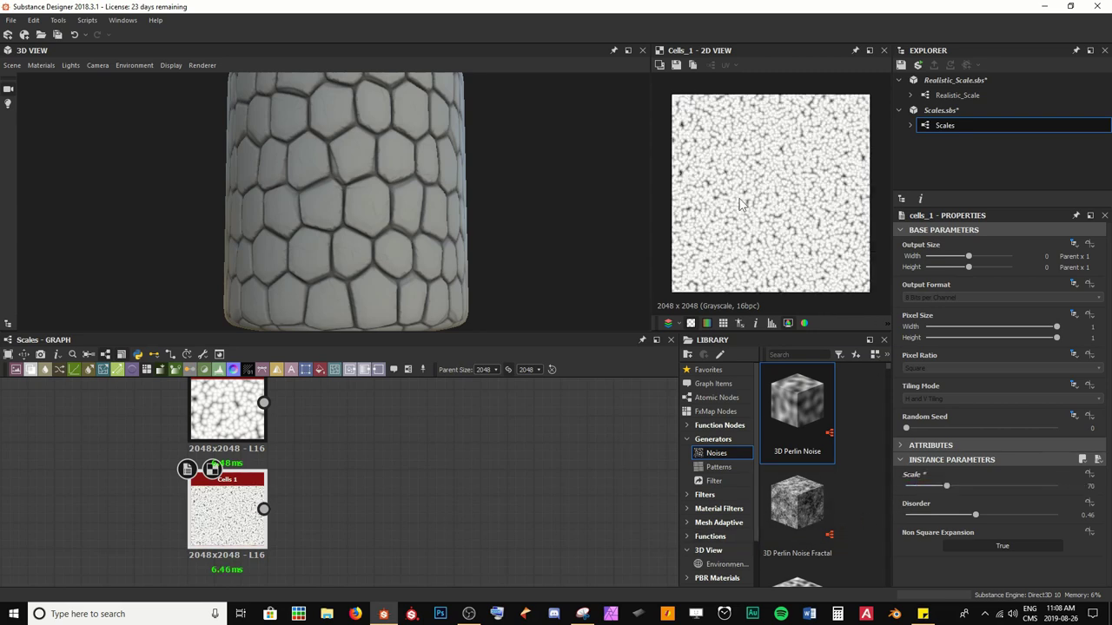
left_click_drag(971, 516, 933, 526)
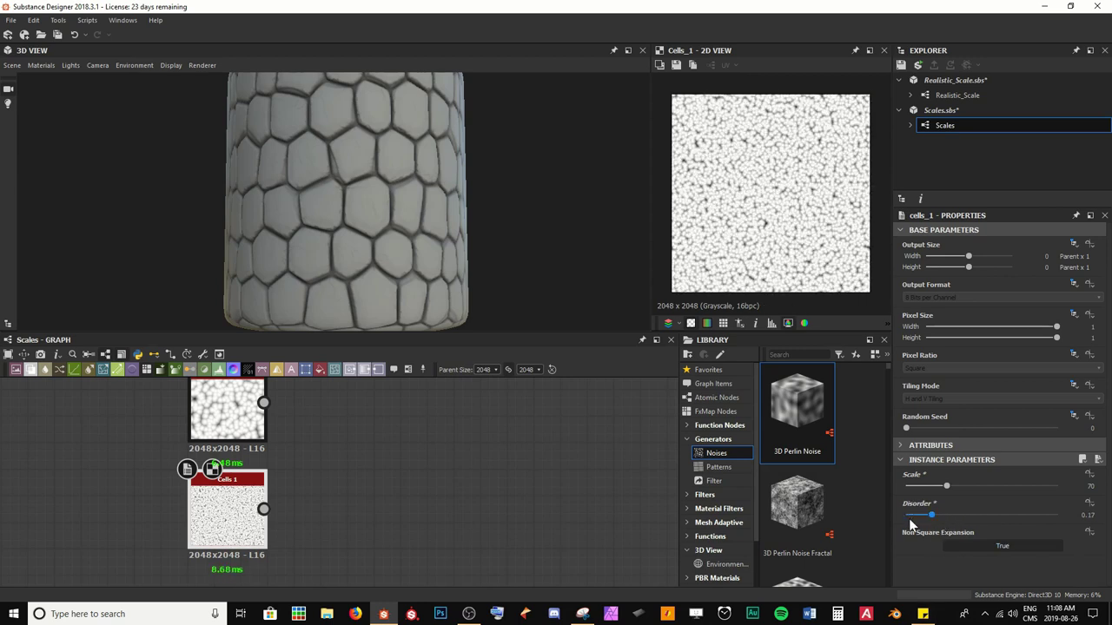
Add a Blend node with the coarse Cells 1 as foreground and the fine Cells 1 as background.
middle_click_drag(377, 437, 326, 461)
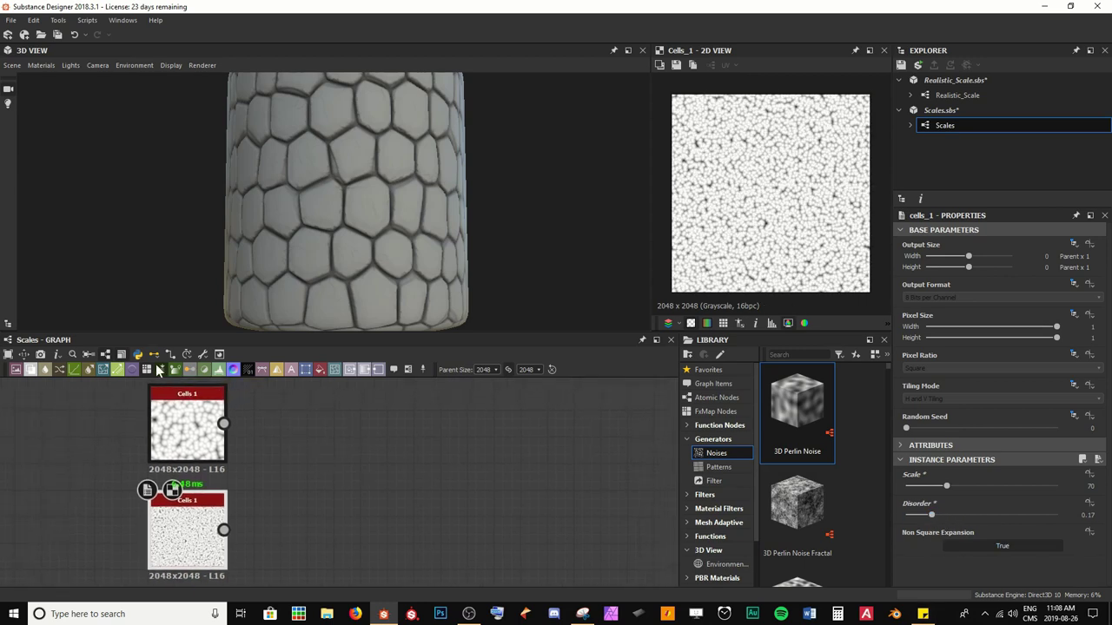
double_click(195, 434)
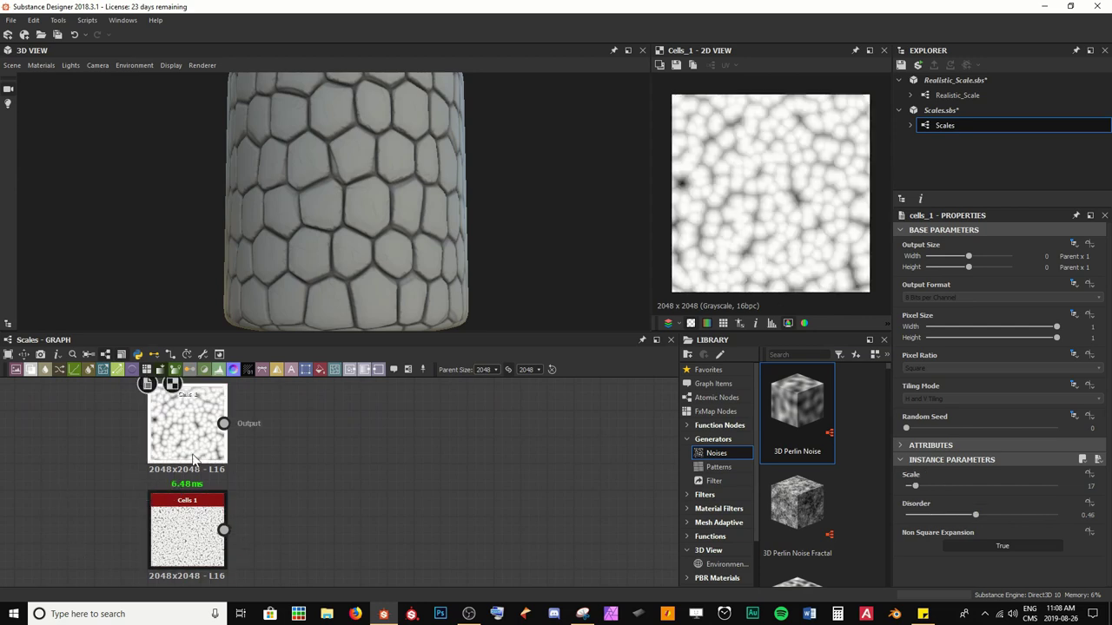
double_click(194, 526)
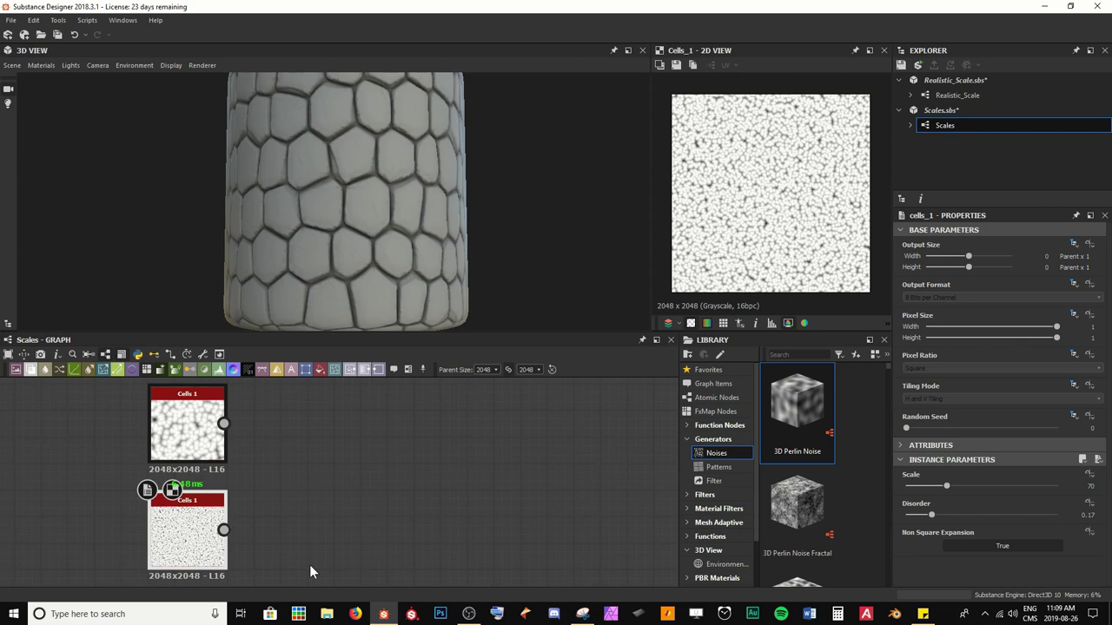
key("space")
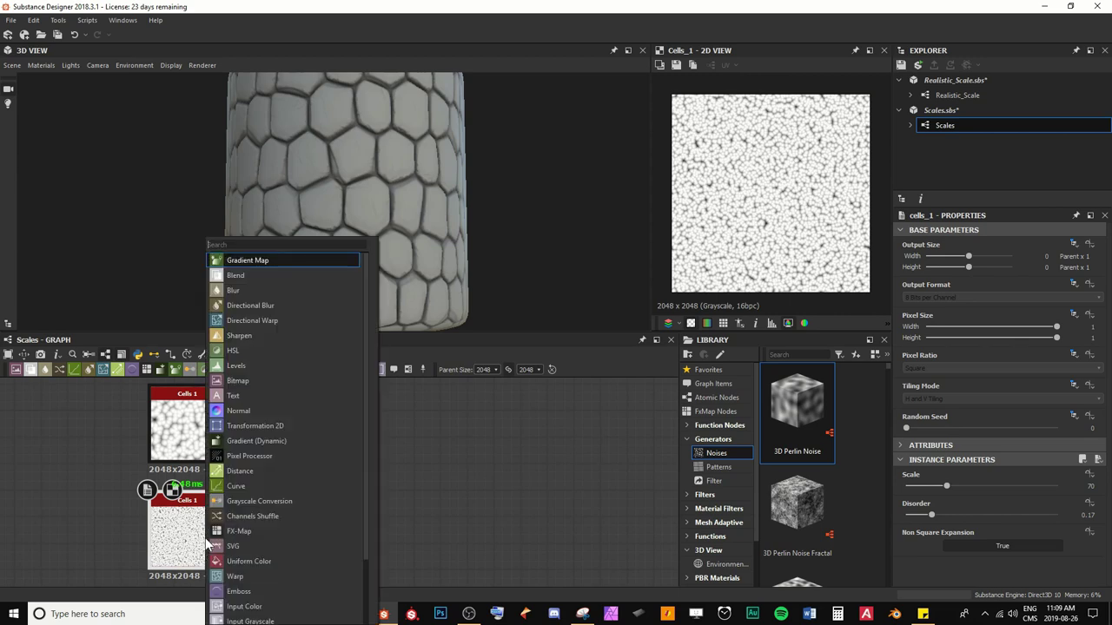
type("blend")
key("Return")
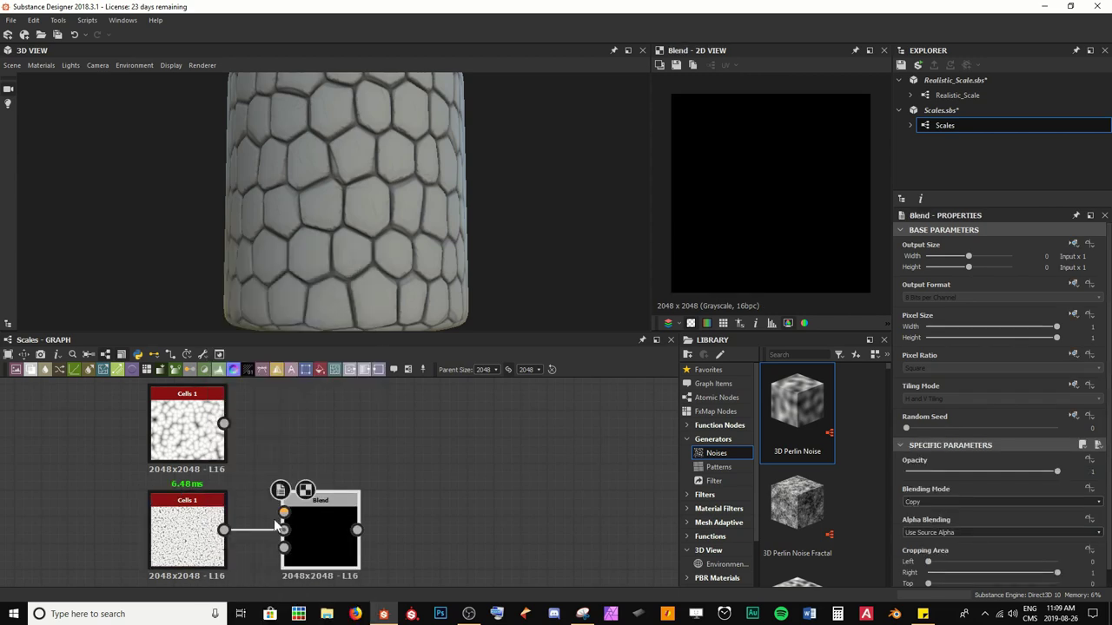
left_click_drag(304, 511, 310, 459)
left_click_drag(224, 423, 283, 459)
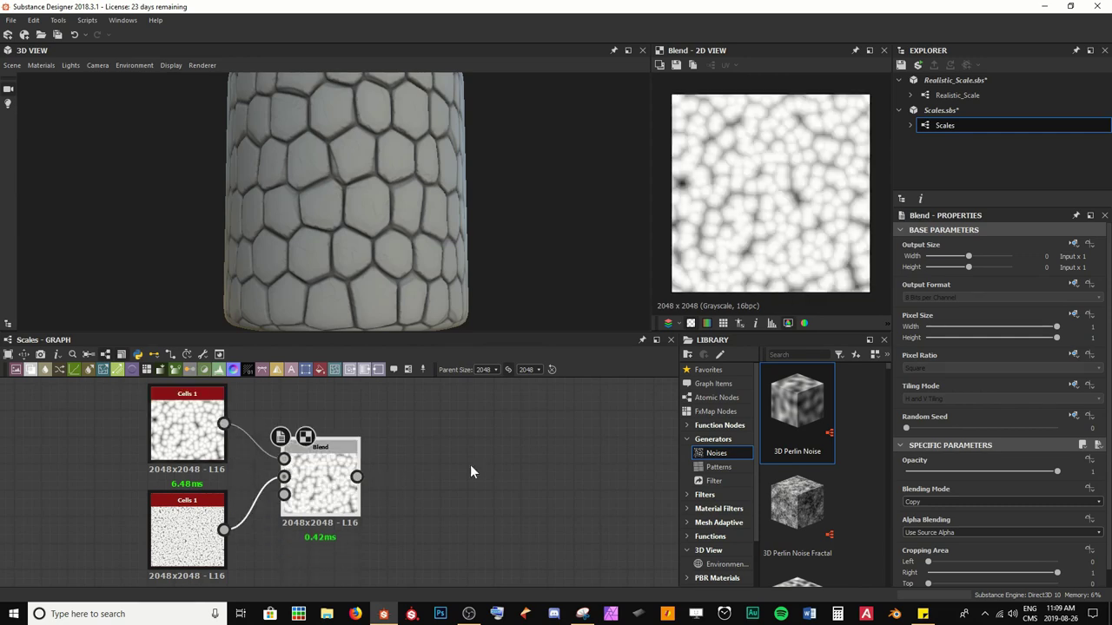
Compare the coarse and fine Cells 1 patterns in 2D and set the Blend node's Blending Mode to Multiply.
scroll(728, 253, "up", 6)
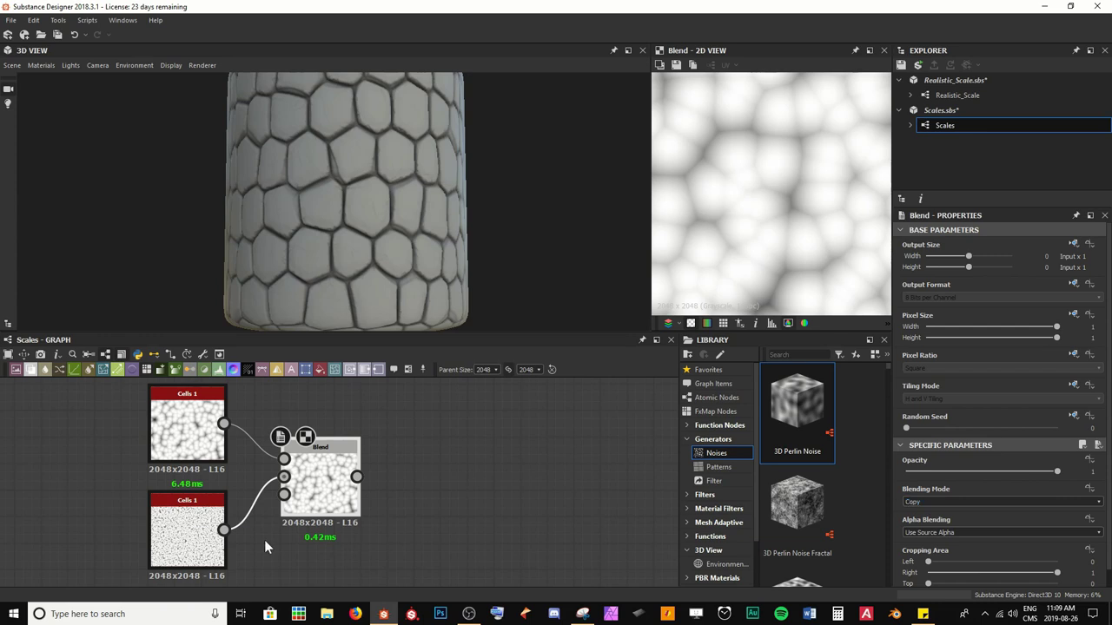
double_click(186, 426)
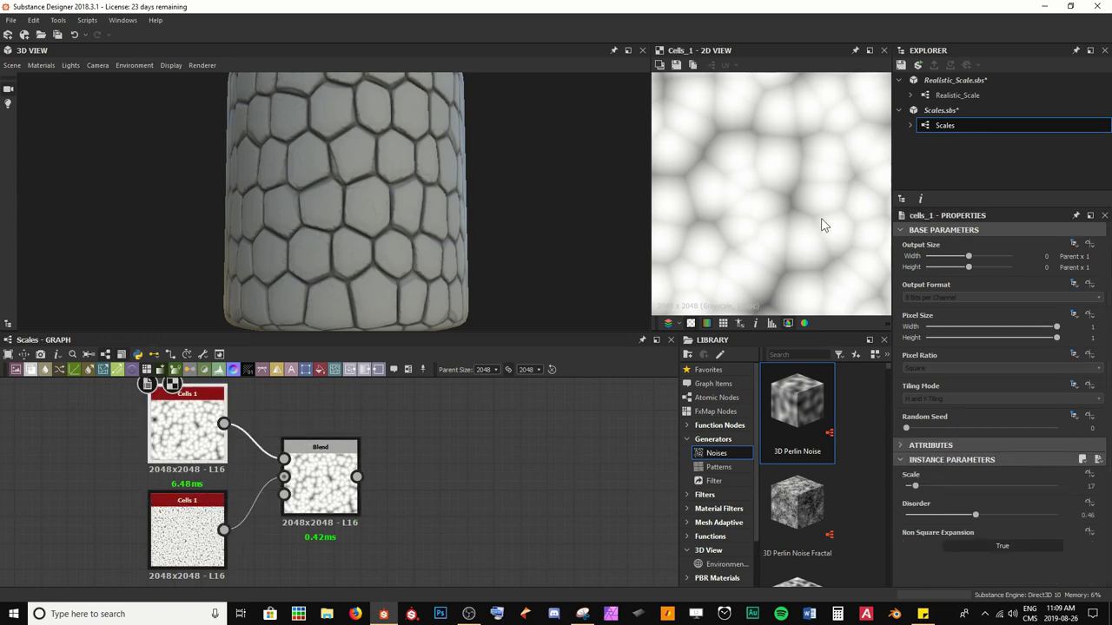
scroll(816, 210, "up", 3)
scroll(735, 237, "down", 3)
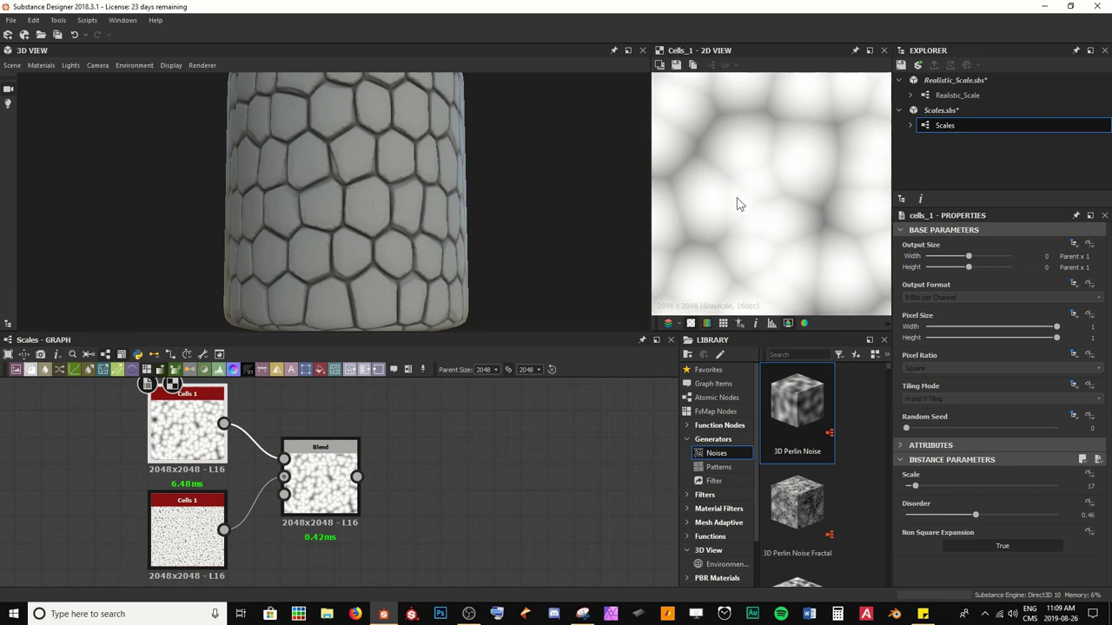
middle_click_drag(736, 204, 780, 206)
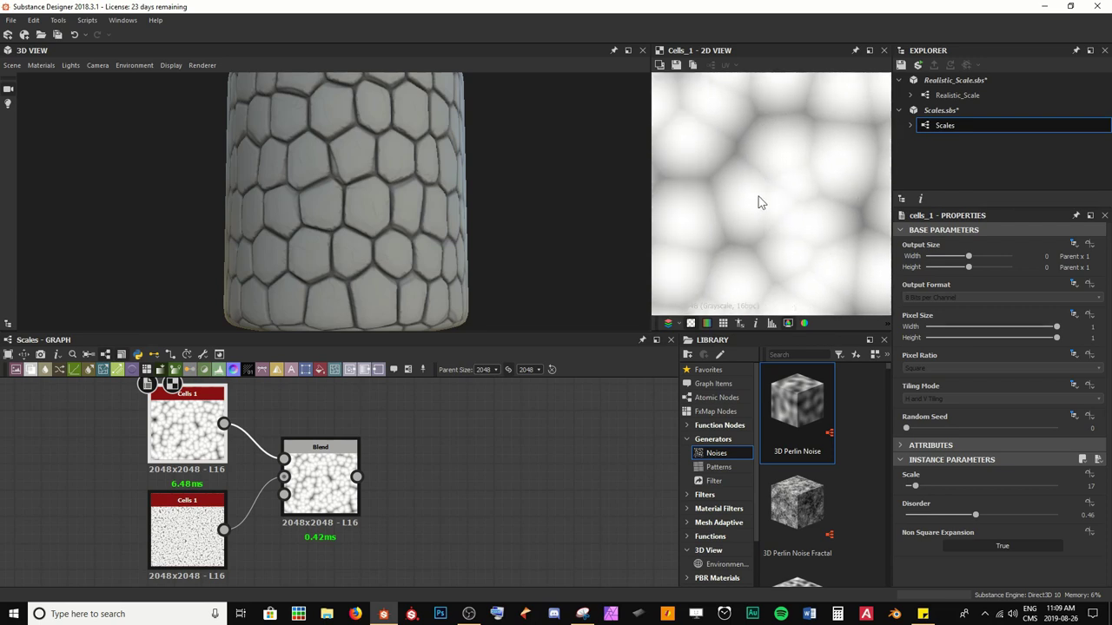
double_click(189, 532)
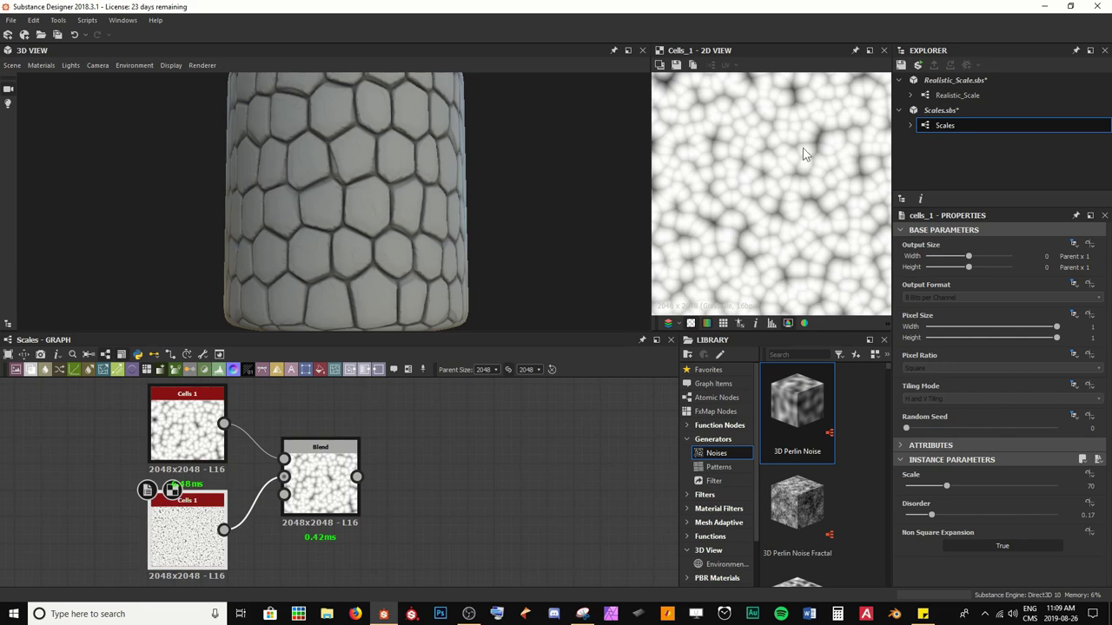
double_click(319, 477)
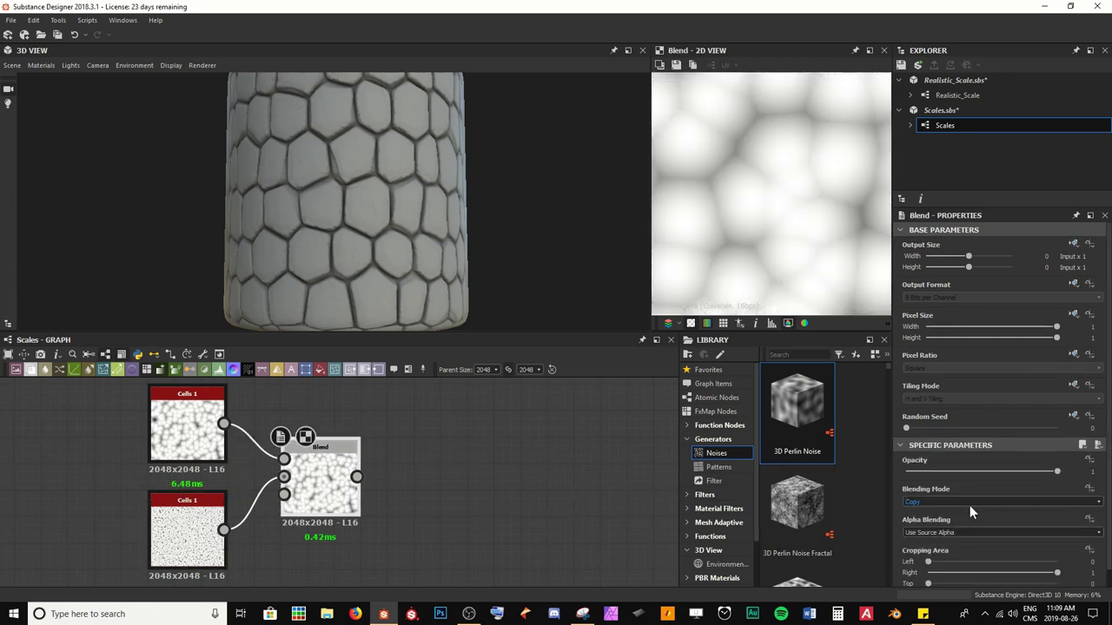
left_click(970, 506)
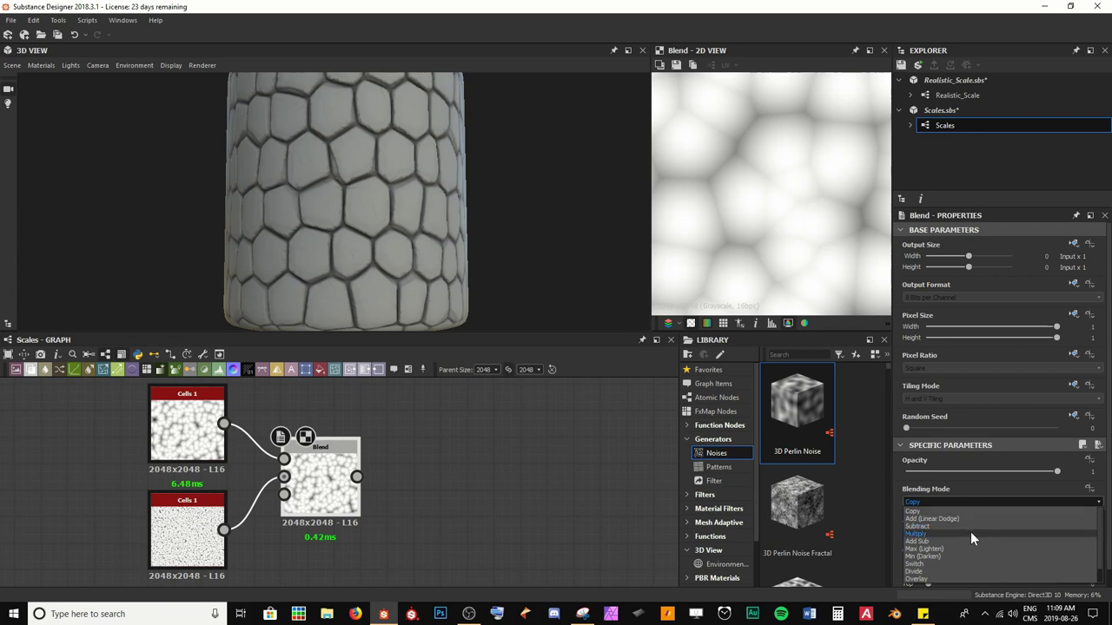
left_click(970, 532)
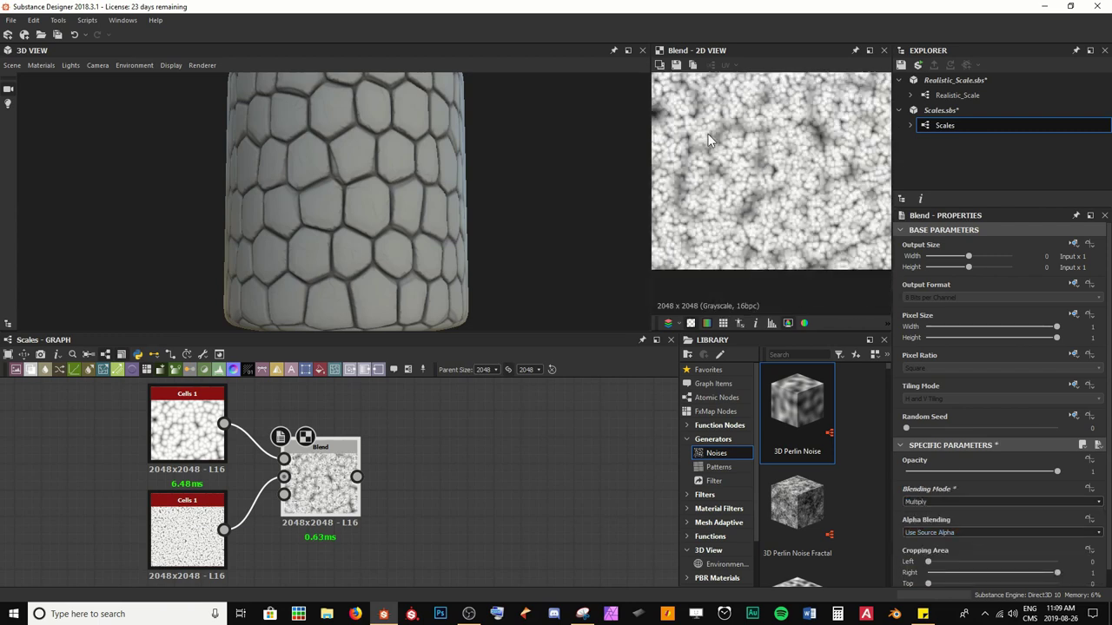
scroll(738, 147, "up", 3)
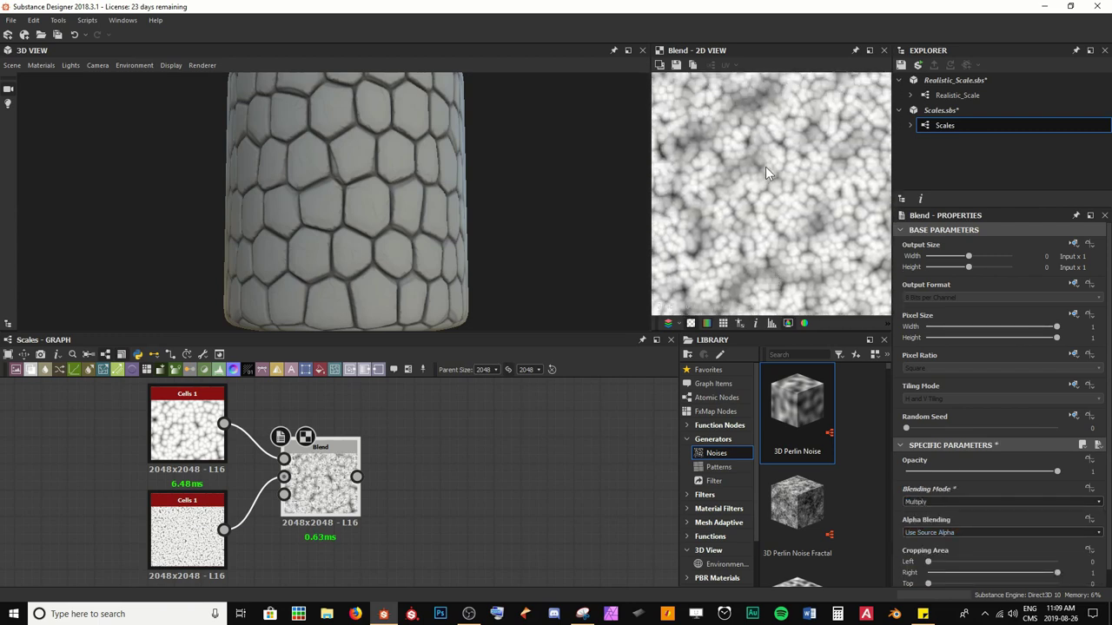
Inspect the multiplied cell pattern closely in 2D and try adjusting the Blend node's Opacity.
mouse_move(766, 166)
middle_mouse_down()
mouse_move(780, 245)
mouse_move(765, 172)
middle_mouse_up()
scroll(754, 157, "down", 1)
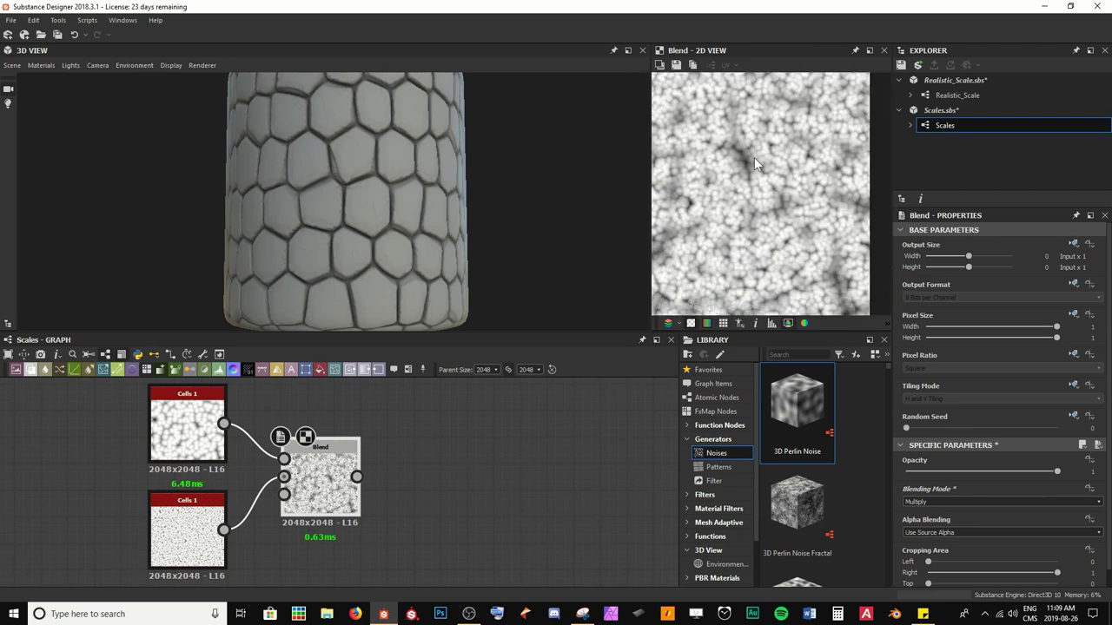
scroll(752, 253, "up", 3)
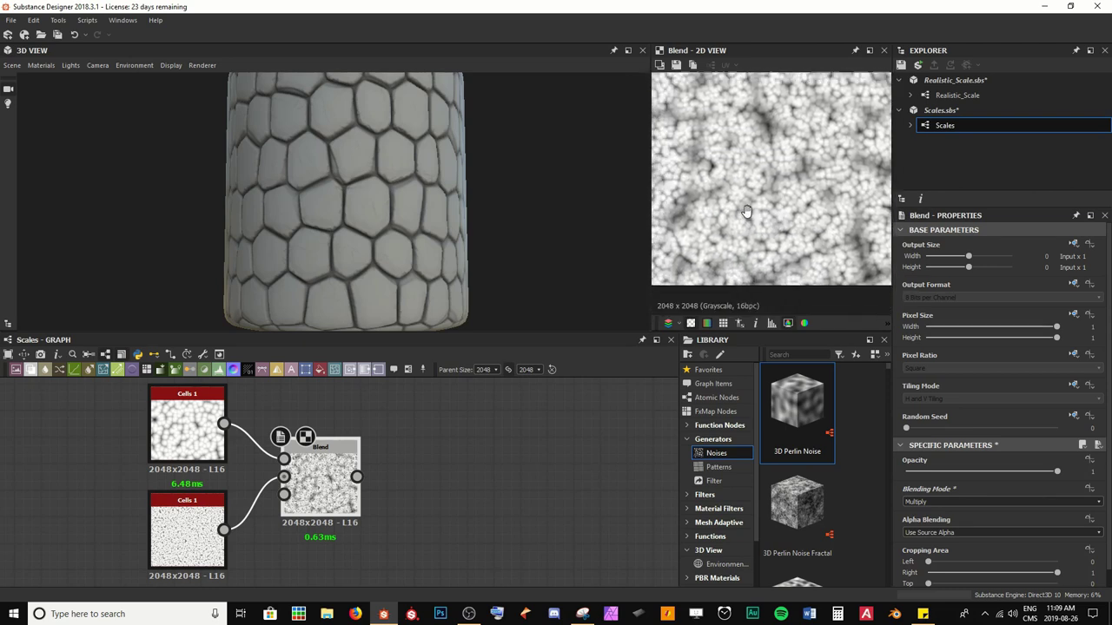
middle_click_drag(732, 221, 758, 215)
scroll(758, 215, "up", 1)
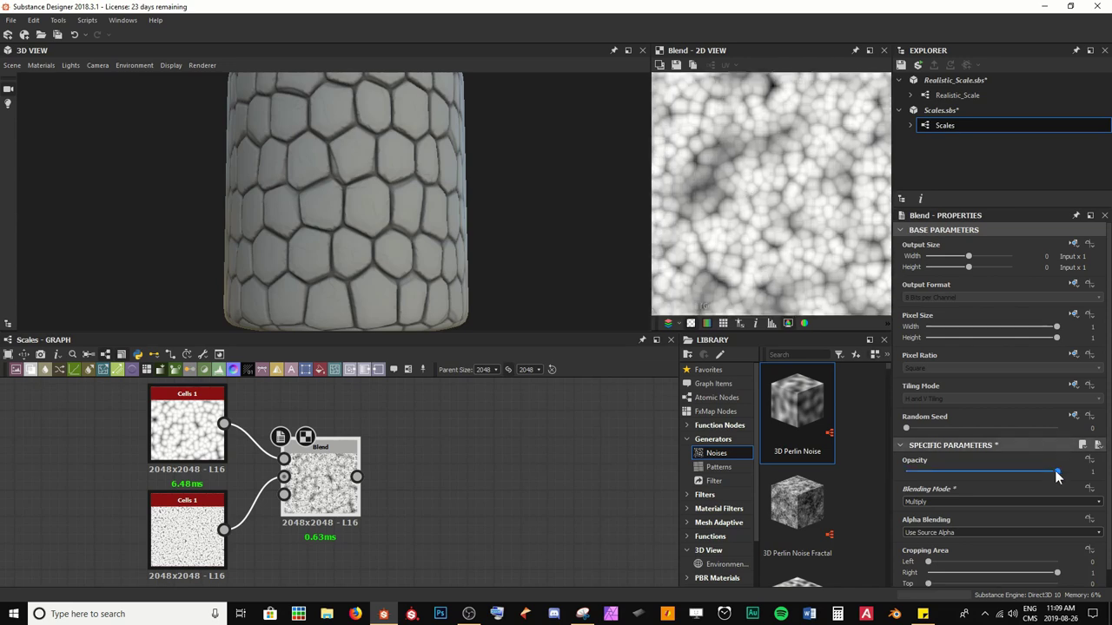
left_click_drag(1056, 472, 1079, 474)
Set the coarse Cells 1 node's Scale to 20, checking the blended pattern in 2D.
left_click(187, 426)
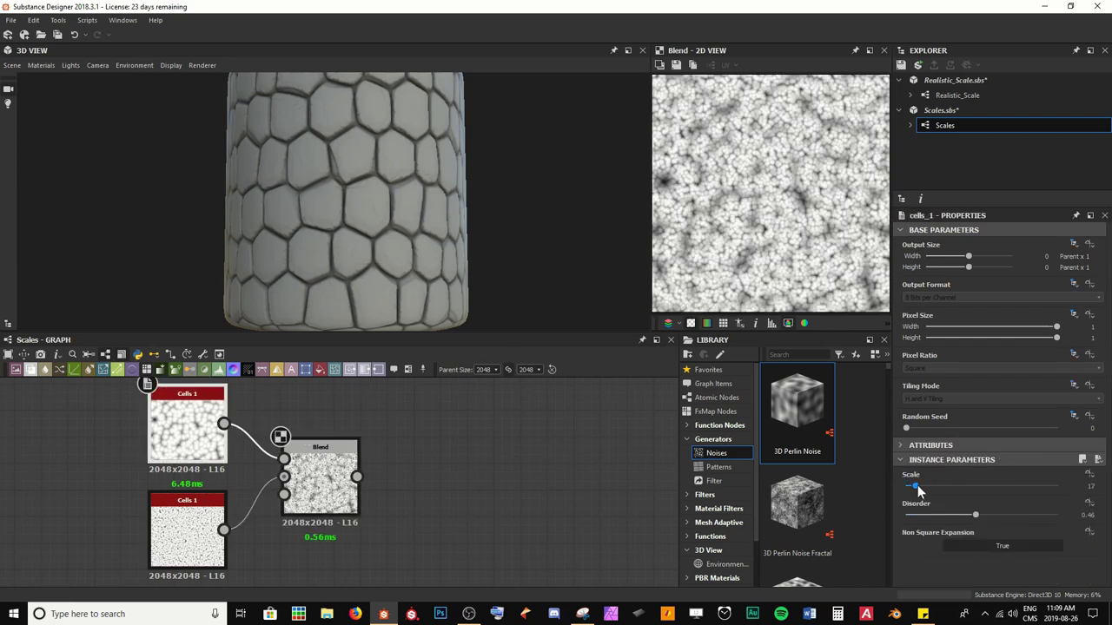
left_click_drag(919, 491, 922, 492)
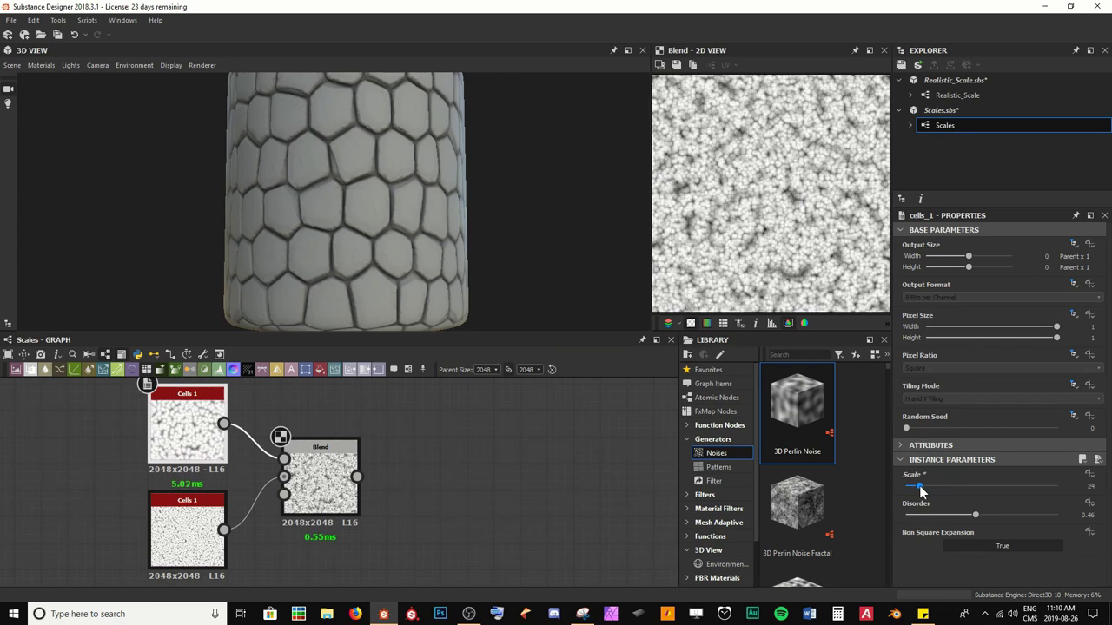
scroll(743, 153, "up", 3)
scroll(744, 153, "down", 5)
double_click(916, 489)
type("2")
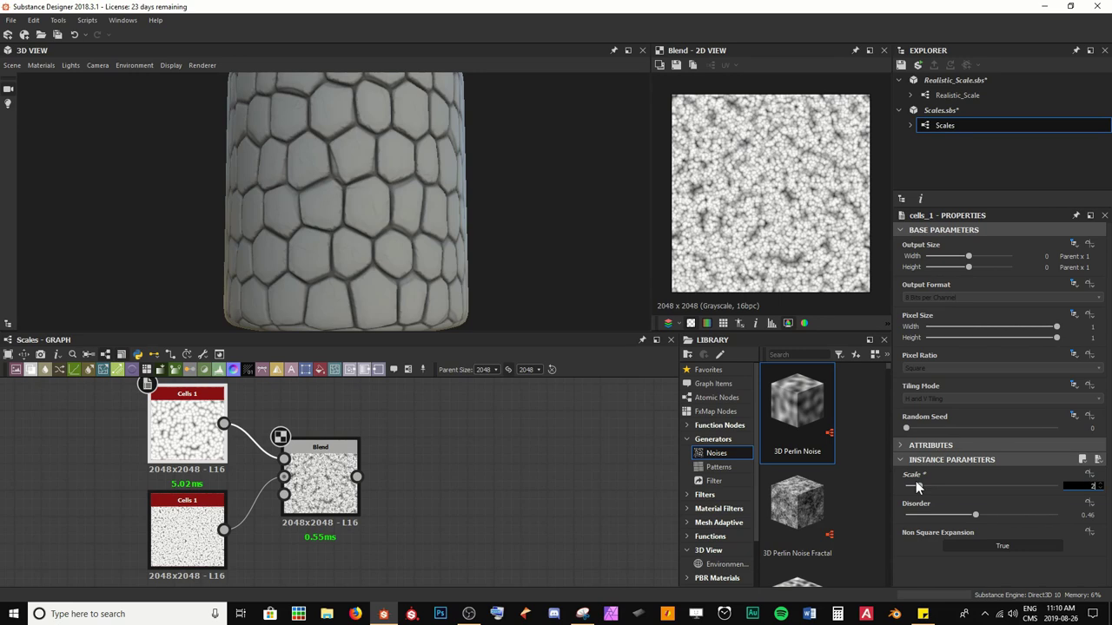
type("0")
key("Return")
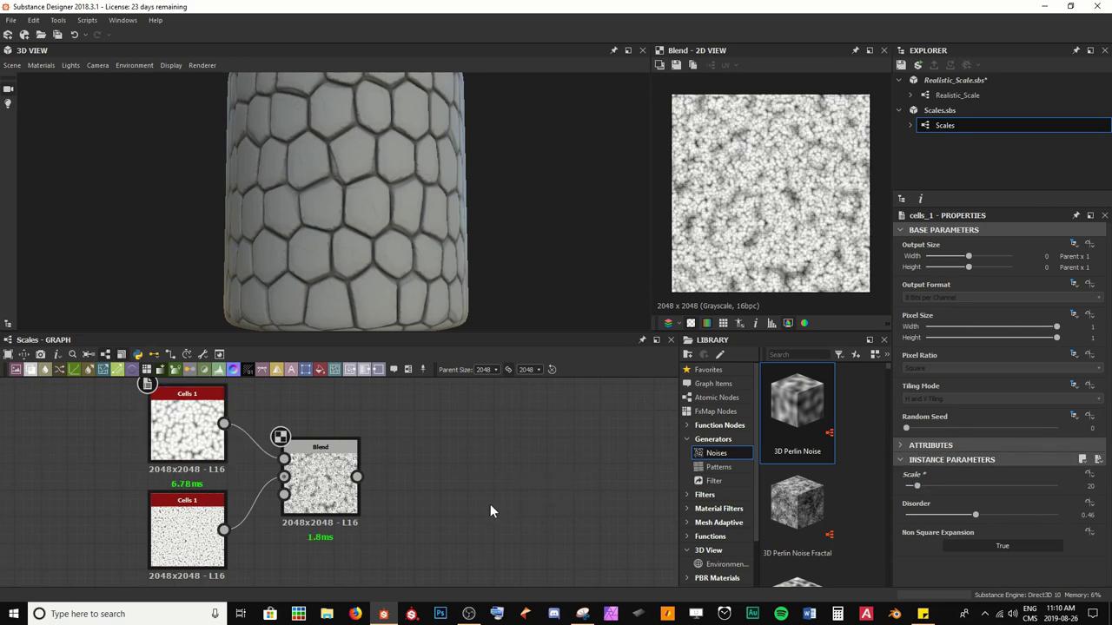
Move the outgoing links of the last Gradient Refactor node to the Blend output to preview the cell detail in 3D.
scroll(490, 500, "down", 5)
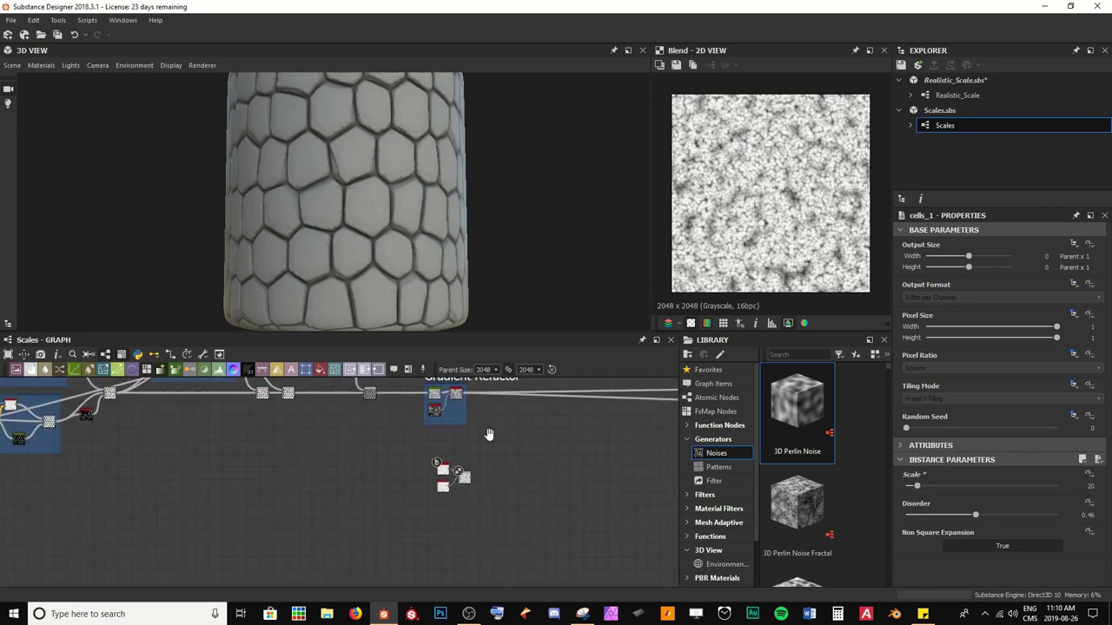
middle_click_drag(506, 465, 388, 485)
scroll(378, 484, "up", 3)
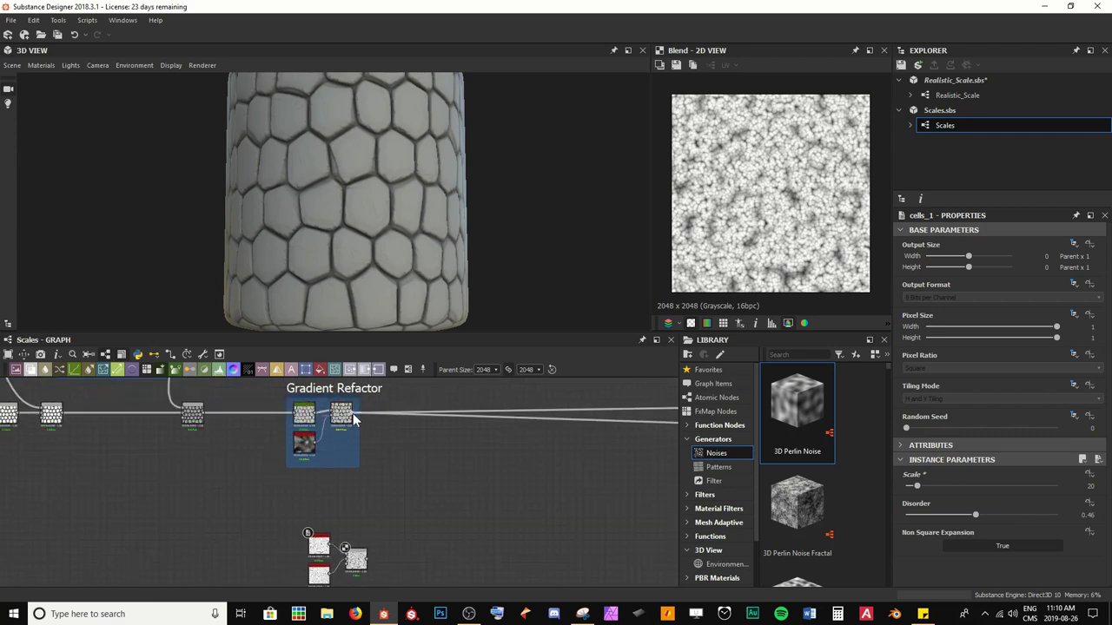
left_click_drag(351, 414, 369, 565, "shift")
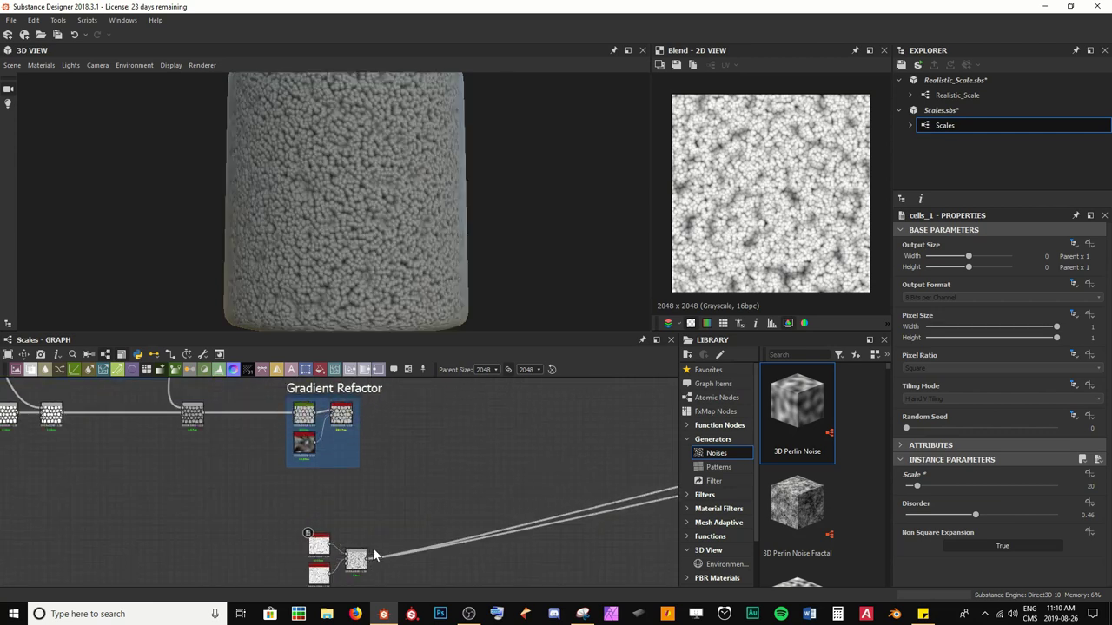
middle_click_drag(373, 548, 403, 451)
scroll(403, 450, "up", 5)
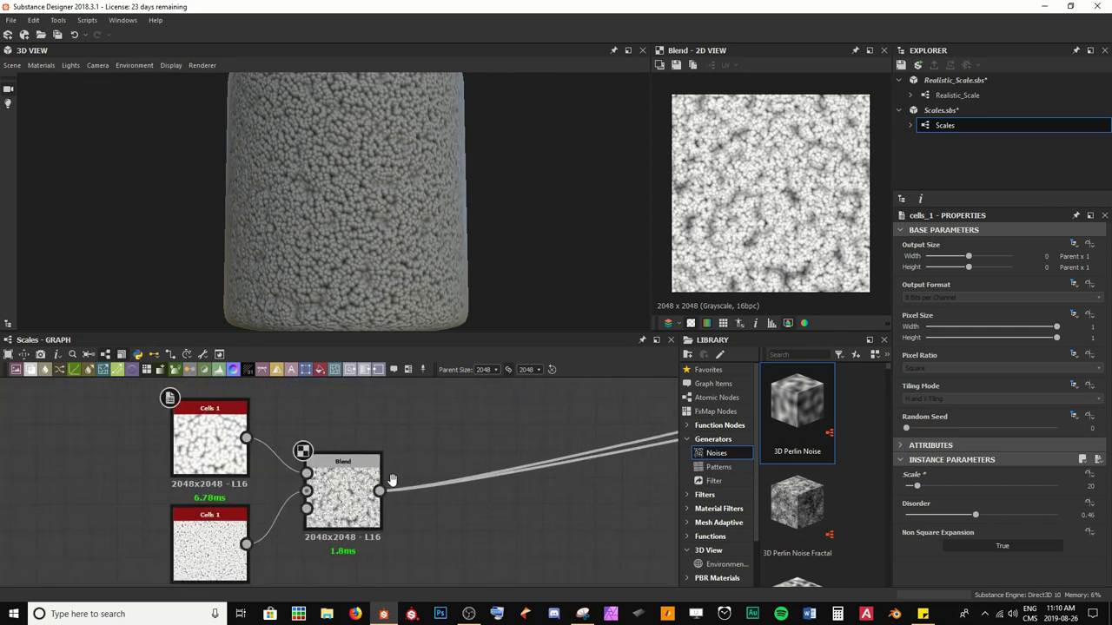
scroll(384, 283, "up", 5)
Insert a Slope Blur Grayscale node after the Blend node of the two Cells 1 noises.
left_click(341, 476)
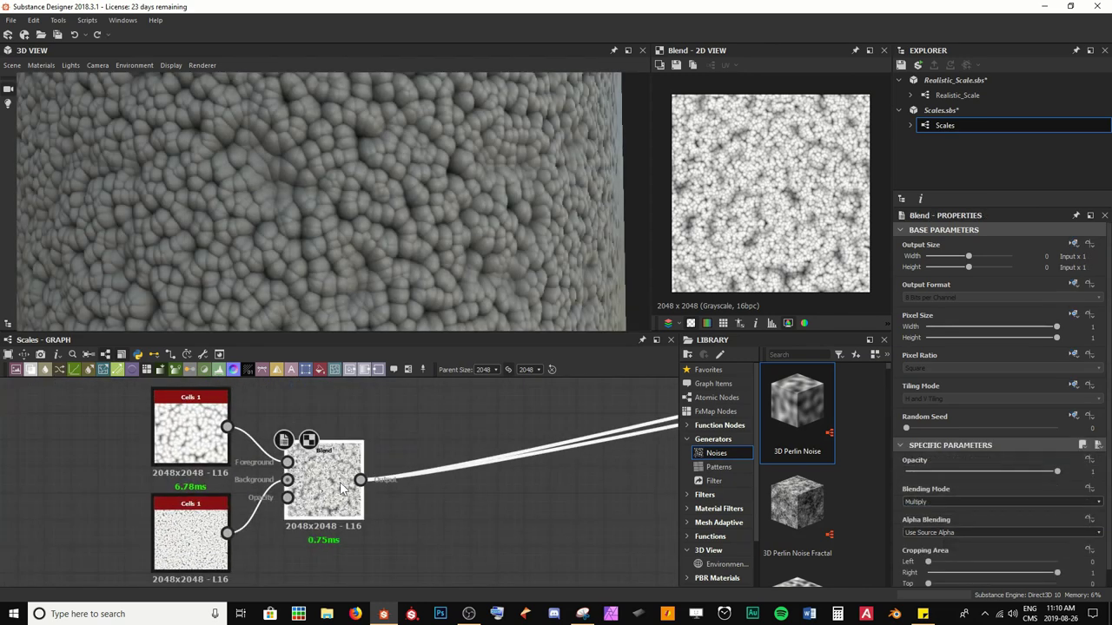
key("space")
type("slop")
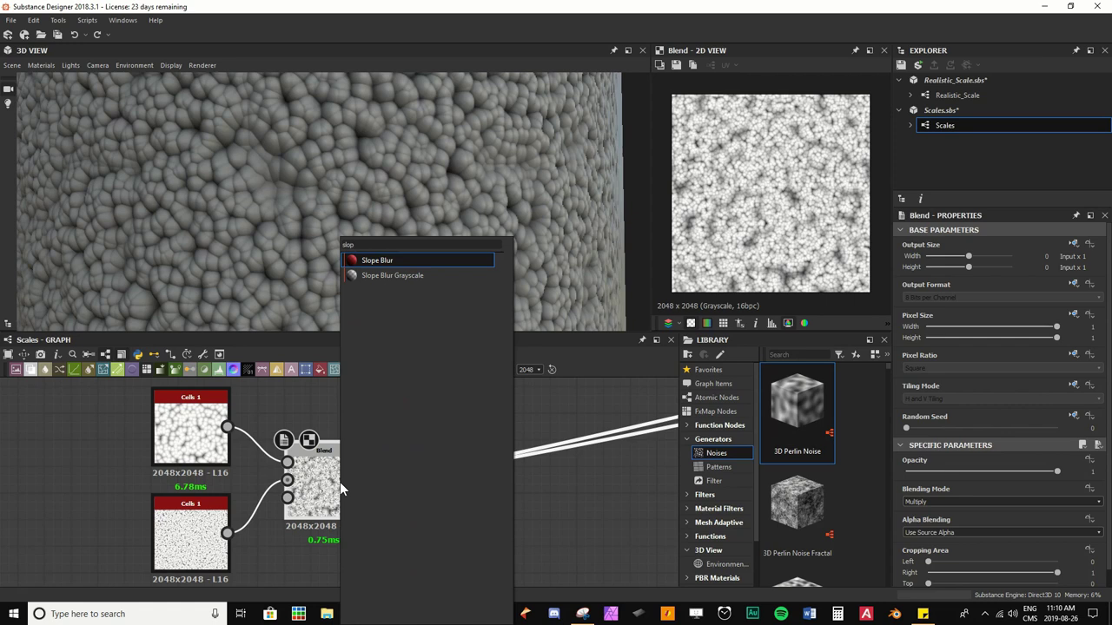
key("Down")
key("Return")
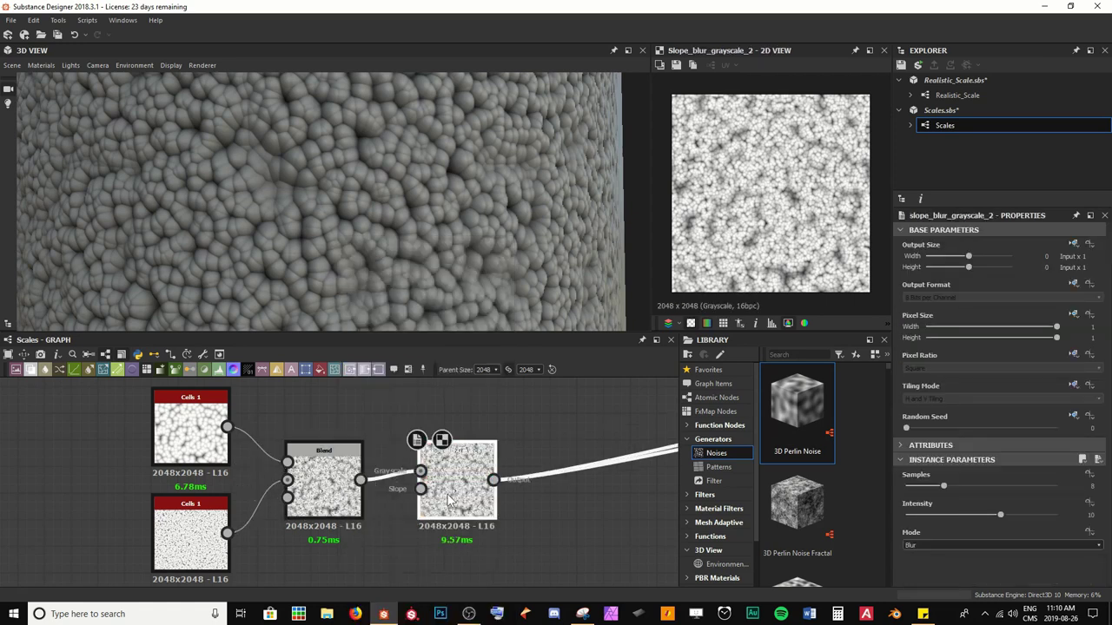
Add a Gaussian Noise node below the Blend and connect it to the Slope input of the Slope Blur Grayscale.
middle_click_drag(449, 495, 438, 448)
scroll(431, 456, "down", 1)
key("space")
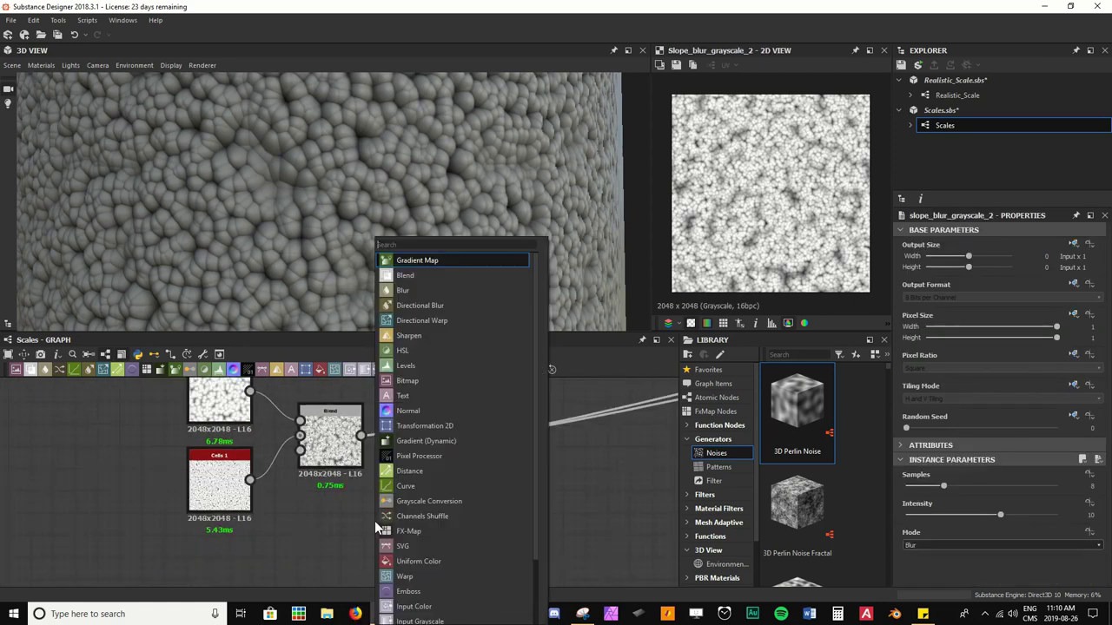
type("gaus")
key("Return")
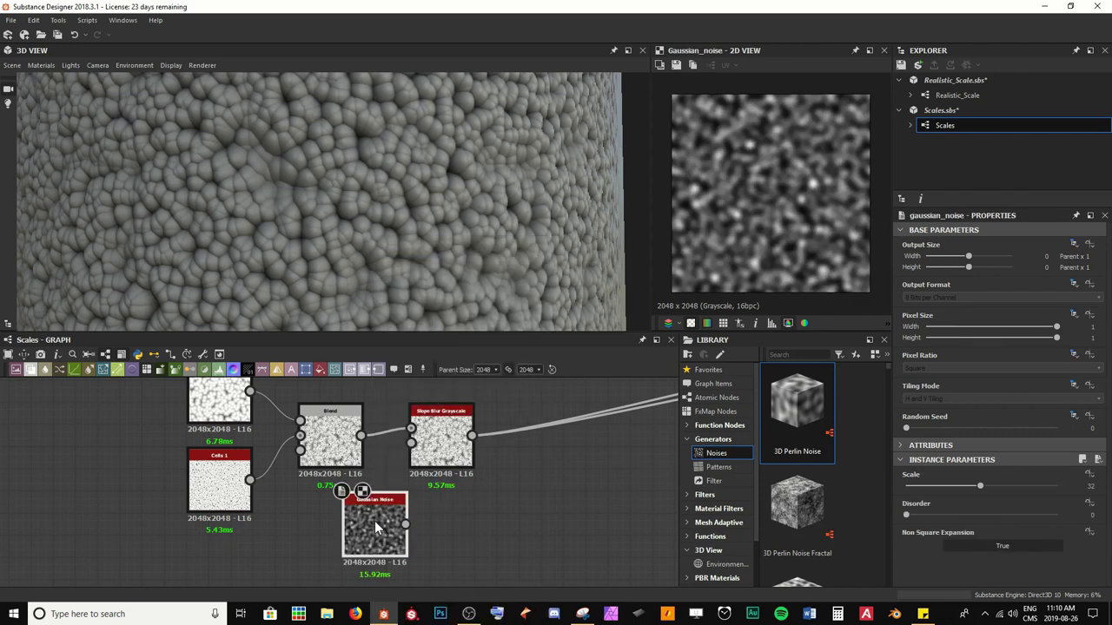
left_click_drag(375, 524, 411, 443)
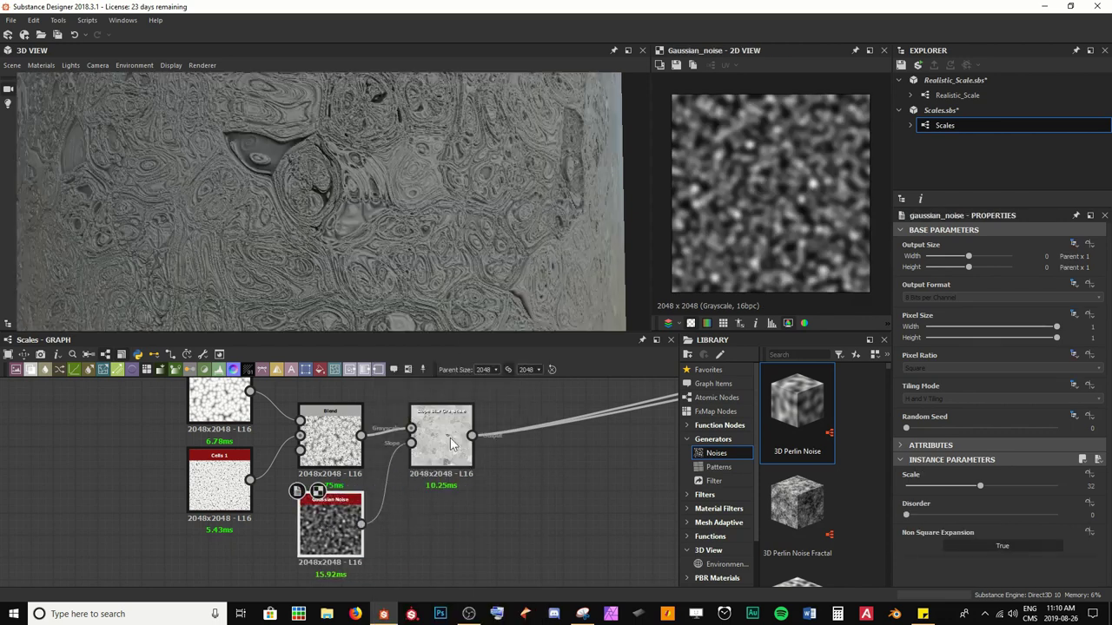
Set the Slope Blur Grayscale node's Samples to 32, Intensity to 0.73 and Mode to Max.
double_click(451, 445)
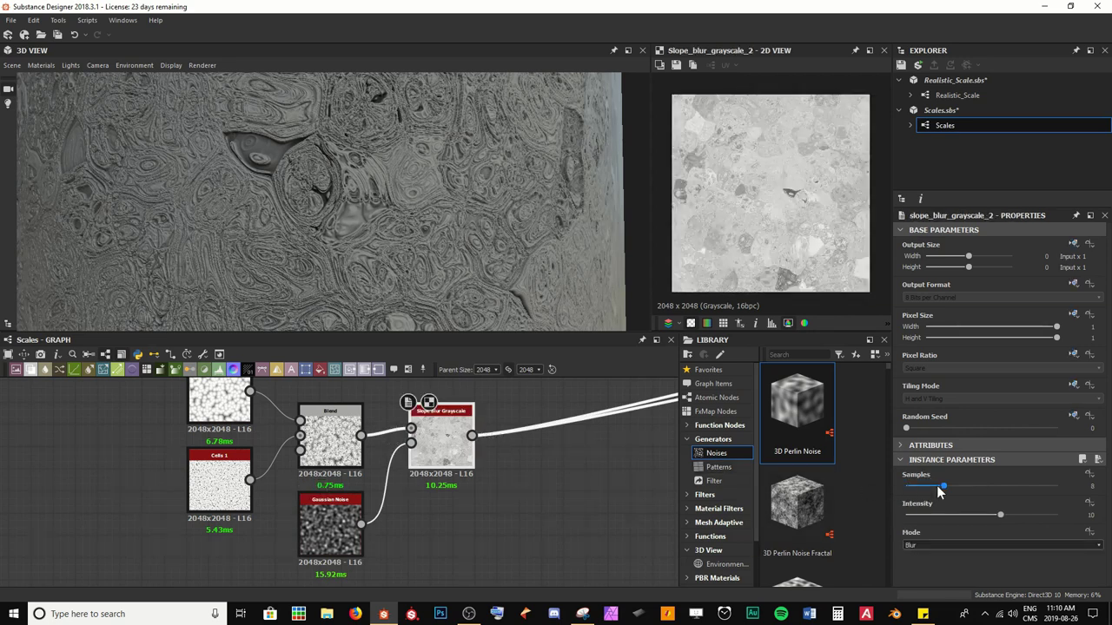
left_click_drag(941, 488, 1056, 485)
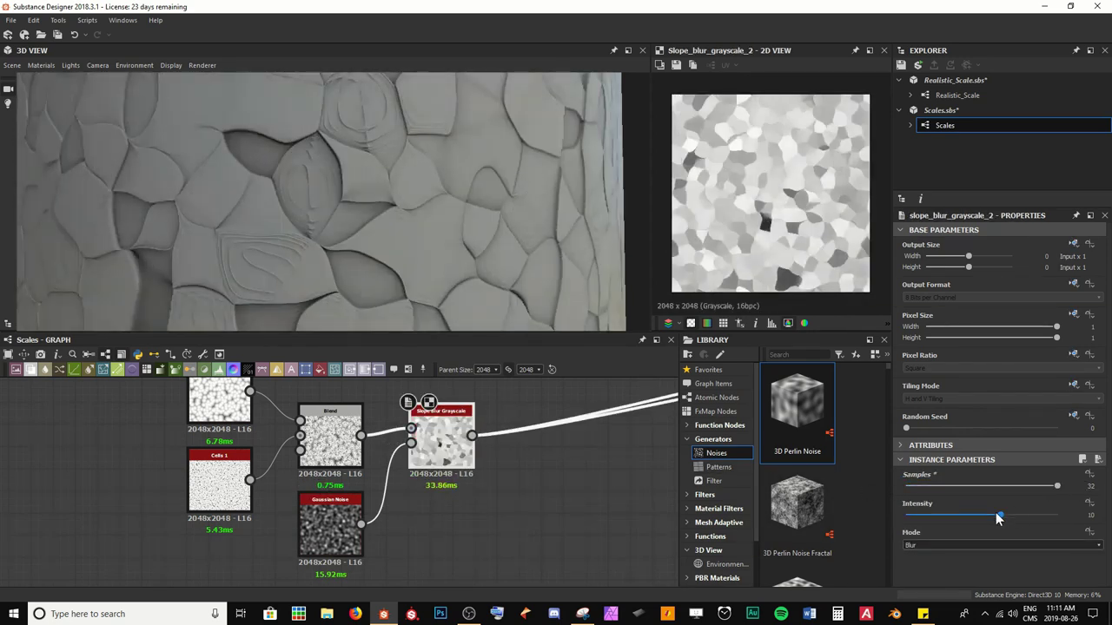
left_click_drag(999, 517, 912, 513)
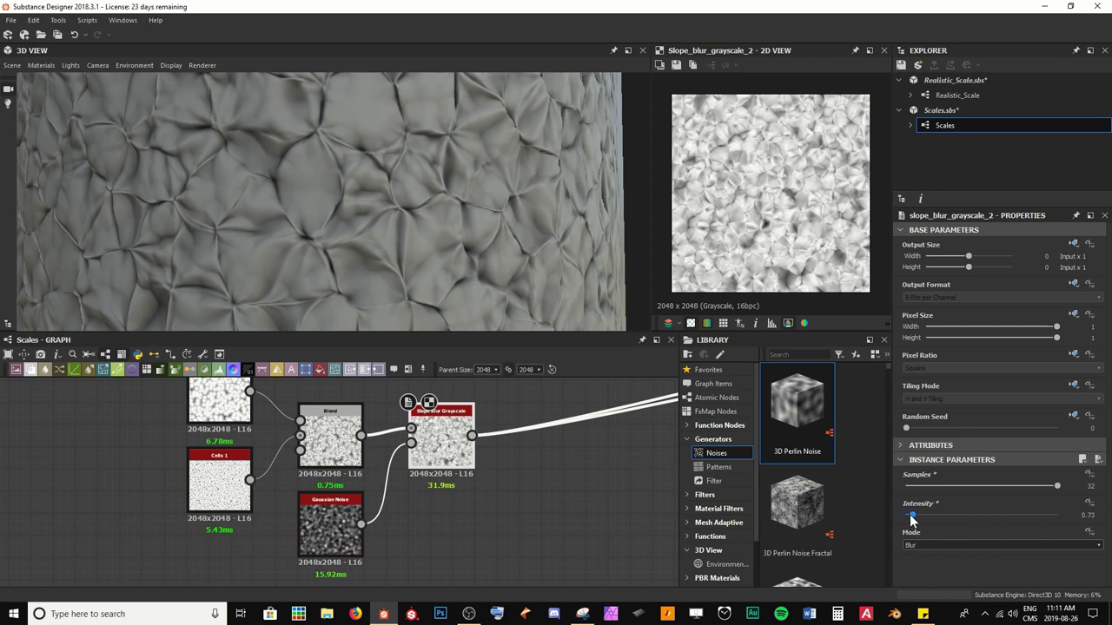
left_click(912, 544)
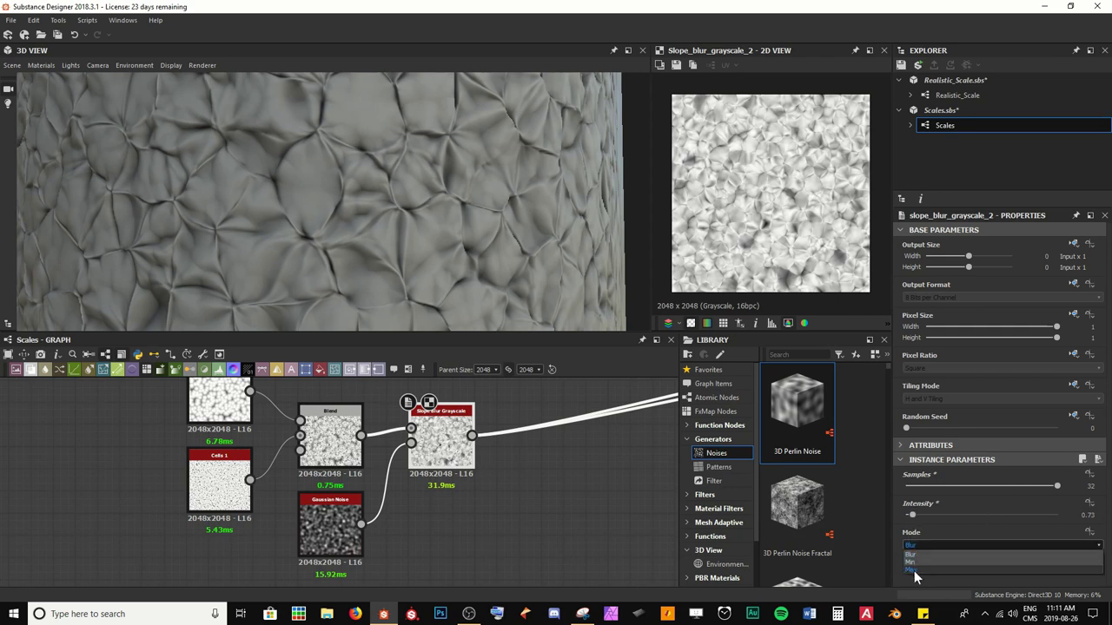
left_click(910, 570)
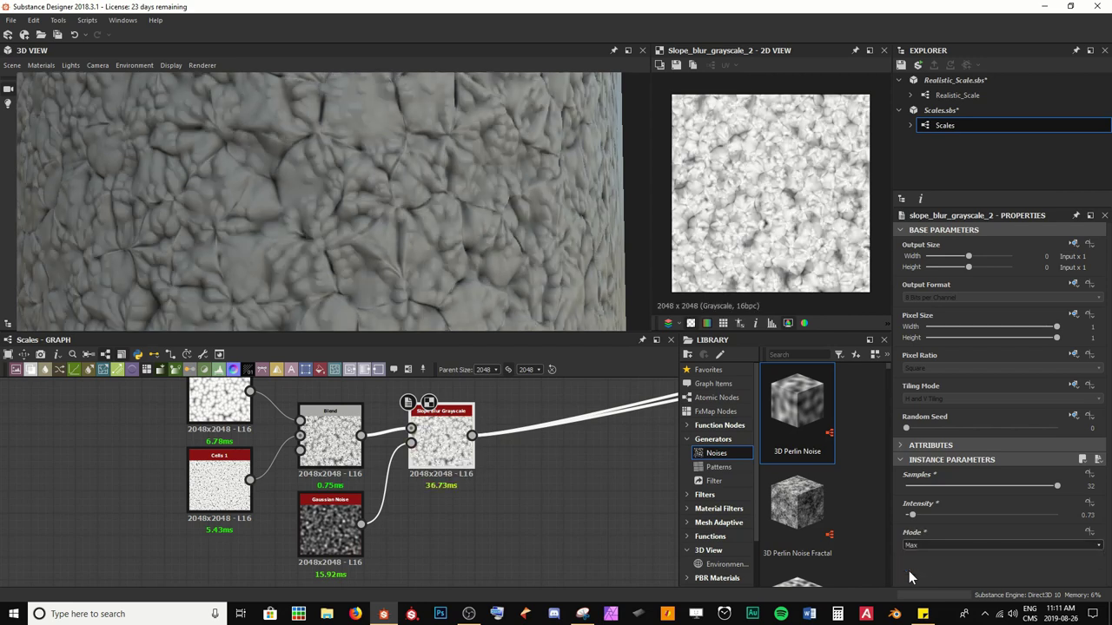
Set the Gaussian Noise node's Scale to 25 while checking the surface in 3D, and save the package.
scroll(278, 229, "up", 3)
left_click_drag(292, 241, 352, 218)
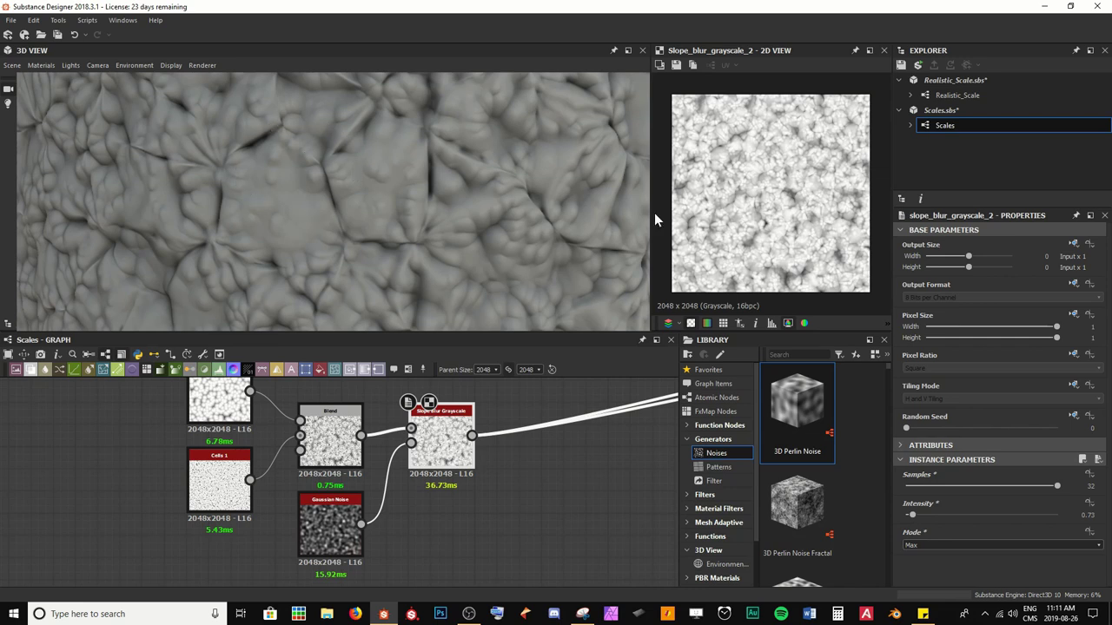
scroll(742, 199, "up", 5)
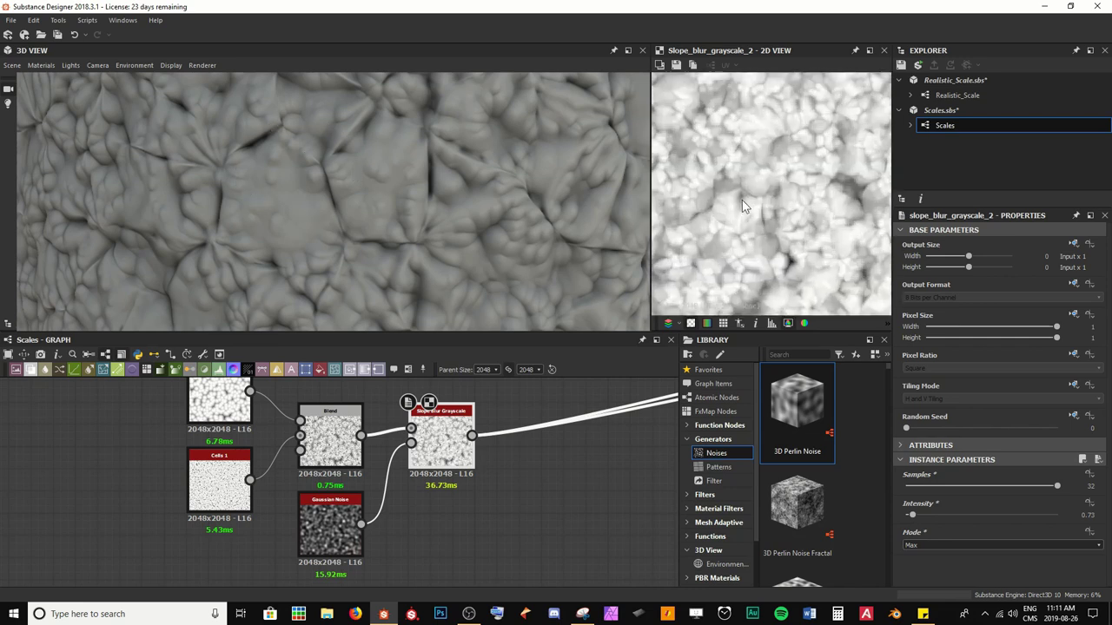
left_click(333, 521)
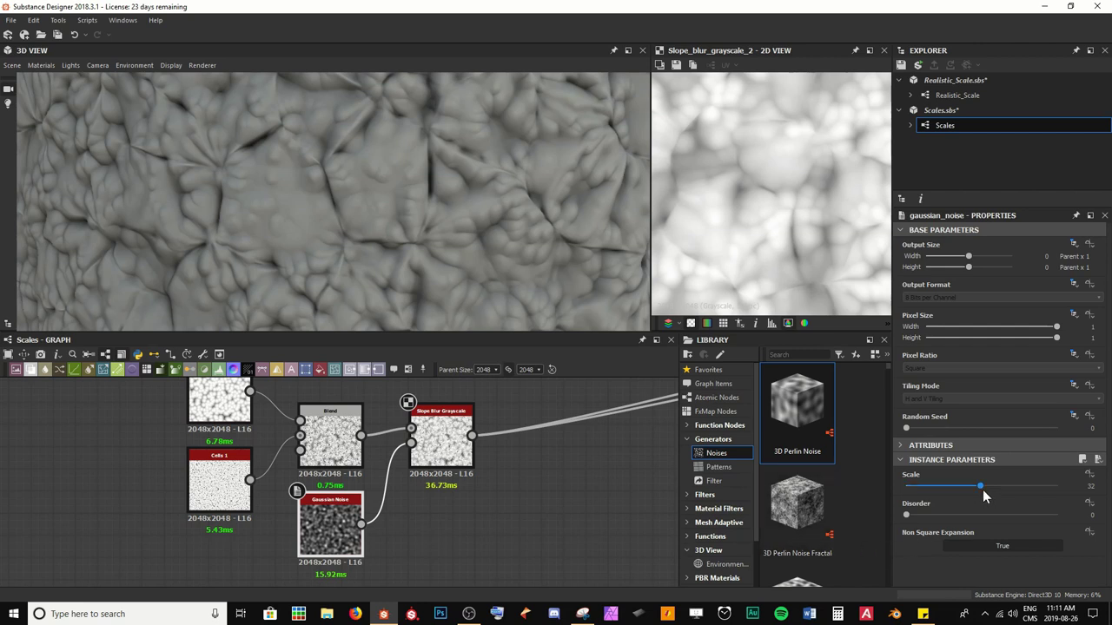
left_click_drag(979, 492, 935, 495)
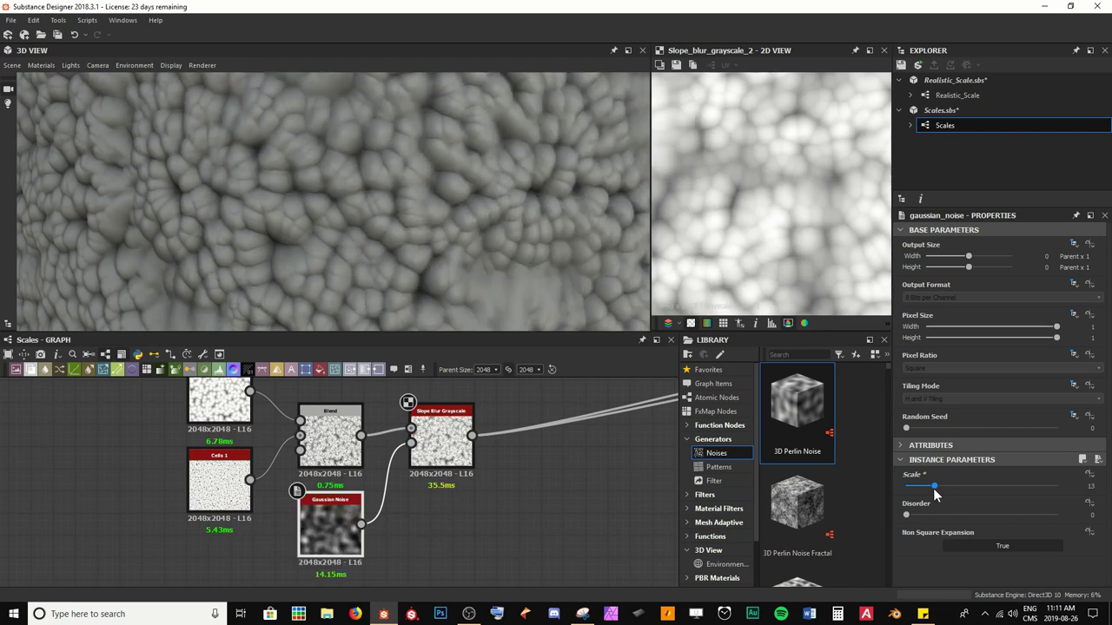
scroll(326, 210, "down", 5)
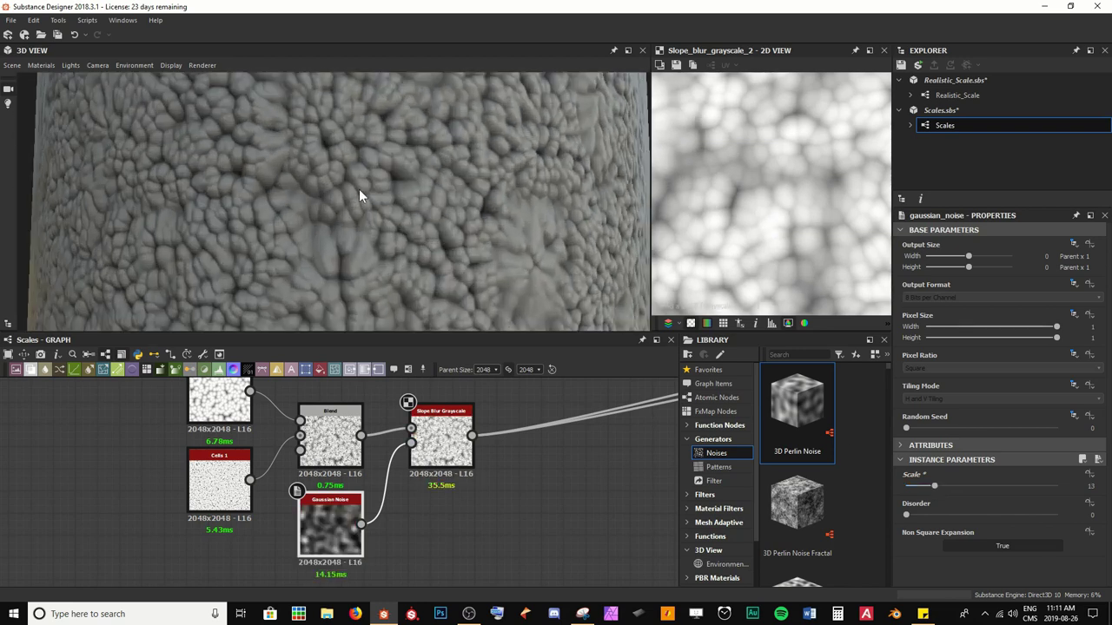
left_click_drag(934, 486, 962, 478)
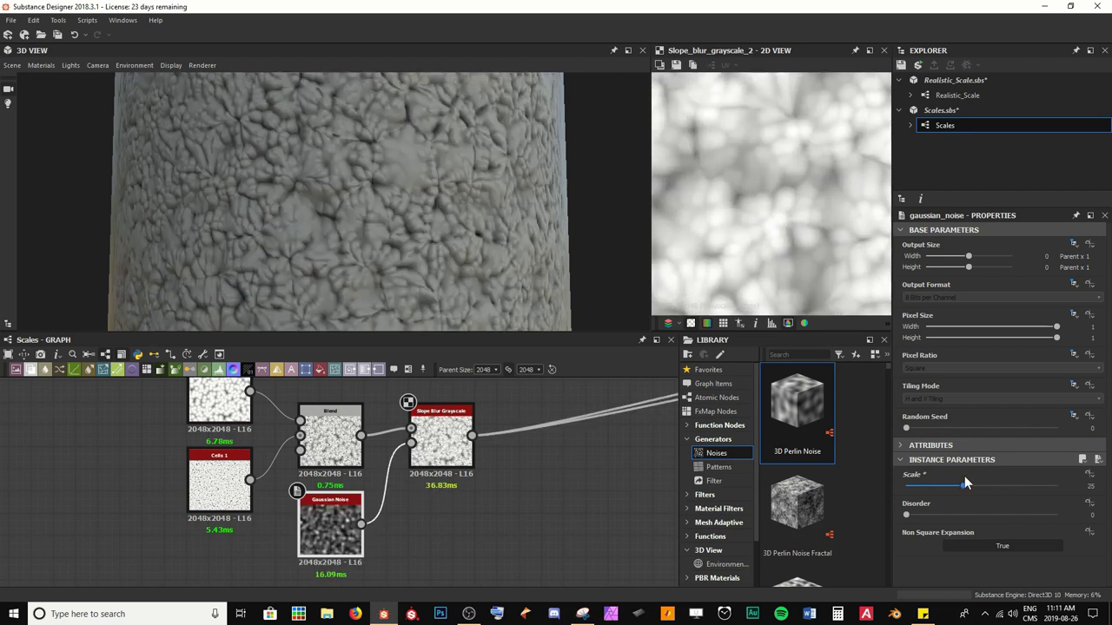
key("ctrl+s")
scroll(457, 184, "down", 3)
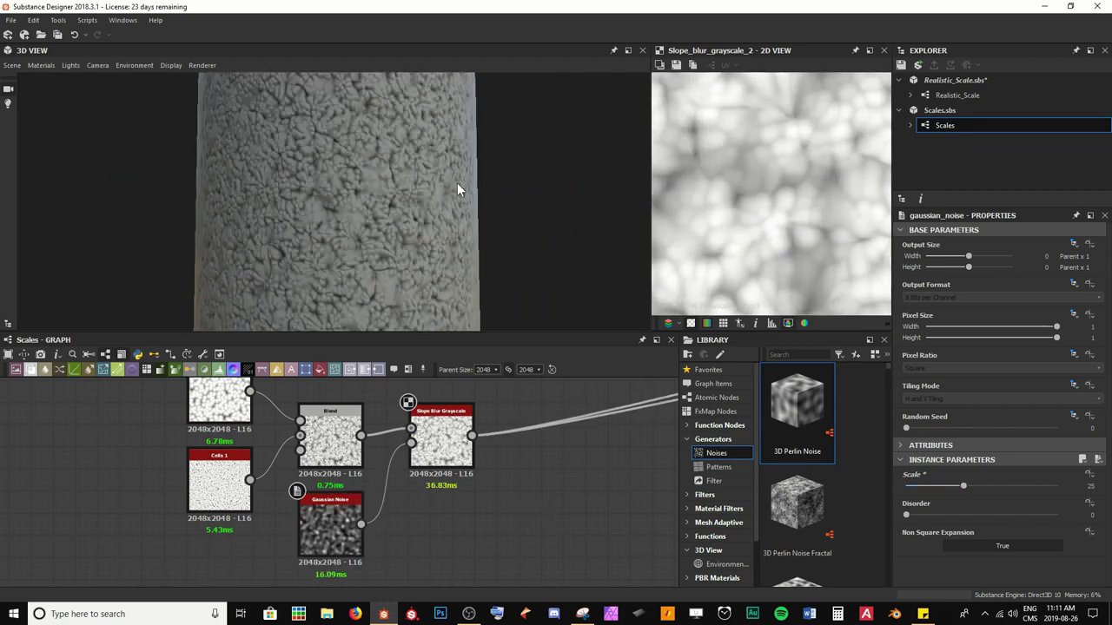
left_click_drag(457, 184, 316, 164)
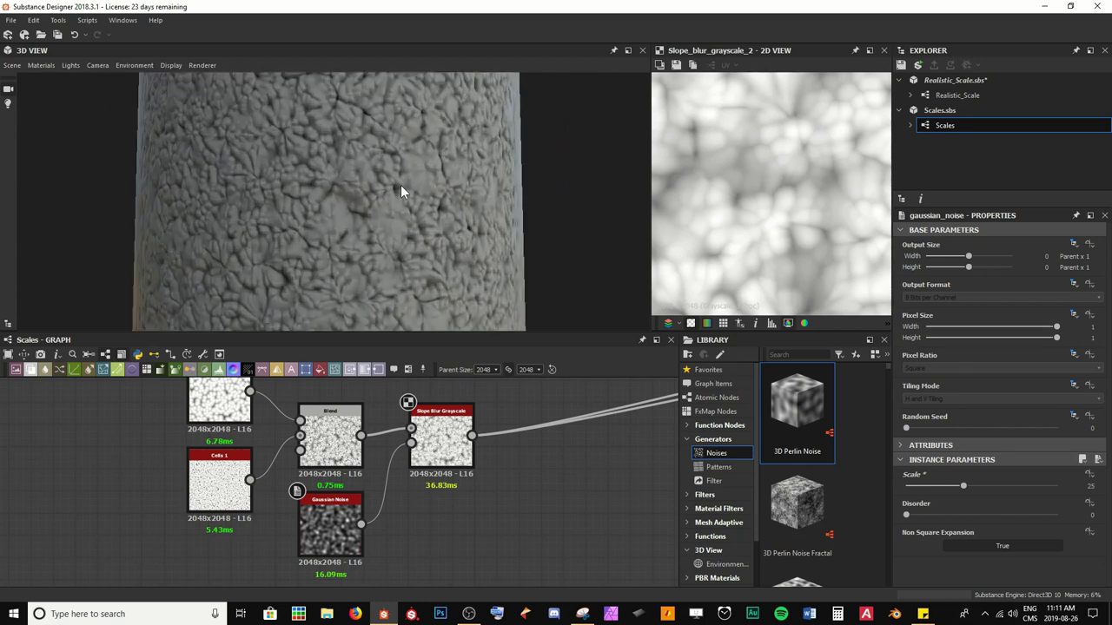
Insert a Histogram Range node after the Slope Blur Grayscale node.
middle_click_drag(548, 463, 421, 485)
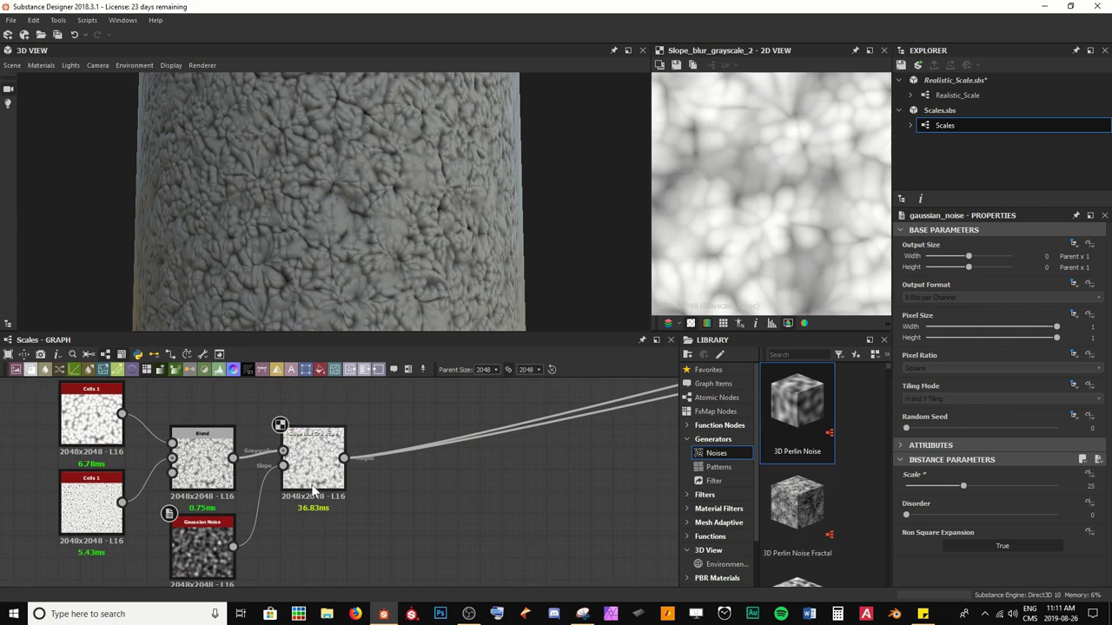
left_click(313, 491)
key("space")
type("hist")
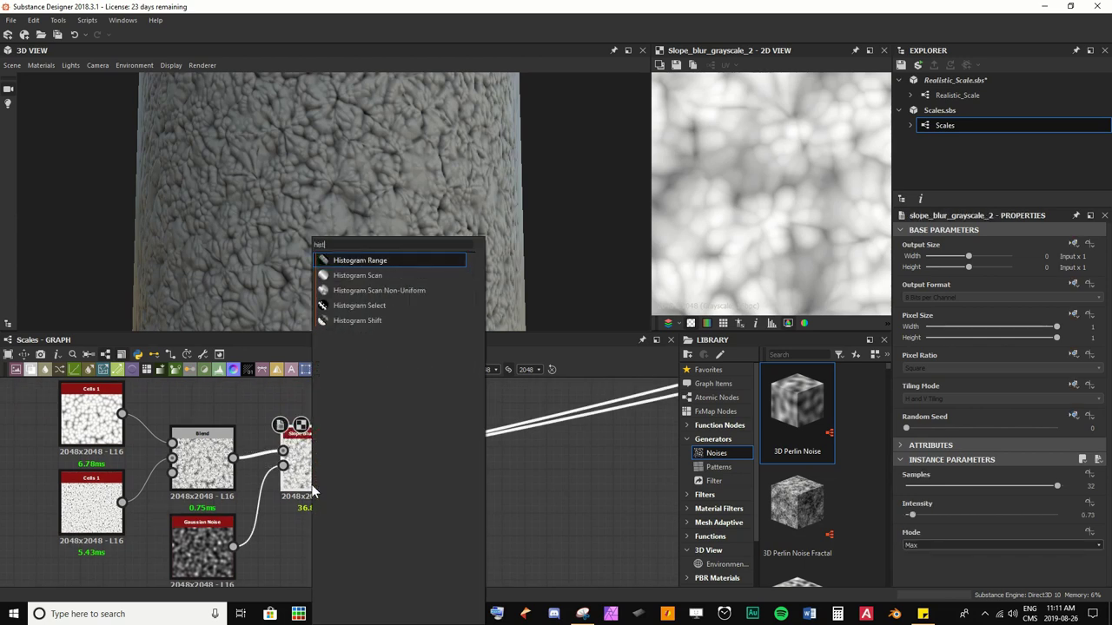
key("Down")
key("Up")
key("Return")
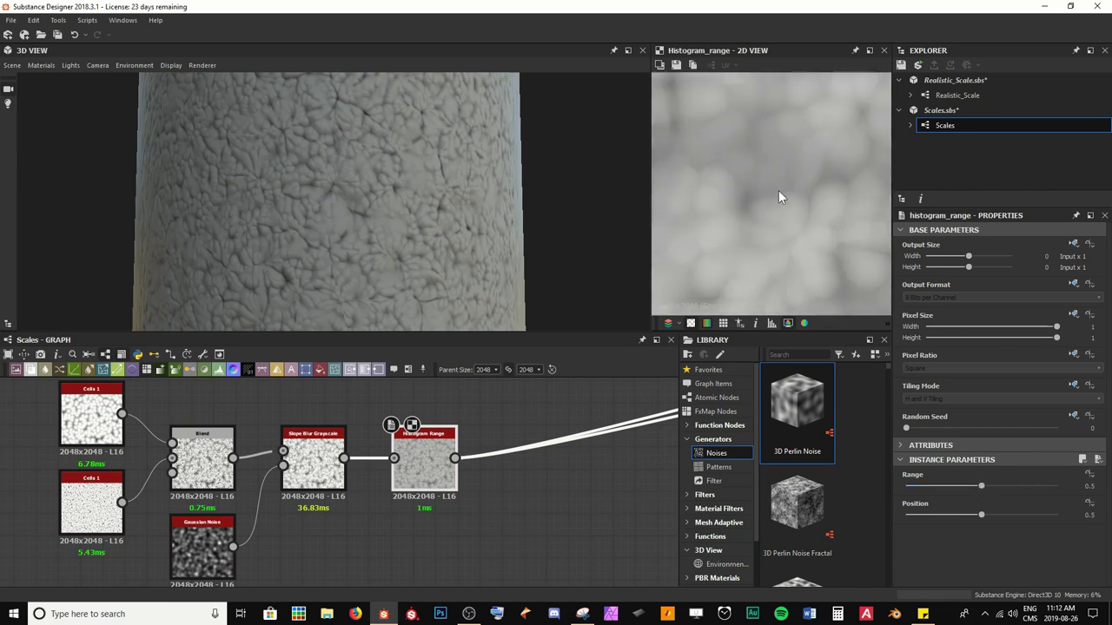
Add a Levels node above the Histogram Range and feed it from the Slope Blur Grayscale node.
middle_click_drag(426, 396, 418, 440)
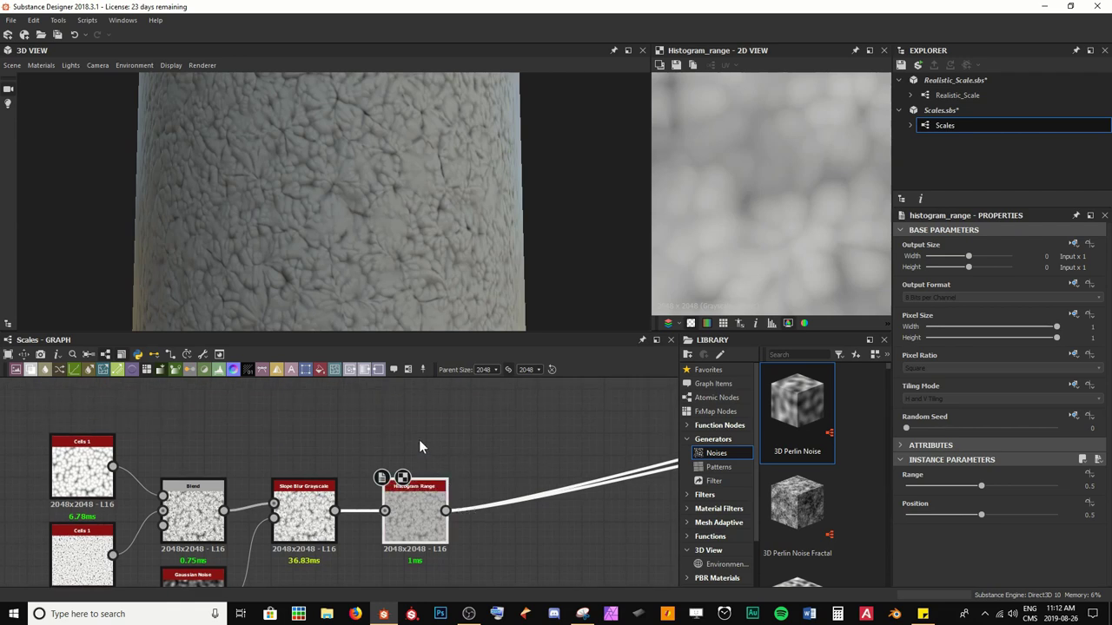
key("space")
type("levels")
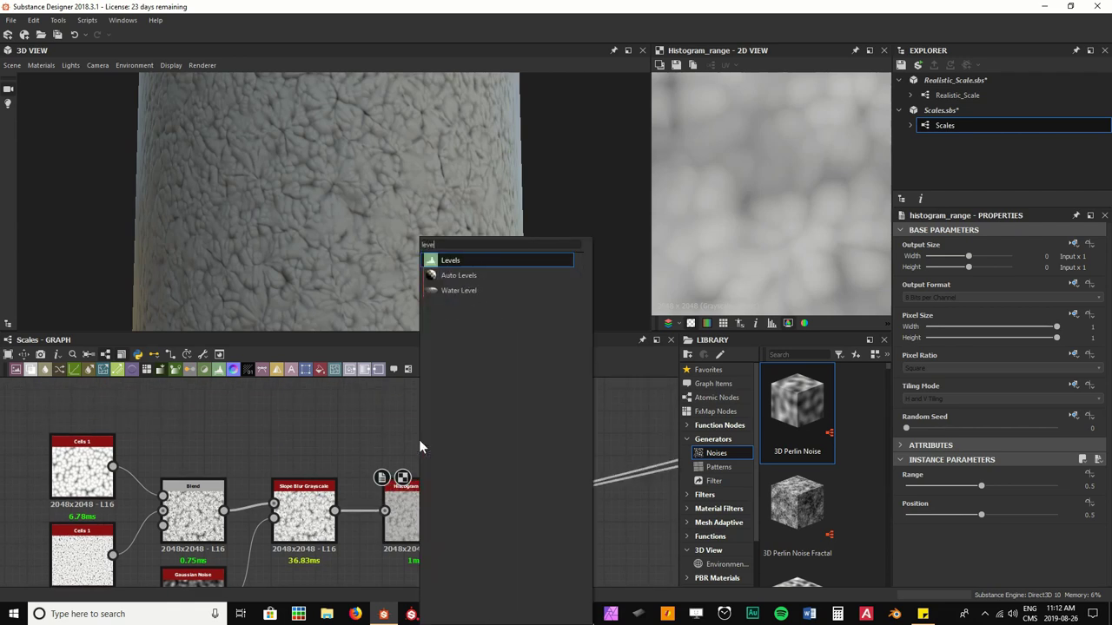
key("Return")
left_click_drag(419, 446, 419, 402)
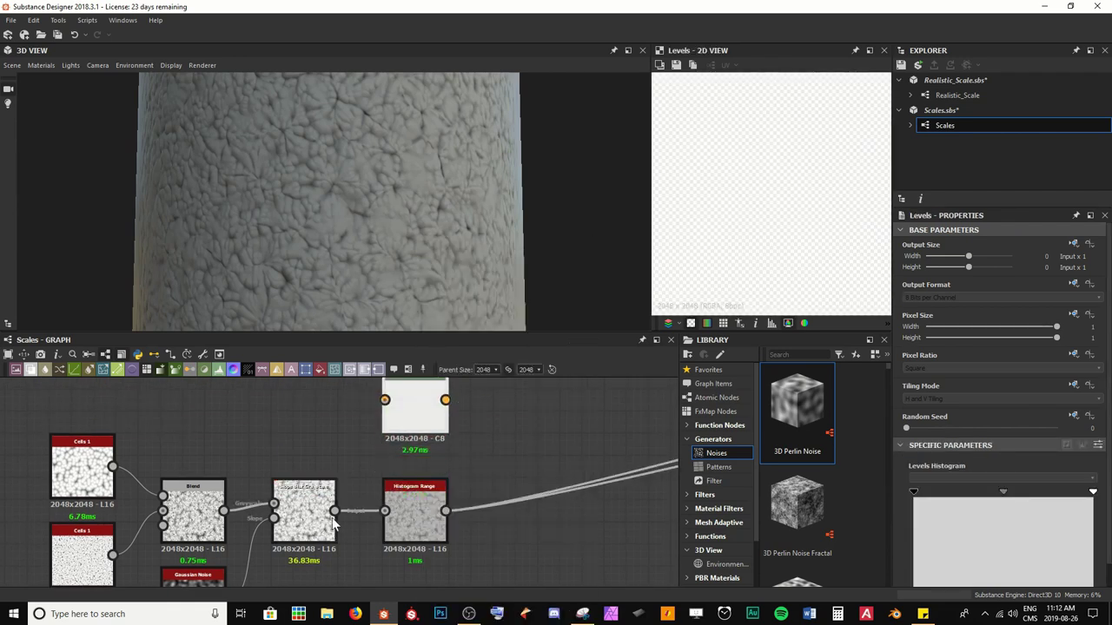
left_click_drag(335, 510, 385, 399)
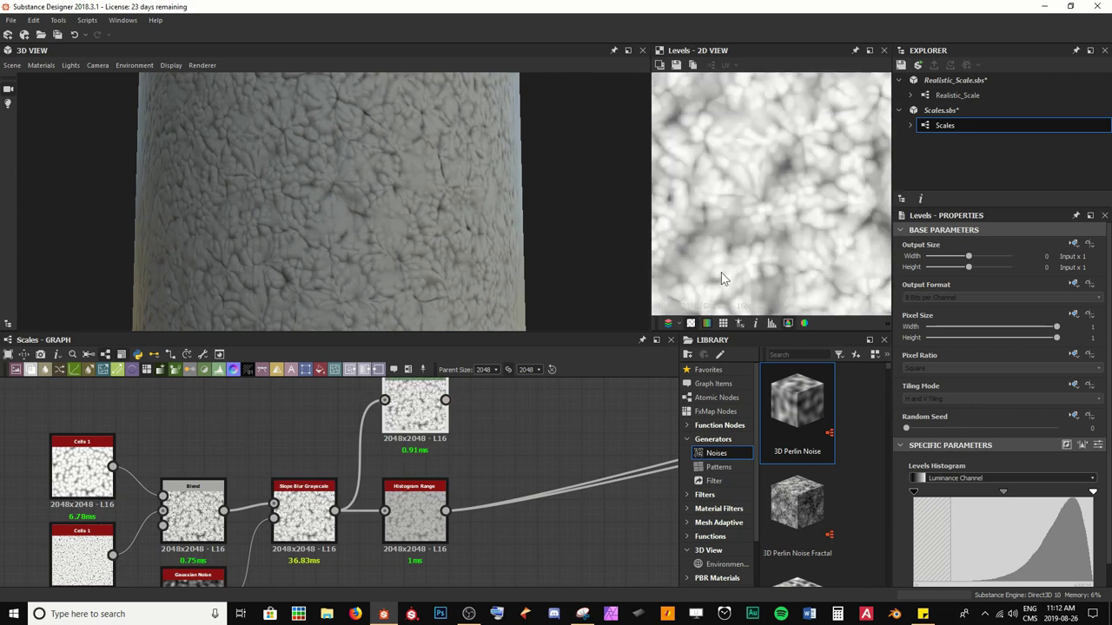
Compress the Levels node's output range to a narrow band of mid greys while checking the noise preview.
scroll(1004, 526, "down", 1)
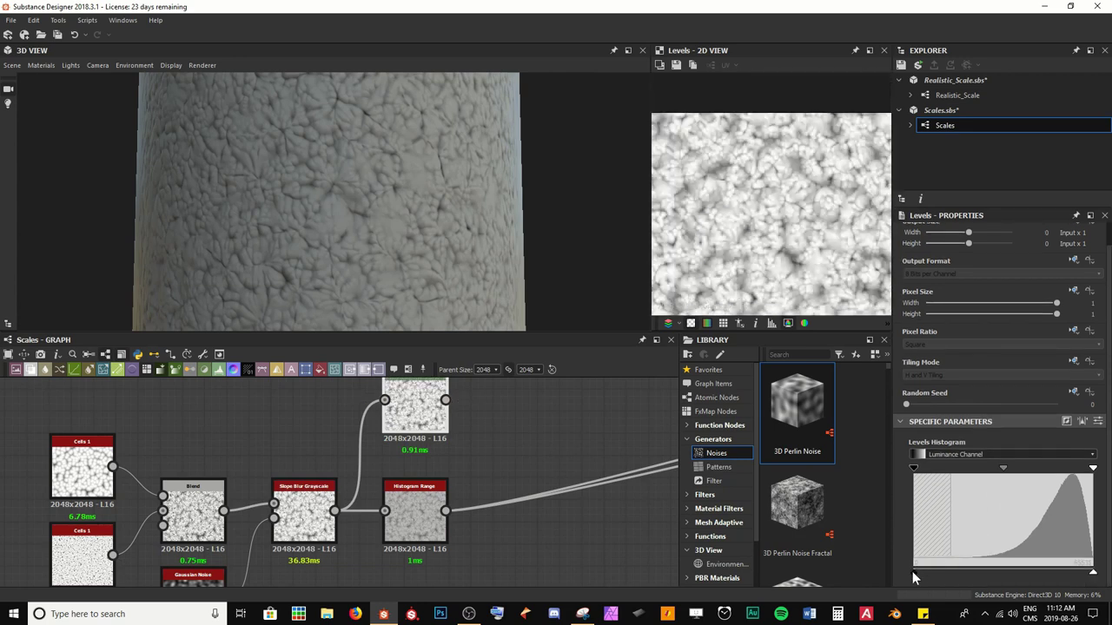
left_click_drag(913, 571, 973, 565)
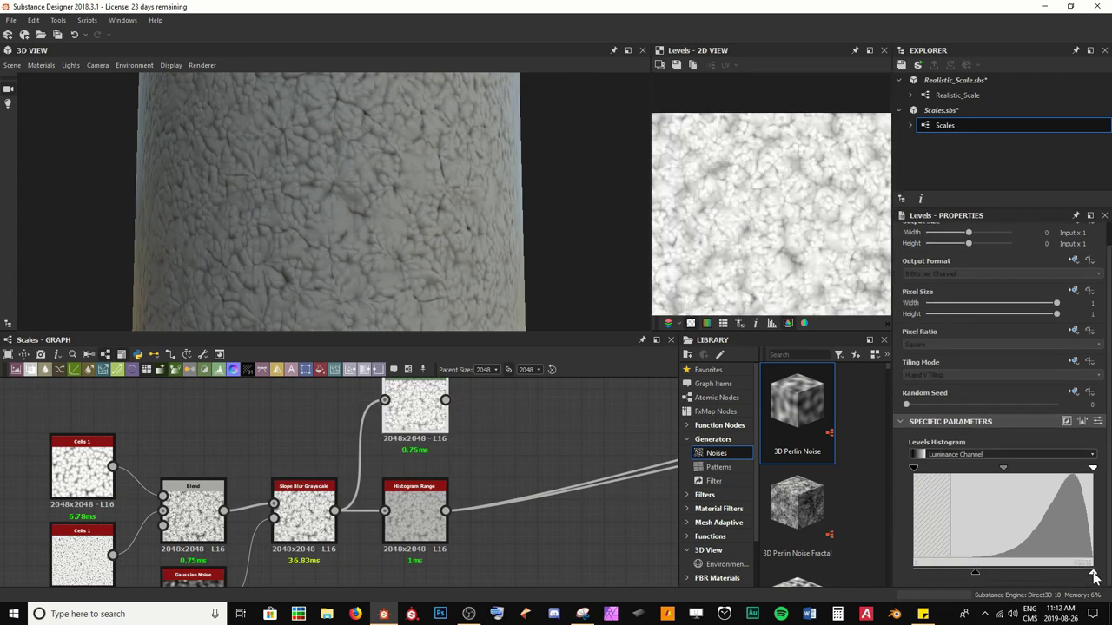
left_click_drag(1093, 572, 1024, 577)
scroll(761, 202, "up", 2)
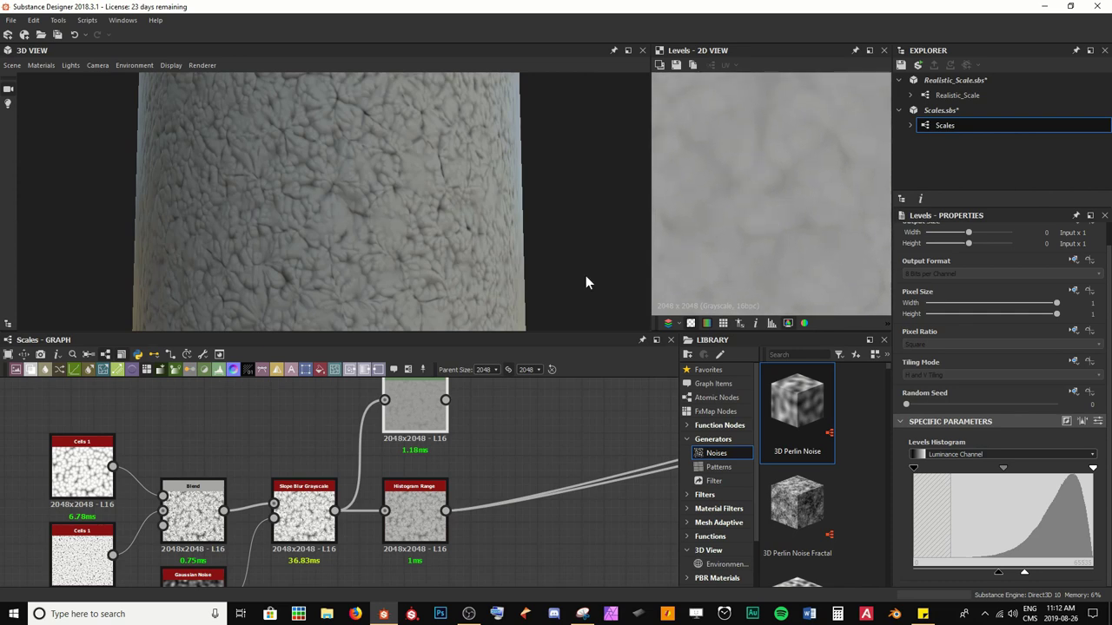
Set the Histogram Range node's Range to 0.23 and delete the Levels node above it.
double_click(415, 517)
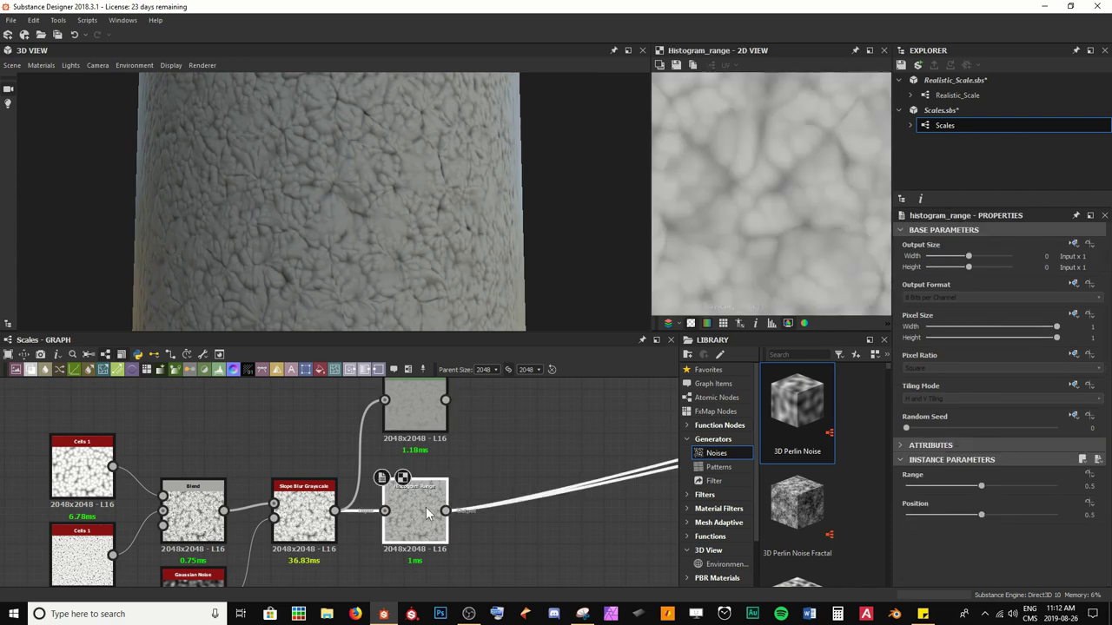
left_click_drag(981, 486, 941, 483)
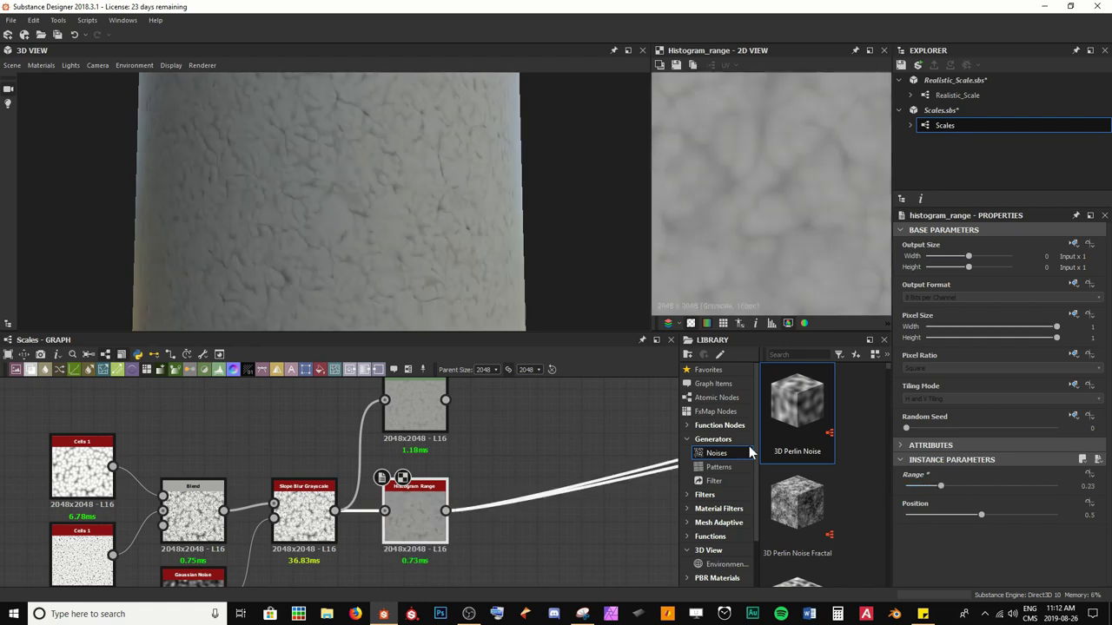
left_click(428, 418)
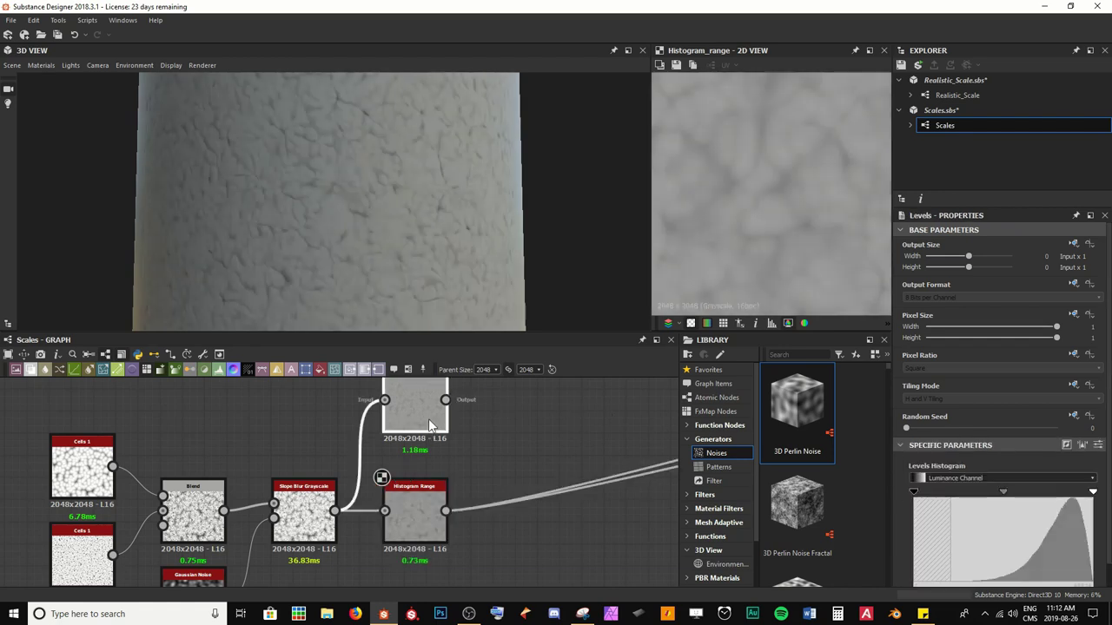
key("Delete")
left_click(423, 521)
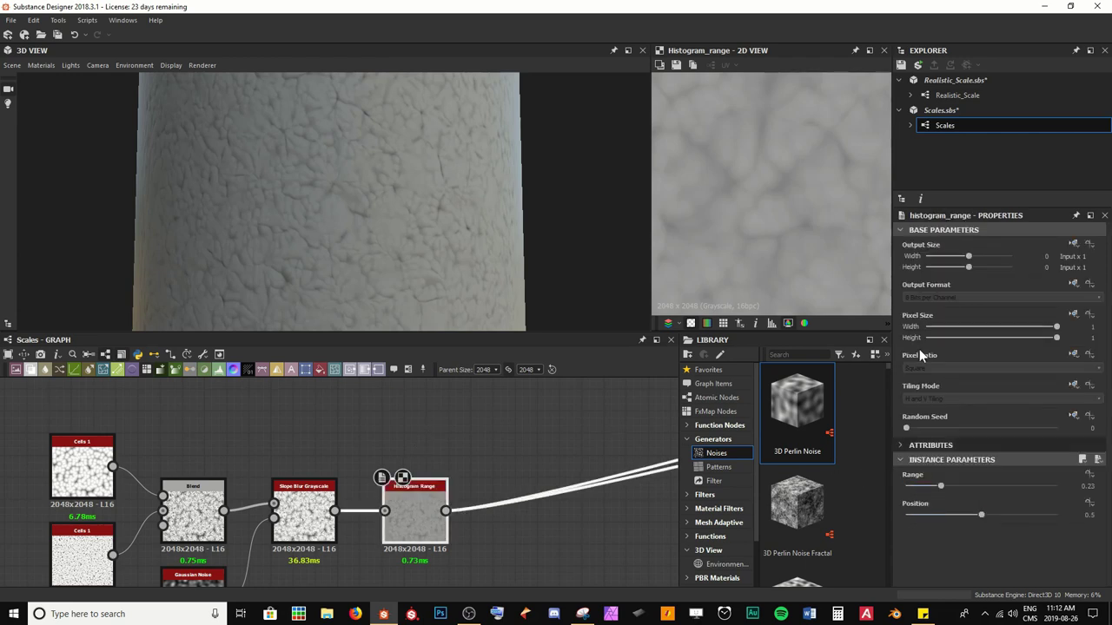
Set the Histogram Range node's Position to 0.68 while checking the surface in 2D and 3D.
scroll(773, 173, "down", 2)
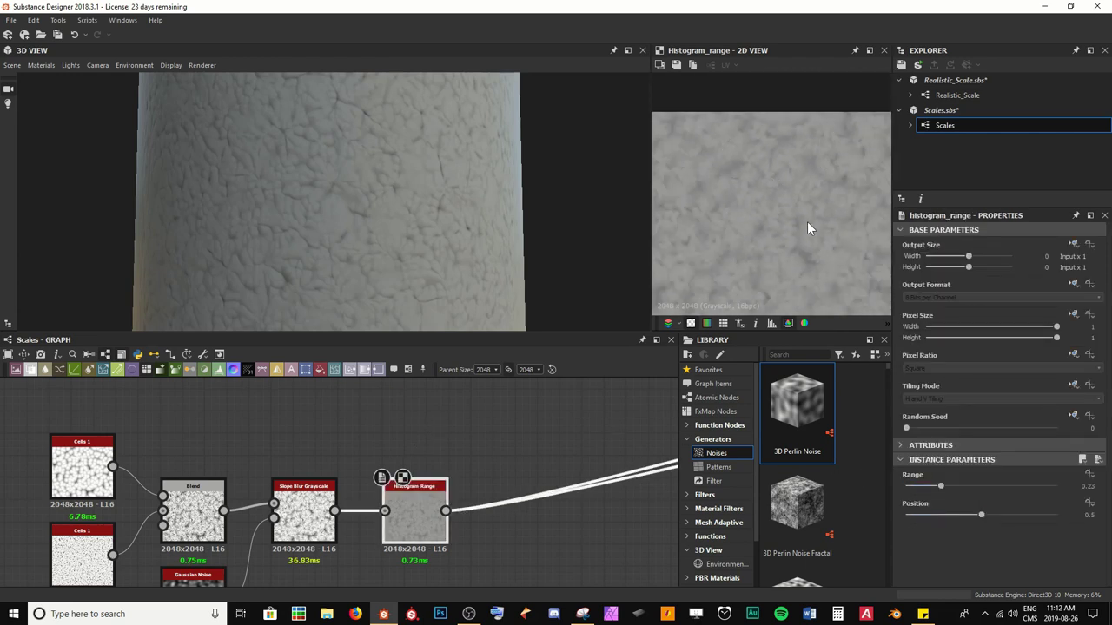
scroll(803, 213, "up", 2)
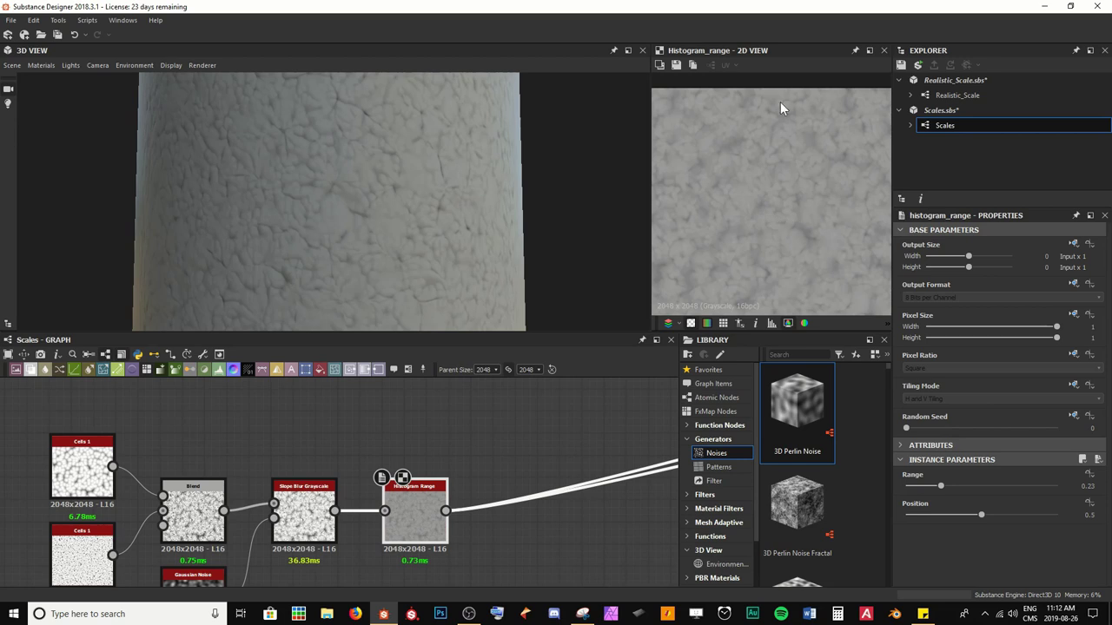
mouse_move(487, 217)
left_mouse_down()
mouse_move(417, 238)
mouse_move(477, 236)
mouse_move(417, 173)
mouse_move(405, 224)
left_mouse_up()
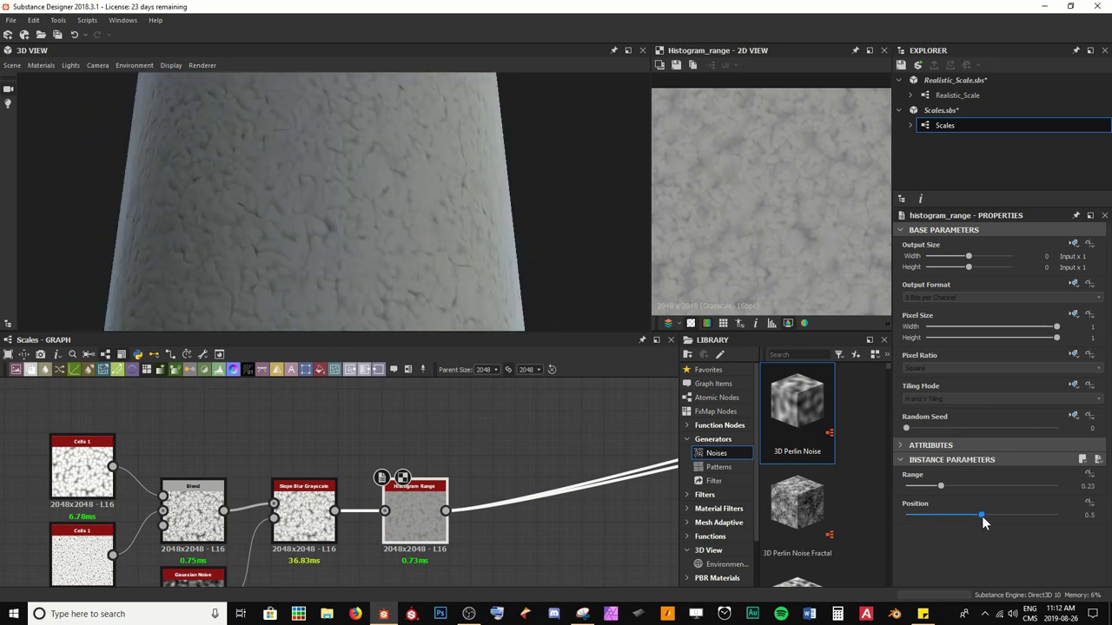
left_click_drag(982, 515, 1009, 513)
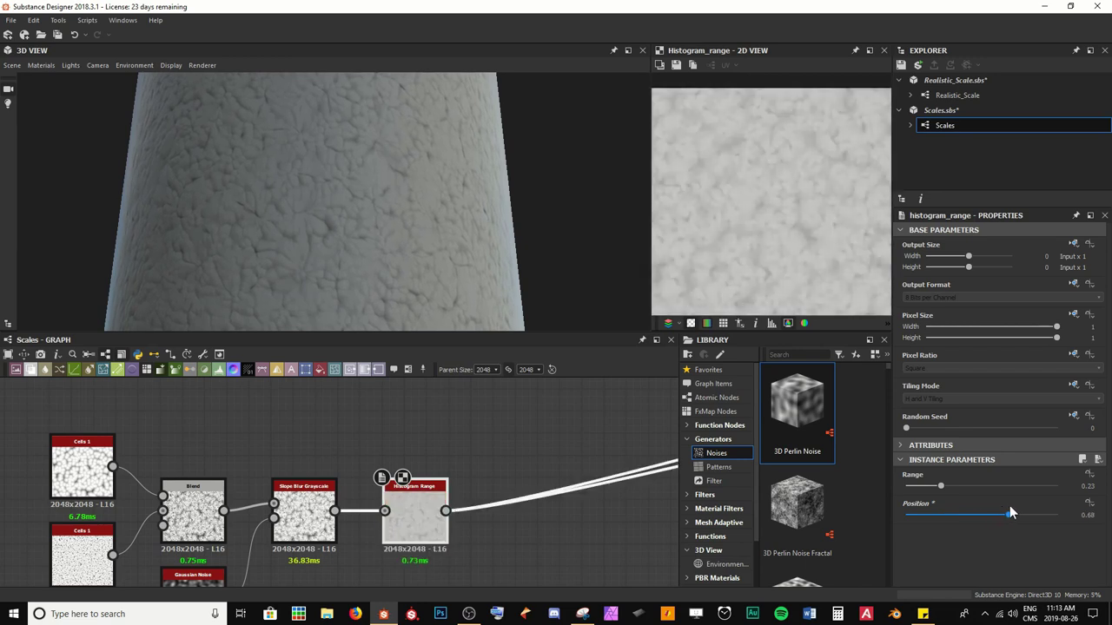
Preview the Slope Blur Grayscale output inside the Gradient Refactor frame.
scroll(477, 448, "down", 1)
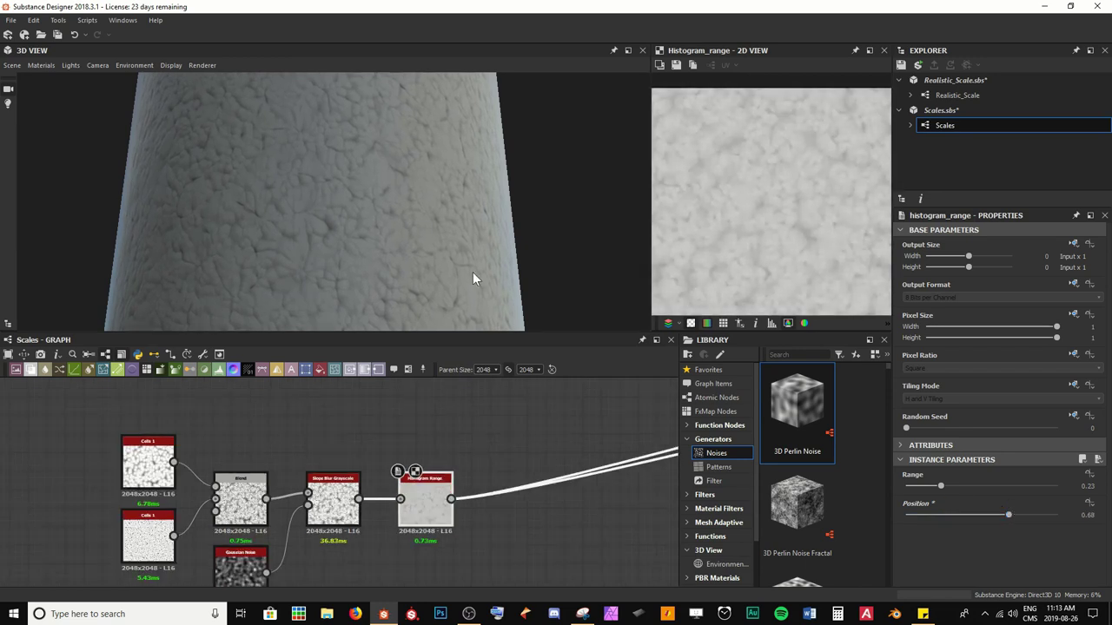
scroll(486, 472, "down", 2)
middle_click_drag(478, 395, 439, 483)
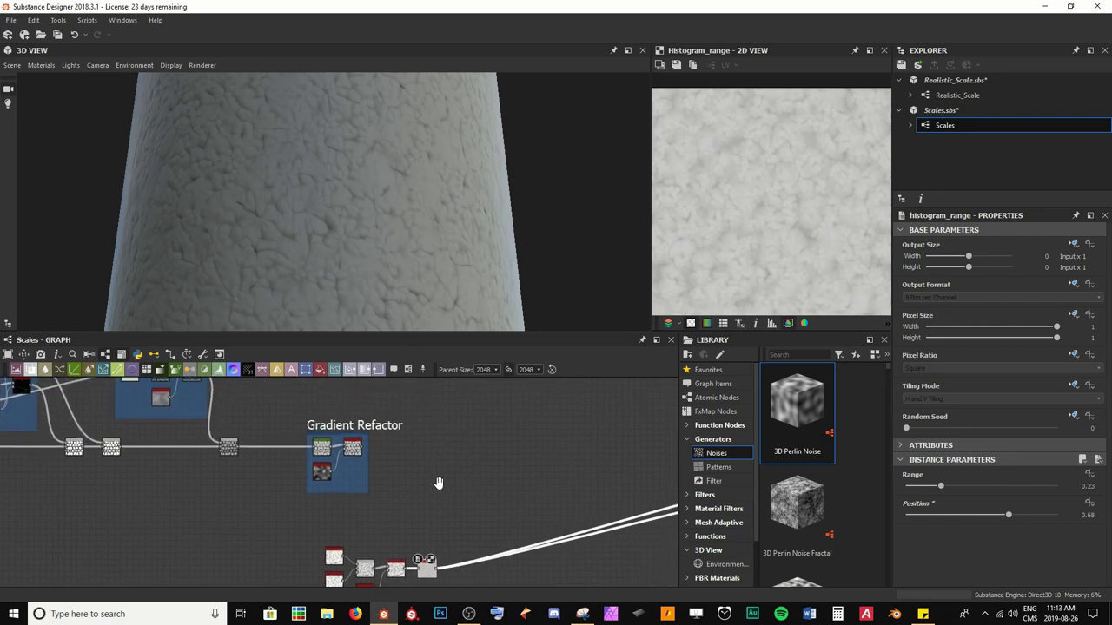
double_click(352, 449)
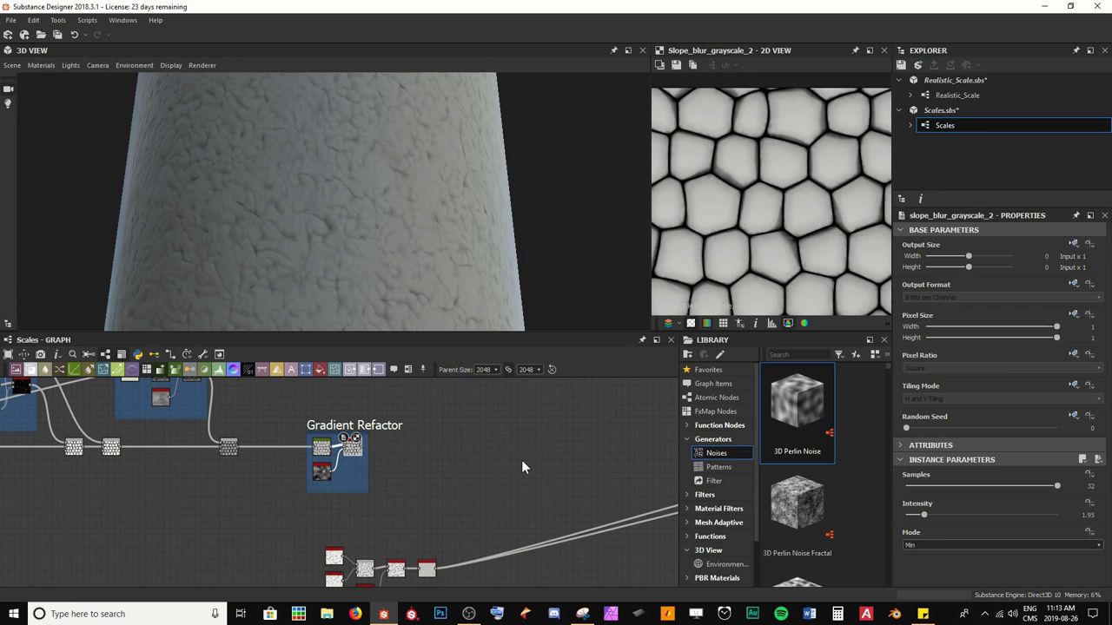
Reset all of the Histogram Range node's instance parameters to their default values.
scroll(471, 521, "up", 2)
middle_click_drag(469, 522, 506, 414)
scroll(467, 490, "up", 5)
double_click(443, 472)
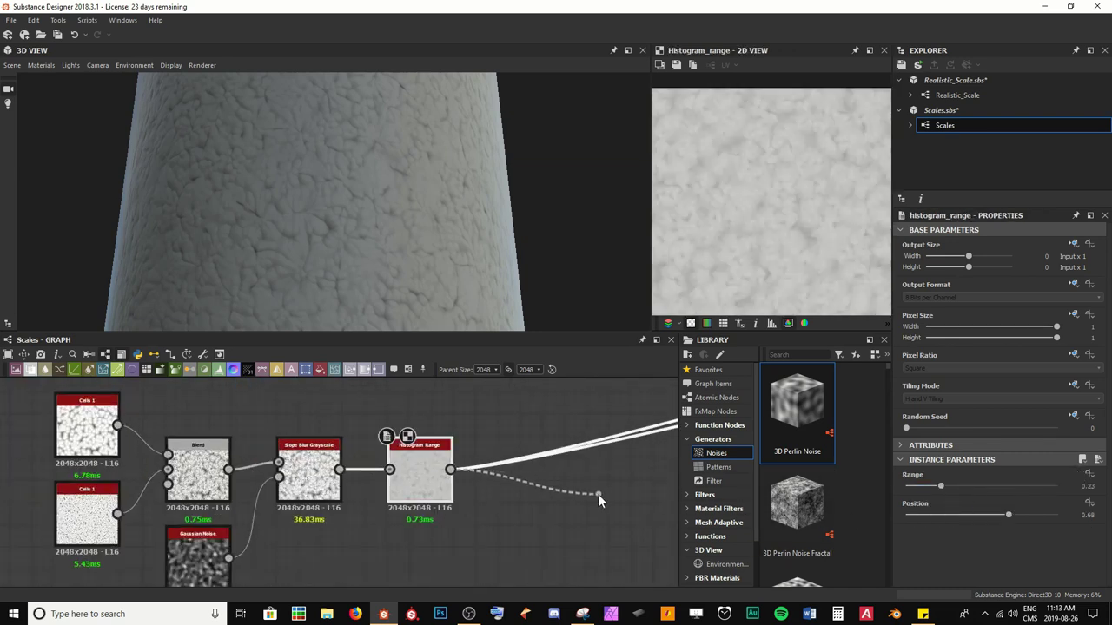
left_click(1097, 461)
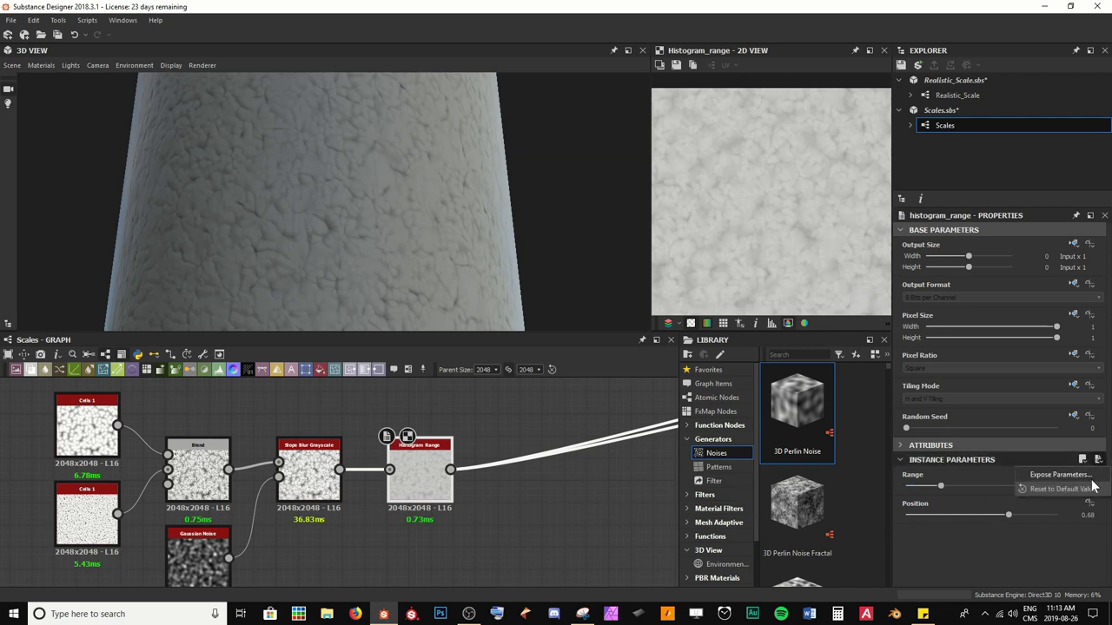
left_click(1063, 489)
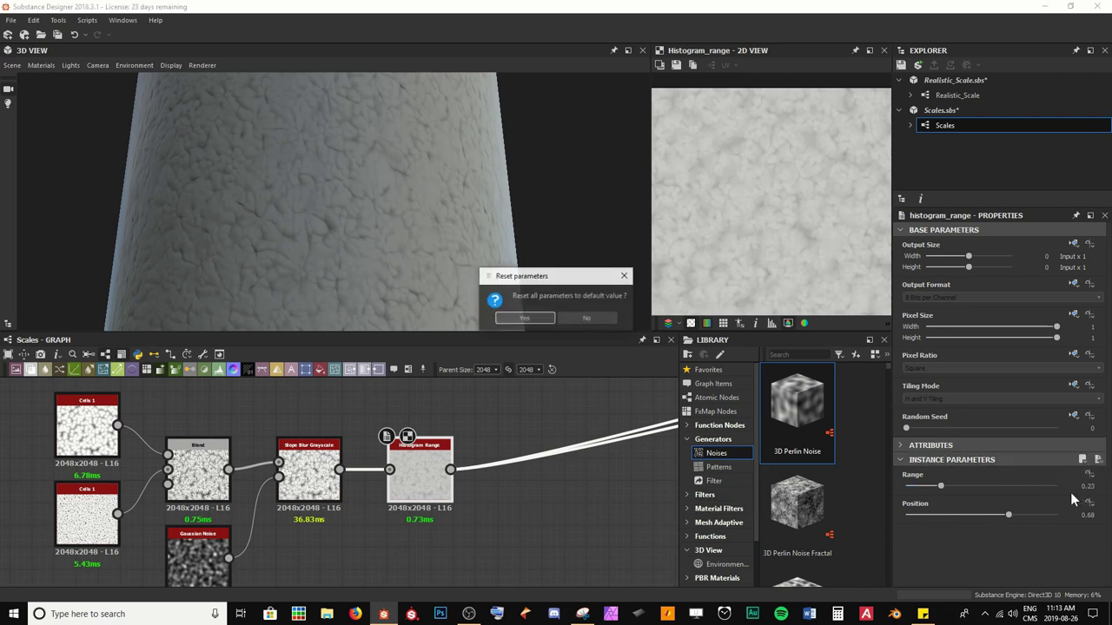
left_click(539, 319)
Move the Histogram Range node's outgoing connections back to the Slope Blur Grayscale output in the Gradient Refactor frame.
scroll(497, 474, "down", 5)
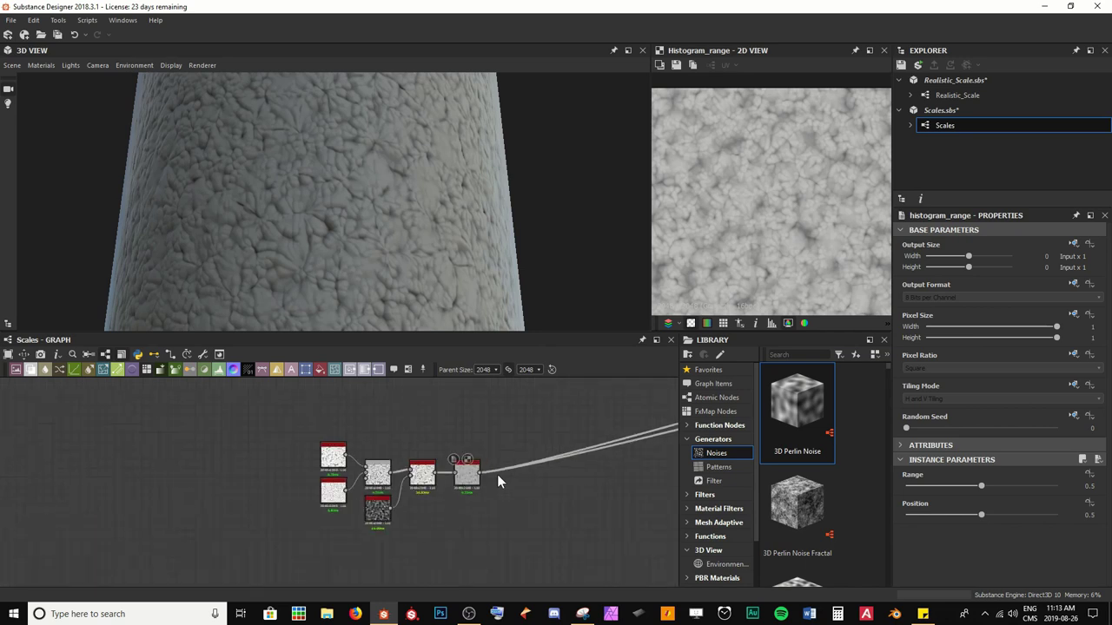
middle_click_drag(492, 454, 376, 523)
scroll(382, 468, "down", 1)
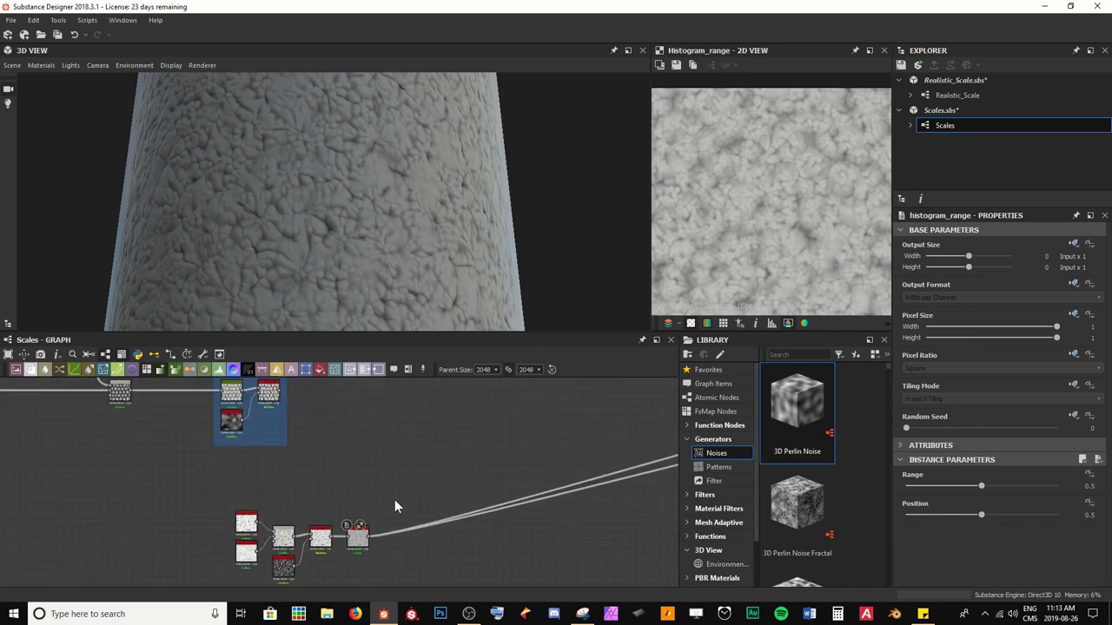
left_click_drag(370, 538, 381, 489, "shift")
middle_click_drag(338, 439, 381, 489)
scroll(339, 445, "up", 2)
left_click_drag(381, 489, 311, 447, "shift")
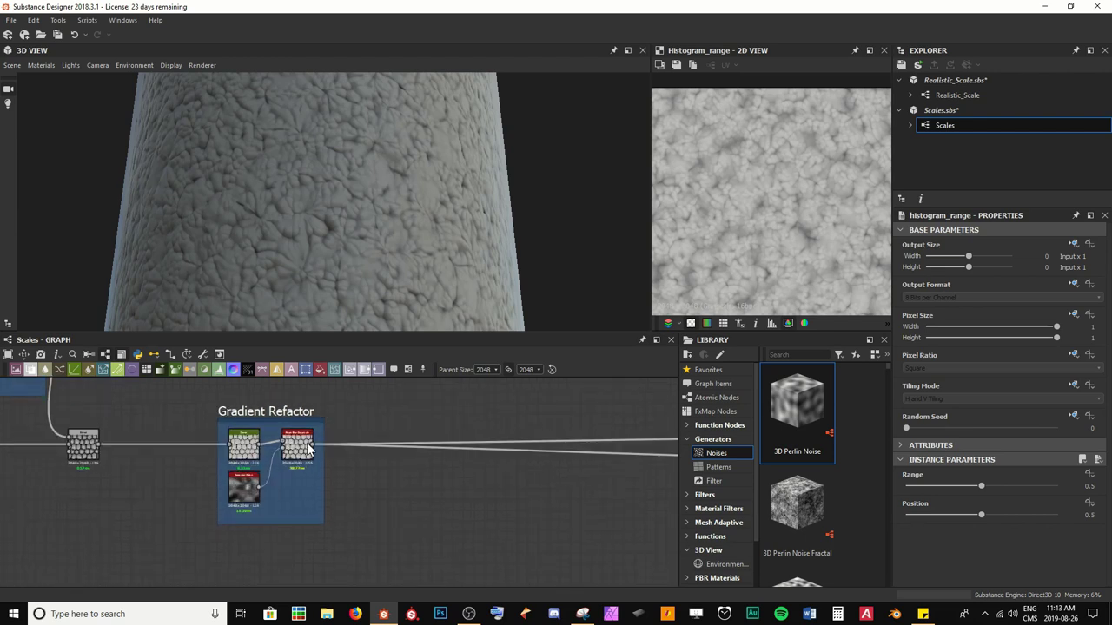
Select the whole fine-detail noise node group and reposition it beneath the Gradient Refactor frame.
middle_click_drag(530, 522, 366, 443)
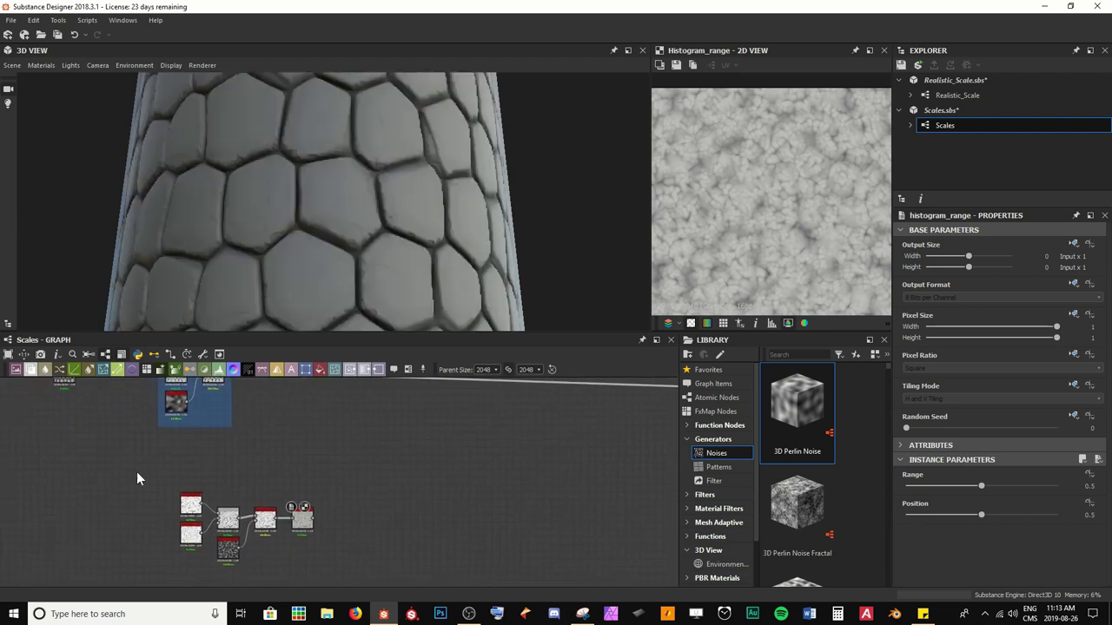
left_click_drag(173, 470, 338, 556)
left_click_drag(302, 524, 211, 503)
middle_click_drag(281, 446, 288, 477)
left_click_drag(292, 454, 331, 469)
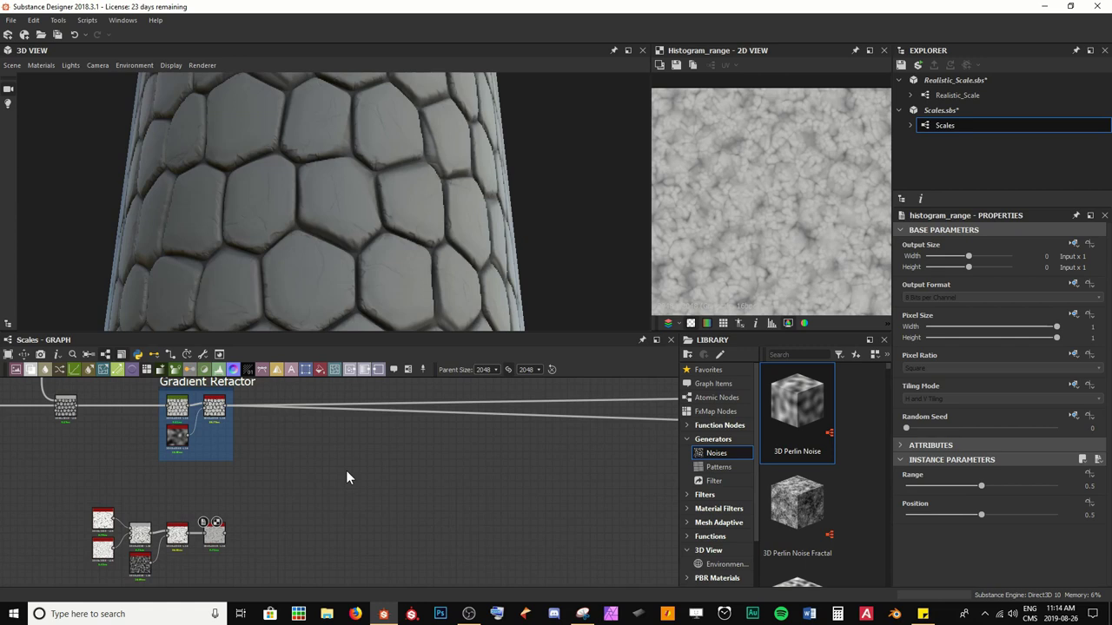
Add a Blend node fed by the Histogram Range and place it between the noise branch and the main scales branch.
scroll(210, 532, "up", 5)
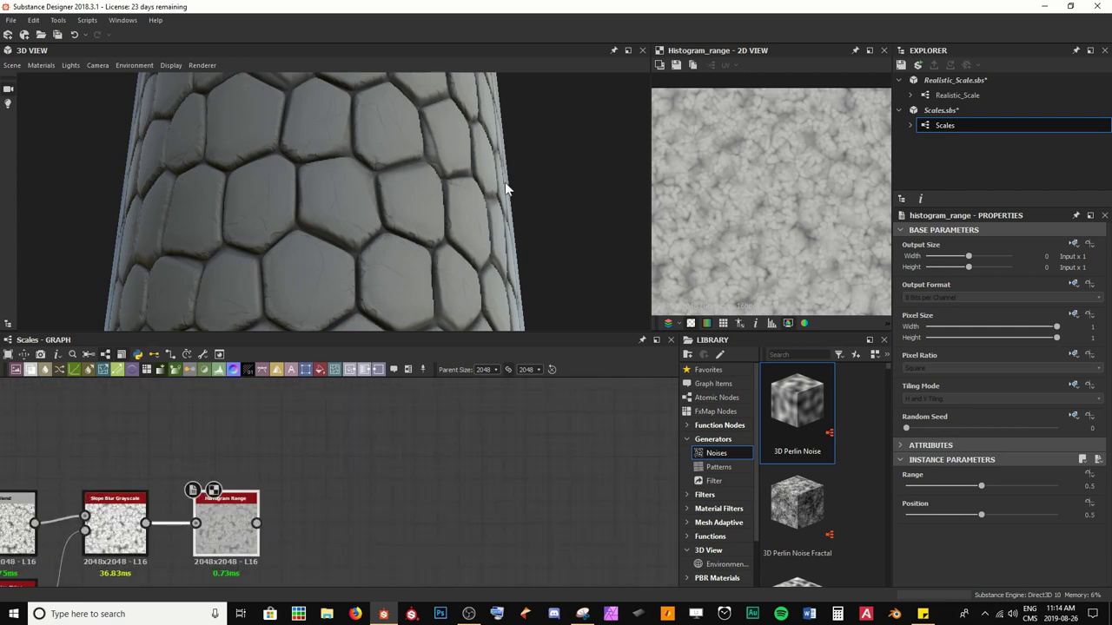
scroll(747, 165, "up", 3)
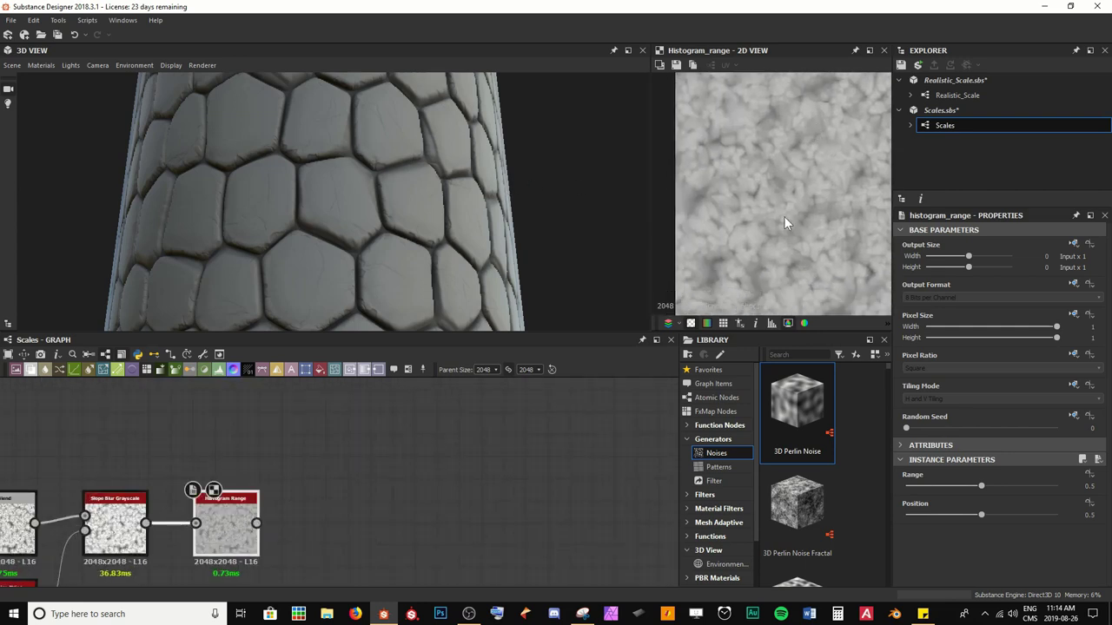
scroll(765, 192, "up", 2)
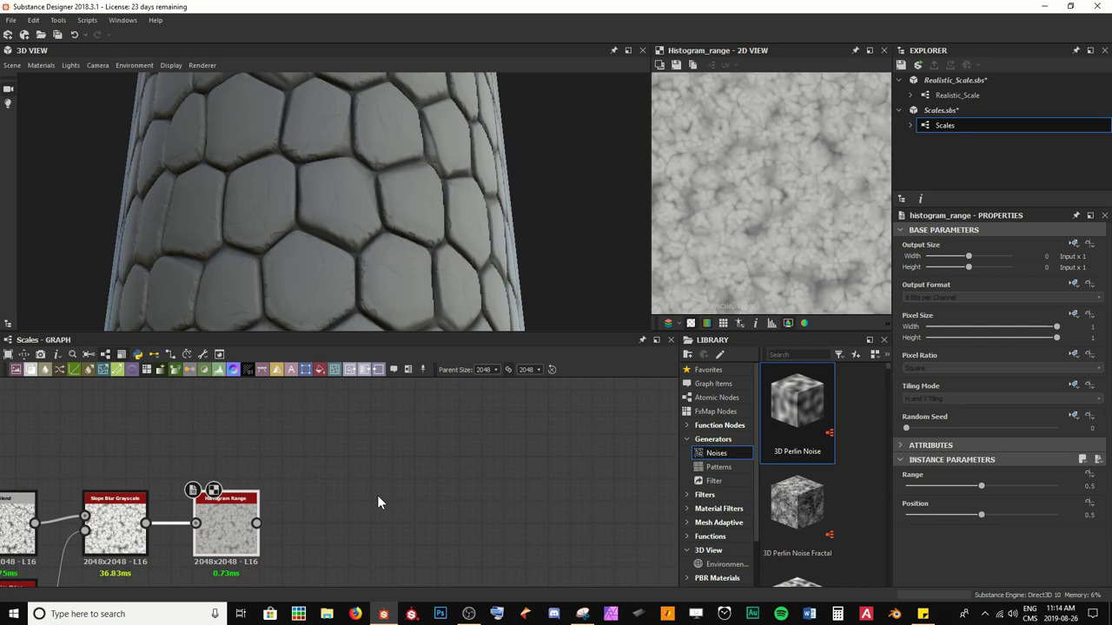
scroll(378, 499, "down", 4)
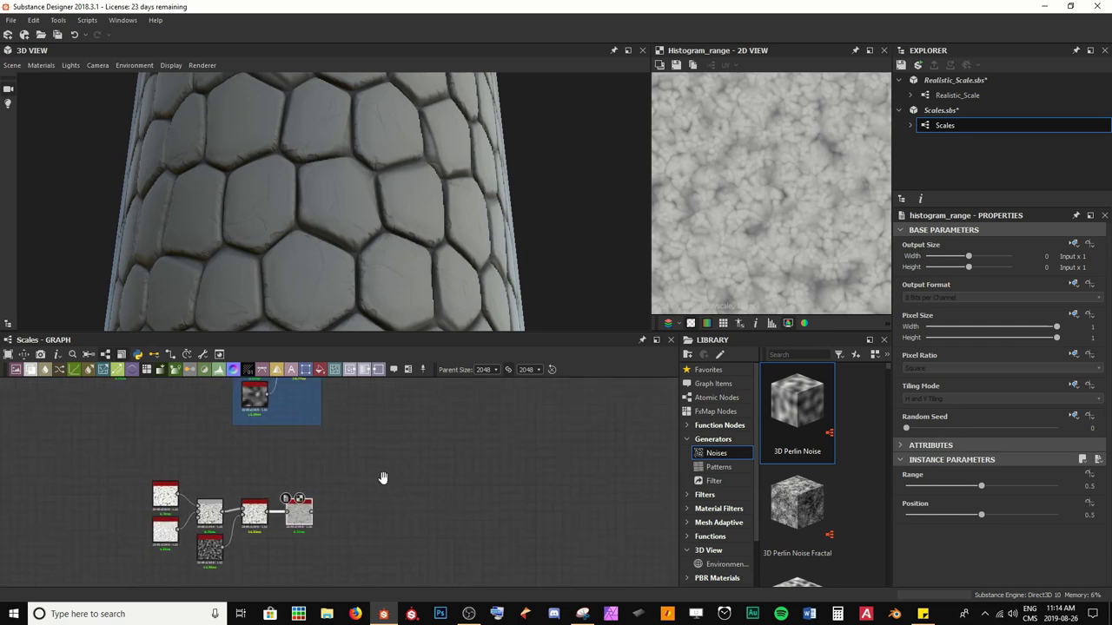
middle_click_drag(384, 472, 330, 514)
key("space")
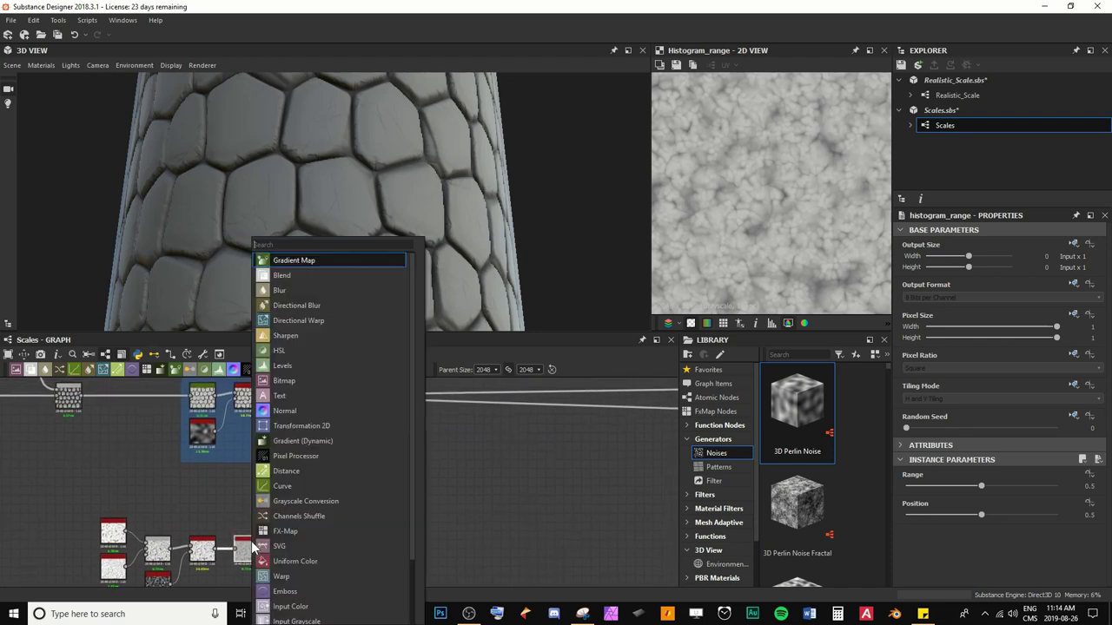
key("Down")
key("Return")
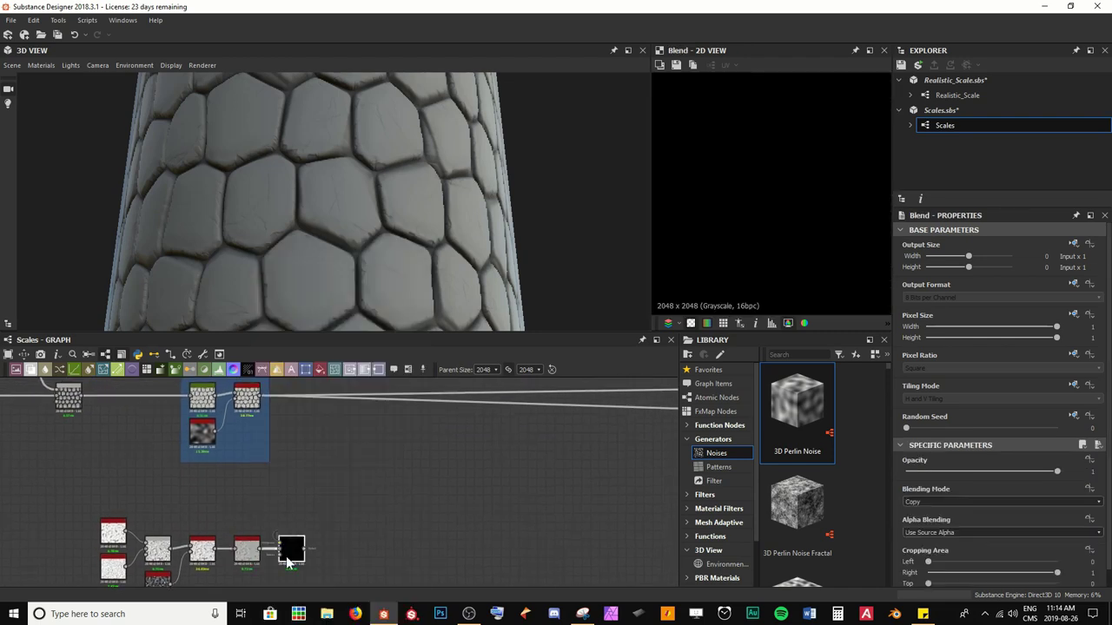
left_click_drag(285, 555, 357, 499)
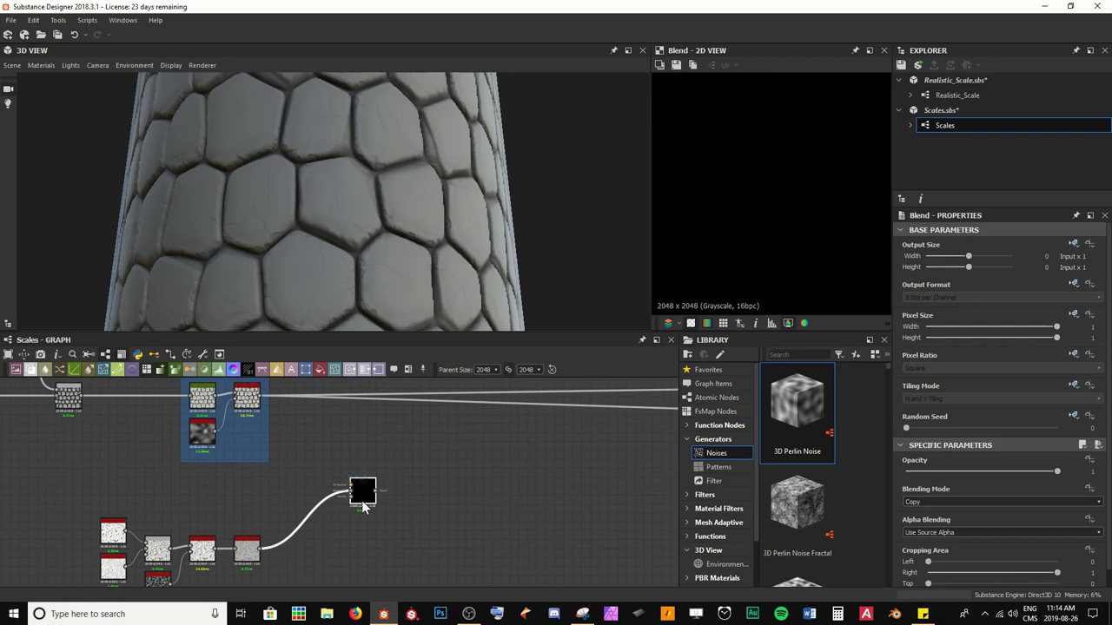
Connect the Gradient Refactor frame's Slope Blur Grayscale output to the new Blend's foreground and set the blending mode to Subtract.
double_click(249, 402)
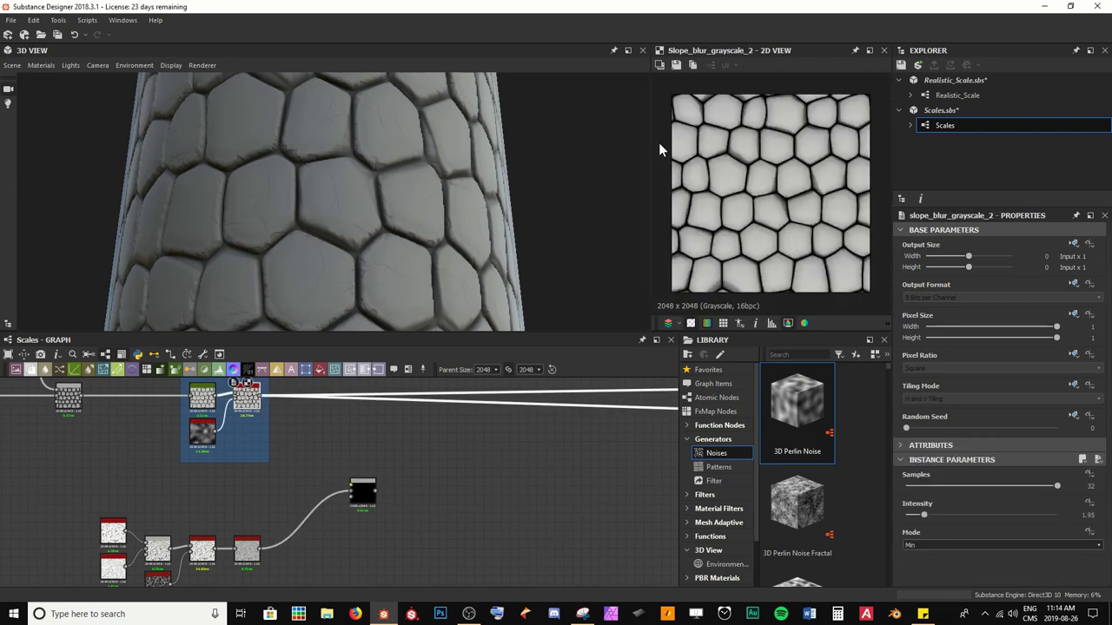
middle_click_drag(350, 440, 339, 465)
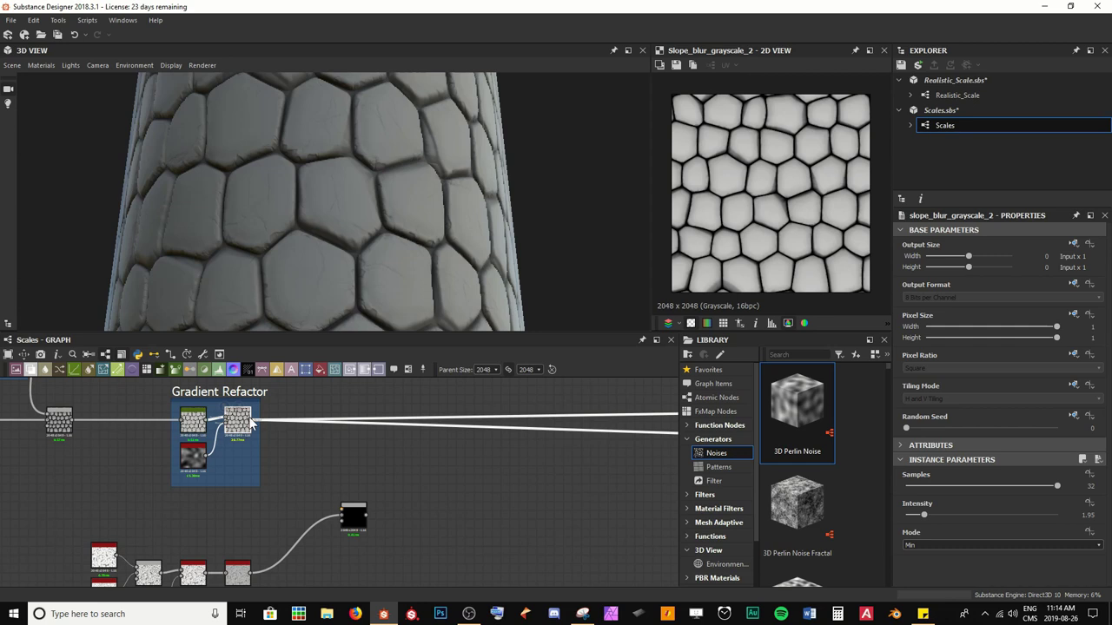
left_click_drag(251, 422, 372, 526)
double_click(372, 526)
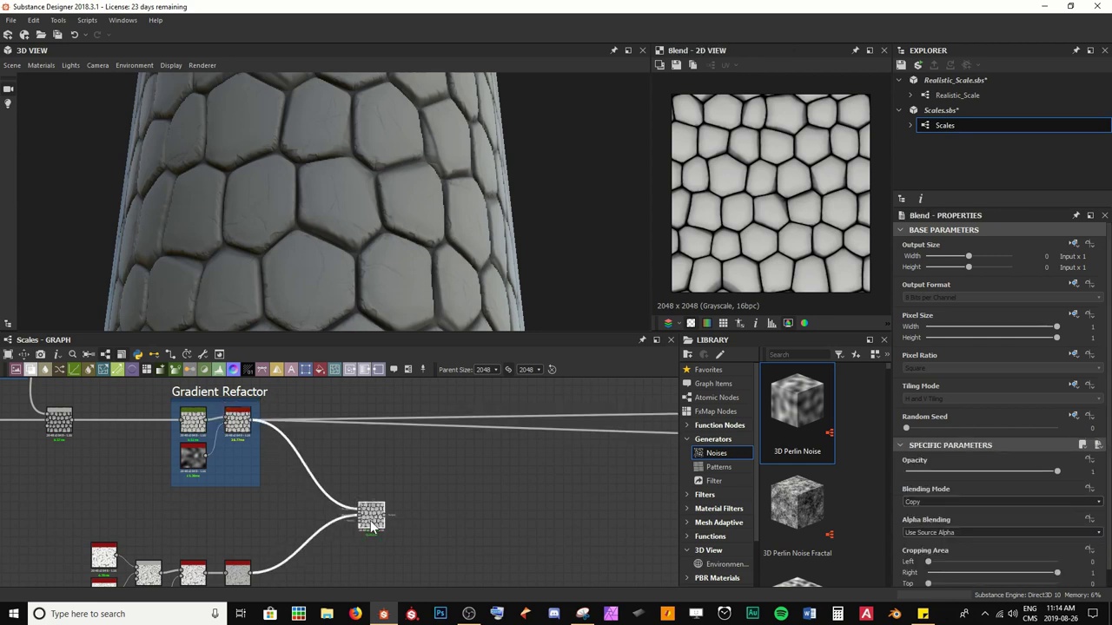
key("f")
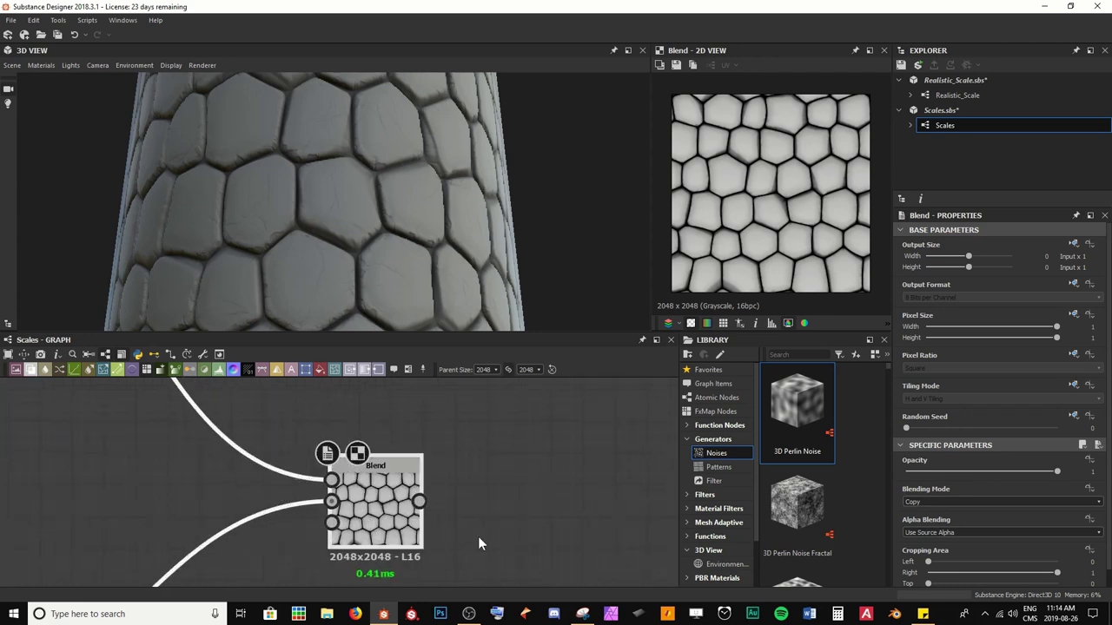
left_click(971, 503)
left_click(960, 526)
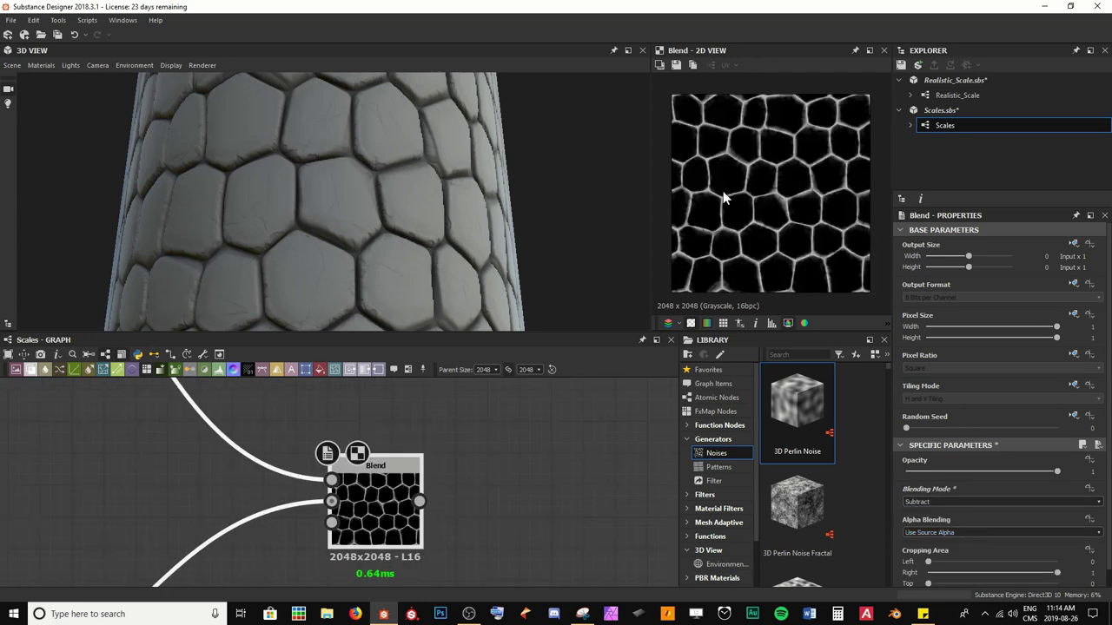
Compare the subtracted Blend result with its Slope Blur Grayscale and Histogram Range inputs in the 2D view.
scroll(758, 189, "up", 6)
middle_click_drag(759, 188, 807, 228)
double_click(330, 482)
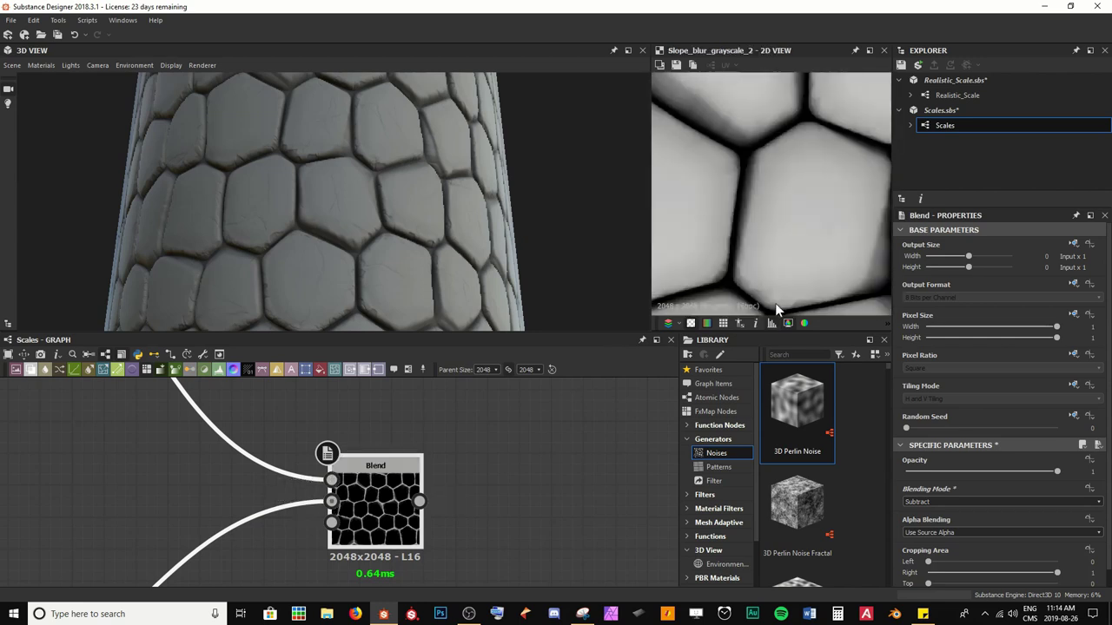
double_click(331, 501)
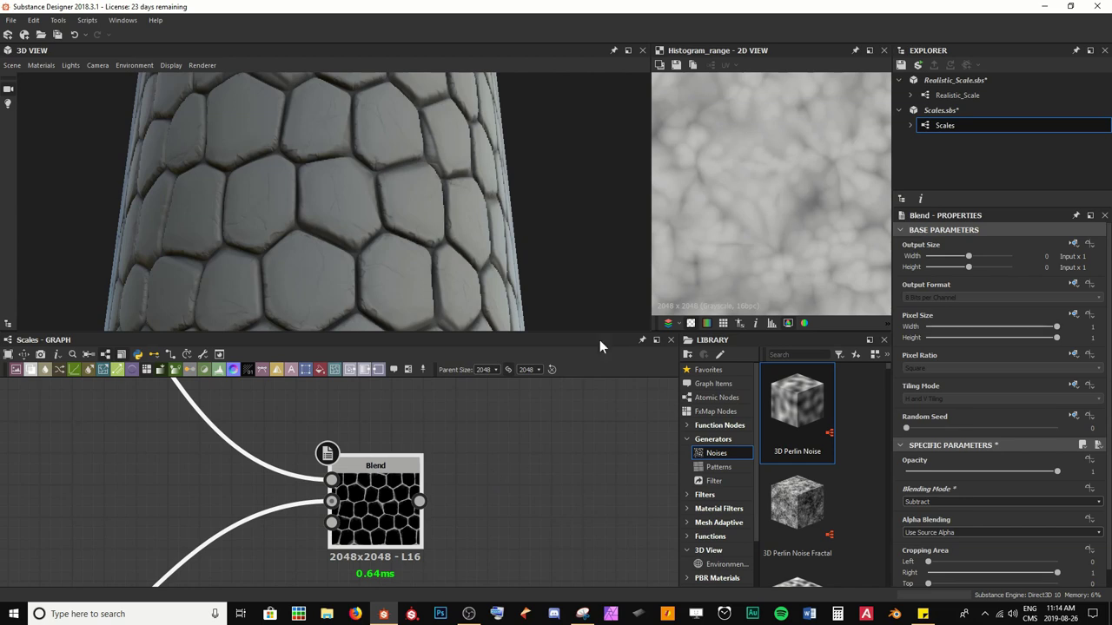
double_click(356, 525)
scroll(789, 180, "down", 2)
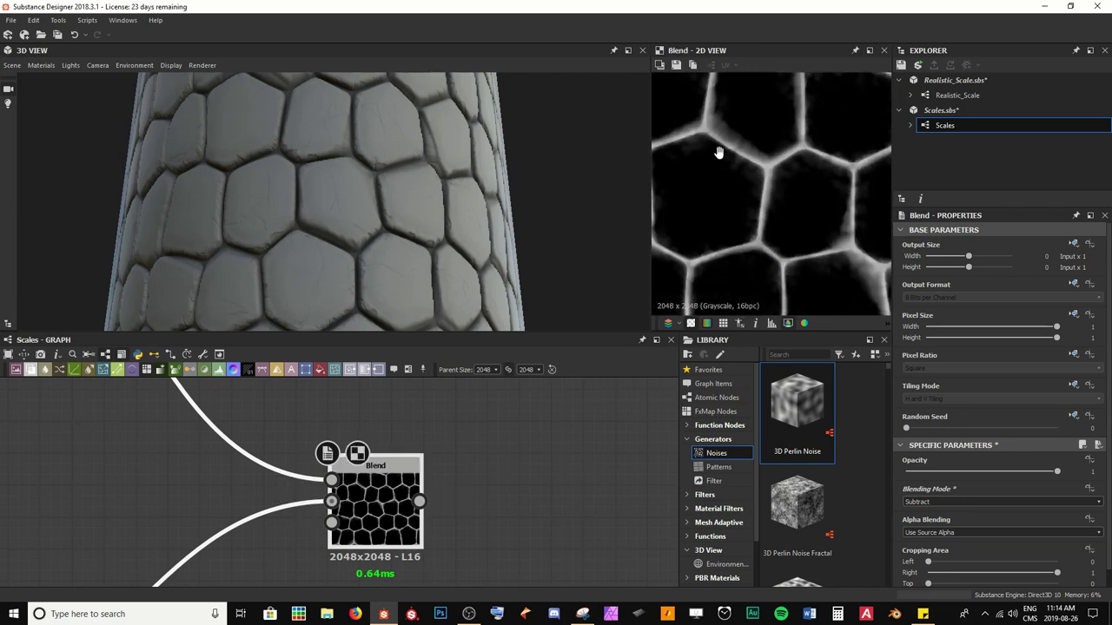
Examine the Blend's scale edges up close in the 2D view and the scale borders in the 3D view.
middle_click_drag(718, 154, 753, 274)
scroll(754, 201, "up", 3)
middle_click_drag(786, 165, 783, 203)
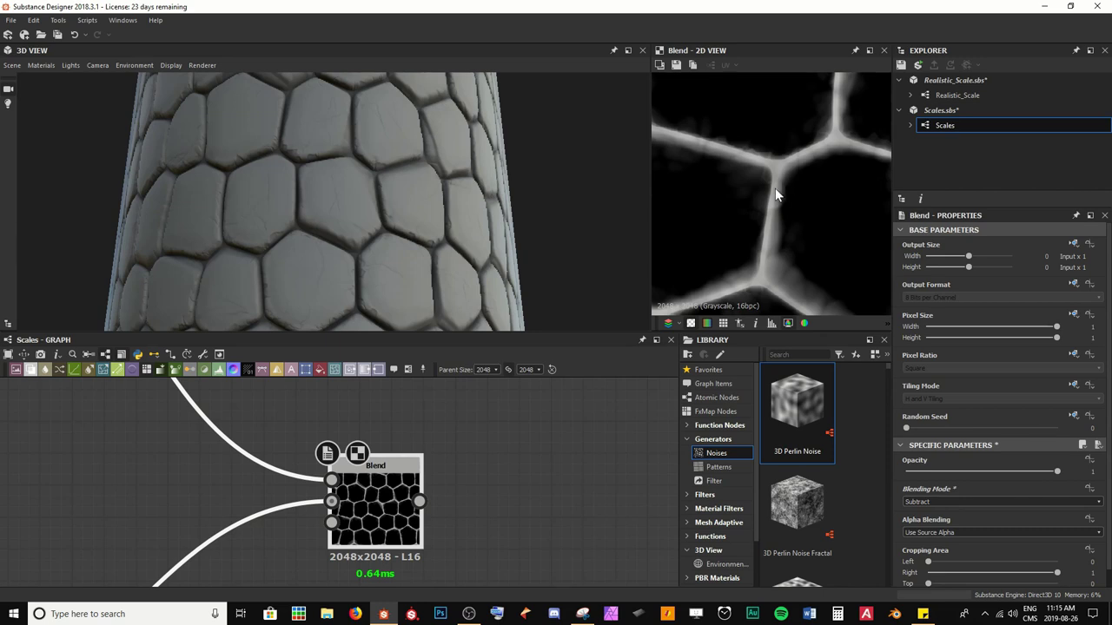
scroll(779, 235, "up", 2)
middle_click_drag(751, 230, 847, 136)
scroll(790, 166, "down", 1)
middle_click_drag(698, 203, 815, 239)
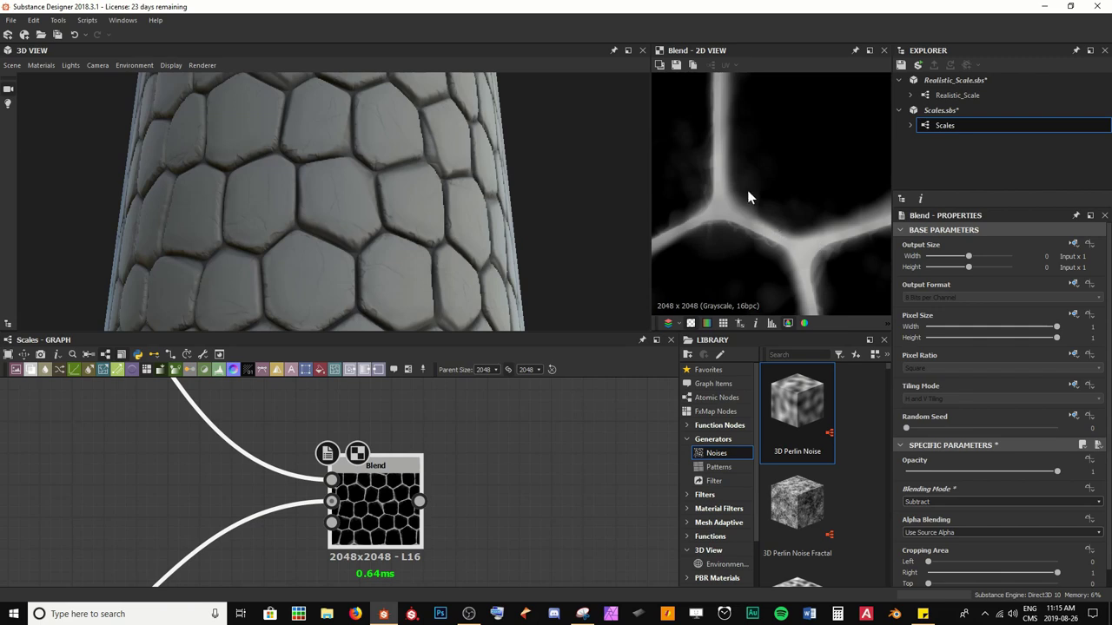
middle_click_drag(721, 171, 758, 251)
scroll(757, 243, "down", 2)
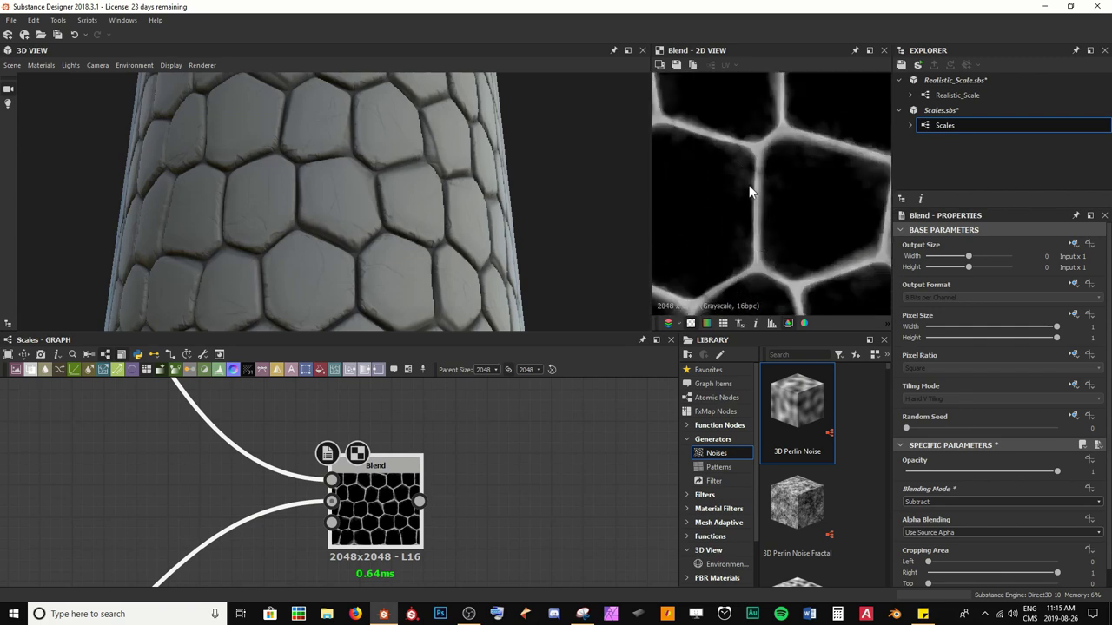
middle_click_drag(751, 191, 775, 209)
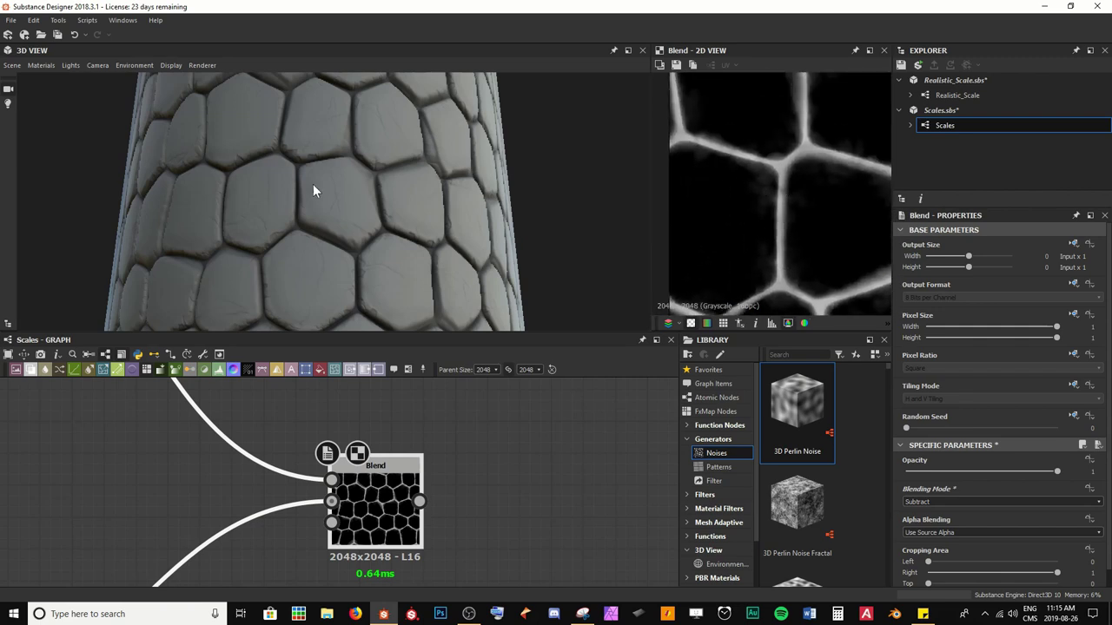
scroll(314, 186, "up", 6)
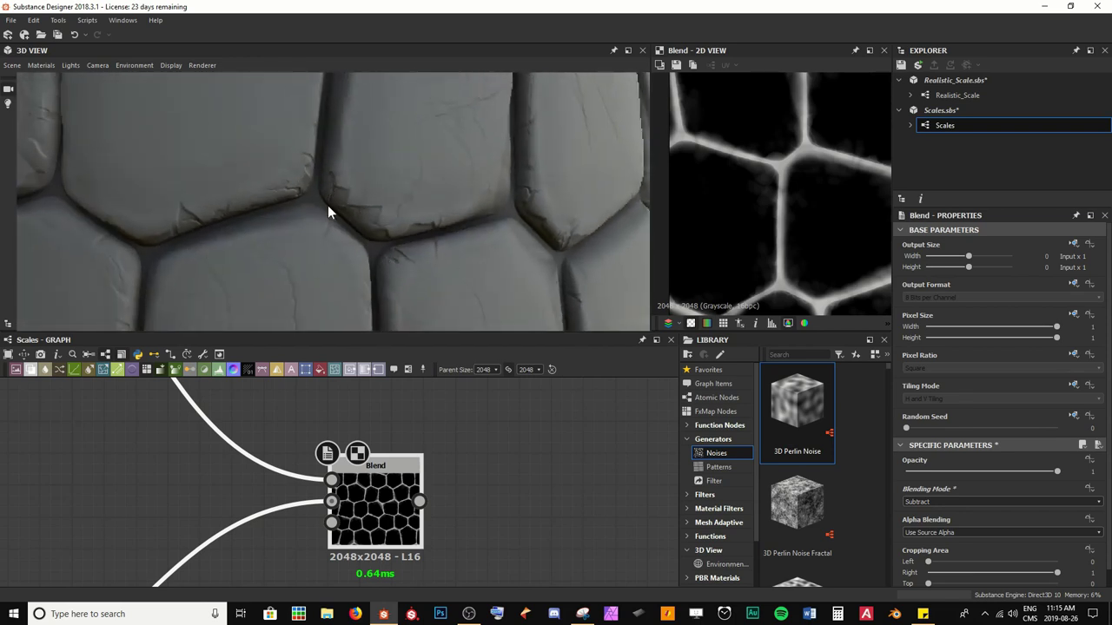
Insert a Blur HQ Grayscale node between the Slope Blur Grayscale output and the Blend's foreground, placing it just before the Blend.
scroll(438, 487, "down", 4)
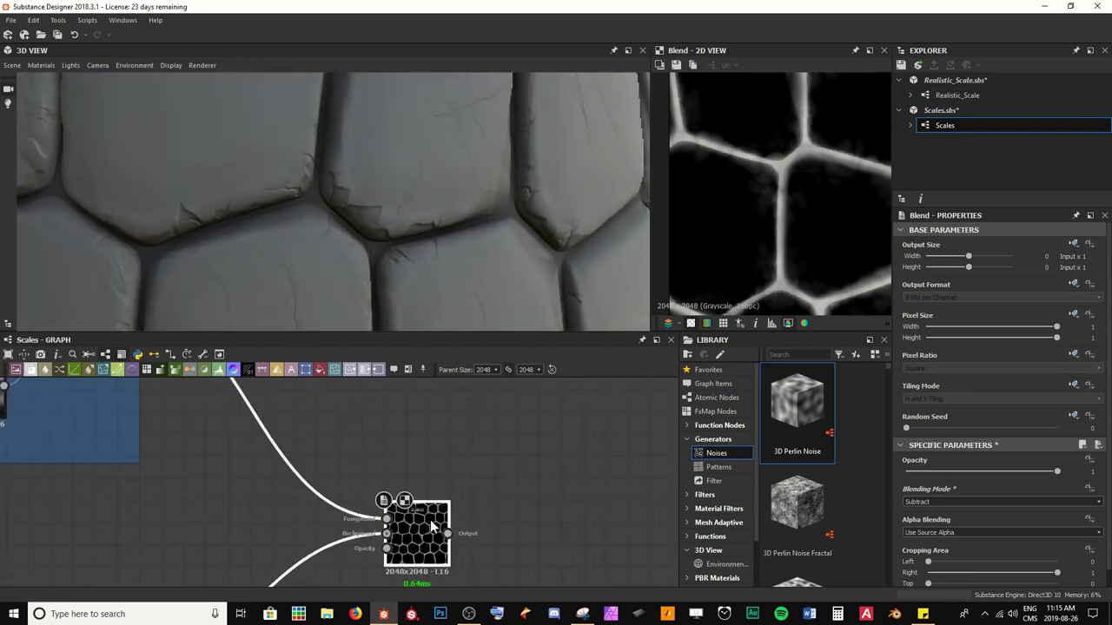
key("space")
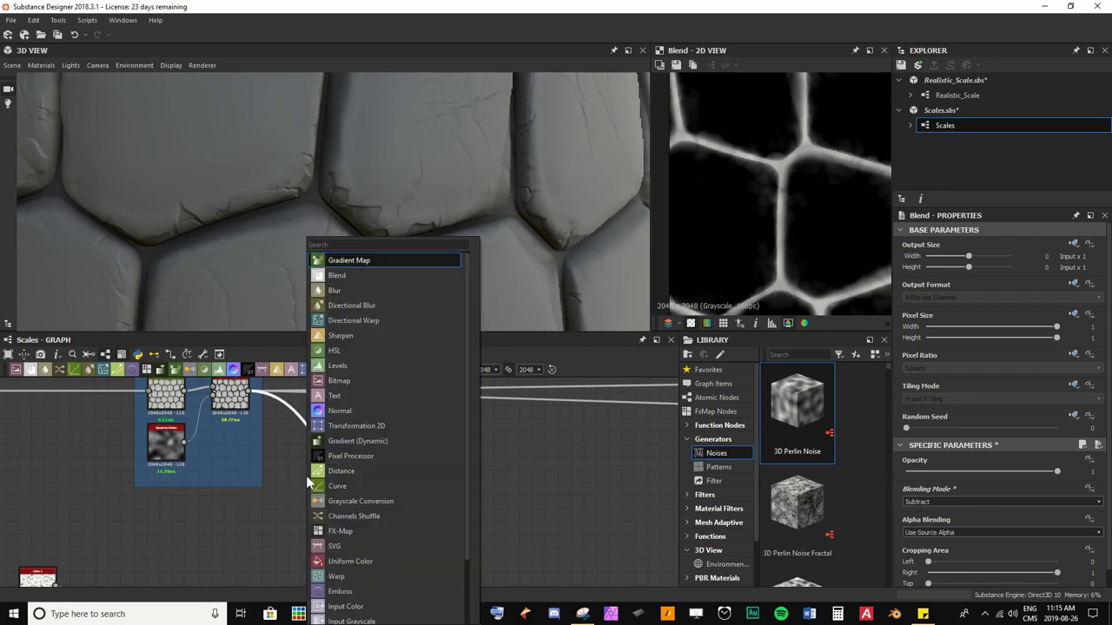
type("blu")
key("Down")
key("Down")
key("Down")
key("Down")
key("Down")
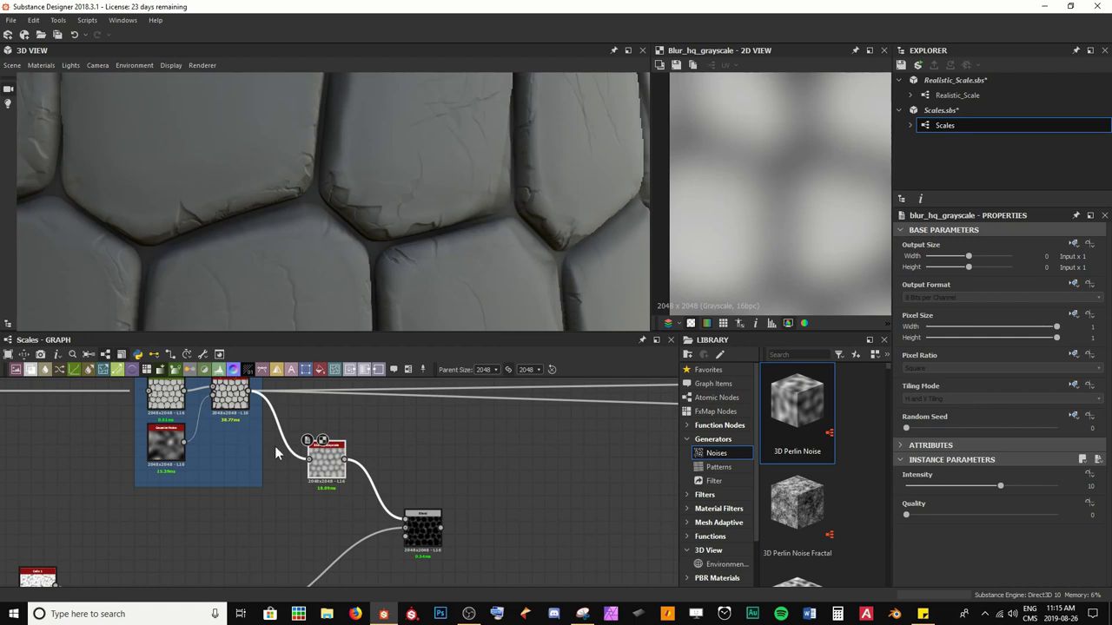
left_click_drag(327, 460, 347, 492)
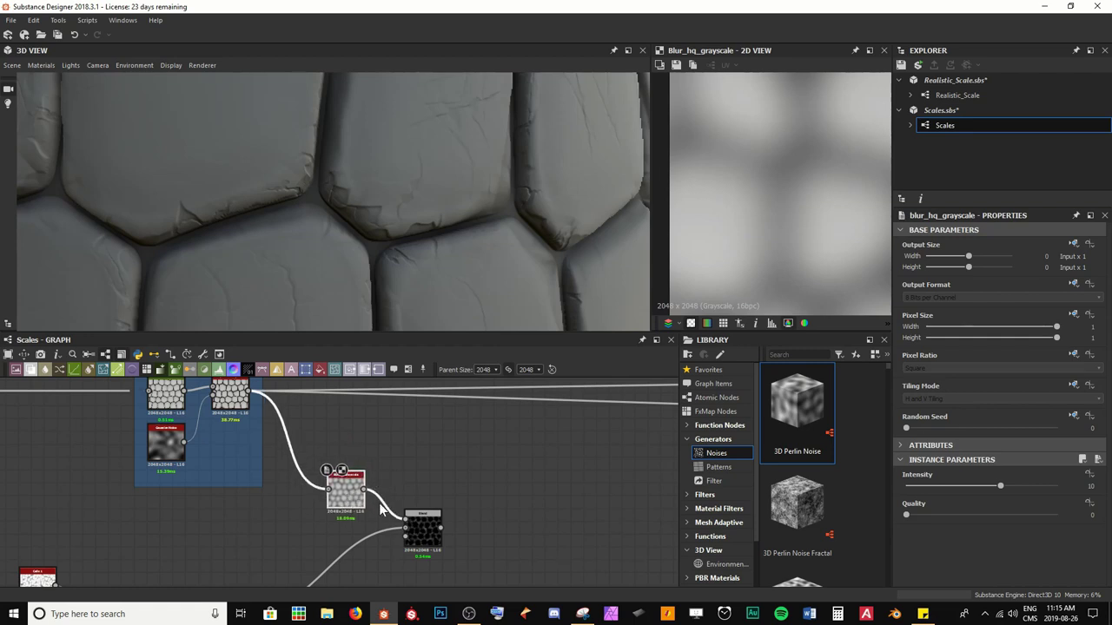
Set the Blur HQ Grayscale node's quality to 1 and its intensity to 1.4.
left_click_drag(940, 516, 1077, 514)
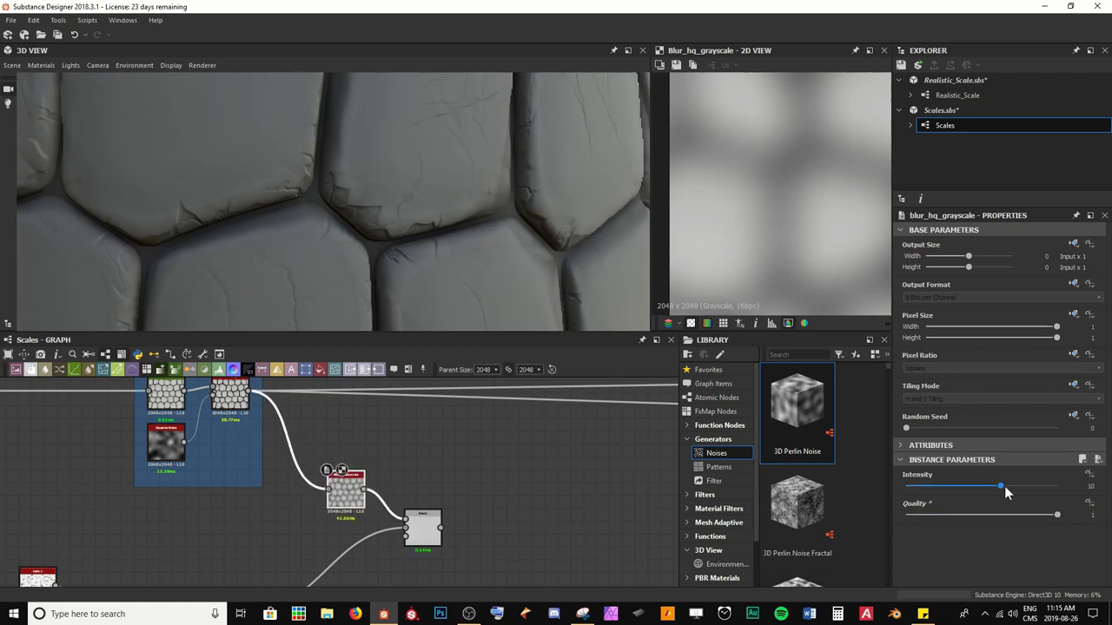
left_click_drag(1004, 486, 906, 488)
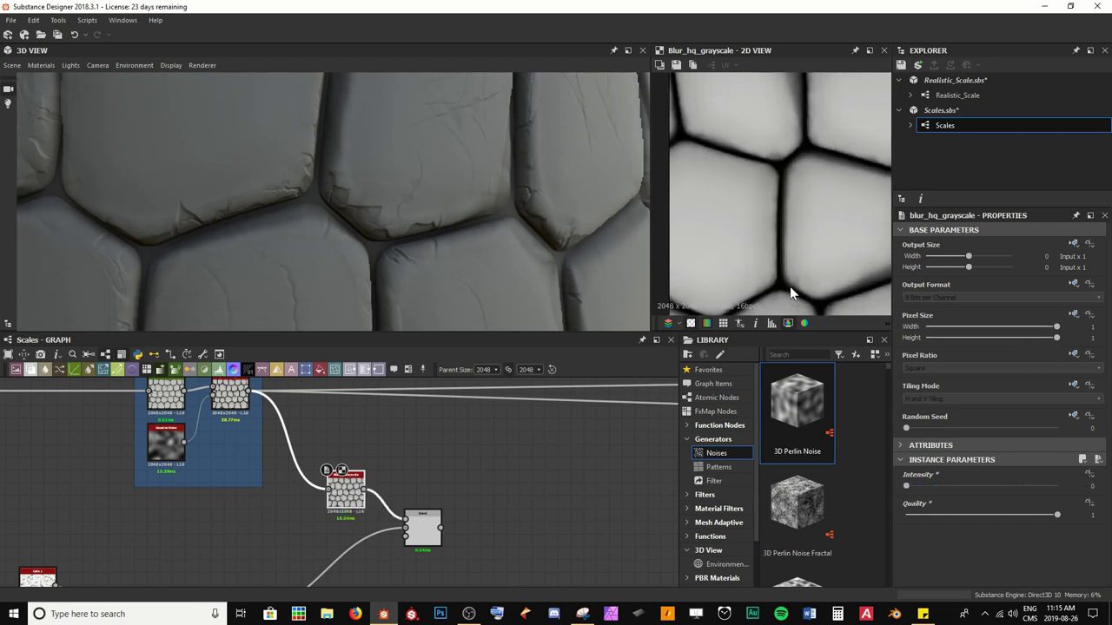
scroll(790, 286, "up", 3)
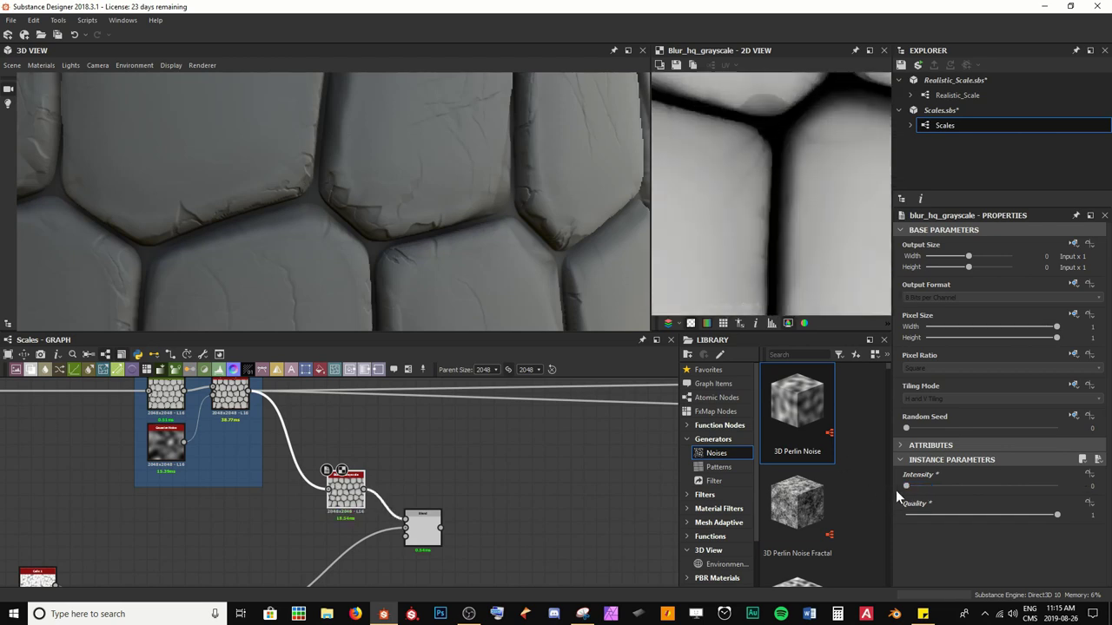
left_click_drag(906, 487, 920, 491)
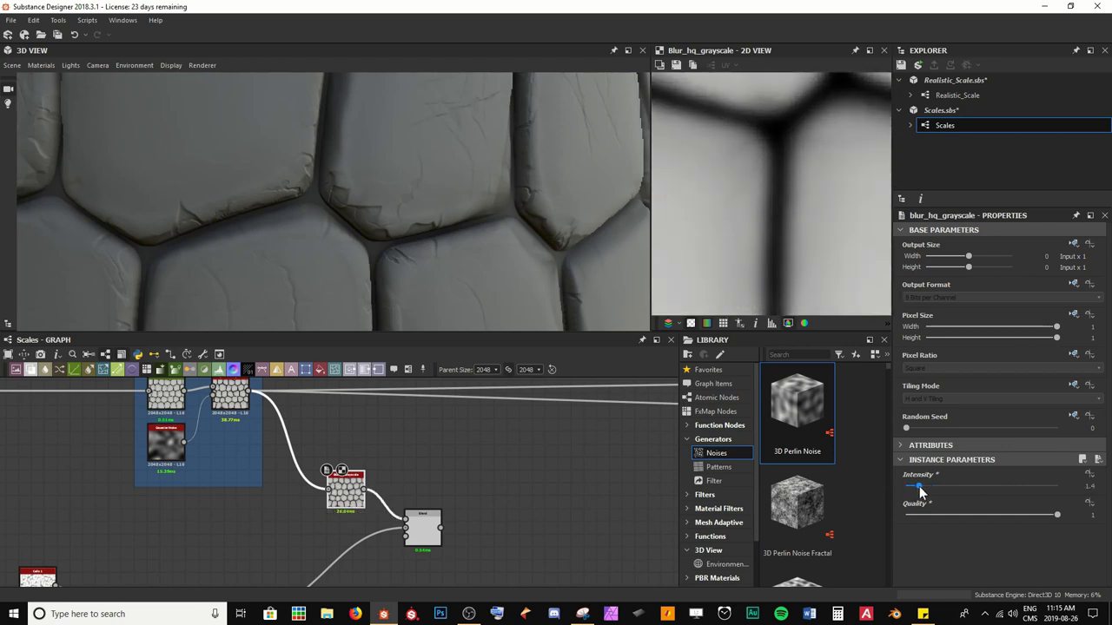
Display the Blend output and examine how the blurred foreground affects the edges between the scales.
double_click(423, 529)
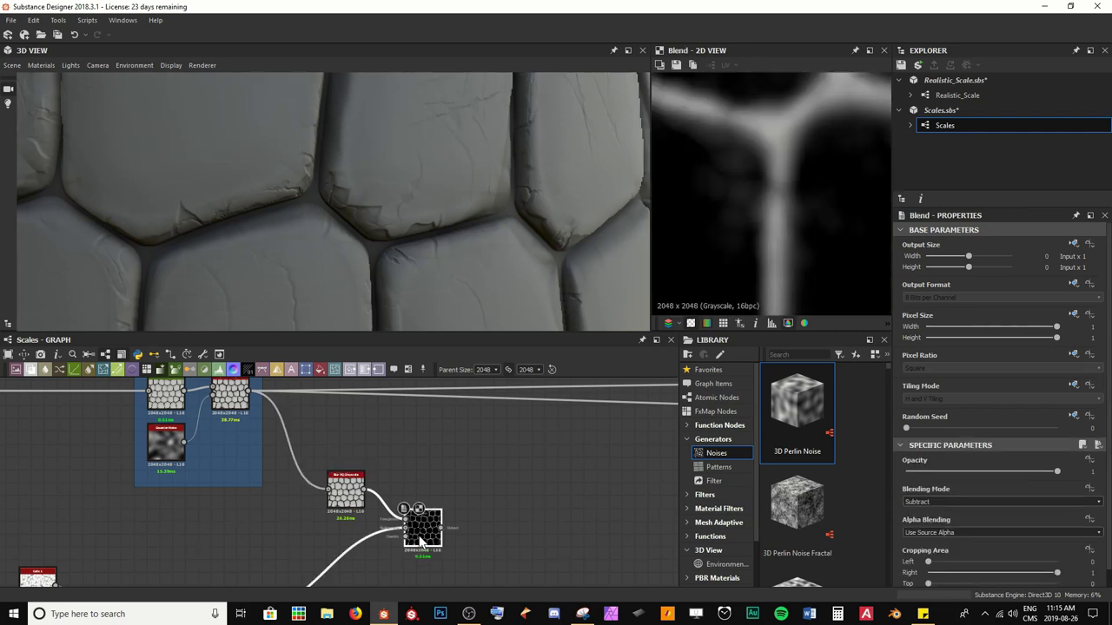
scroll(715, 257, "down", 3)
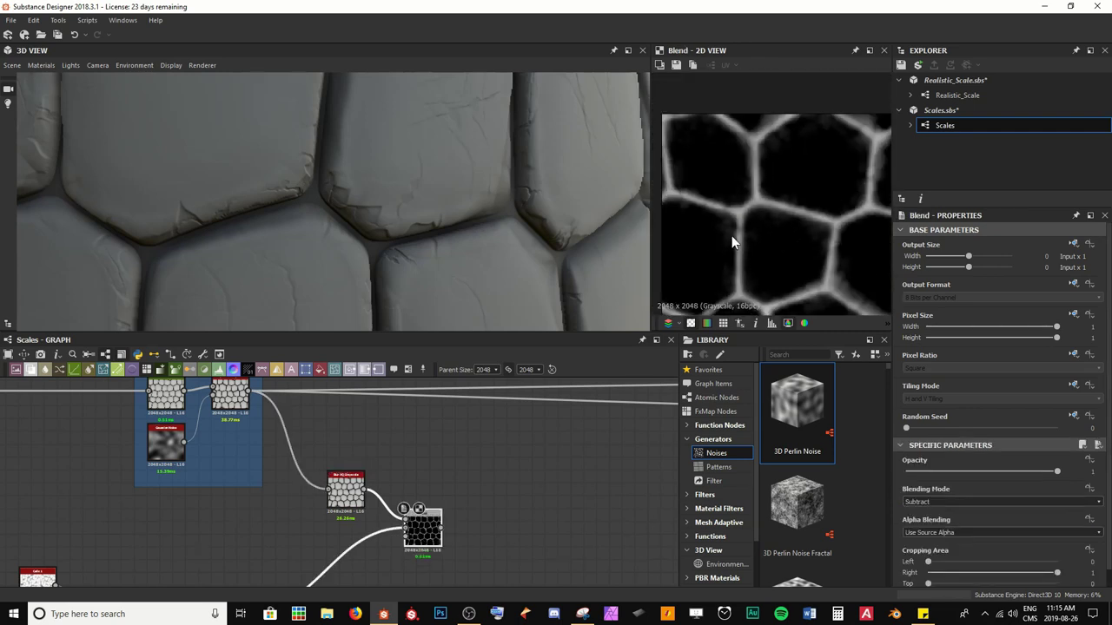
middle_click_drag(732, 235, 719, 159)
scroll(778, 174, "up", 4)
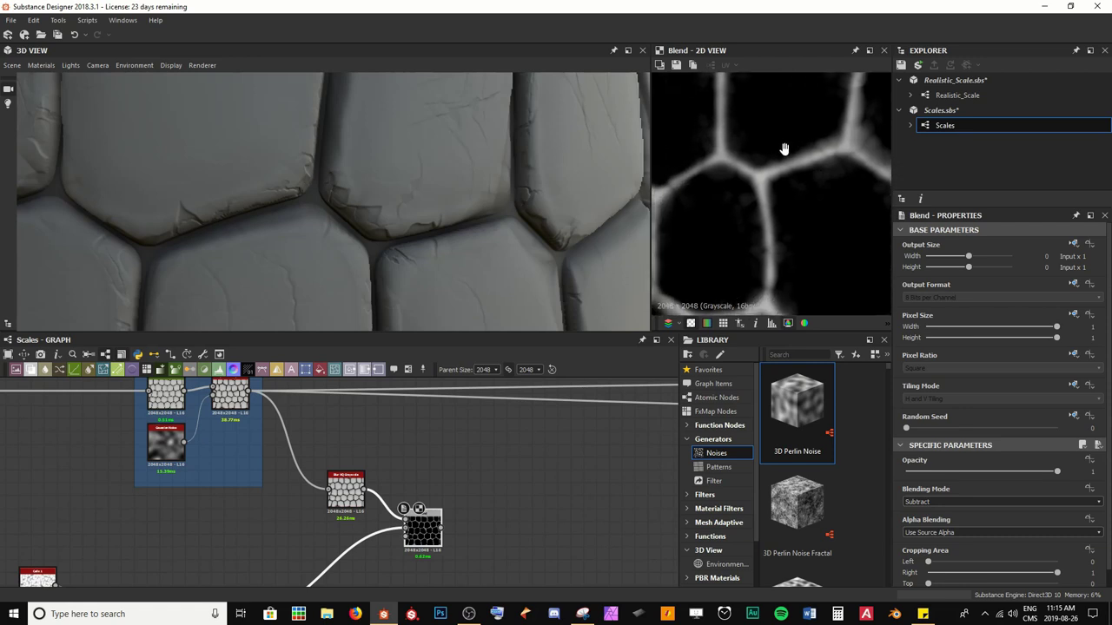
scroll(731, 238, "down", 3)
scroll(709, 219, "up", 2)
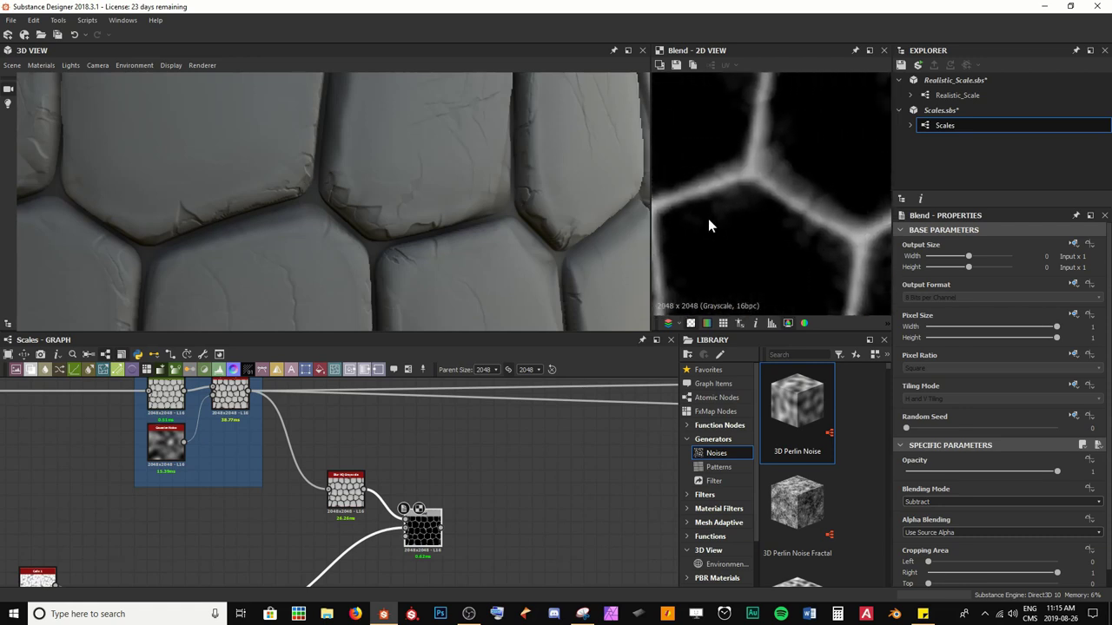
middle_click_drag(831, 237, 724, 196)
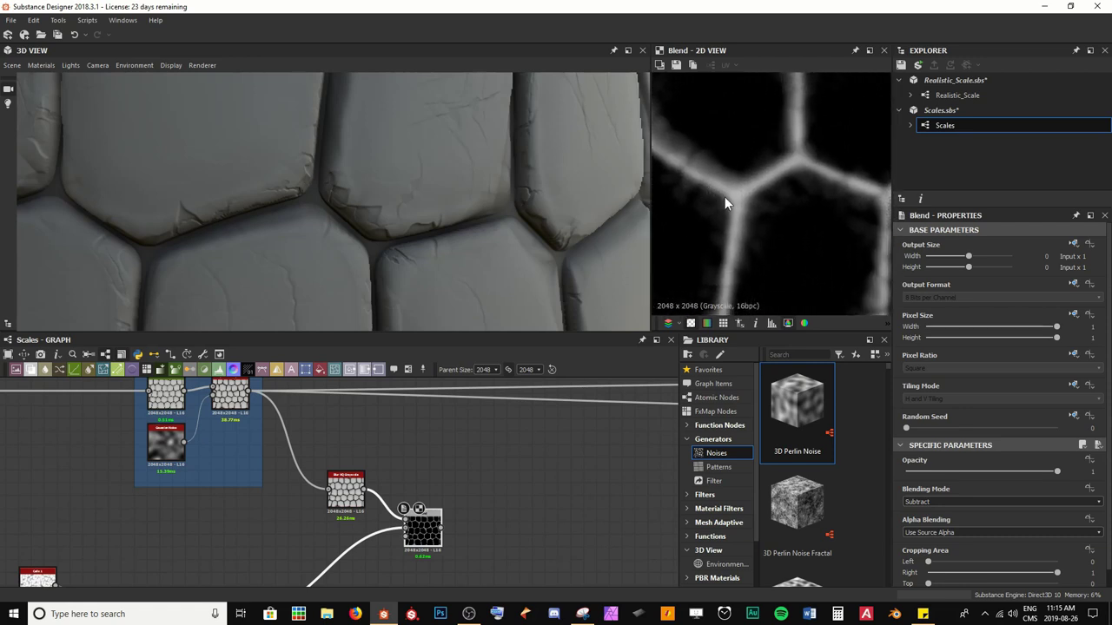
scroll(780, 169, "up", 1)
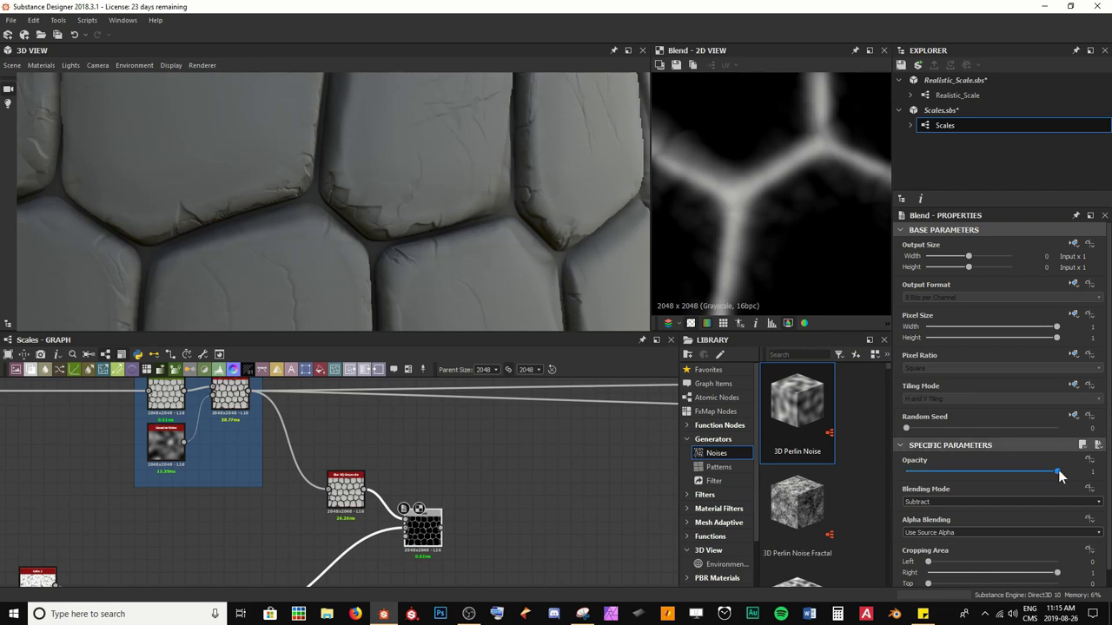
Try an opacity of 0.7 on the Blend and return it to 1.
left_click_drag(1058, 474, 1014, 476)
scroll(770, 194, "down", 3)
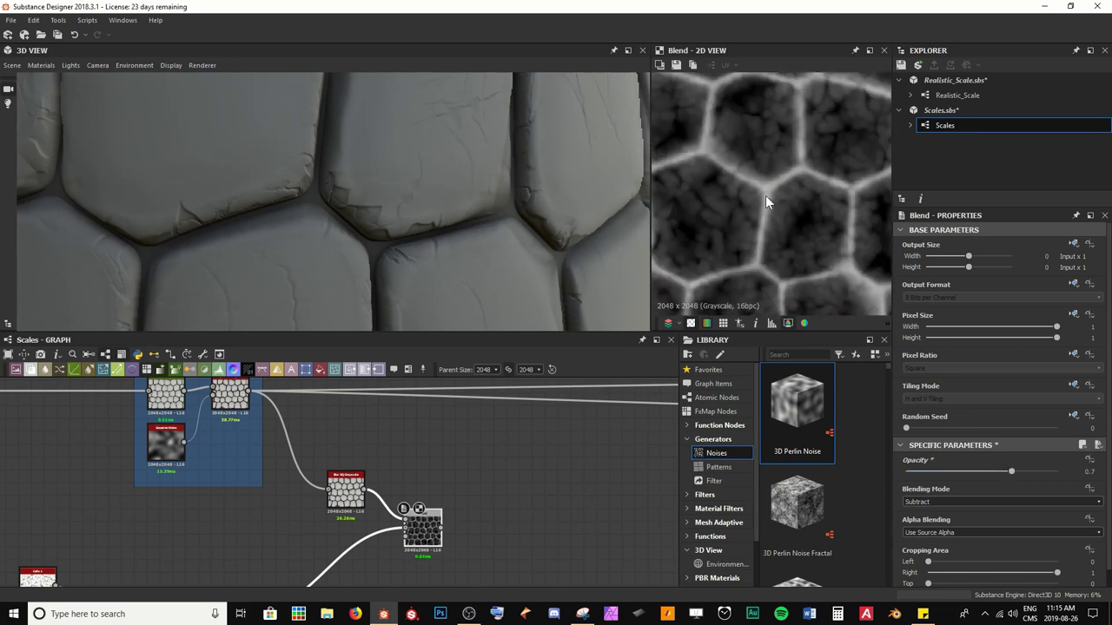
left_click_drag(1010, 474, 1058, 474)
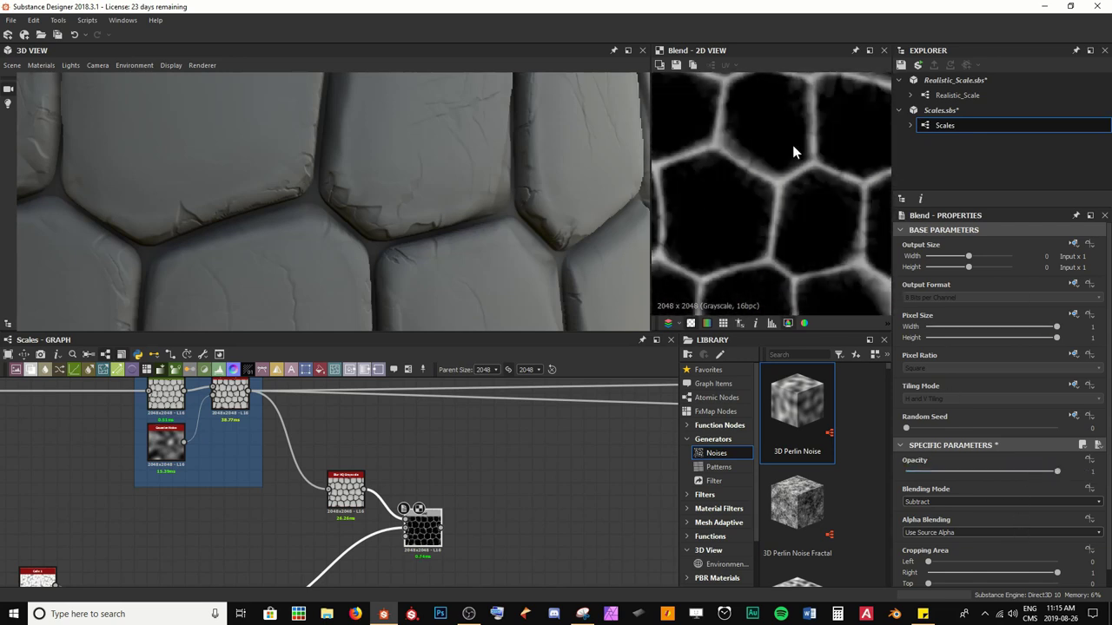
Check the Histogram Range noise feeding the Blend, set the Blend's opacity to 0.7 and review its output.
scroll(731, 137, "up", 4)
scroll(365, 513, "up", 3)
middle_click_drag(358, 509, 465, 349)
double_click(254, 519)
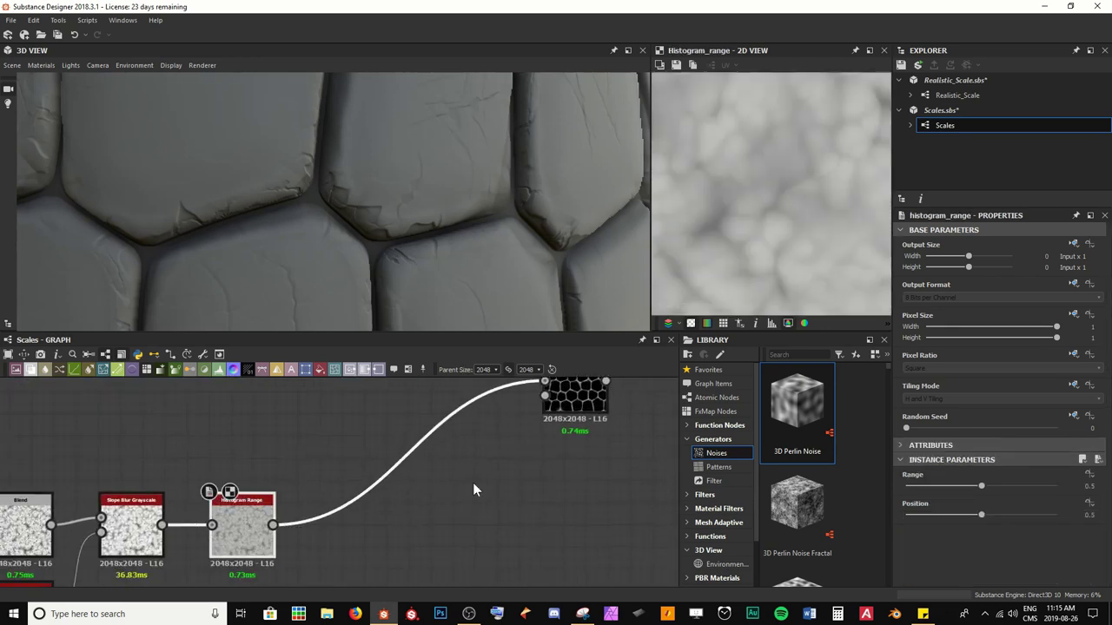
double_click(579, 402)
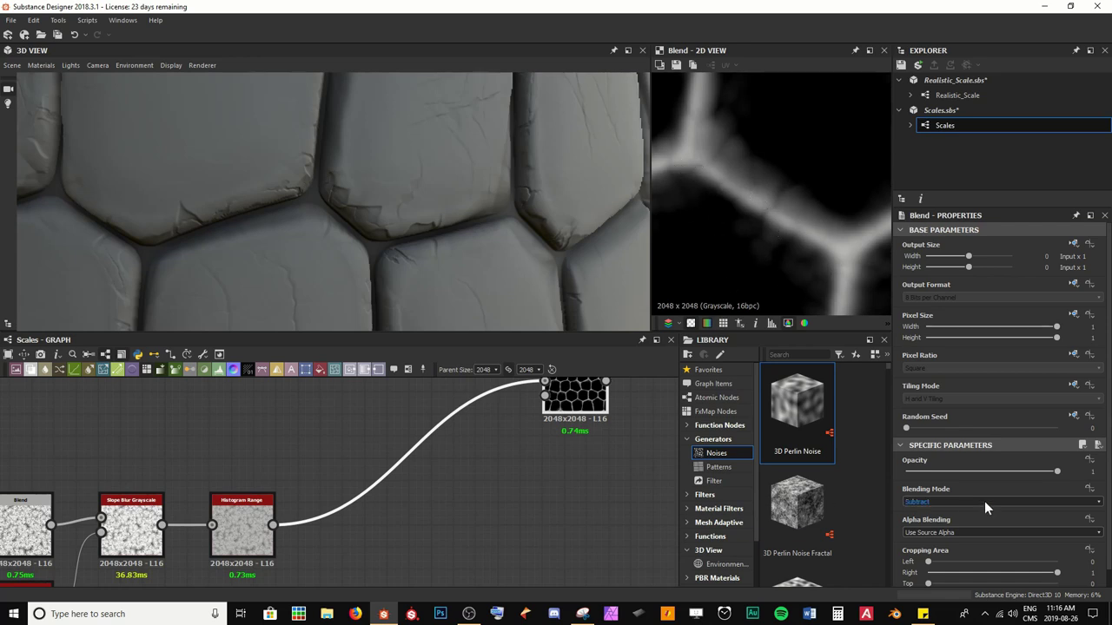
left_click_drag(1057, 476, 1014, 477)
scroll(732, 232, "down", 3)
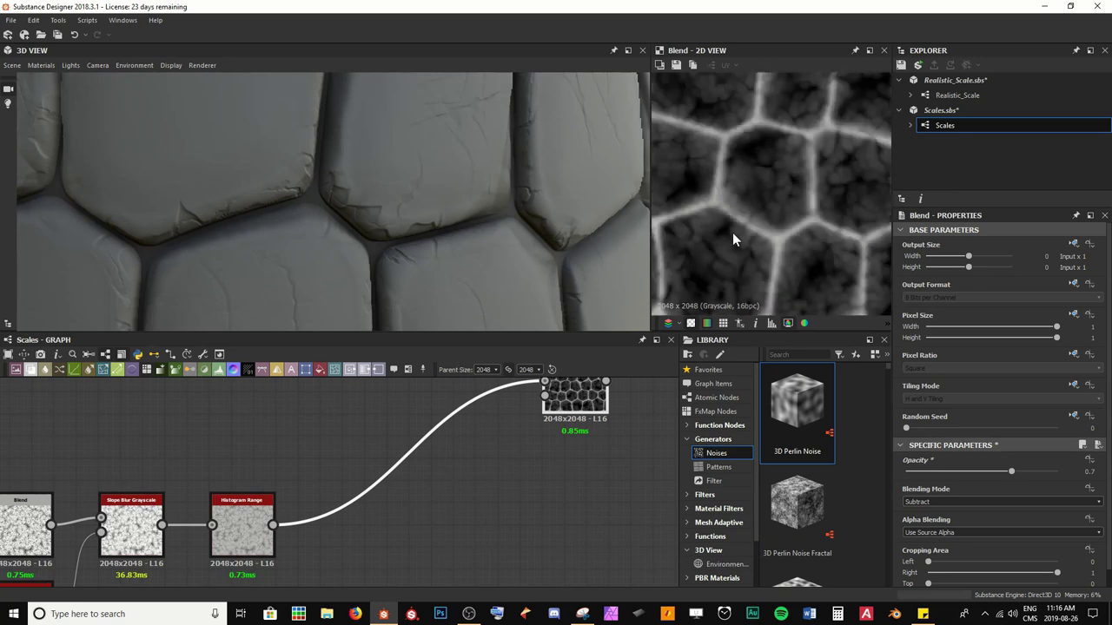
middle_click_drag(749, 167, 764, 201)
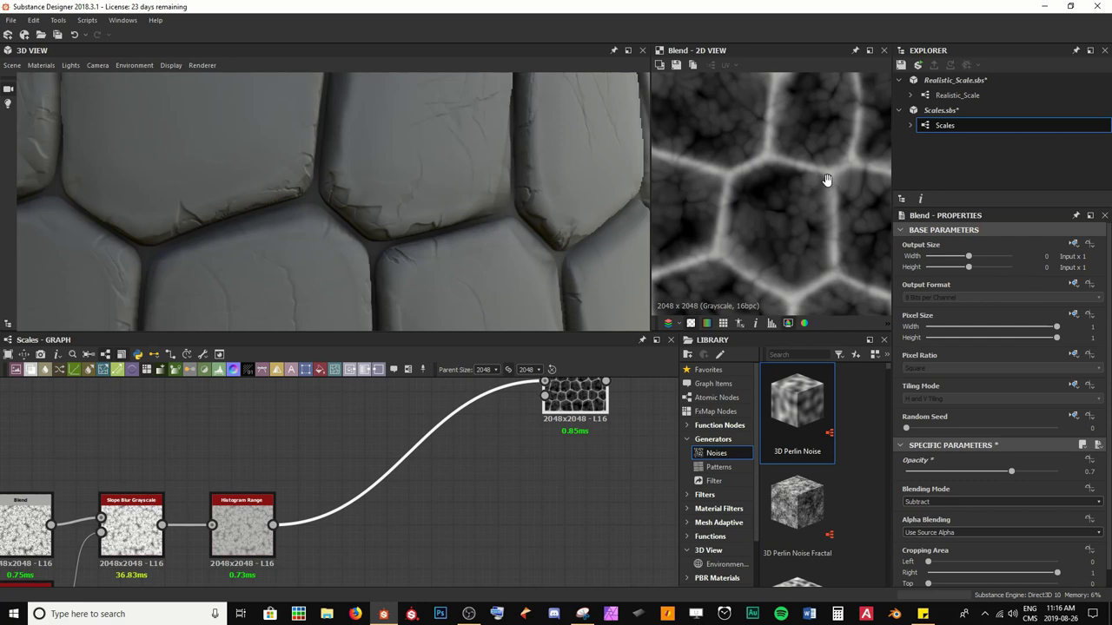
scroll(738, 208, "up", 2)
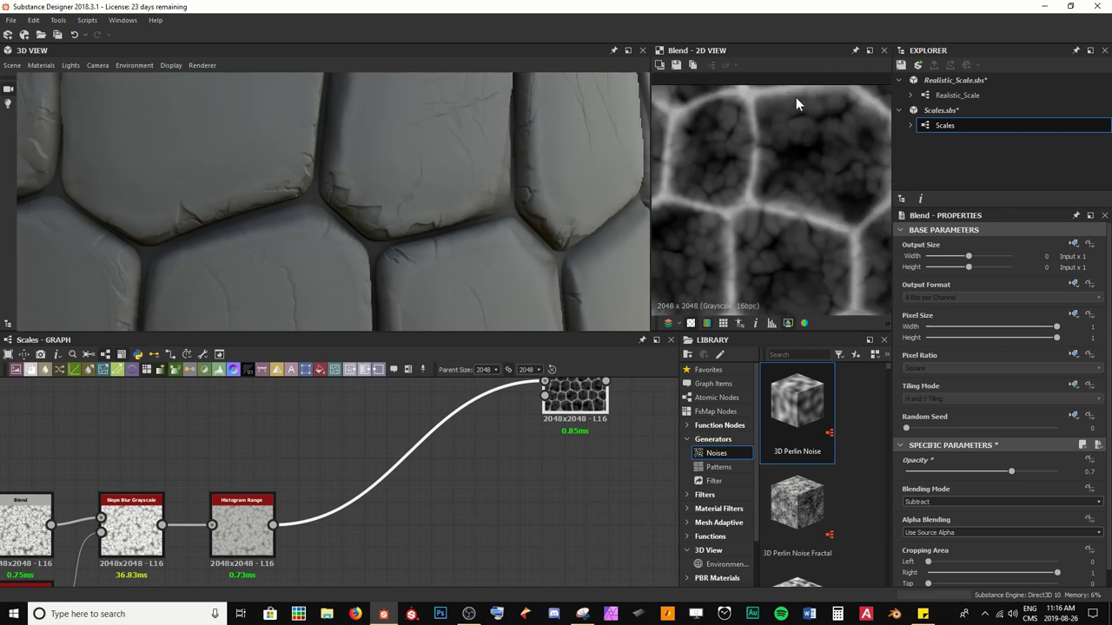
scroll(752, 255, "down", 3)
scroll(787, 193, "up", 4)
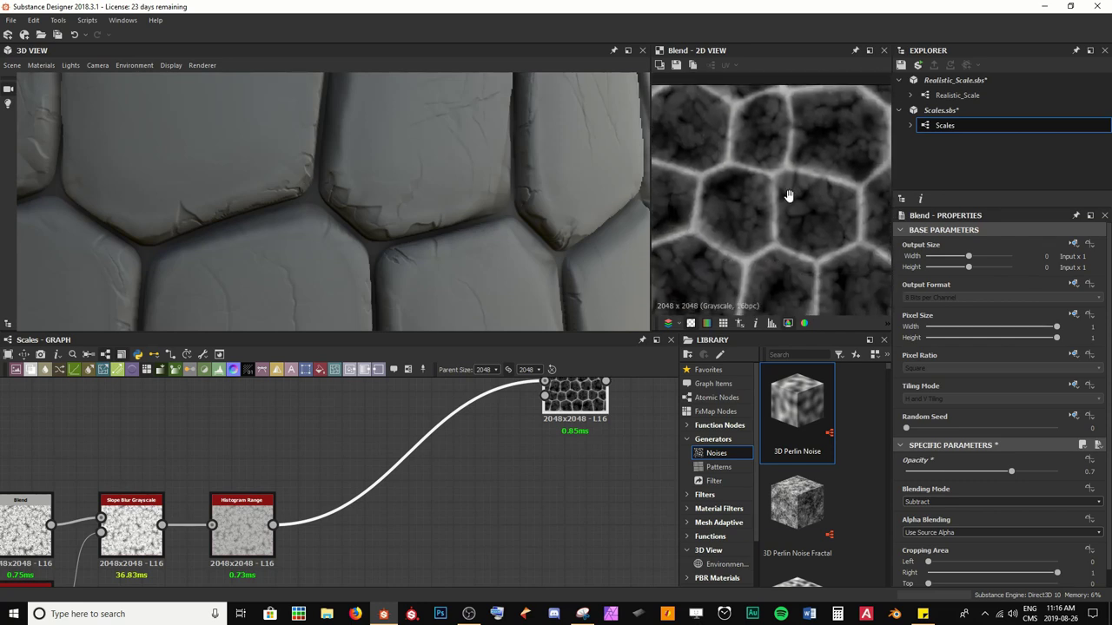
Move the subtracting Blend node farther from the Blur HQ Grayscale node to make room in the graph.
middle_click_drag(798, 202, 731, 193)
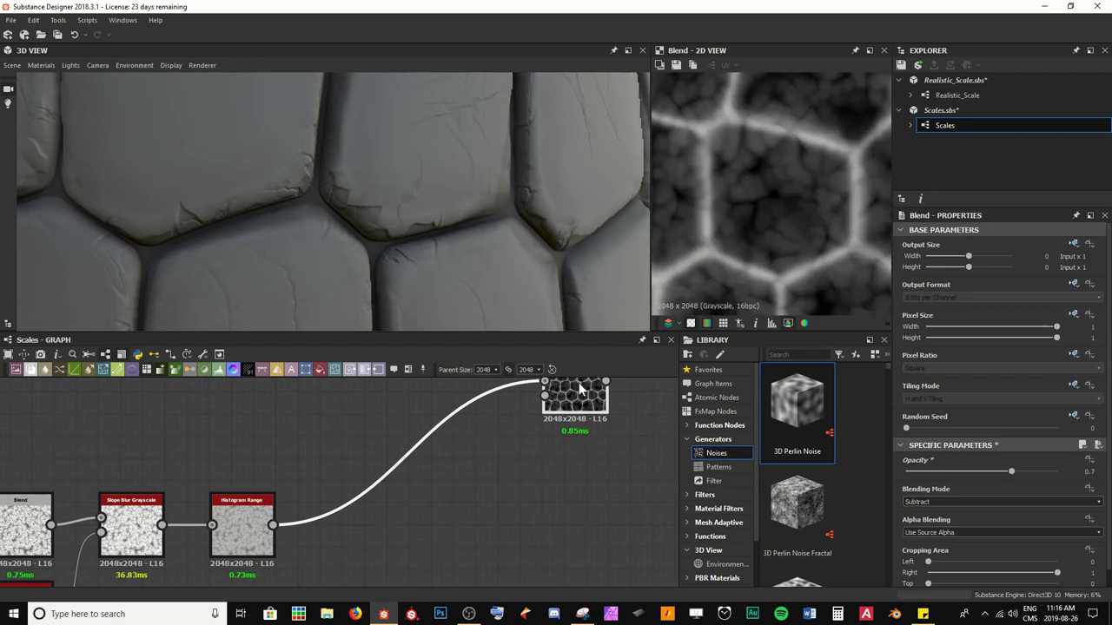
scroll(459, 461, "down", 4)
middle_click_drag(516, 426, 335, 516)
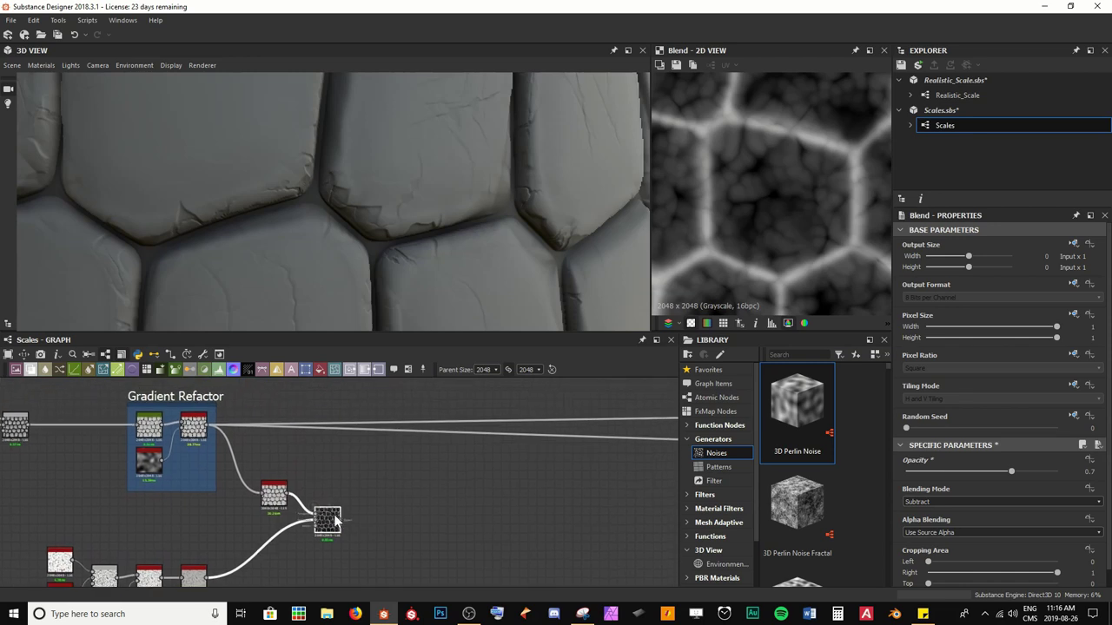
left_click_drag(336, 521, 383, 522)
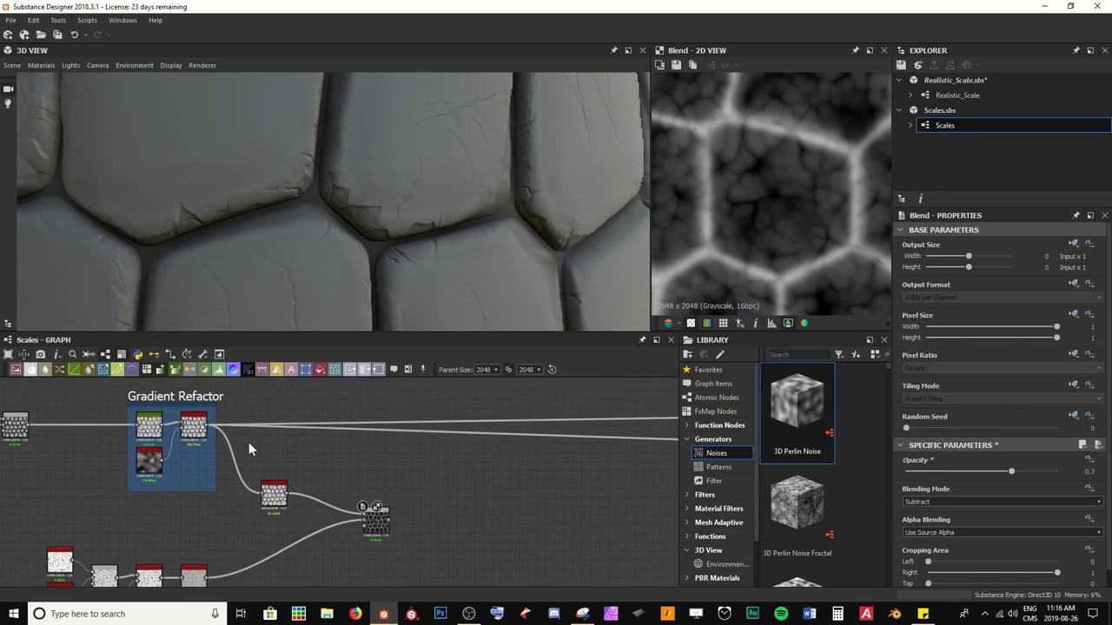
Add a Height Blend node and place it above the subtracting Blend node.
key("space")
type("height")
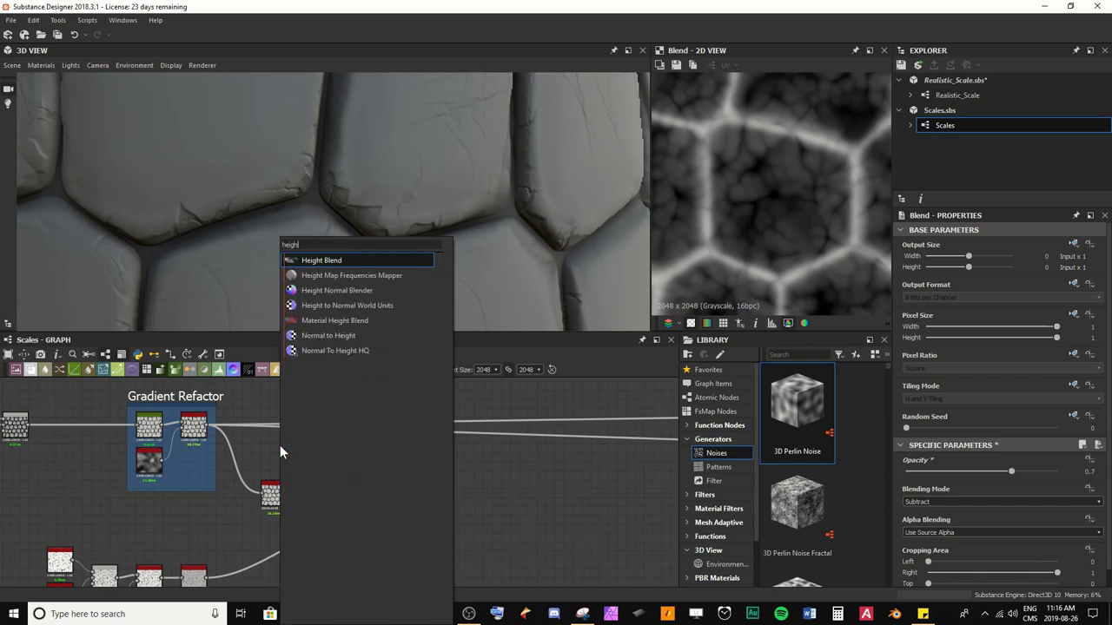
key("Return")
left_click_drag(279, 448, 352, 456)
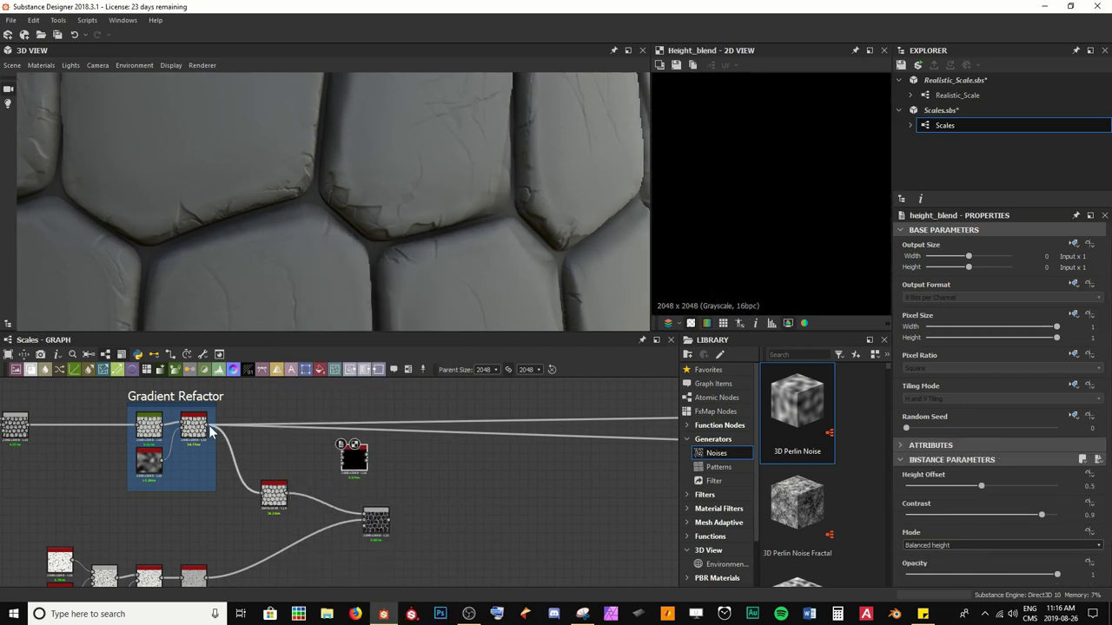
Connect the Gradient Refactor's Slope Blur Grayscale to Height Blend's Height Top and the subtracting Blend to its Height Bottom.
left_click_drag(208, 424, 243, 409)
scroll(321, 456, "up", 2)
left_click_drag(305, 459, 427, 463)
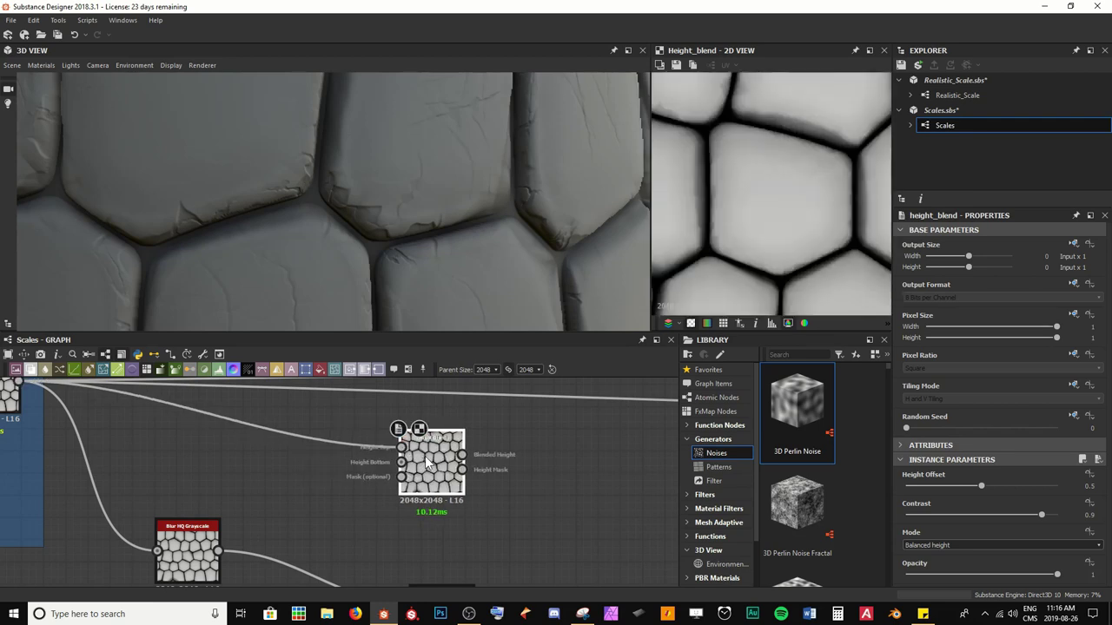
middle_click_drag(396, 486, 347, 439)
scroll(341, 442, "down", 3)
left_click_drag(371, 509, 422, 426)
middle_click_drag(423, 426, 416, 478)
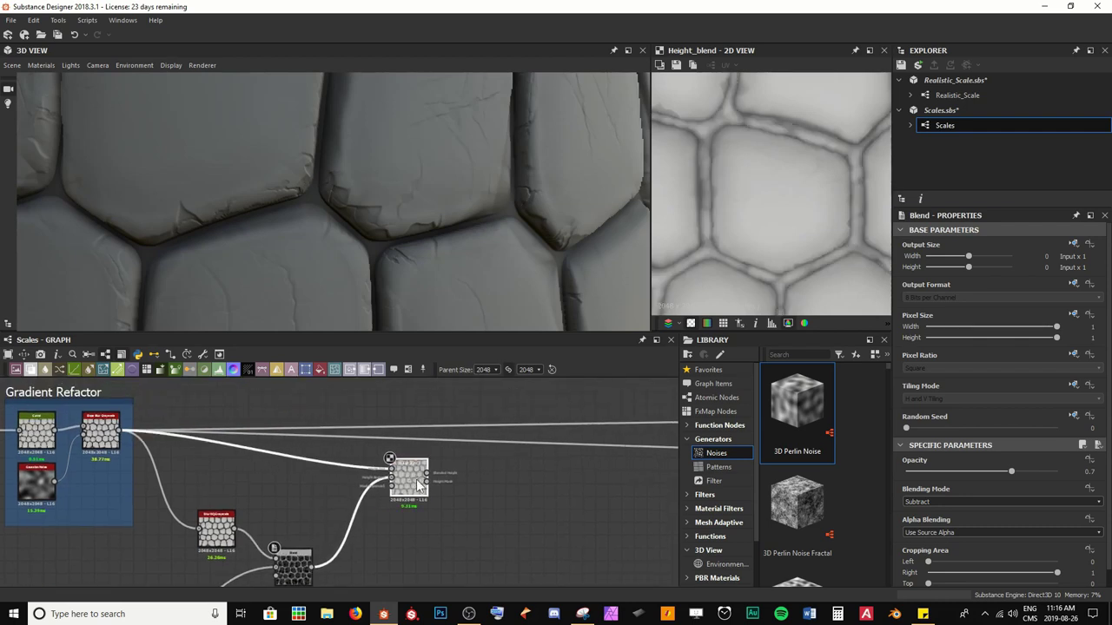
Display the Height Blend's Blended Height output and examine the gaps and edges between the scales.
double_click(420, 478)
scroll(764, 157, "up", 4)
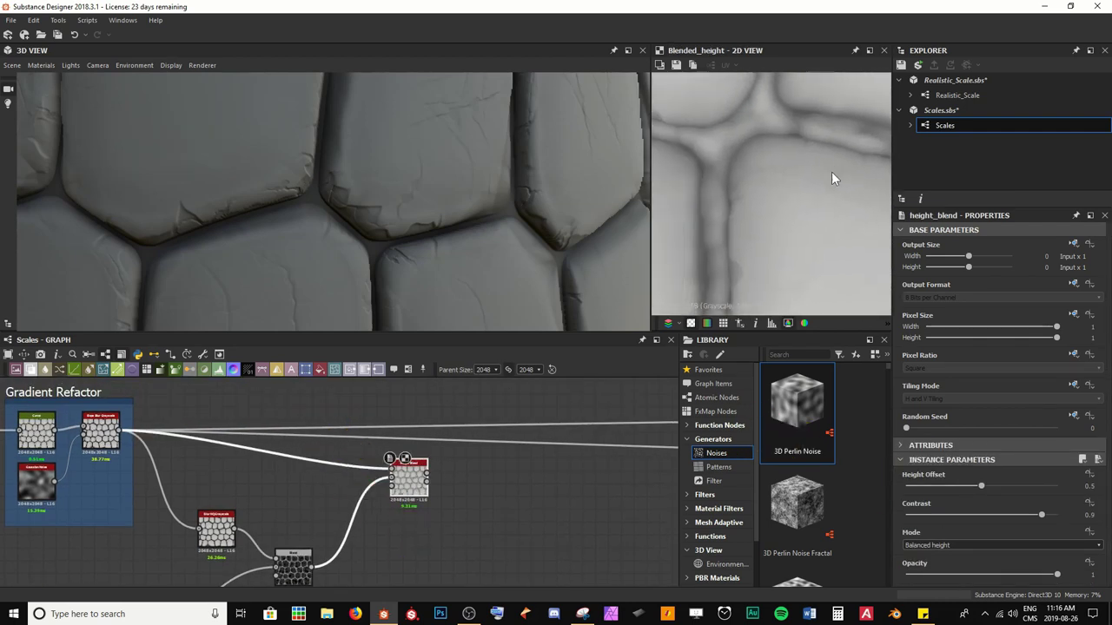
middle_click_drag(724, 168, 777, 93)
scroll(745, 181, "up", 3)
scroll(770, 165, "down", 3)
scroll(807, 187, "down", 2)
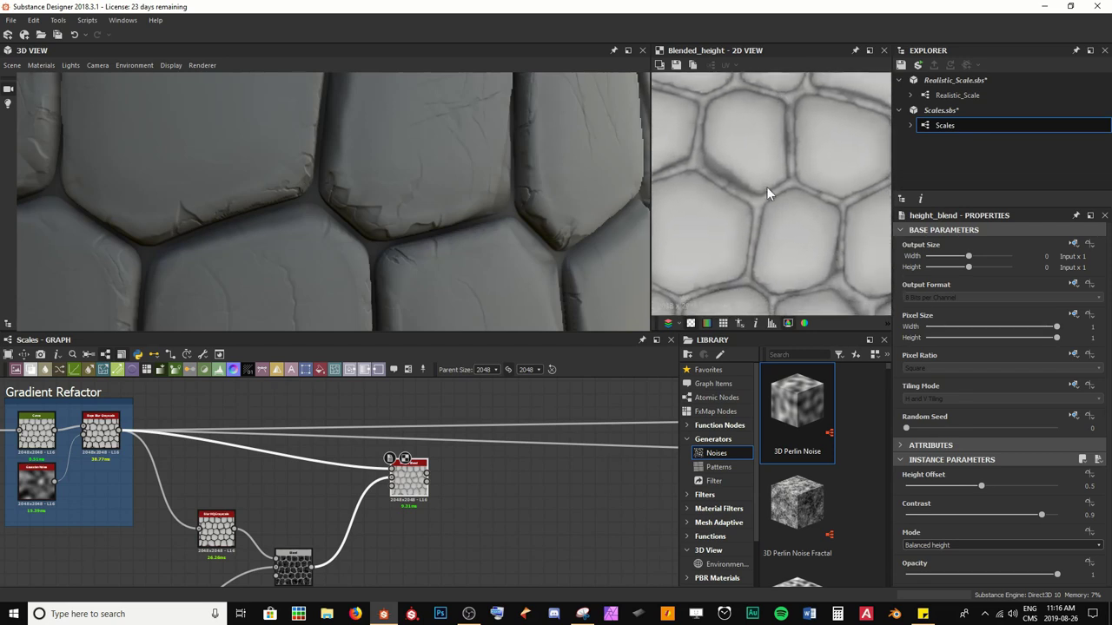
scroll(726, 219, "up", 2)
middle_click_drag(781, 223, 704, 216)
scroll(727, 238, "down", 3)
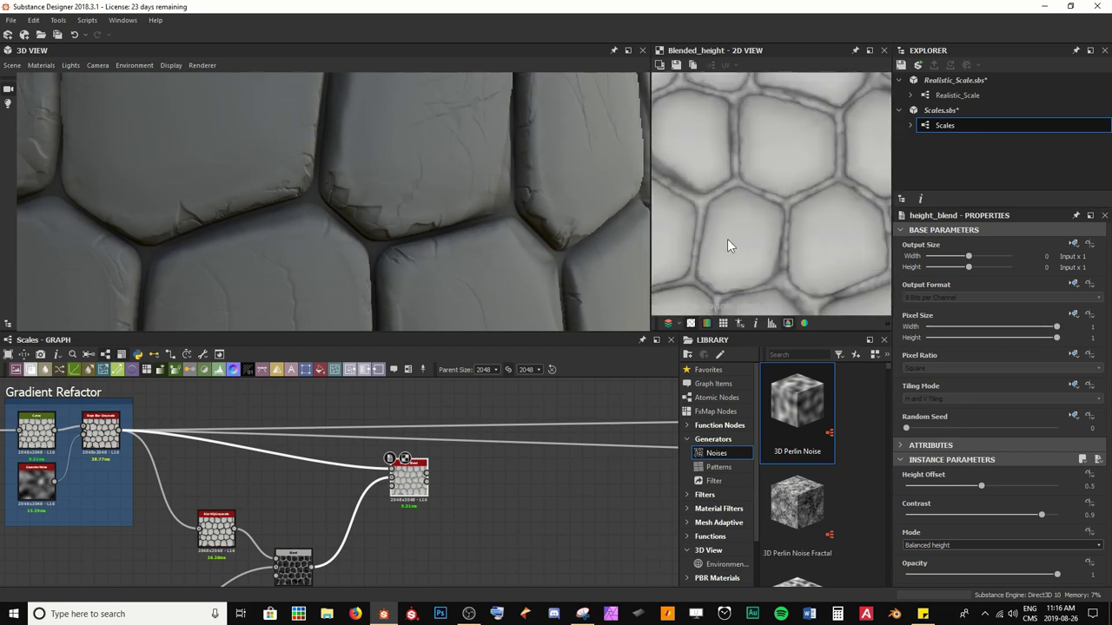
middle_click_drag(785, 236, 724, 175)
scroll(739, 161, "down", 2)
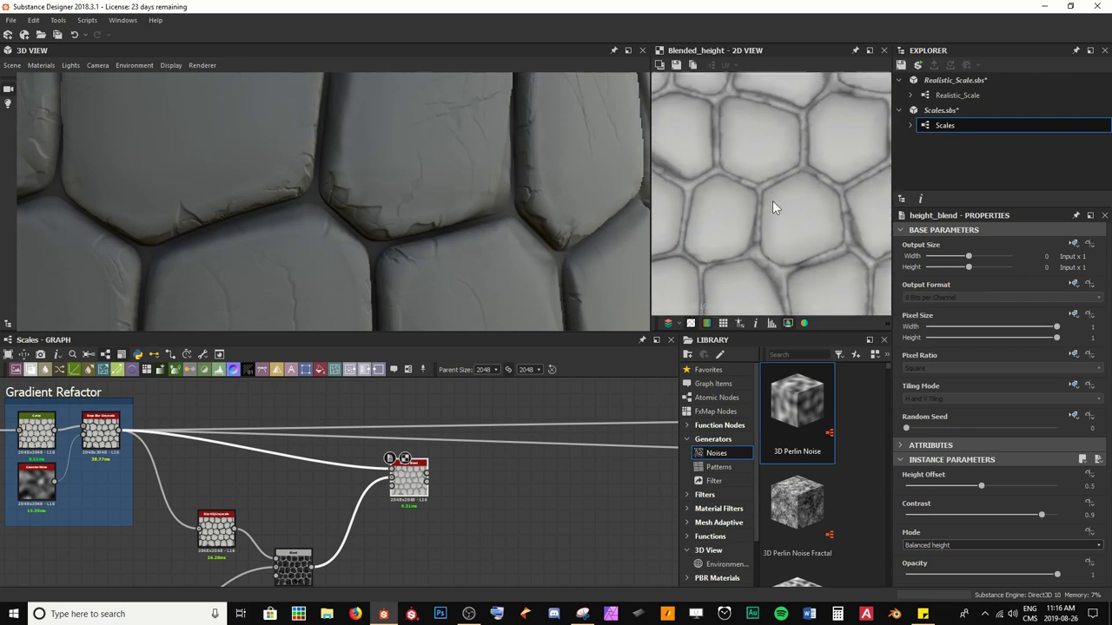
Move the Slope Blur Grayscale's two downstream connections to the Blended Height output and inspect the surface on the 3D model.
left_click_drag(119, 429, 431, 467, "shift")
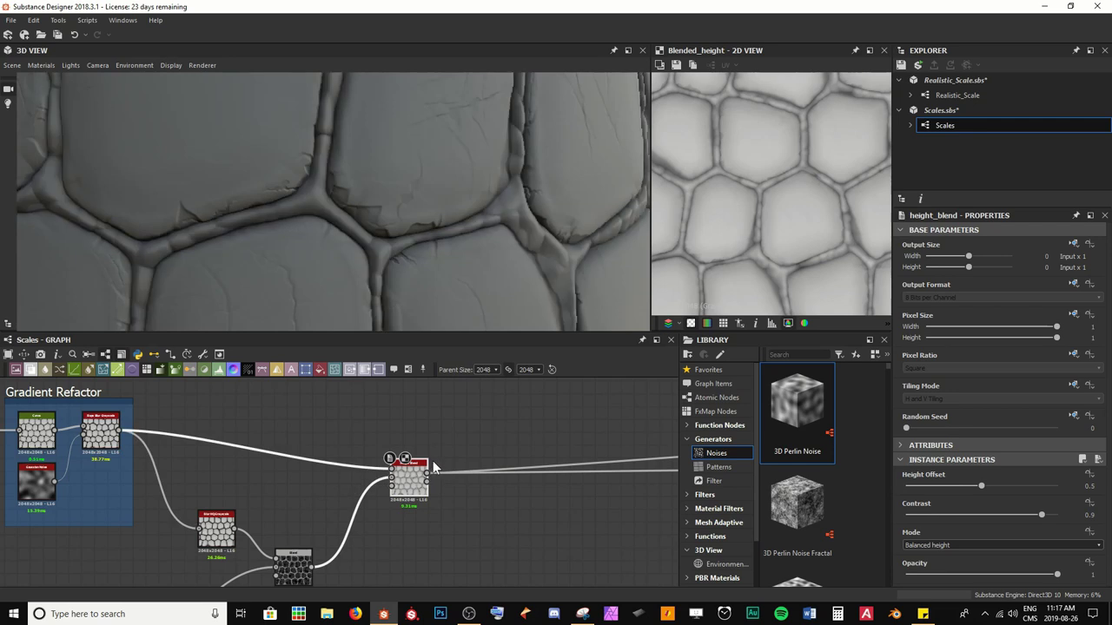
scroll(456, 250, "down", 3)
left_click_drag(455, 250, 290, 238)
scroll(351, 223, "up", 6)
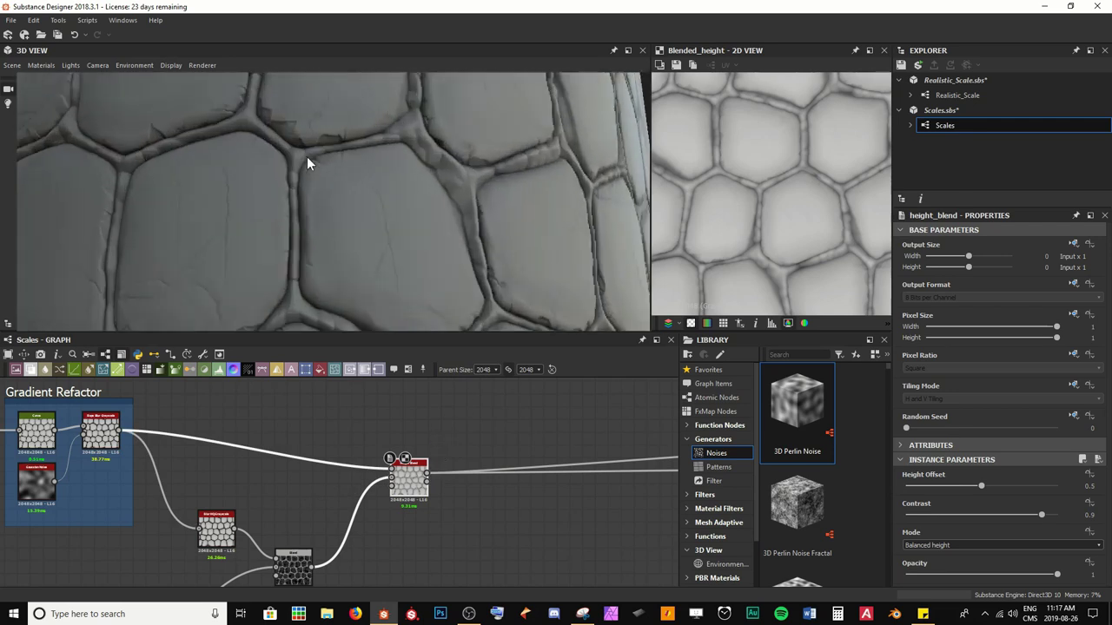
left_click_drag(309, 175, 314, 178)
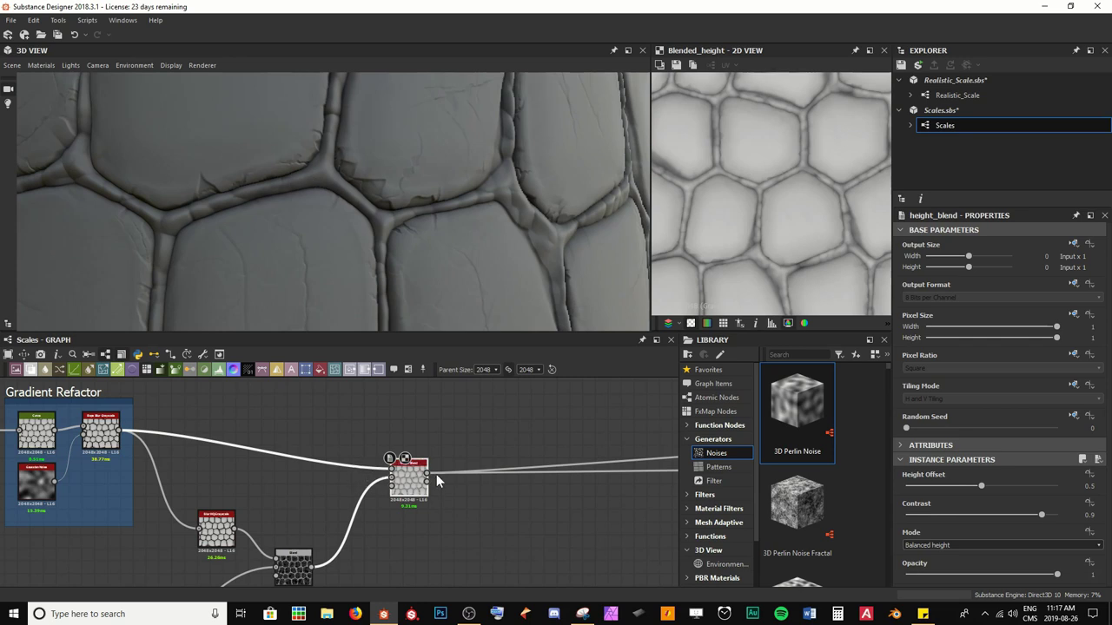
Move the Height Blend node in line with the Gradient Refactor's Slope Blur Grayscale node.
scroll(436, 474, "up", 2)
middle_click_drag(437, 474, 438, 500)
scroll(403, 521, "down", 1)
left_click_drag(387, 505, 447, 458)
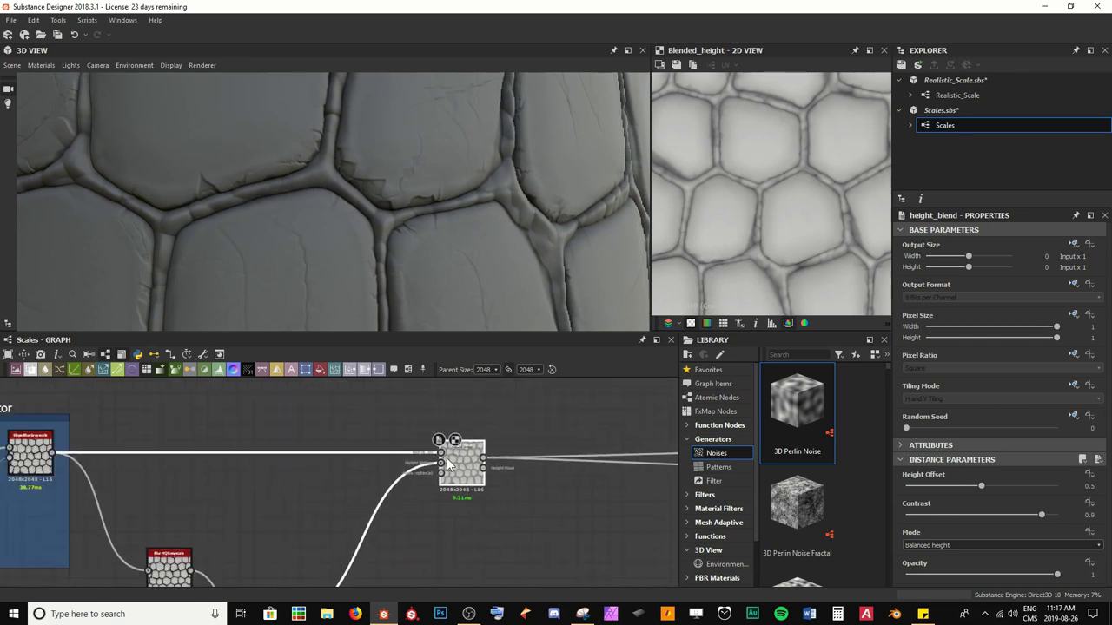
Try height offsets of 0.25 and 0.6 on the Height Blend node, checking each on the 3D model.
left_click(985, 487)
left_click_drag(1003, 488, 945, 499)
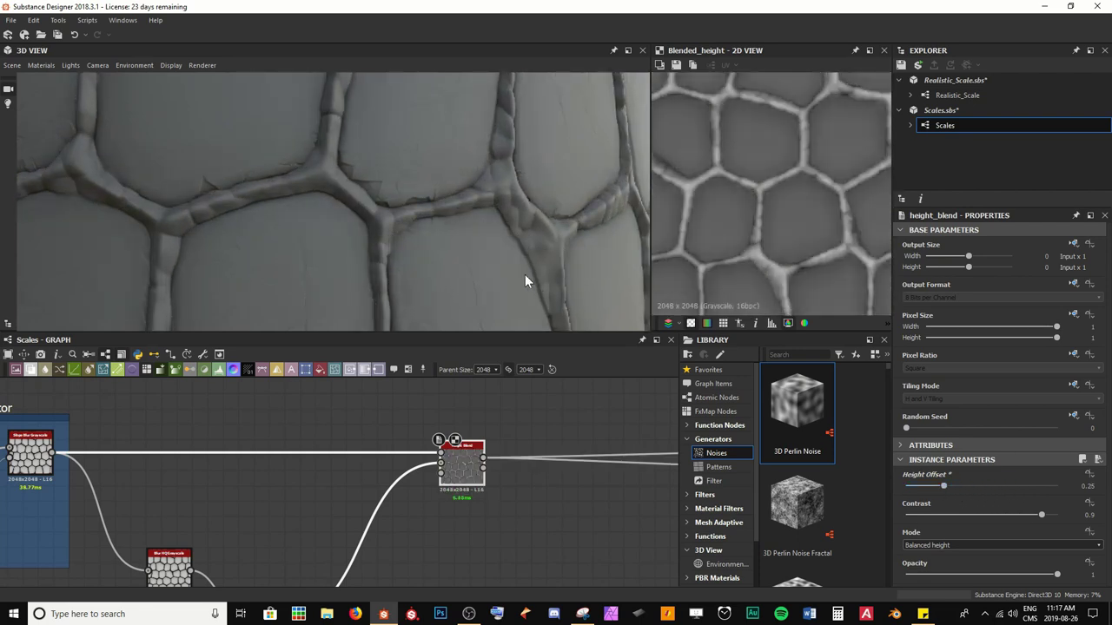
scroll(525, 276, "down", 10)
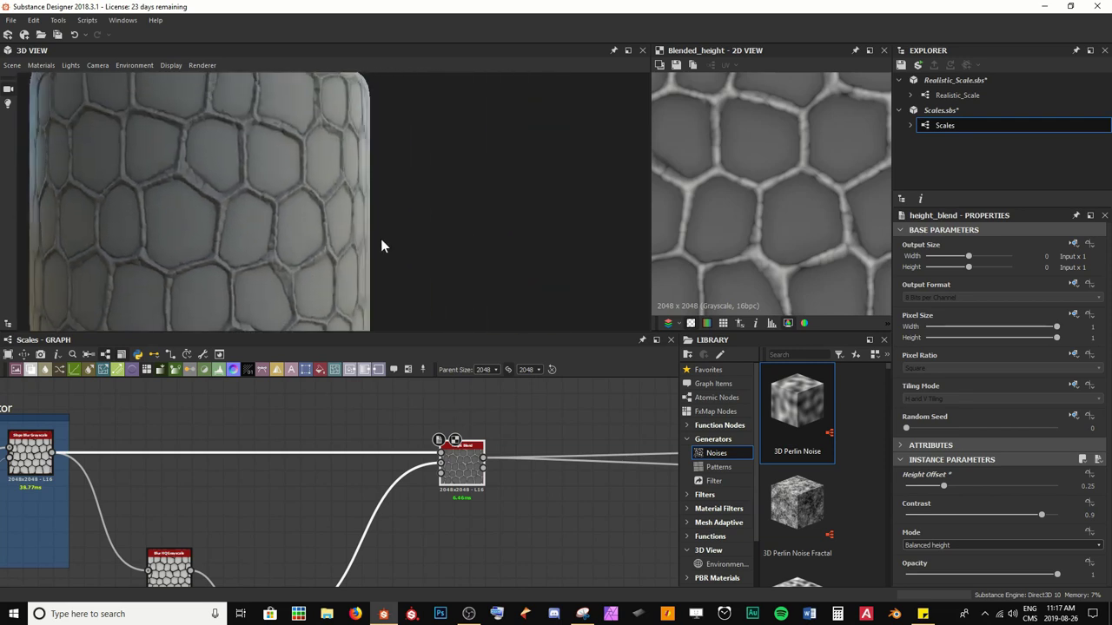
scroll(382, 241, "up", 5)
scroll(295, 213, "up", 3)
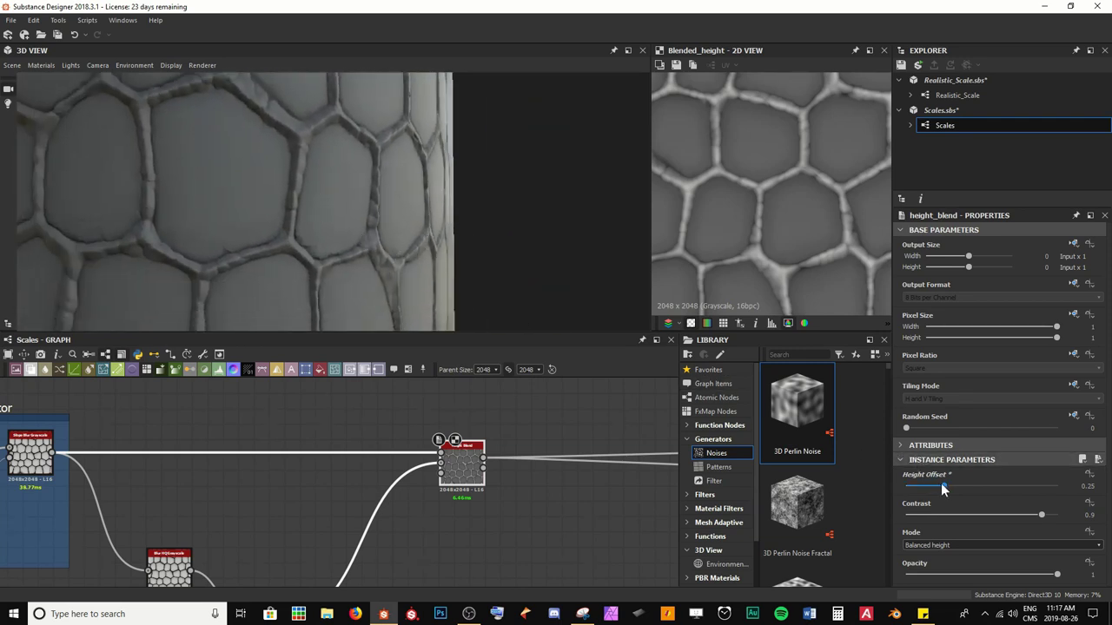
left_click_drag(946, 489, 994, 493)
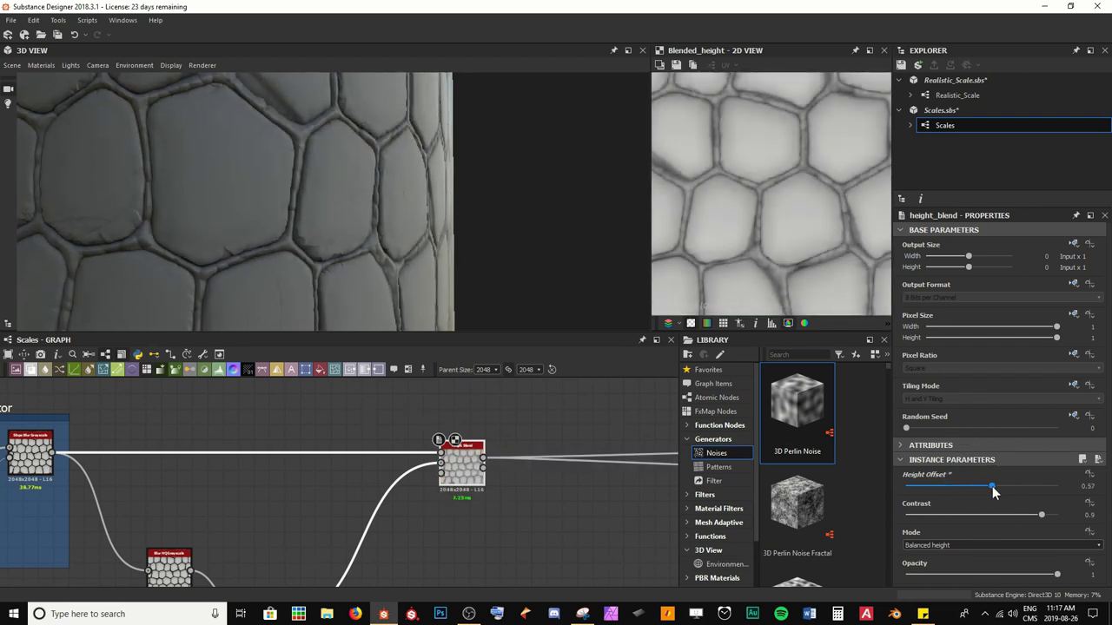
key("Tab")
type(".6")
key("Return")
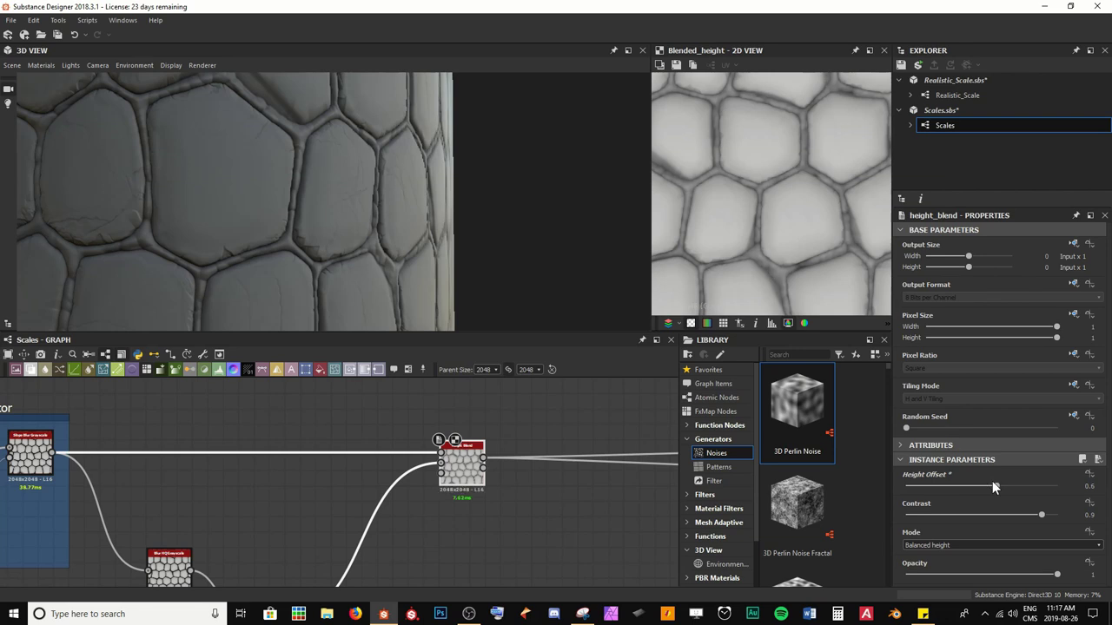
left_click_drag(323, 184, 325, 158)
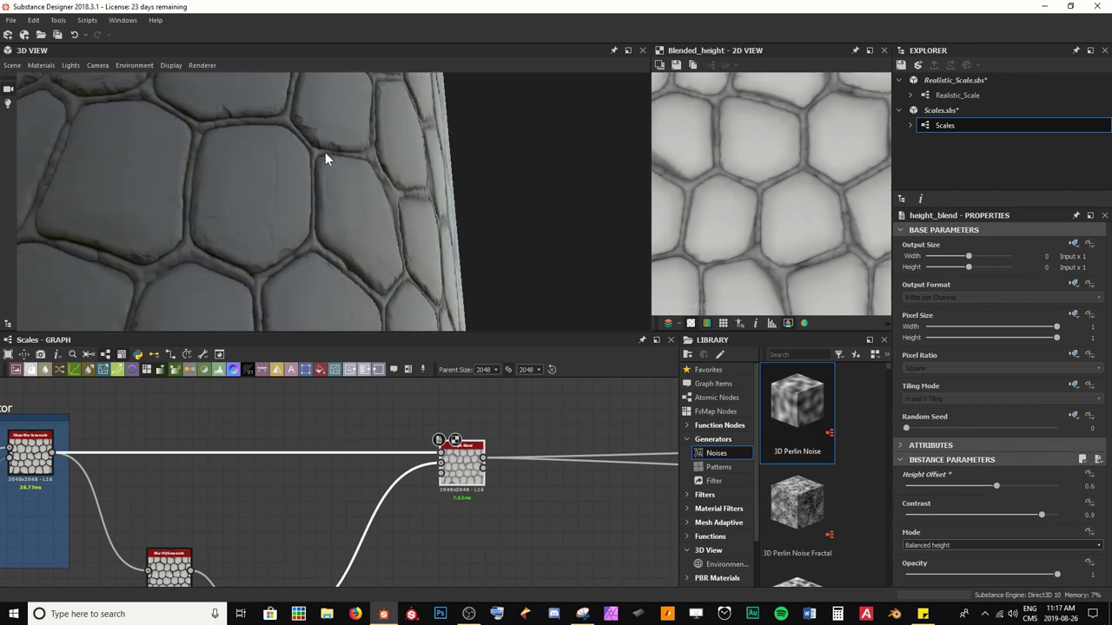
Set the Height Blend's height offset to 0.7 and check the scales on the 3D model.
key("Tab")
type(".7")
key("Return")
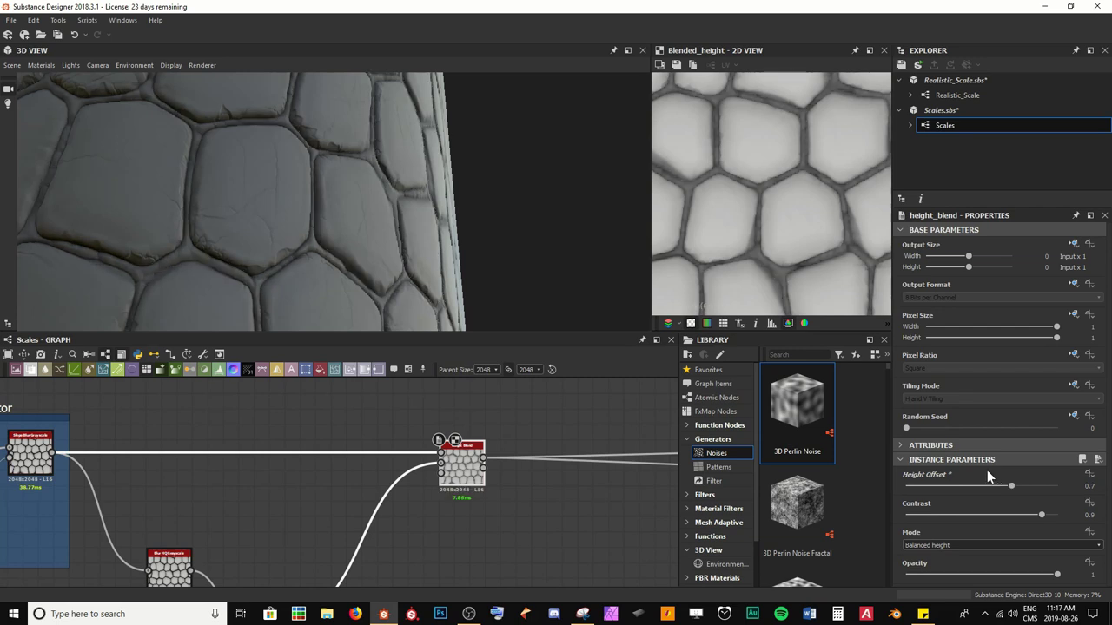
left_click_drag(379, 207, 349, 165)
Set the Range of the cell noise's Histogram Range node to 0.97 and check the detail between the scales.
middle_click_drag(283, 540, 399, 387)
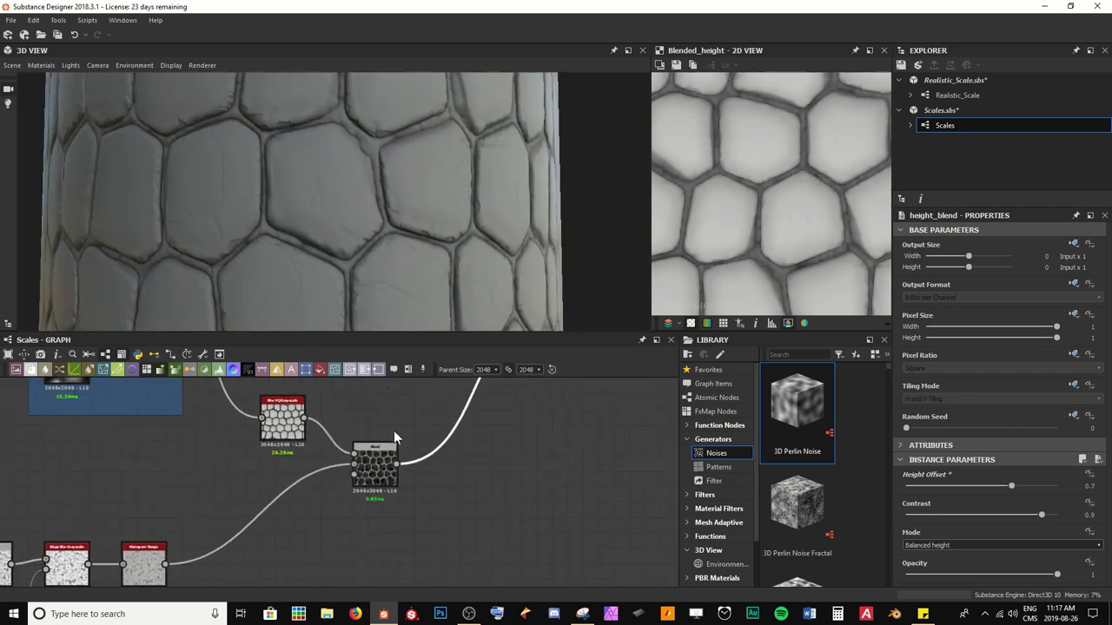
scroll(382, 465, "up", 5)
scroll(314, 524, "down", 6)
middle_click_drag(291, 524, 476, 417)
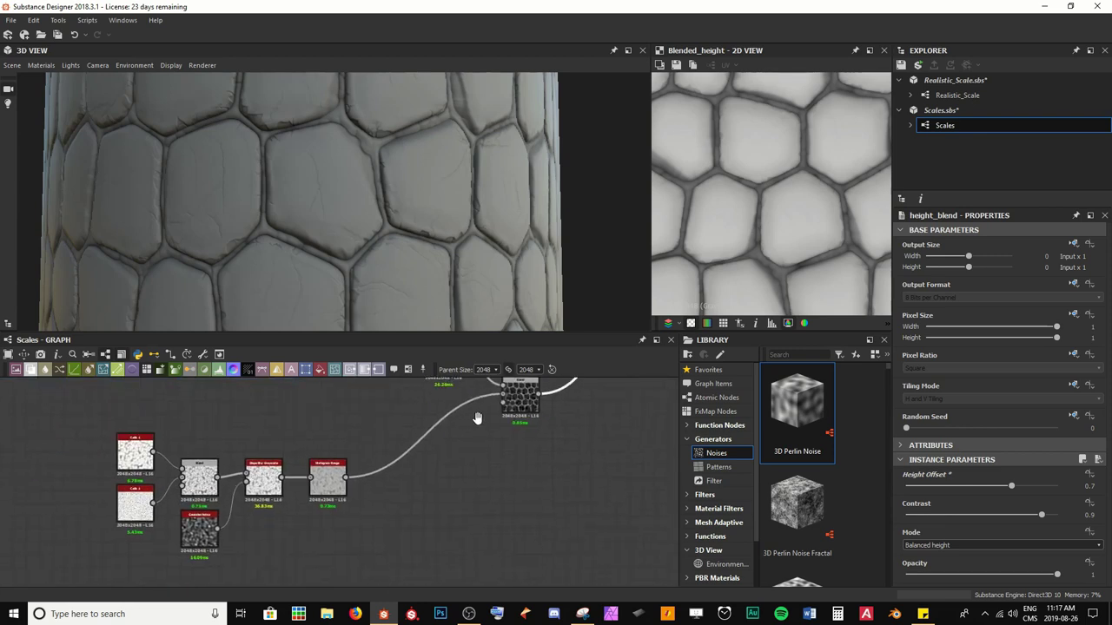
scroll(338, 472, "up", 3)
left_click(307, 484)
scroll(362, 175, "up", 6)
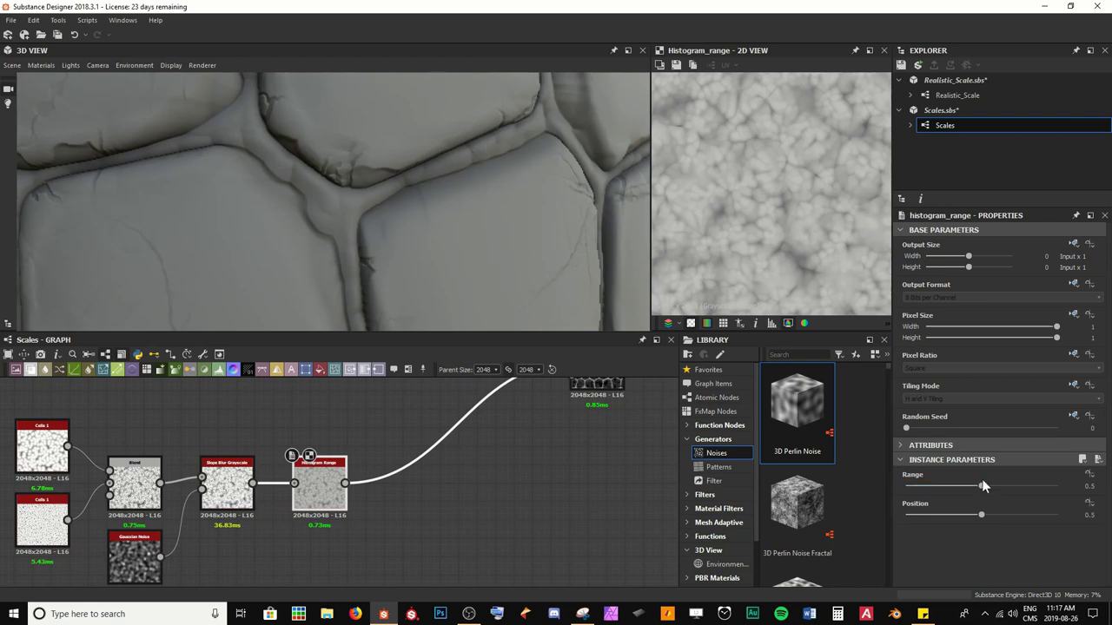
scroll(485, 215, "down", 3)
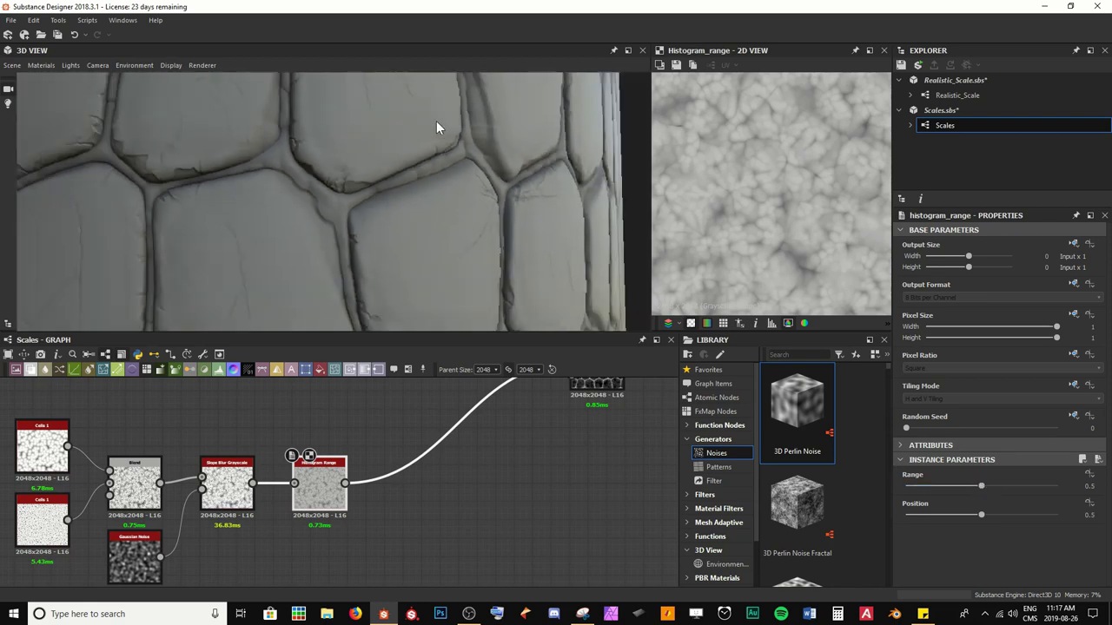
scroll(398, 248, "up", 2)
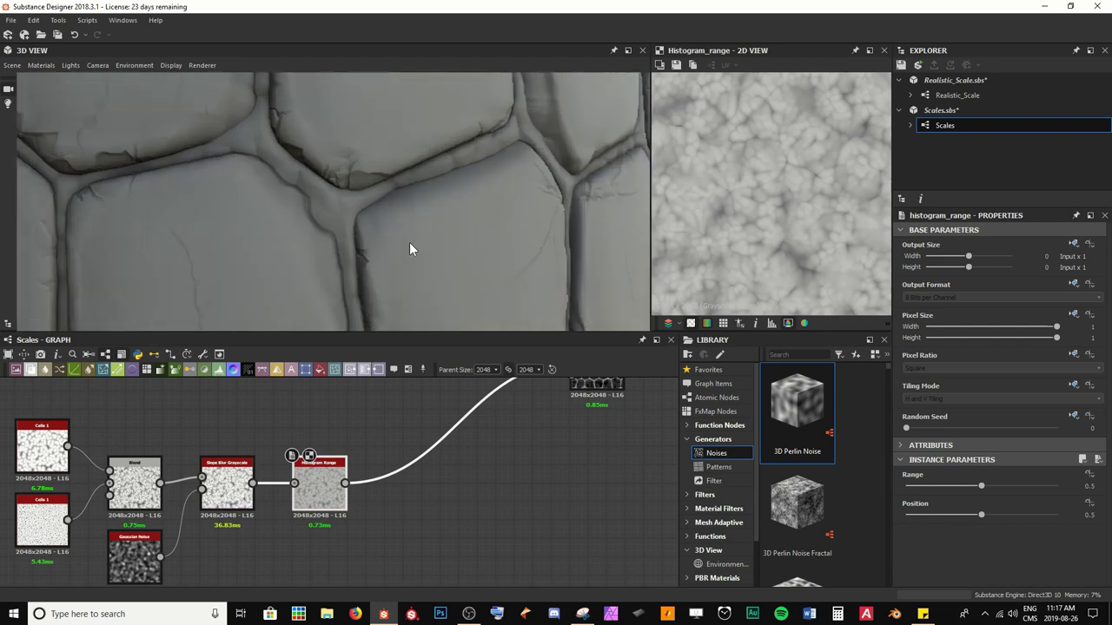
left_click_drag(983, 485, 1051, 486)
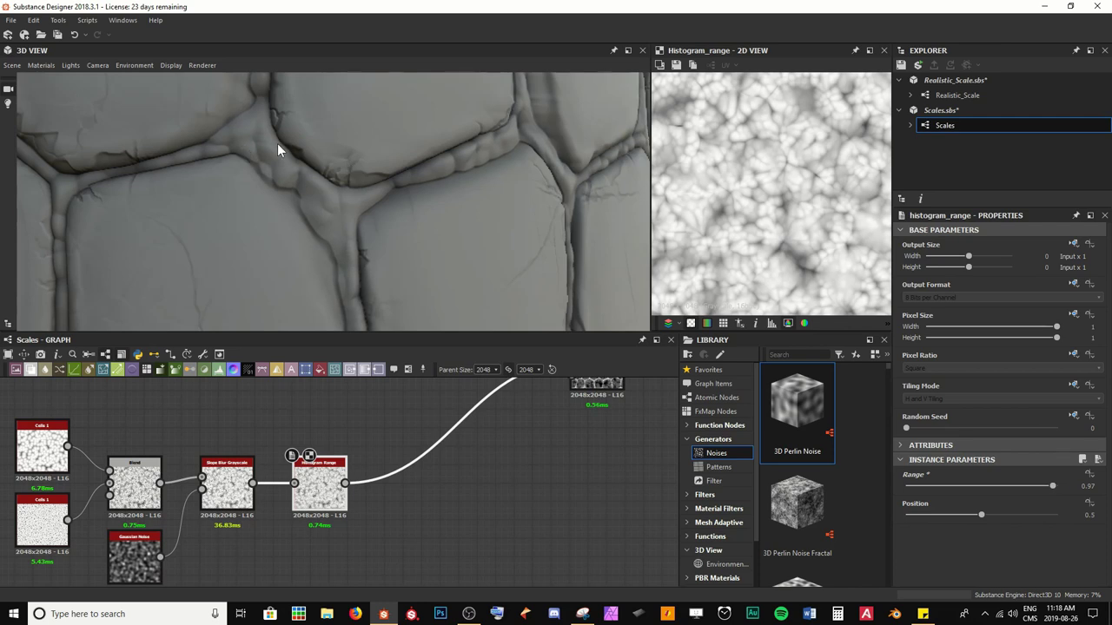
scroll(436, 169, "down", 3)
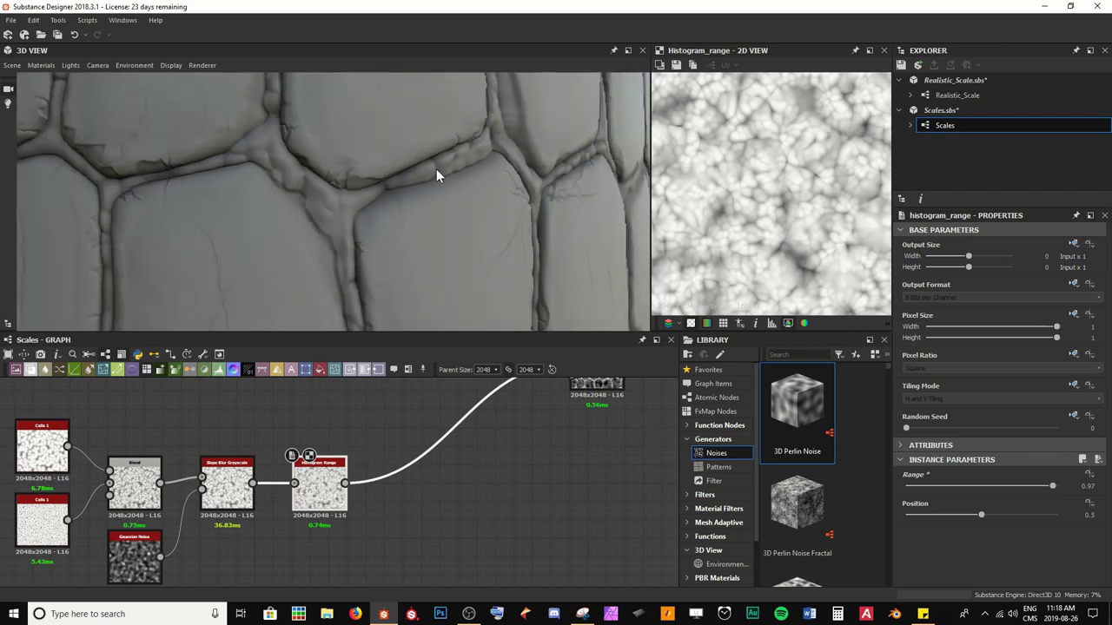
Display the Height Blend node's output and parameters to review the effect of the stronger noise.
middle_click_drag(495, 476, 390, 561)
middle_click_drag(521, 427, 396, 528)
scroll(525, 432, "down", 2)
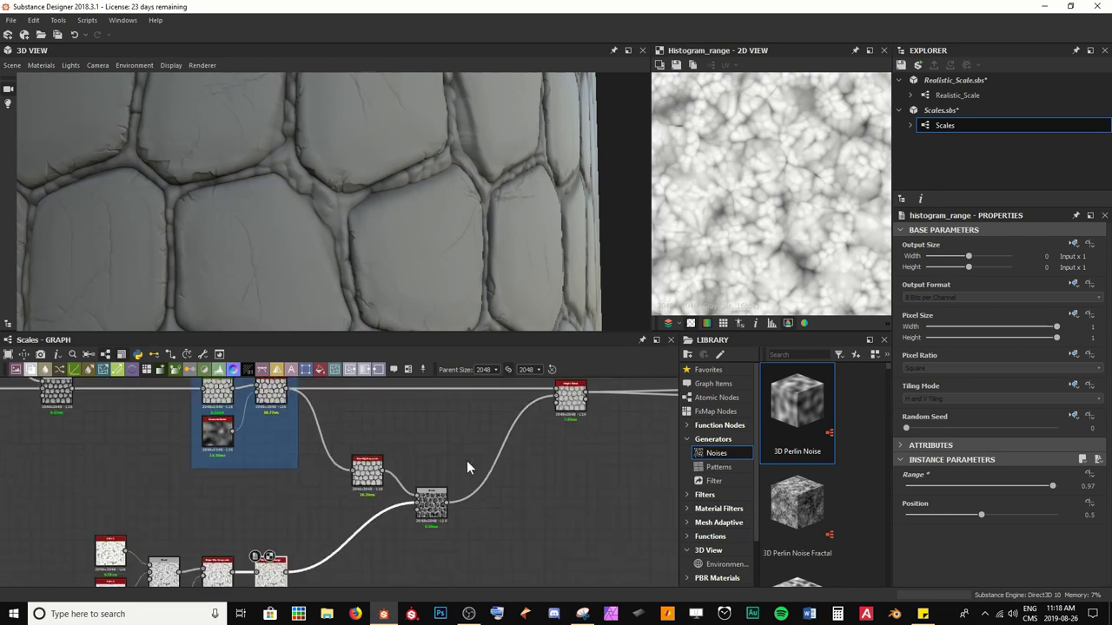
middle_click_drag(563, 402, 525, 467)
scroll(527, 433, "up", 2)
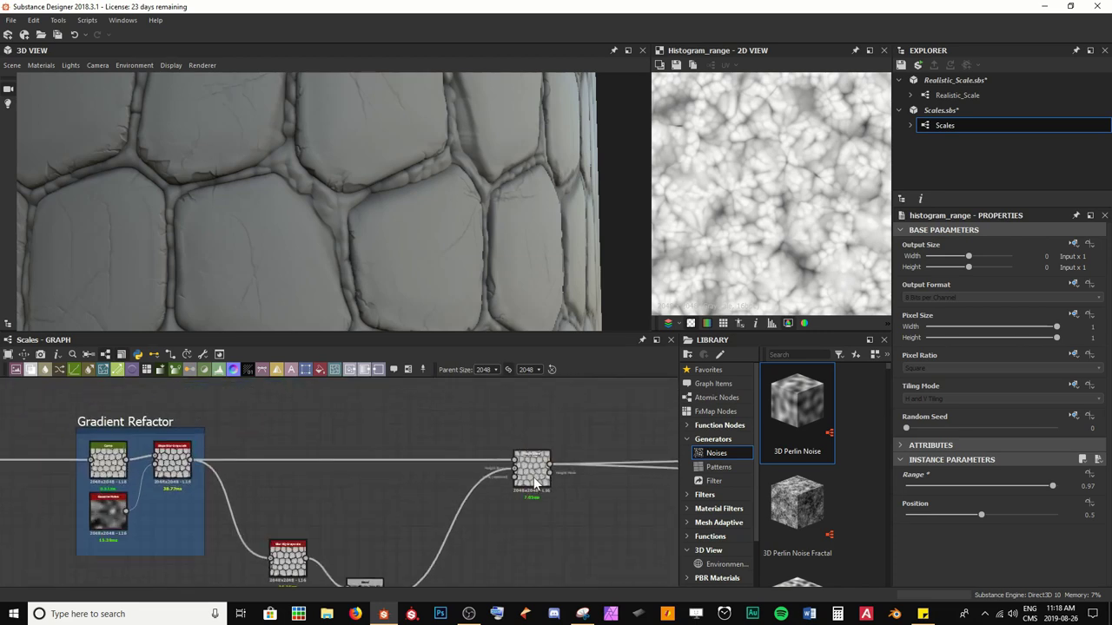
scroll(537, 475, "up", 2)
double_click(521, 470)
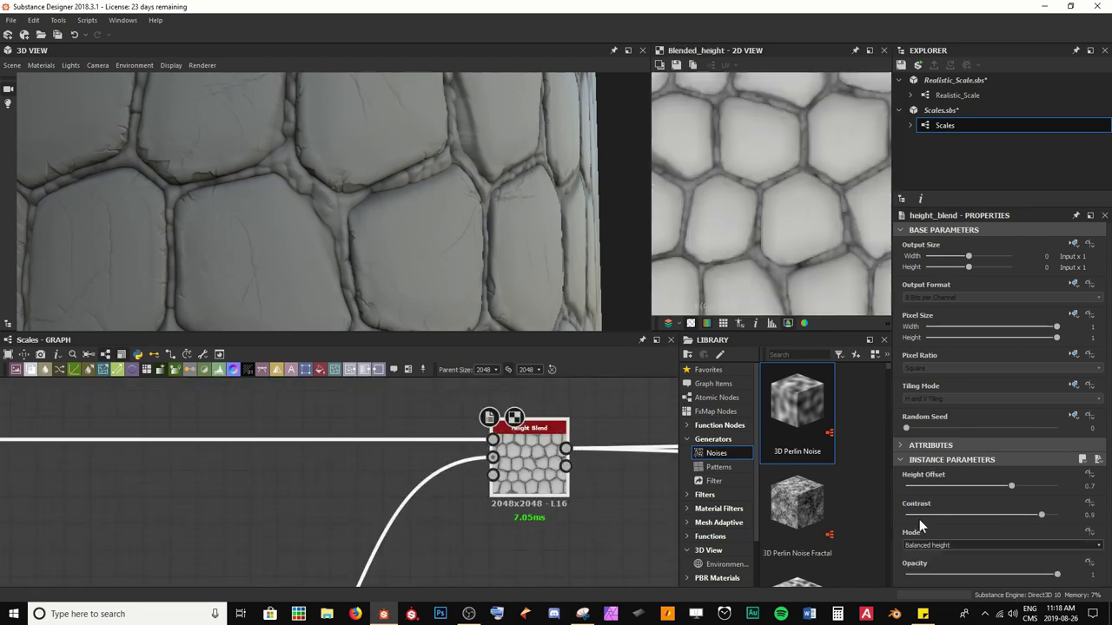
Set the Histogram Range node's Position to 0.44 and review the scales across the whole 3D model.
scroll(174, 556, "down", 5)
middle_click_drag(149, 562, 340, 379)
scroll(223, 492, "up", 4)
double_click(259, 510)
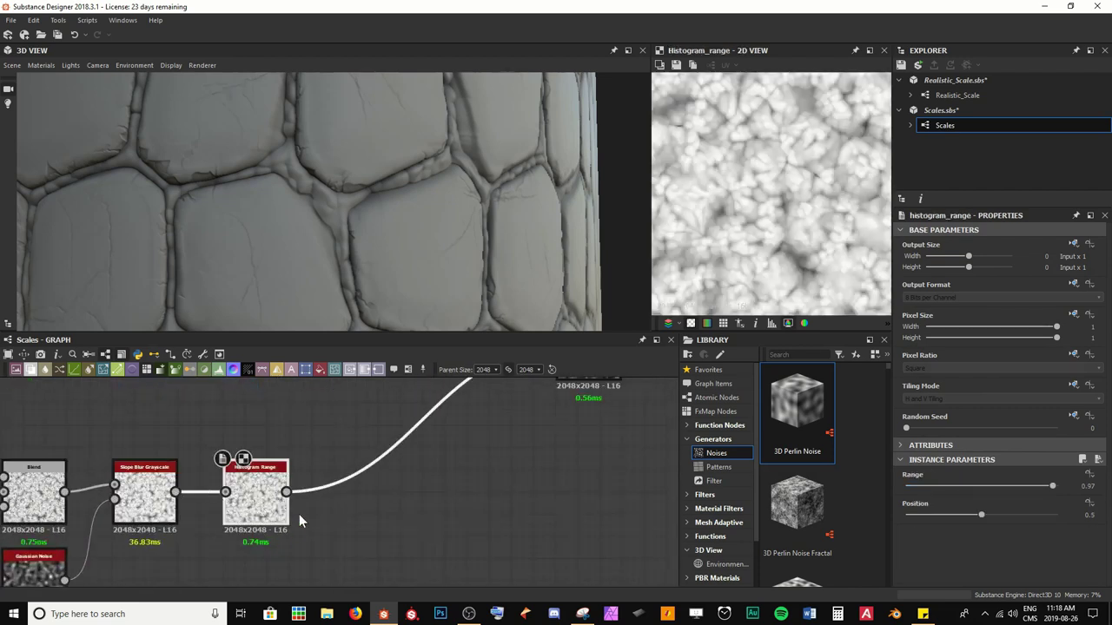
middle_click_drag(299, 515, 404, 516)
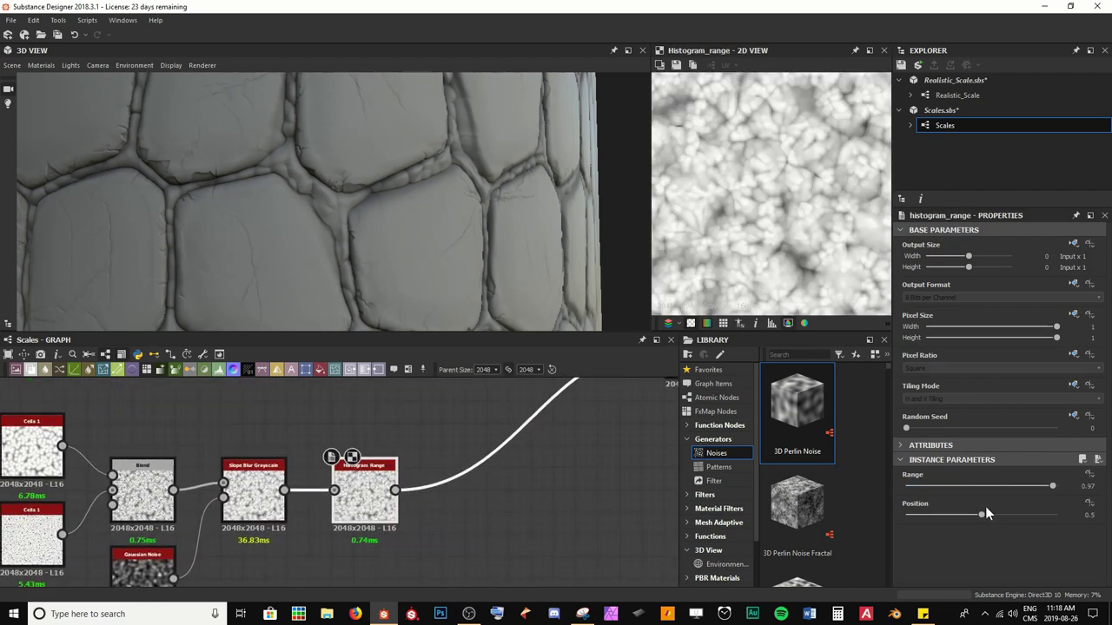
mouse_move(981, 519)
left_mouse_down()
mouse_move(950, 519)
mouse_move(1018, 515)
mouse_move(972, 514)
left_mouse_up()
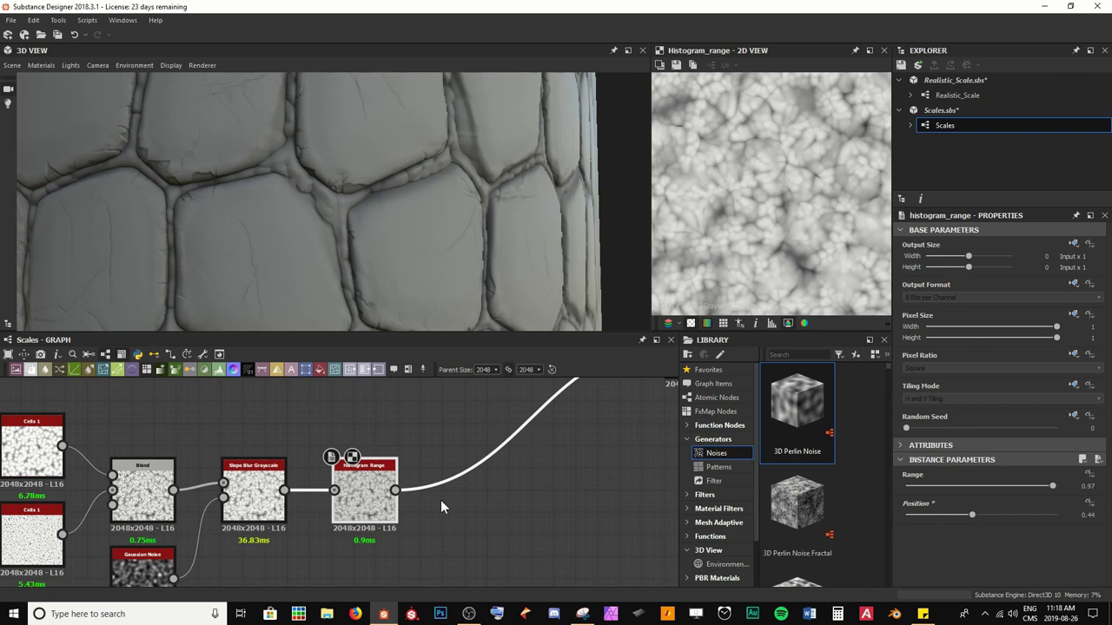
mouse_move(421, 257)
left_mouse_down()
mouse_move(433, 261)
mouse_move(407, 231)
mouse_move(422, 207)
mouse_move(459, 247)
mouse_move(436, 261)
mouse_move(411, 243)
left_mouse_up()
scroll(441, 240, "down", 5)
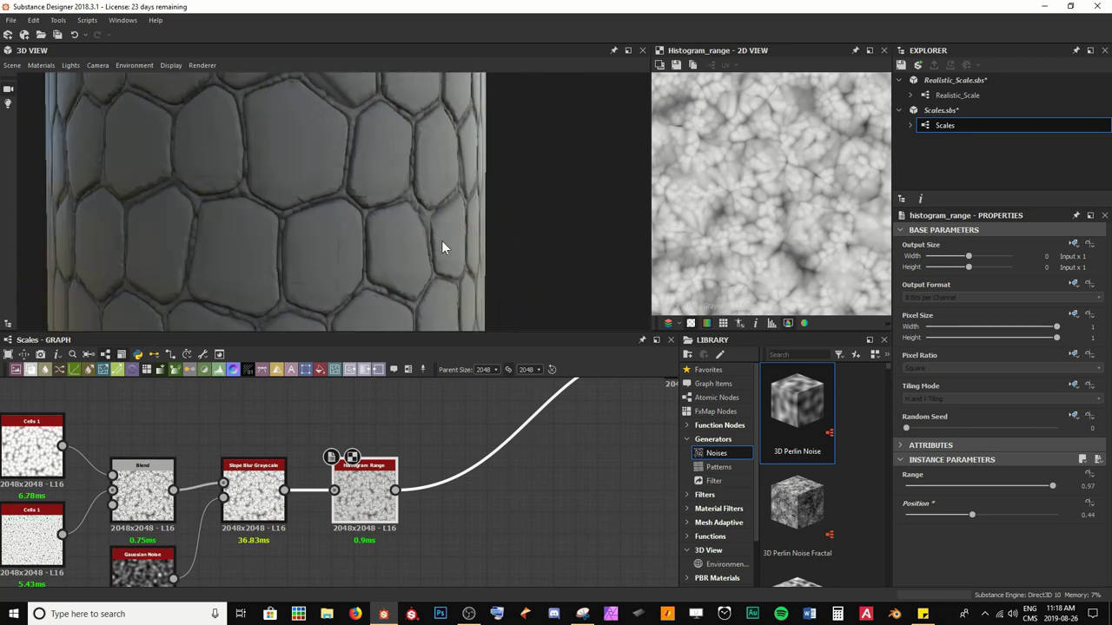
scroll(445, 230, "down", 4)
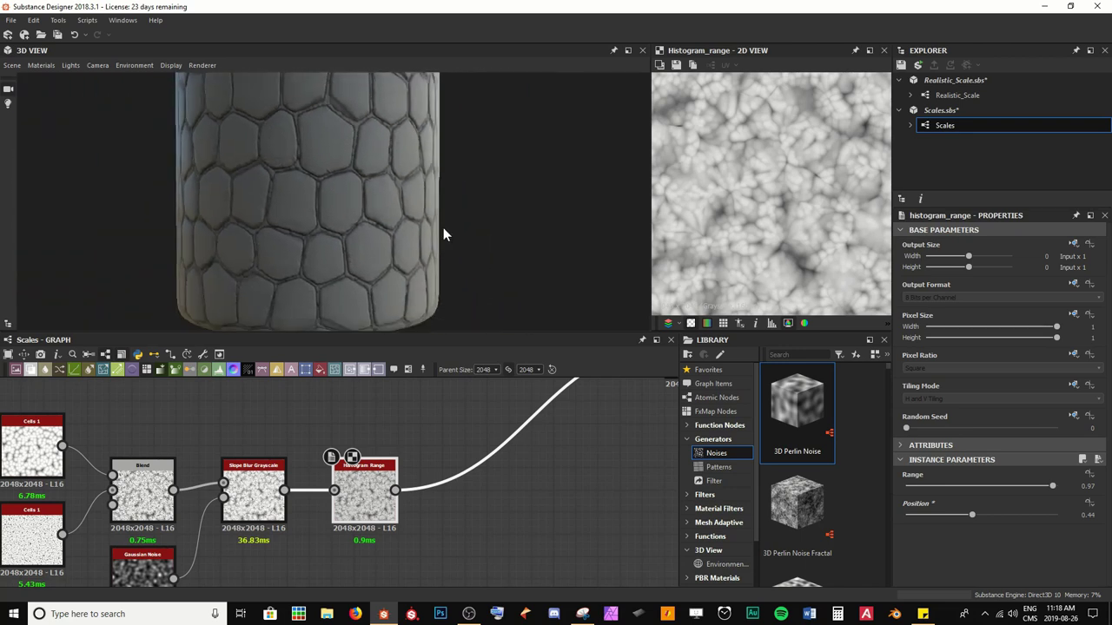